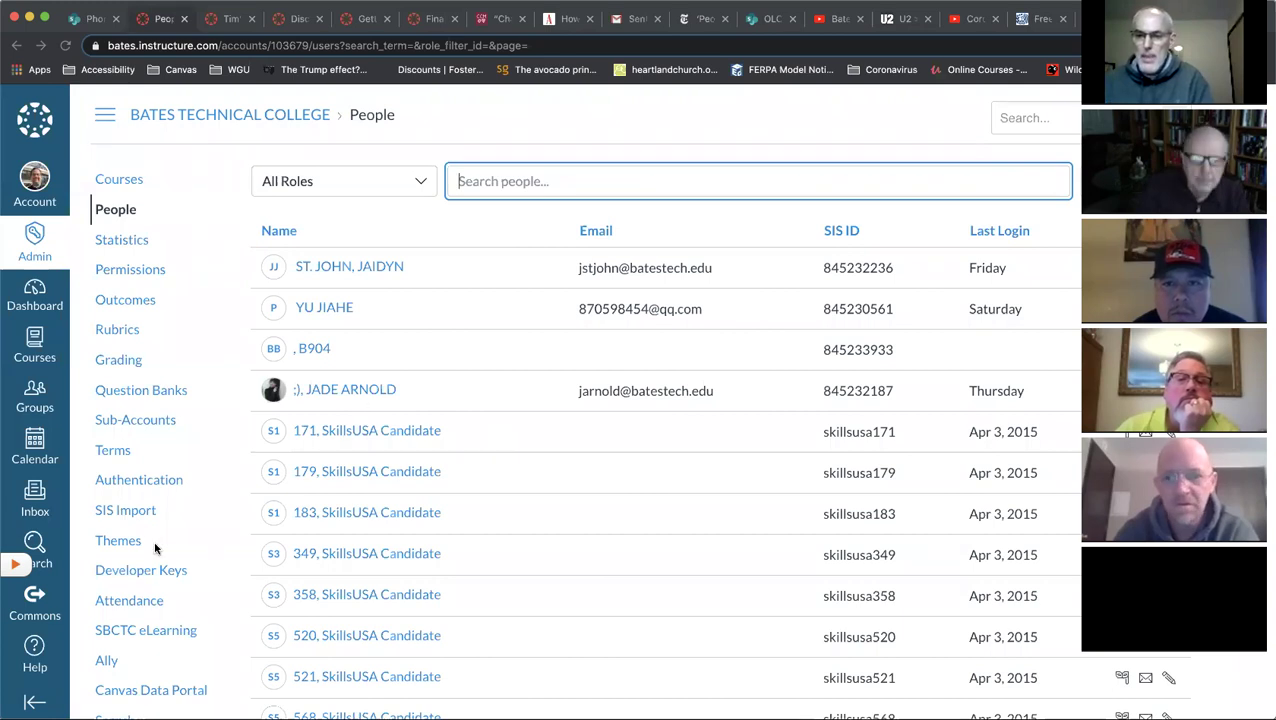
{"action": "scroll", "coordinate": [99, 545], "scroll_direction": "down", "scroll_amount": 3}
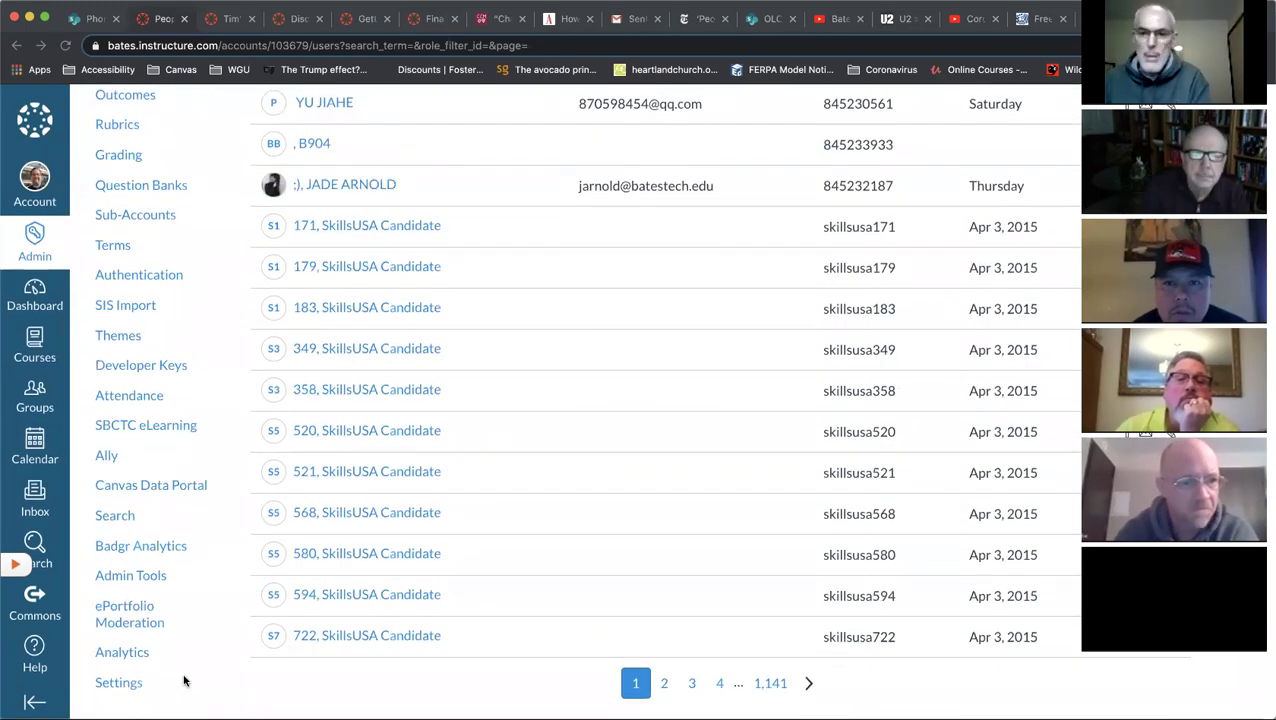
{"action": "left_click", "coordinate": [186, 682]}
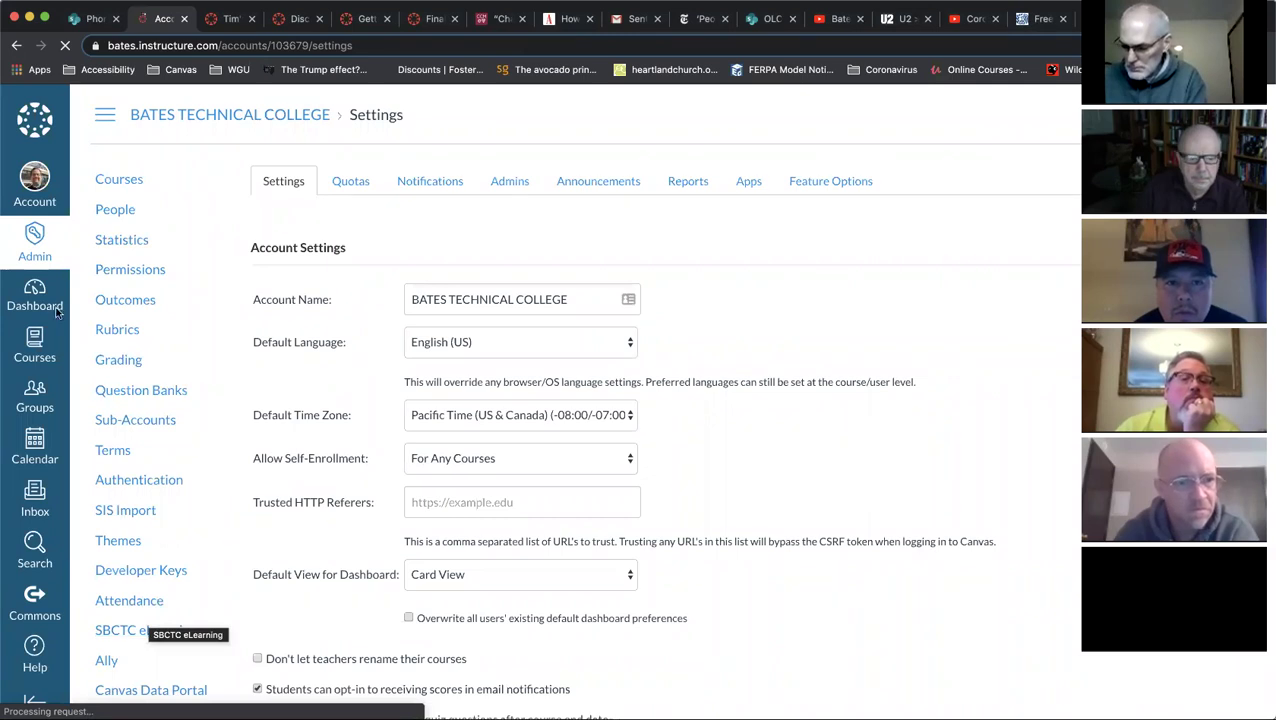
{"action": "scroll", "coordinate": [152, 138], "scroll_direction": "down", "scroll_amount": 6}
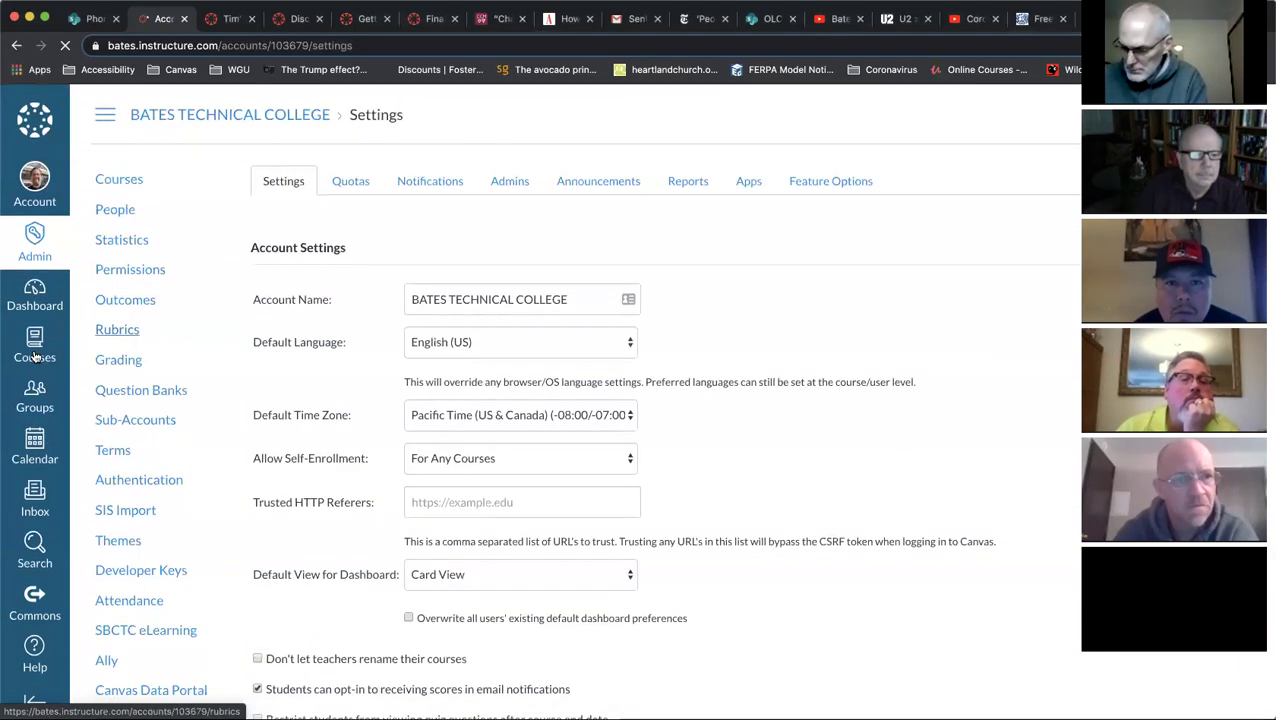
Step: Open the practice course with code TPC from the dashboard
{"action": "left_click", "coordinate": [35, 295]}
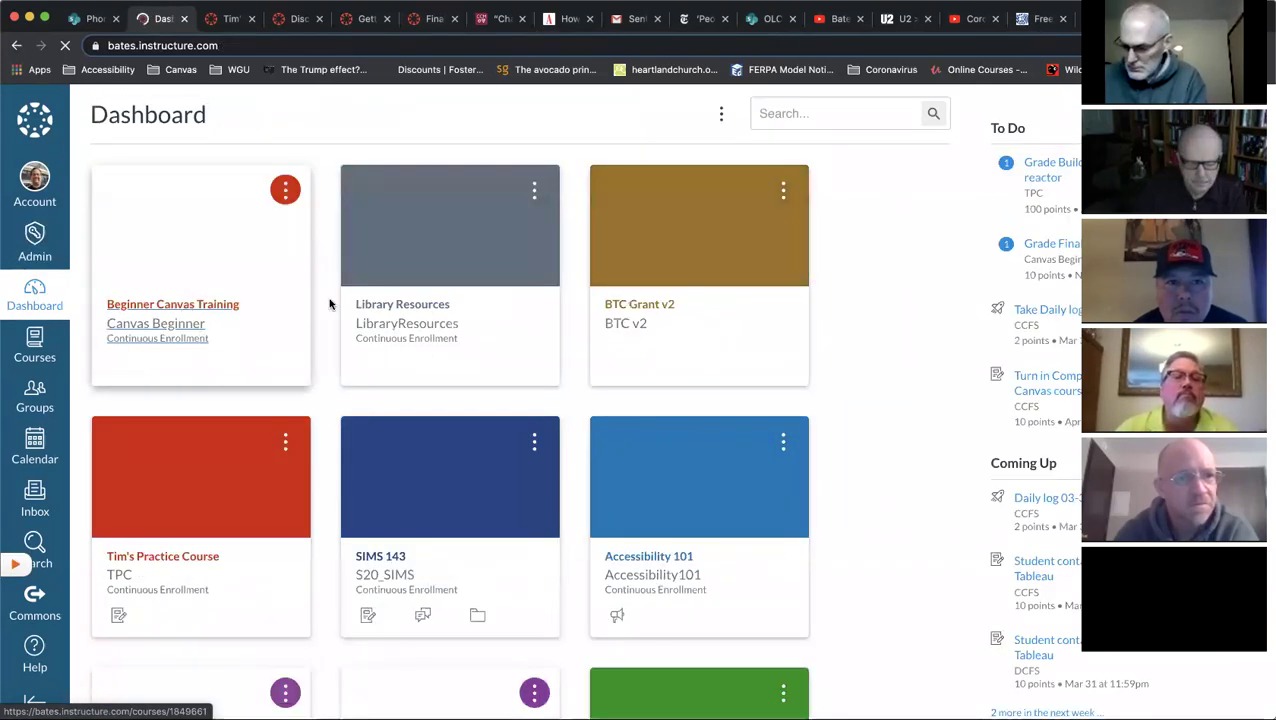
{"action": "scroll", "coordinate": [452, 478], "scroll_direction": "down", "scroll_amount": 6}
{"action": "scroll", "coordinate": [452, 478], "scroll_direction": "up", "scroll_amount": 5}
{"action": "left_click", "coordinate": [182, 456]}
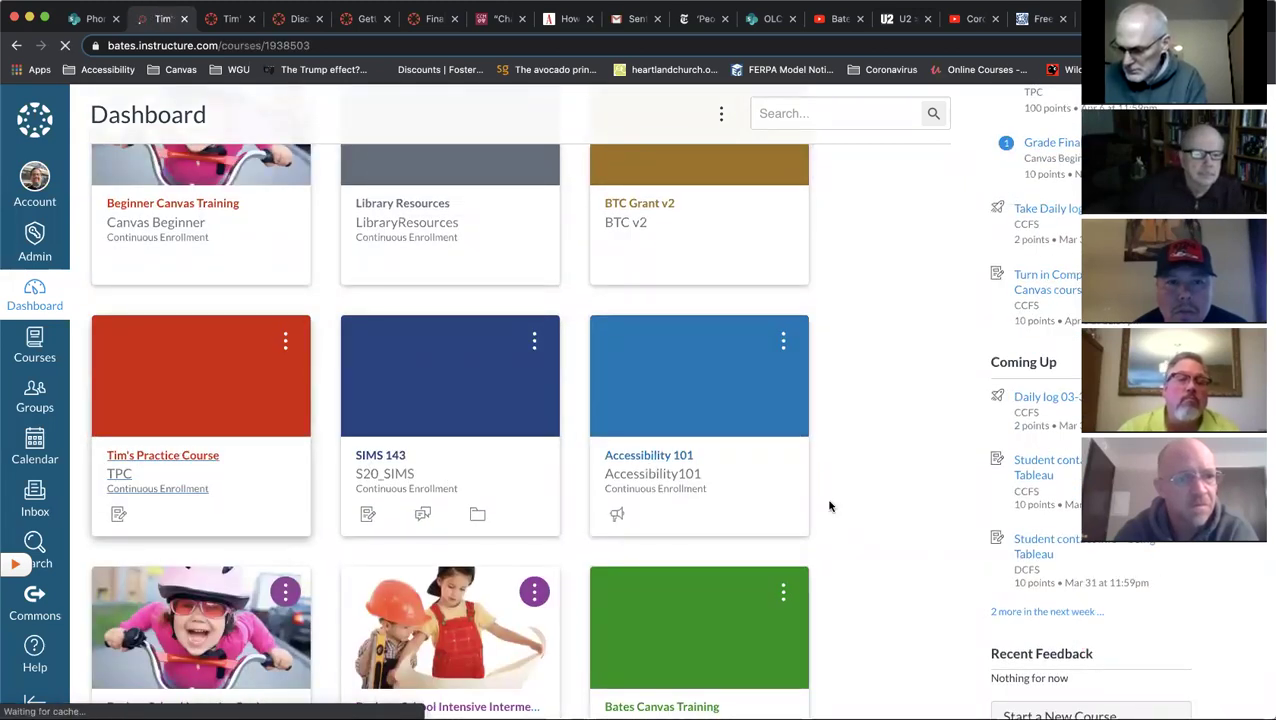
Step: Go to the course's settings and display its Course Details
{"action": "scroll", "coordinate": [376, 514], "scroll_direction": "down", "scroll_amount": 3}
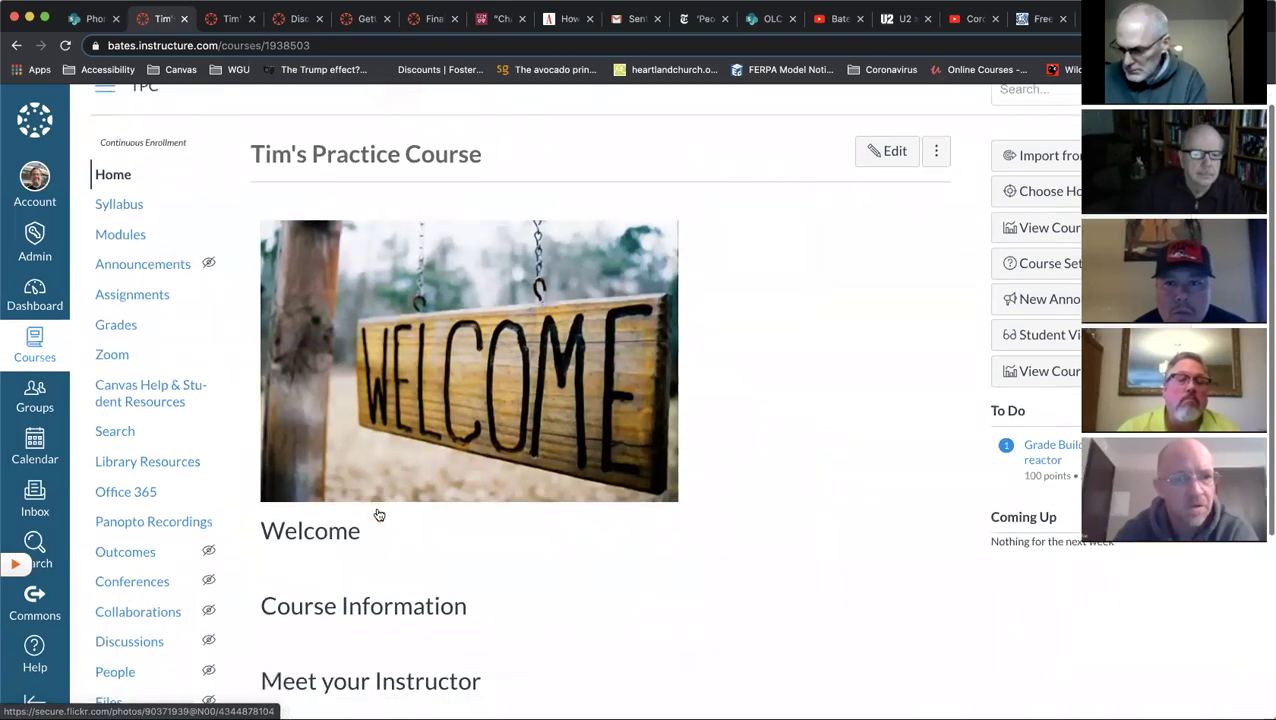
{"action": "left_click", "coordinate": [106, 532]}
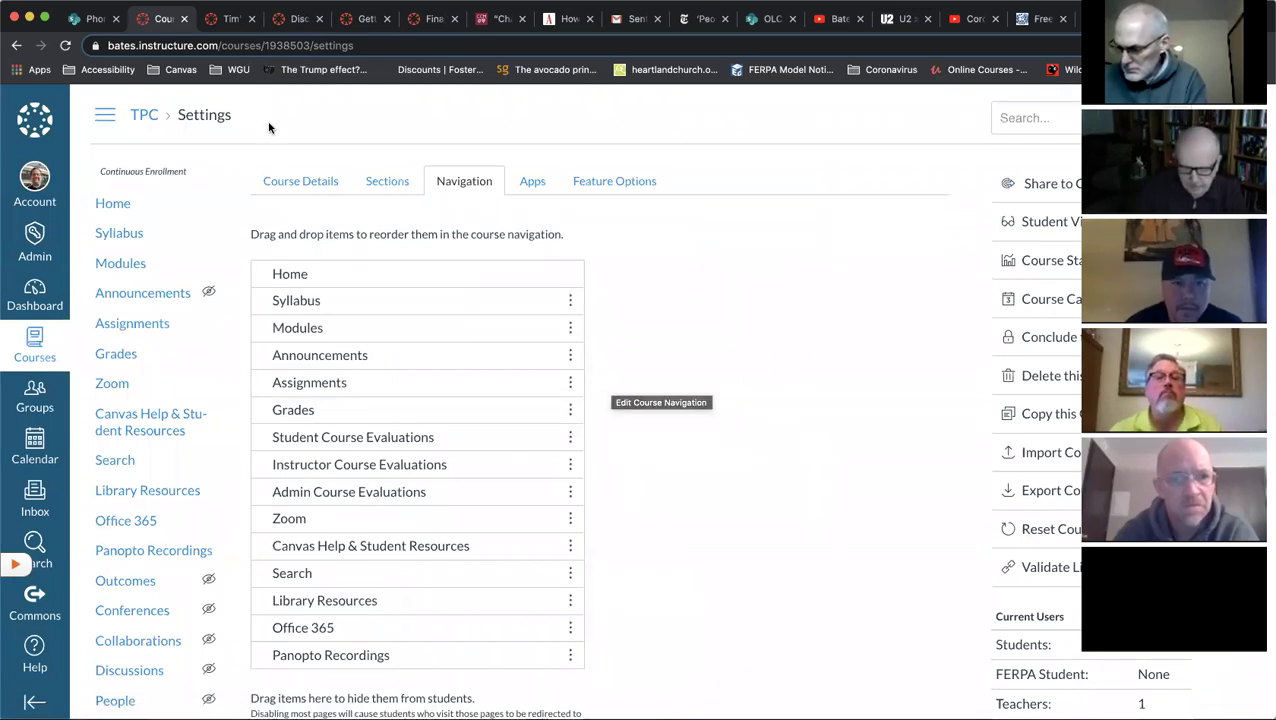
{"action": "left_click", "coordinate": [297, 178]}
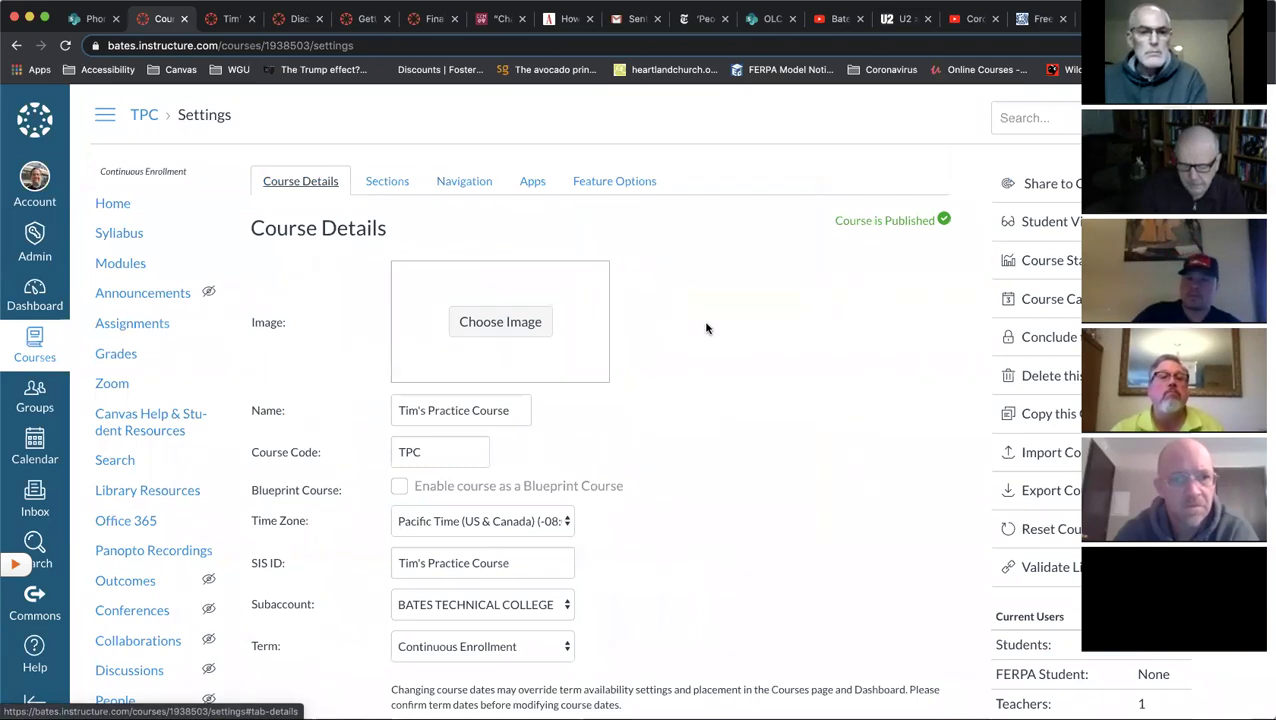
Step: Set the course's end date to Jun 13, 2019 12:00 am
{"action": "scroll", "coordinate": [706, 328], "scroll_direction": "down", "scroll_amount": 3}
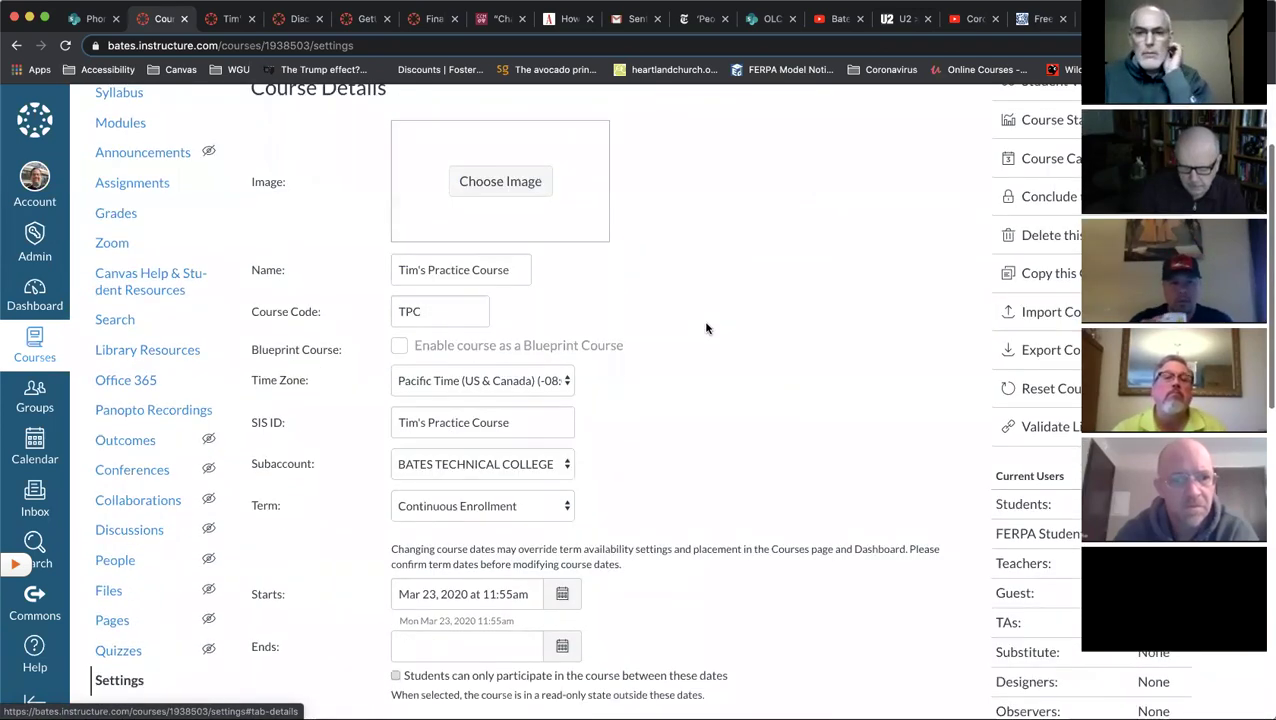
{"action": "scroll", "coordinate": [706, 328], "scroll_direction": "down", "scroll_amount": 4}
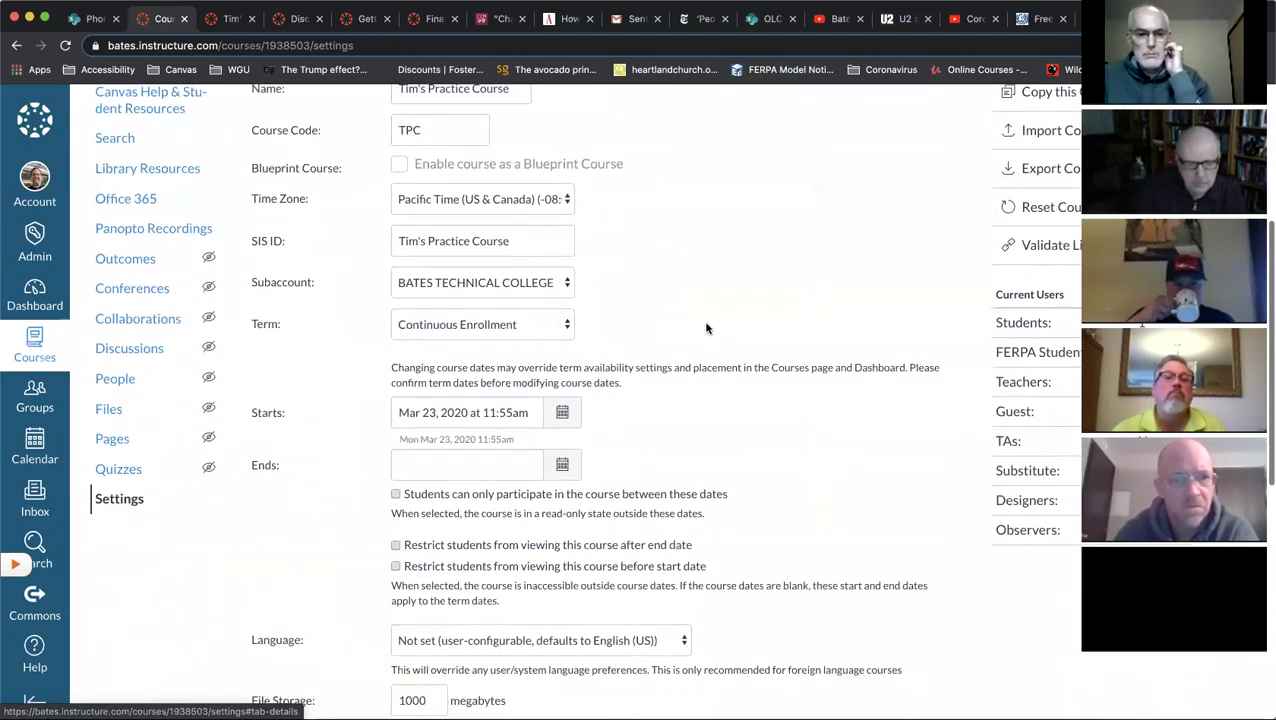
{"action": "scroll", "coordinate": [706, 328], "scroll_direction": "down", "scroll_amount": 2}
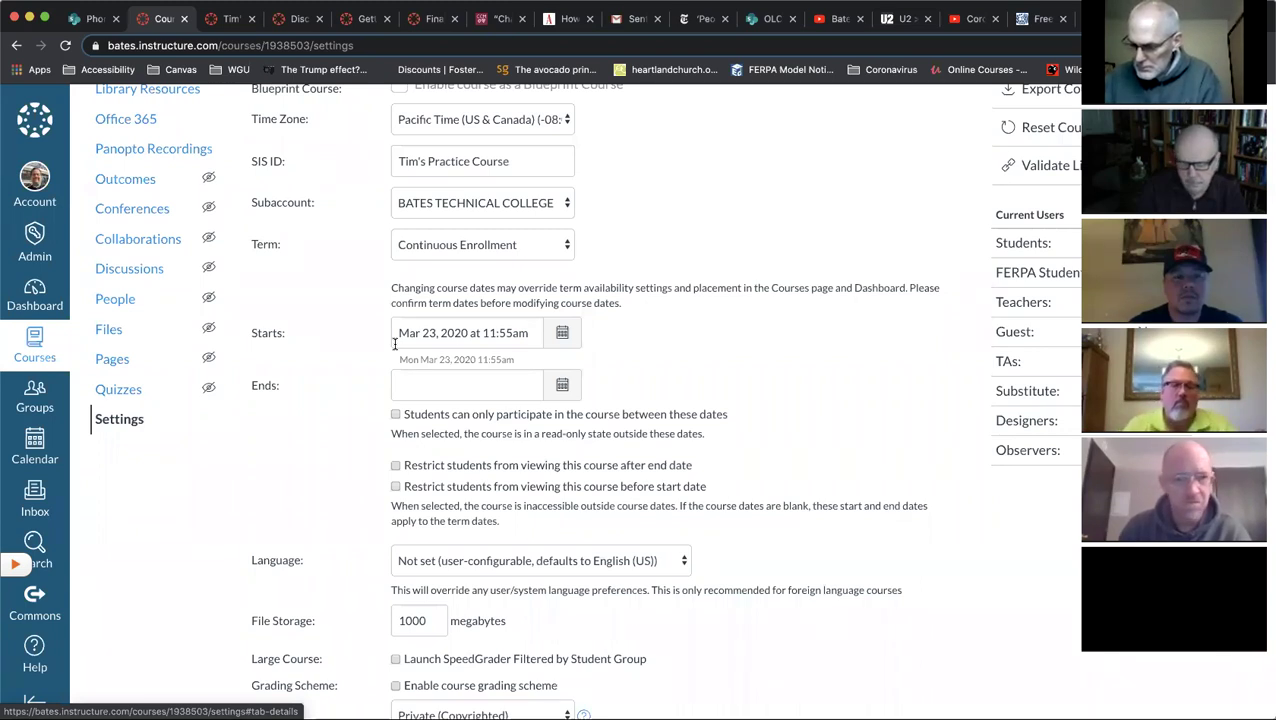
{"action": "left_click", "coordinate": [438, 377]}
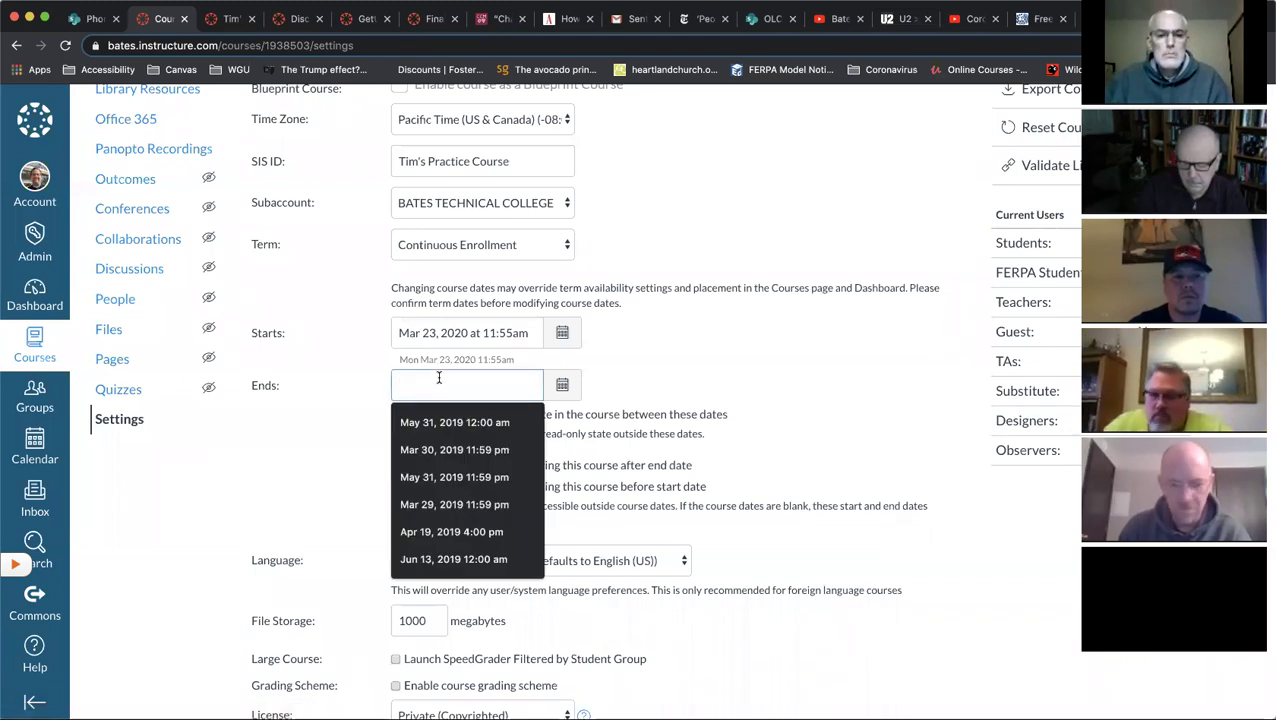
{"action": "left_click", "coordinate": [490, 559]}
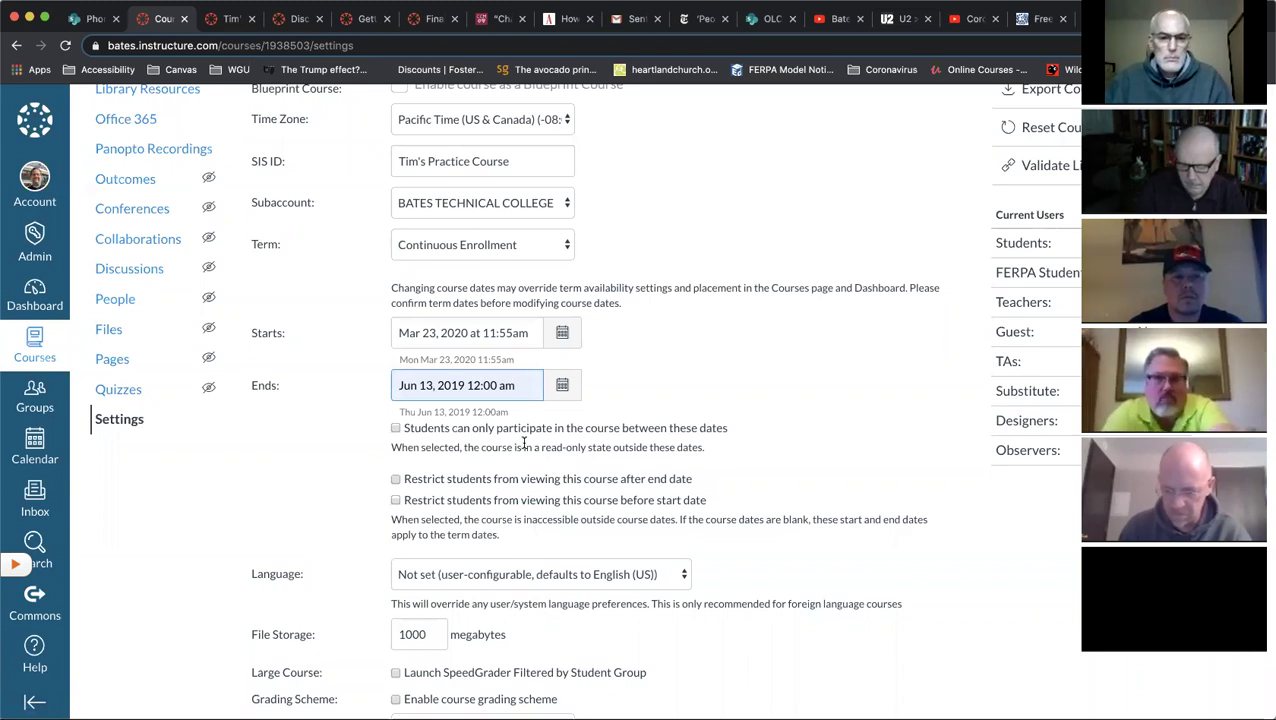
Step: Enable the option that students can only participate in the course between the start and end dates
{"action": "scroll", "coordinate": [523, 443], "scroll_direction": "down", "scroll_amount": 1}
{"action": "scroll", "coordinate": [523, 443], "scroll_direction": "down", "scroll_amount": 1}
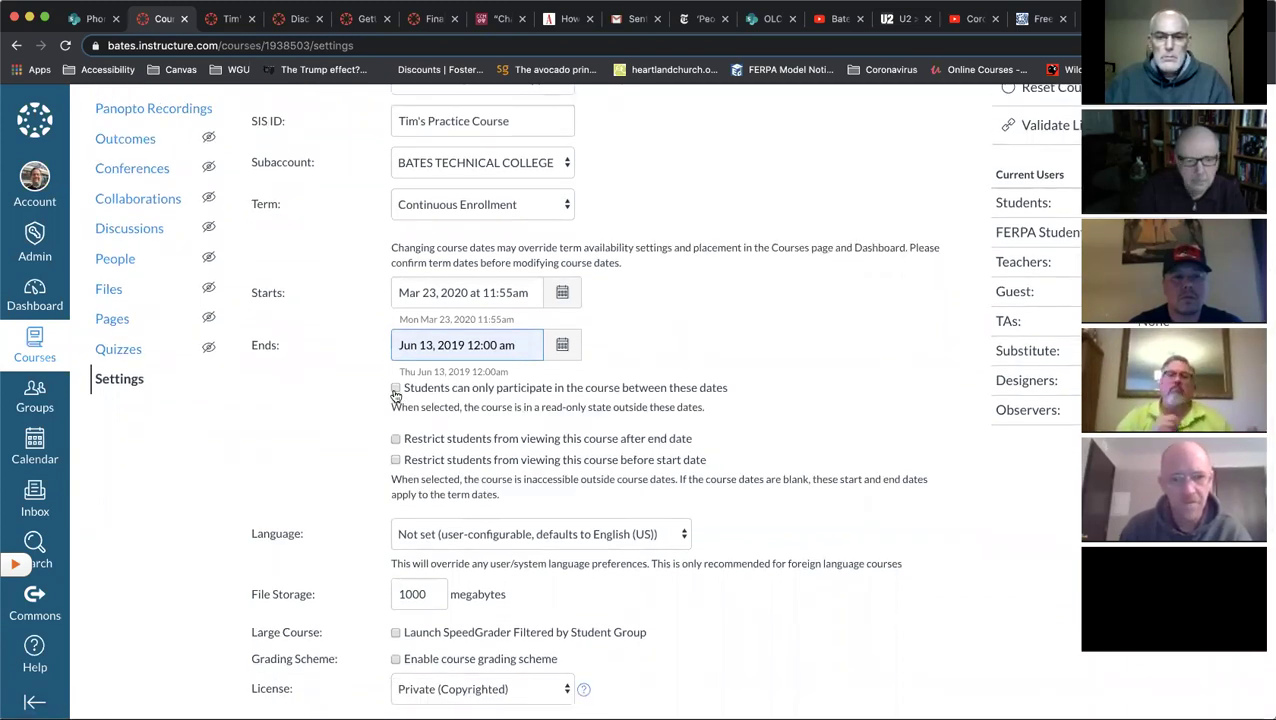
{"action": "key", "text": "ctrl+plus"}
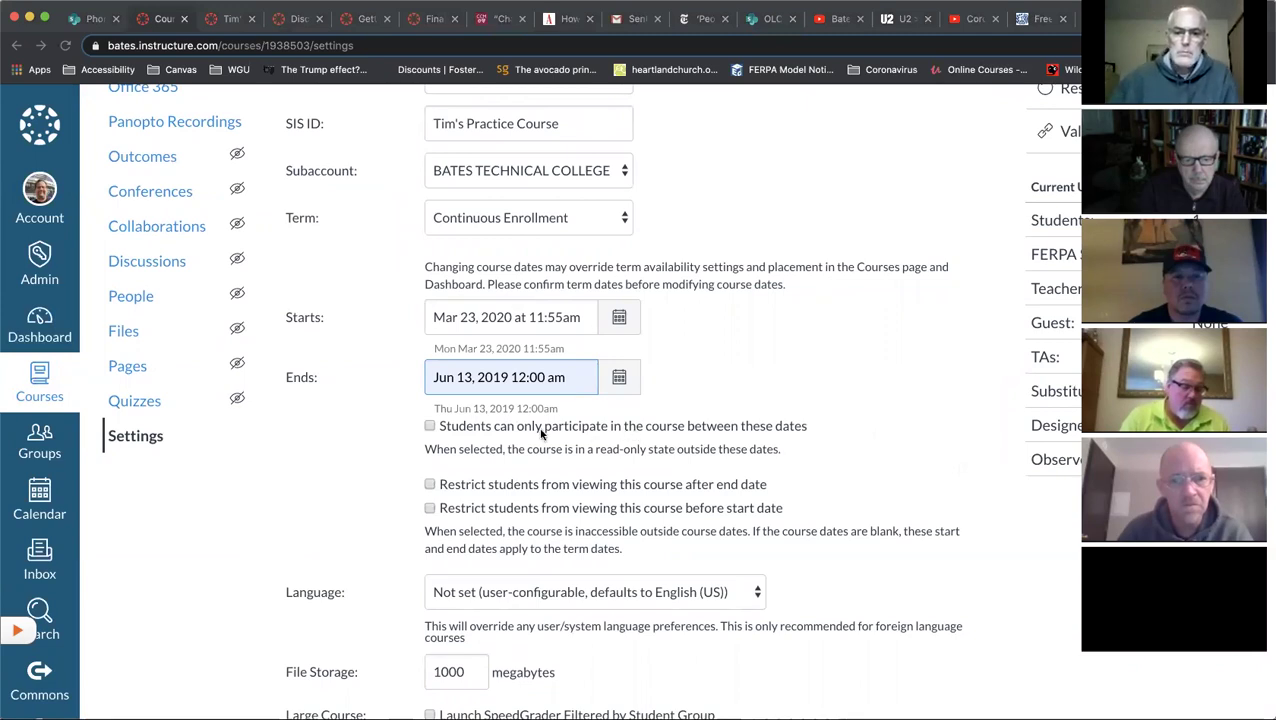
{"action": "left_click", "coordinate": [431, 427]}
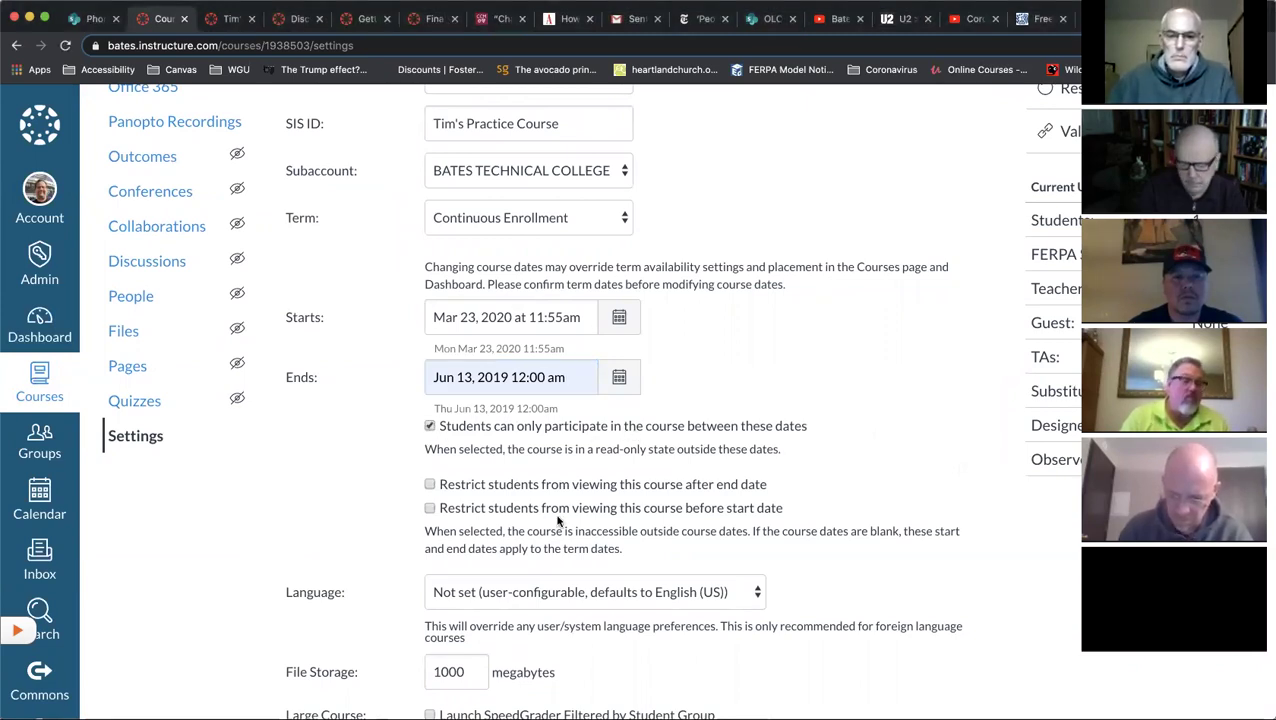
Step: Look over the remaining course details and enter Student View for the course
{"action": "scroll", "coordinate": [560, 540], "scroll_direction": "down", "scroll_amount": 1}
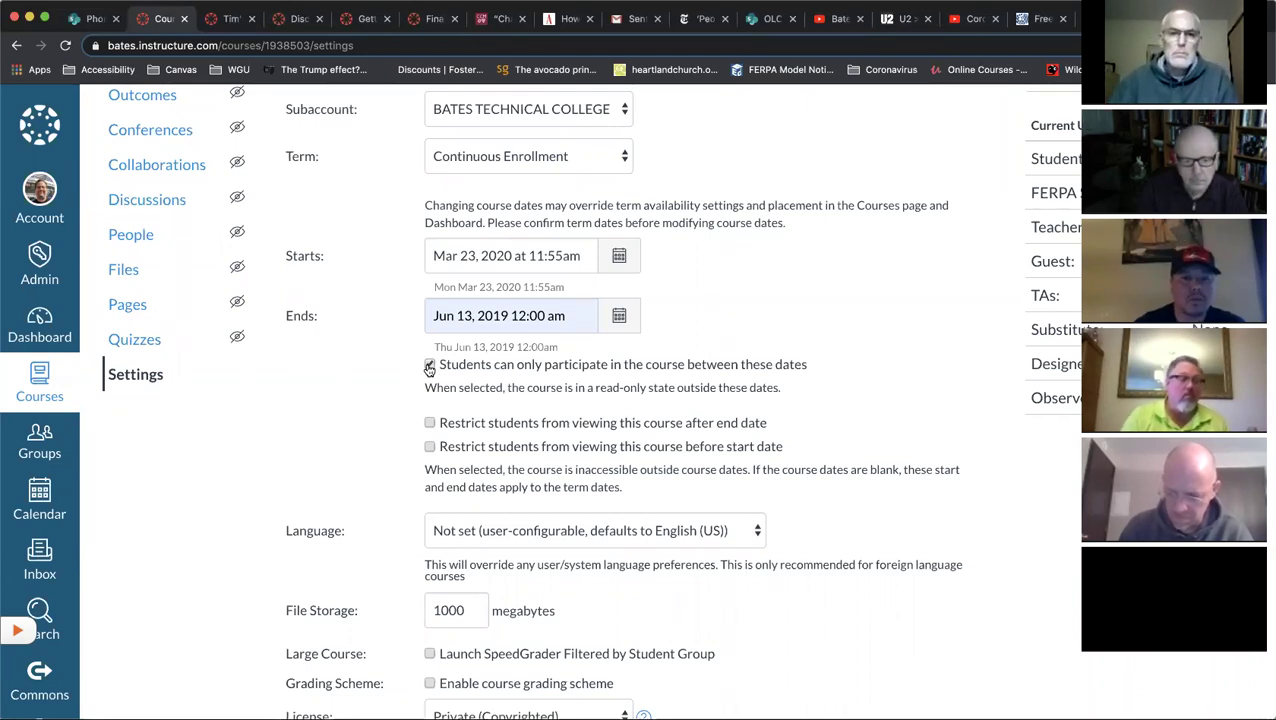
{"action": "scroll", "coordinate": [429, 370], "scroll_direction": "down", "scroll_amount": 1}
{"action": "scroll", "coordinate": [638, 450], "scroll_direction": "down", "scroll_amount": 10}
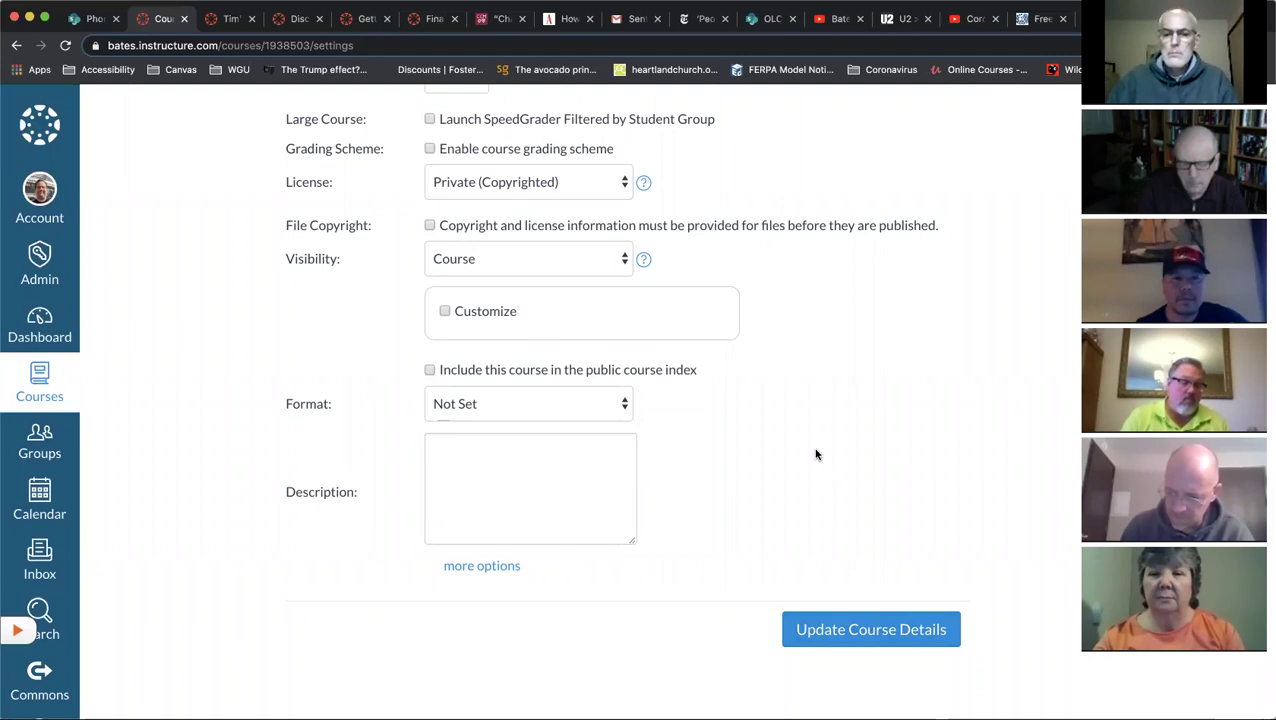
{"action": "scroll", "coordinate": [815, 455], "scroll_direction": "up", "scroll_amount": 1}
{"action": "scroll", "coordinate": [815, 455], "scroll_direction": "up", "scroll_amount": 20}
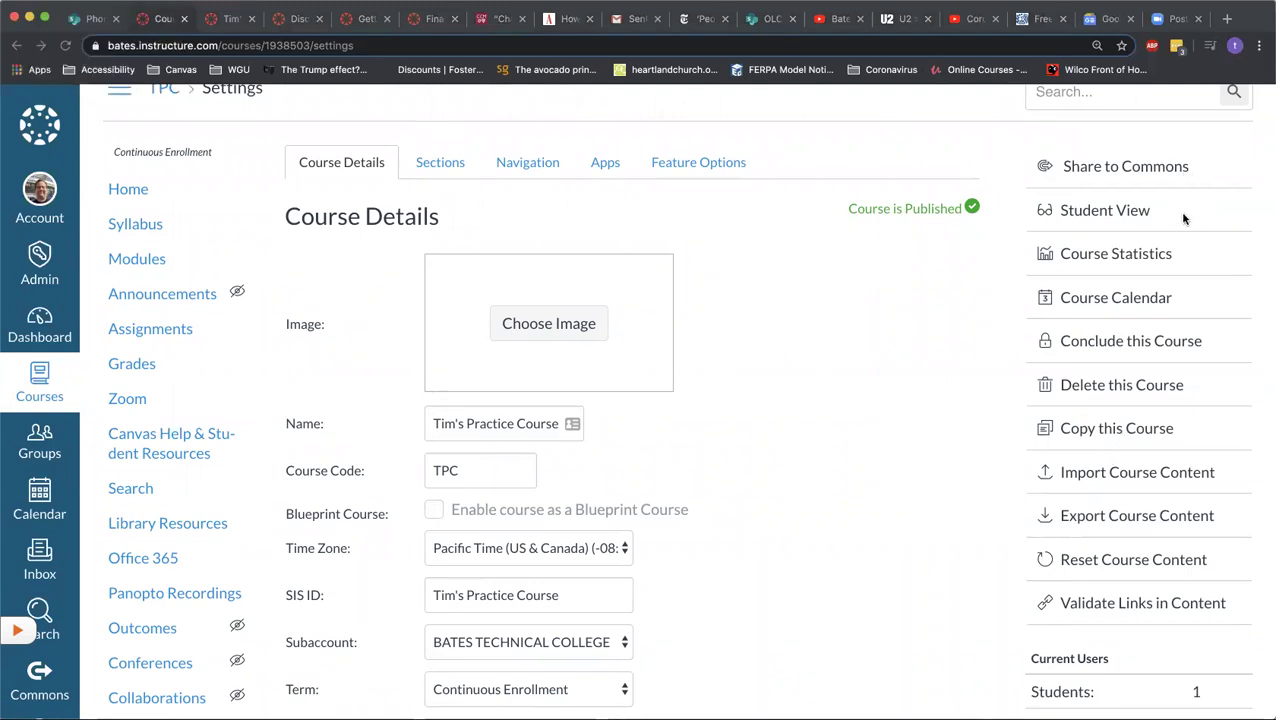
{"action": "left_click", "coordinate": [1222, 216]}
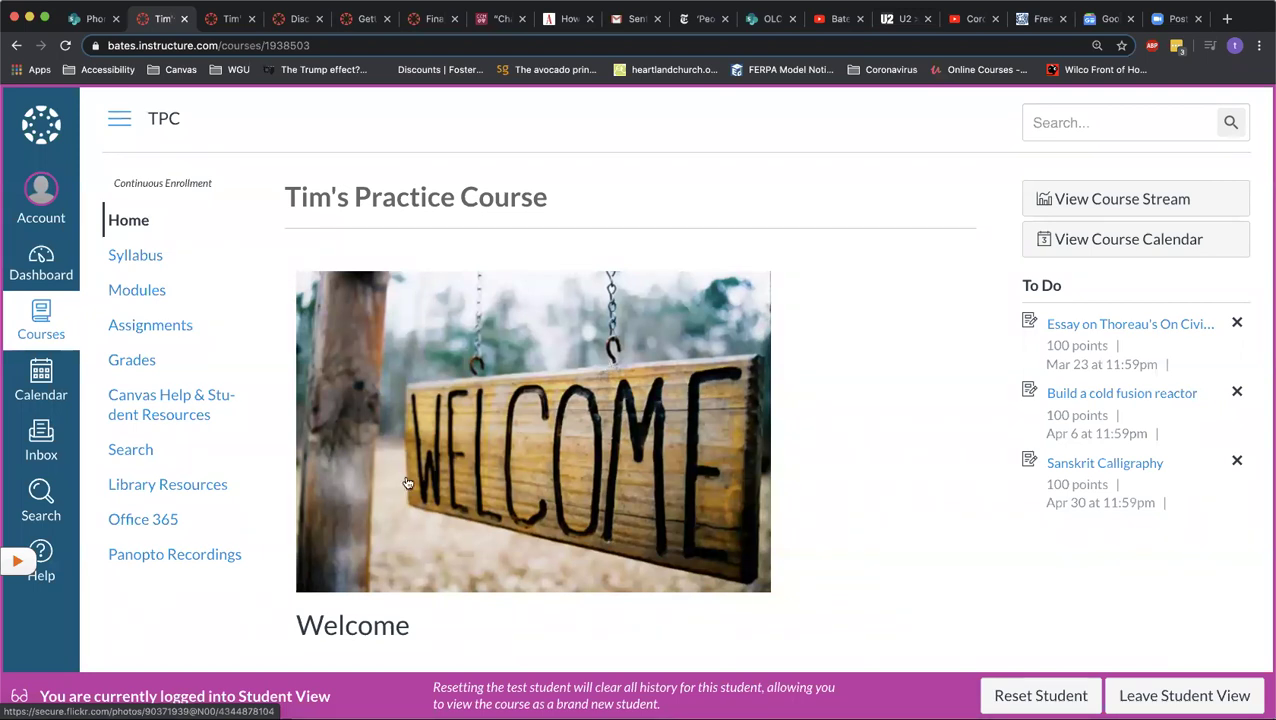
Step: Check the course's Modules, Assignments and Grades pages as the test student
{"action": "left_click", "coordinate": [152, 290]}
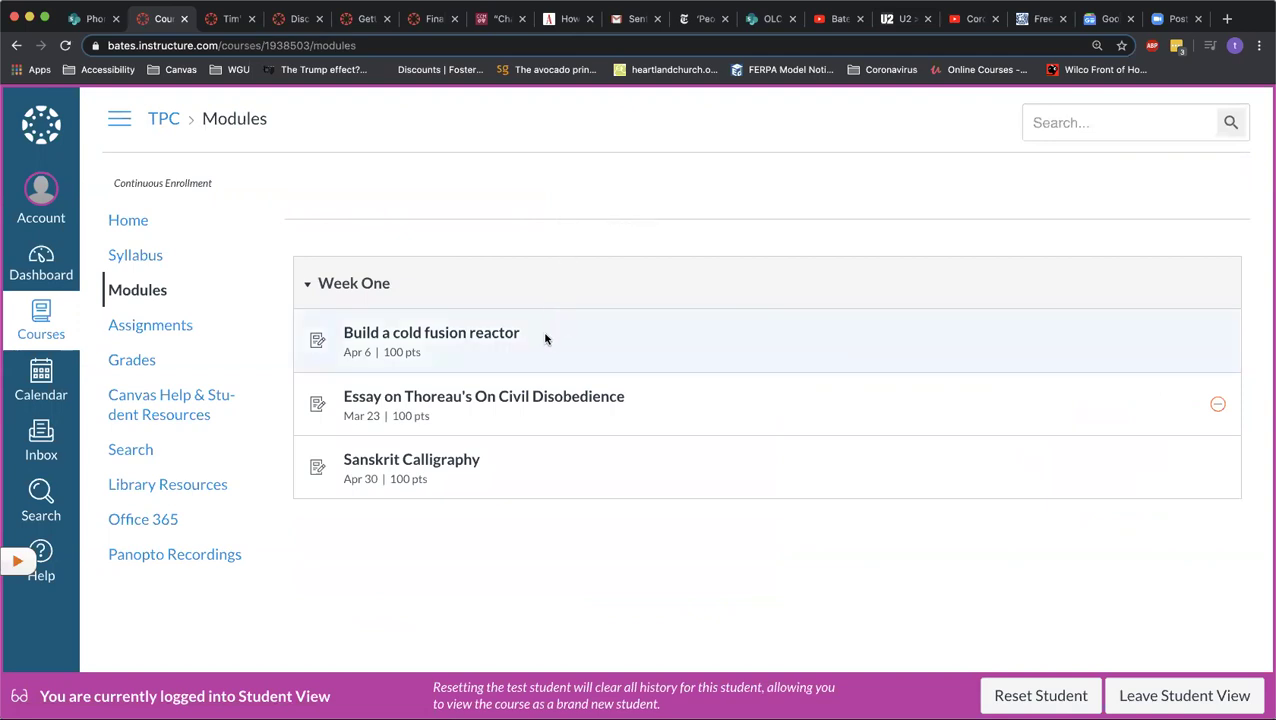
{"action": "left_click", "coordinate": [136, 326]}
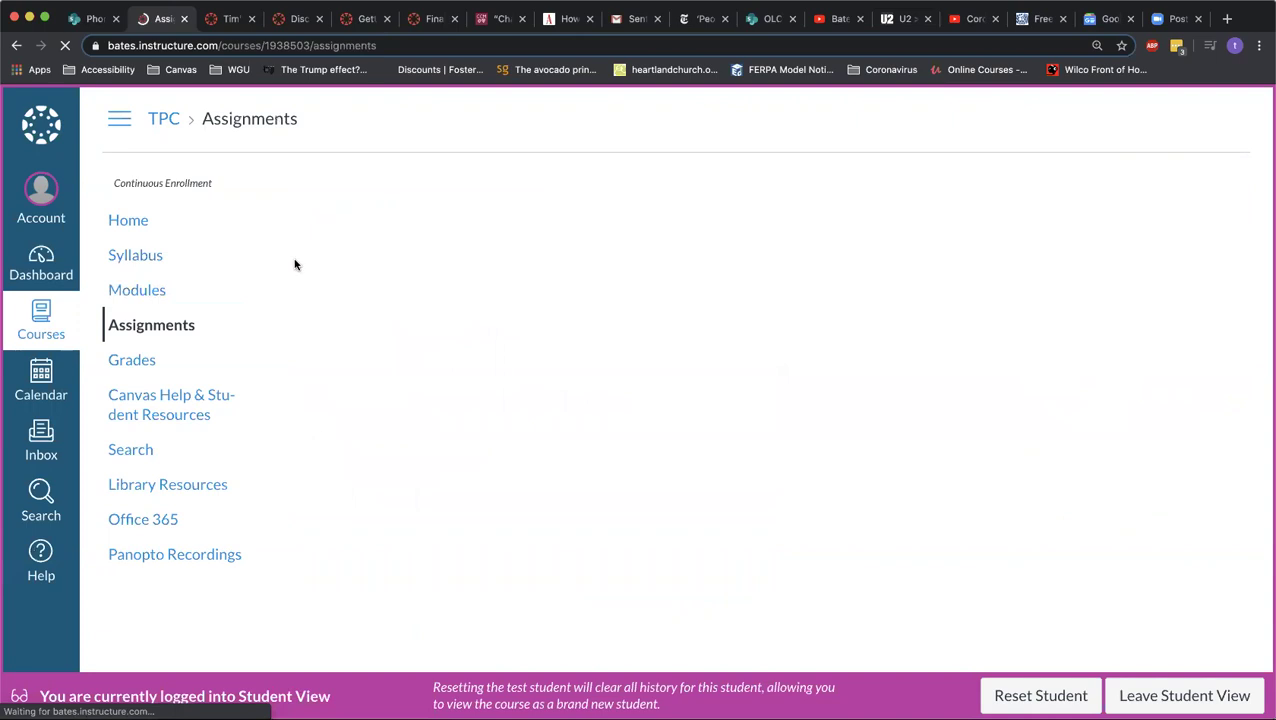
{"action": "left_click", "coordinate": [155, 363]}
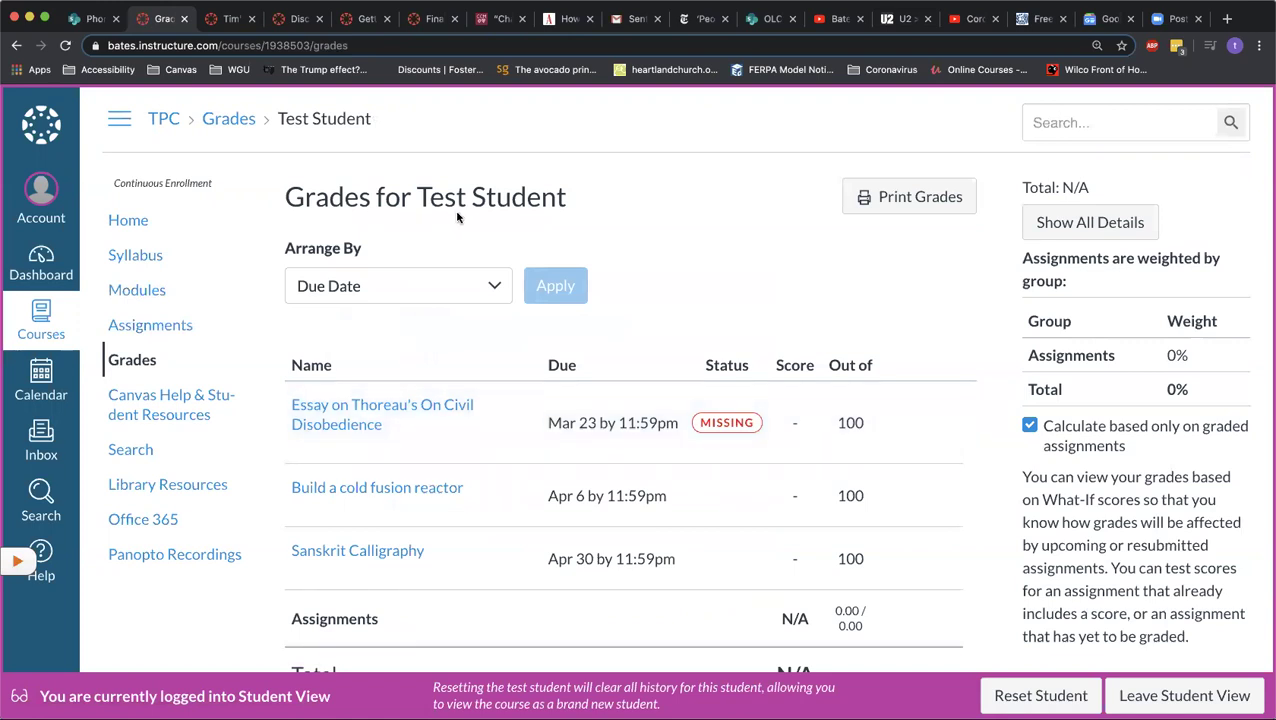
{"action": "scroll", "coordinate": [458, 216], "scroll_direction": "down", "scroll_amount": 2}
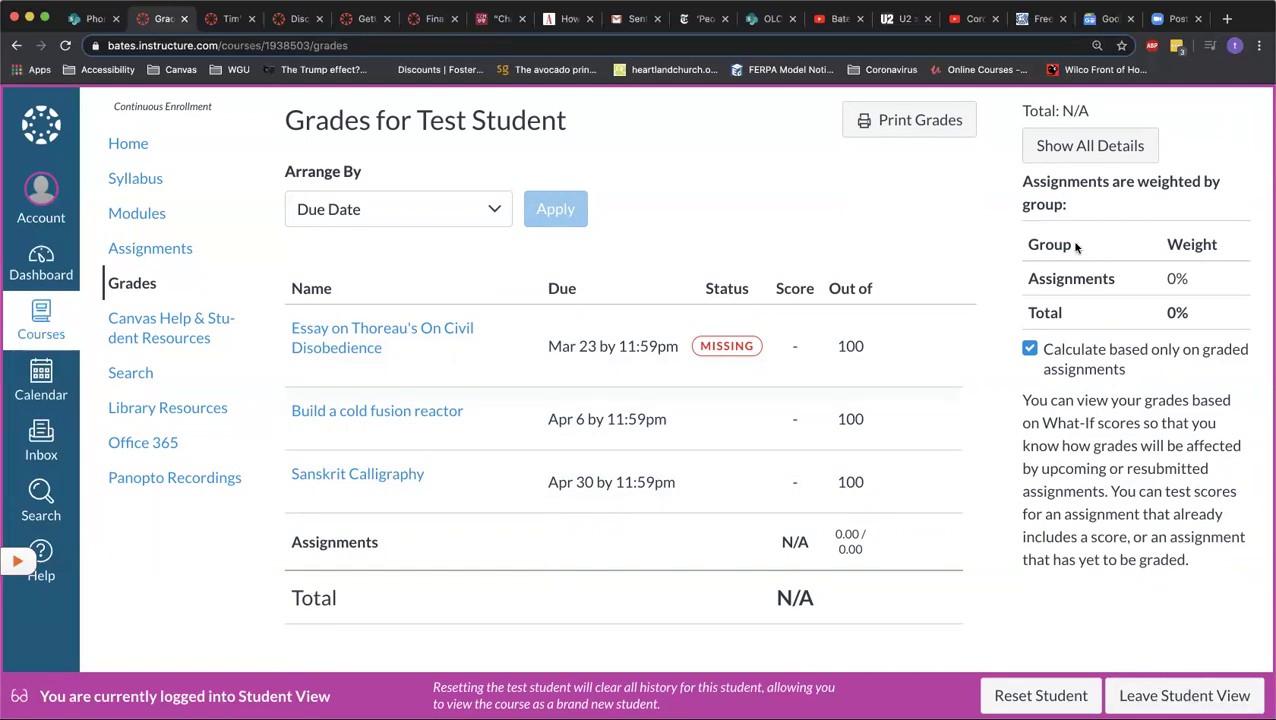
Step: Leave Student View and return to the TPC course's settings
{"action": "left_click", "coordinate": [1169, 705]}
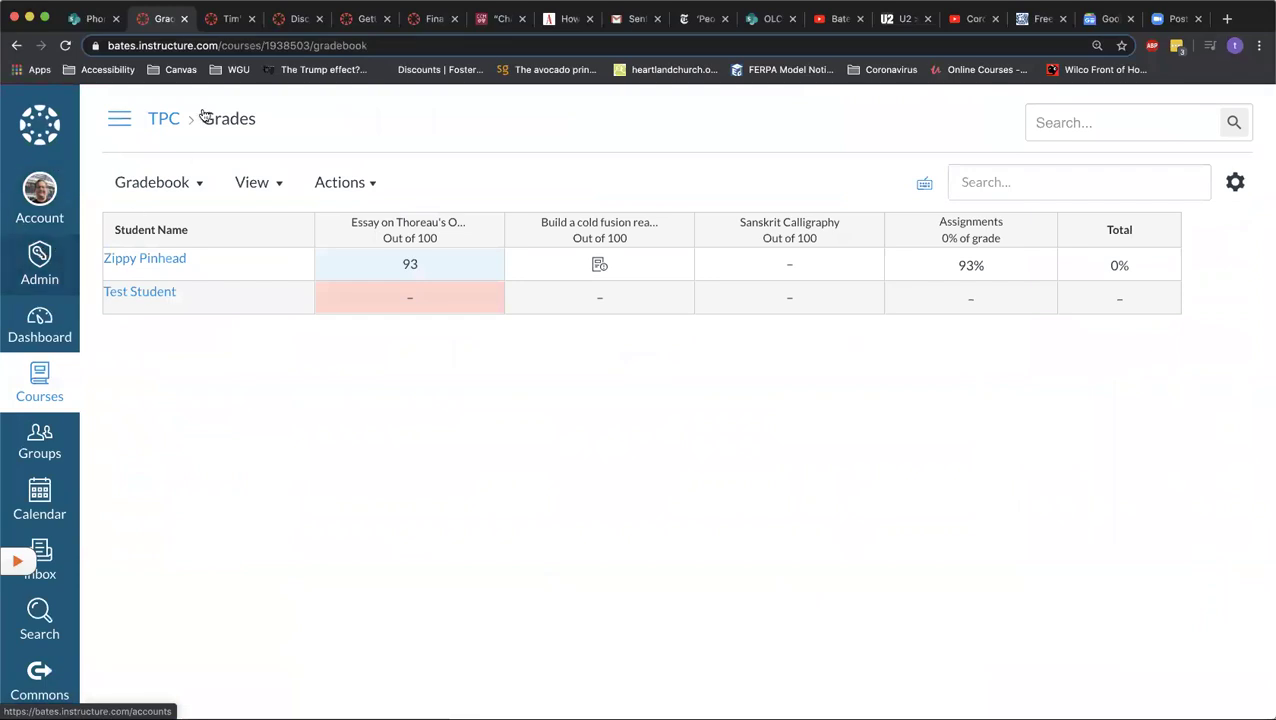
{"action": "left_click", "coordinate": [168, 121]}
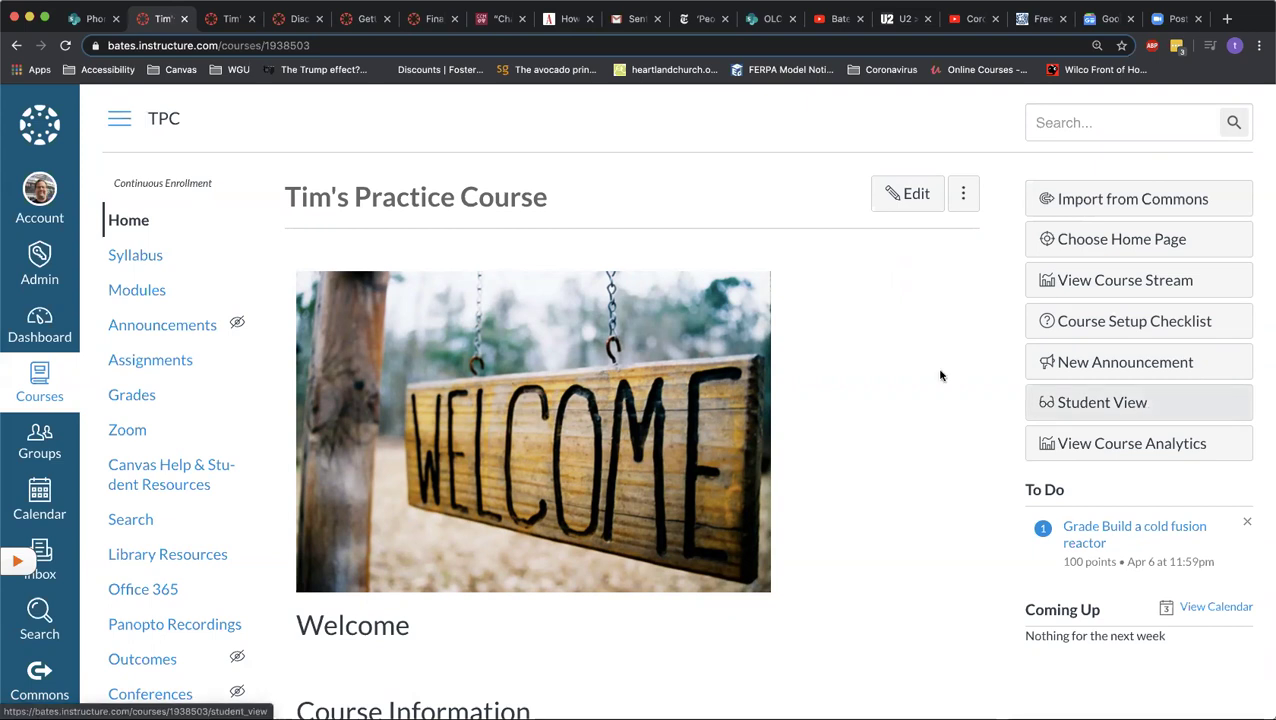
{"action": "scroll", "coordinate": [212, 500], "scroll_direction": "down", "scroll_amount": 5}
{"action": "left_click", "coordinate": [146, 513]}
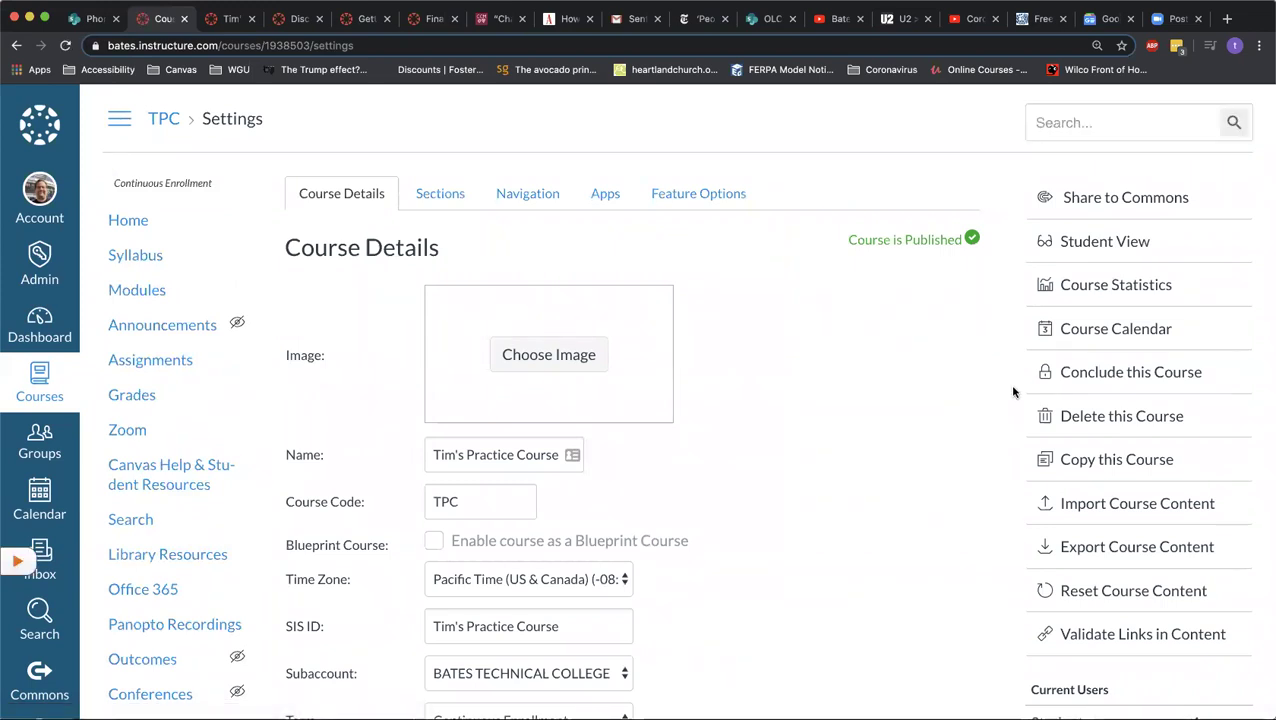
Step: Open the Import Content page for the course from its settings
{"action": "scroll", "coordinate": [1011, 385], "scroll_direction": "down", "scroll_amount": 1}
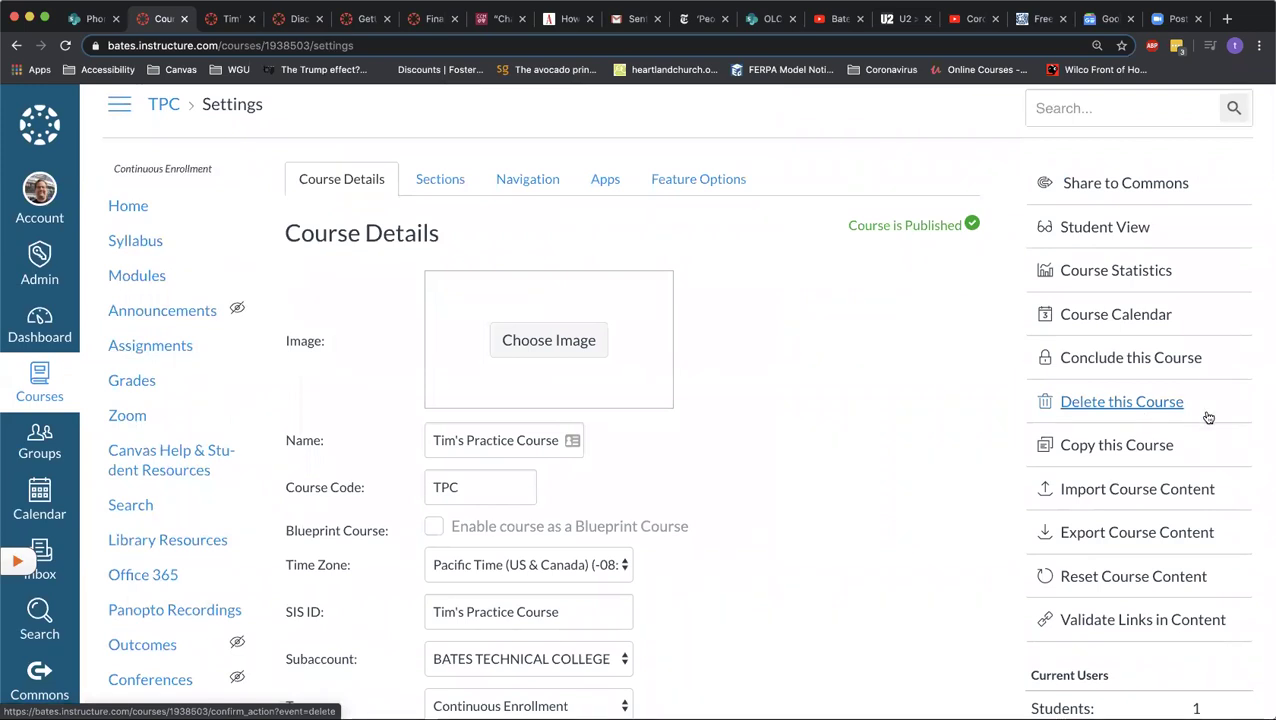
{"action": "scroll", "coordinate": [1208, 419], "scroll_direction": "down", "scroll_amount": 2}
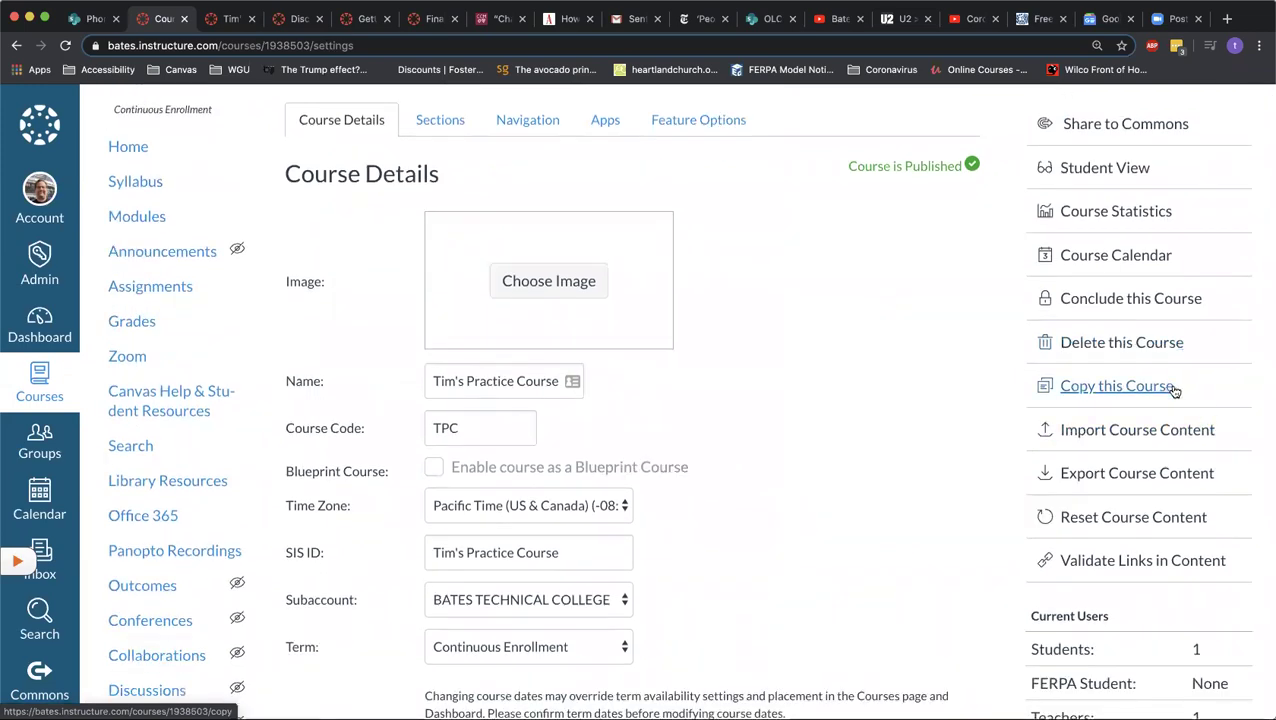
{"action": "left_click", "coordinate": [1085, 429]}
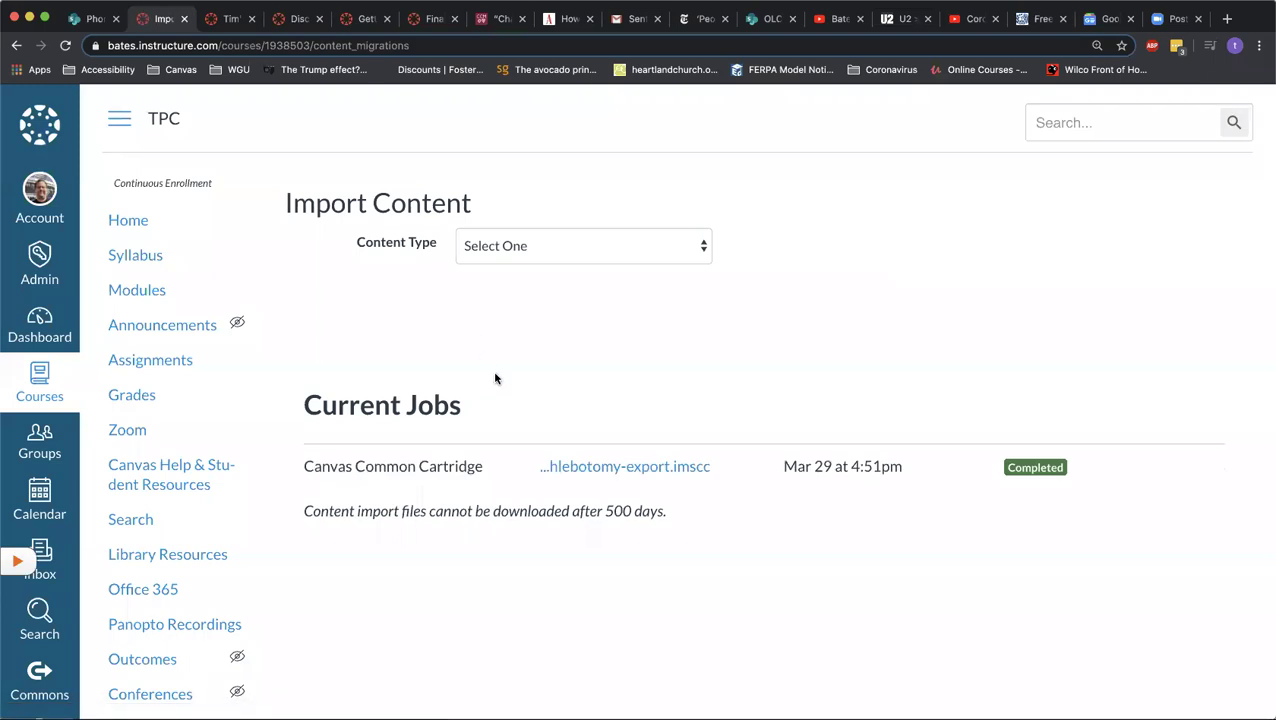
Step: Return to the course settings and review the list of course navigation items
{"action": "scroll", "coordinate": [492, 370], "scroll_direction": "down", "scroll_amount": 1}
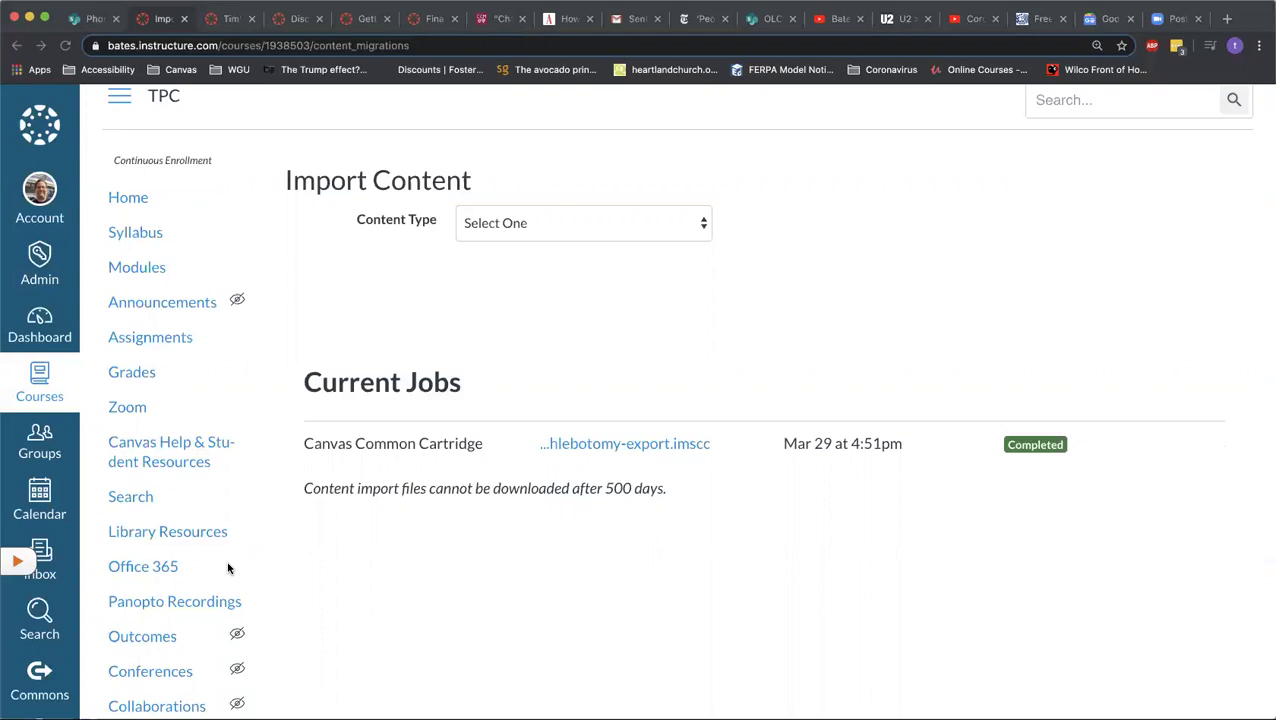
{"action": "scroll", "coordinate": [215, 585], "scroll_direction": "down", "scroll_amount": 5}
{"action": "left_click", "coordinate": [137, 694]}
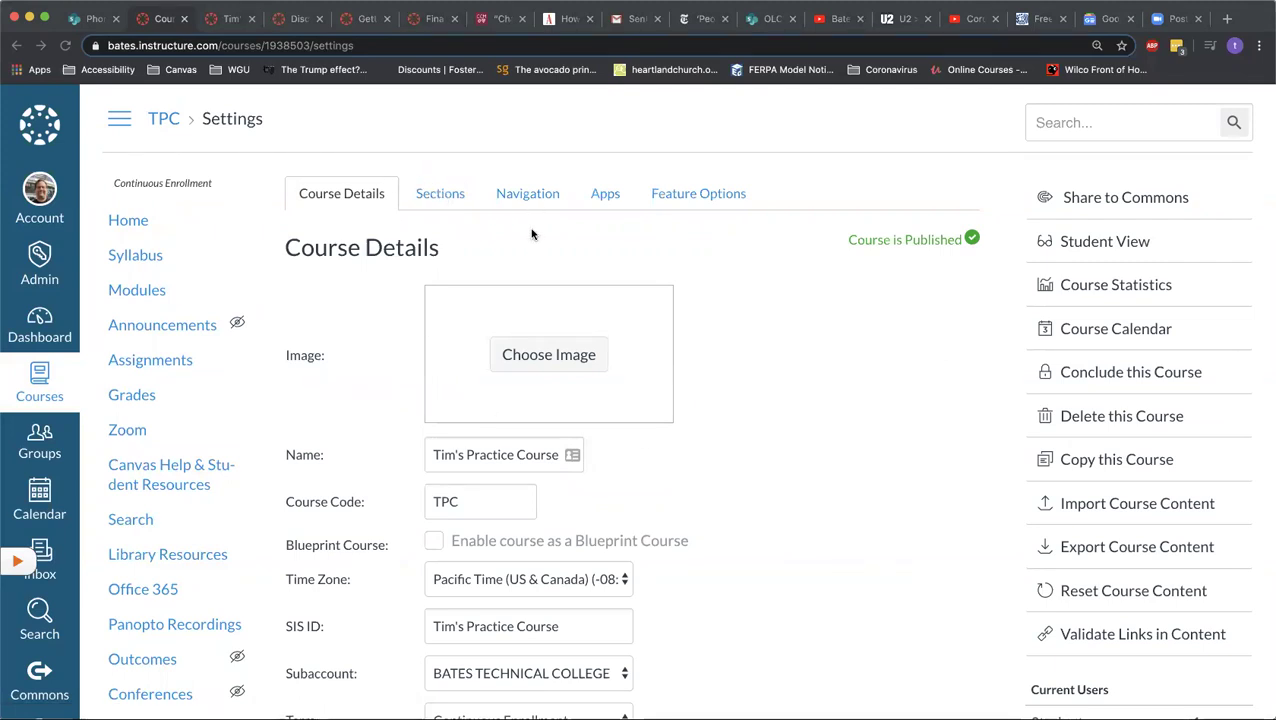
{"action": "left_click", "coordinate": [533, 200]}
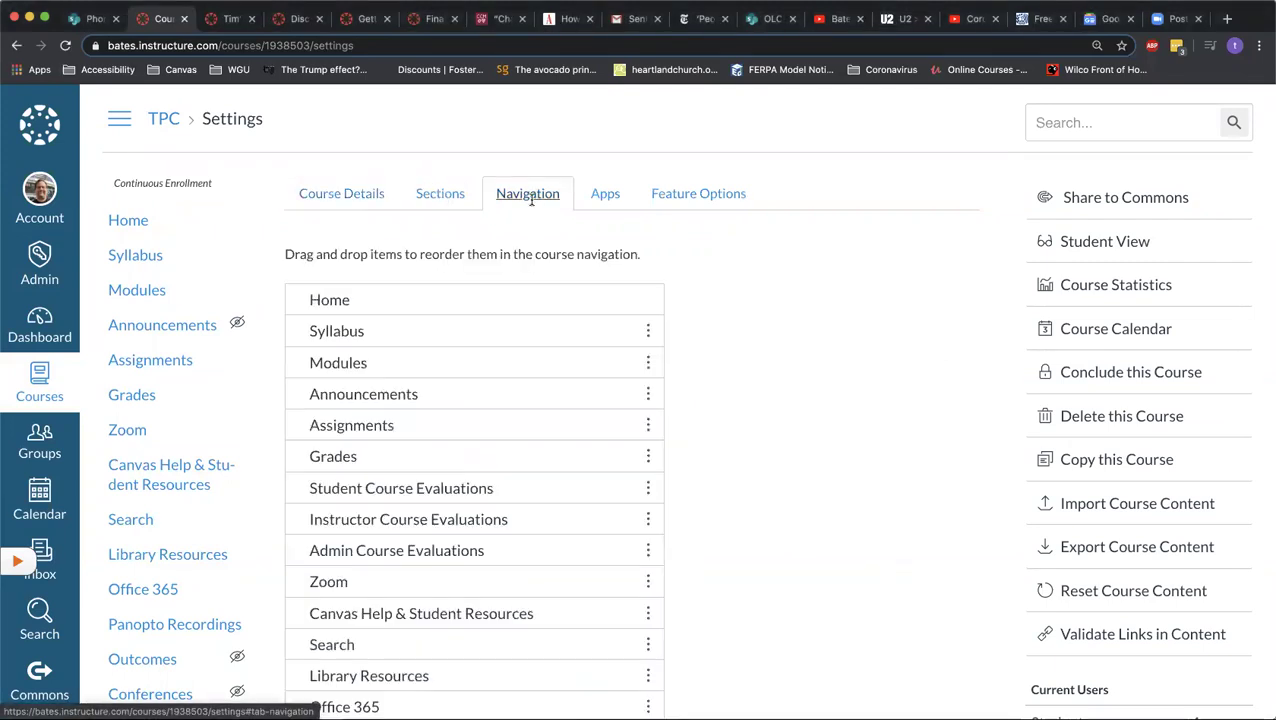
{"action": "scroll", "coordinate": [738, 334], "scroll_direction": "down", "scroll_amount": 3}
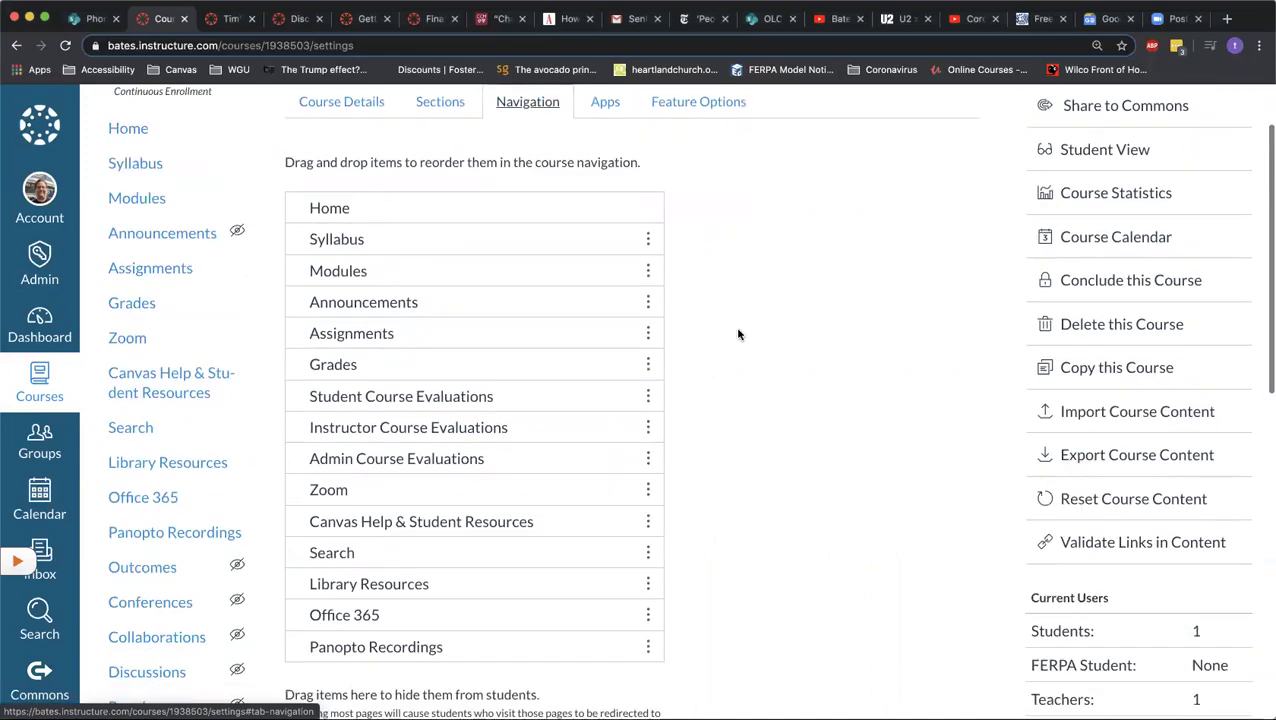
{"action": "scroll", "coordinate": [738, 334], "scroll_direction": "down", "scroll_amount": 1}
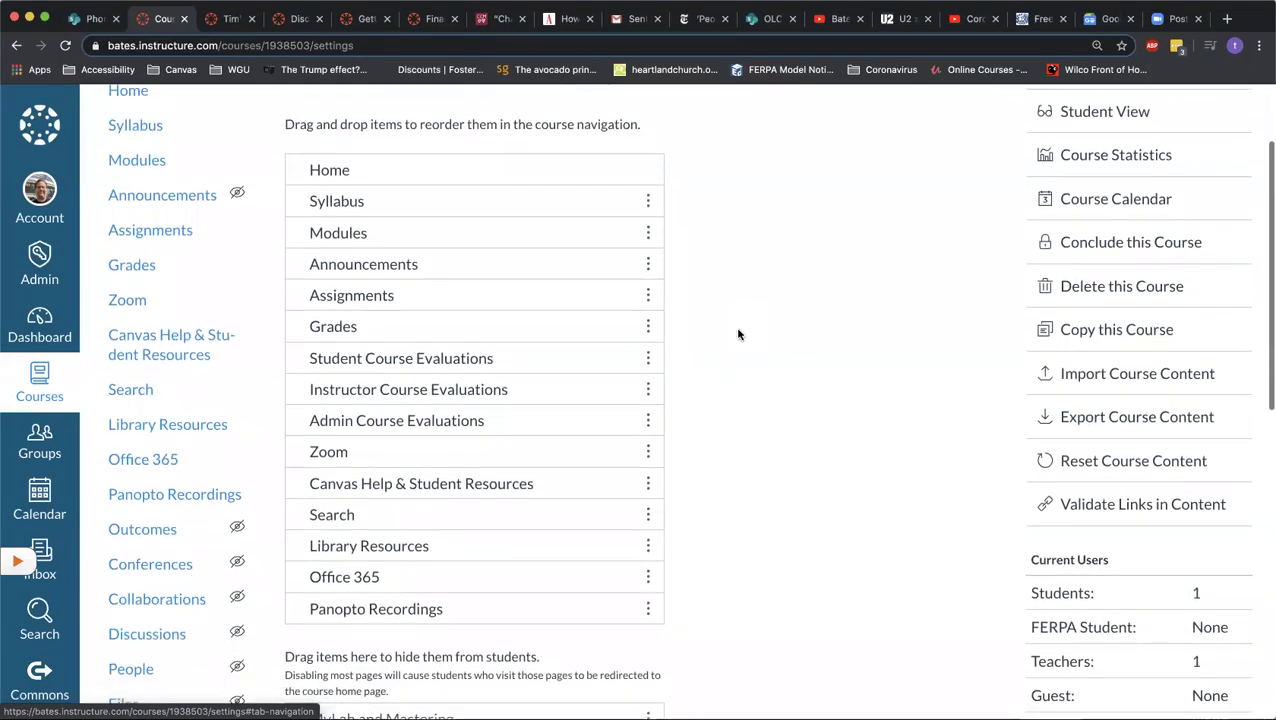
Step: Examine the enabled course navigation items and the list of items hidden from students
{"action": "scroll", "coordinate": [738, 334], "scroll_direction": "up", "scroll_amount": 2}
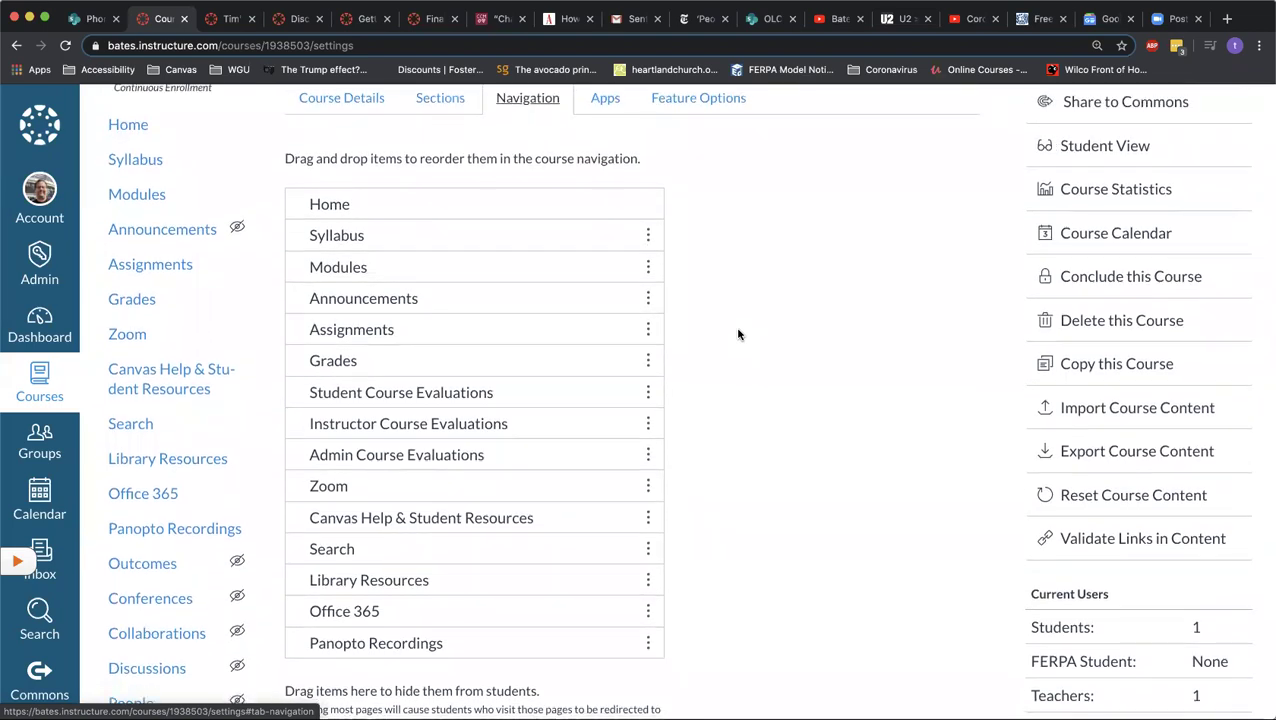
{"action": "scroll", "coordinate": [738, 334], "scroll_direction": "down", "scroll_amount": 10}
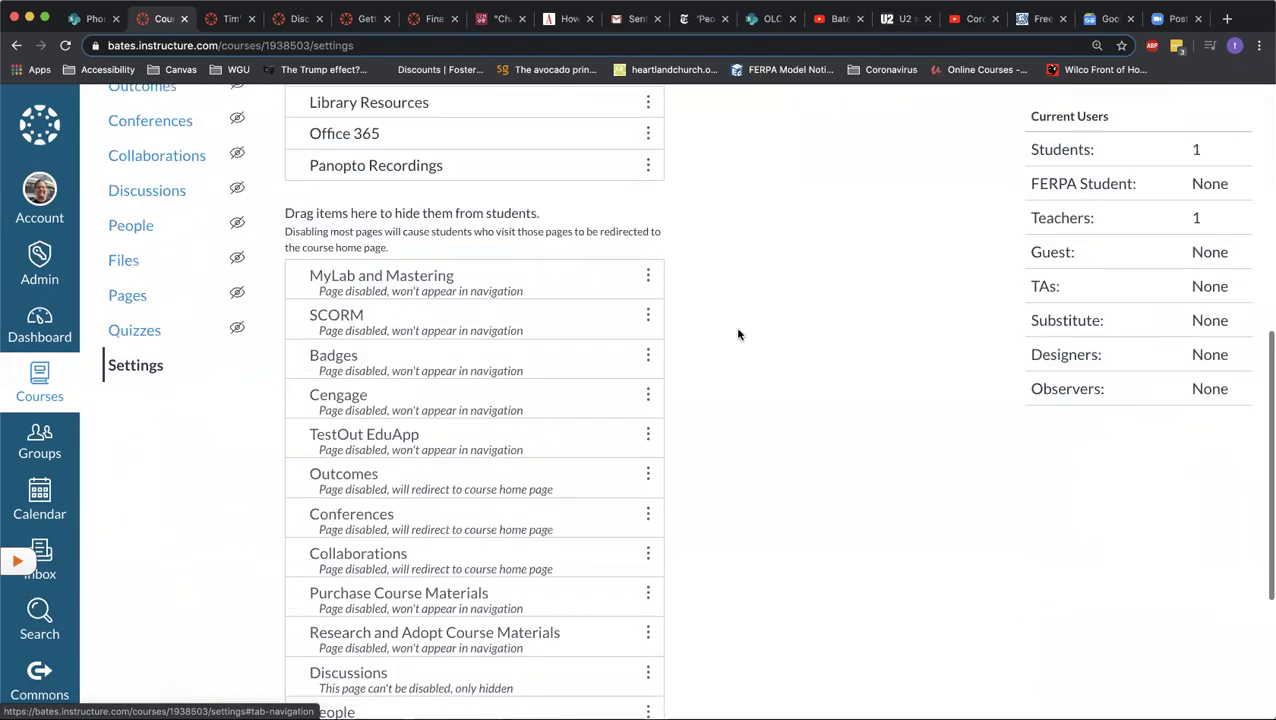
{"action": "scroll", "coordinate": [738, 334], "scroll_direction": "up", "scroll_amount": 9}
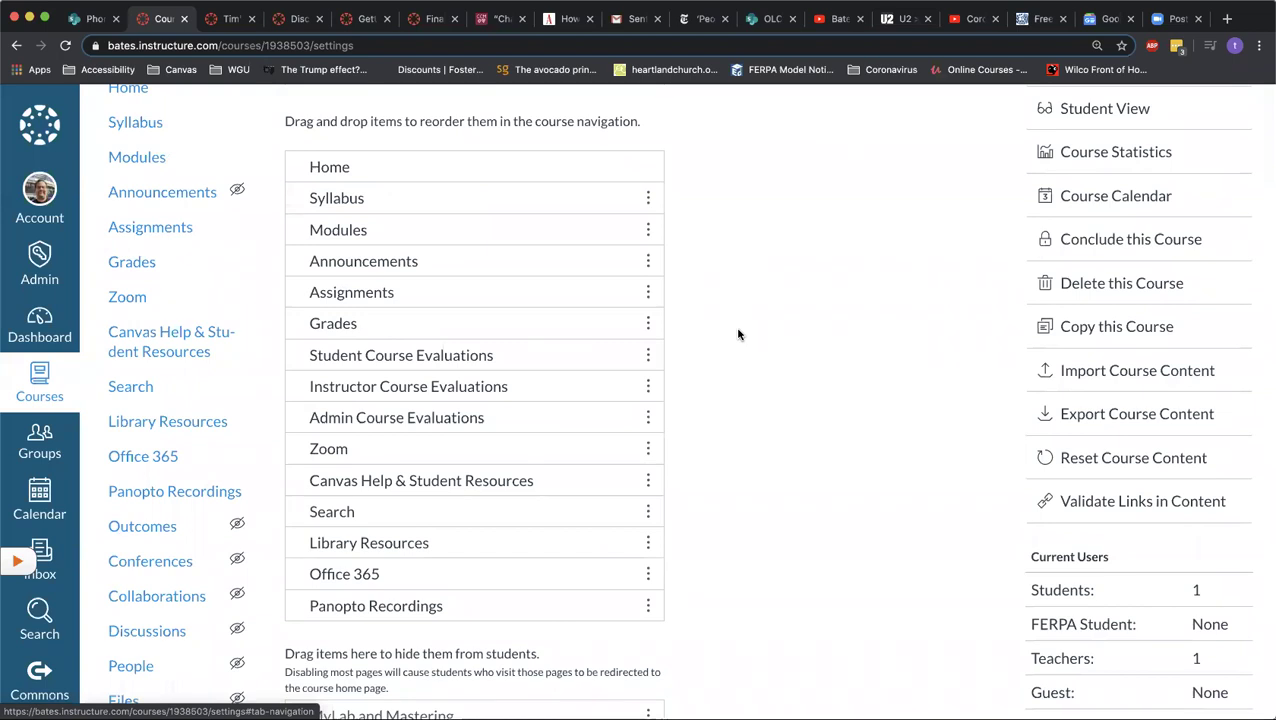
{"action": "scroll", "coordinate": [738, 334], "scroll_direction": "down", "scroll_amount": 8}
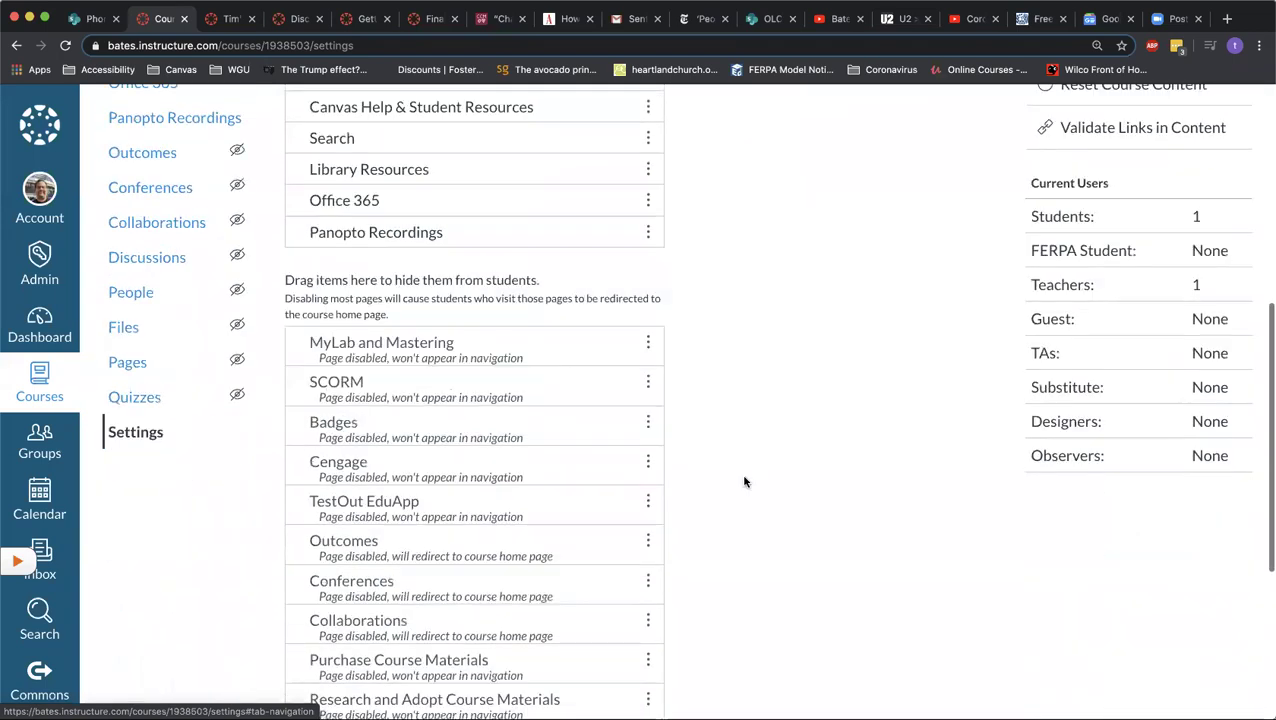
{"action": "scroll", "coordinate": [744, 482], "scroll_direction": "down", "scroll_amount": 3}
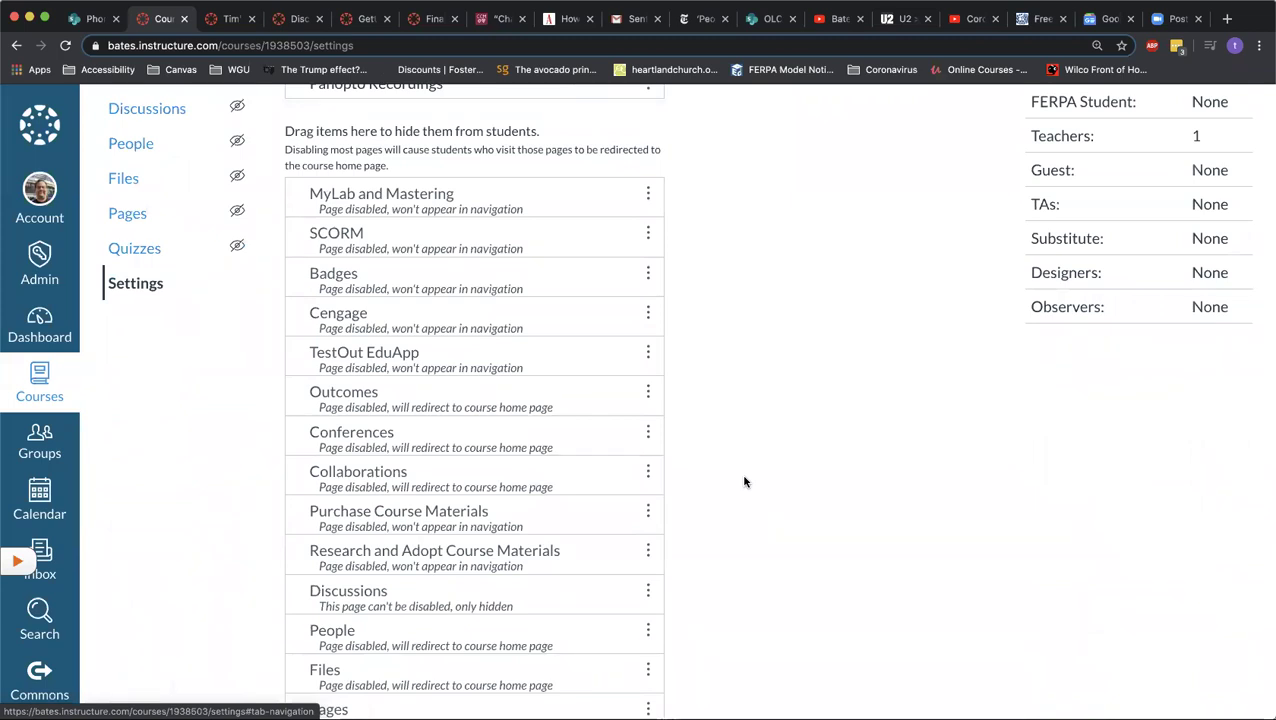
{"action": "scroll", "coordinate": [744, 482], "scroll_direction": "down", "scroll_amount": 4}
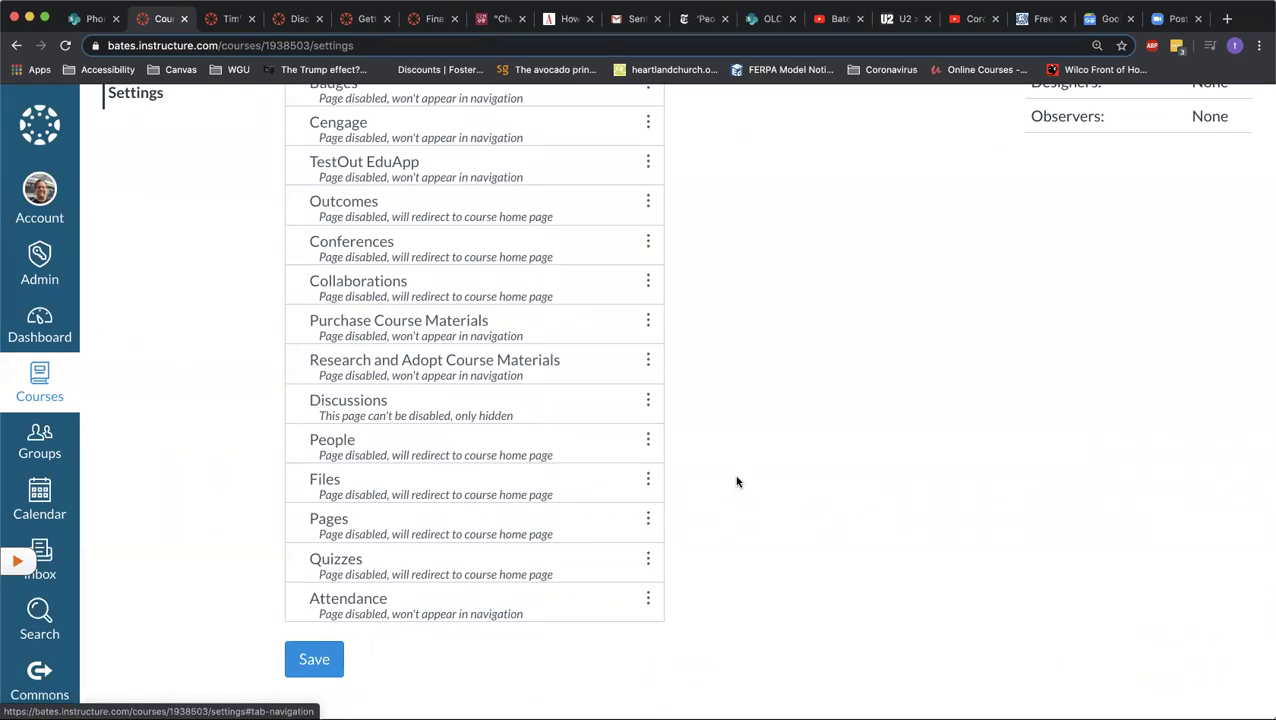
Step: Disable the Zoom item in the course navigation
{"action": "scroll", "coordinate": [736, 478], "scroll_direction": "up", "scroll_amount": 10}
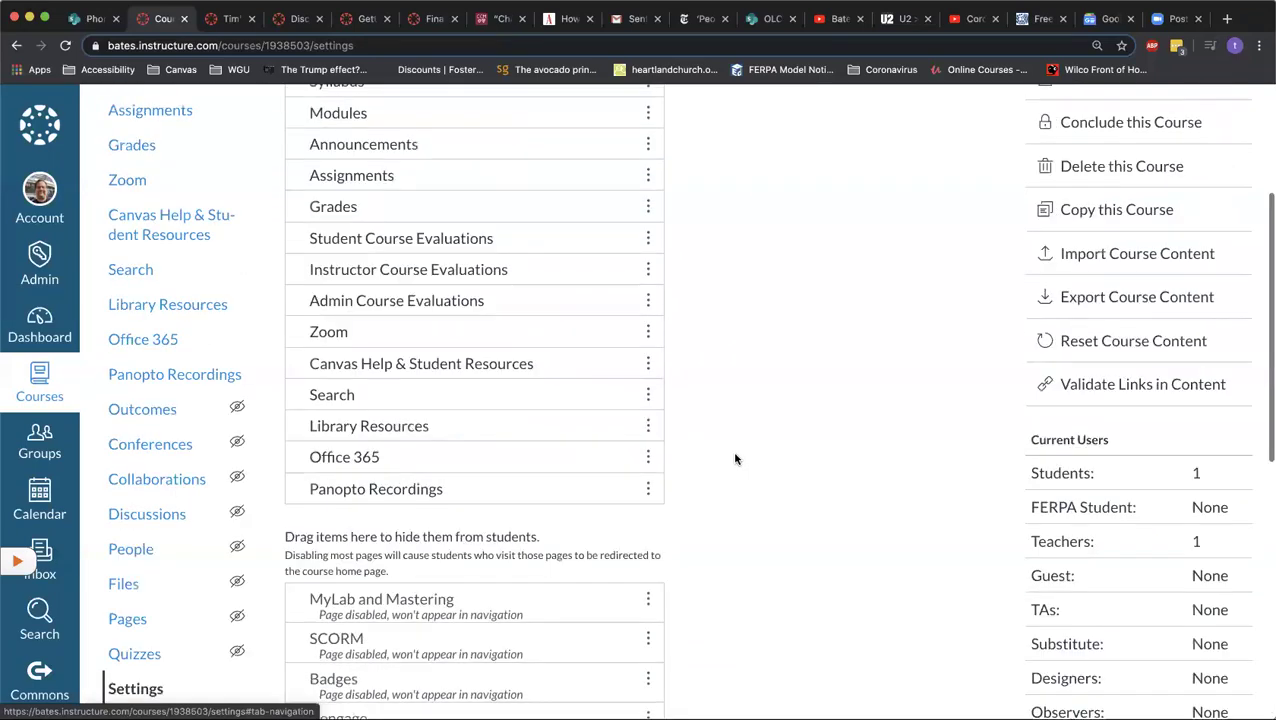
{"action": "left_click", "coordinate": [648, 362]}
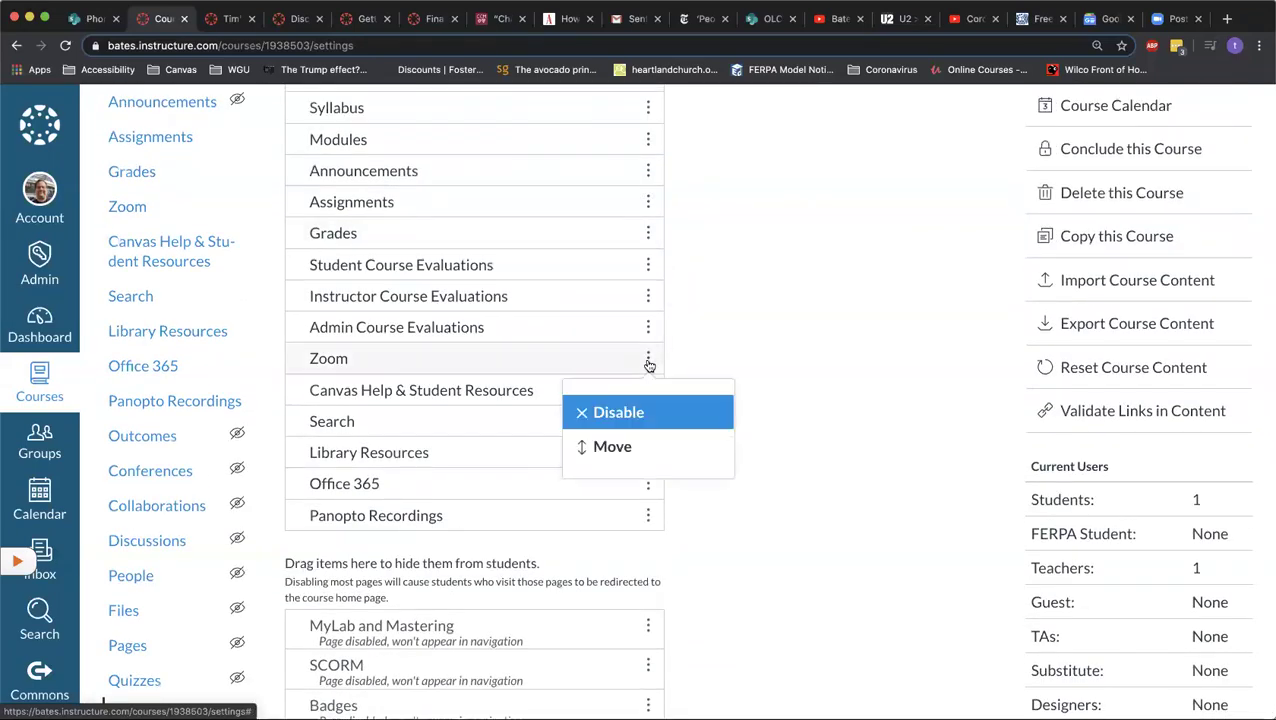
{"action": "left_click", "coordinate": [640, 412]}
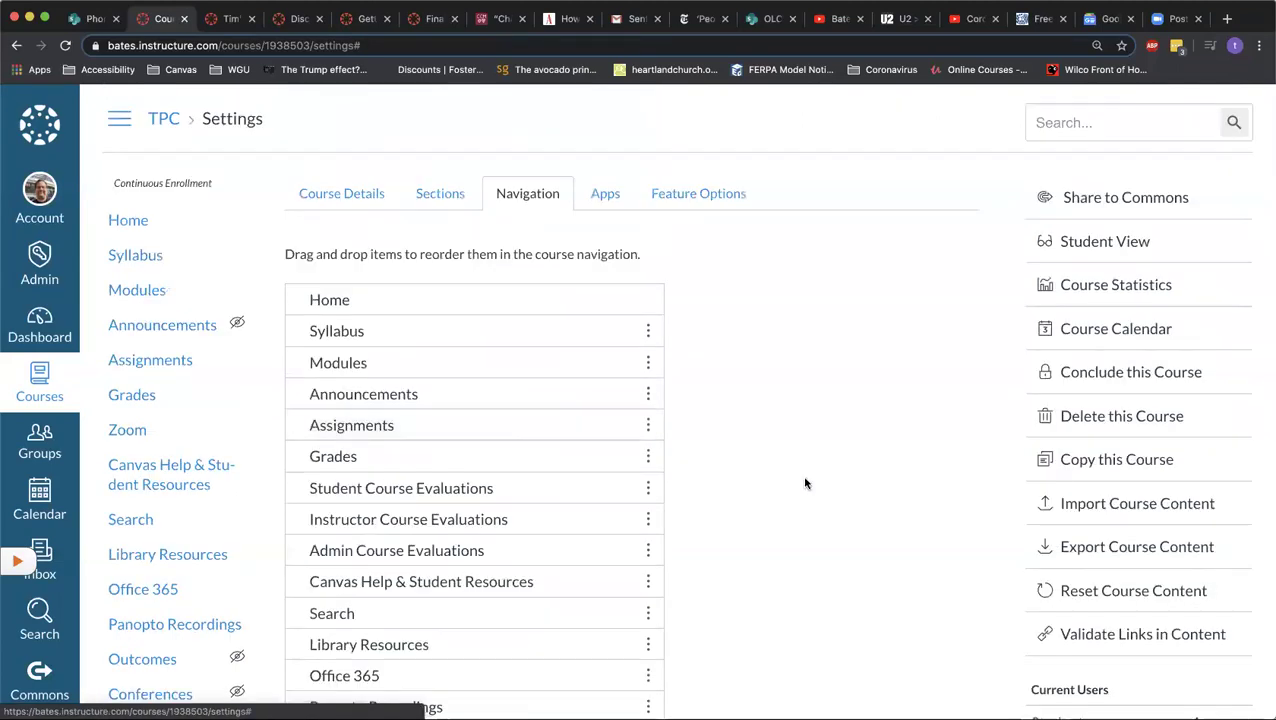
Step: Re-enable the Zoom item in the course navigation and check its place among the enabled items
{"action": "scroll", "coordinate": [805, 483], "scroll_direction": "down", "scroll_amount": 15}
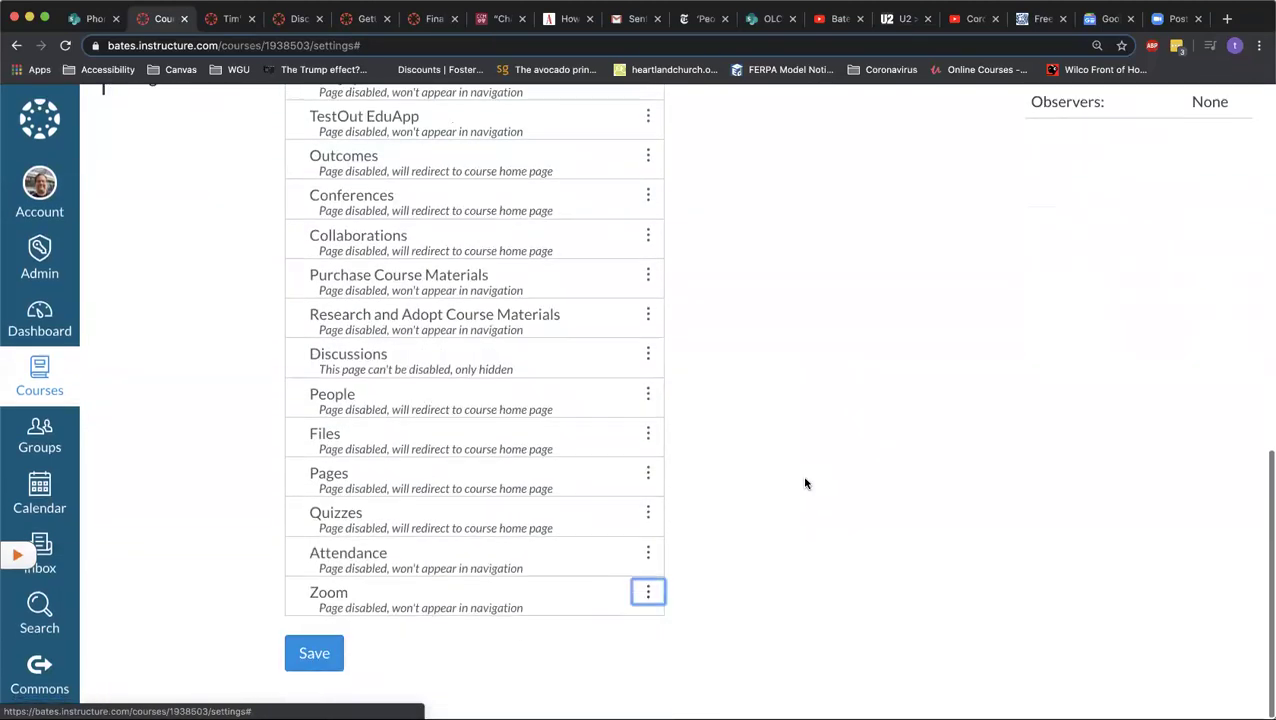
{"action": "left_click", "coordinate": [647, 598]}
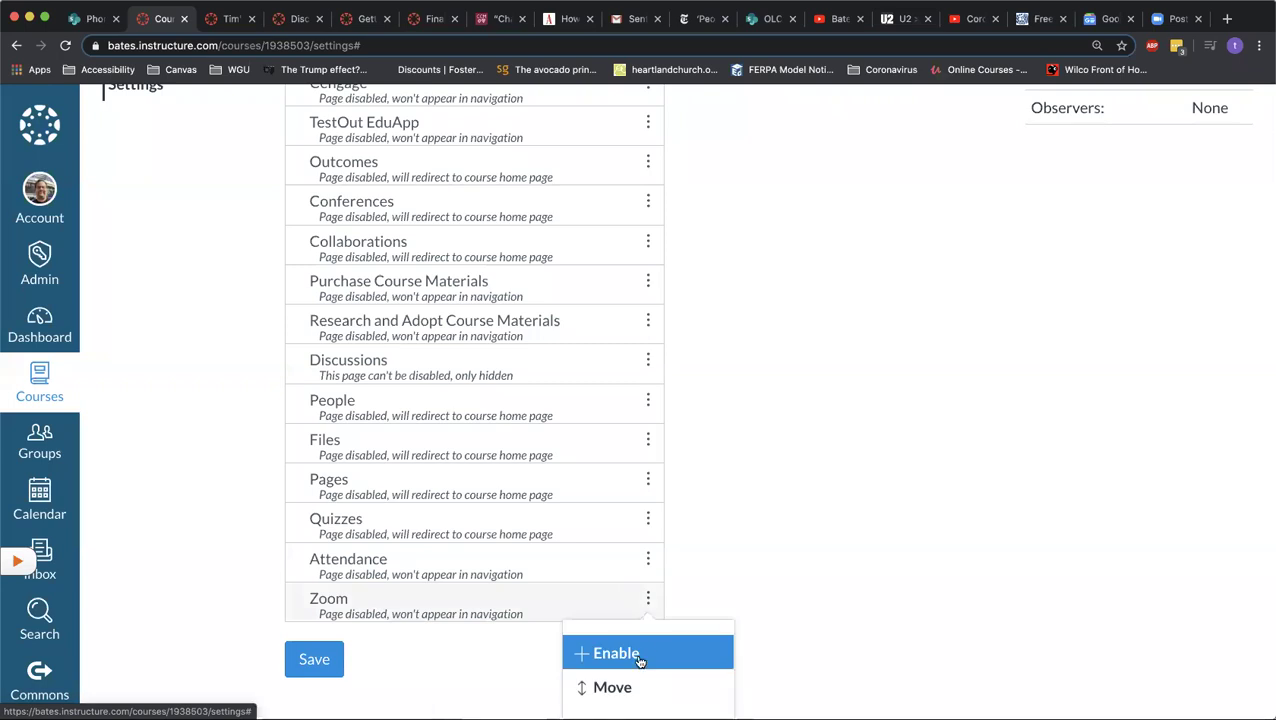
{"action": "left_click", "coordinate": [638, 655]}
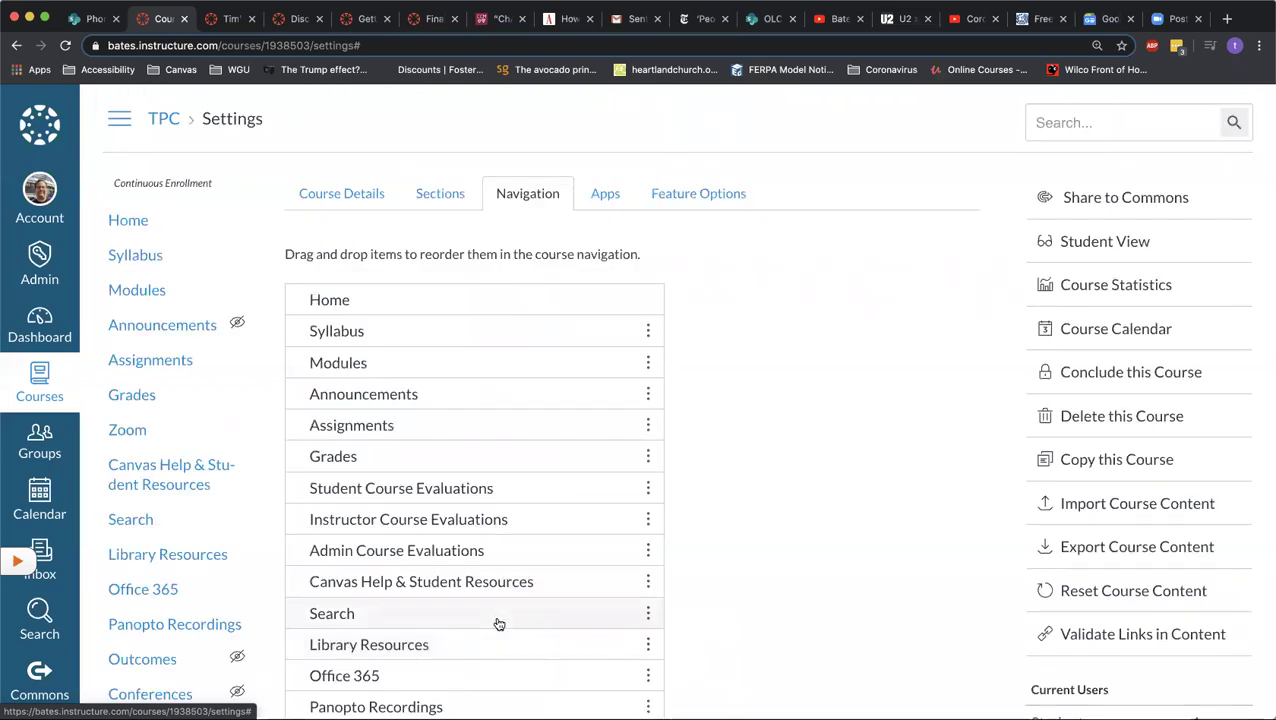
{"action": "scroll", "coordinate": [498, 622], "scroll_direction": "down", "scroll_amount": 10}
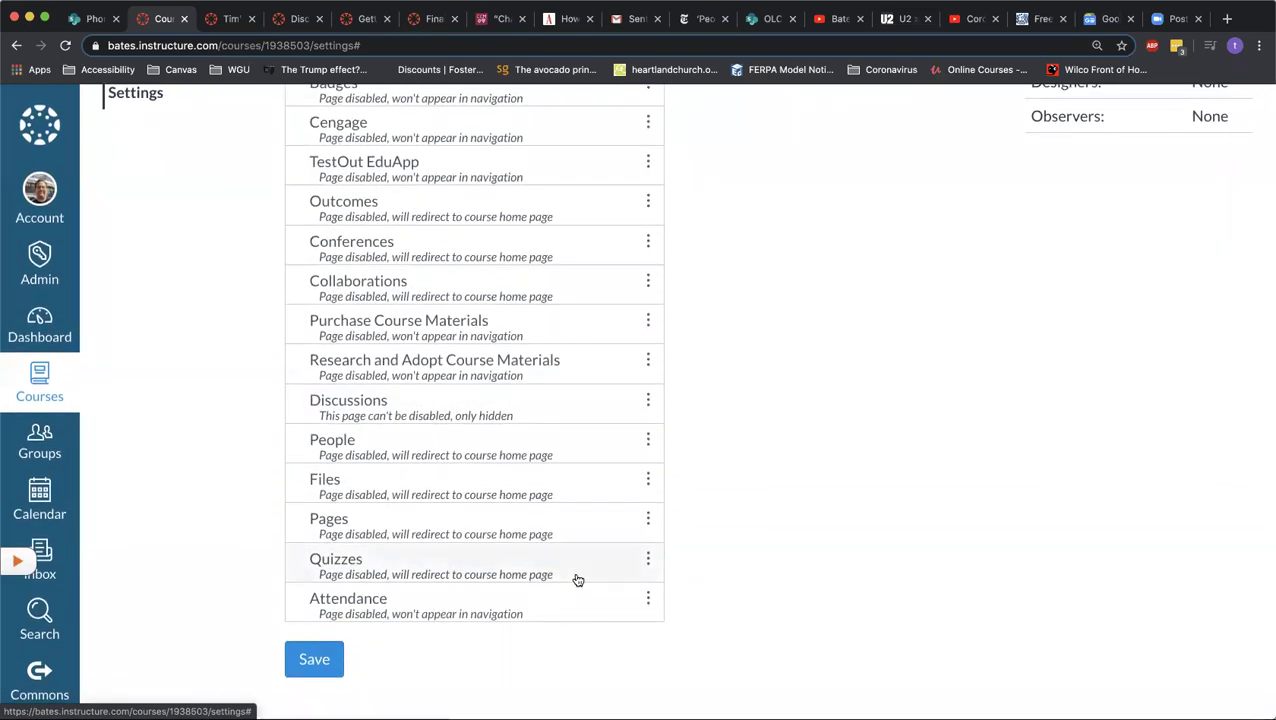
{"action": "scroll", "coordinate": [575, 580], "scroll_direction": "up", "scroll_amount": 6}
{"action": "scroll", "coordinate": [577, 580], "scroll_direction": "up", "scroll_amount": 2}
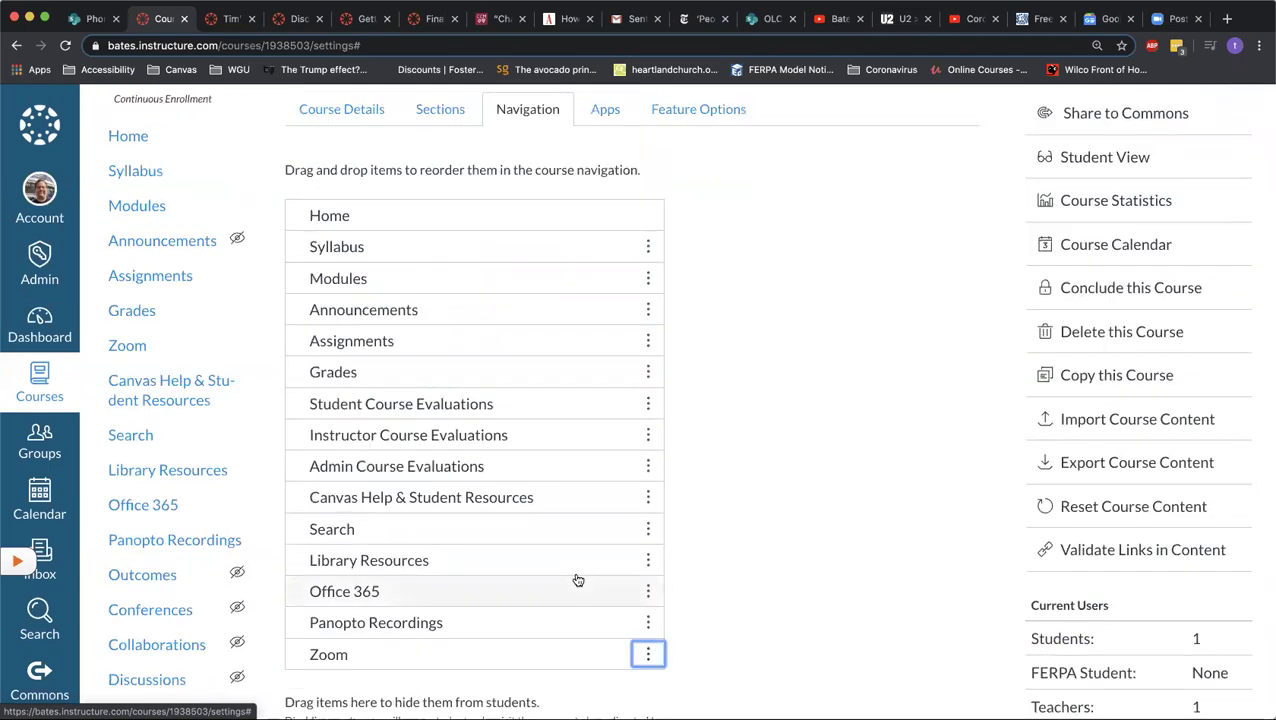
Step: Save the course navigation changes and review the updated course menu
{"action": "scroll", "coordinate": [577, 580], "scroll_direction": "down", "scroll_amount": 10}
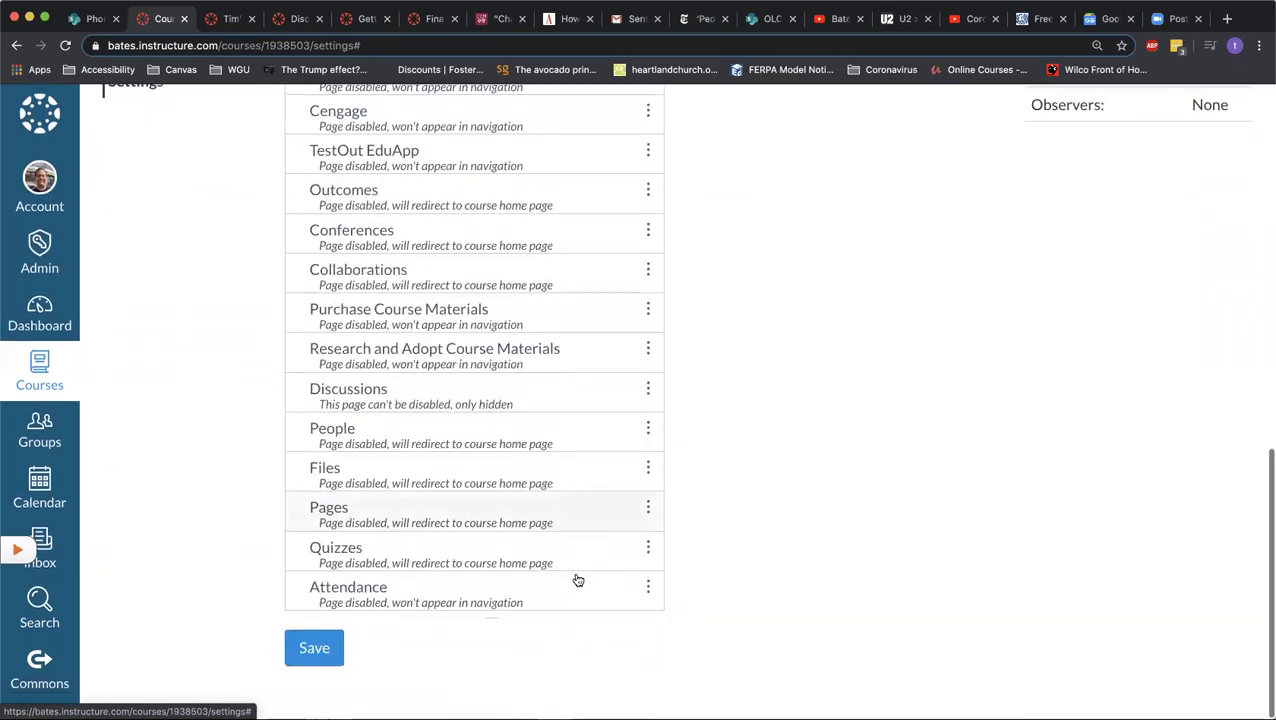
{"action": "left_click", "coordinate": [314, 658]}
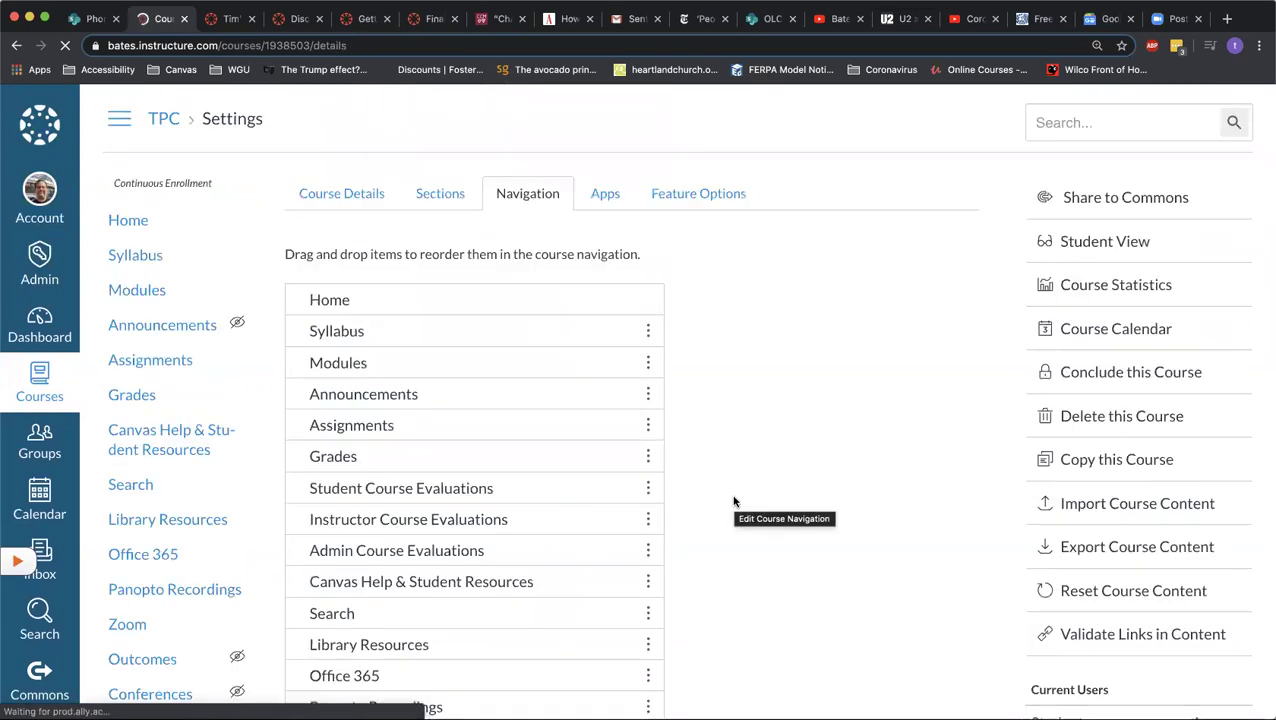
{"action": "scroll", "coordinate": [733, 501], "scroll_direction": "down", "scroll_amount": 3}
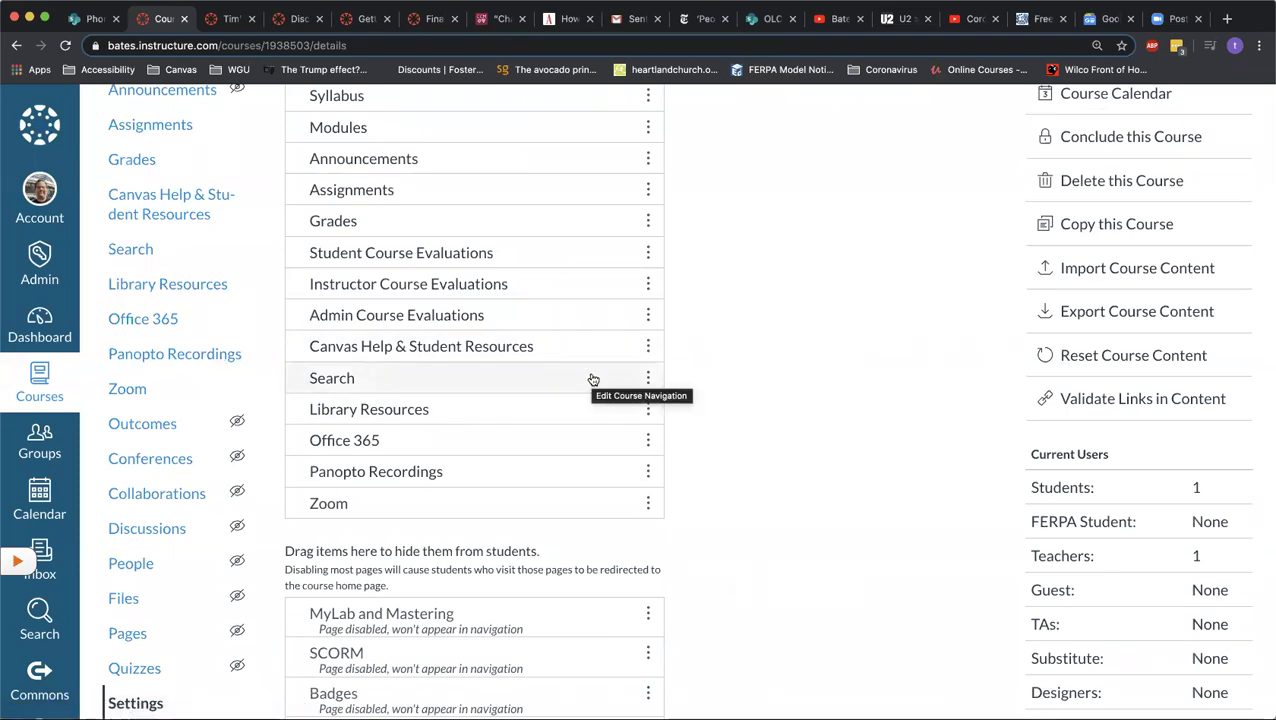
{"action": "scroll", "coordinate": [593, 380], "scroll_direction": "up", "scroll_amount": 5}
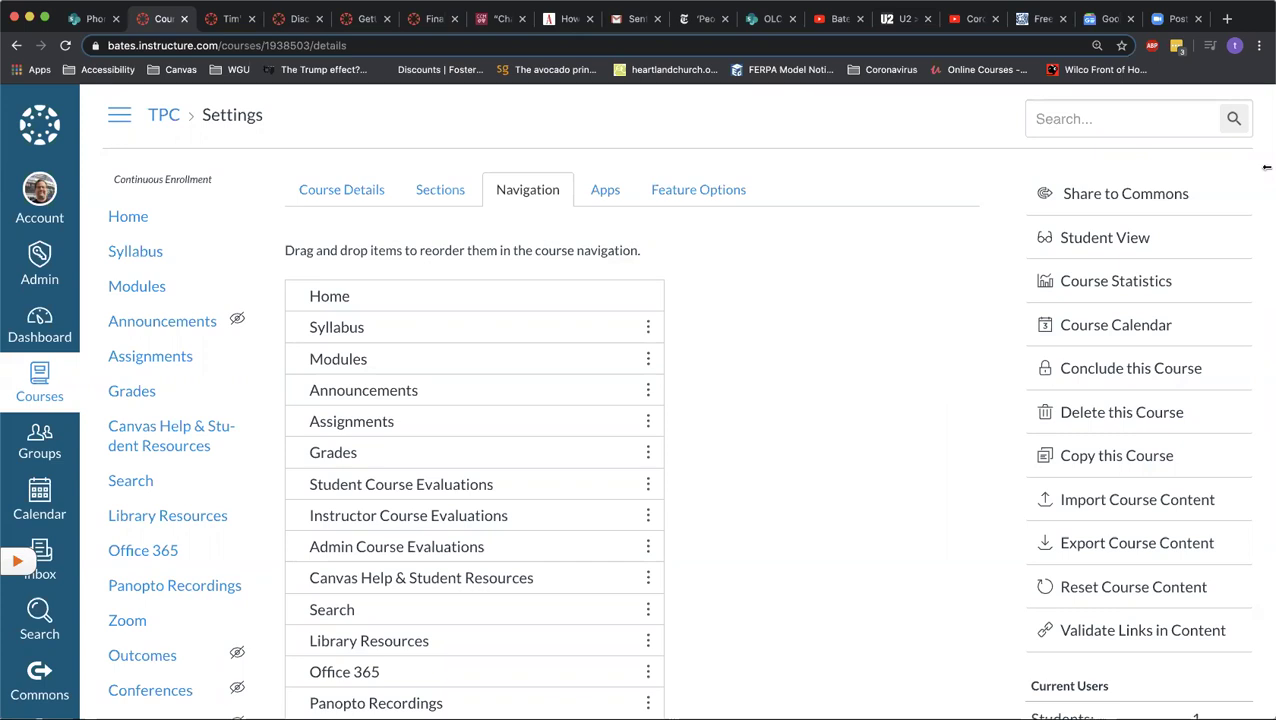
Step: Open the Zoom website in a new browser tab and view the account's upcoming meetings
{"action": "left_click", "coordinate": [1226, 19]}
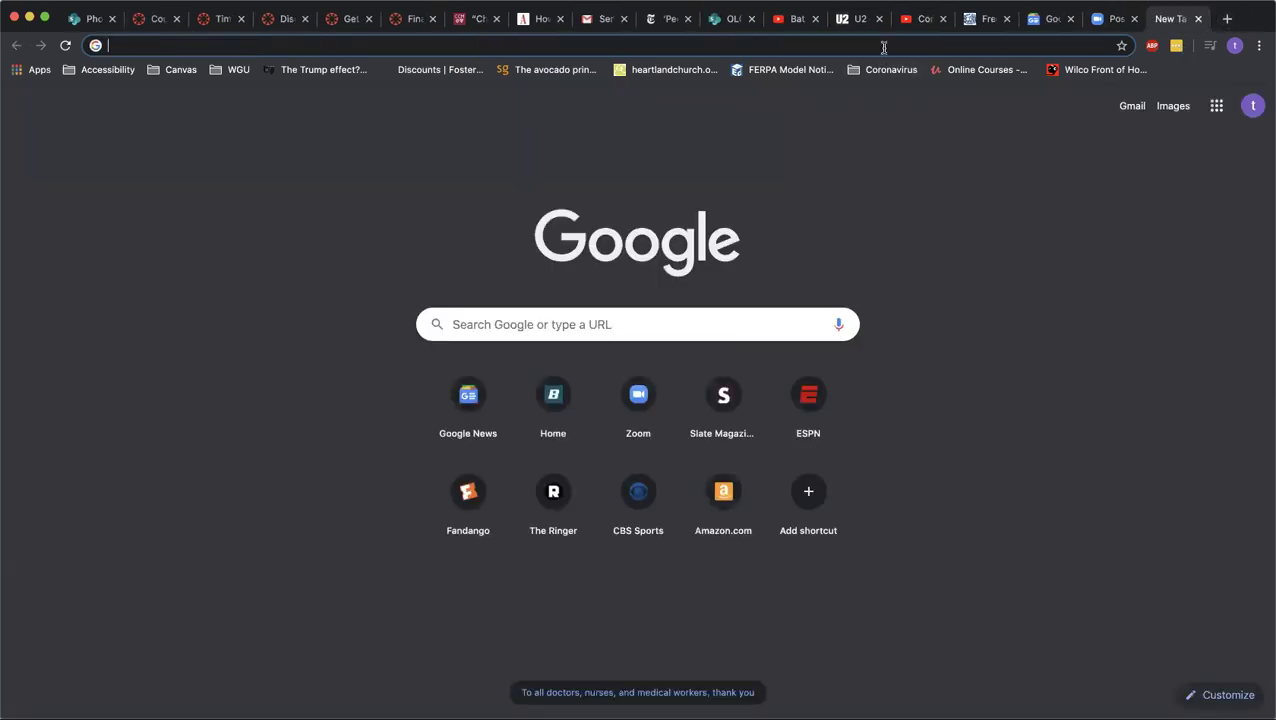
{"action": "type", "text": "zo"}
{"action": "key", "text": "Return"}
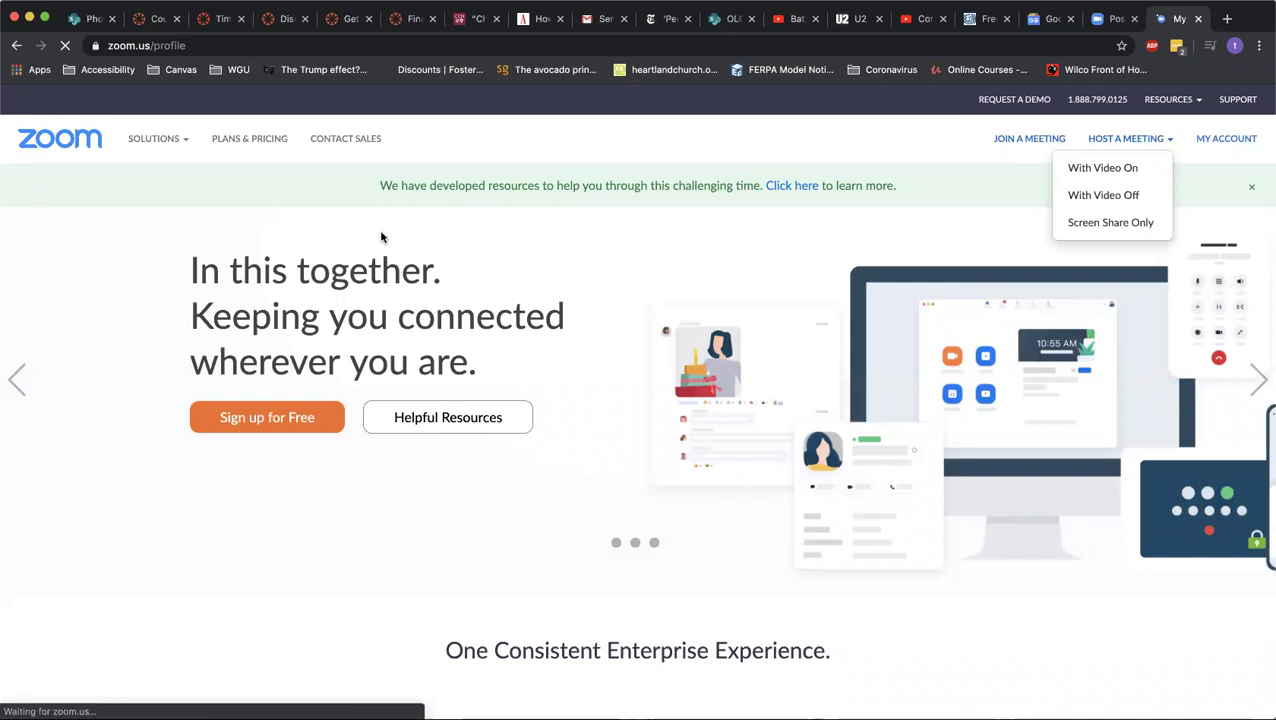
{"action": "left_click", "coordinate": [47, 237]}
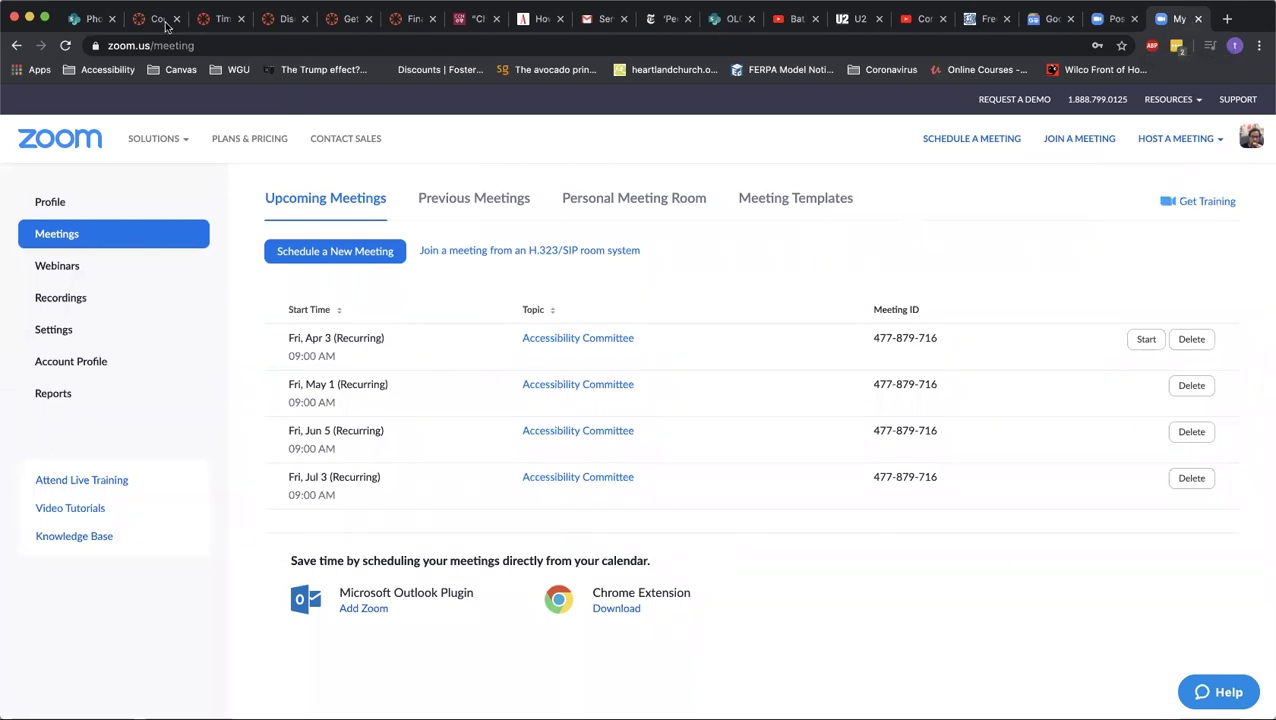
Step: Go back to the Zoom profile page, then return to Canvas and open the TPC course's home page
{"action": "left_click", "coordinate": [16, 46]}
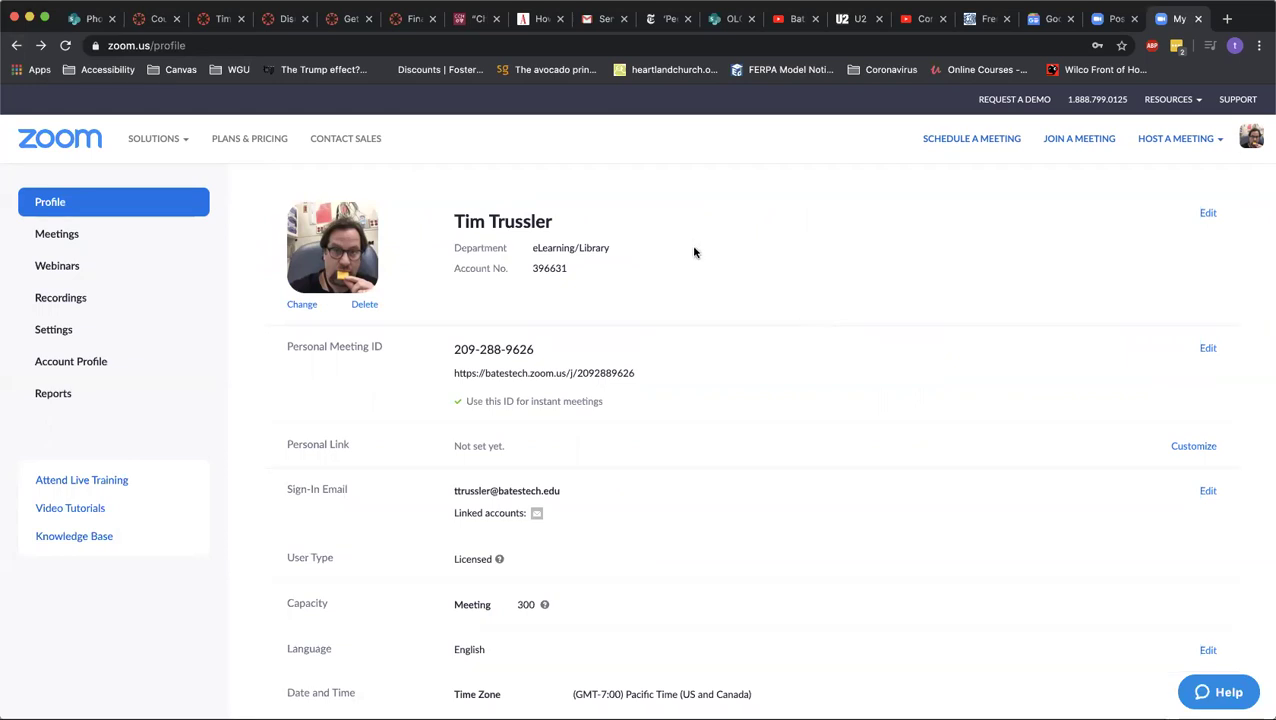
{"action": "left_click", "coordinate": [212, 19]}
{"action": "left_click", "coordinate": [145, 20]}
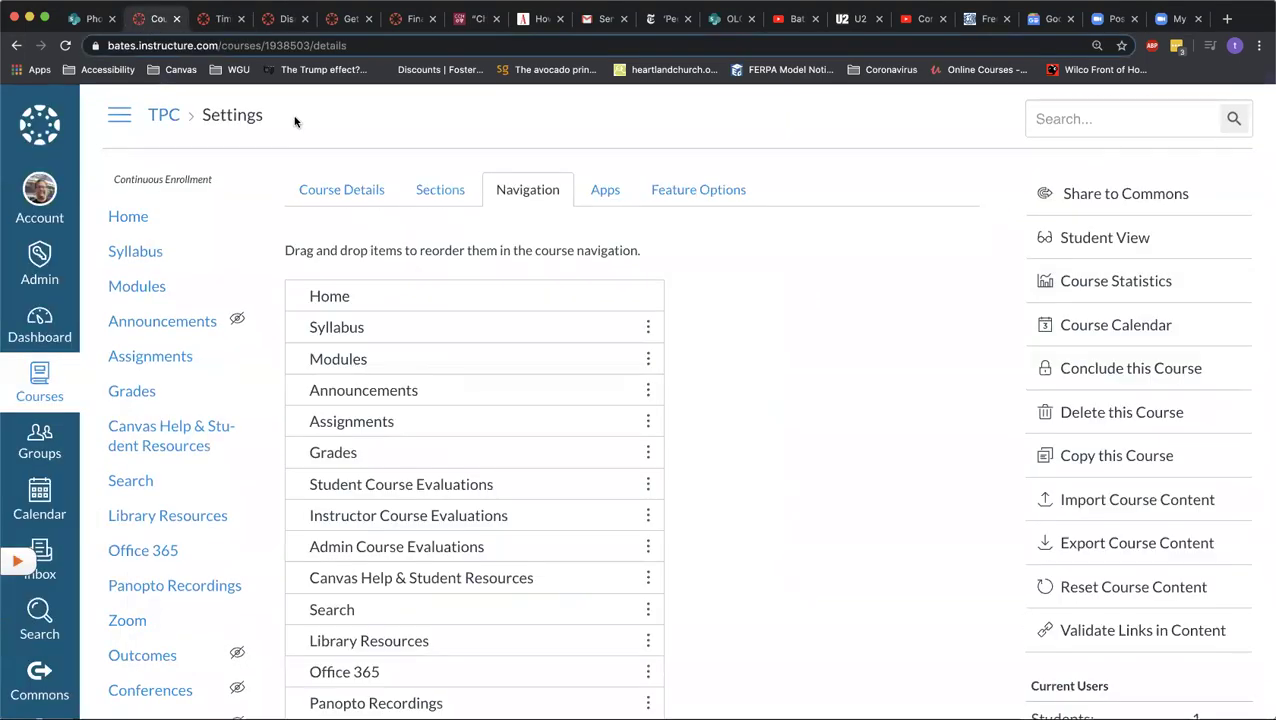
{"action": "left_click", "coordinate": [140, 219]}
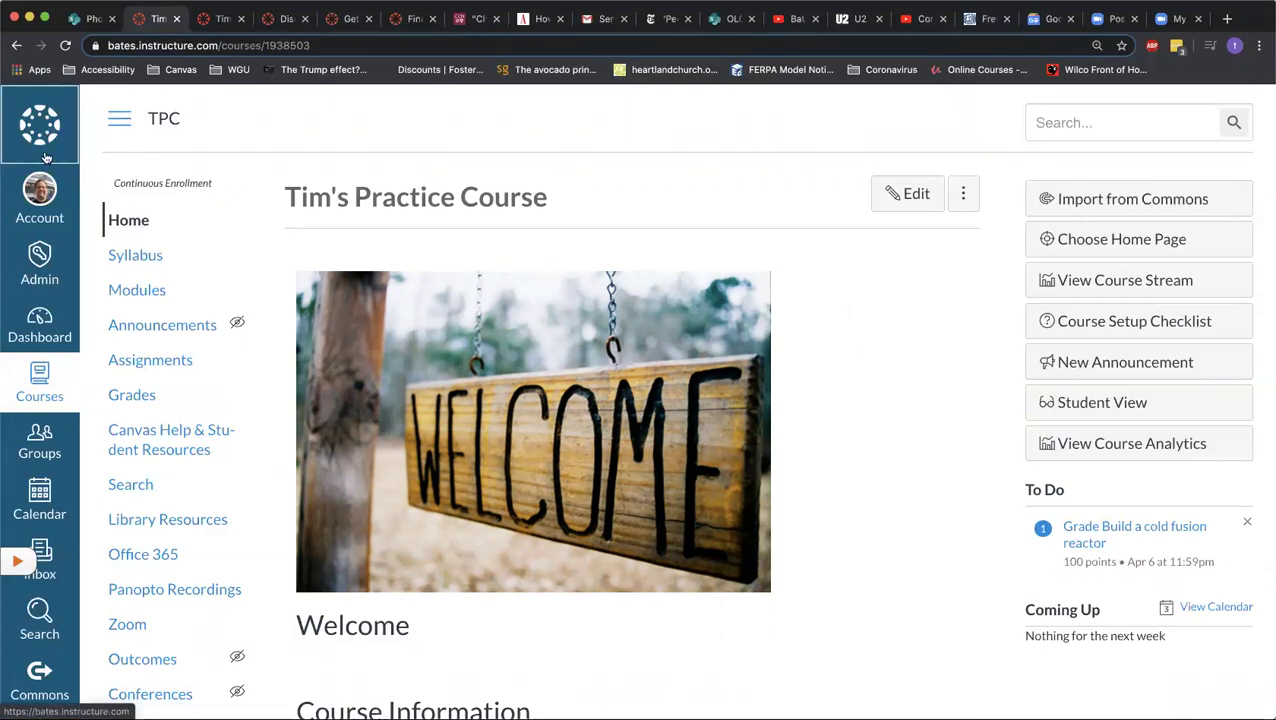
Step: Log out of the Canvas account and log back in with the prefilled credentials
{"action": "left_click", "coordinate": [40, 198]}
{"action": "left_click", "coordinate": [254, 232]}
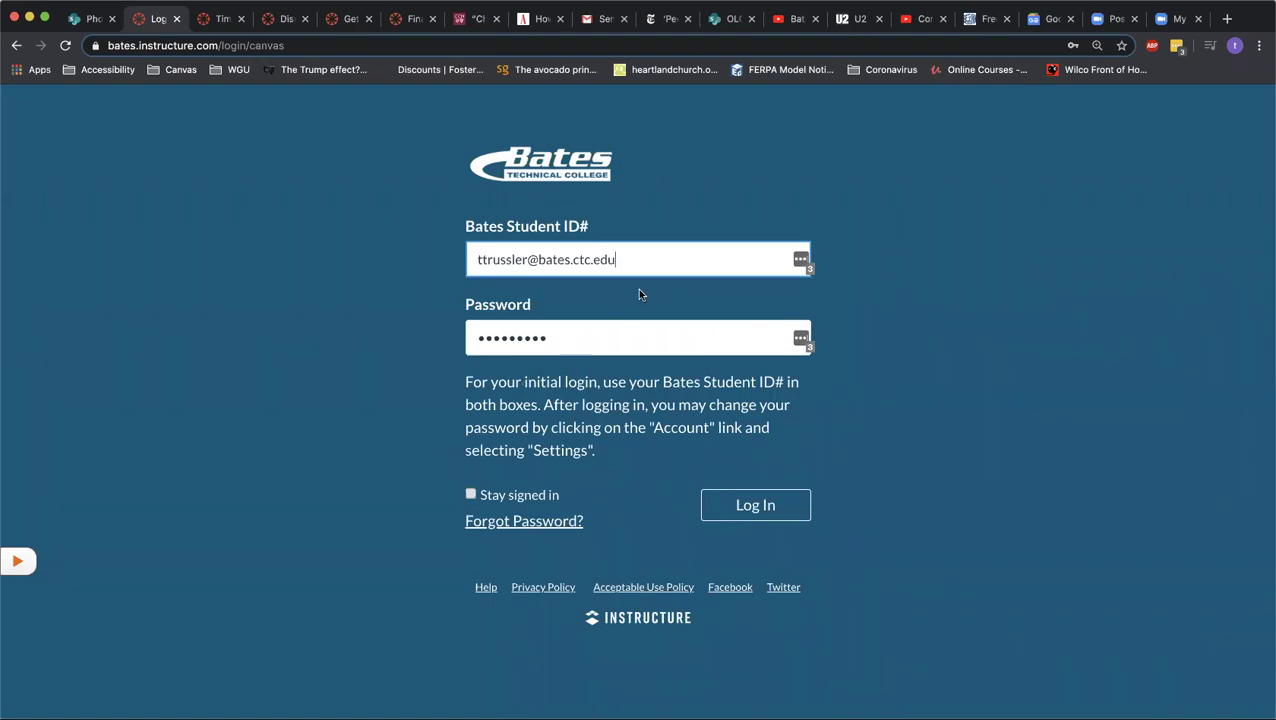
{"action": "left_click", "coordinate": [752, 505]}
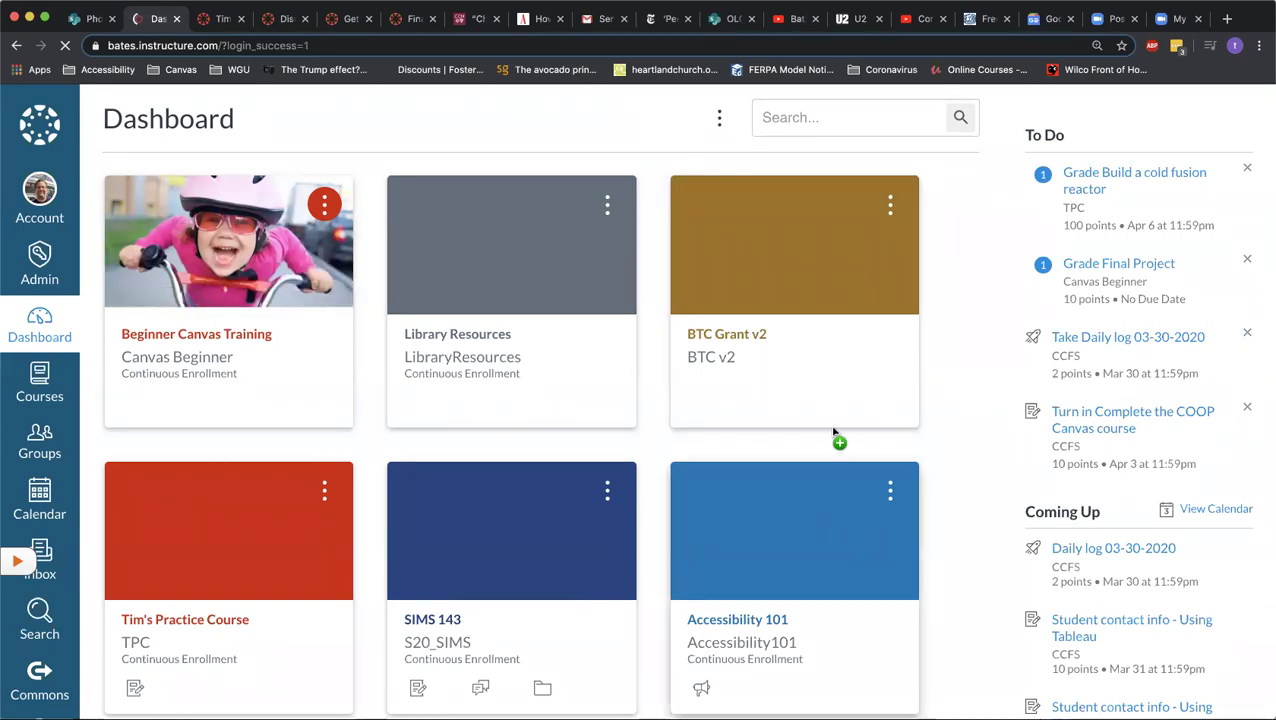
Step: Rearrange the dashboard's course cards, moving the TPC practice course card to the first position
{"action": "left_click_drag", "start_coordinate": [570, 518], "coordinate": [575, 338]}
{"action": "scroll", "coordinate": [578, 376], "scroll_direction": "down", "scroll_amount": 10}
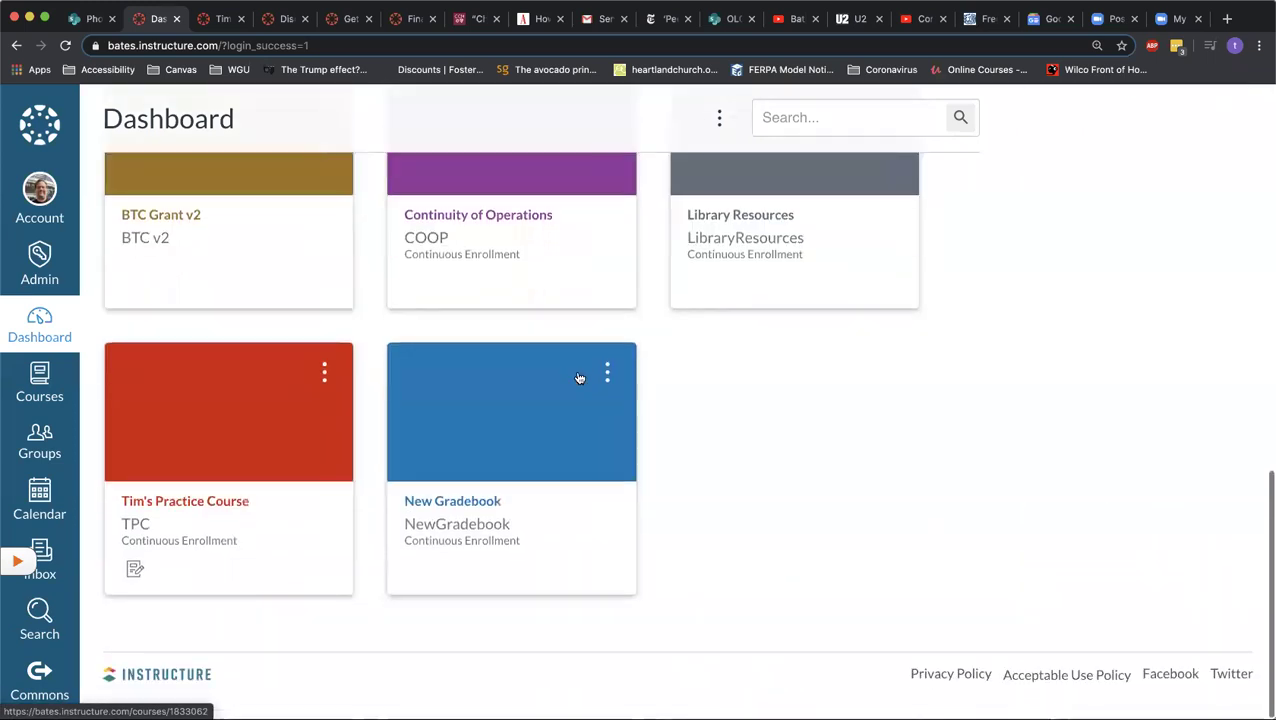
{"action": "scroll", "coordinate": [234, 575], "scroll_direction": "up", "scroll_amount": 2}
{"action": "left_click_drag", "start_coordinate": [234, 575], "coordinate": [368, 233]}
{"action": "scroll", "coordinate": [367, 236], "scroll_direction": "up", "scroll_amount": 4}
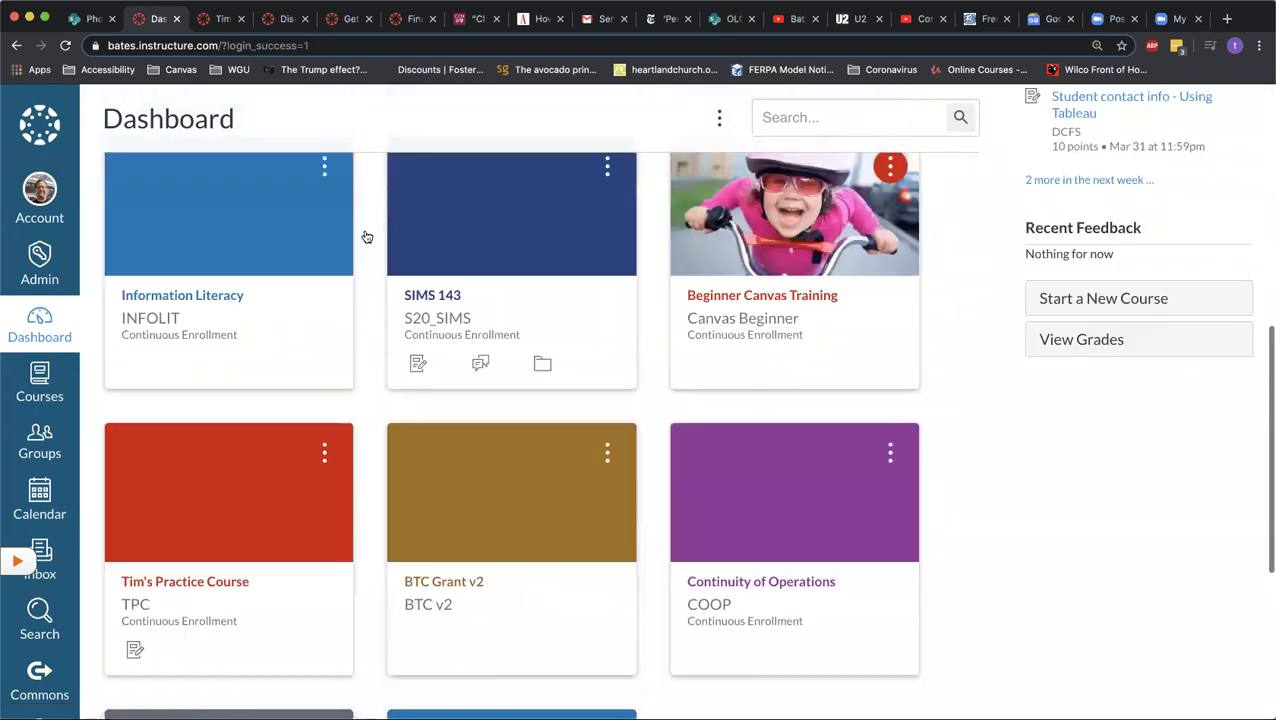
{"action": "left_click_drag", "start_coordinate": [260, 583], "coordinate": [285, 217]}
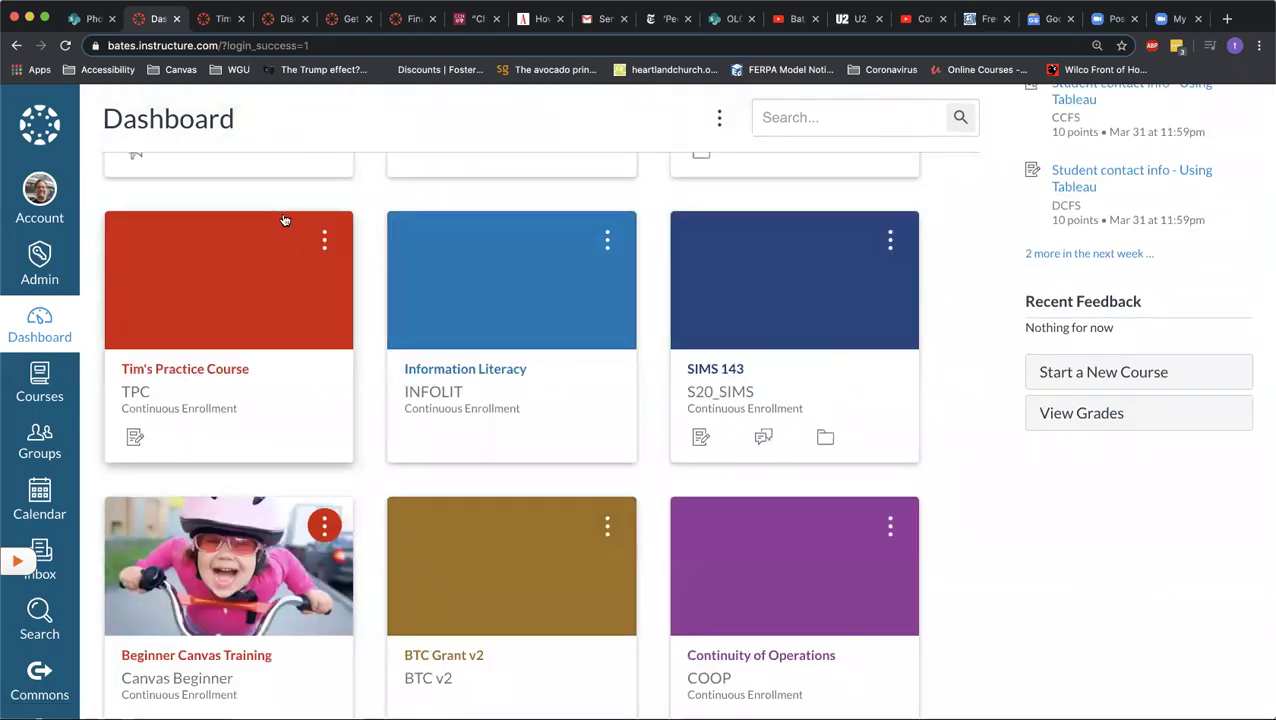
{"action": "scroll", "coordinate": [348, 246], "scroll_direction": "up", "scroll_amount": 5}
{"action": "scroll", "coordinate": [348, 246], "scroll_direction": "up", "scroll_amount": 1}
{"action": "left_click_drag", "start_coordinate": [265, 677], "coordinate": [352, 188]}
{"action": "scroll", "coordinate": [479, 252], "scroll_direction": "up", "scroll_amount": 1}
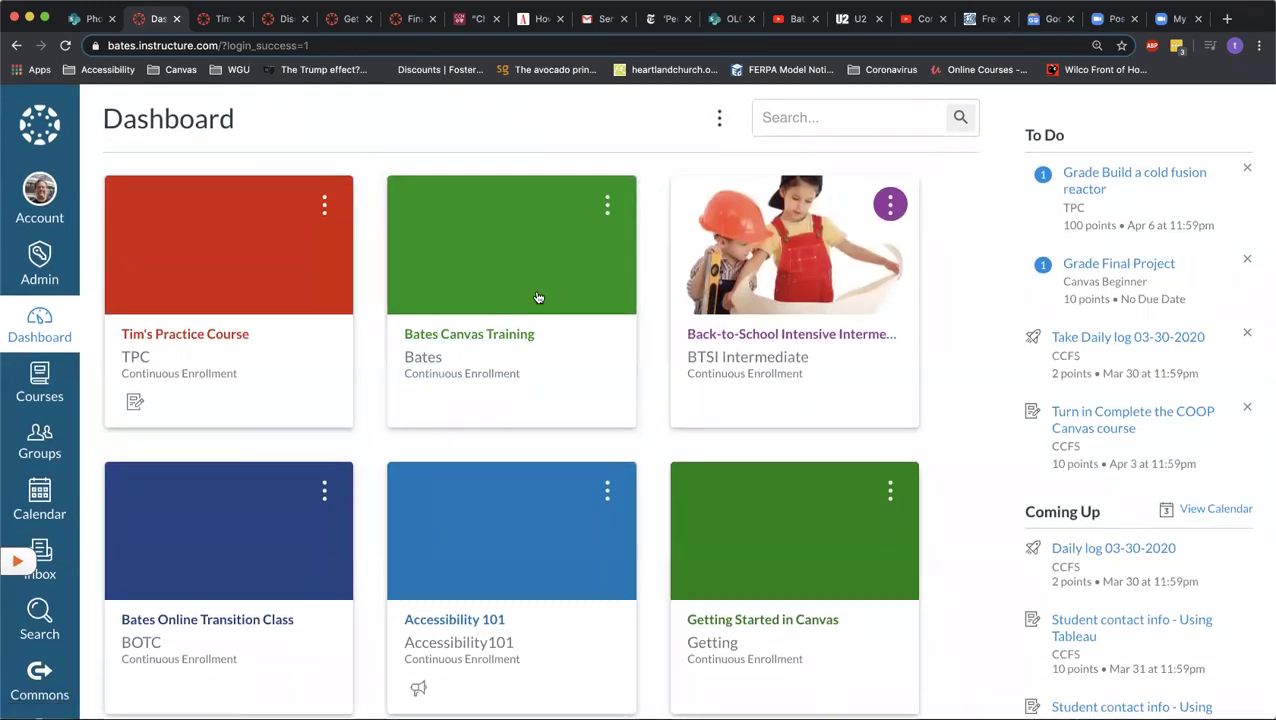
Step: Give the TPC course card the nickname Canvas Demo and a purple colour
{"action": "left_click", "coordinate": [324, 207]}
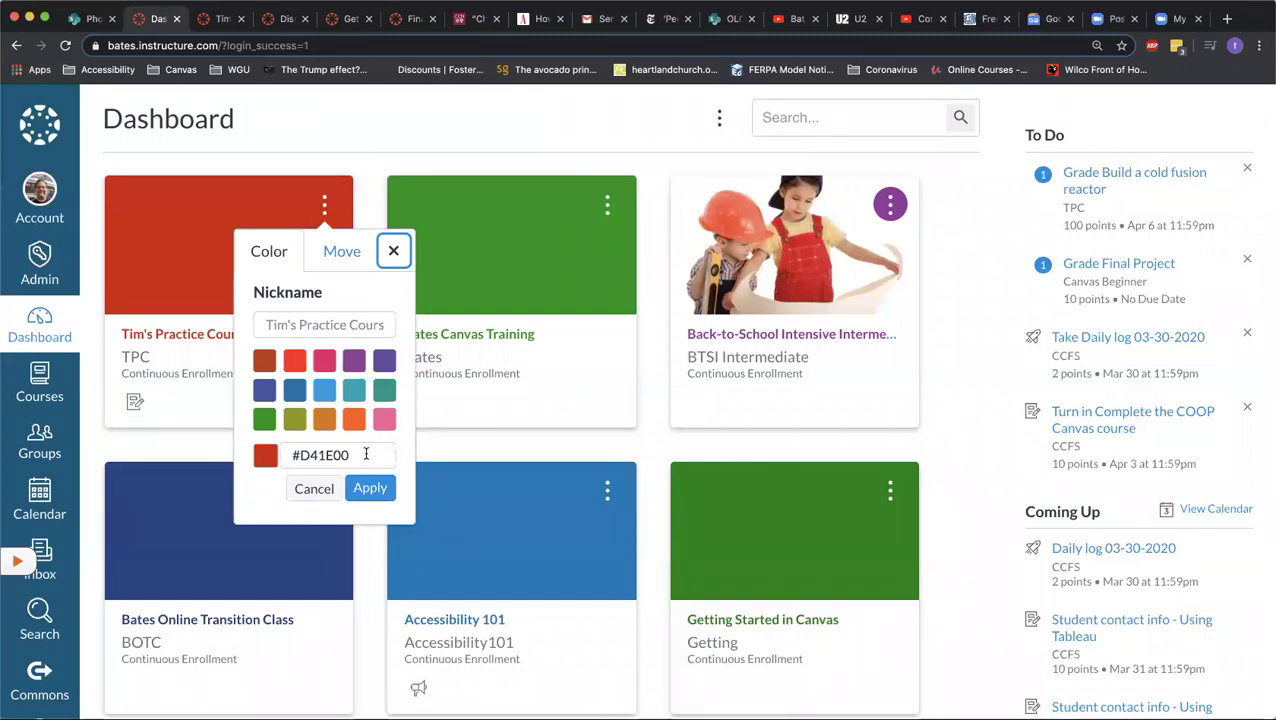
{"action": "left_click", "coordinate": [372, 325]}
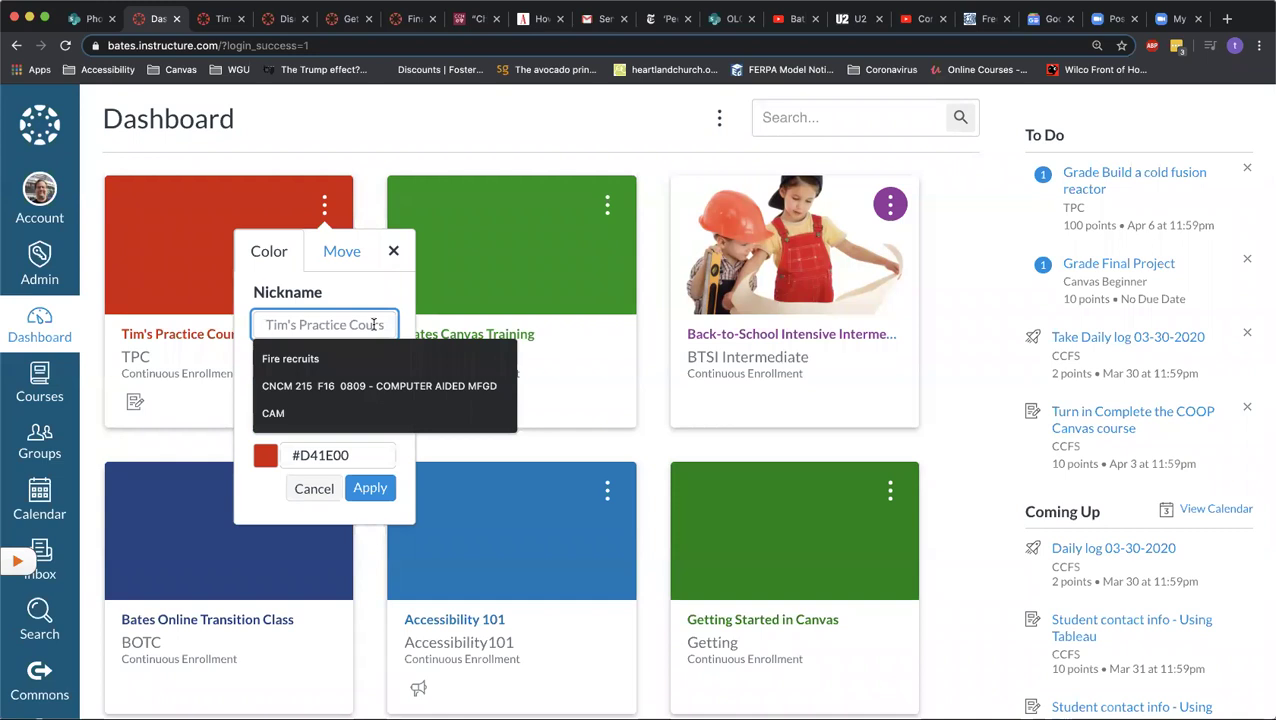
{"action": "type", "text": "Canvas Demo"}
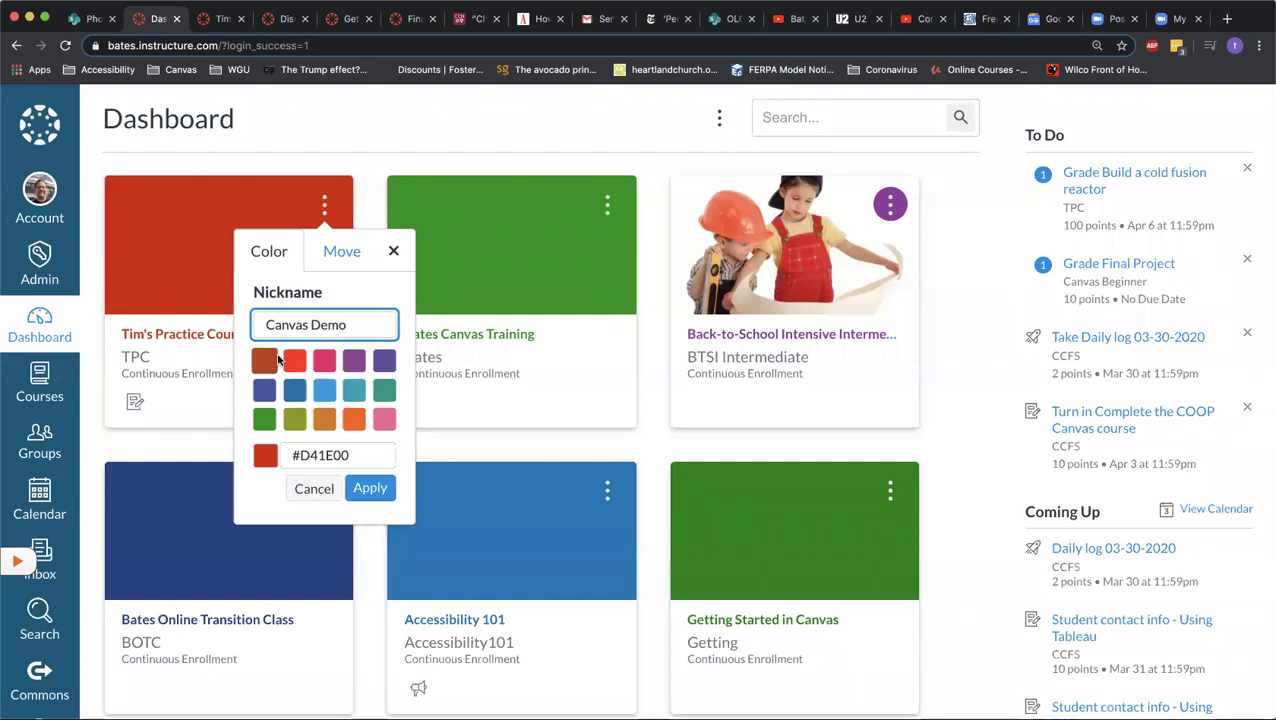
{"action": "left_click", "coordinate": [385, 363]}
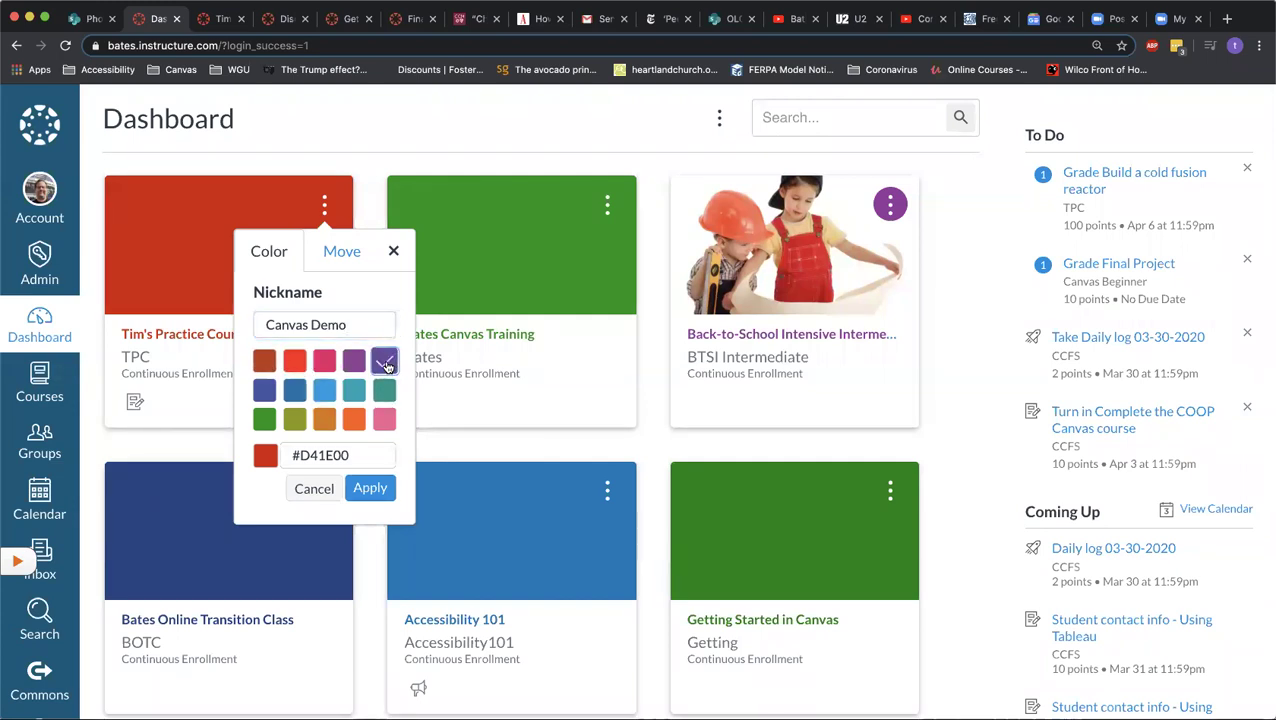
{"action": "left_click", "coordinate": [376, 488]}
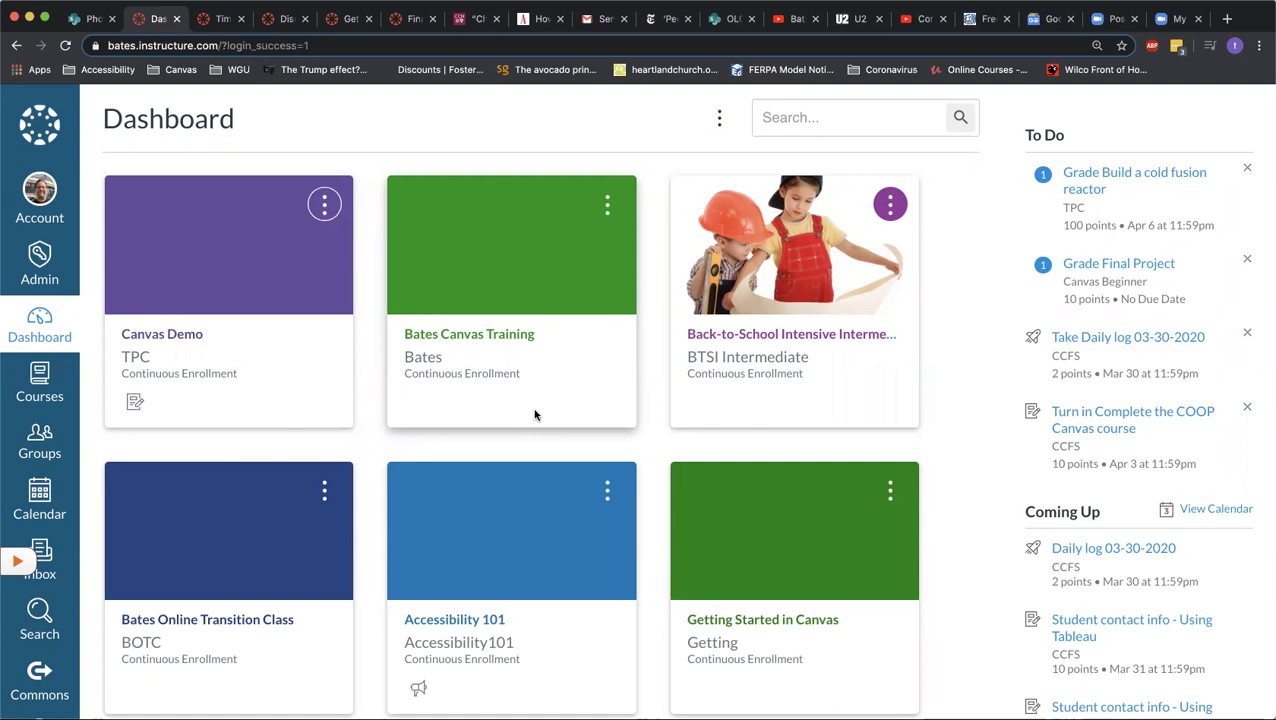
Step: Switch the dashboard to List View and examine the past and upcoming items planned across all courses
{"action": "left_click", "coordinate": [719, 120]}
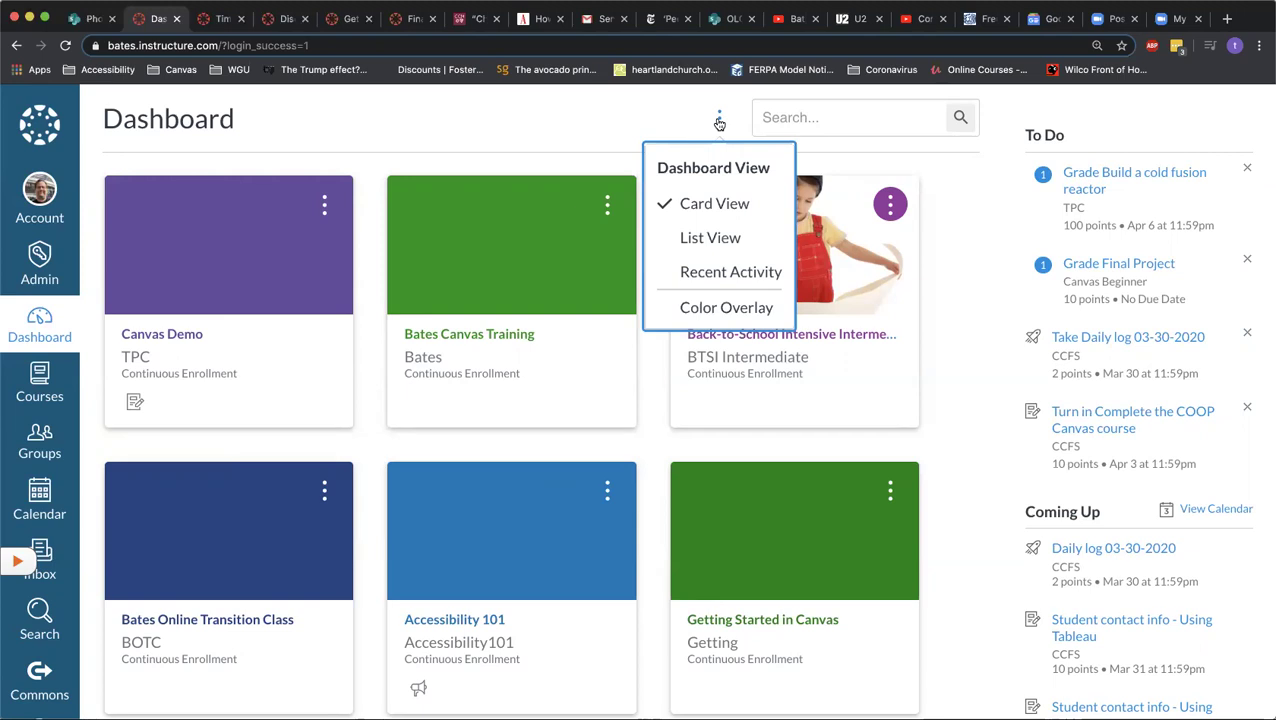
{"action": "left_click", "coordinate": [718, 245]}
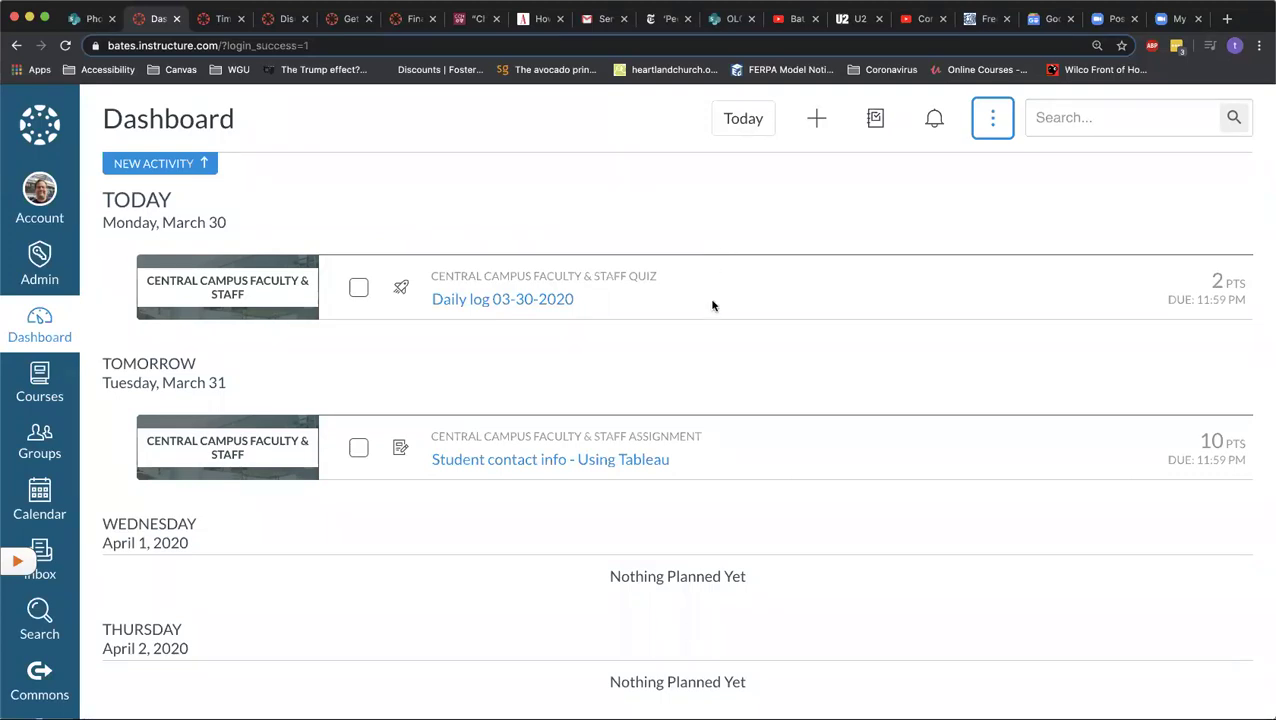
{"action": "scroll", "coordinate": [713, 305], "scroll_direction": "up", "scroll_amount": 3}
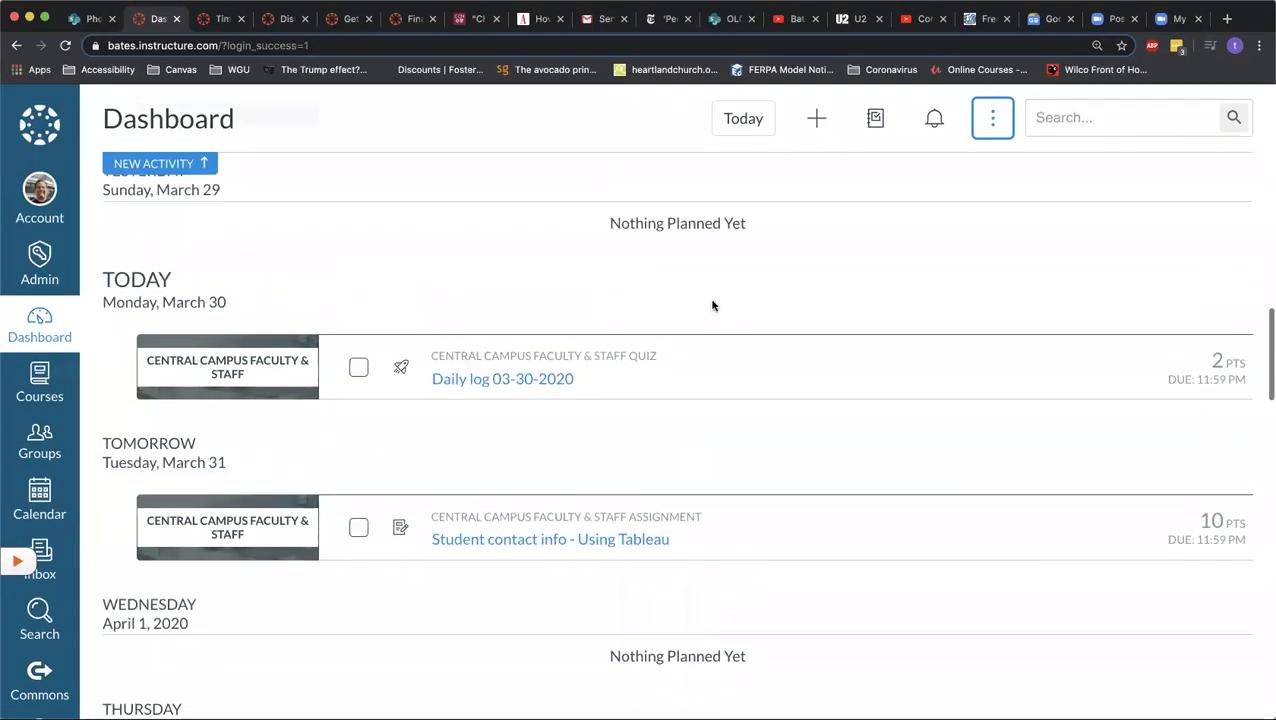
{"action": "scroll", "coordinate": [713, 305], "scroll_direction": "up", "scroll_amount": 5}
{"action": "scroll", "coordinate": [713, 305], "scroll_direction": "up", "scroll_amount": 5}
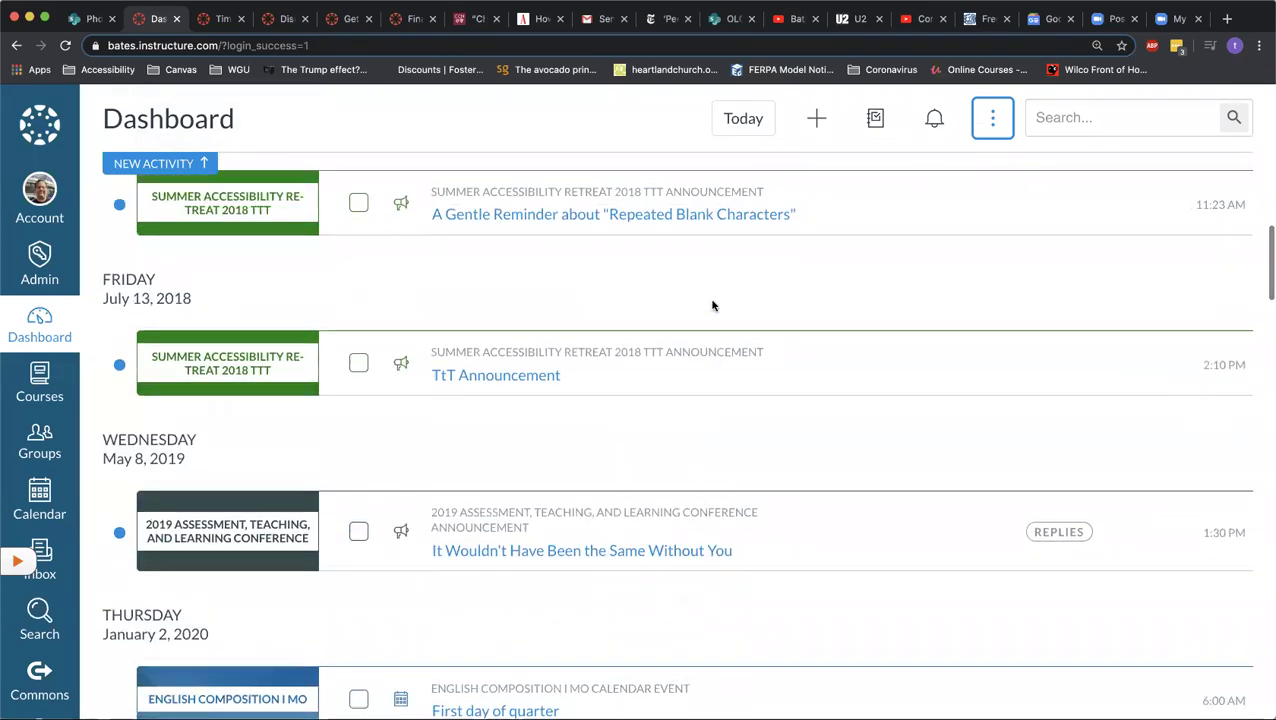
{"action": "scroll", "coordinate": [713, 305], "scroll_direction": "up", "scroll_amount": 4}
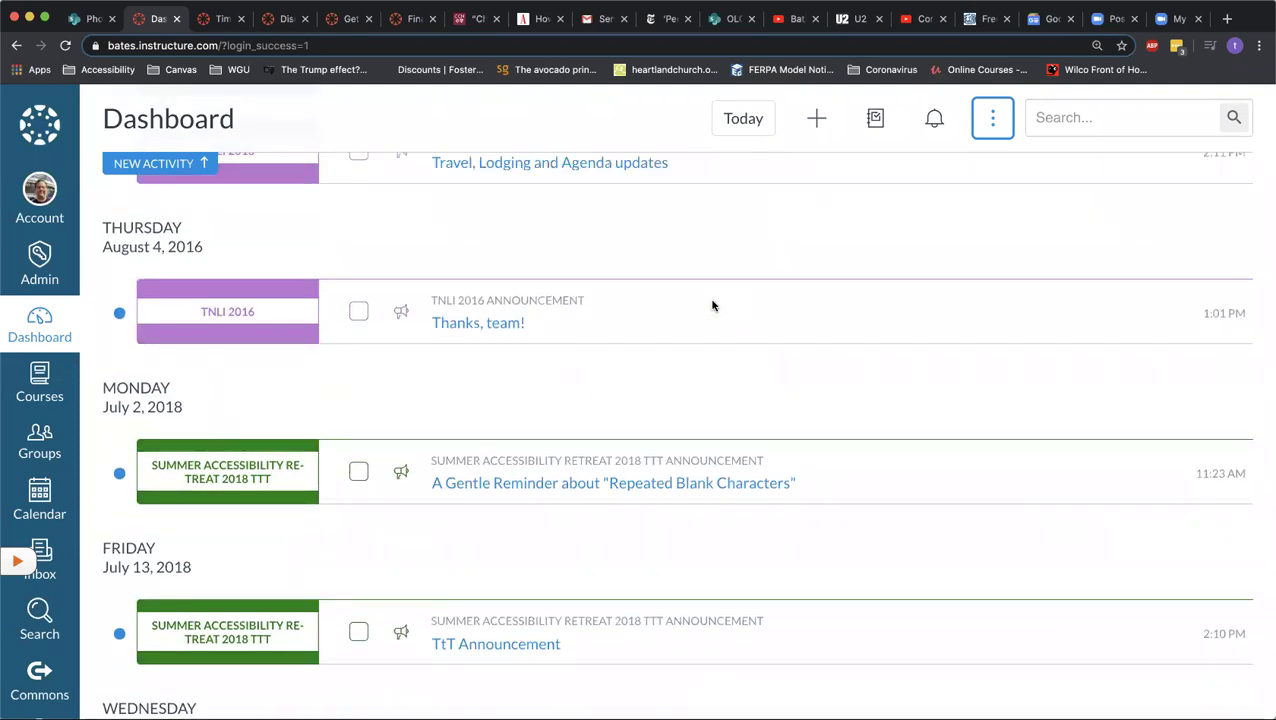
{"action": "scroll", "coordinate": [713, 305], "scroll_direction": "down", "scroll_amount": 1}
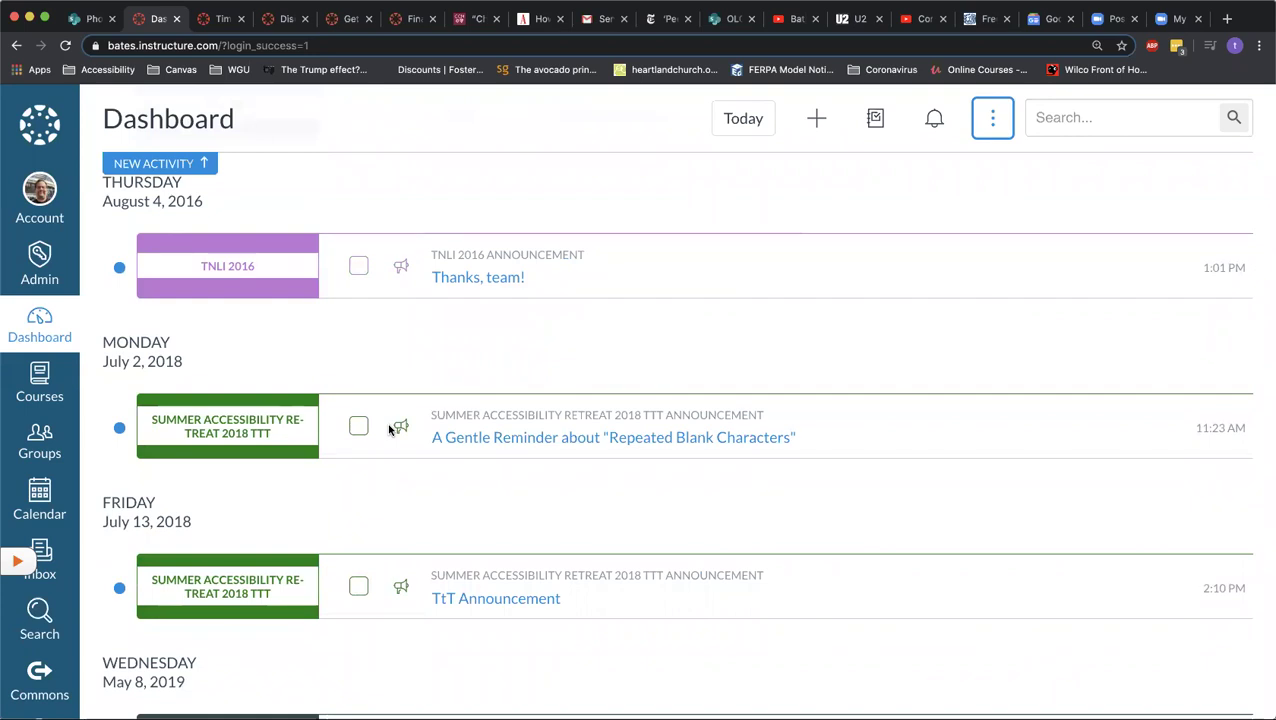
{"action": "scroll", "coordinate": [390, 429], "scroll_direction": "down", "scroll_amount": 15}
{"action": "scroll", "coordinate": [390, 429], "scroll_direction": "down", "scroll_amount": 20}
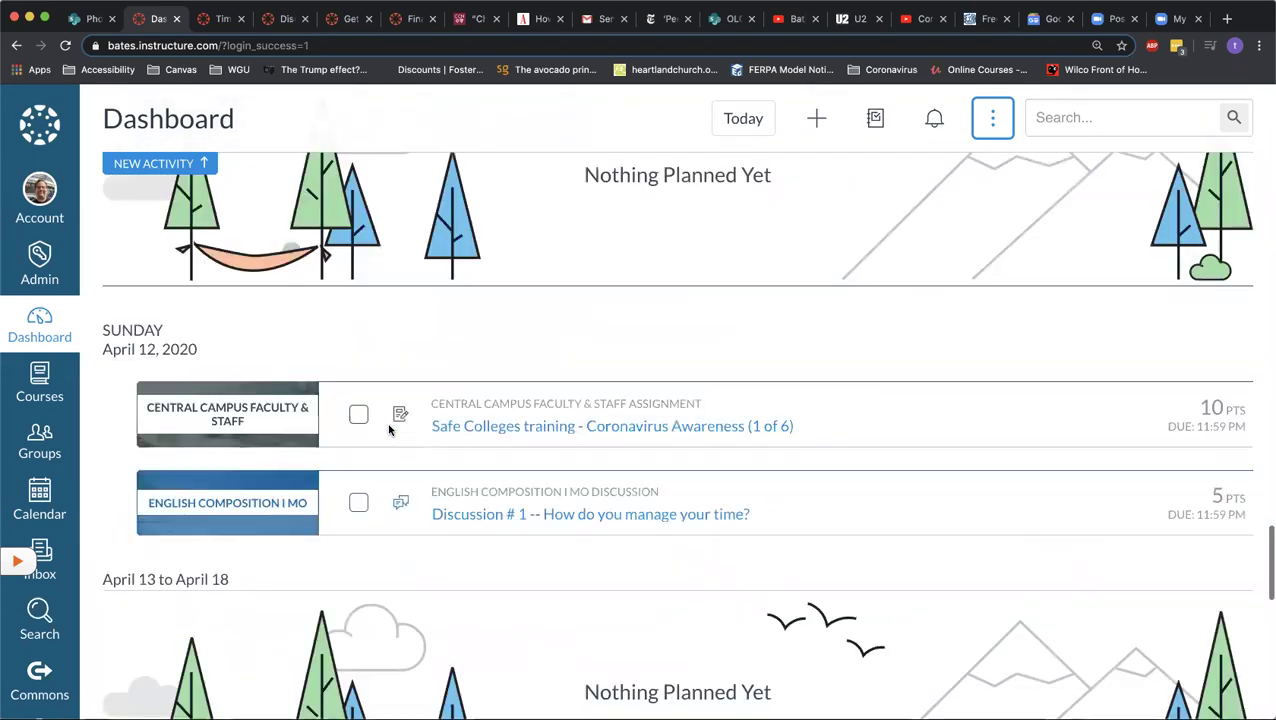
{"action": "scroll", "coordinate": [390, 429], "scroll_direction": "down", "scroll_amount": 10}
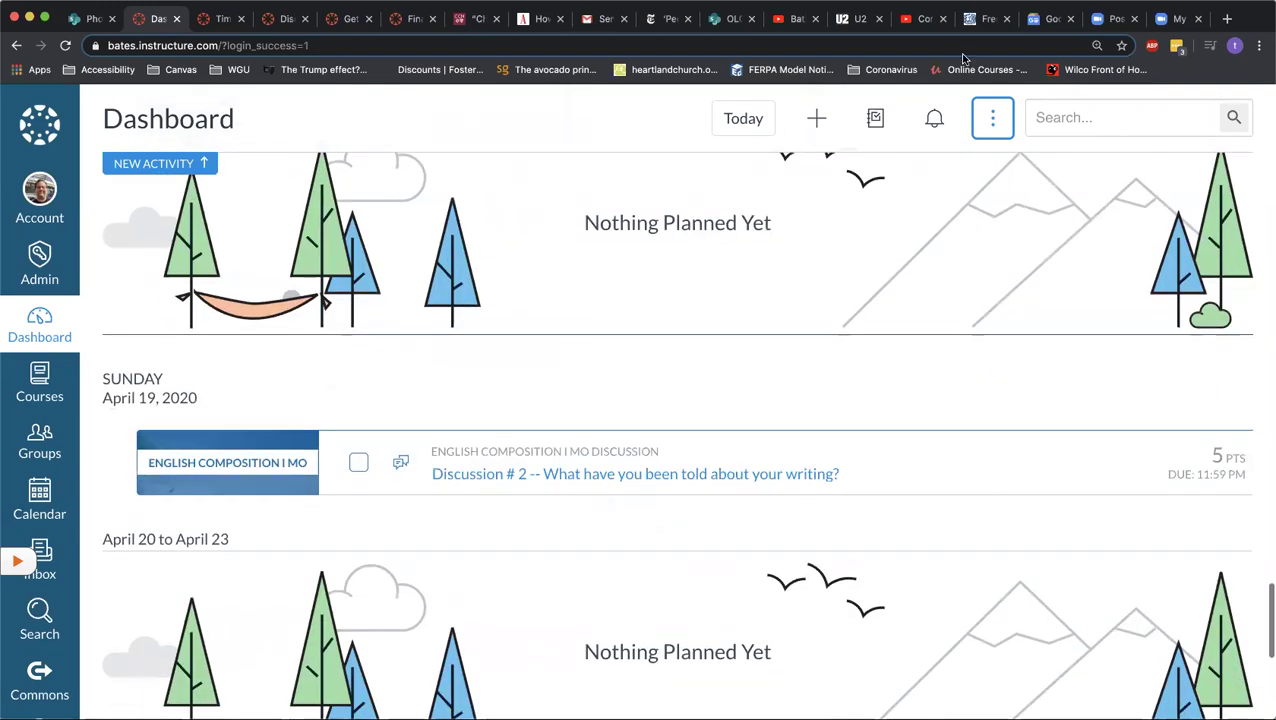
Step: Return the dashboard to Card View and open the Canvas Demo course
{"action": "left_click", "coordinate": [992, 118]}
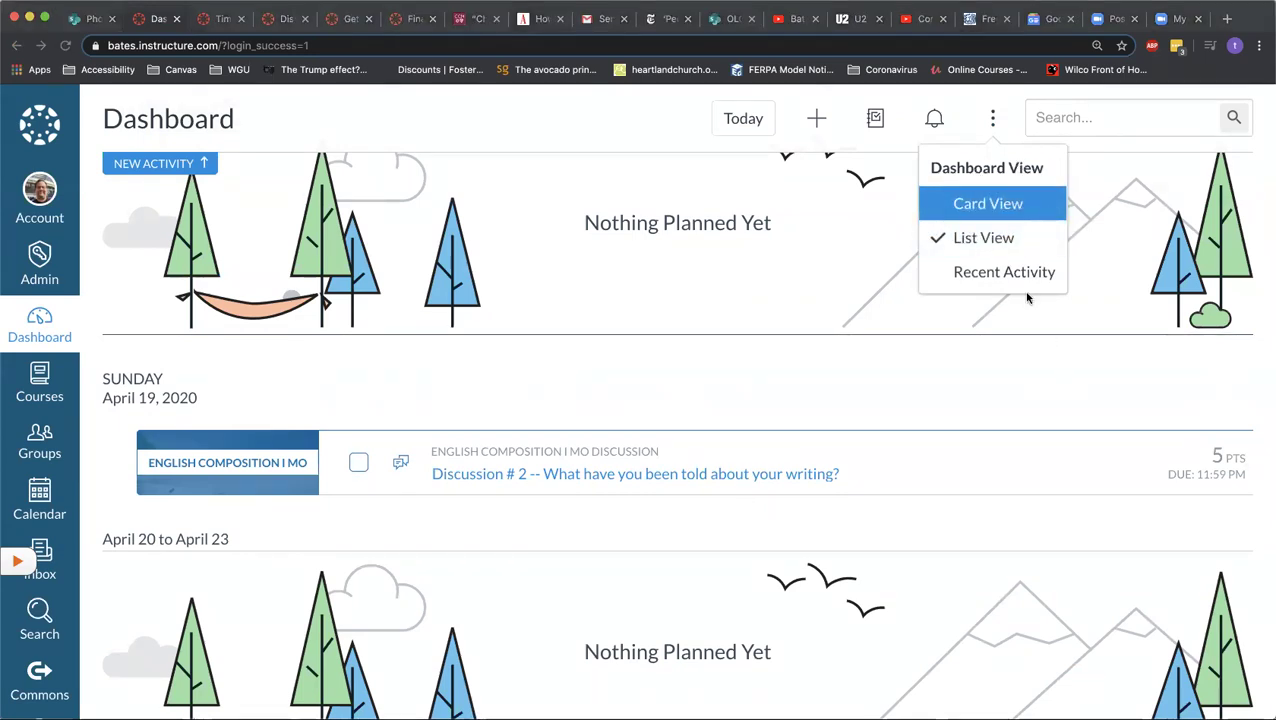
{"action": "left_click", "coordinate": [952, 205]}
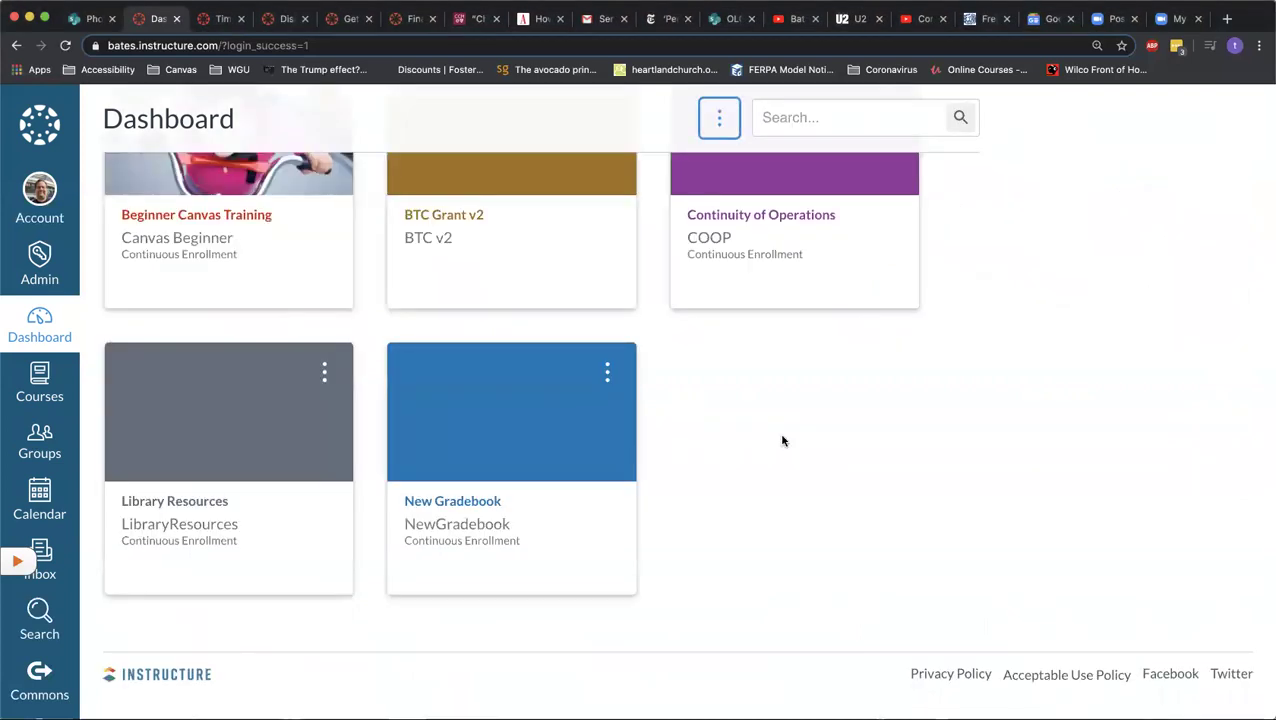
{"action": "scroll", "coordinate": [783, 441], "scroll_direction": "up", "scroll_amount": 5}
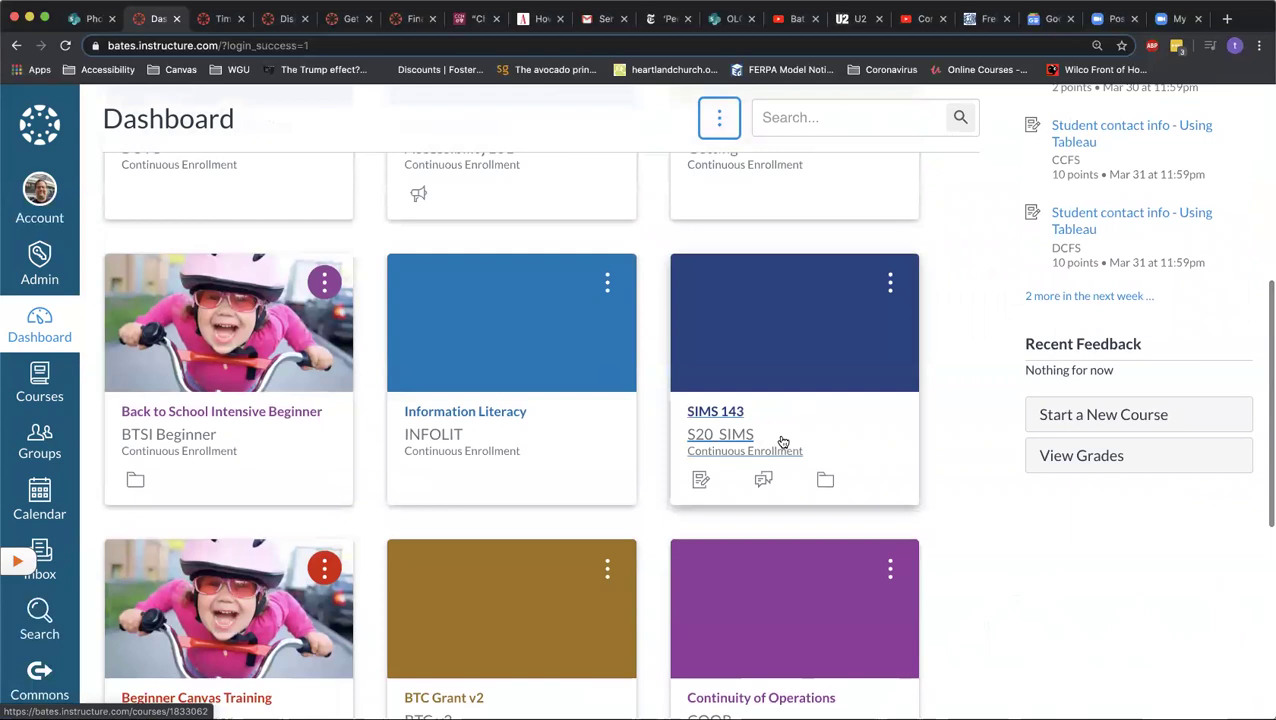
{"action": "scroll", "coordinate": [783, 441], "scroll_direction": "up", "scroll_amount": 1}
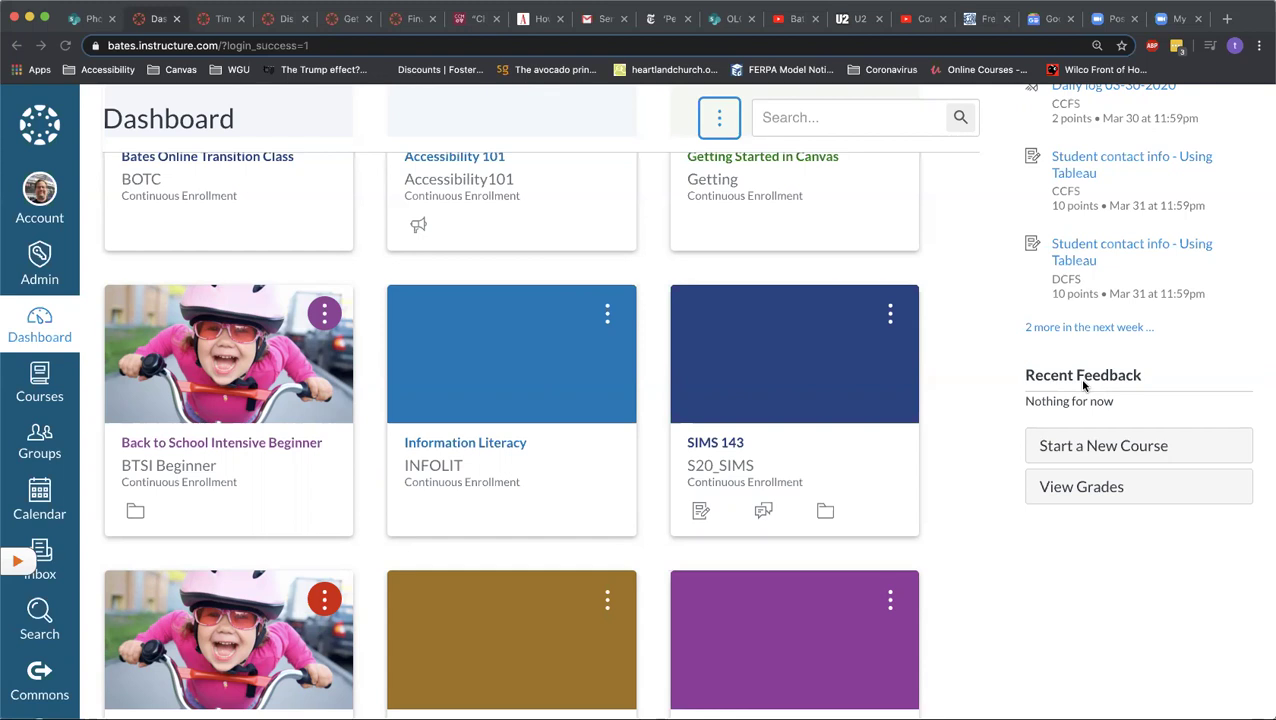
{"action": "scroll", "coordinate": [399, 285], "scroll_direction": "up", "scroll_amount": 3}
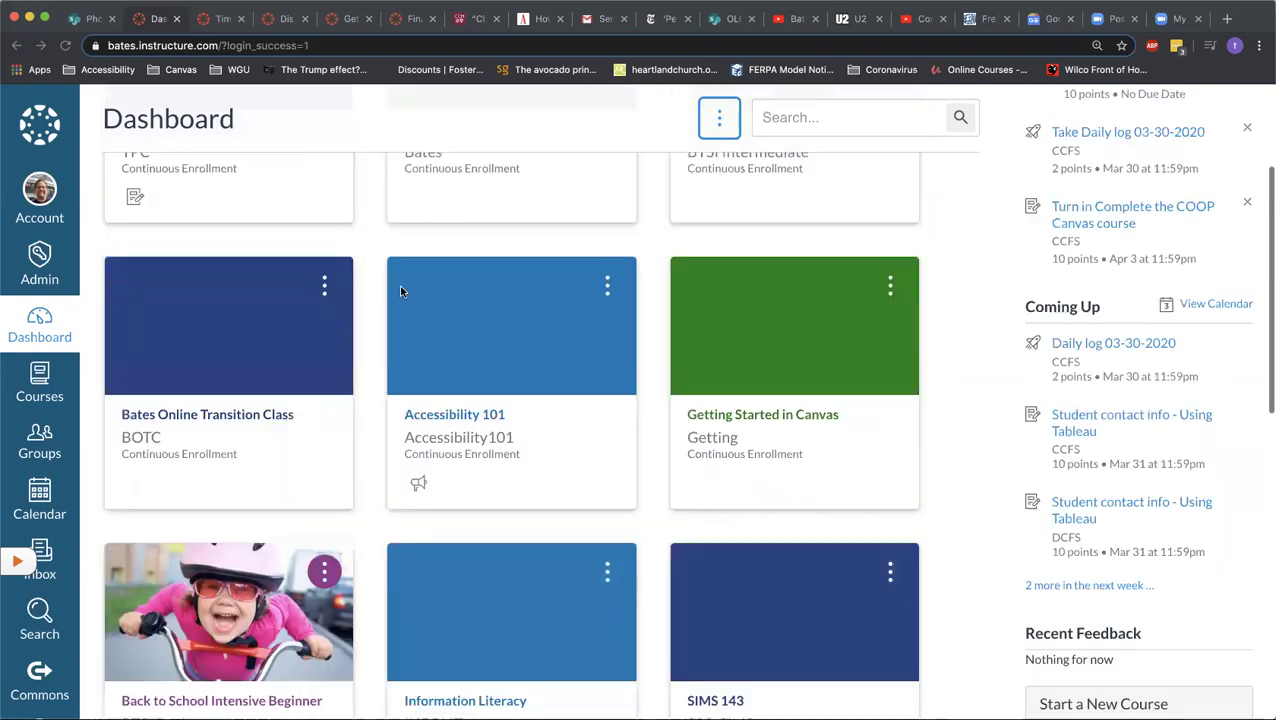
{"action": "scroll", "coordinate": [399, 291], "scroll_direction": "up", "scroll_amount": 2}
{"action": "left_click", "coordinate": [182, 340]}
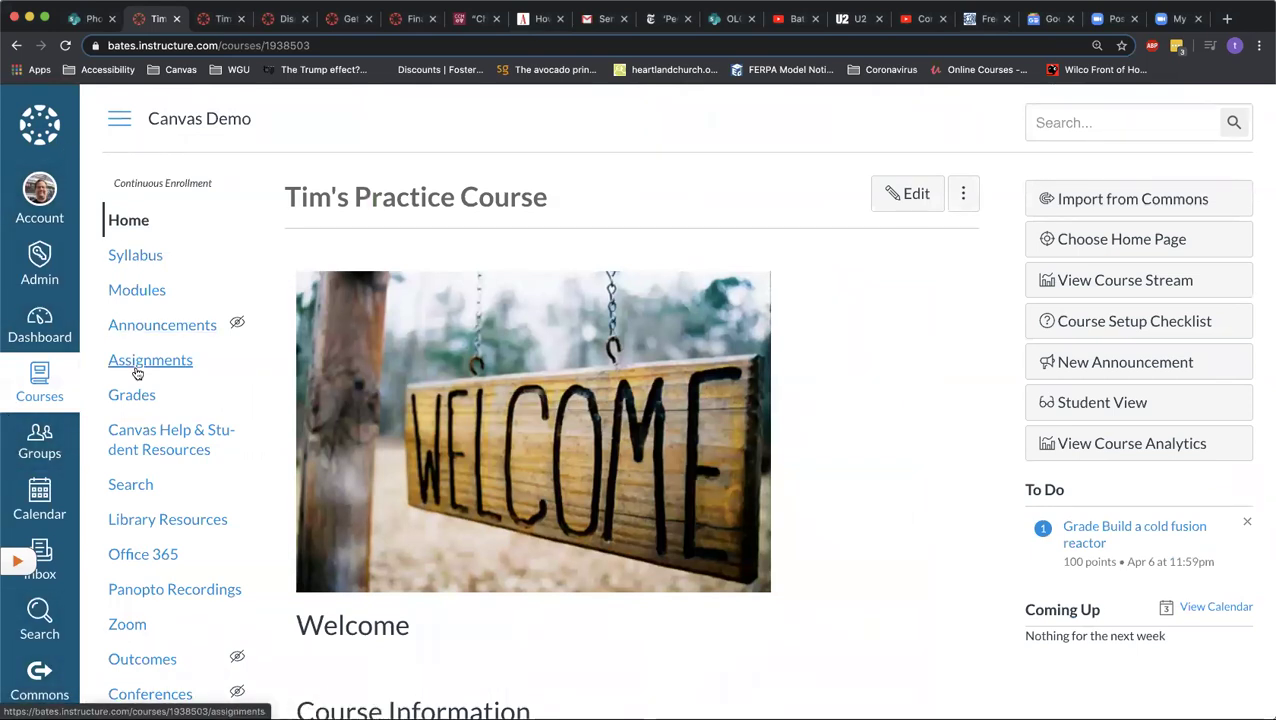
{"action": "scroll", "coordinate": [137, 372], "scroll_direction": "down", "scroll_amount": 1}
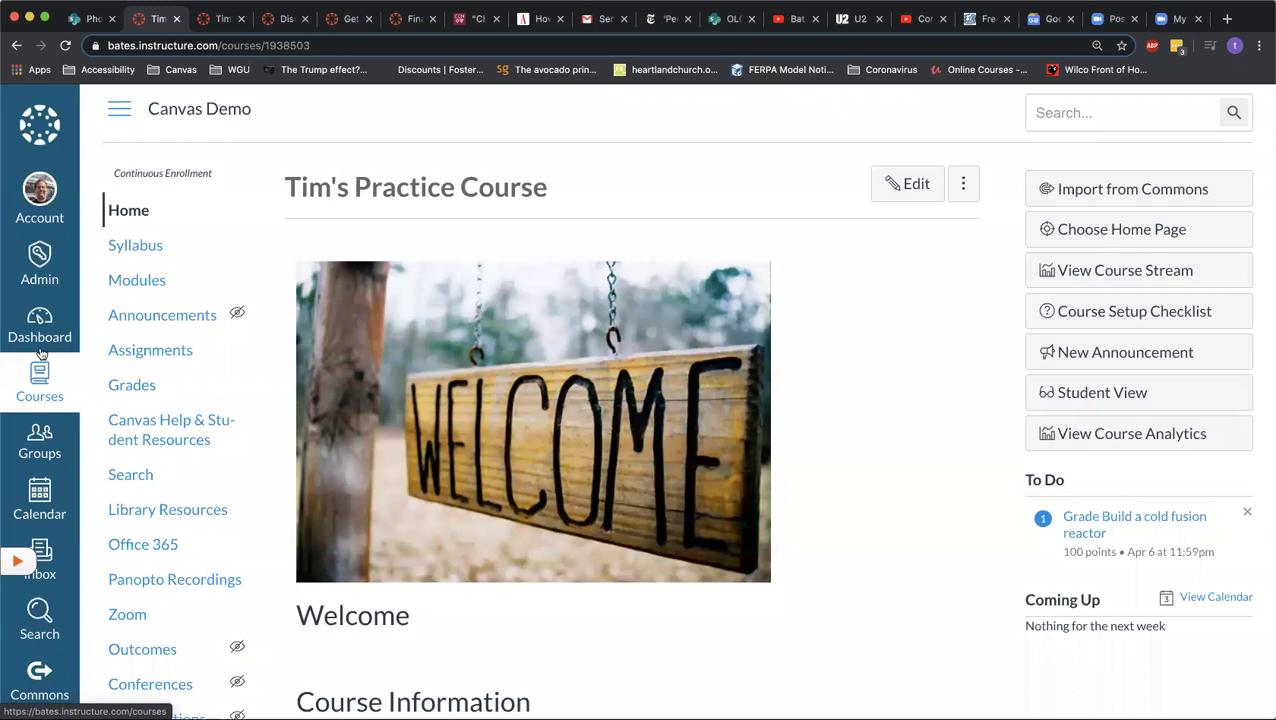
Step: Open the list of all courses, review the current and past enrollments, and return to the Canvas Demo home page
{"action": "left_click", "coordinate": [38, 385]}
{"action": "scroll", "coordinate": [222, 375], "scroll_direction": "down", "scroll_amount": 5}
{"action": "left_click", "coordinate": [130, 585]}
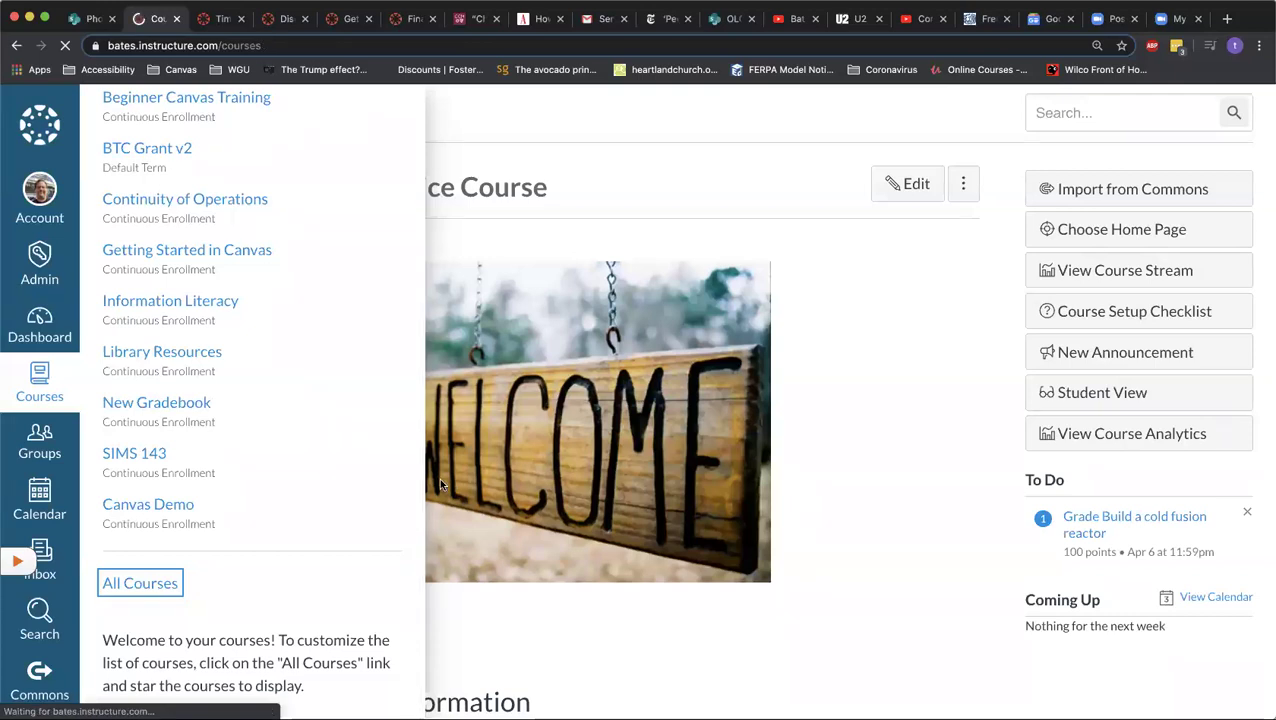
{"action": "scroll", "coordinate": [466, 363], "scroll_direction": "down", "scroll_amount": 10}
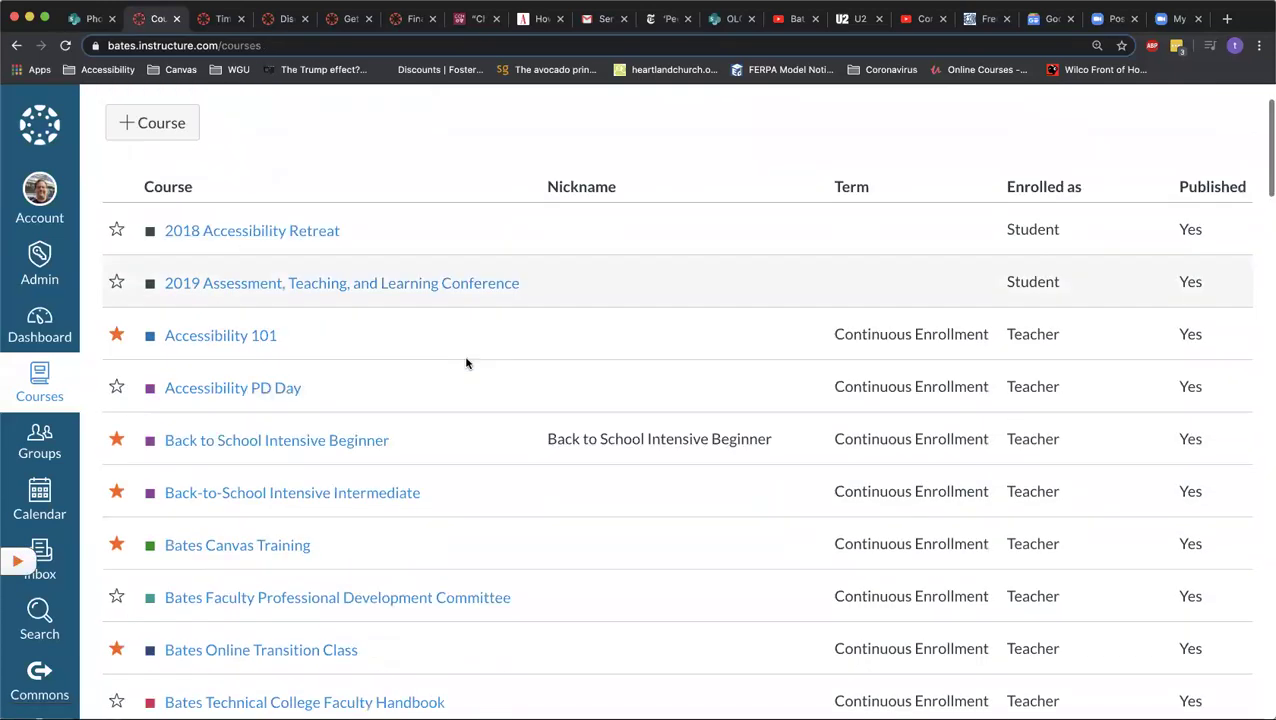
{"action": "scroll", "coordinate": [466, 363], "scroll_direction": "down", "scroll_amount": 15}
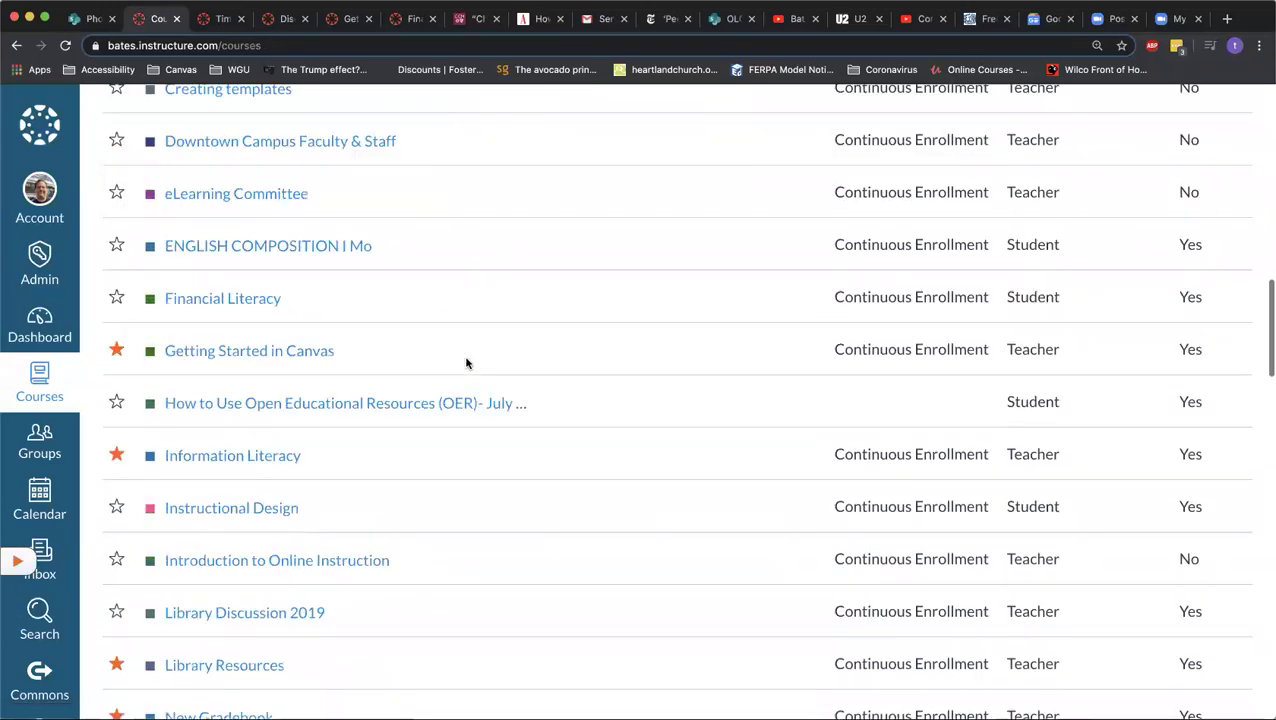
{"action": "scroll", "coordinate": [466, 363], "scroll_direction": "down", "scroll_amount": 15}
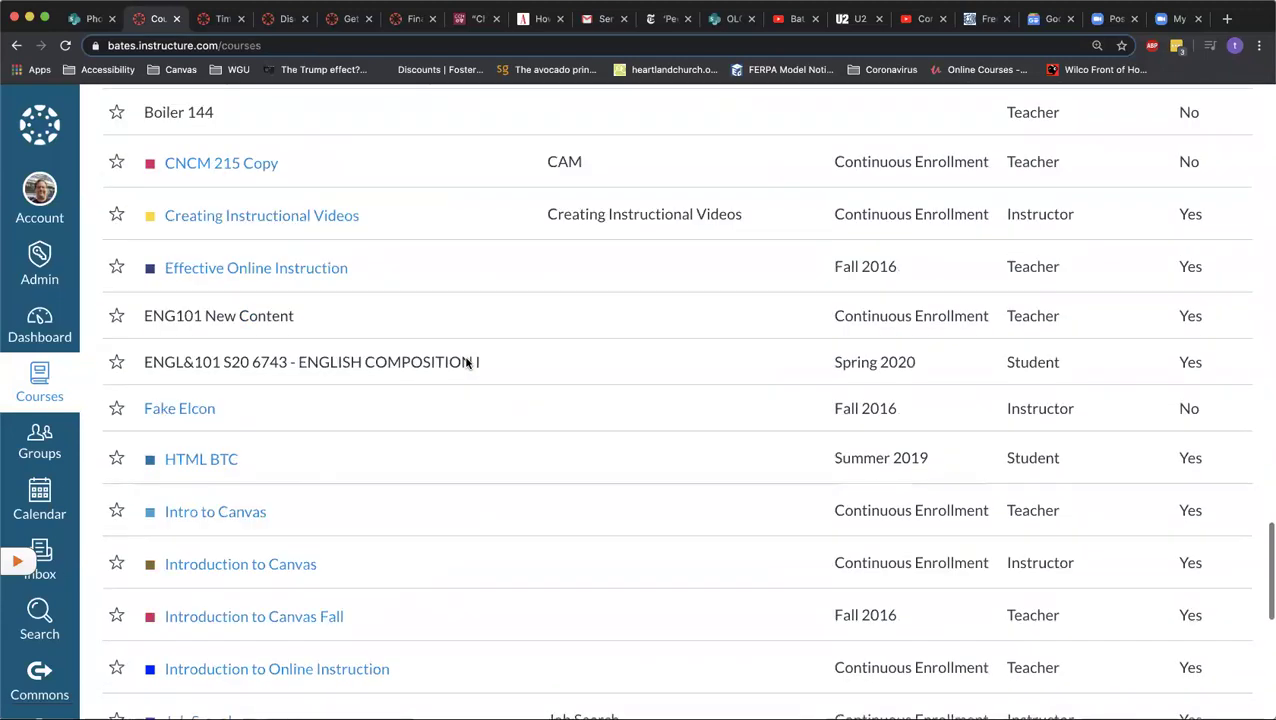
{"action": "scroll", "coordinate": [466, 363], "scroll_direction": "up", "scroll_amount": 15}
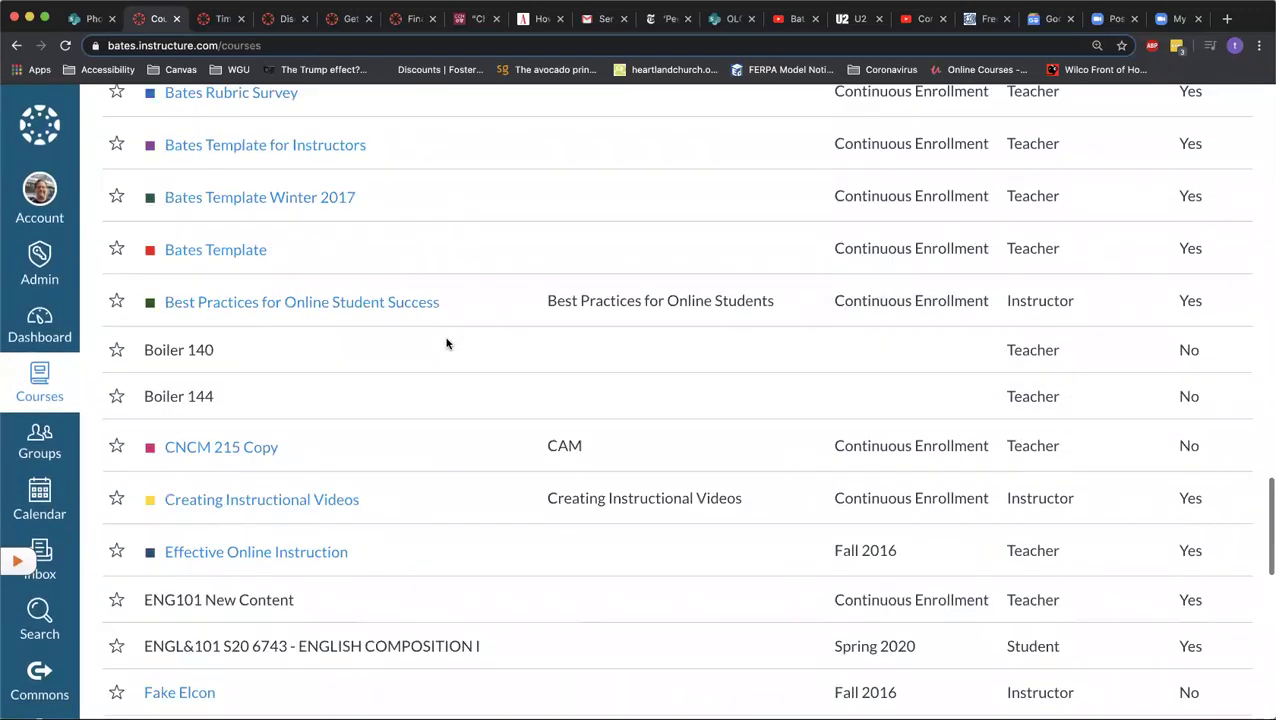
{"action": "scroll", "coordinate": [114, 155], "scroll_direction": "left", "scroll_amount": 5}
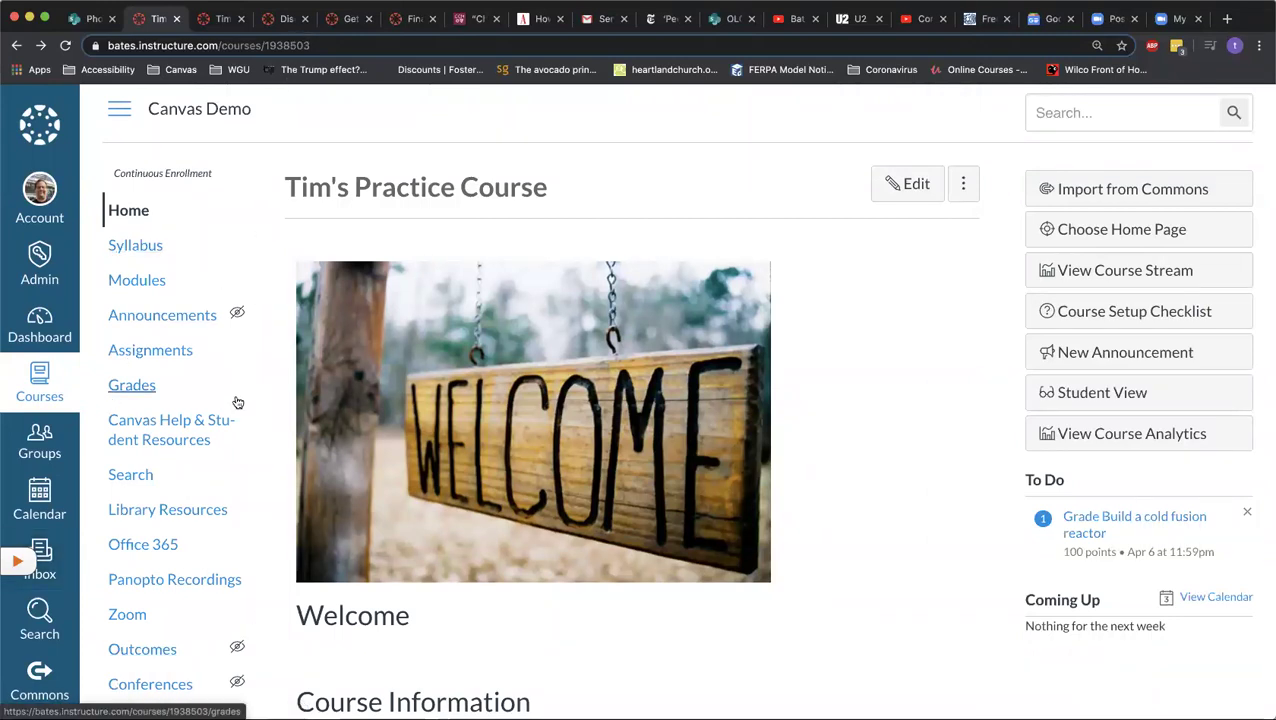
Step: Examine the Canvas Demo course navigation links from Home to Settings, checking which ones are hidden from students
{"action": "scroll", "coordinate": [237, 402], "scroll_direction": "down", "scroll_amount": 2}
{"action": "scroll", "coordinate": [237, 402], "scroll_direction": "down", "scroll_amount": 2}
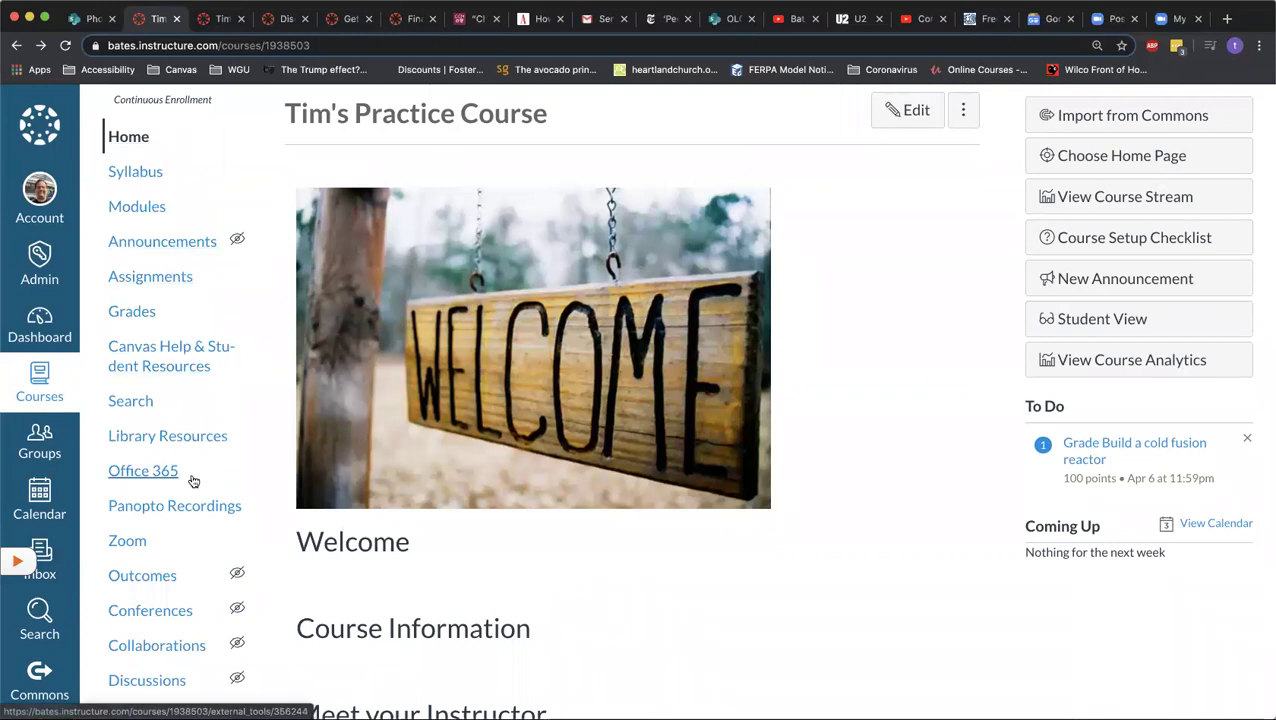
{"action": "scroll", "coordinate": [194, 478], "scroll_direction": "down", "scroll_amount": 2}
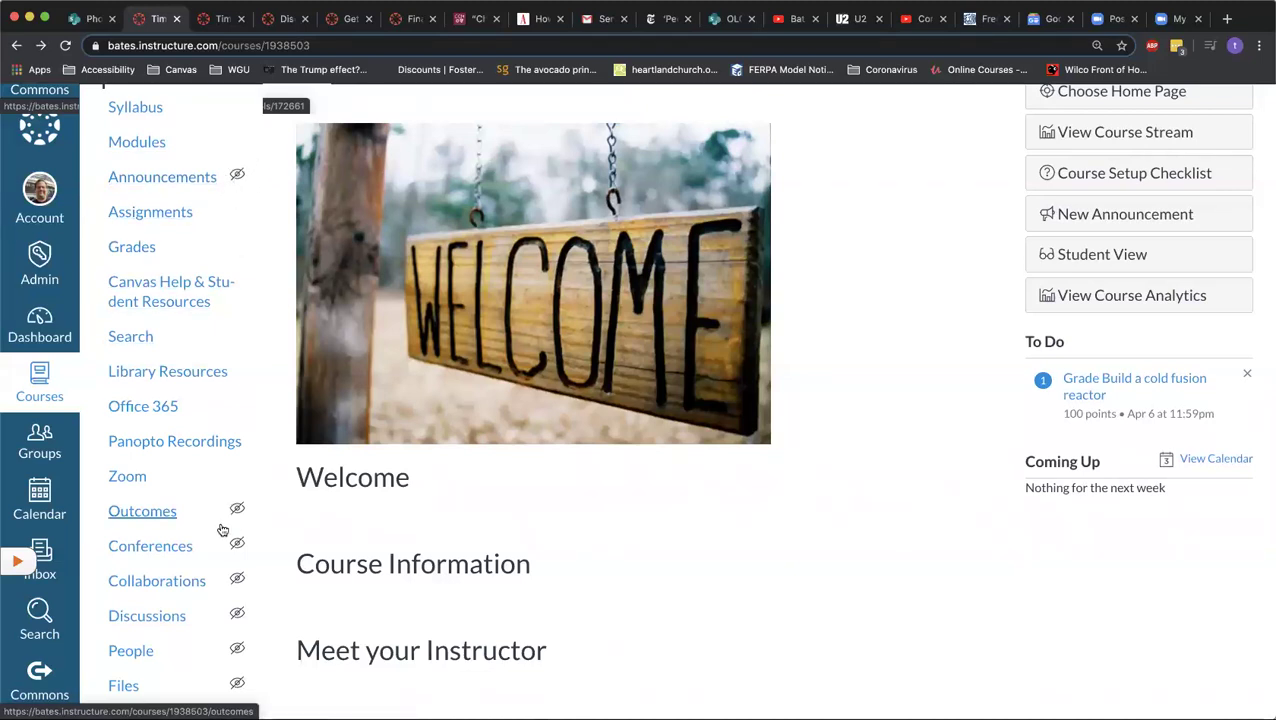
{"action": "scroll", "coordinate": [228, 569], "scroll_direction": "down", "scroll_amount": 4}
{"action": "scroll", "coordinate": [228, 569], "scroll_direction": "down", "scroll_amount": 1}
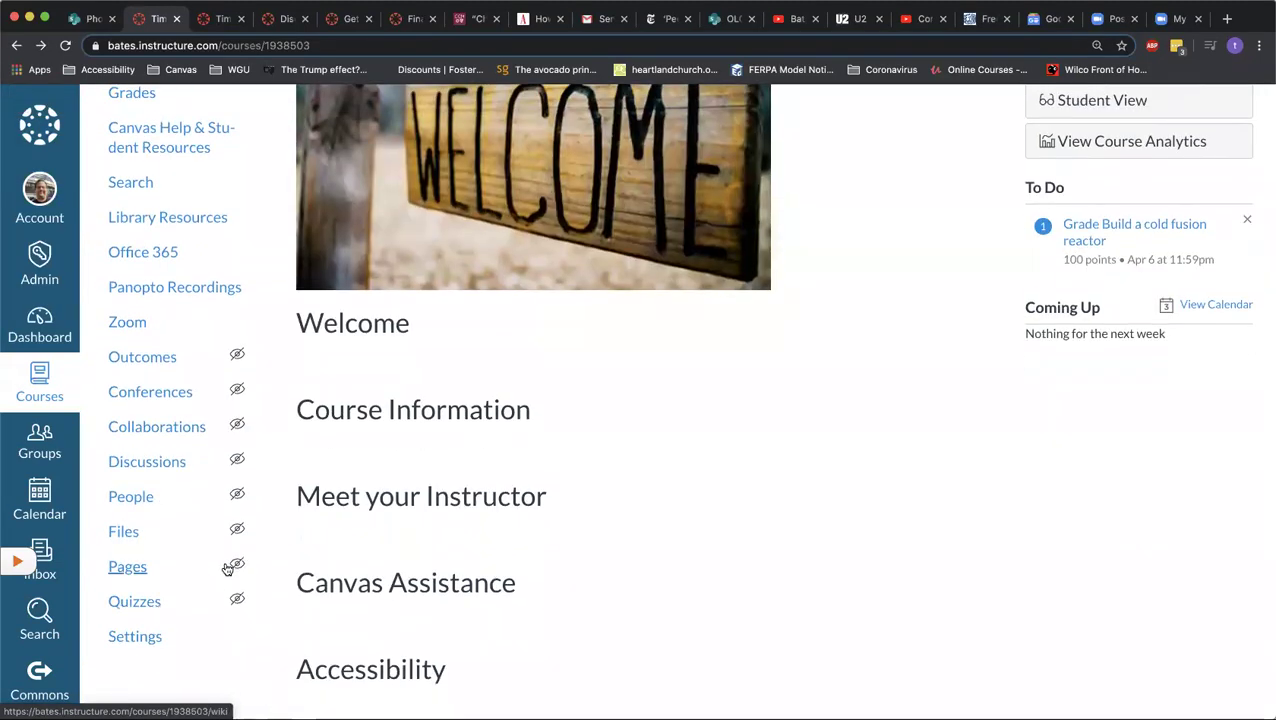
{"action": "scroll", "coordinate": [228, 569], "scroll_direction": "up", "scroll_amount": 5}
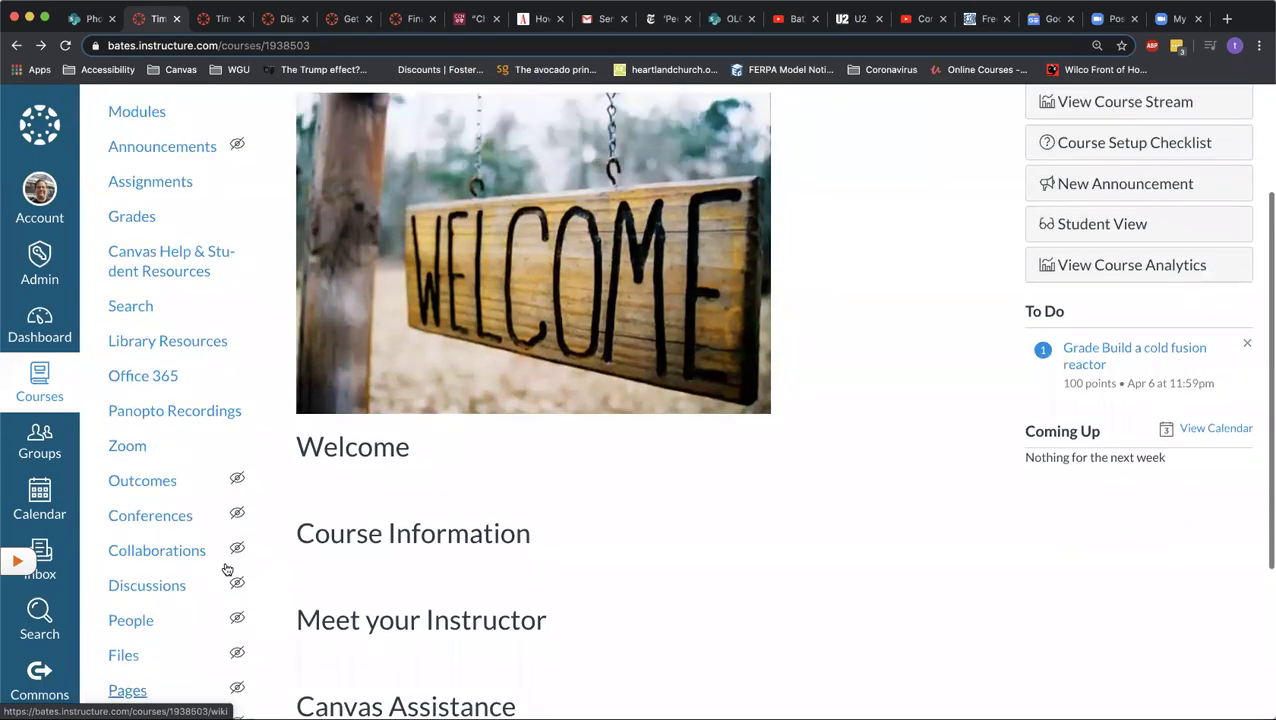
{"action": "scroll", "coordinate": [228, 569], "scroll_direction": "up", "scroll_amount": 1}
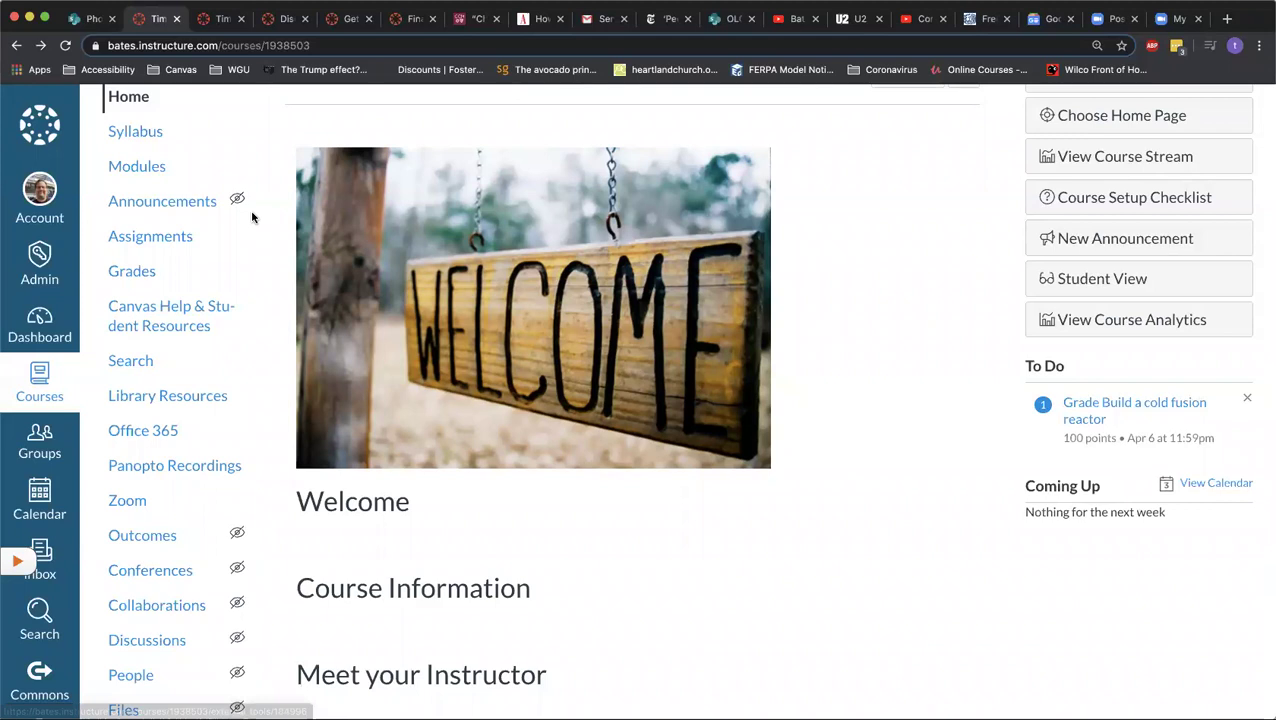
{"action": "scroll", "coordinate": [250, 270], "scroll_direction": "down", "scroll_amount": 6}
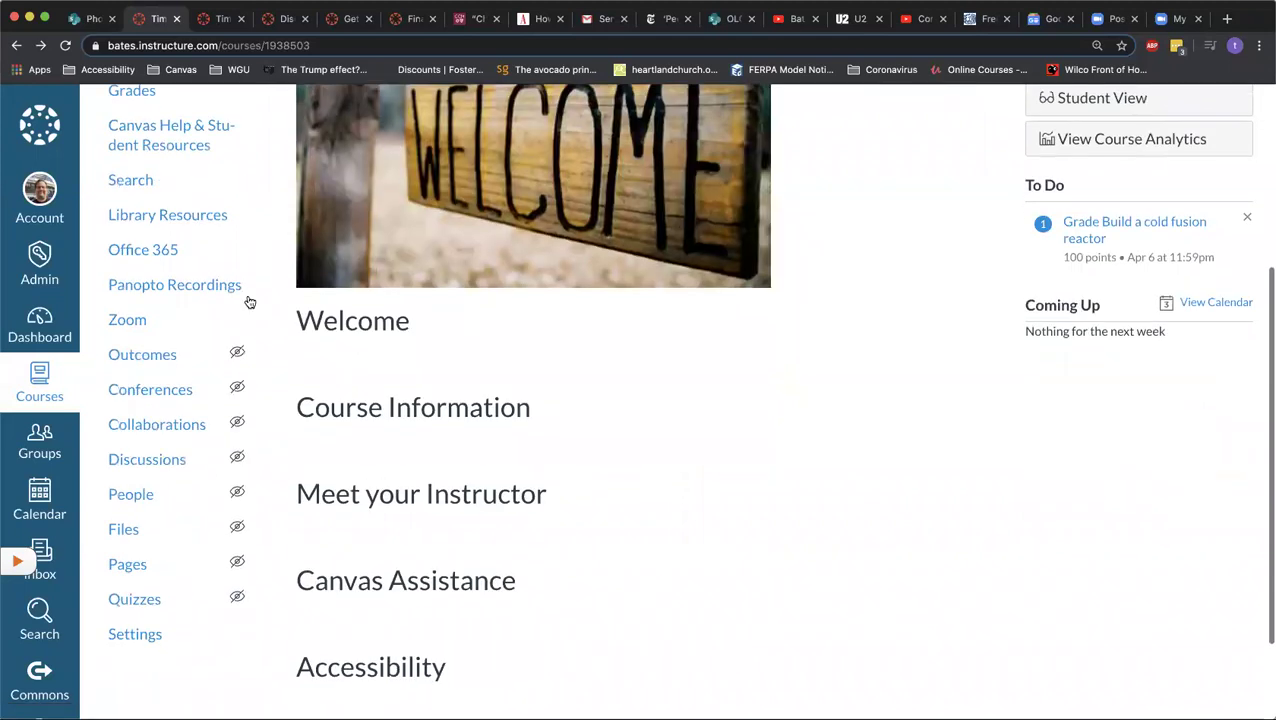
{"action": "mouse_move", "coordinate": [245, 358]}
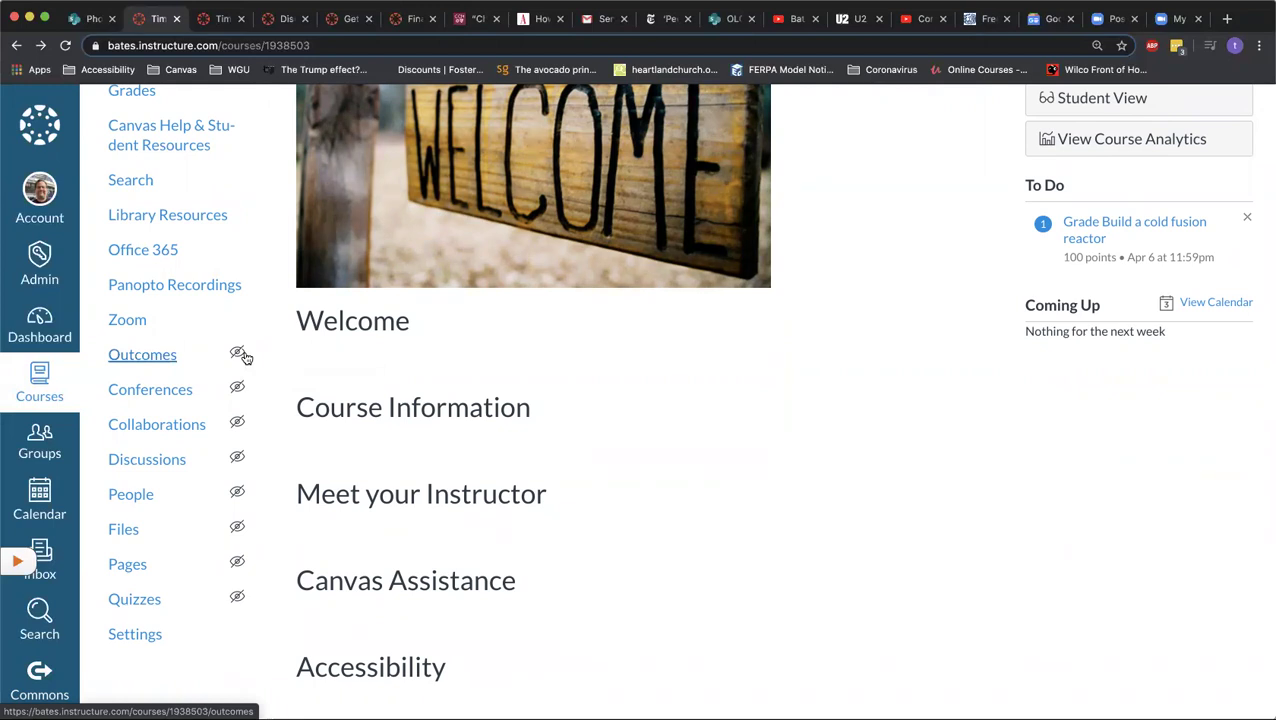
{"action": "scroll", "coordinate": [243, 357], "scroll_direction": "up", "scroll_amount": 3}
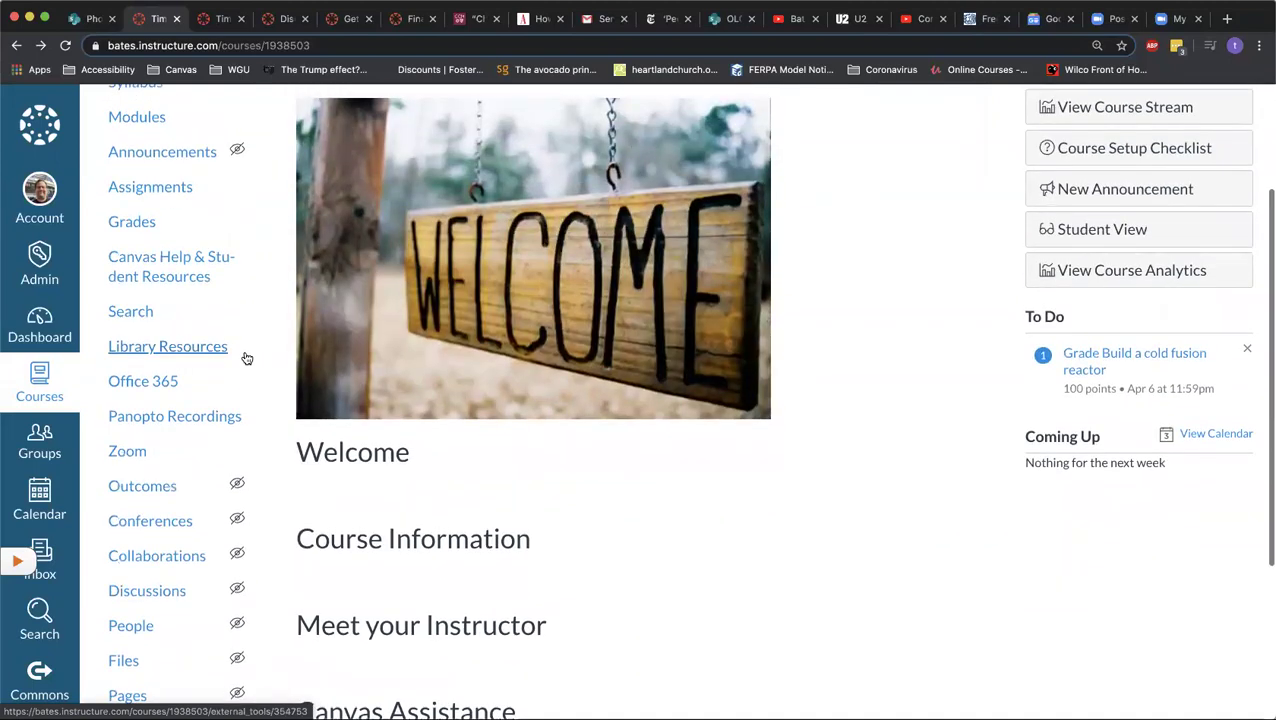
{"action": "scroll", "coordinate": [213, 213], "scroll_direction": "up", "scroll_amount": 2}
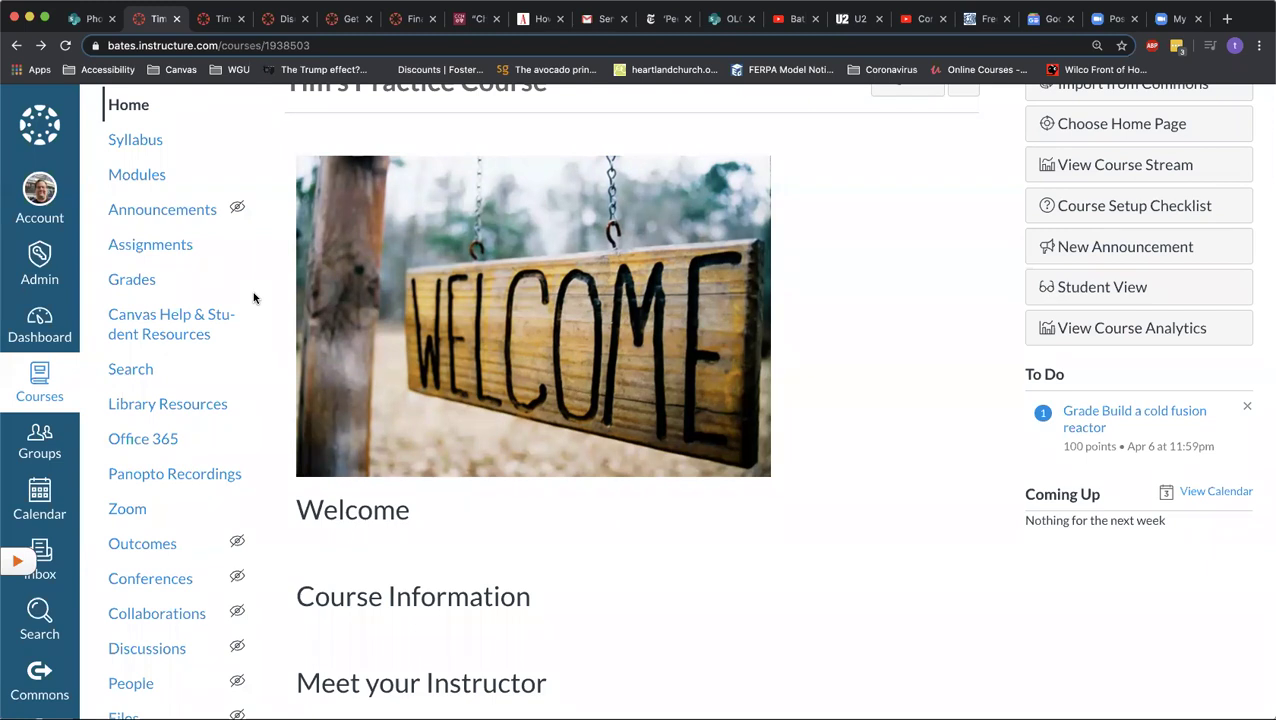
{"action": "scroll", "coordinate": [253, 297], "scroll_direction": "down", "scroll_amount": 5}
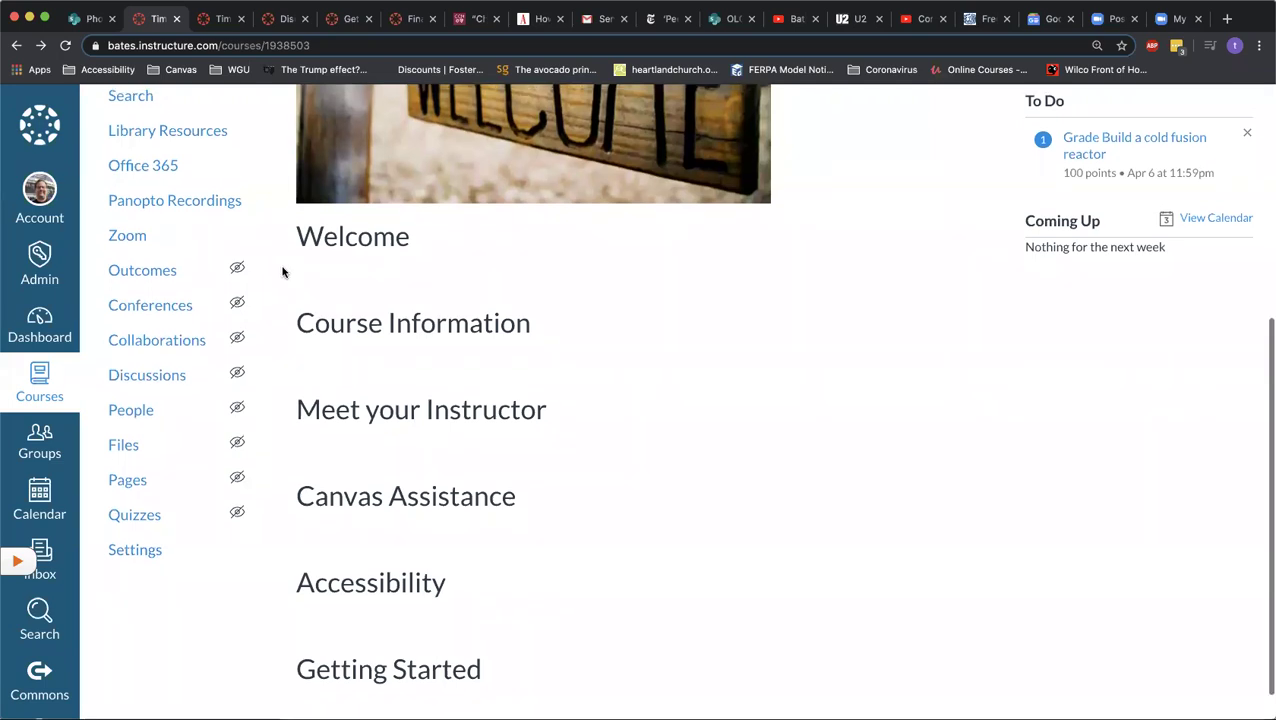
{"action": "scroll", "coordinate": [284, 272], "scroll_direction": "up", "scroll_amount": 7}
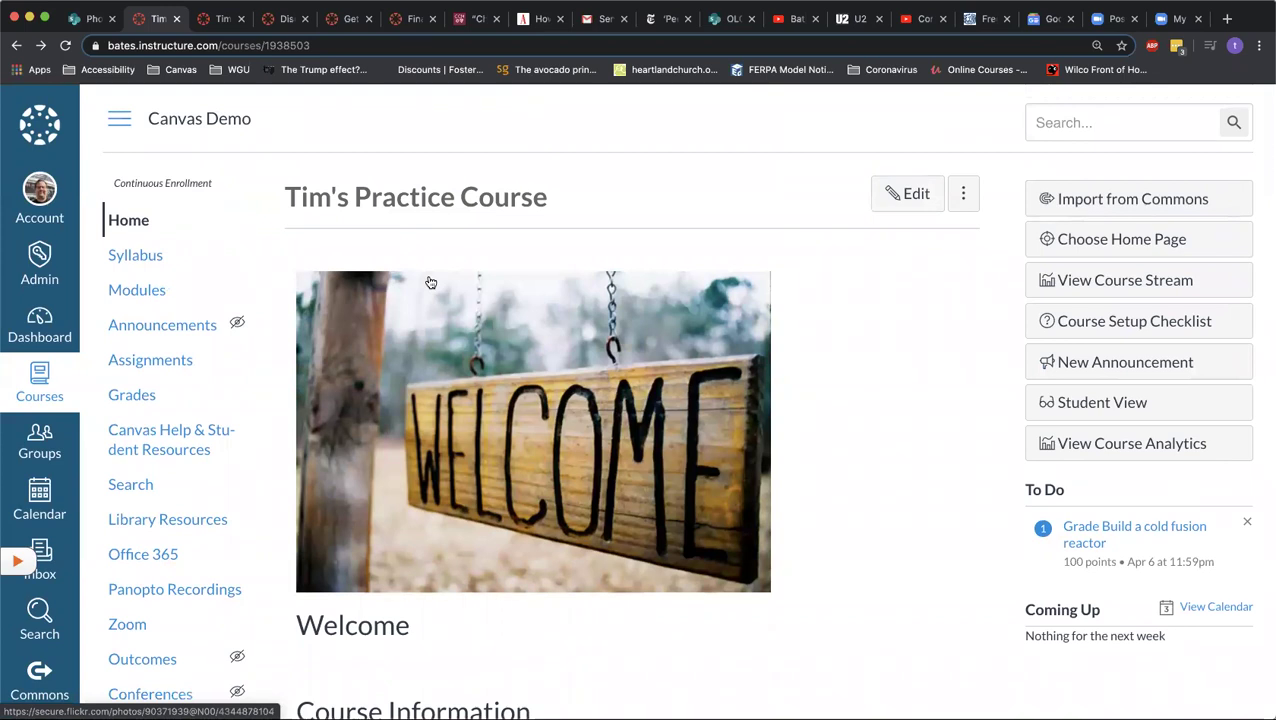
Step: Open the course syllabus for editing, examine the description editor and course summary, and return to the course home page
{"action": "left_click", "coordinate": [146, 257]}
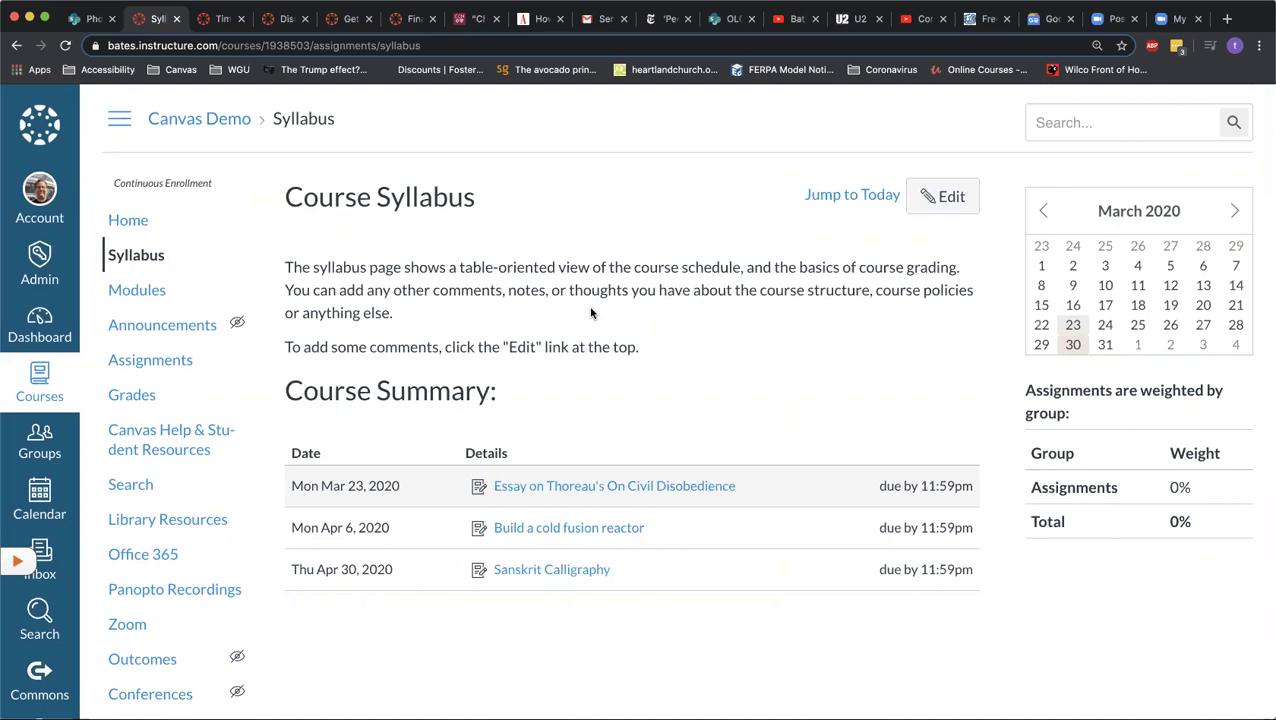
{"action": "left_click", "coordinate": [952, 197]}
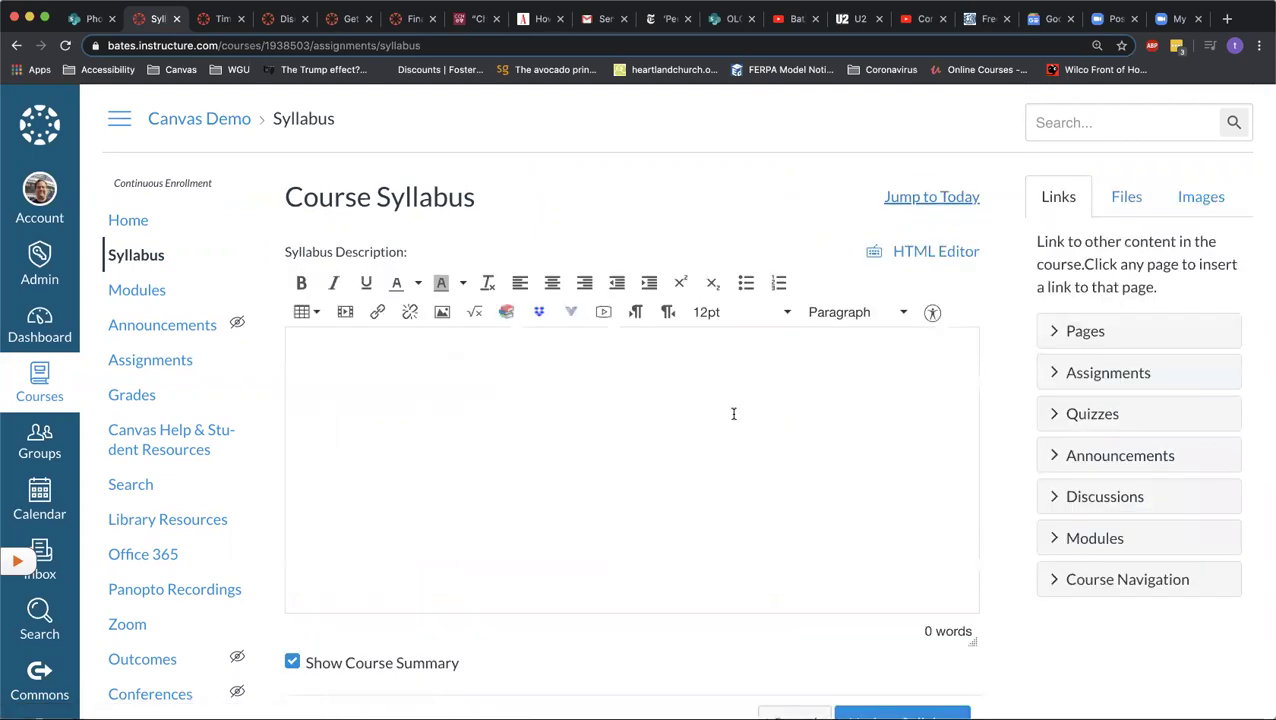
{"action": "left_click", "coordinate": [698, 426]}
{"action": "scroll", "coordinate": [536, 420], "scroll_direction": "down", "scroll_amount": 3}
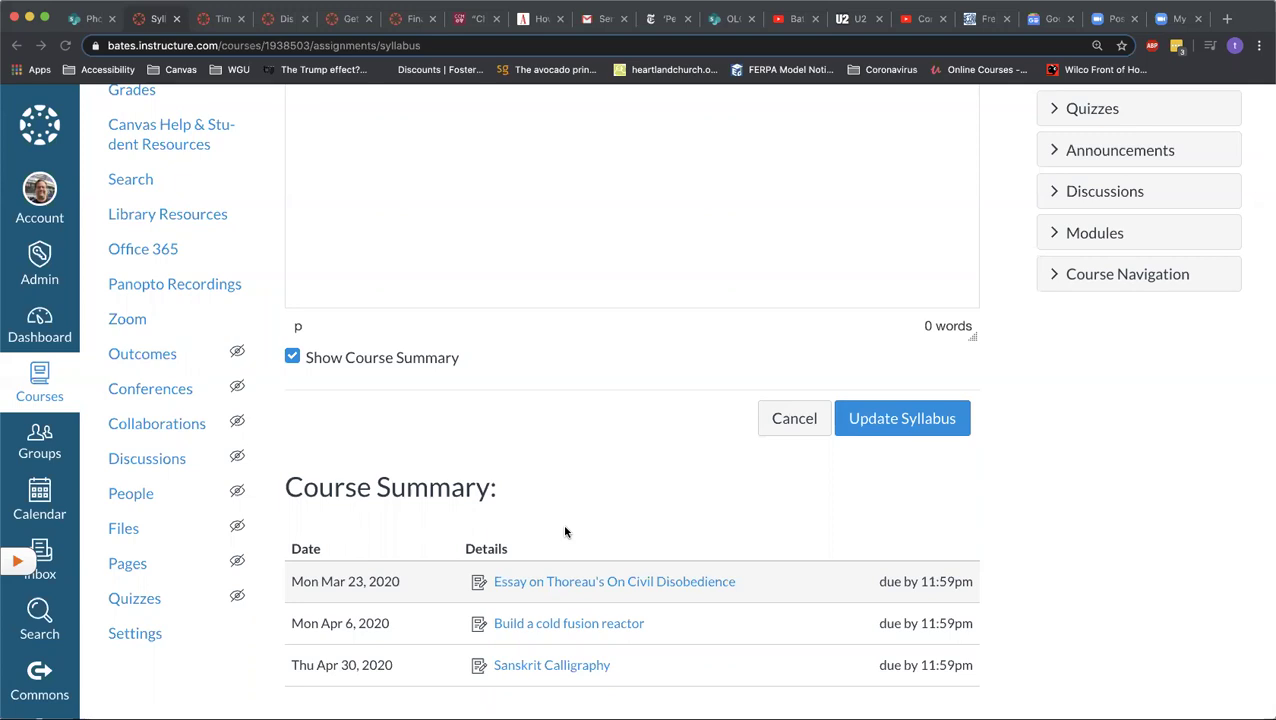
{"action": "scroll", "coordinate": [565, 531], "scroll_direction": "up", "scroll_amount": 5}
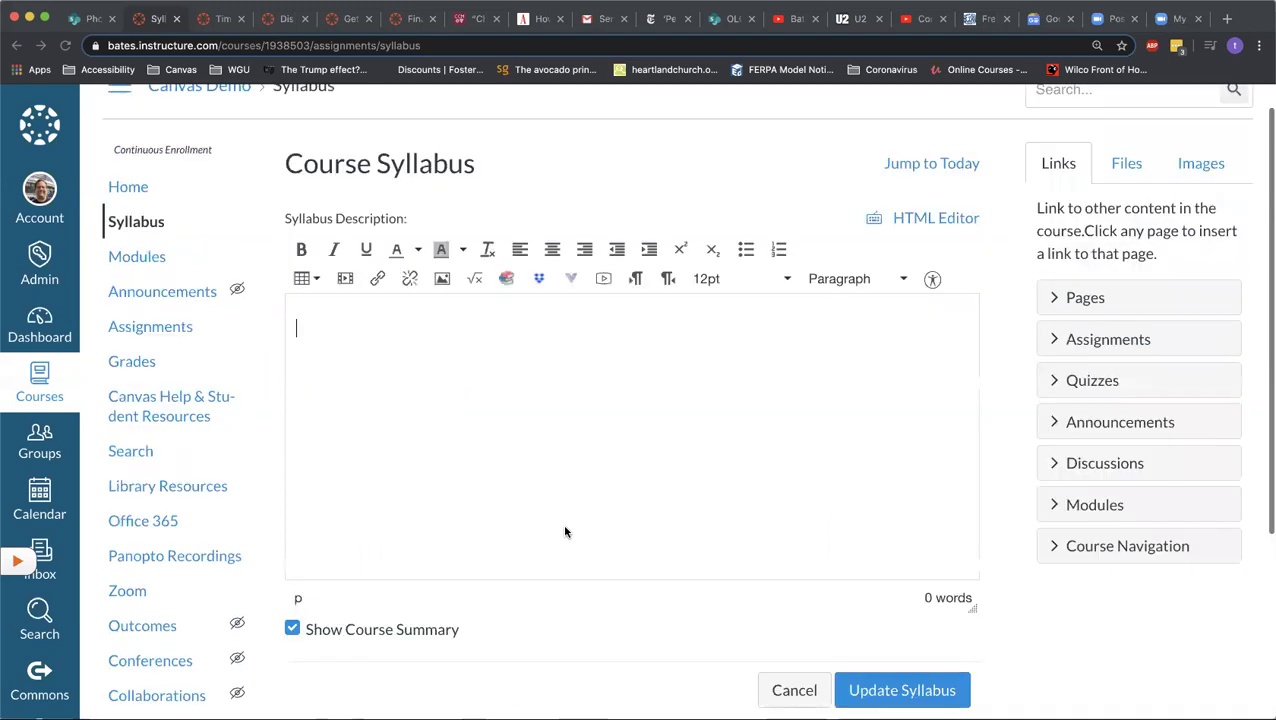
{"action": "left_click", "coordinate": [138, 224]}
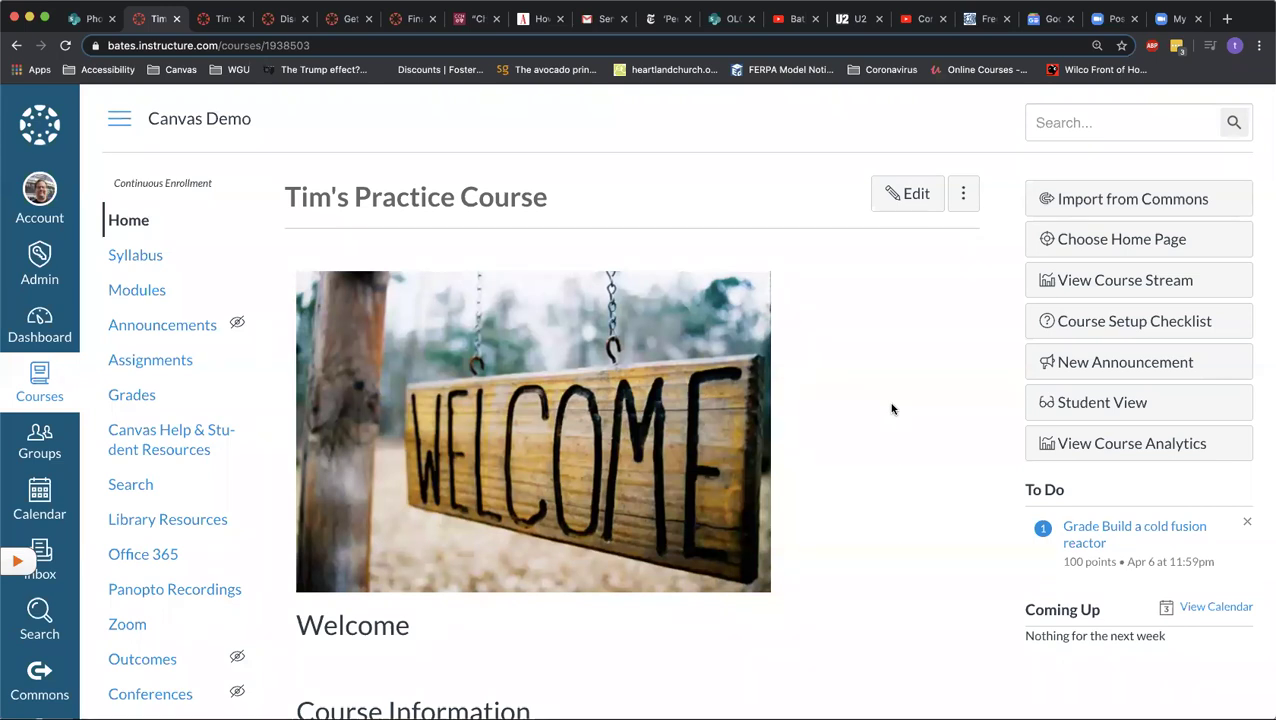
Step: Add a new module named Week Two to the course modules
{"action": "left_click", "coordinate": [137, 290]}
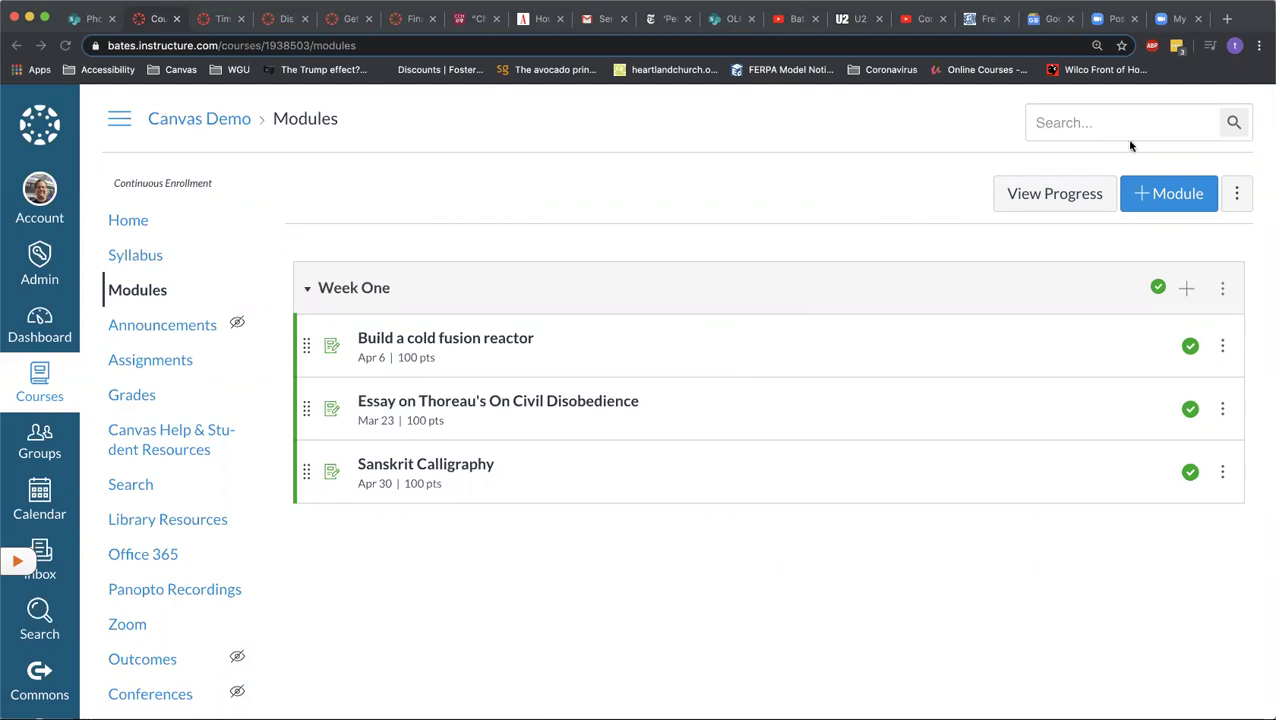
{"action": "left_click", "coordinate": [1178, 198]}
{"action": "left_click", "coordinate": [679, 325]}
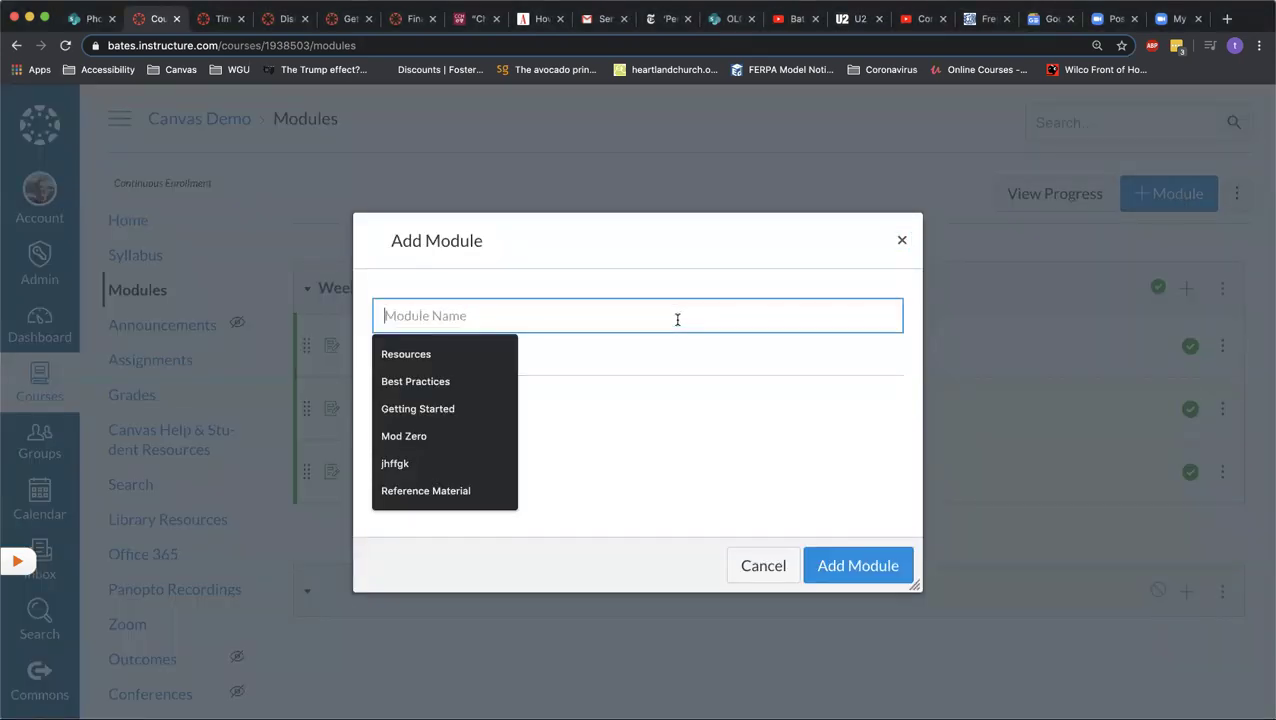
{"action": "type", "text": "Week"}
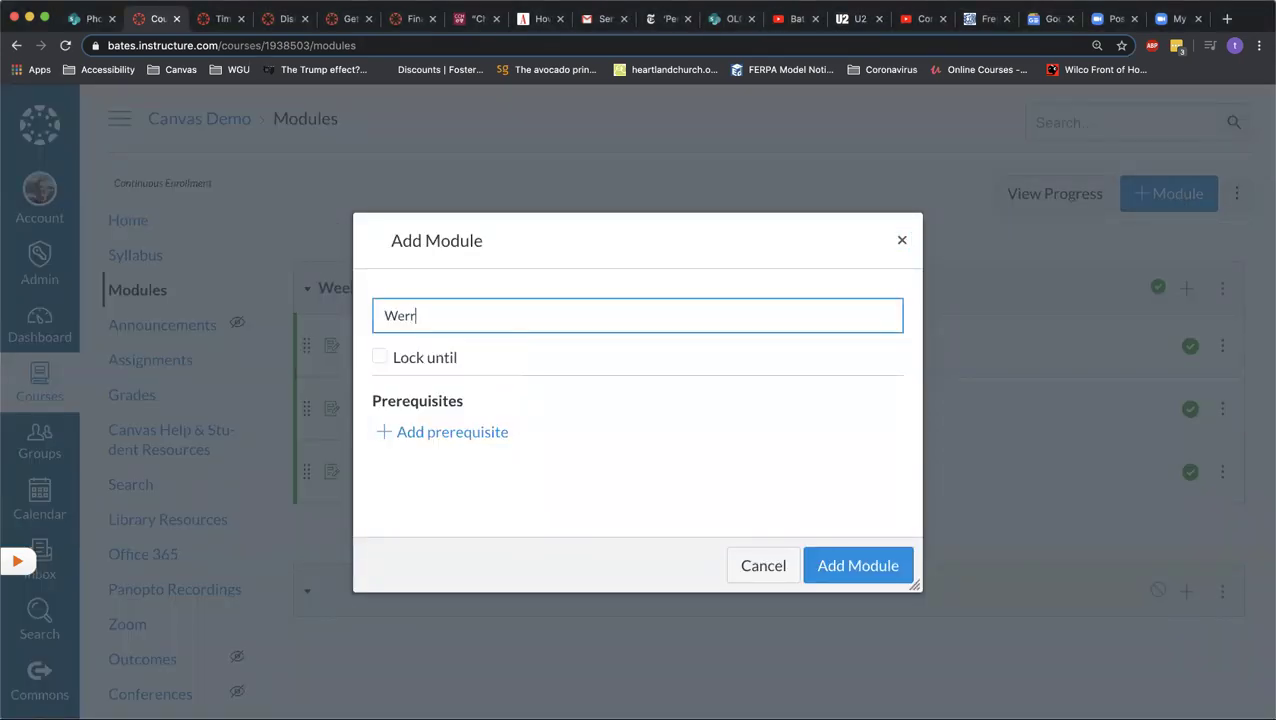
{"action": "key", "text": "BackSpace"}
{"action": "key", "text": "BackSpace"}
{"action": "type", "text": "ek Two"}
{"action": "left_click", "coordinate": [851, 567]}
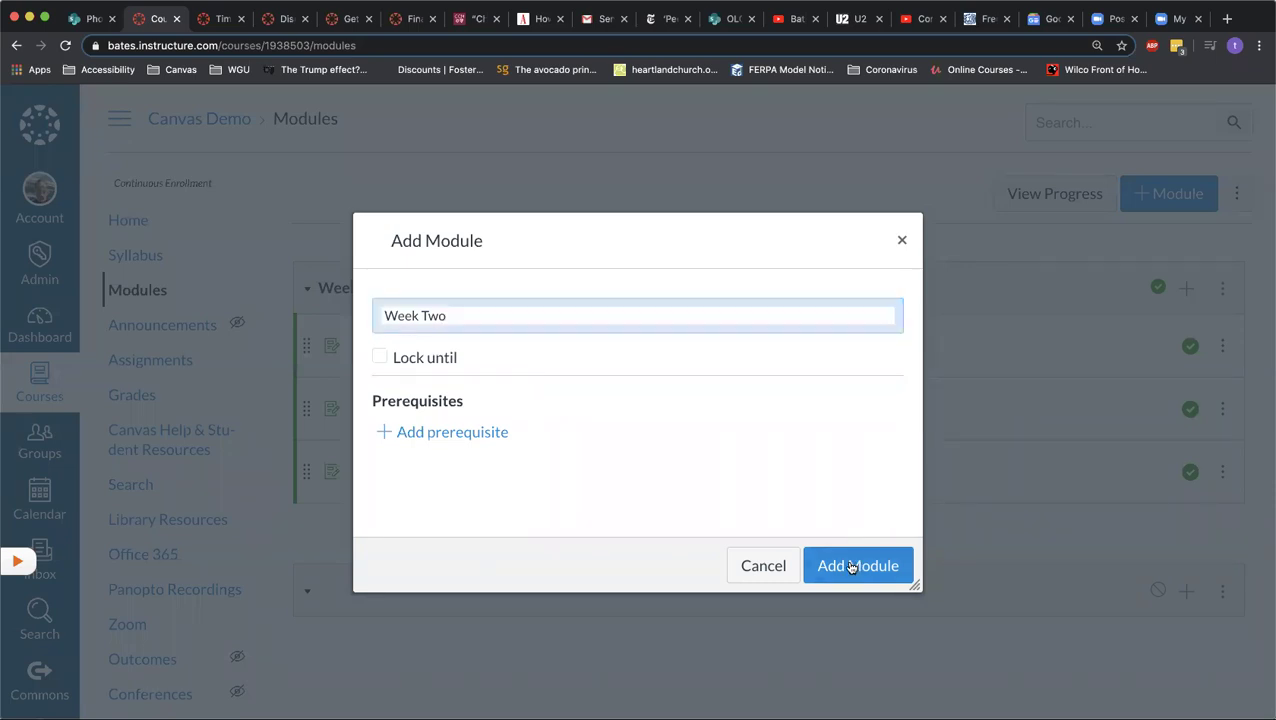
Step: Examine the item types that can be added to the Week Two module, such as Page and Assignment, without adding any
{"action": "scroll", "coordinate": [851, 567], "scroll_direction": "down", "scroll_amount": 5}
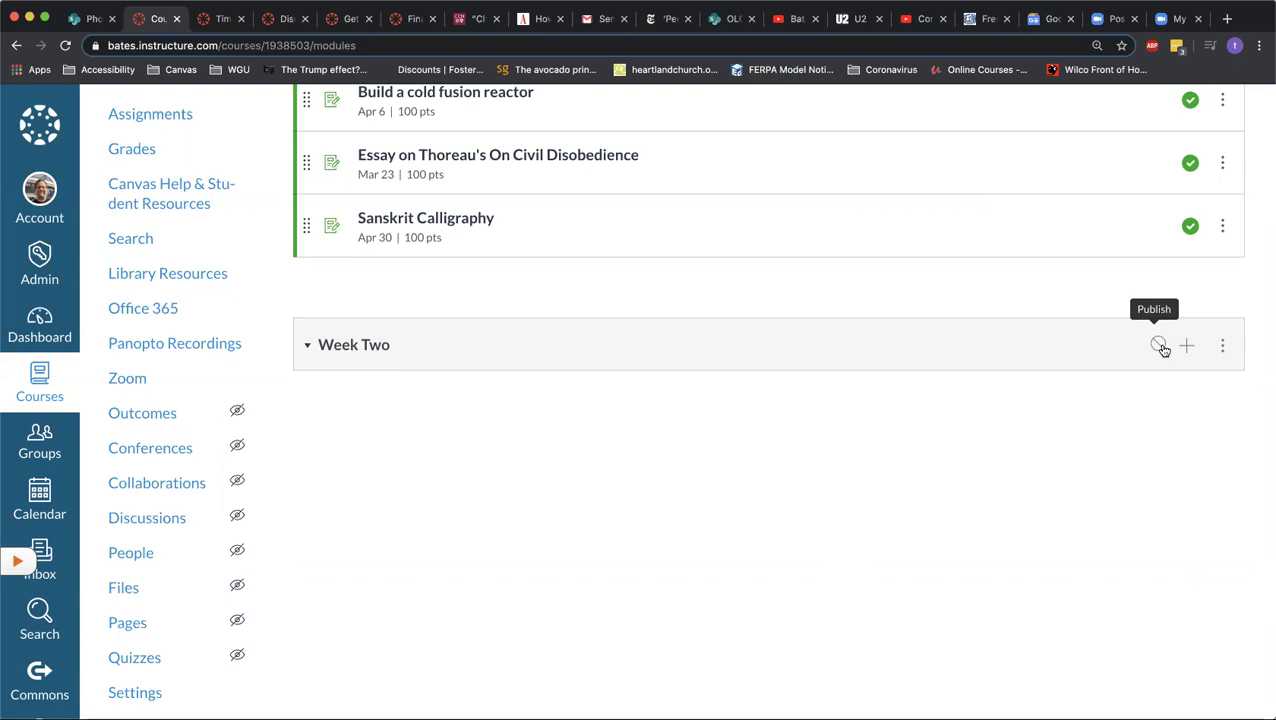
{"action": "scroll", "coordinate": [1054, 260], "scroll_direction": "up", "scroll_amount": 5}
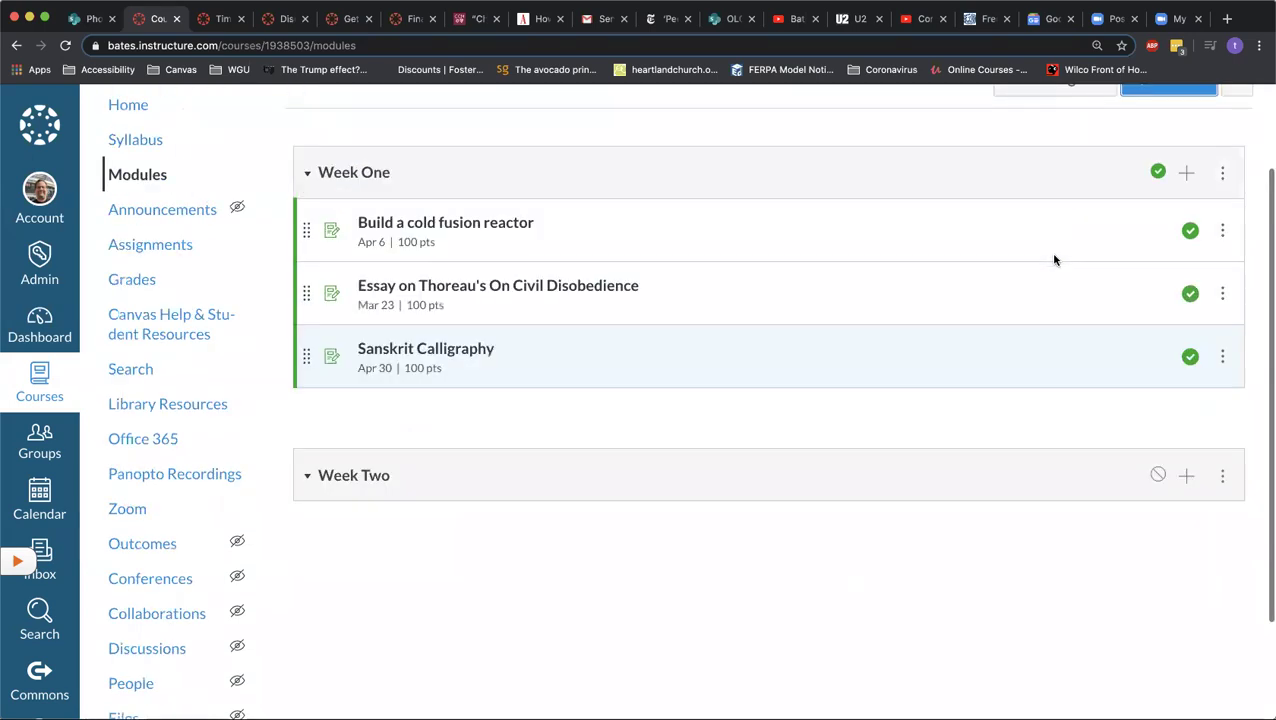
{"action": "scroll", "coordinate": [1054, 260], "scroll_direction": "down", "scroll_amount": 5}
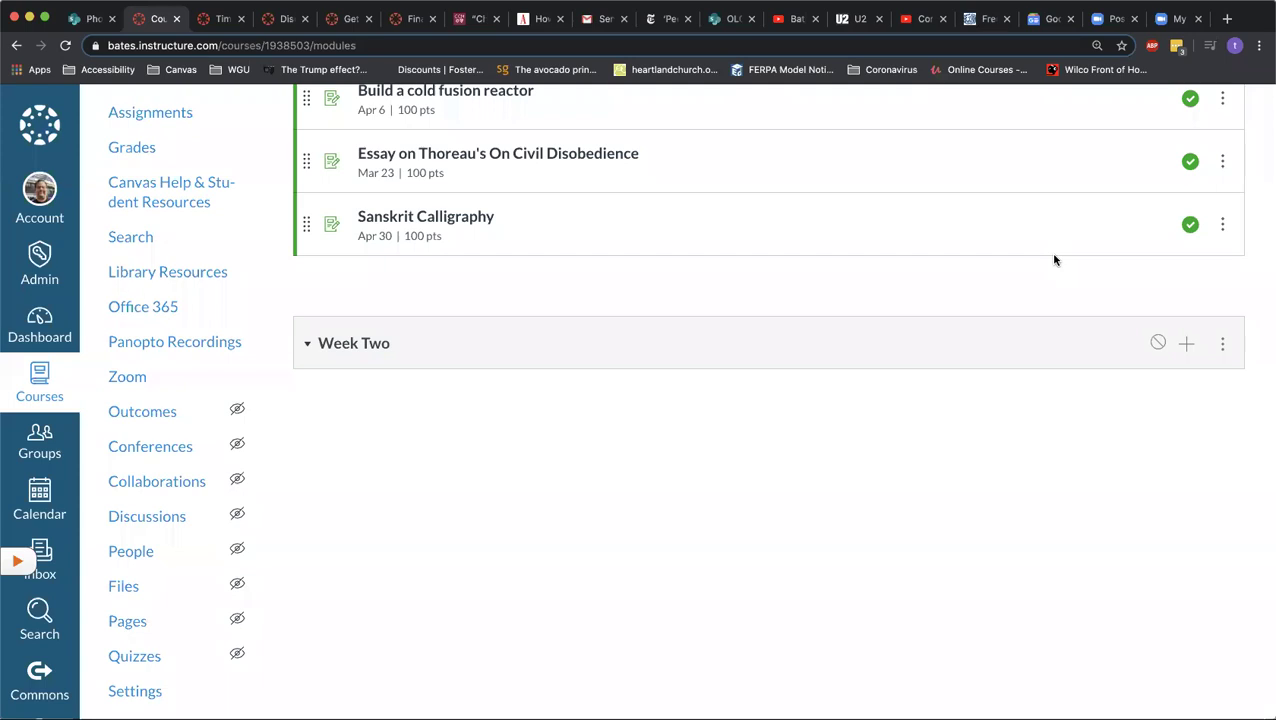
{"action": "left_click", "coordinate": [1187, 346]}
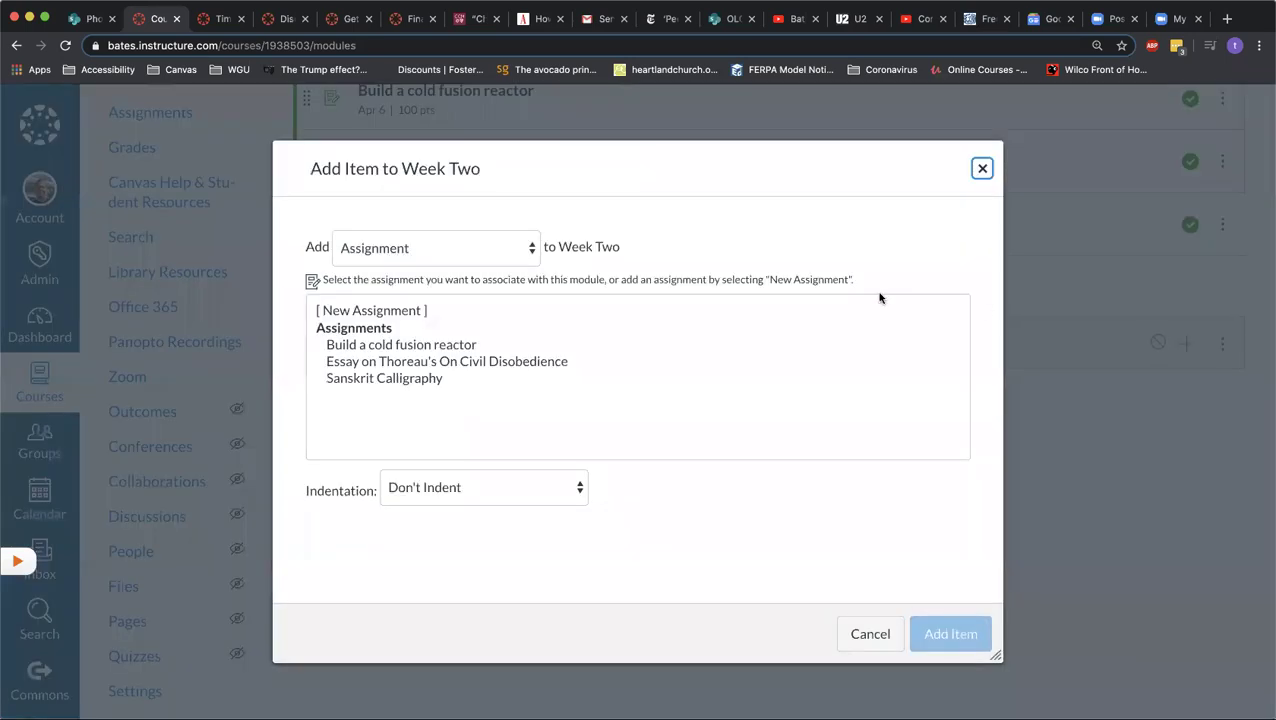
{"action": "left_click", "coordinate": [500, 246]}
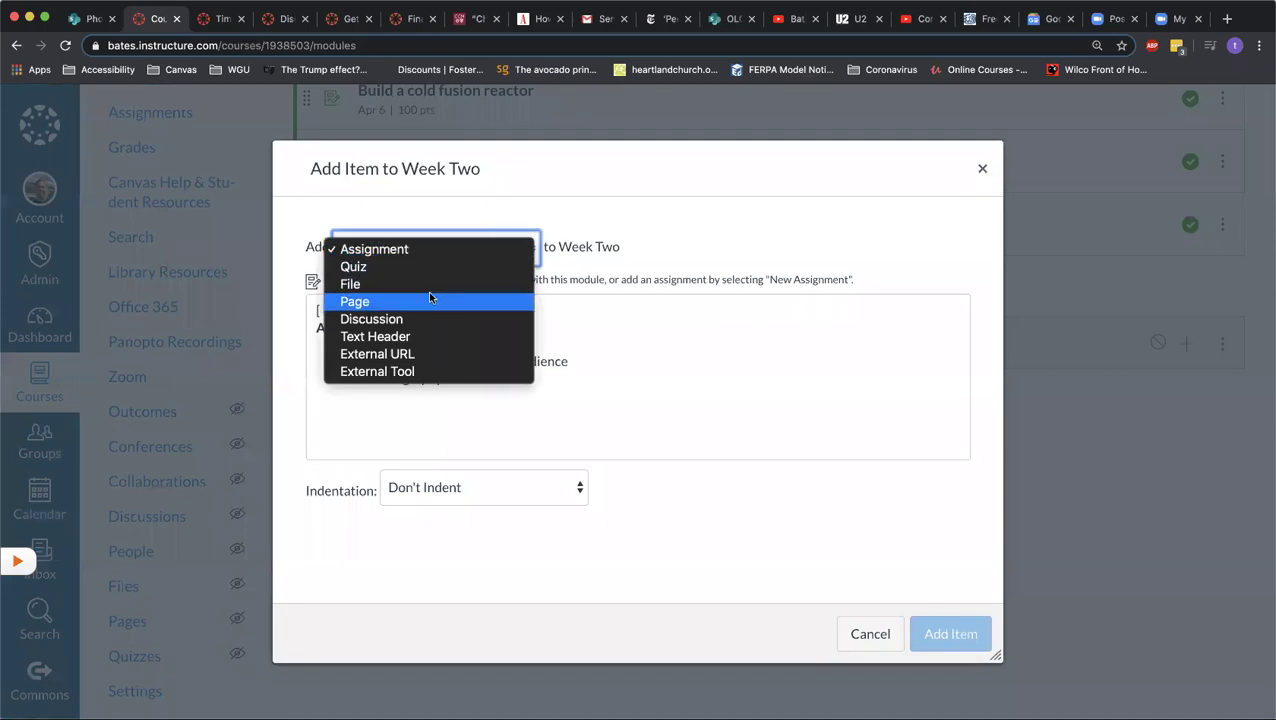
{"action": "left_click", "coordinate": [430, 301]}
{"action": "left_click", "coordinate": [498, 251]}
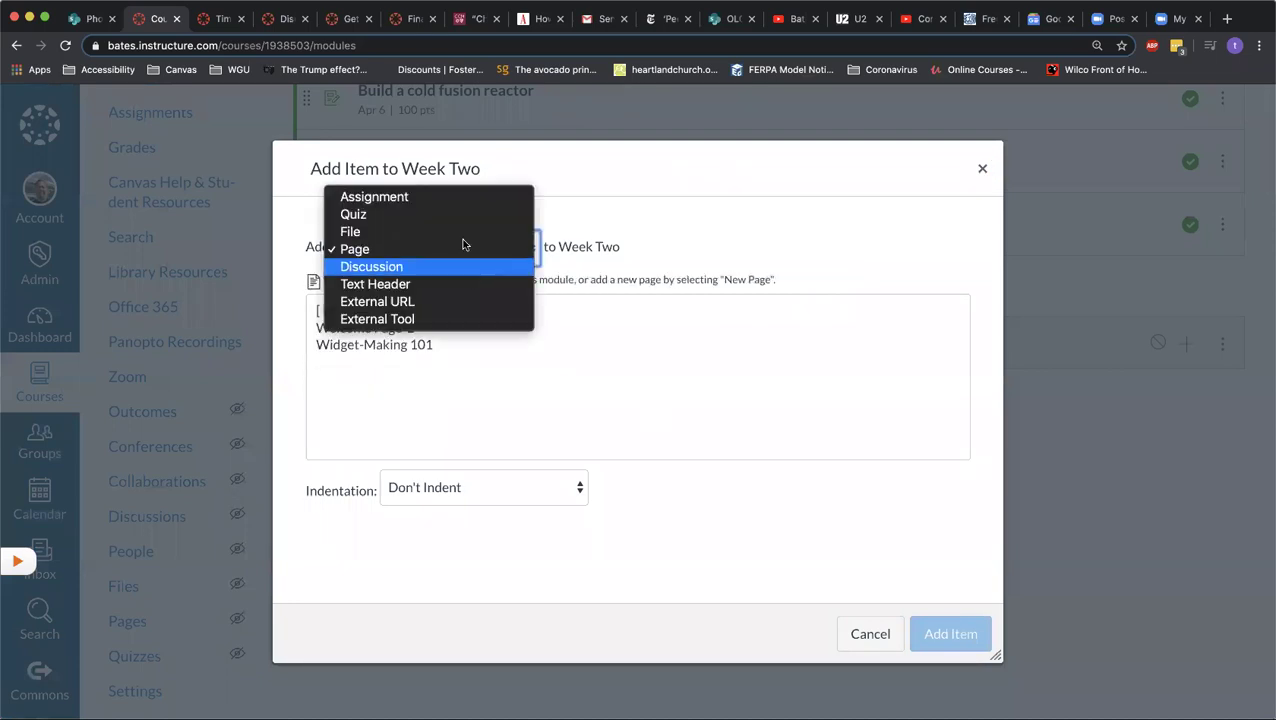
{"action": "left_click", "coordinate": [448, 200]}
{"action": "left_click", "coordinate": [469, 246]}
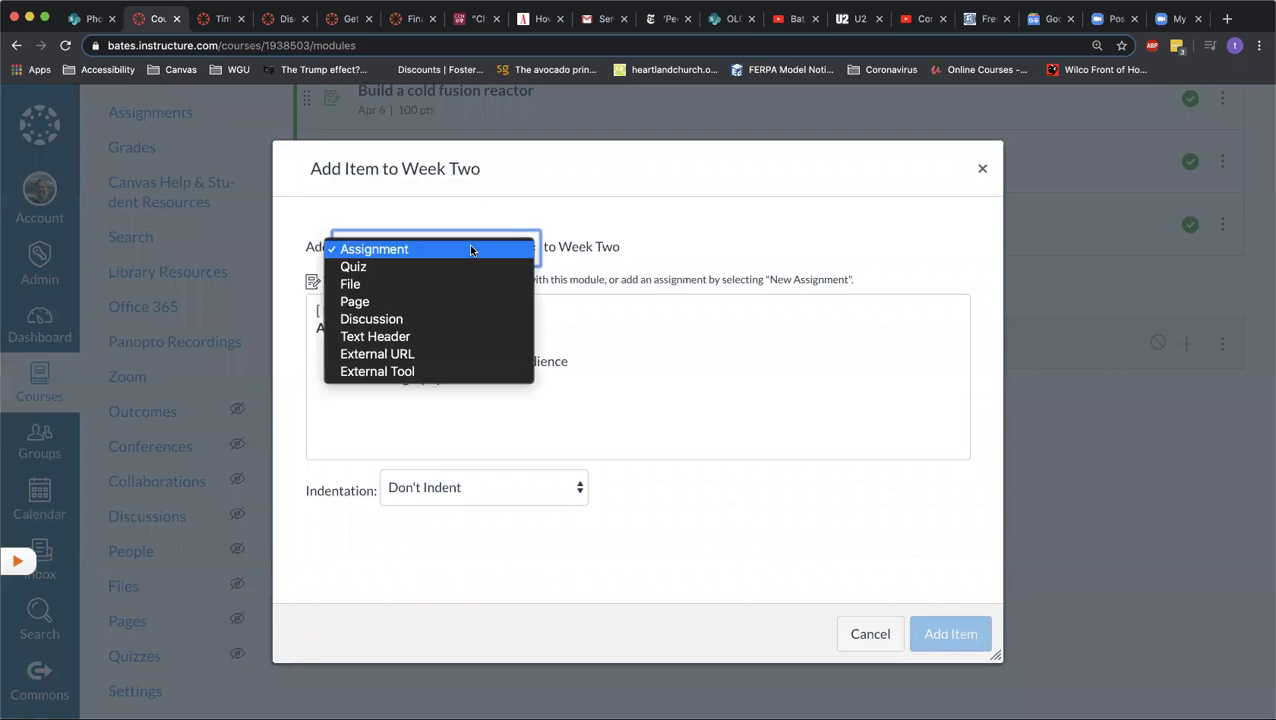
{"action": "left_click", "coordinate": [757, 306]}
{"action": "left_click", "coordinate": [866, 636]}
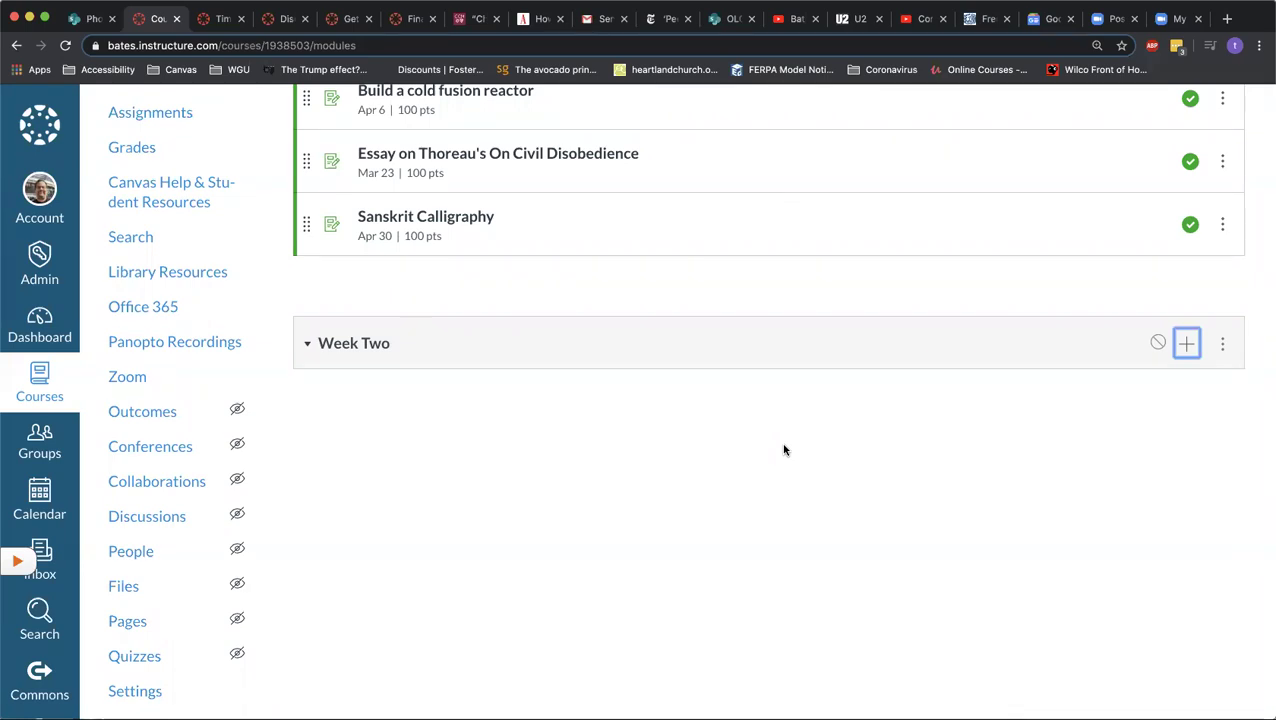
{"action": "left_click", "coordinate": [1185, 345]}
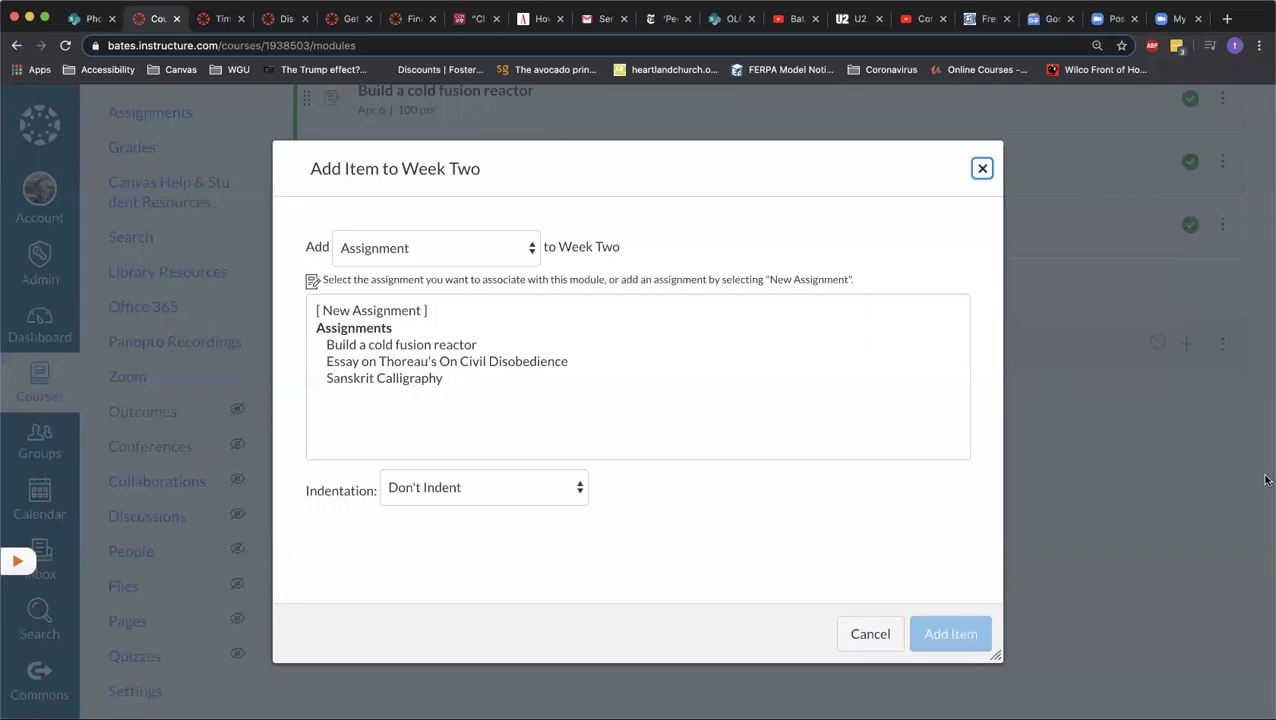
{"action": "left_click", "coordinate": [869, 632]}
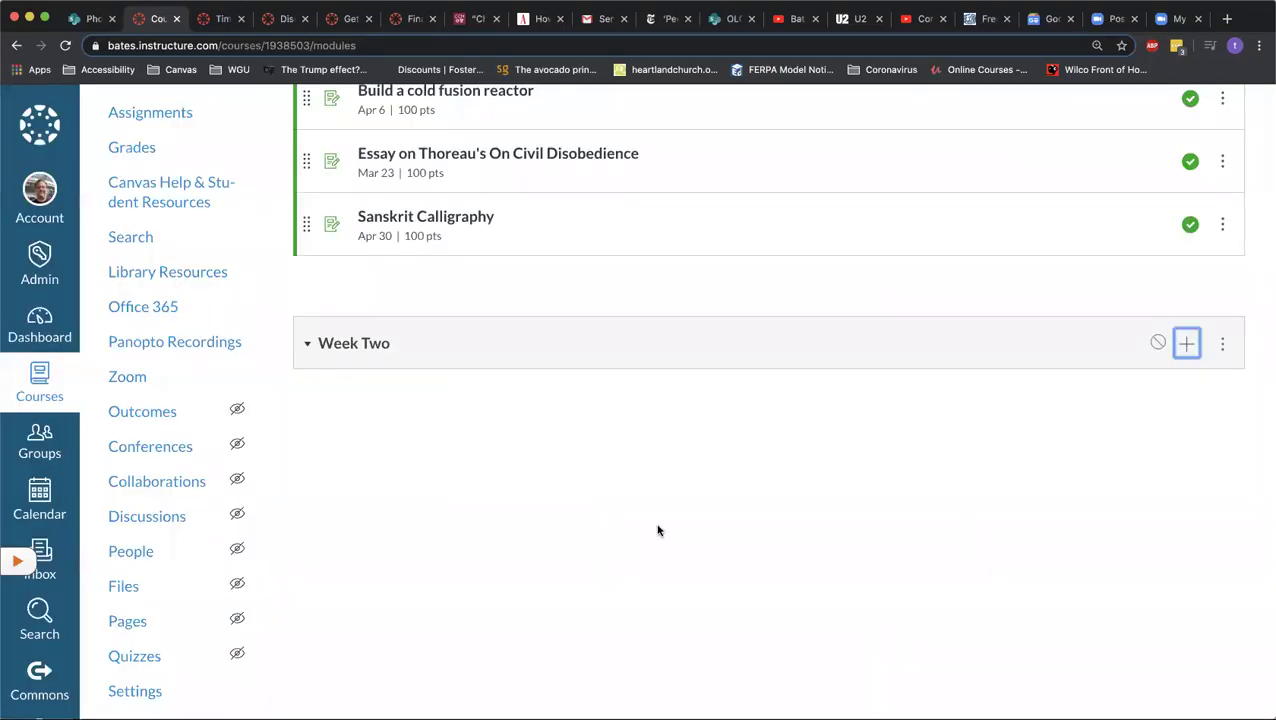
{"action": "scroll", "coordinate": [657, 530], "scroll_direction": "up", "scroll_amount": 3}
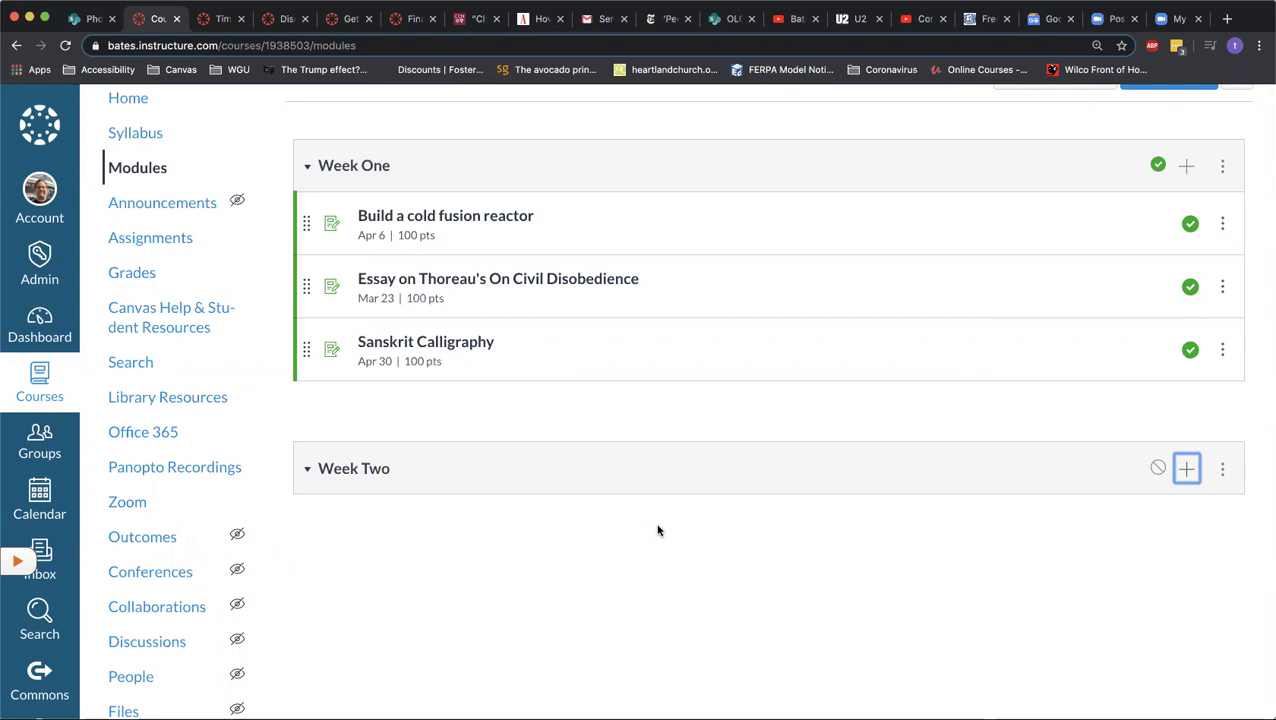
{"action": "scroll", "coordinate": [658, 530], "scroll_direction": "down", "scroll_amount": 3}
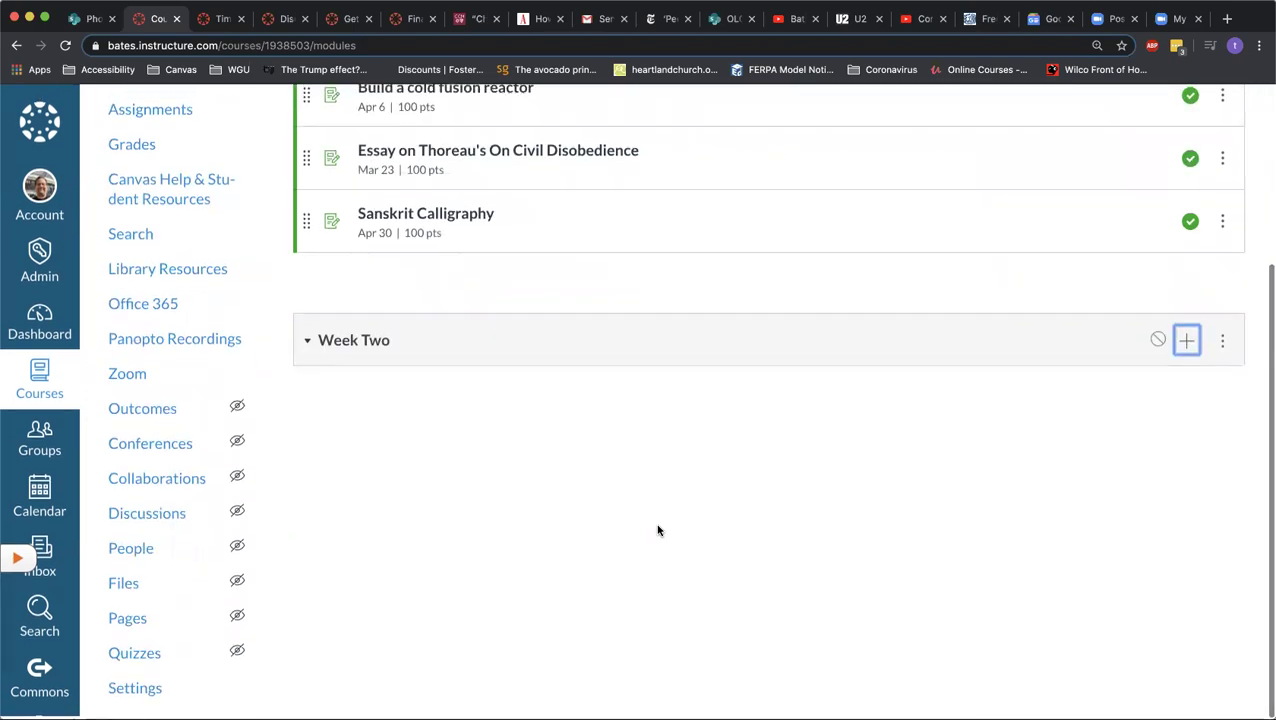
Step: Upload the image shutterstock_1675920082.jpg from Downloads to the course files
{"action": "left_click", "coordinate": [125, 588]}
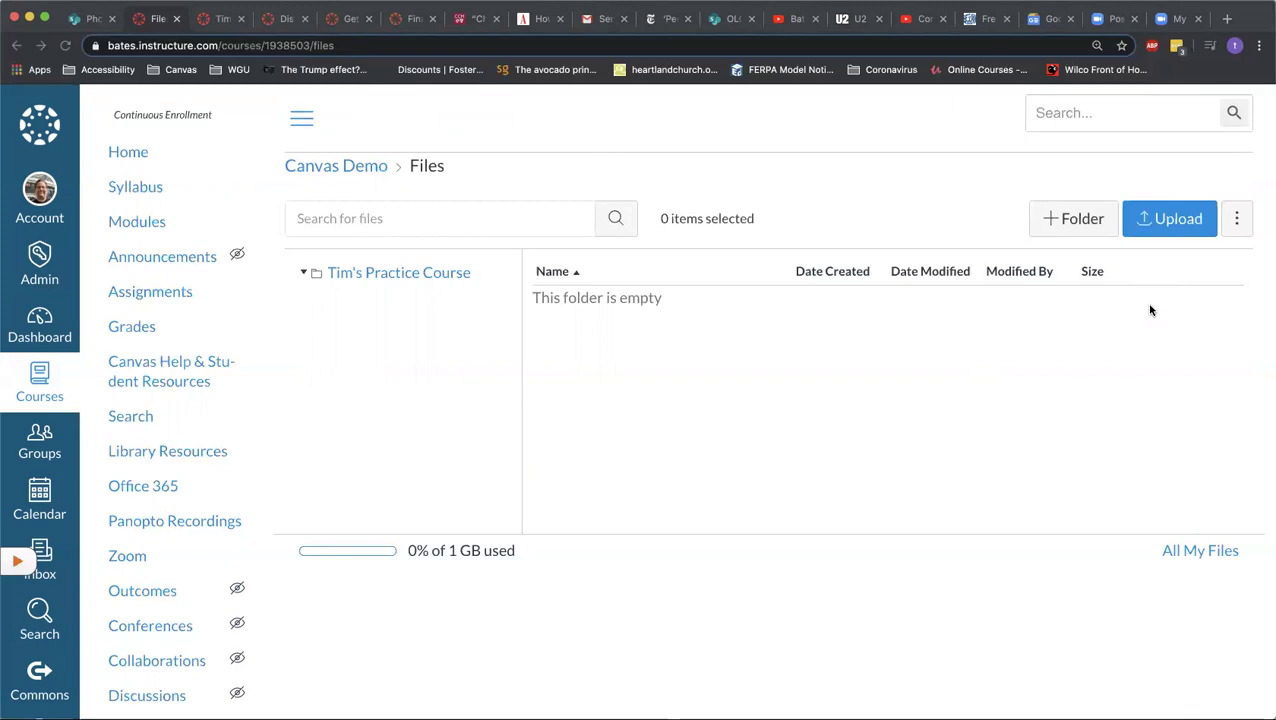
{"action": "left_click", "coordinate": [1163, 224]}
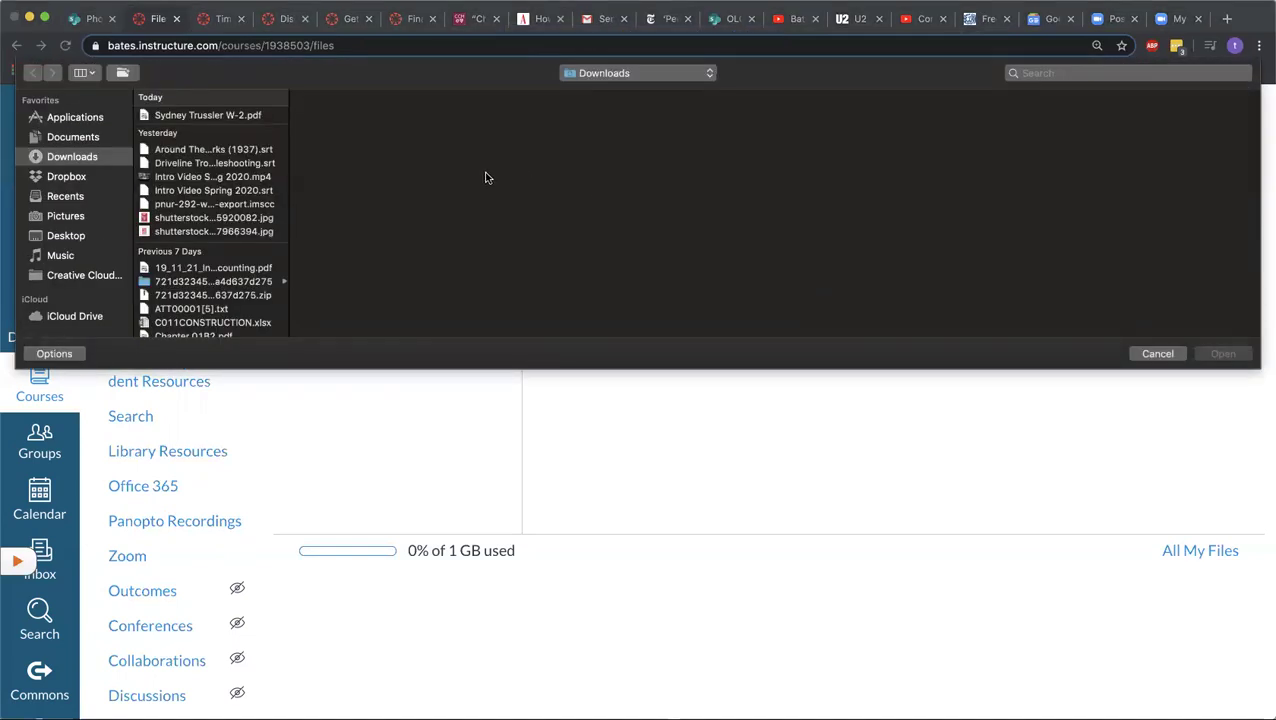
{"action": "left_click", "coordinate": [253, 218]}
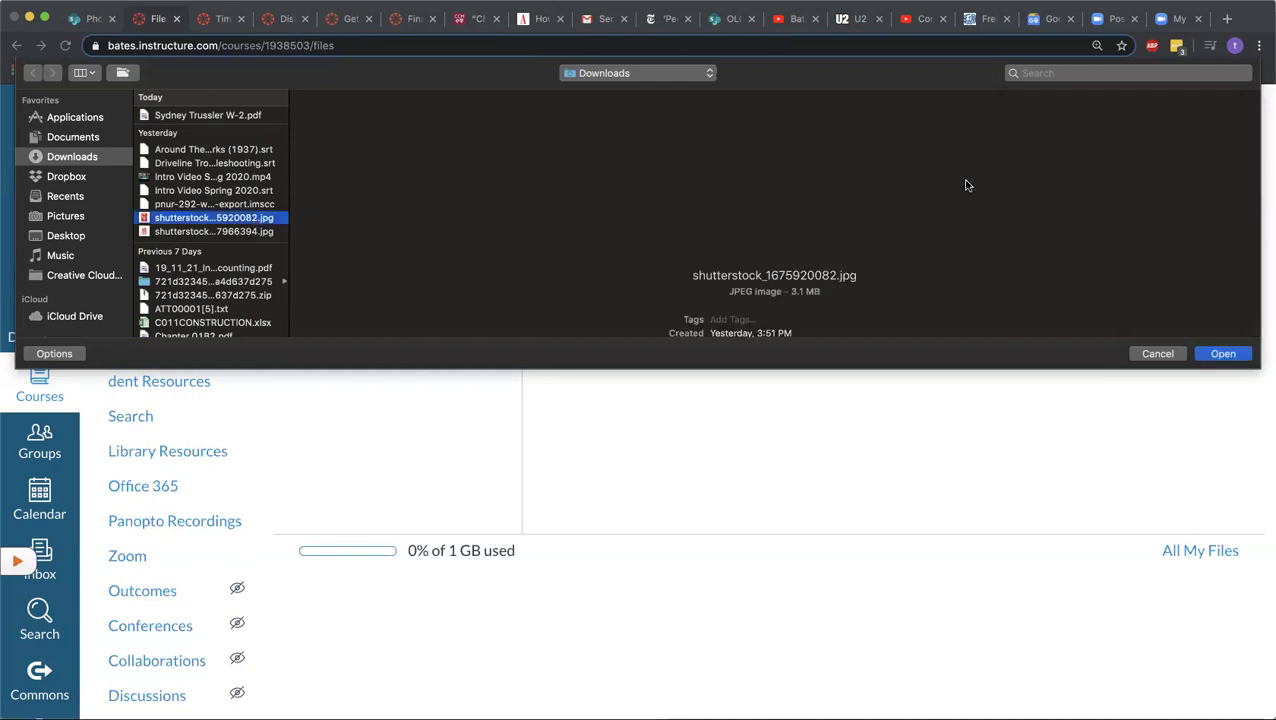
{"action": "left_click", "coordinate": [1226, 356]}
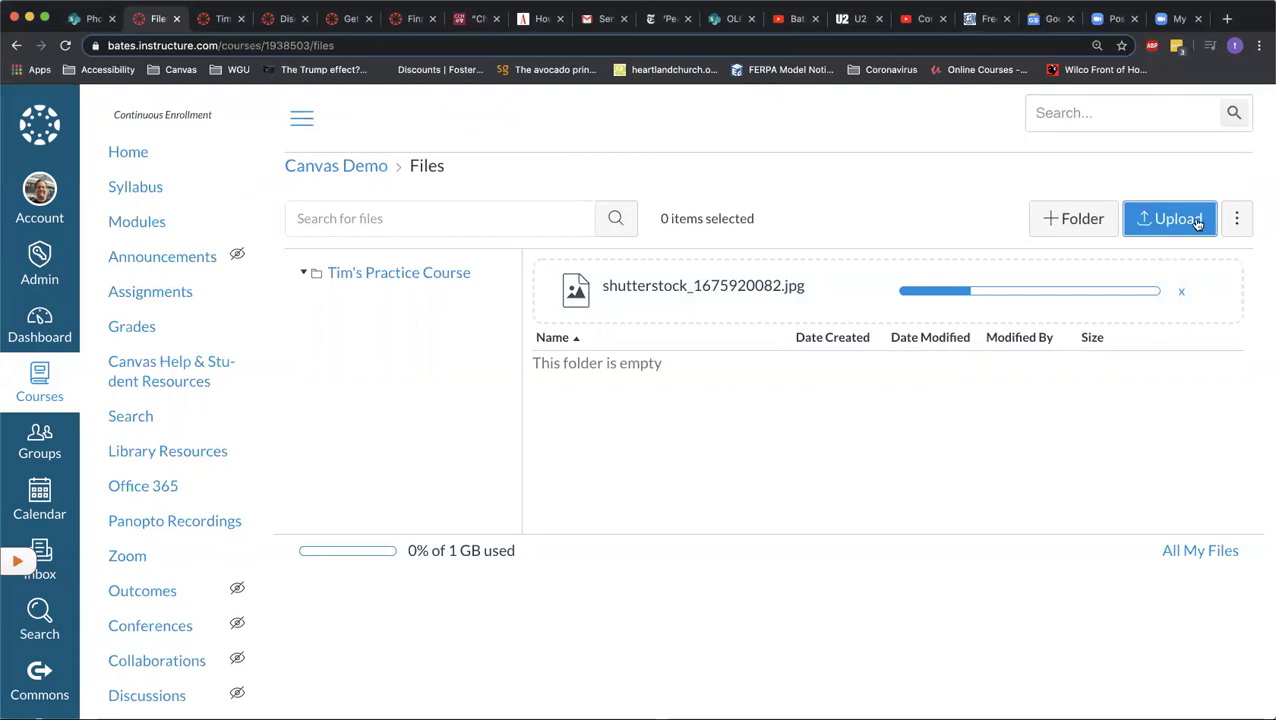
Step: Upload Chapter 01B2.pdf from Downloads to the course files
{"action": "left_click", "coordinate": [1198, 222]}
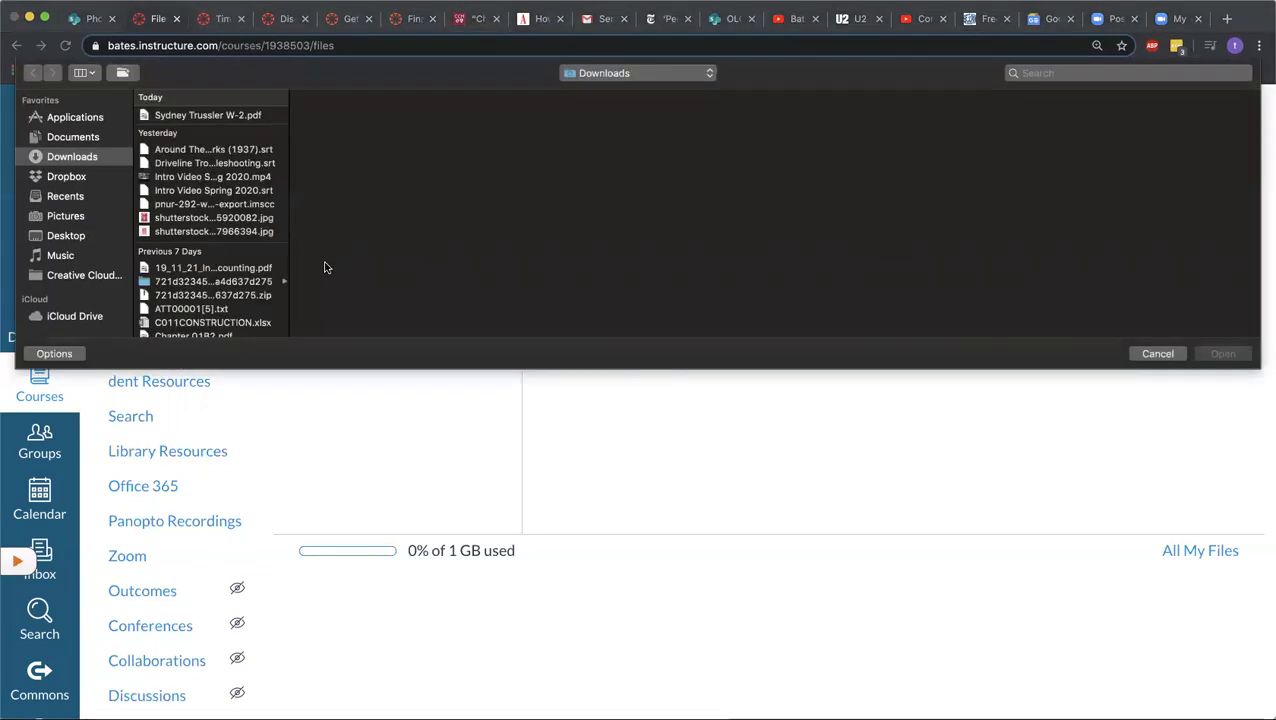
{"action": "scroll", "coordinate": [234, 245], "scroll_direction": "down", "scroll_amount": 5}
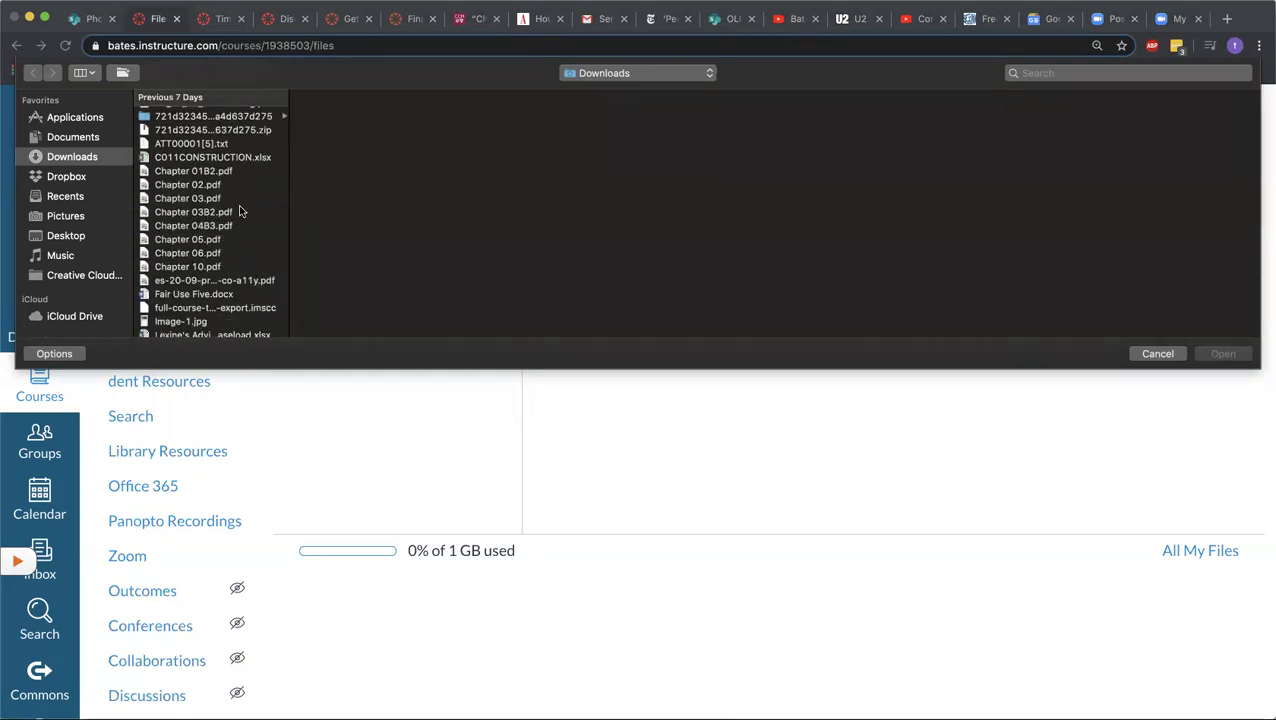
{"action": "left_click", "coordinate": [211, 213]}
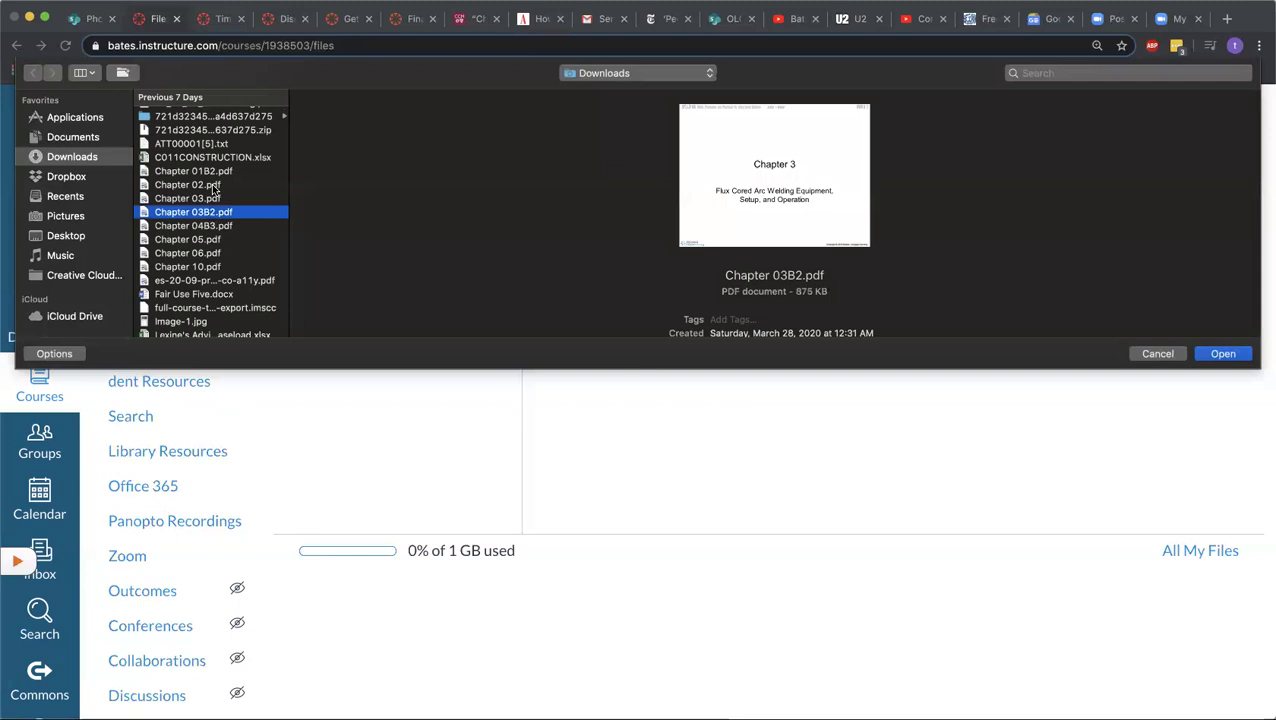
{"action": "left_click", "coordinate": [195, 172]}
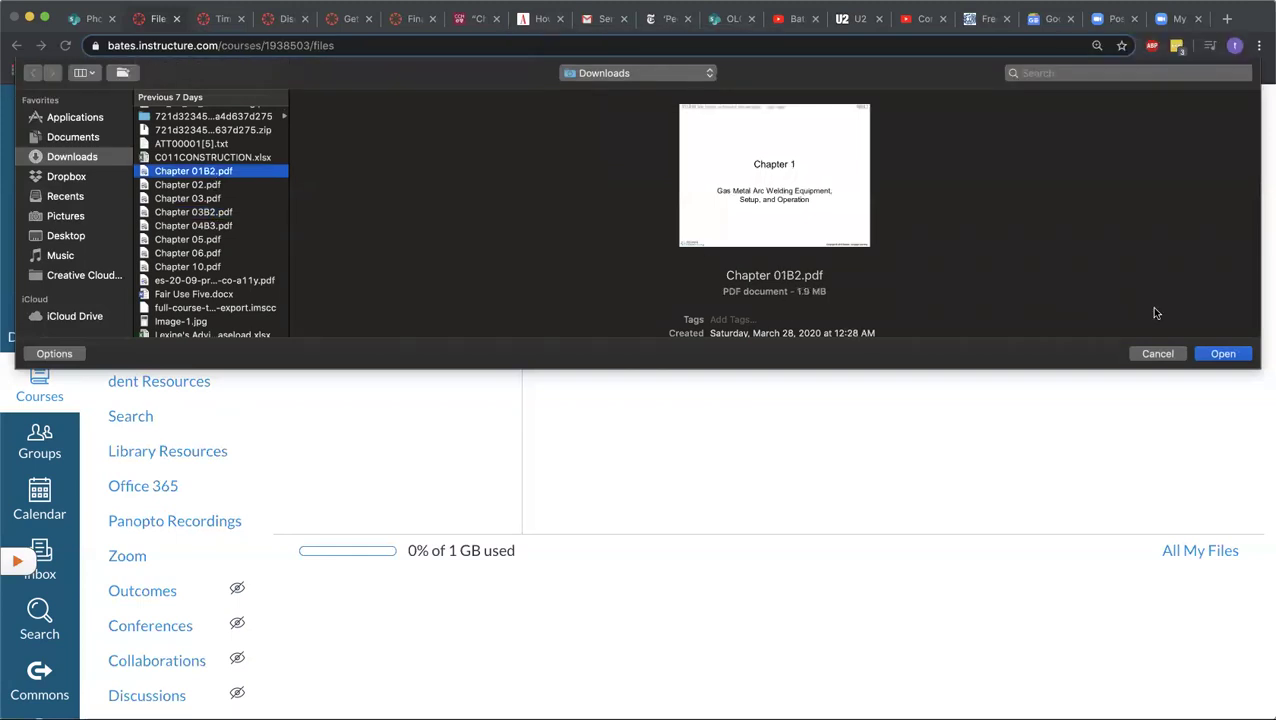
{"action": "left_click", "coordinate": [1222, 355]}
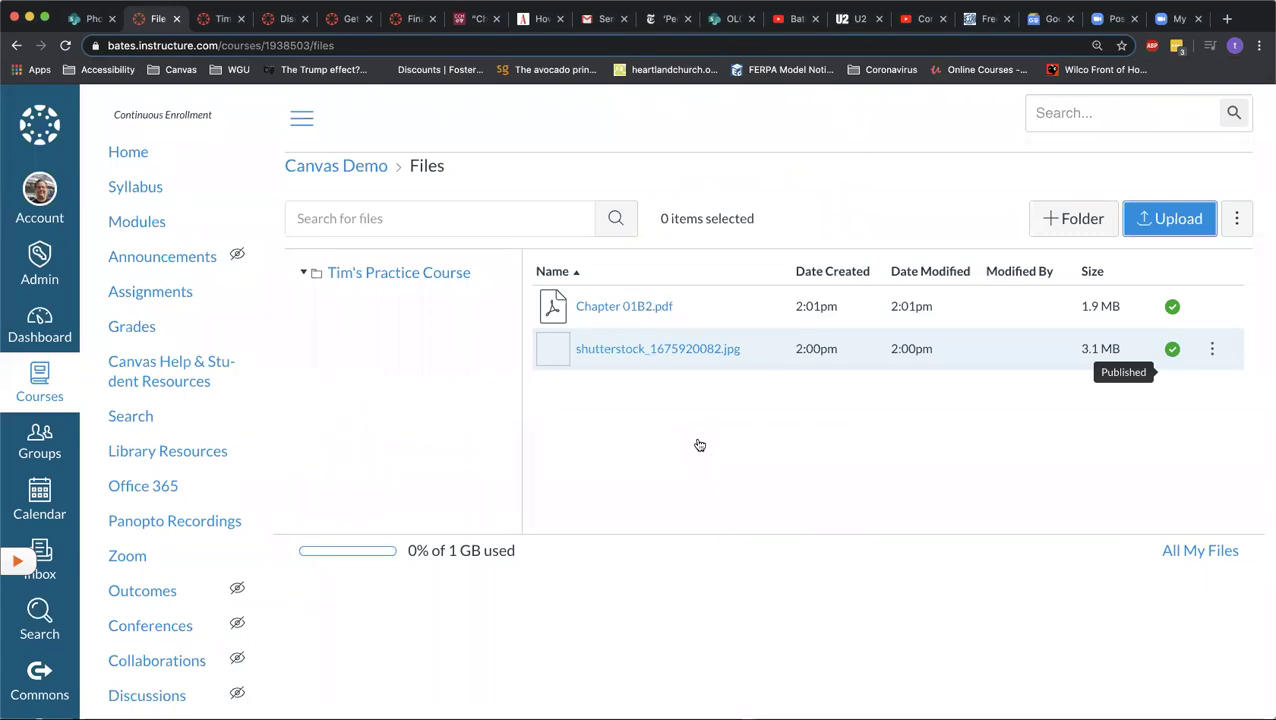
Step: Upload the image shutterstock_1677966394.jpg from Downloads to the course files
{"action": "left_click", "coordinate": [1158, 226]}
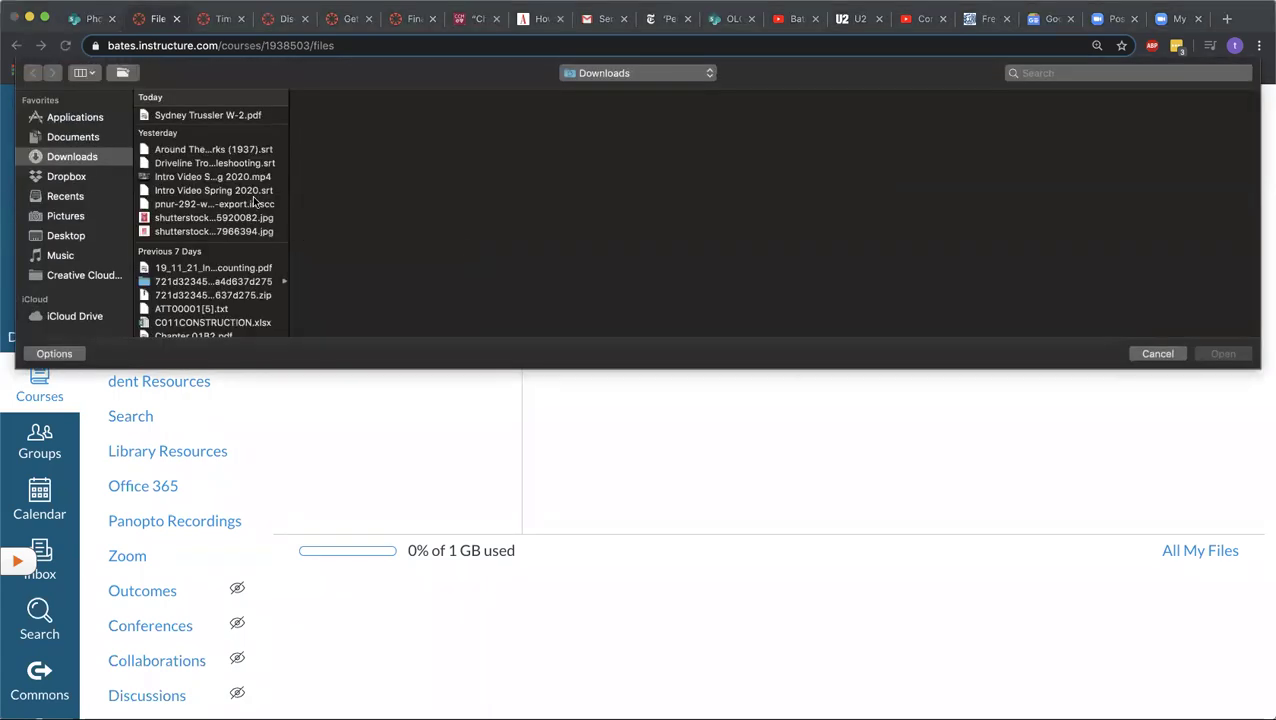
{"action": "left_click", "coordinate": [207, 232]}
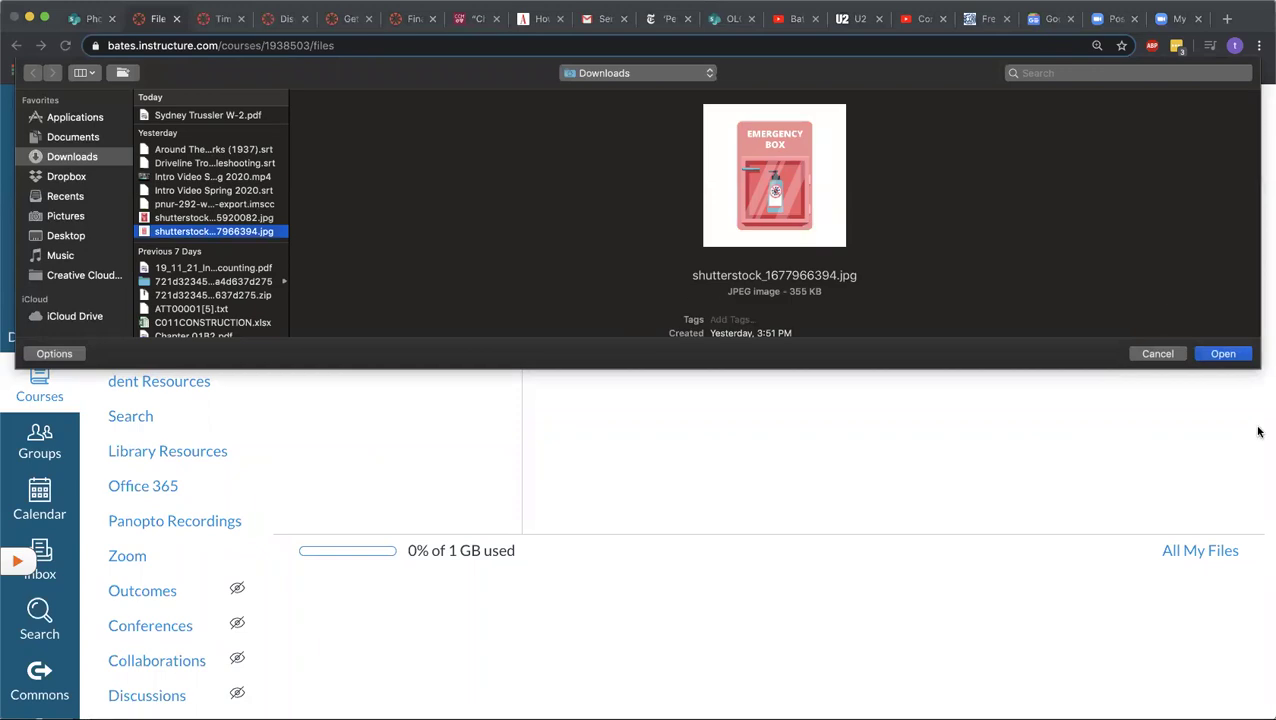
{"action": "left_click", "coordinate": [1222, 353]}
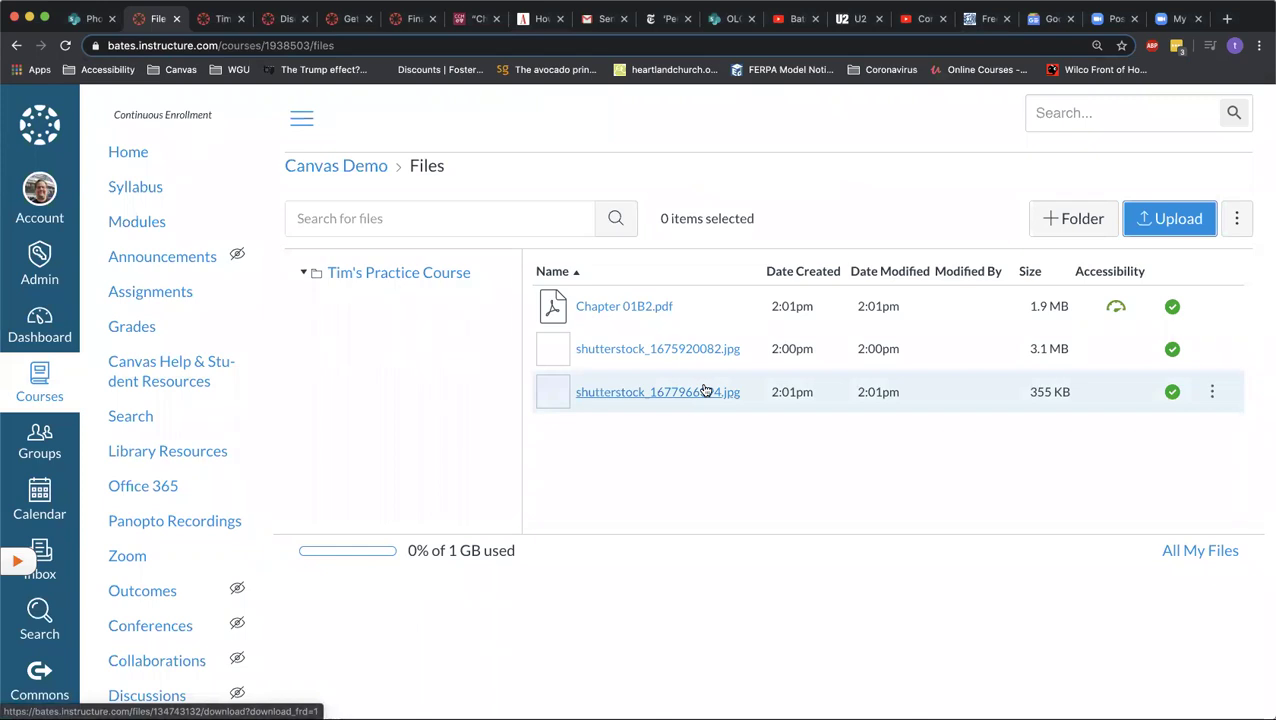
Step: Create a folder named Pictures in the course files
{"action": "left_click", "coordinate": [1072, 220]}
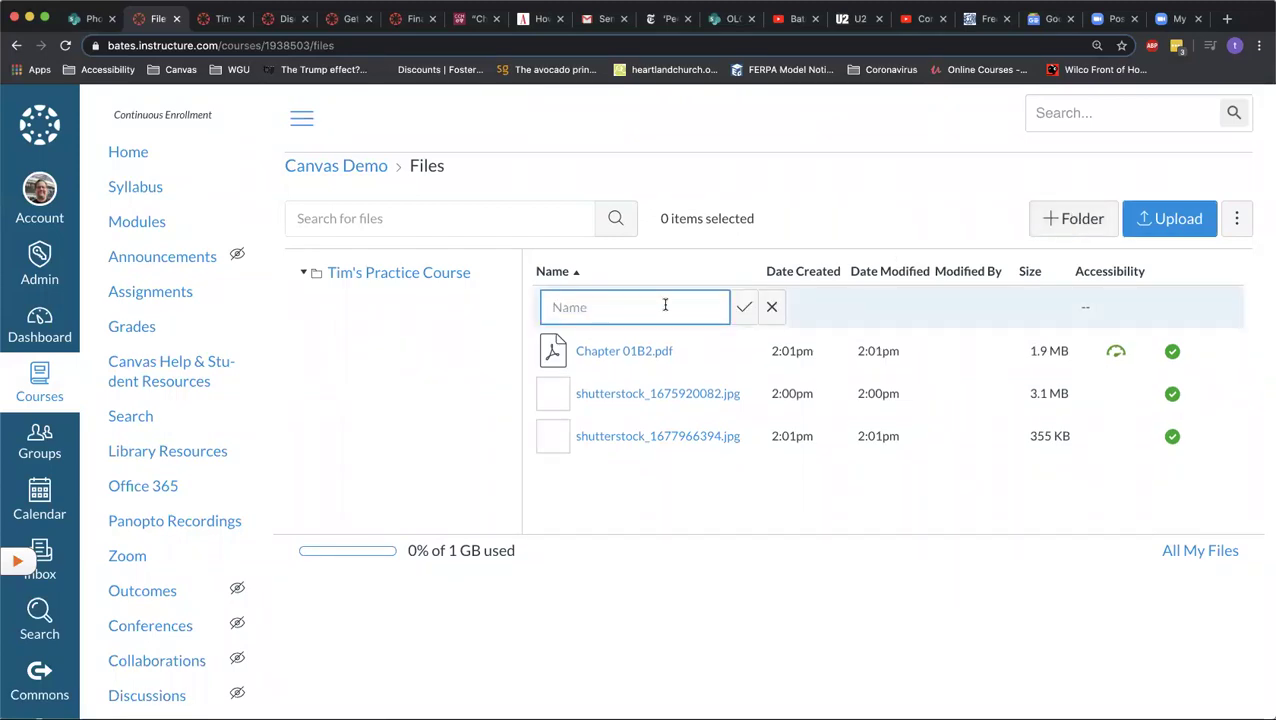
{"action": "type", "text": "Pictures"}
{"action": "key", "text": "Return"}
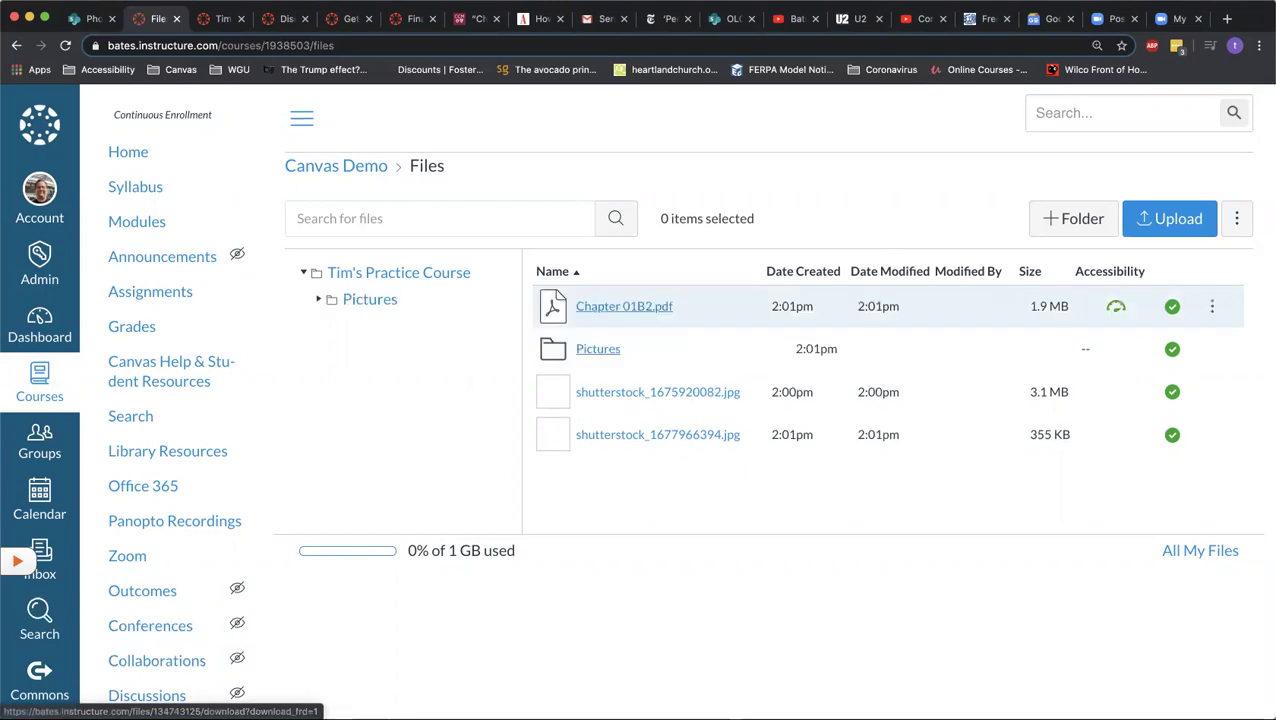
Step: Move the images shutterstock_1675920082.jpg and shutterstock_1677966394.jpg into the Pictures folder
{"action": "left_click_drag", "start_coordinate": [628, 399], "coordinate": [604, 352]}
{"action": "left_click_drag", "start_coordinate": [640, 397], "coordinate": [600, 352]}
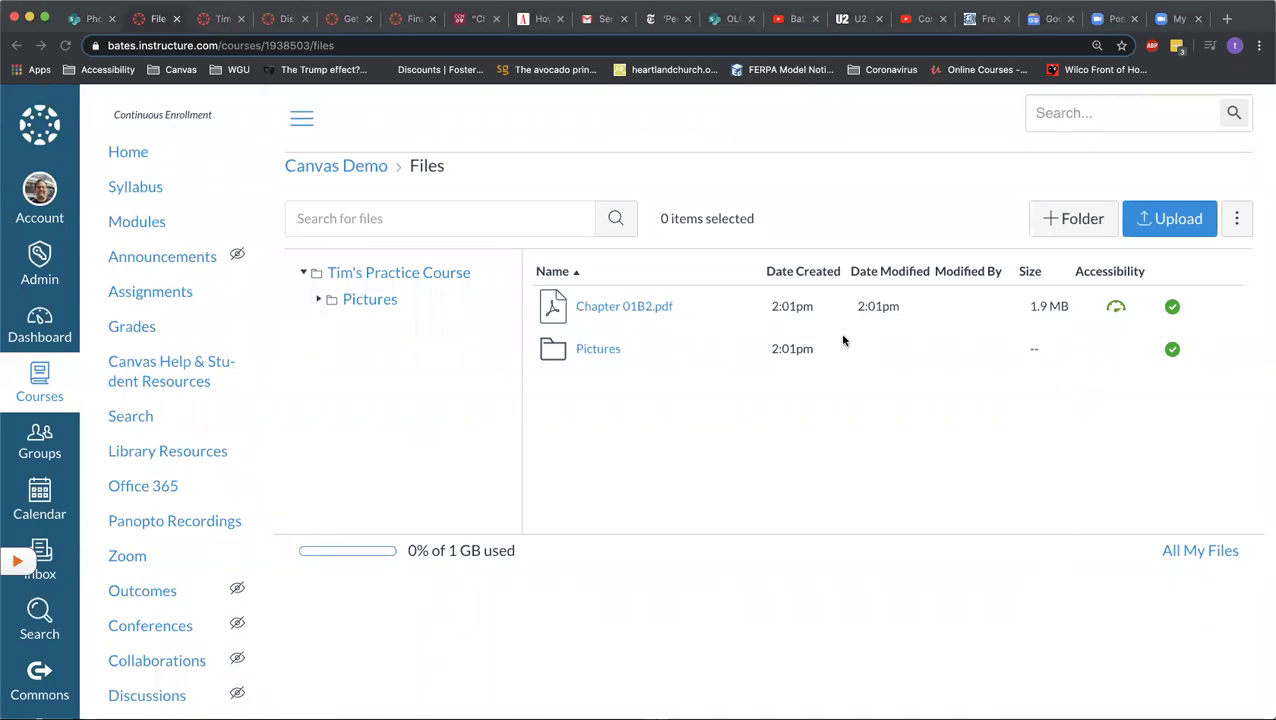
Step: Examine the actions available for Chapter 01B2.pdf in the course files
{"action": "mouse_move", "coordinate": [1070, 304]}
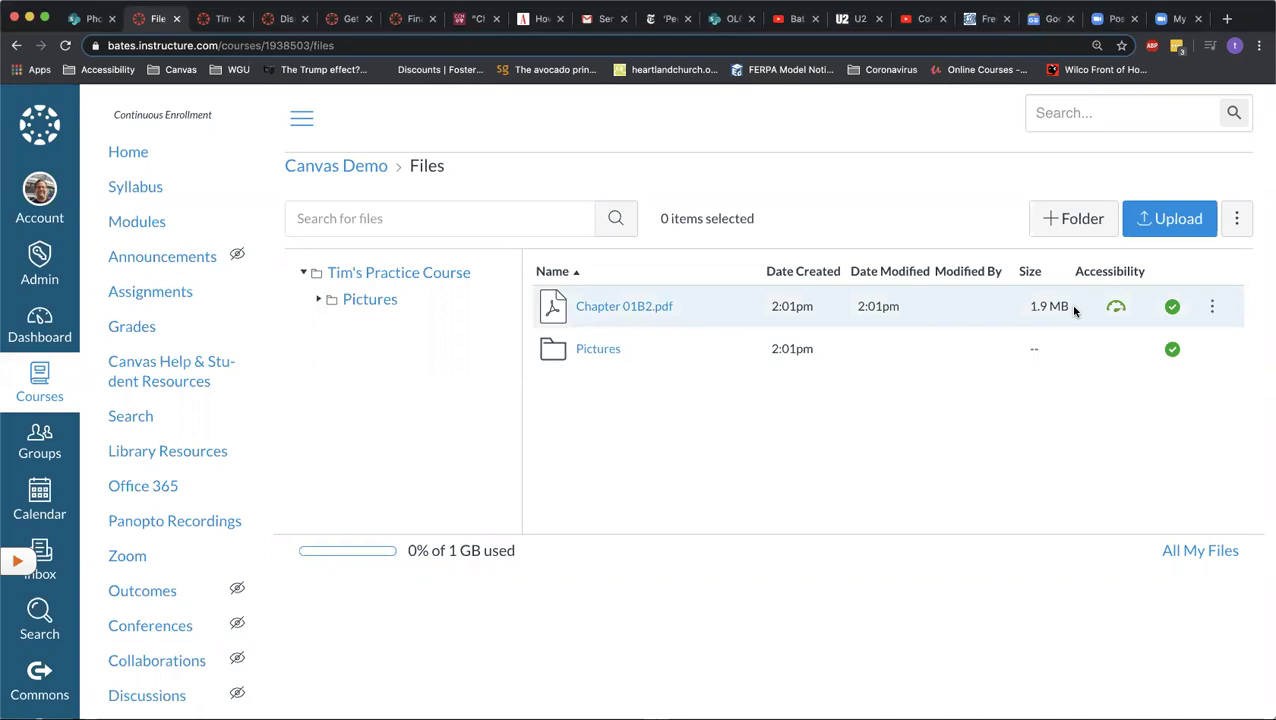
{"action": "left_click", "coordinate": [1212, 308]}
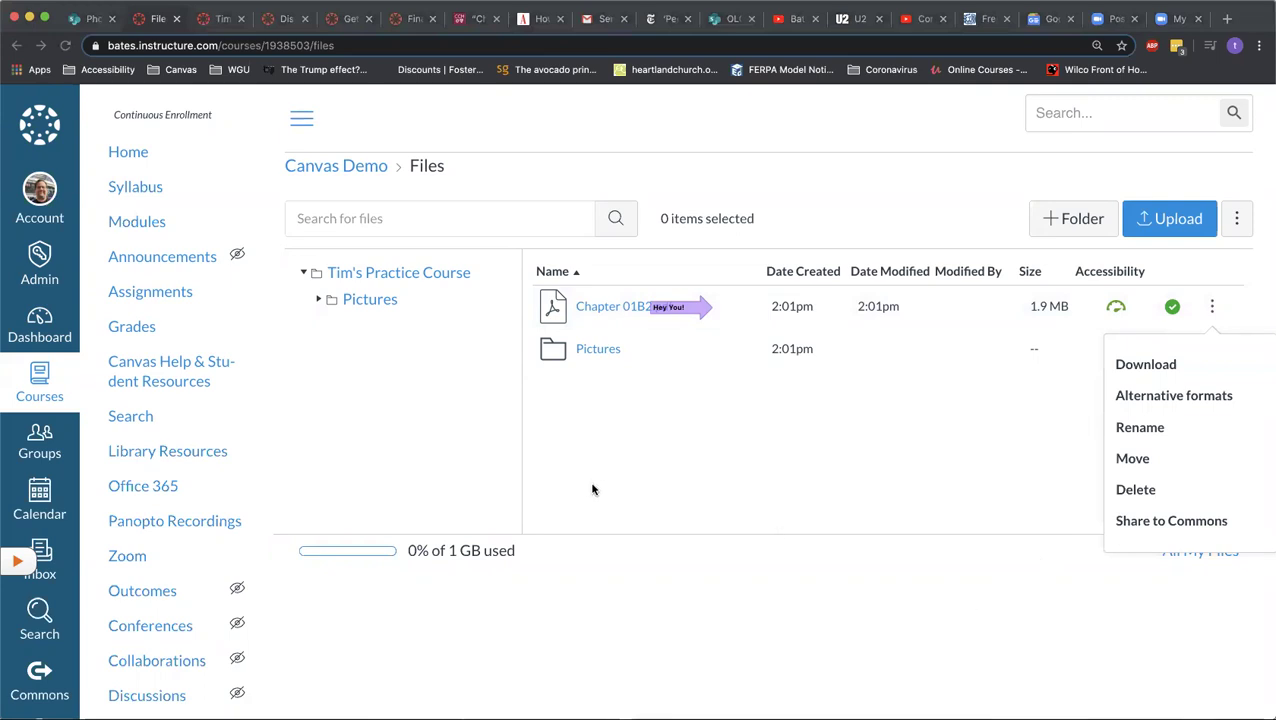
{"action": "left_click", "coordinate": [1212, 308]}
{"action": "left_click", "coordinate": [1212, 308]}
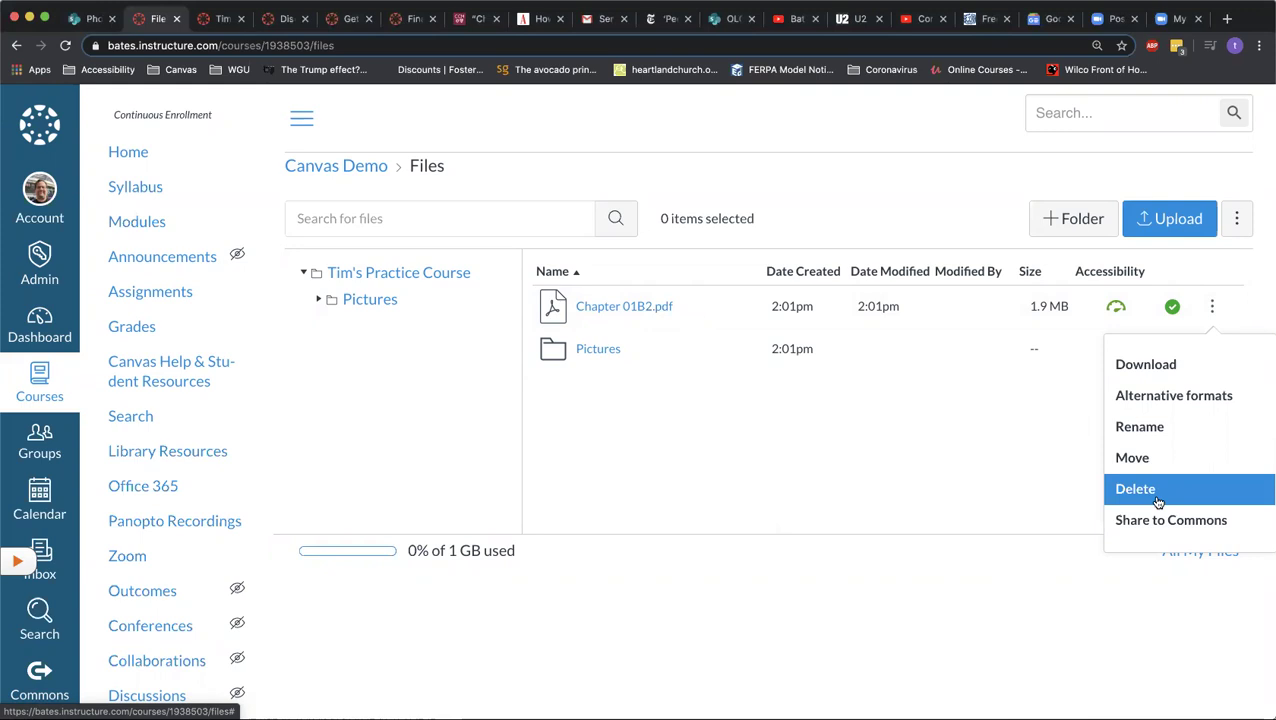
{"action": "left_click", "coordinate": [1038, 420]}
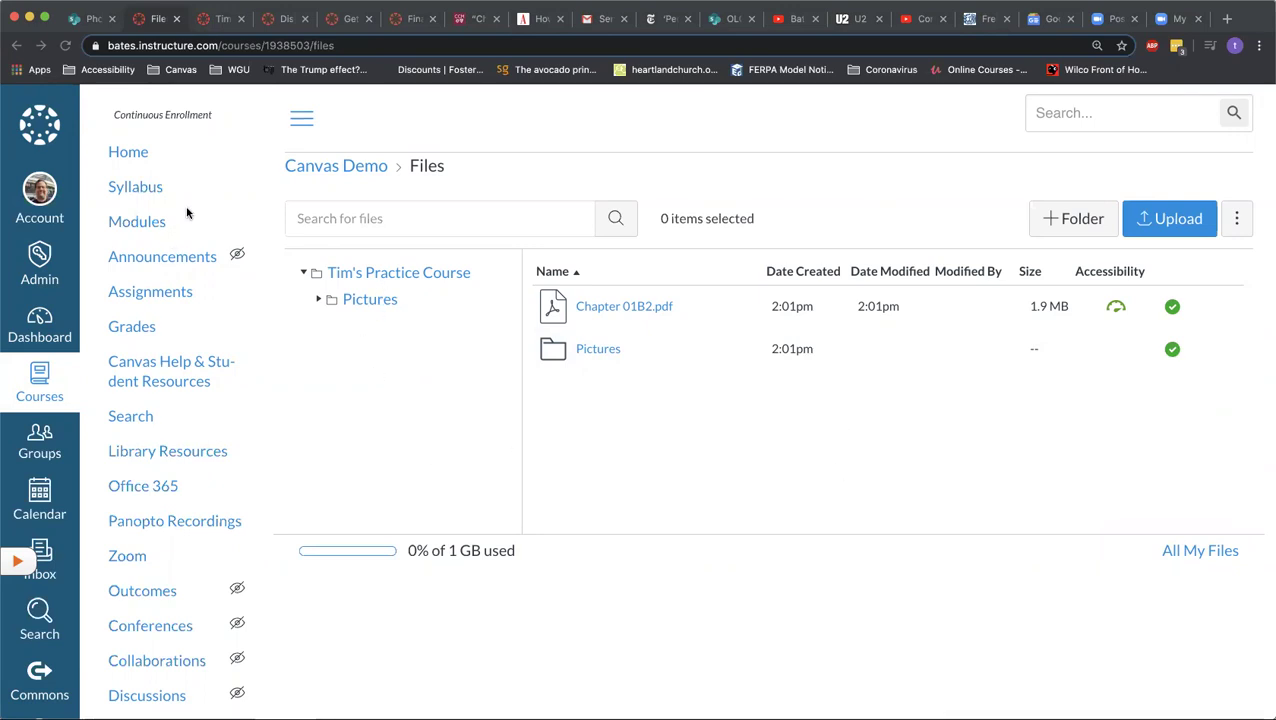
Step: Go to the course's Pages area, look over the Widget-Making 101 front page, and open the list of all pages
{"action": "scroll", "coordinate": [302, 450], "scroll_direction": "up", "scroll_amount": 1}
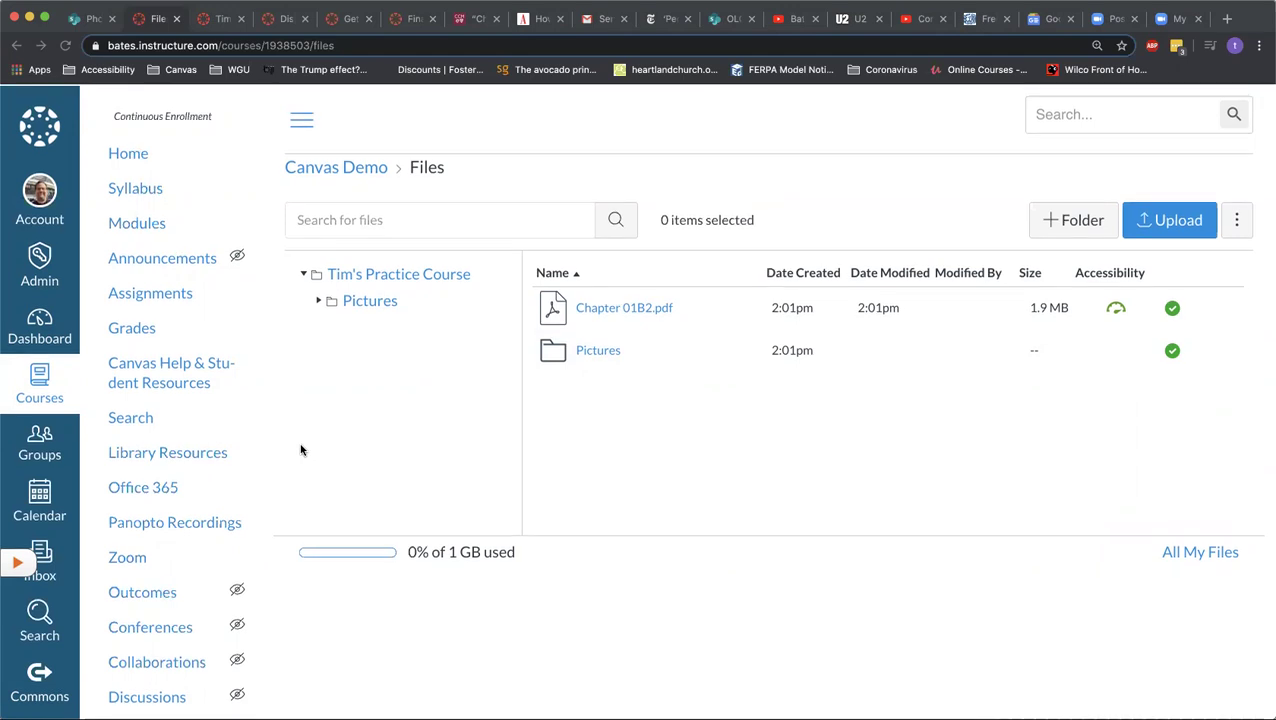
{"action": "scroll", "coordinate": [300, 450], "scroll_direction": "down", "scroll_amount": 4}
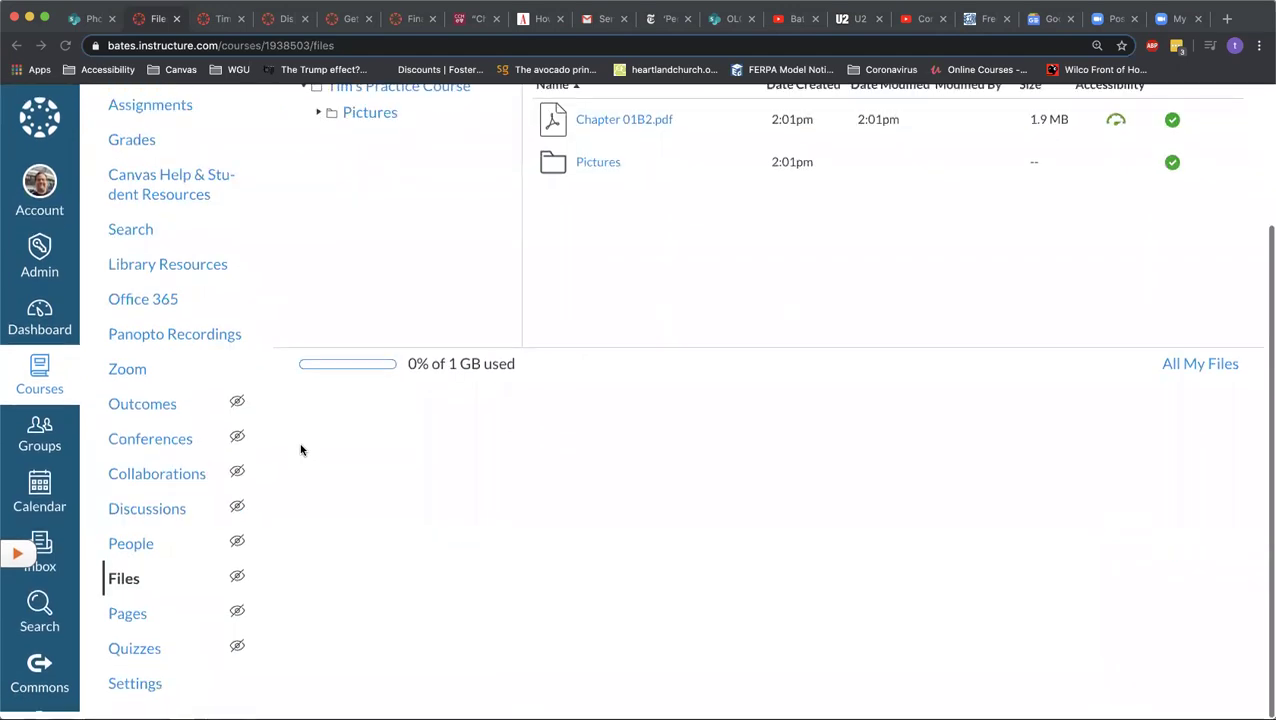
{"action": "left_click", "coordinate": [128, 624]}
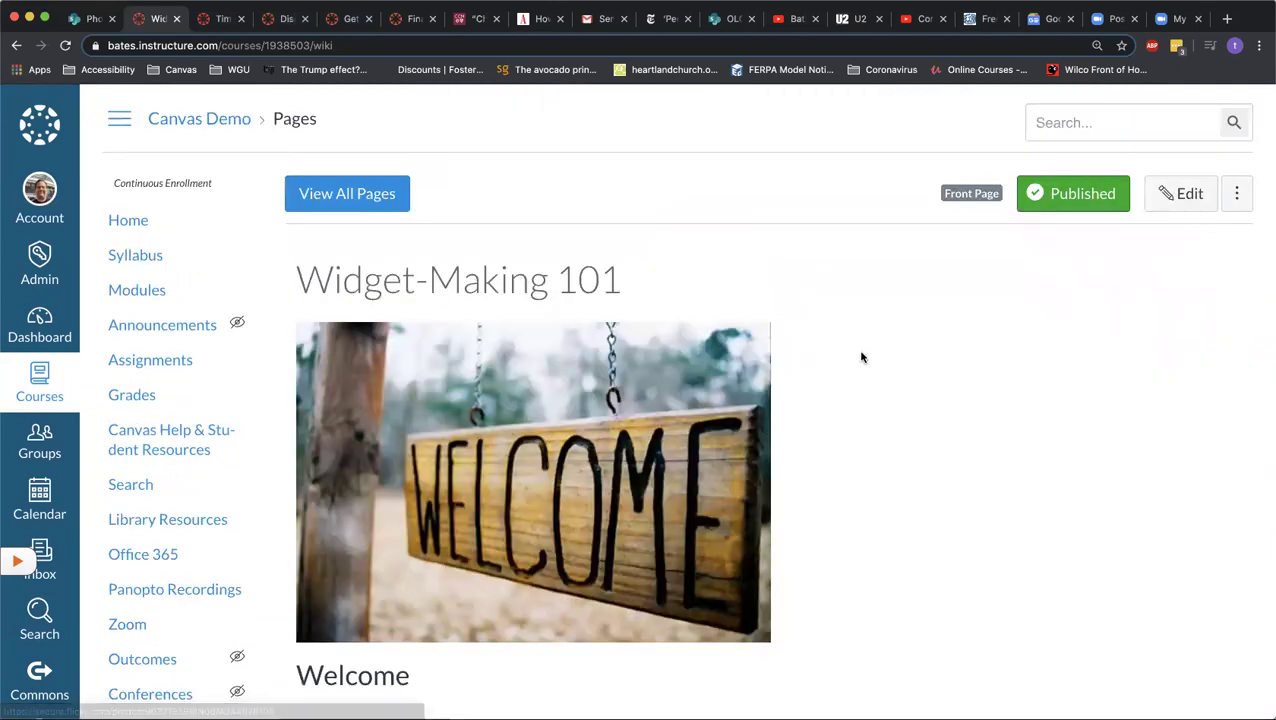
{"action": "scroll", "coordinate": [540, 417], "scroll_direction": "down", "scroll_amount": 1}
{"action": "scroll", "coordinate": [538, 417], "scroll_direction": "down", "scroll_amount": 5}
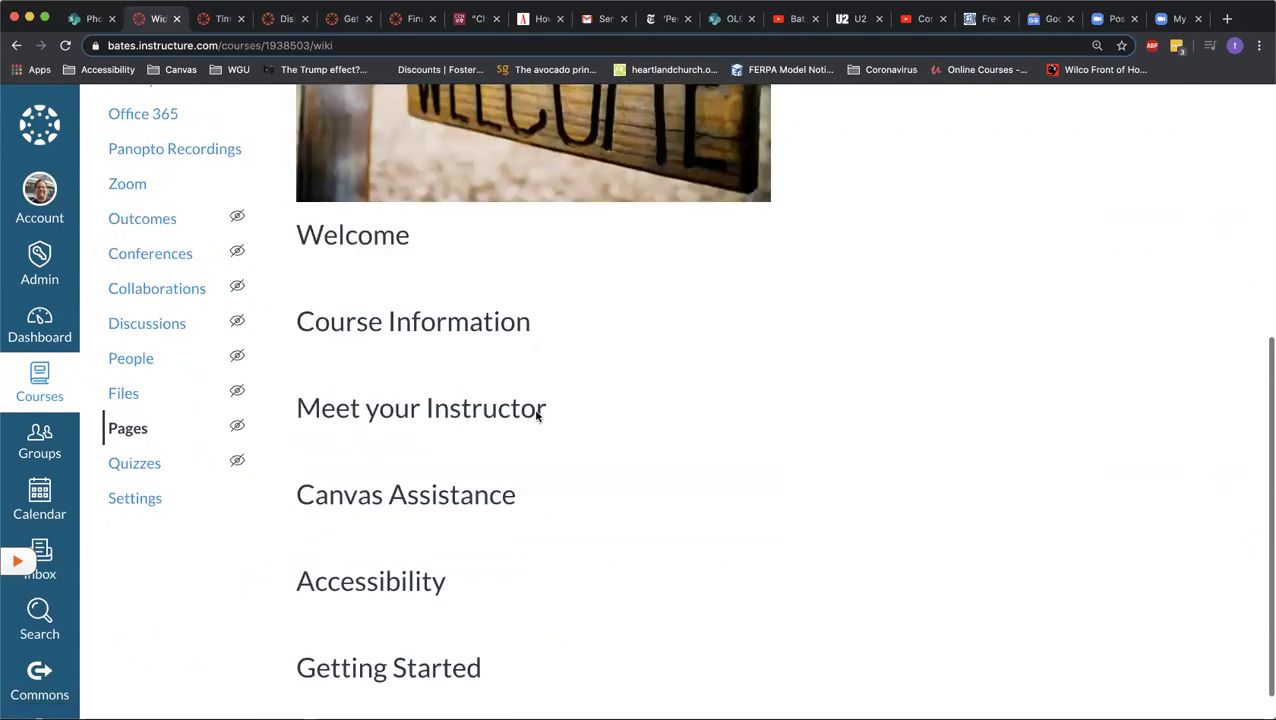
{"action": "scroll", "coordinate": [536, 416], "scroll_direction": "up", "scroll_amount": 4}
{"action": "scroll", "coordinate": [536, 416], "scroll_direction": "up", "scroll_amount": 3}
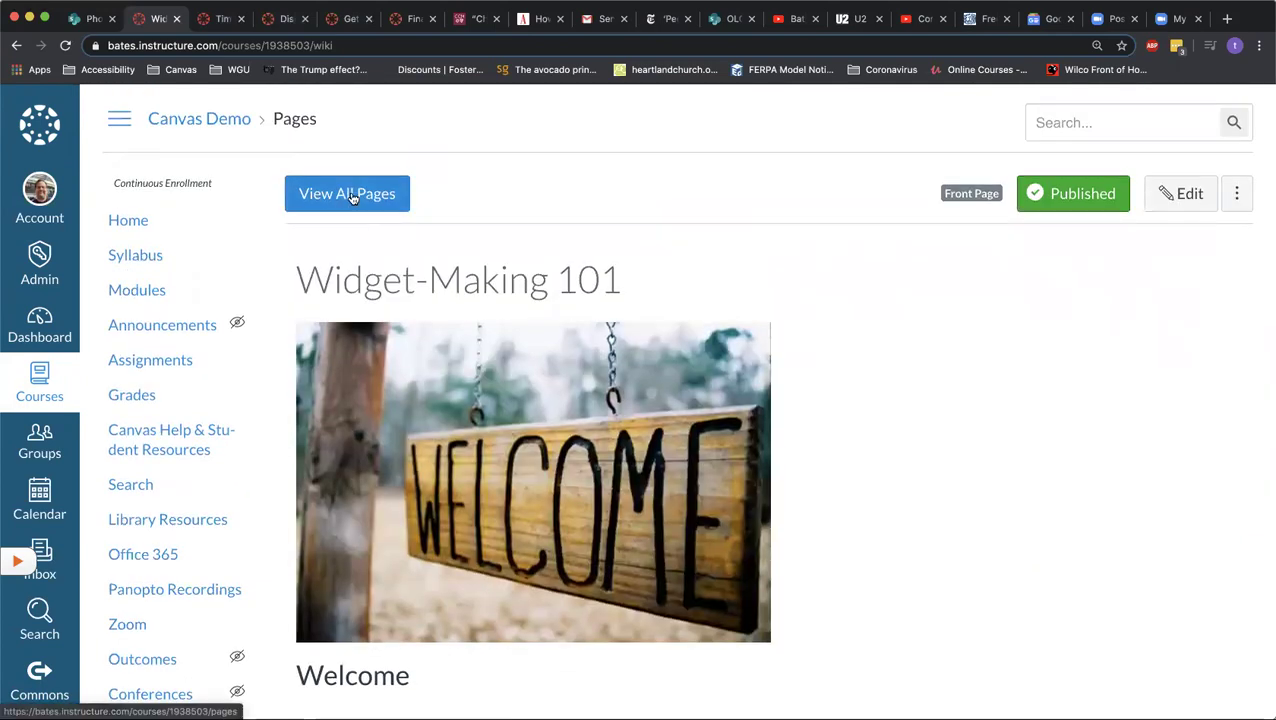
{"action": "left_click", "coordinate": [350, 197]}
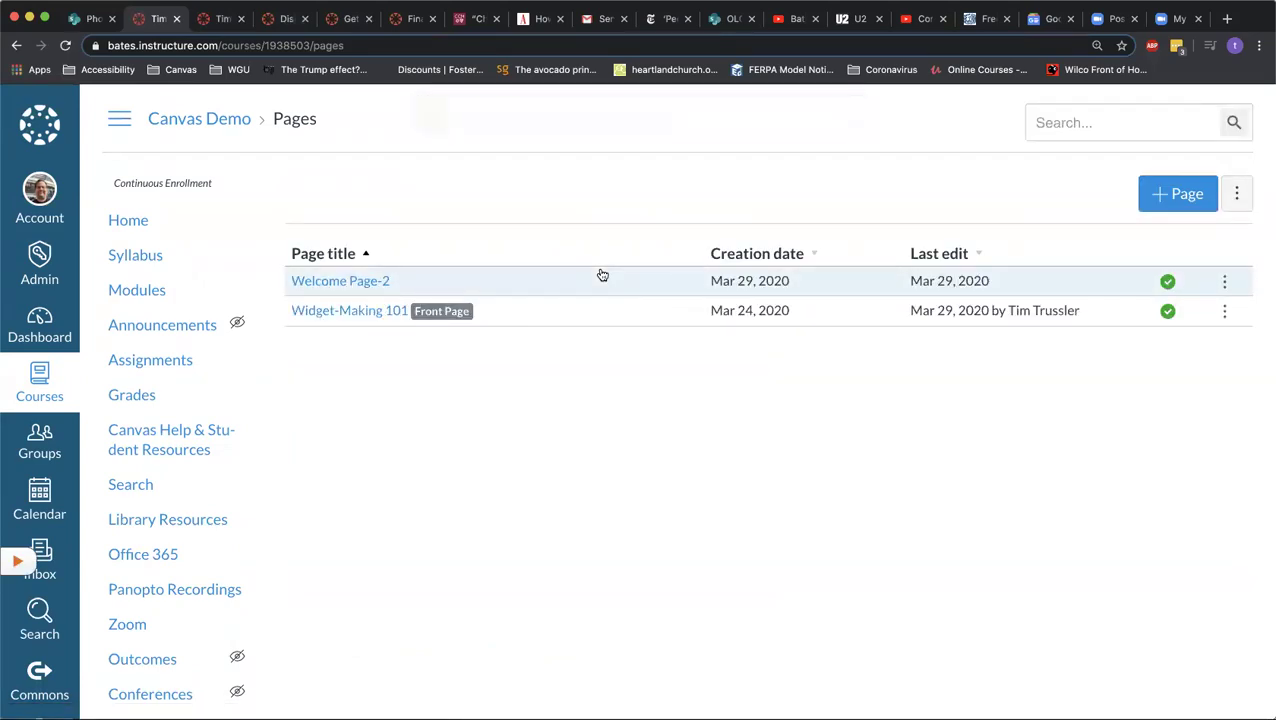
Step: Start a new course page with the title Workplace Safety
{"action": "left_click", "coordinate": [1176, 203]}
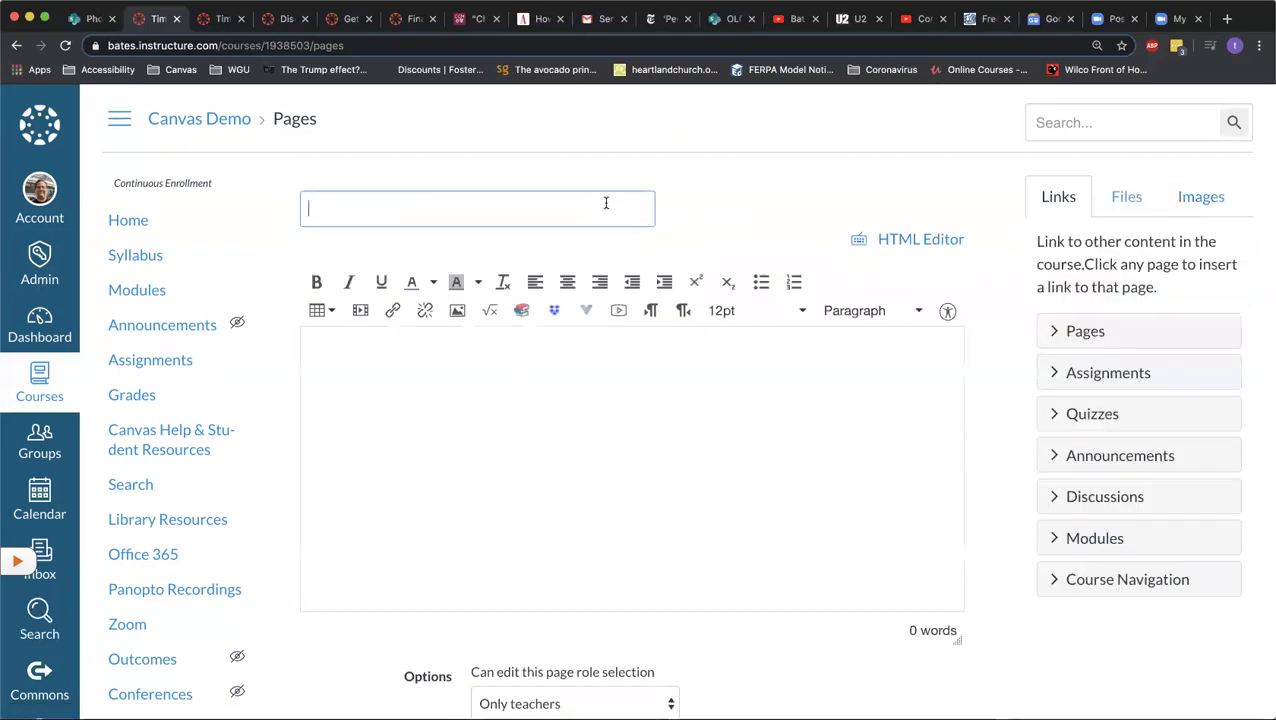
{"action": "left_click", "coordinate": [603, 206]}
{"action": "left_click", "coordinate": [714, 219]}
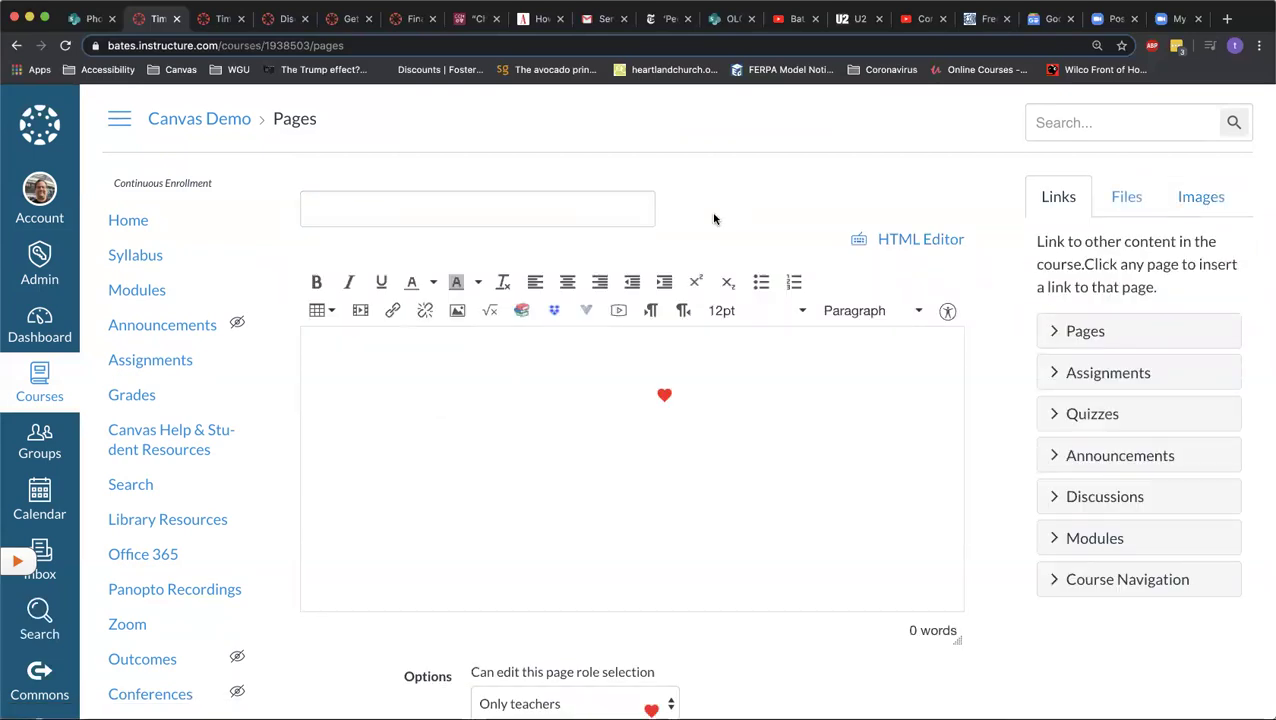
{"action": "left_click", "coordinate": [619, 207]}
{"action": "type", "text": "Wo"}
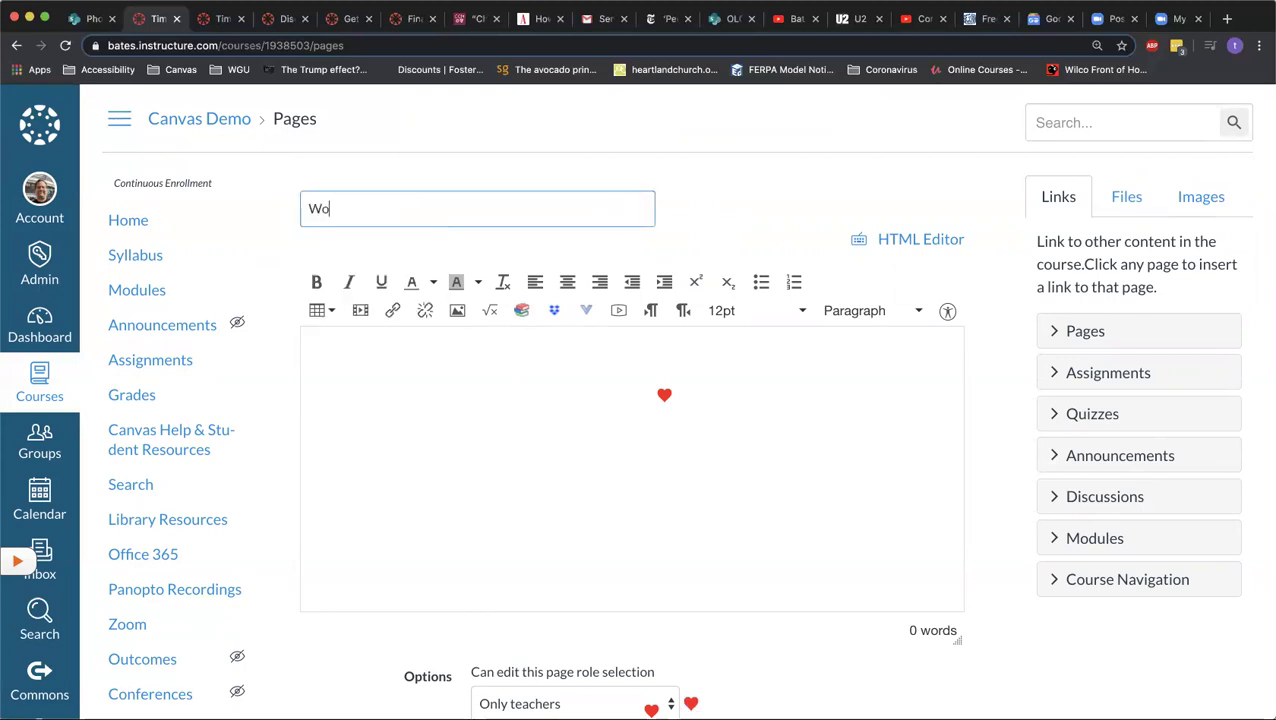
{"action": "type", "text": "rkplace Safety"}
Step: Fill the page body with a paragraph of random placeholder text several lines long and start a new line below it
{"action": "left_click", "coordinate": [479, 354]}
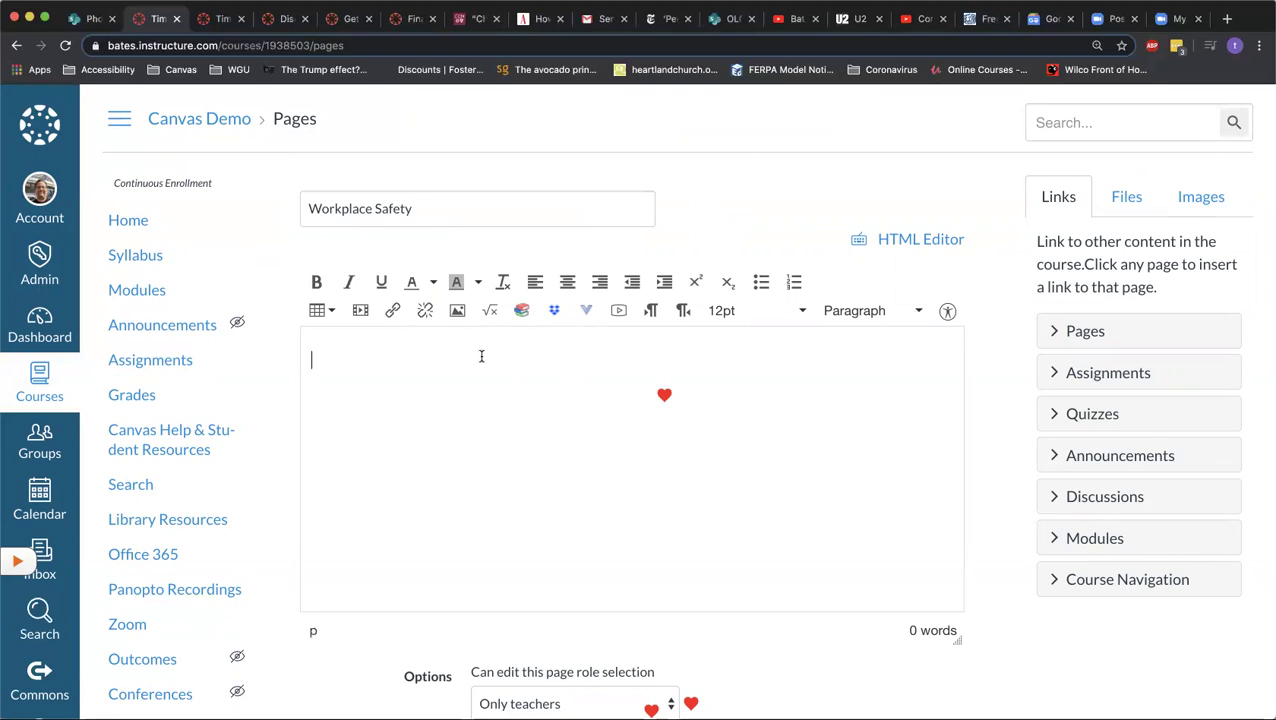
{"action": "type", "text": "fjkasdhf dsfghjdsg fahsgfh asdhf asdhjfg dhsgf hadsfjhds gfgdshf gsdgfjsdfghdsgfhgsdfhsdgf dsafhds gfgdsahjf sdfghadsg fhsfghsg fgf dhsgfhdgfhjasdgfh sdfhsdg "}
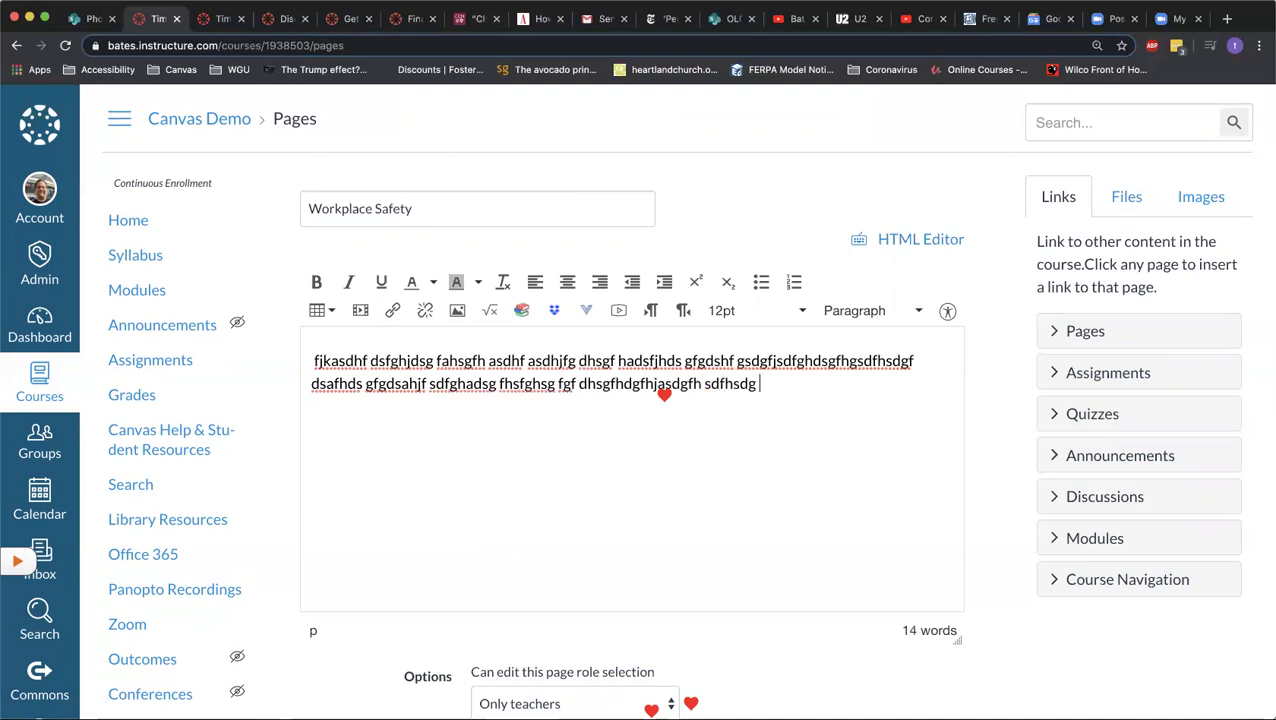
{"action": "type", "text": "fadsfghdgfsadhjfg dsfghjasgd jsdgbdshf gadshf"}
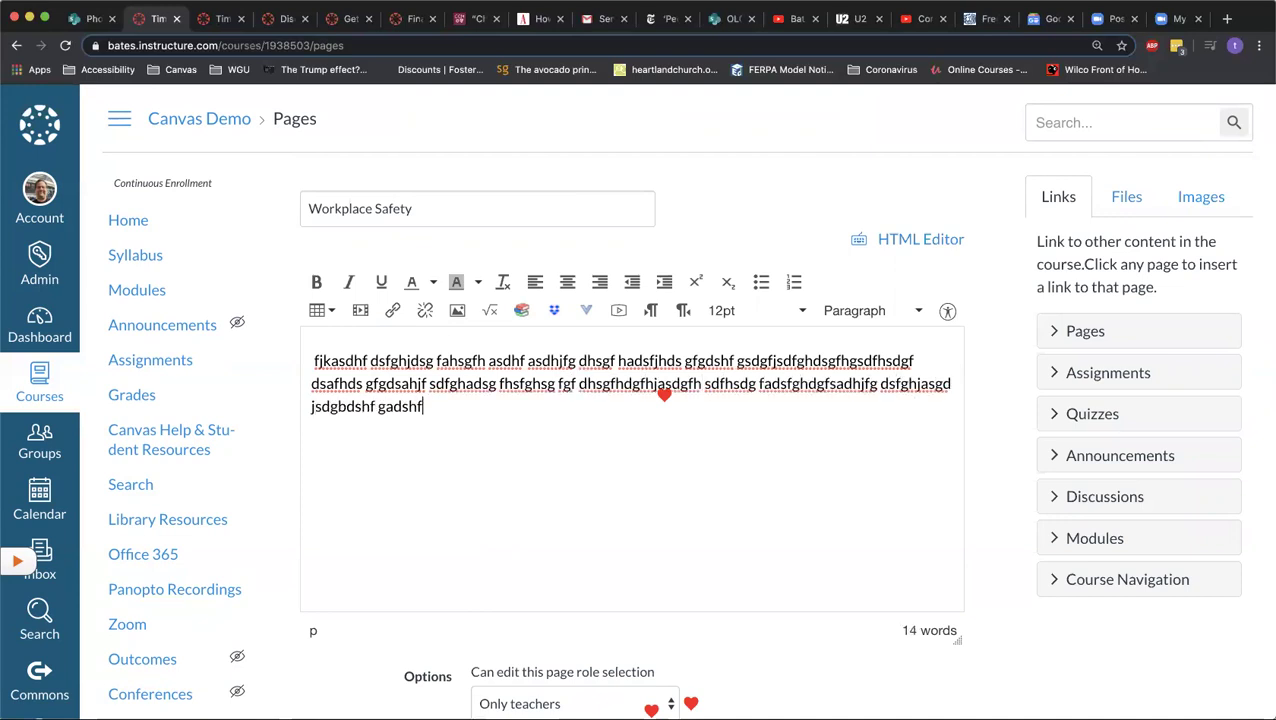
{"action": "type", "text": " gadhfgjsd fhdfghsgdfhagfhff"}
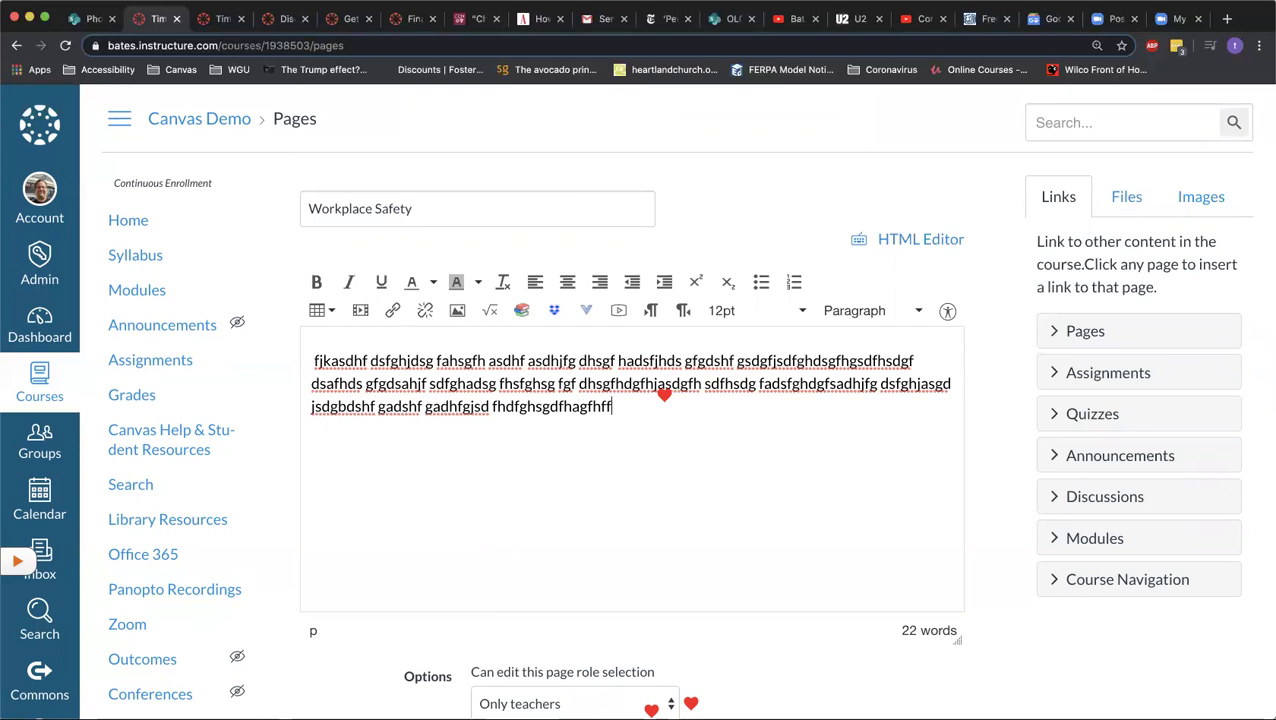
{"action": "type", "text": "sdhfgdhsja fad hsagdf dhf safghdsgfadghfsajdhfds hfadshf sj"}
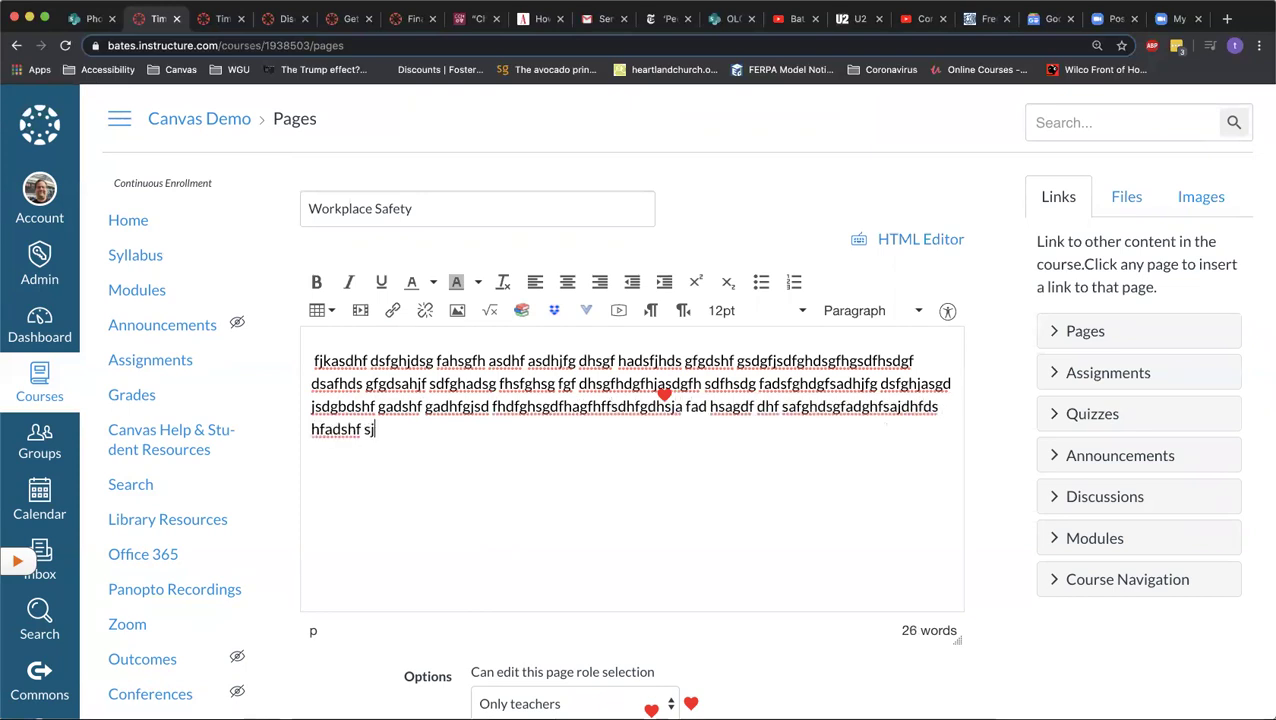
{"action": "type", "text": "hfsdhjfgsdh"}
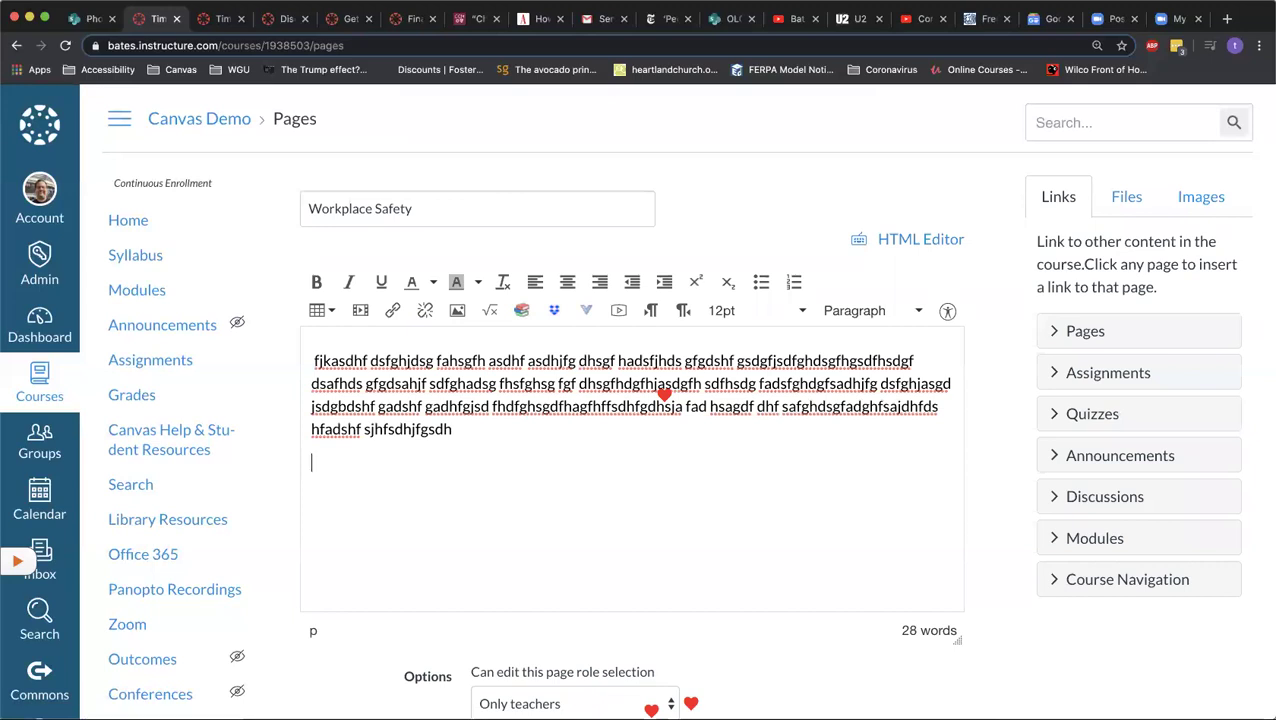
{"action": "key", "text": "Return"}
Step: Make the first word of the placeholder paragraph bold and set its font size to 14pt
{"action": "left_click_drag", "start_coordinate": [370, 360], "coordinate": [300, 363]}
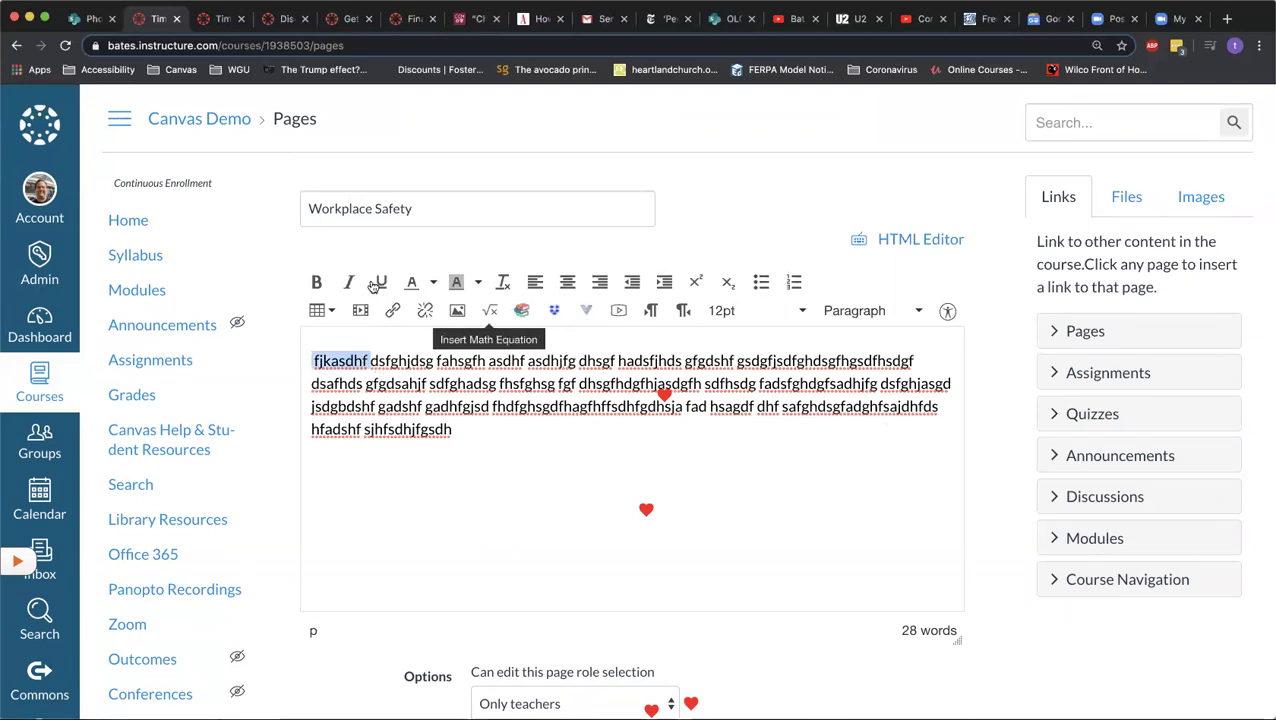
{"action": "left_click", "coordinate": [317, 283]}
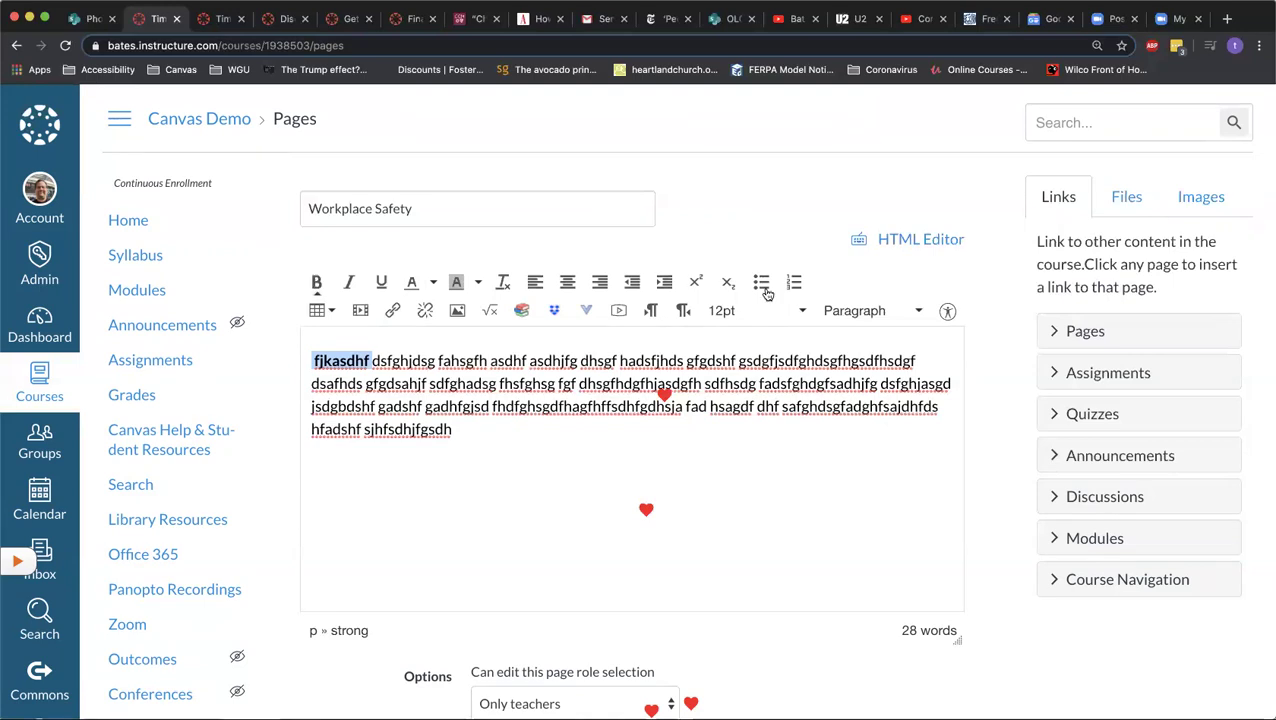
{"action": "left_click", "coordinate": [733, 312]}
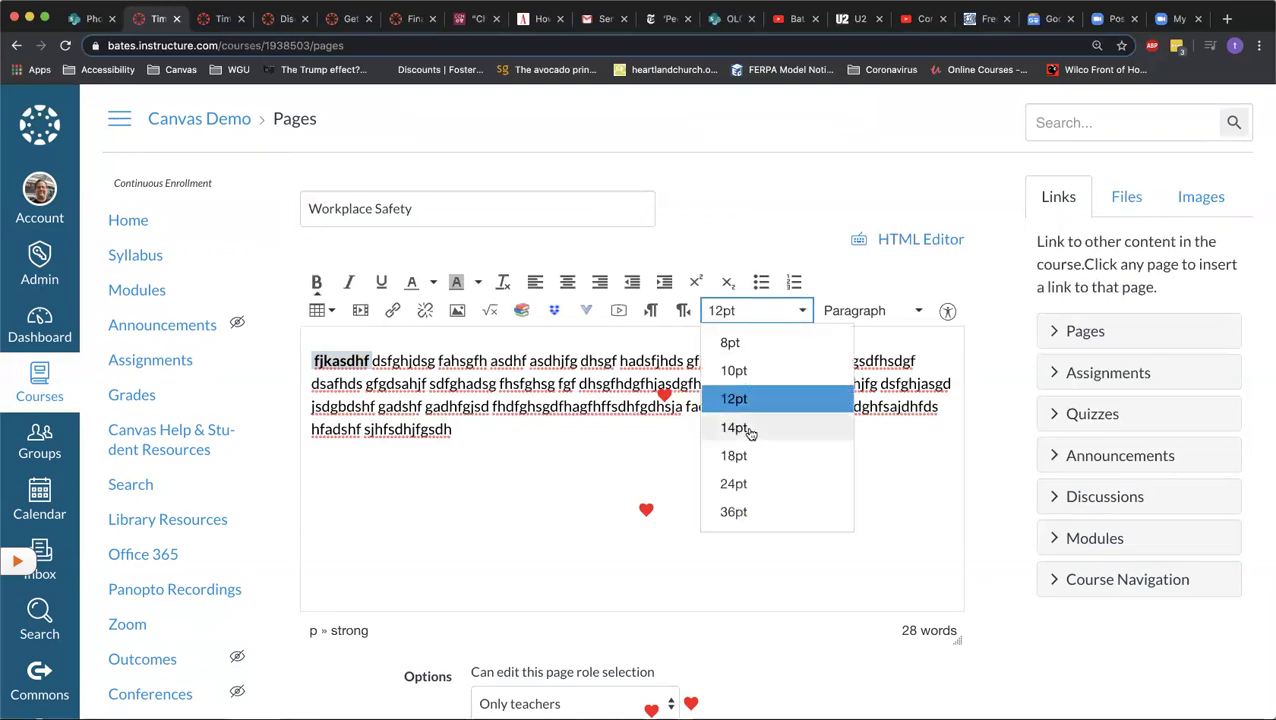
{"action": "left_click", "coordinate": [748, 431]}
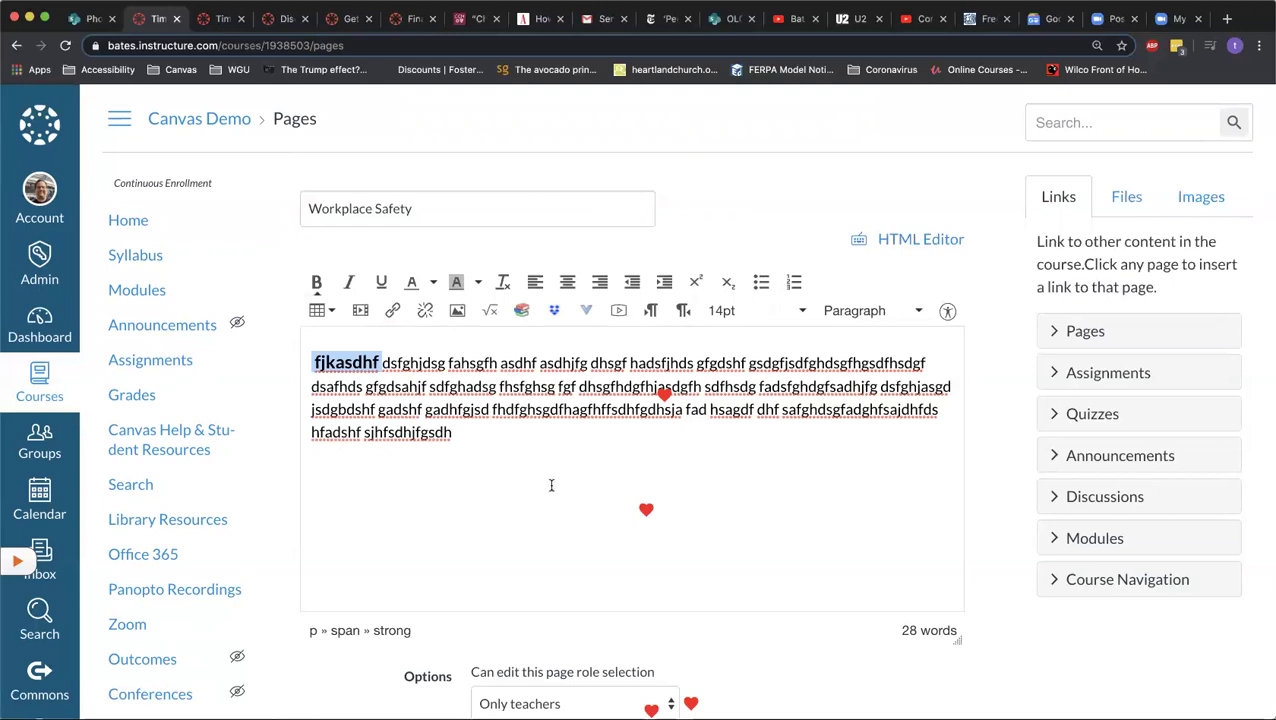
{"action": "left_click", "coordinate": [516, 447]}
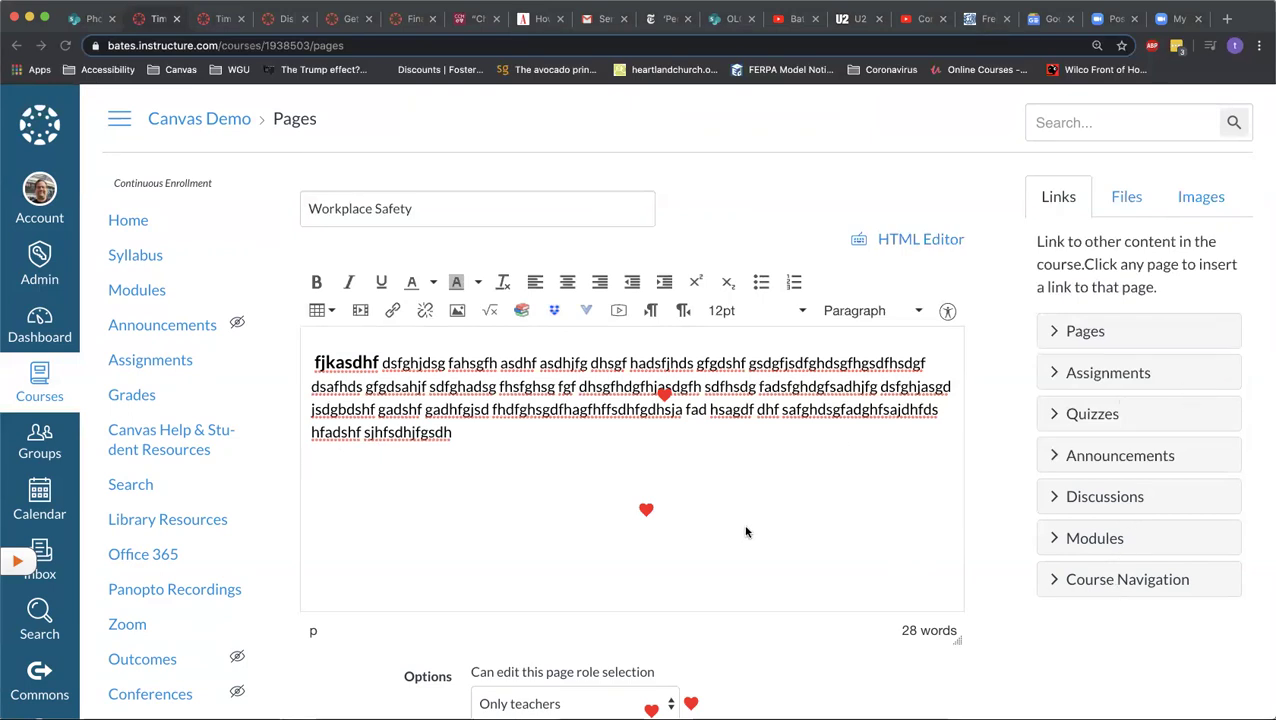
Step: Insert a download link to the course file Chapter 01B2.pdf below the paragraph and start a new line after it
{"action": "scroll", "coordinate": [735, 533], "scroll_direction": "down", "scroll_amount": 3}
{"action": "scroll", "coordinate": [735, 533], "scroll_direction": "up", "scroll_amount": 3}
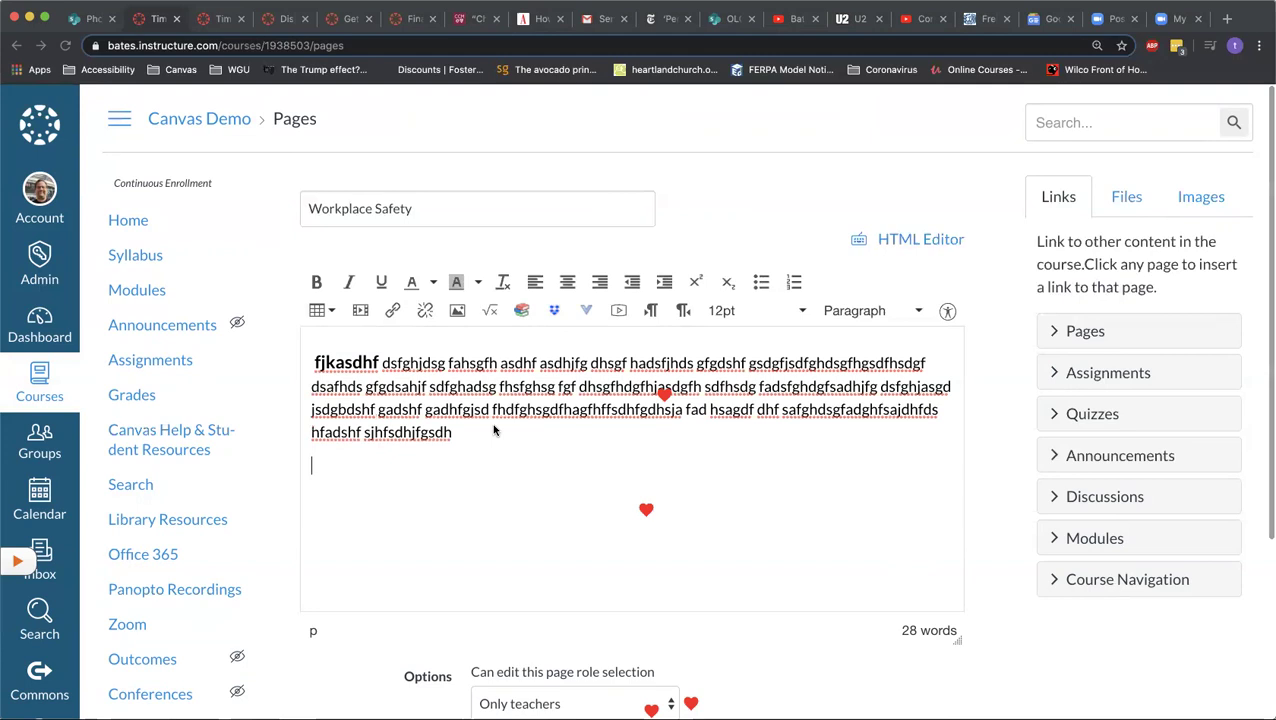
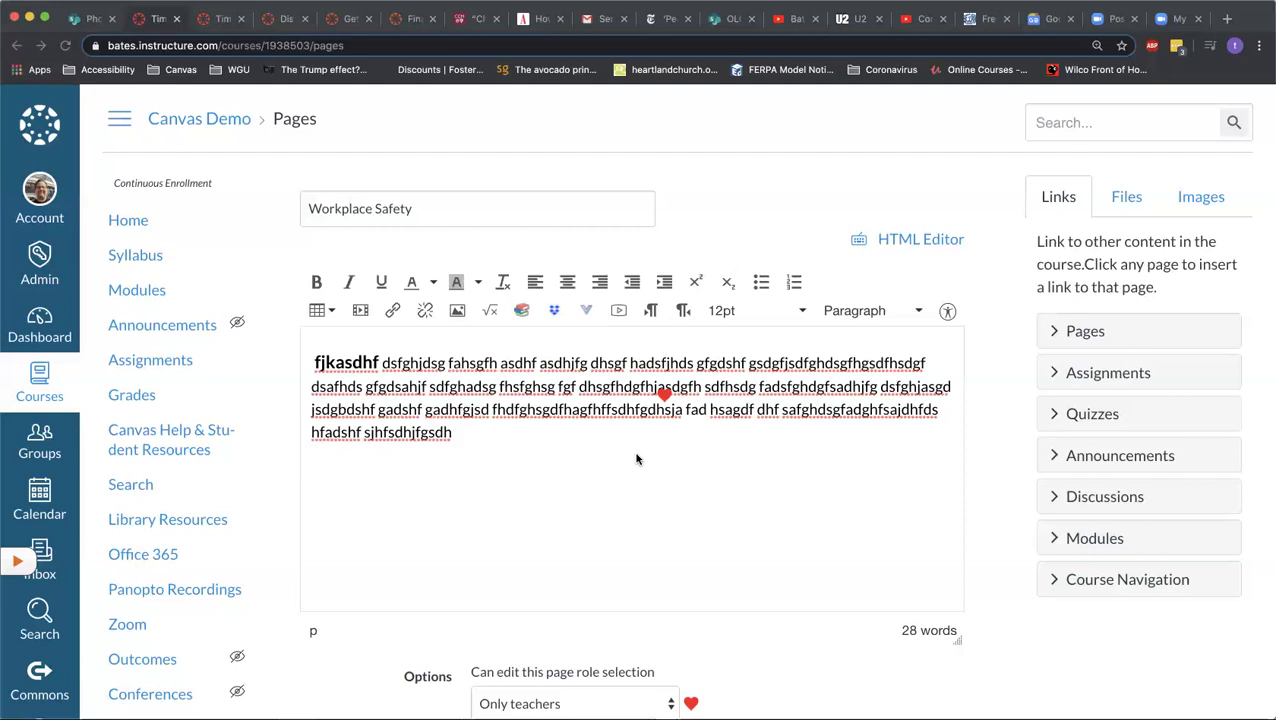
{"action": "left_click", "coordinate": [1122, 202]}
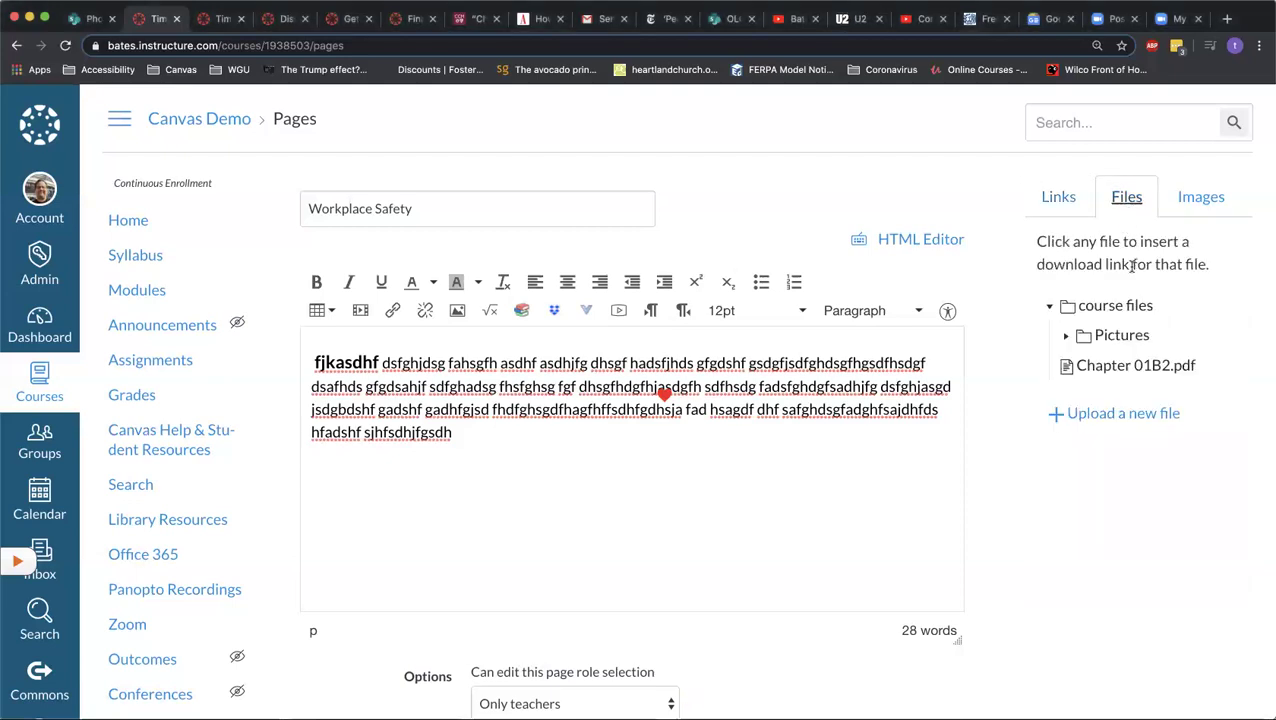
{"action": "scroll", "coordinate": [1131, 265], "scroll_direction": "down", "scroll_amount": 2}
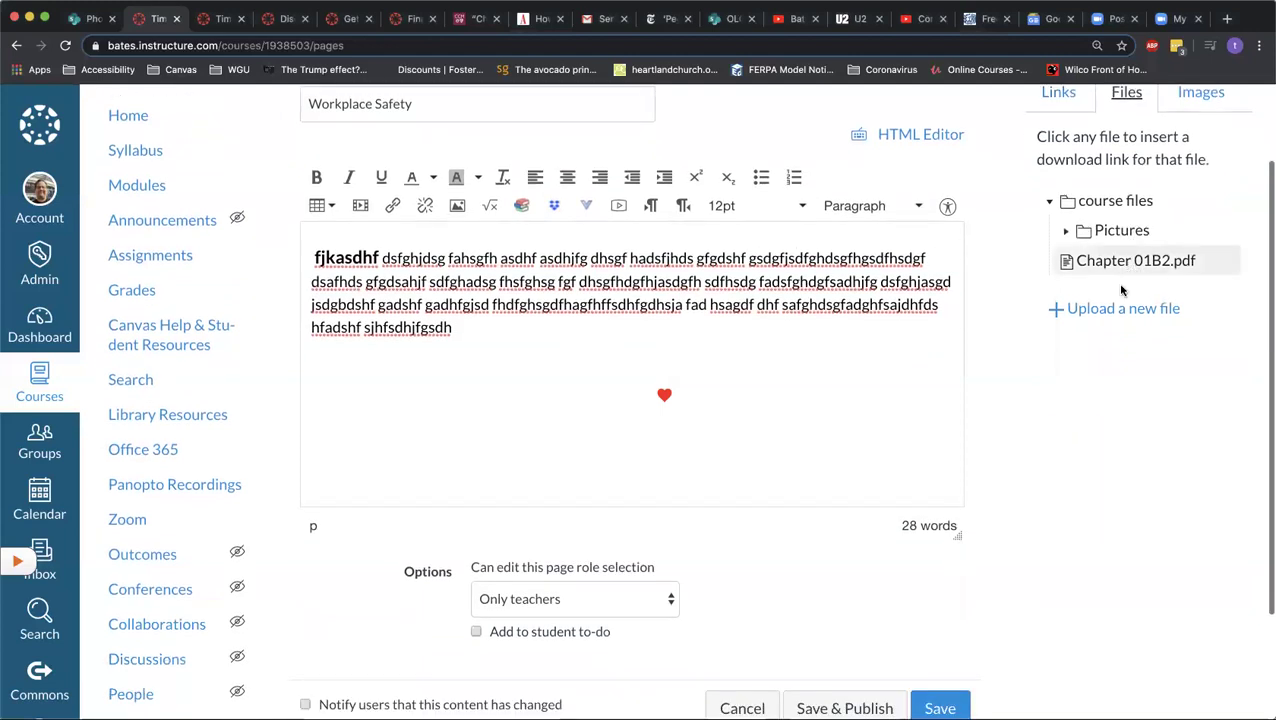
{"action": "left_click", "coordinate": [1117, 262]}
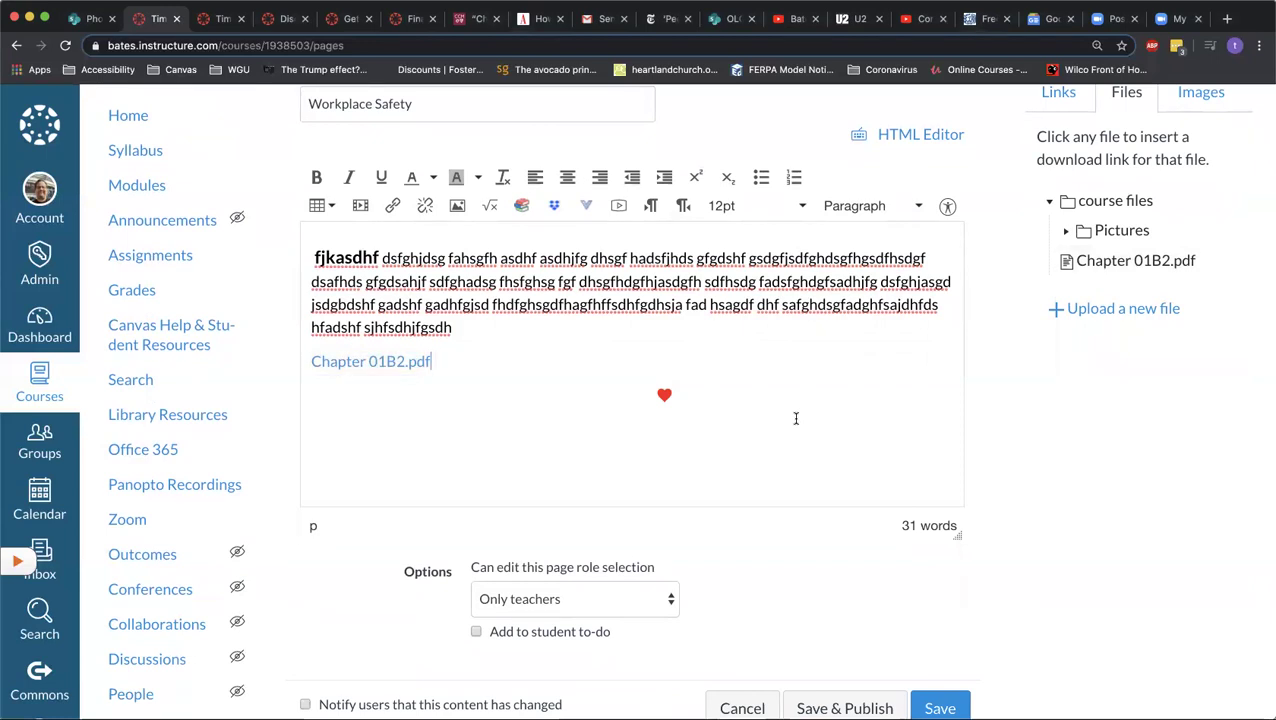
{"action": "key", "text": "Return"}
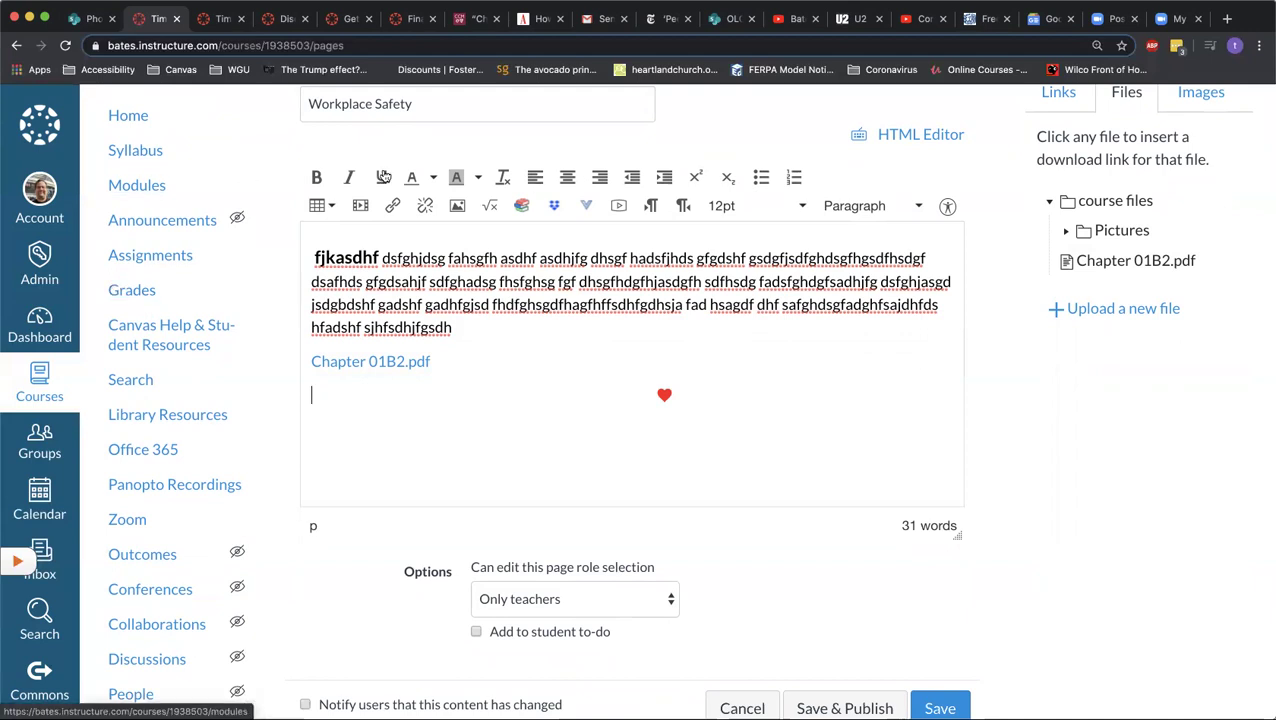
Step: Insert the image To-do.png from the personal Canvas files below the Chapter 01B2.pdf link, keeping its default alt text and dimensions
{"action": "left_click", "coordinate": [460, 209]}
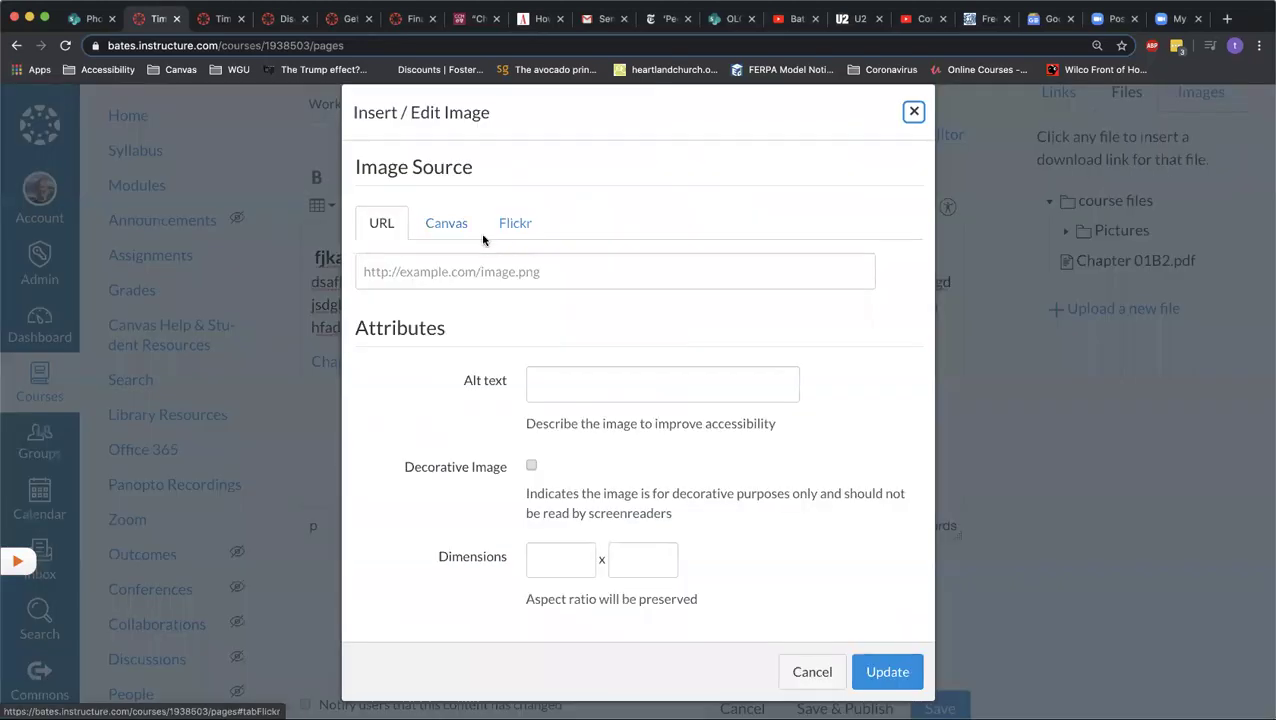
{"action": "left_click", "coordinate": [452, 225]}
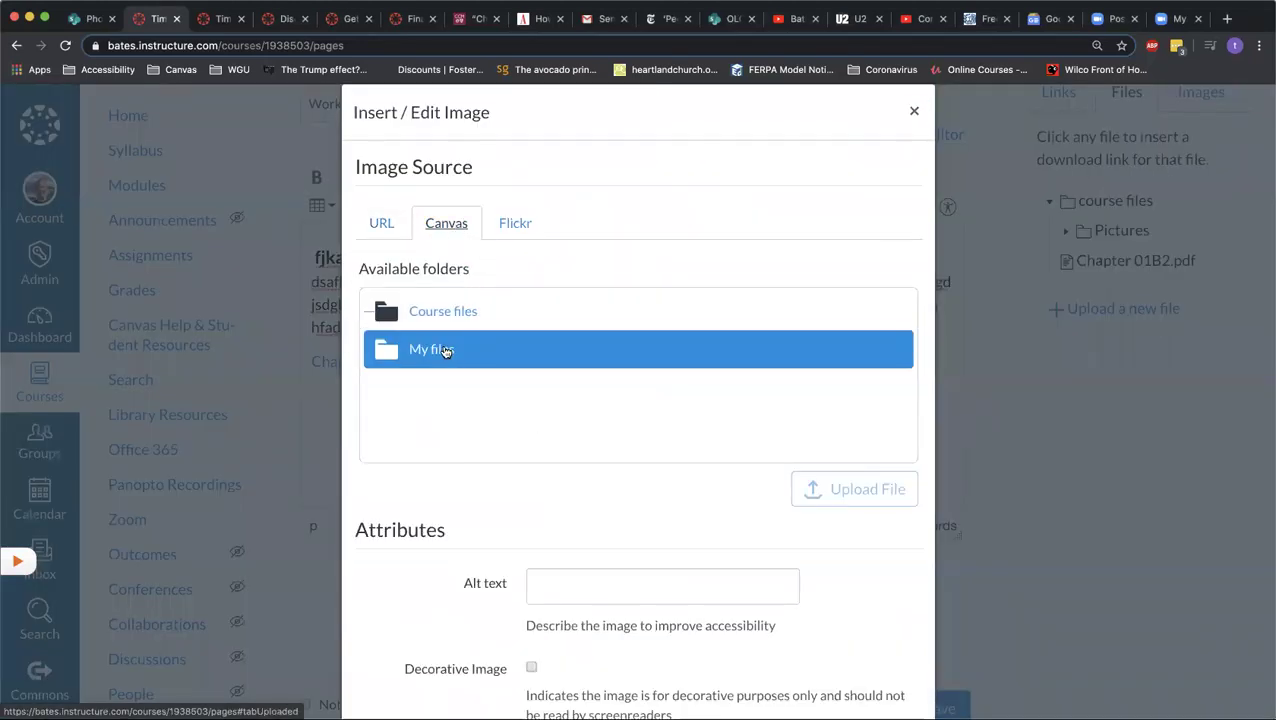
{"action": "left_click", "coordinate": [445, 349]}
{"action": "scroll", "coordinate": [477, 391], "scroll_direction": "down", "scroll_amount": 2}
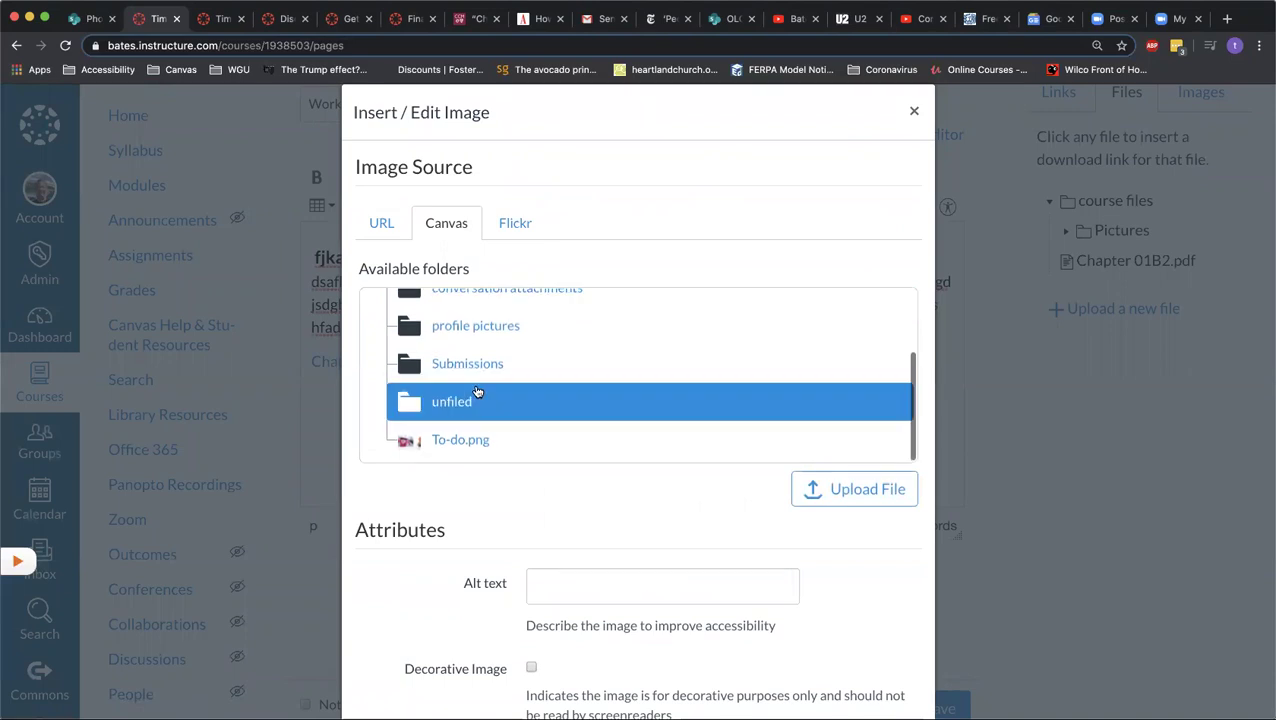
{"action": "left_click", "coordinate": [460, 443]}
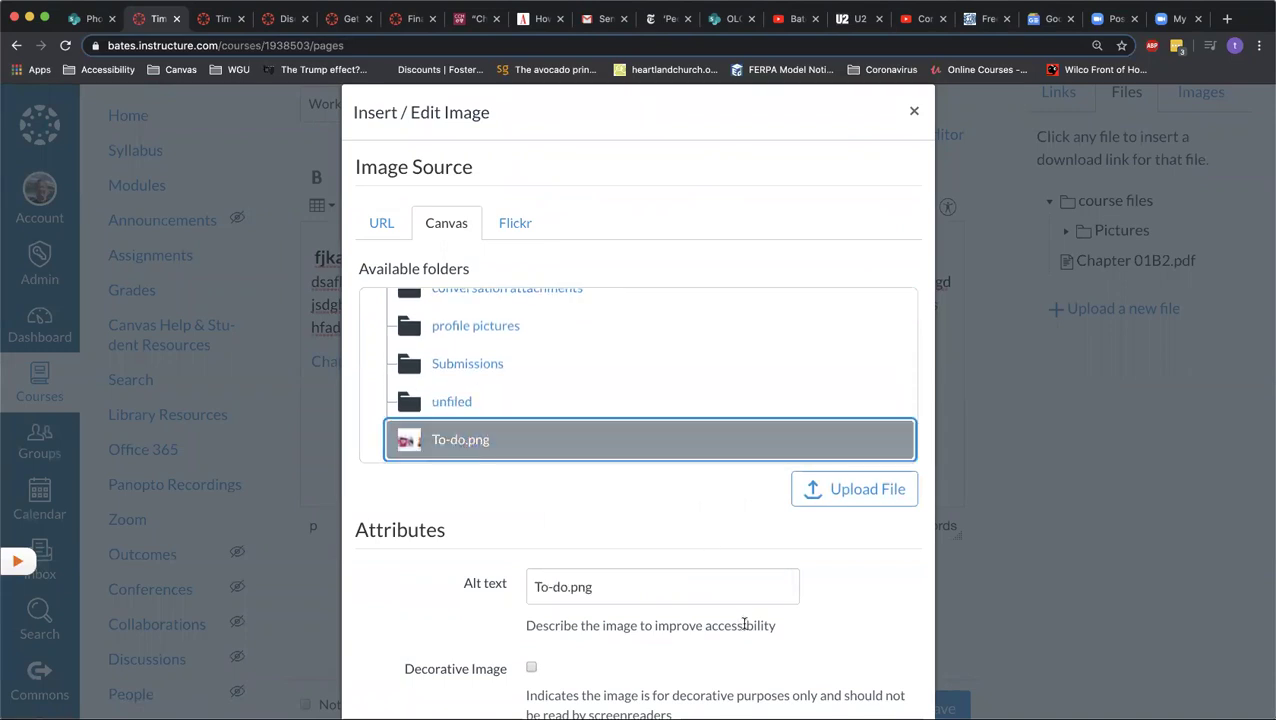
{"action": "scroll", "coordinate": [744, 628], "scroll_direction": "down", "scroll_amount": 3}
{"action": "left_click", "coordinate": [889, 686]}
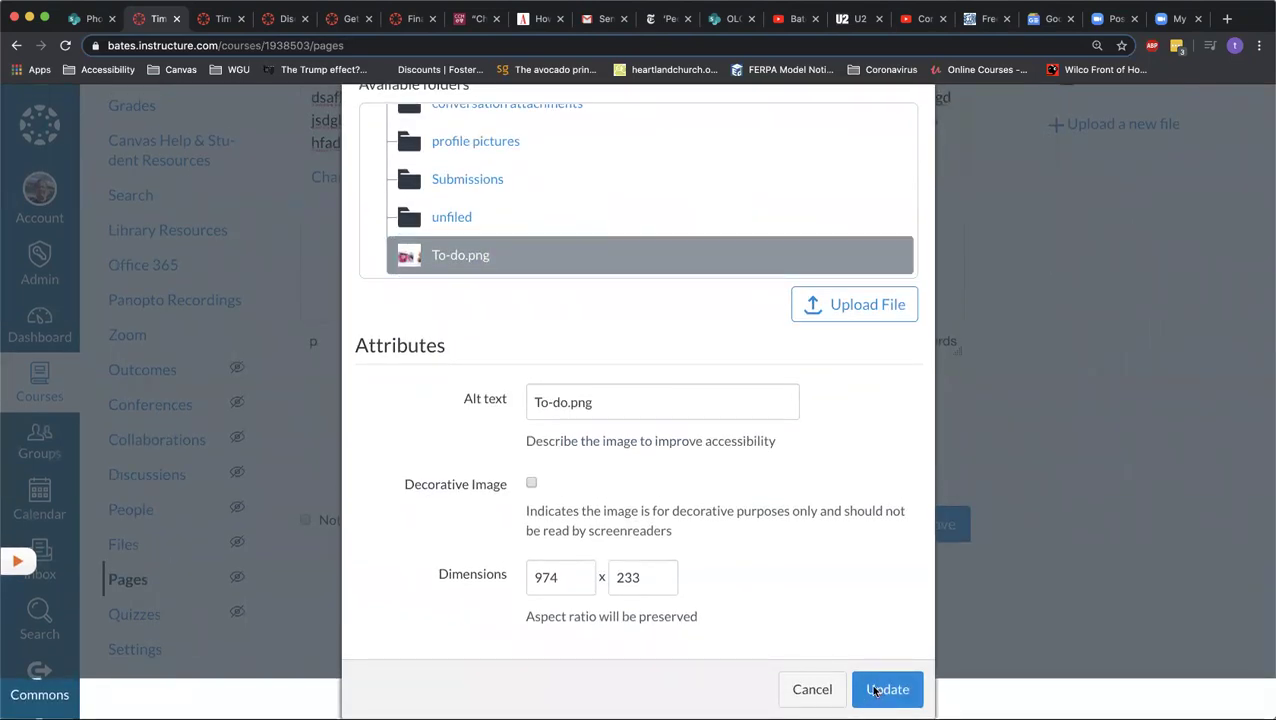
{"action": "scroll", "coordinate": [636, 366], "scroll_direction": "down", "scroll_amount": 1}
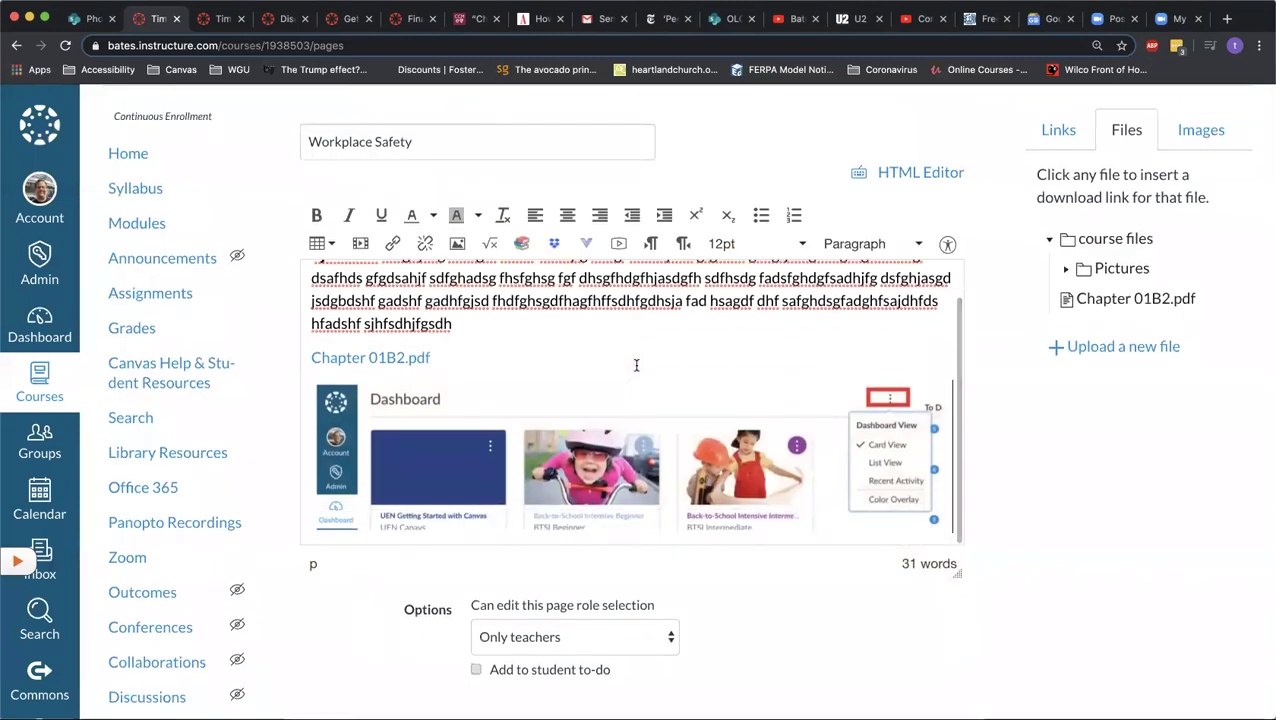
{"action": "scroll", "coordinate": [636, 366], "scroll_direction": "up", "scroll_amount": 1}
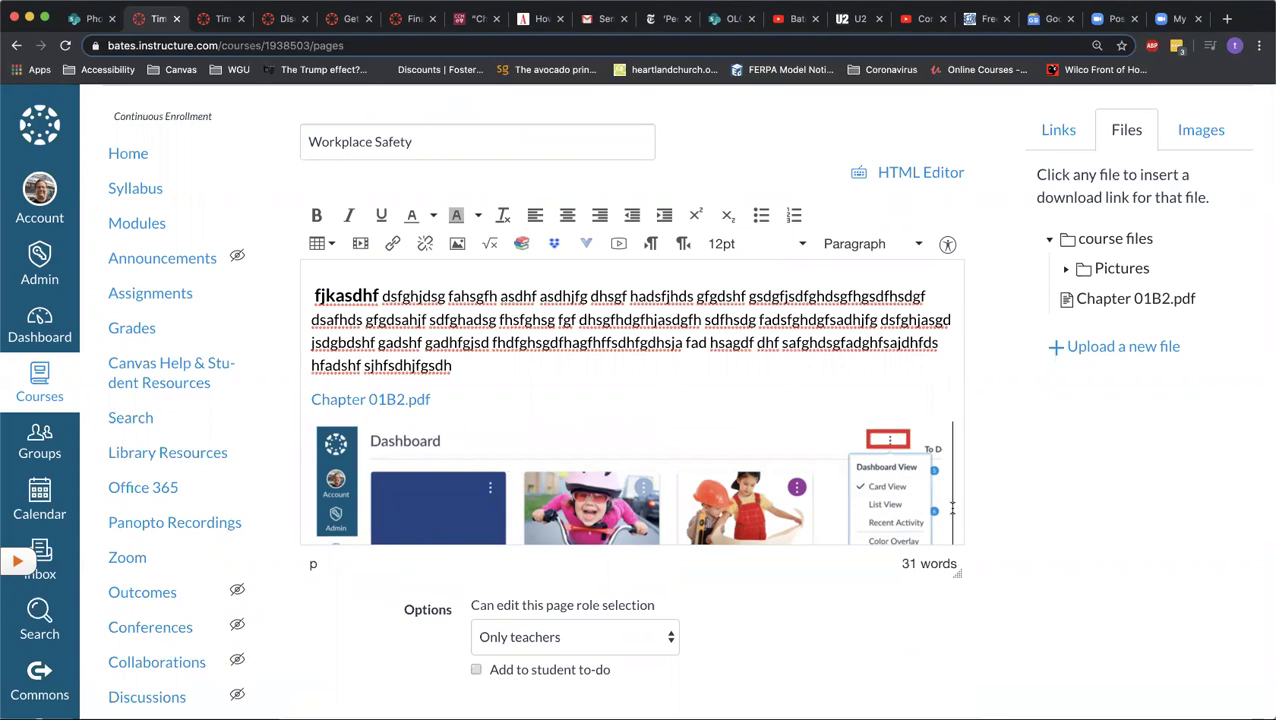
{"action": "scroll", "coordinate": [955, 505], "scroll_direction": "down", "scroll_amount": 2}
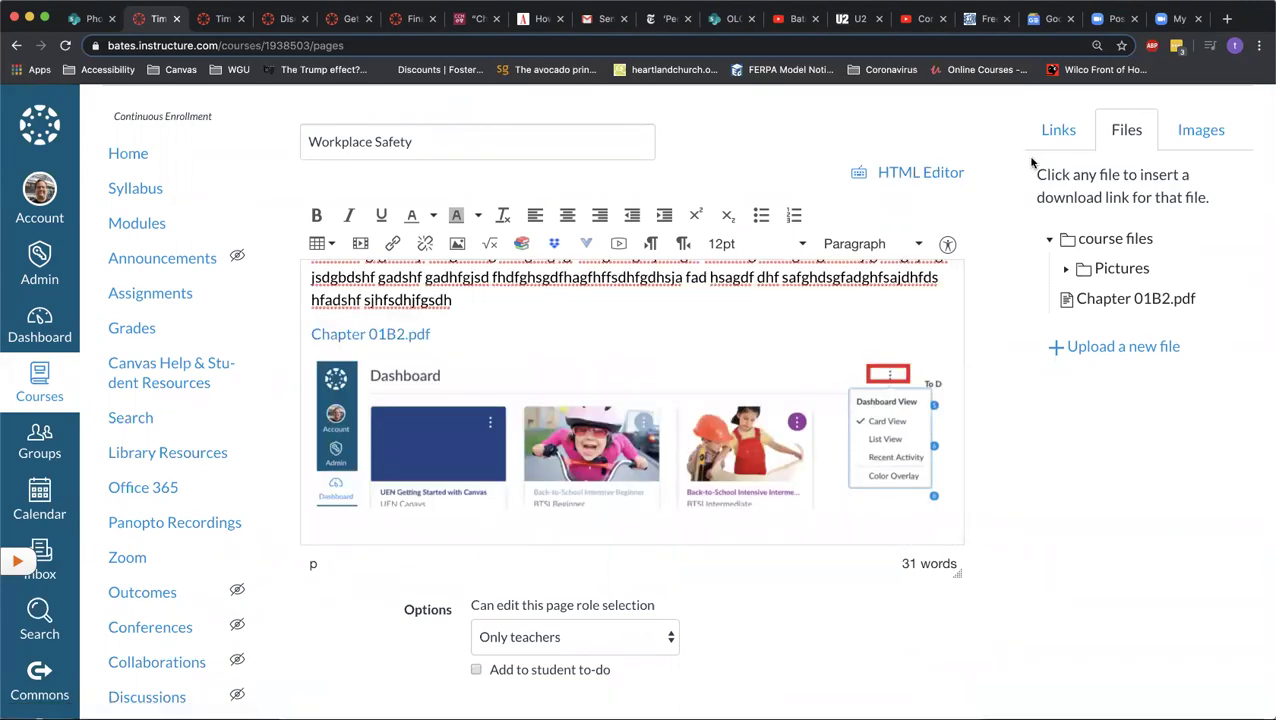
Step: Switch to YouTube and open the Panopto video from the Bates Online Learning Center channel, pausing its playback
{"action": "left_click", "coordinate": [920, 22]}
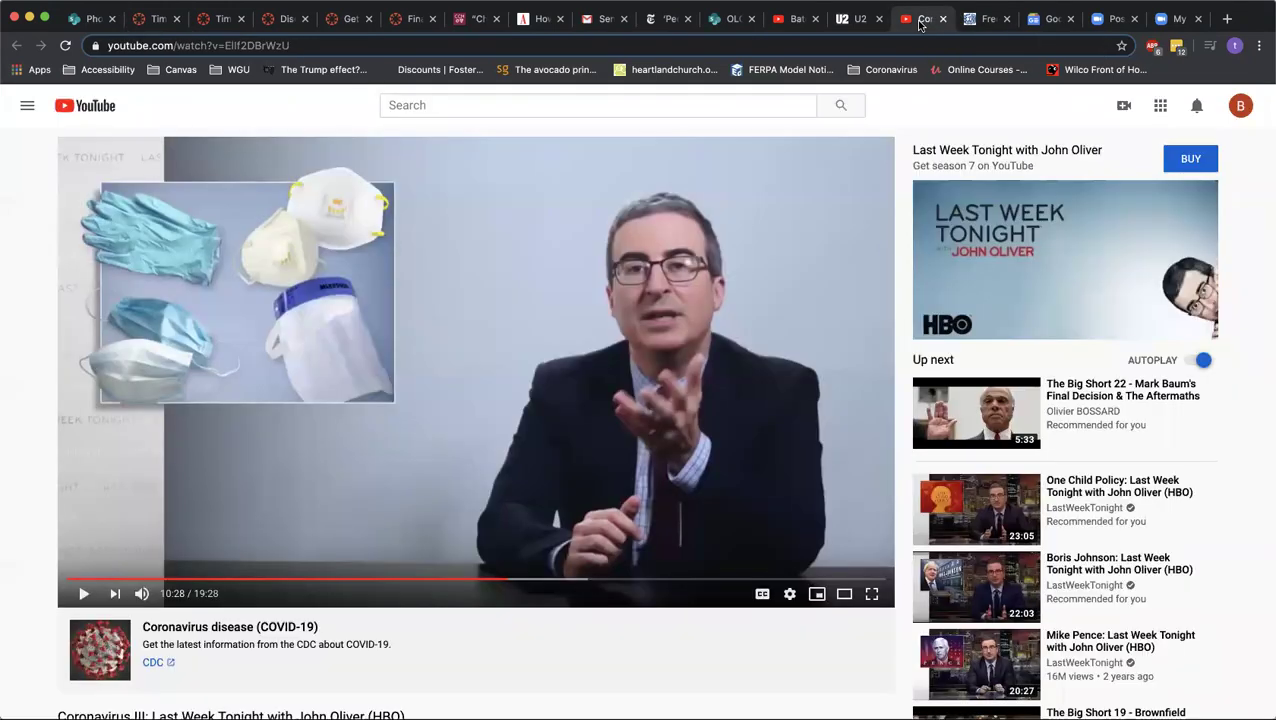
{"action": "left_click", "coordinate": [795, 19]}
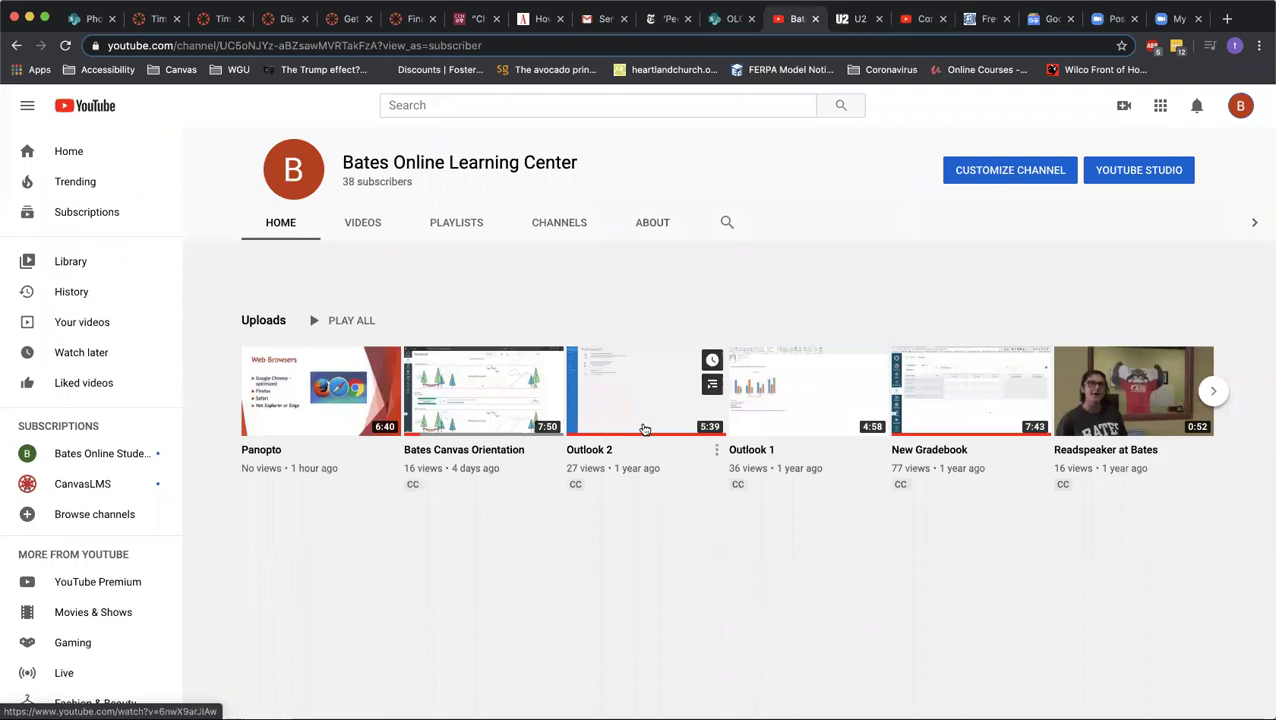
{"action": "left_click", "coordinate": [290, 392]}
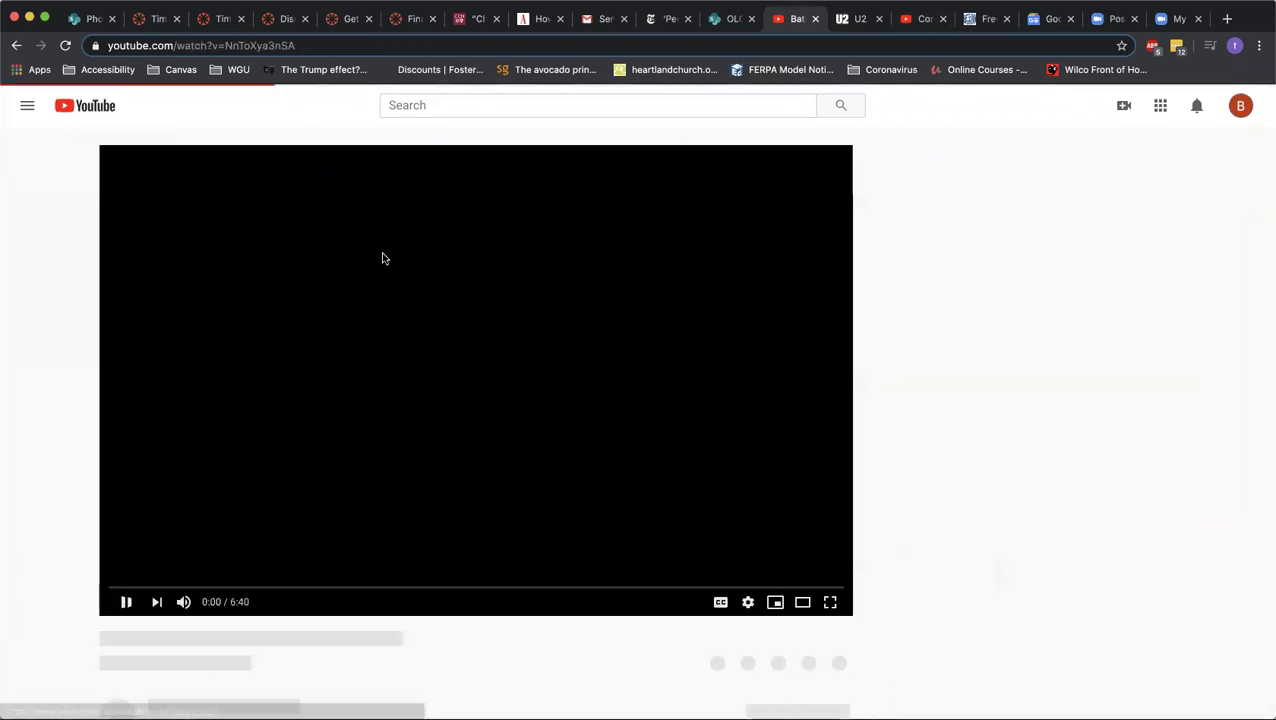
{"action": "left_click", "coordinate": [126, 601]}
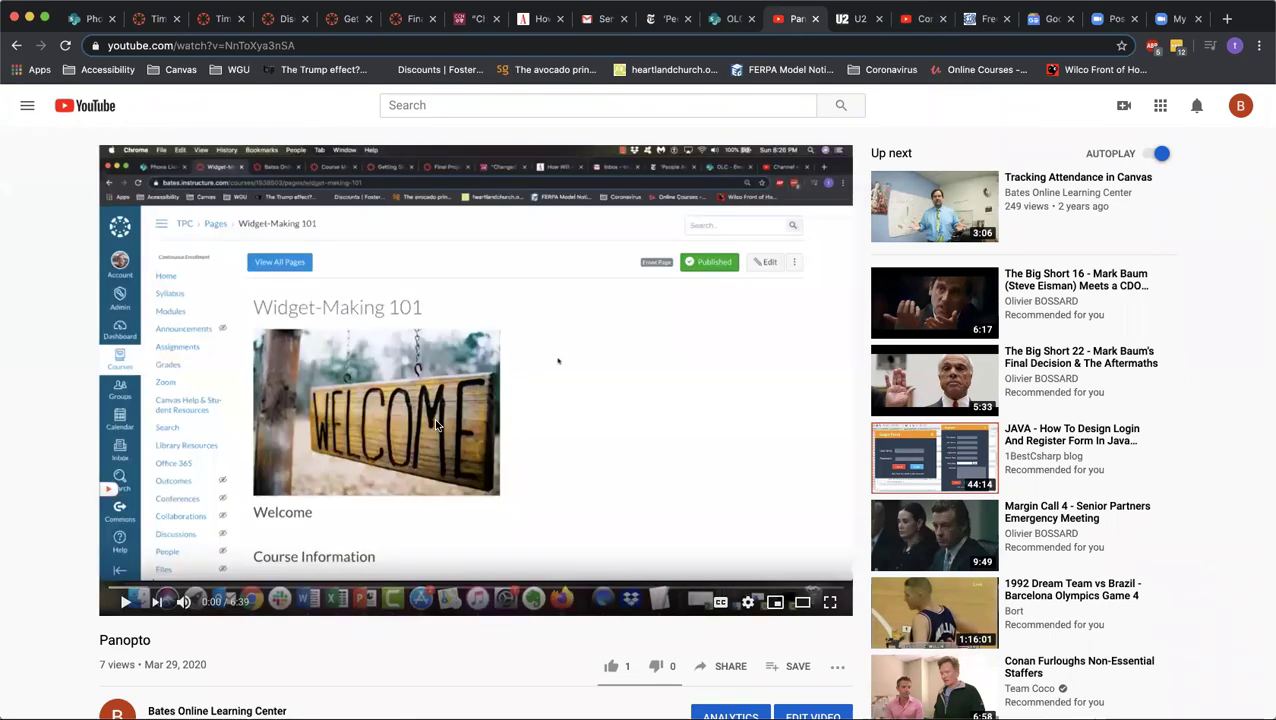
{"action": "scroll", "coordinate": [650, 488], "scroll_direction": "down", "scroll_amount": 1}
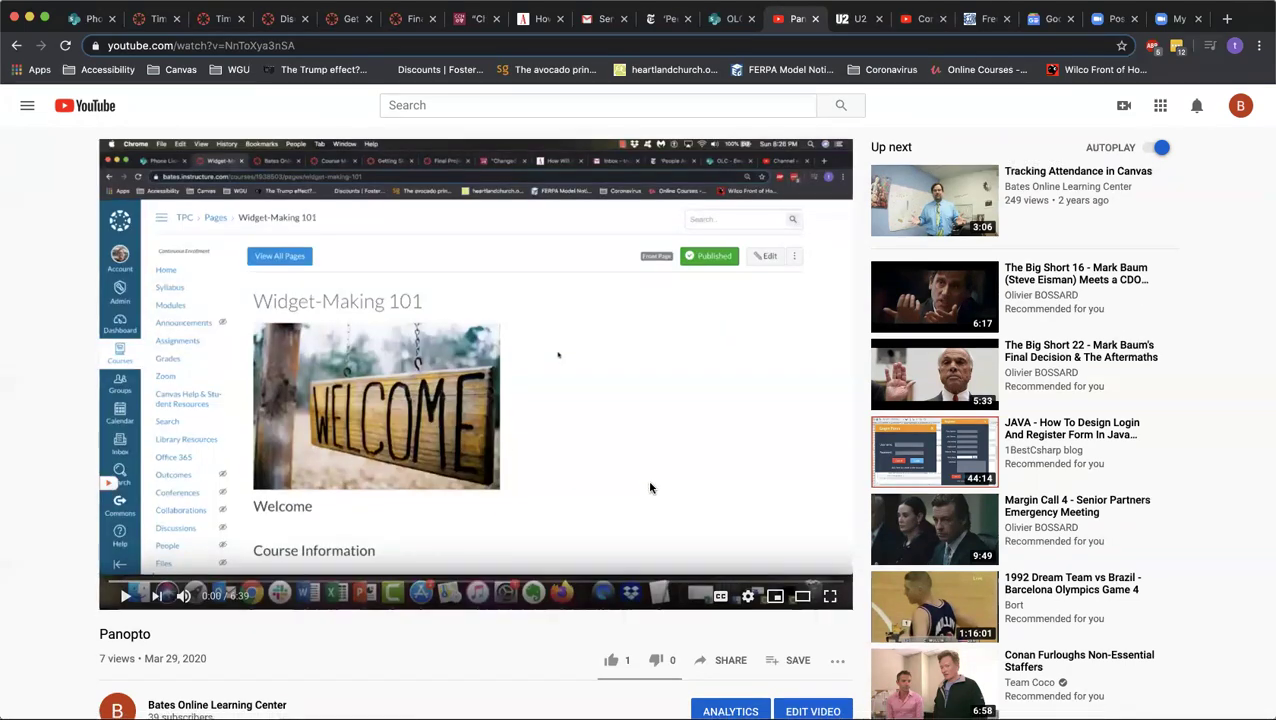
{"action": "scroll", "coordinate": [652, 488], "scroll_direction": "down", "scroll_amount": 3}
{"action": "scroll", "coordinate": [658, 489], "scroll_direction": "up", "scroll_amount": 2}
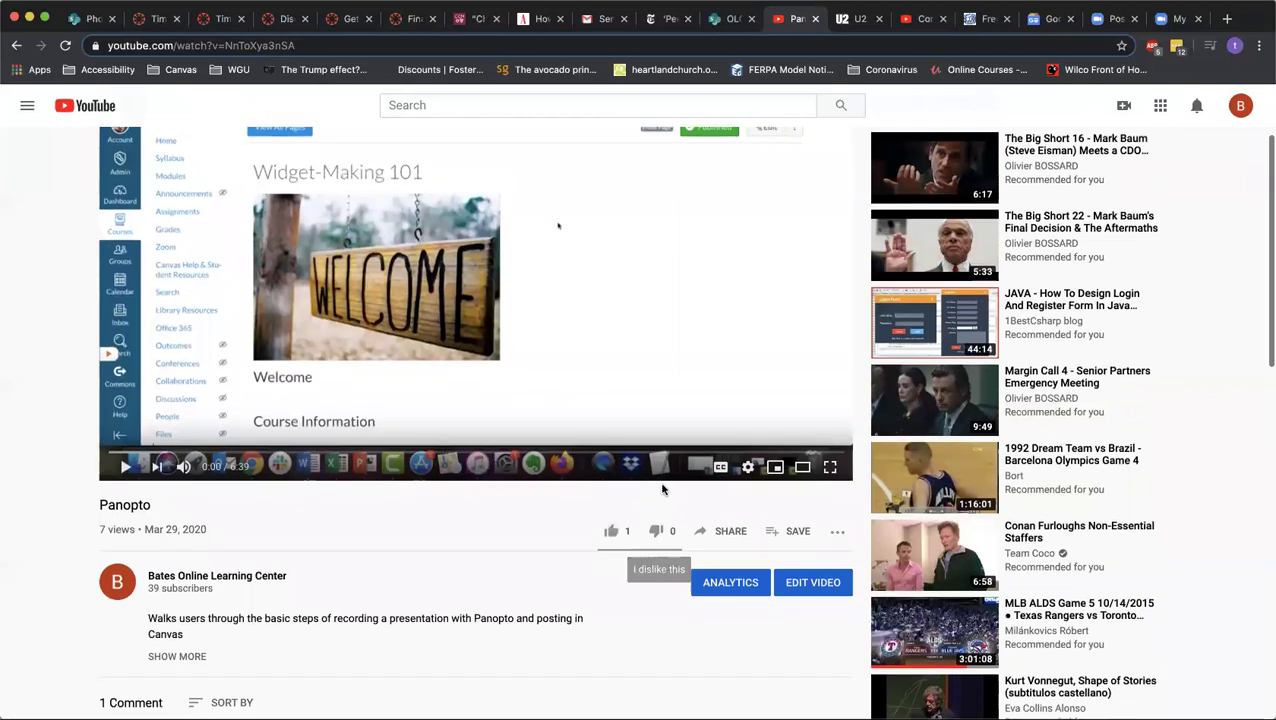
Step: Move the Panopto video to 3:38 and copy its share link with the start time set to 3:38
{"action": "left_click", "coordinate": [731, 533]}
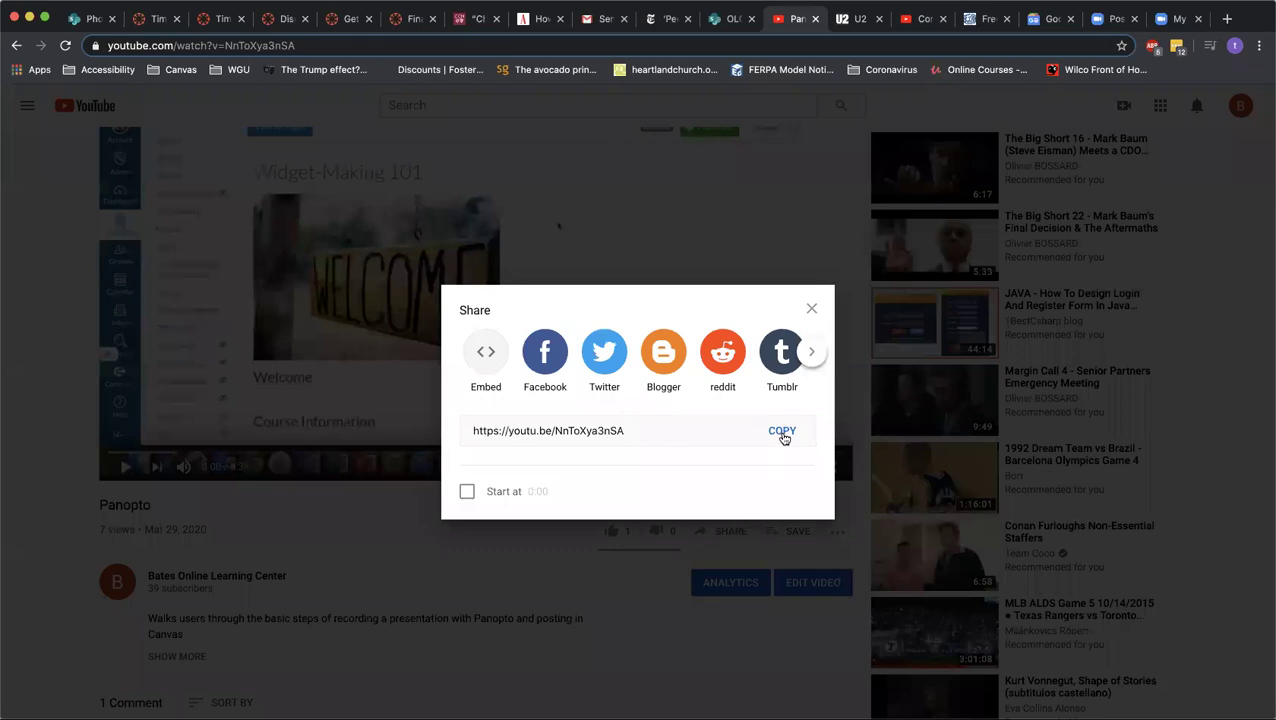
{"action": "left_click", "coordinate": [811, 308]}
{"action": "left_click", "coordinate": [170, 453]}
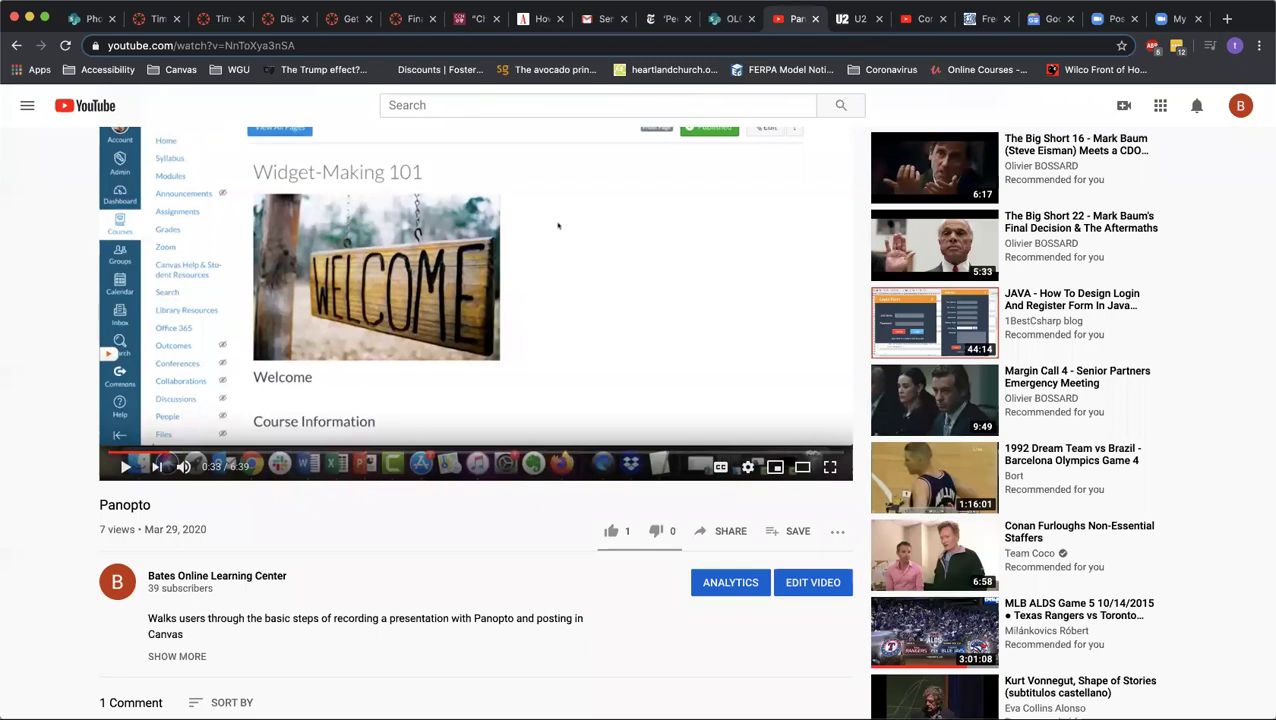
{"action": "left_click", "coordinate": [510, 452]}
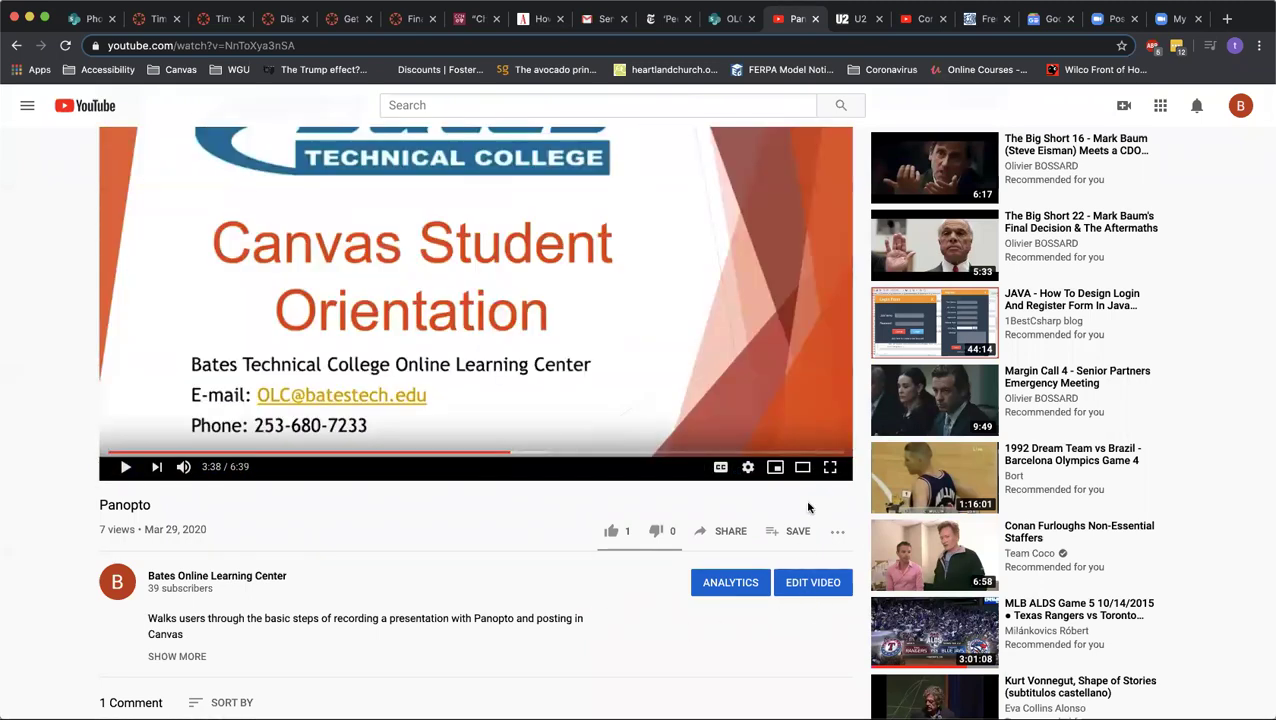
{"action": "left_click", "coordinate": [729, 531]}
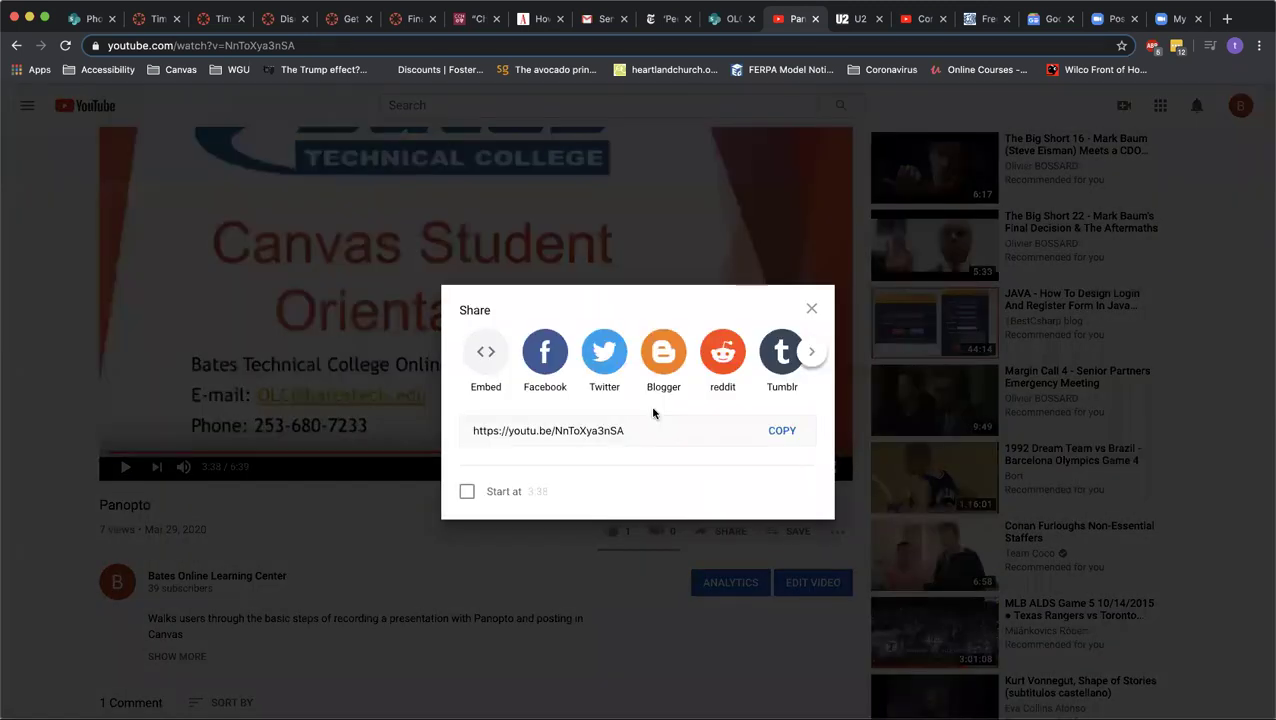
{"action": "left_click", "coordinate": [467, 493]}
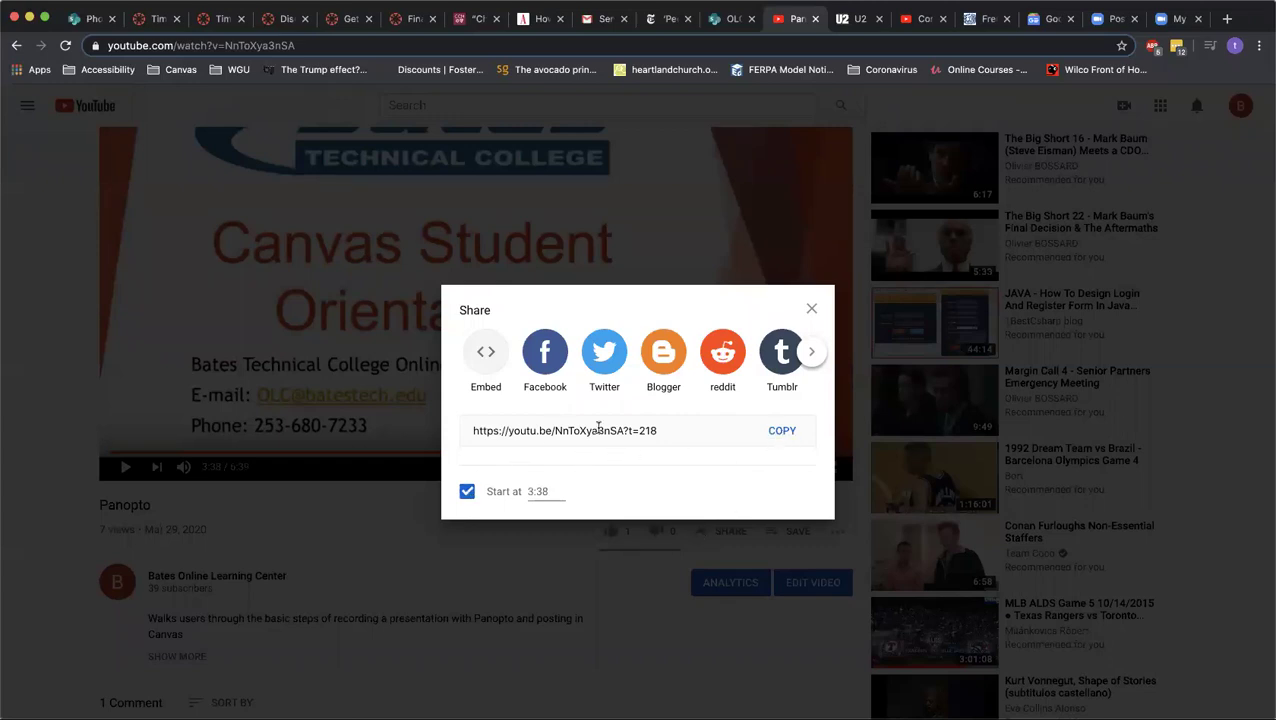
{"action": "left_click", "coordinate": [780, 431]}
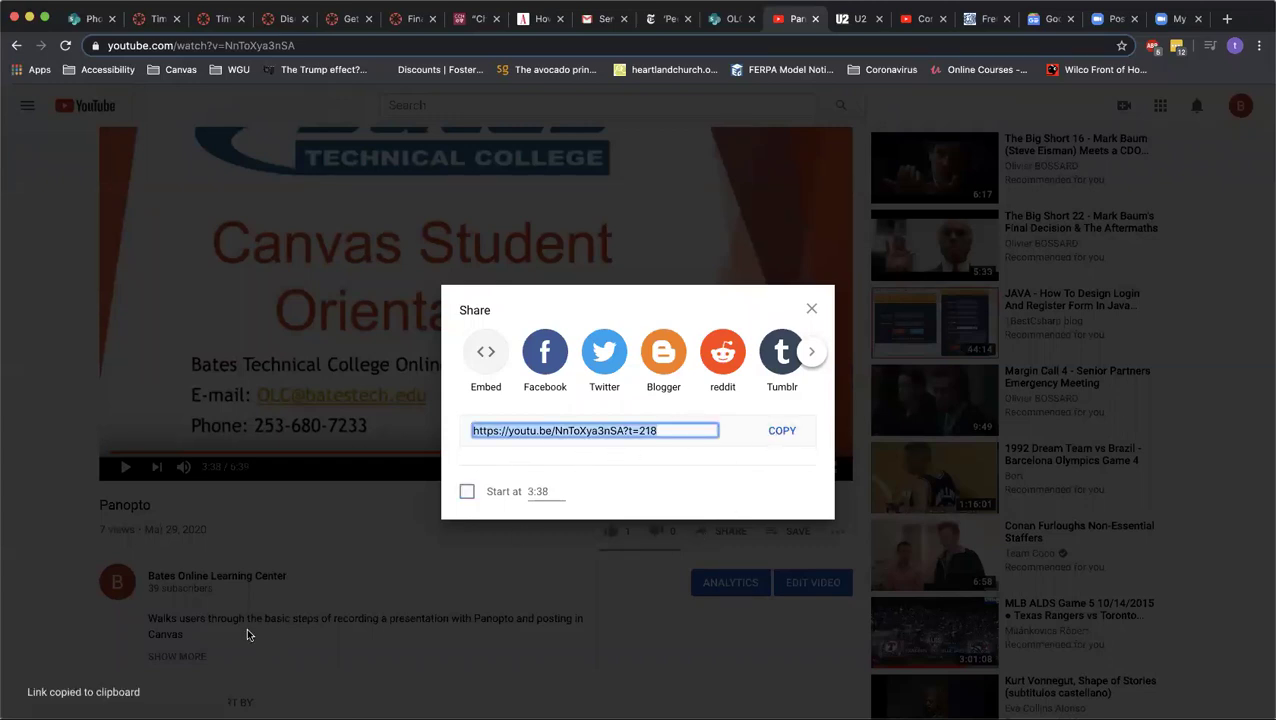
Step: Return to the Workplace Safety page editor in Canvas and paste the copied YouTube link on a new line below the image
{"action": "left_click", "coordinate": [214, 19]}
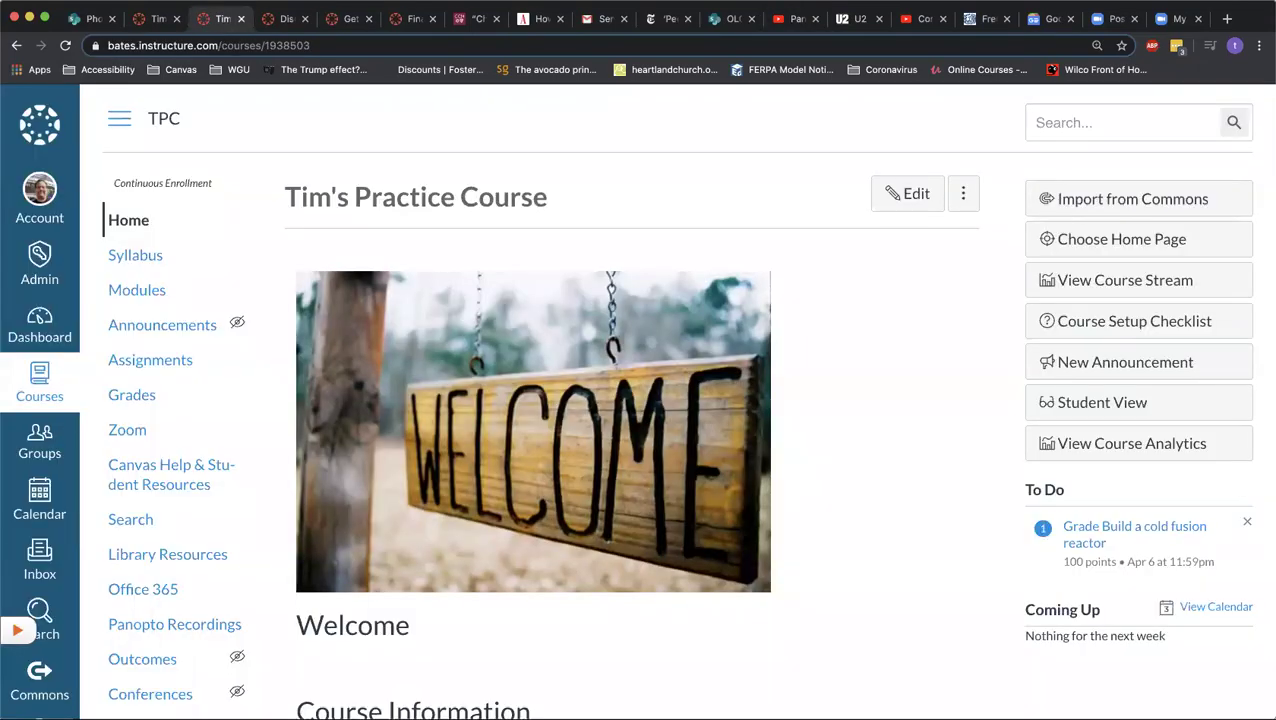
{"action": "left_click", "coordinate": [152, 19]}
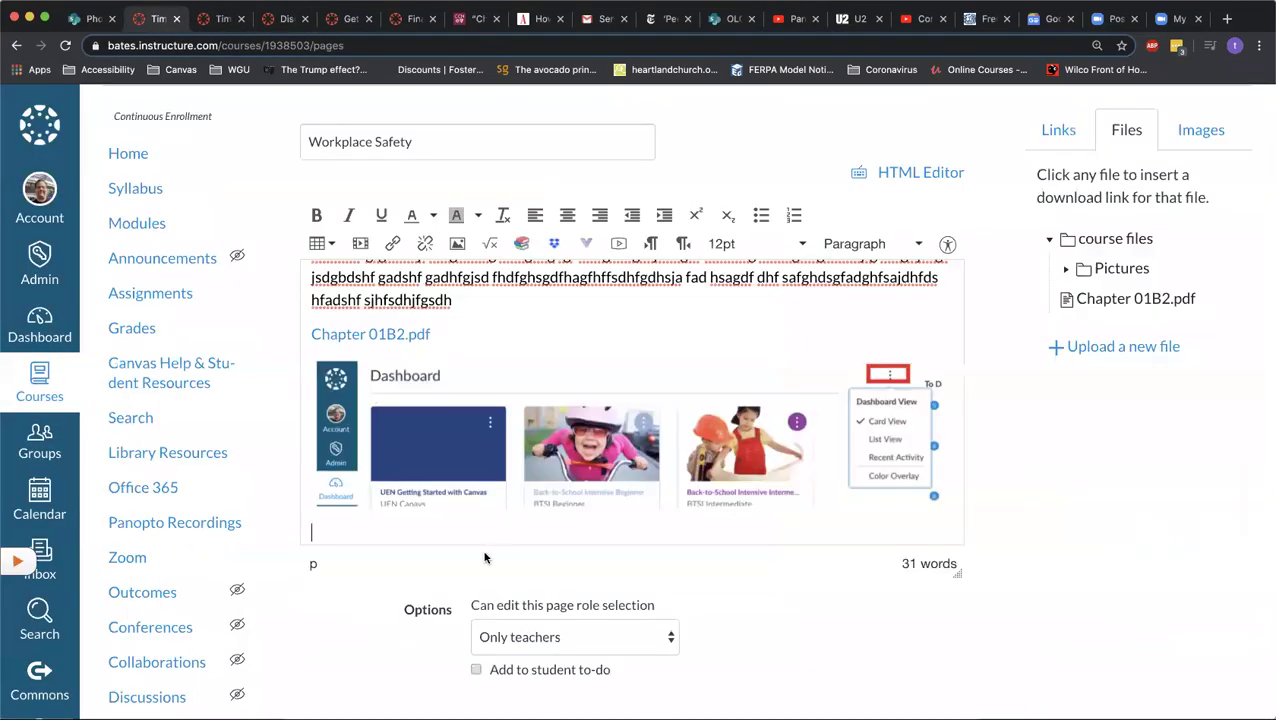
{"action": "scroll", "coordinate": [484, 530], "scroll_direction": "down", "scroll_amount": 1}
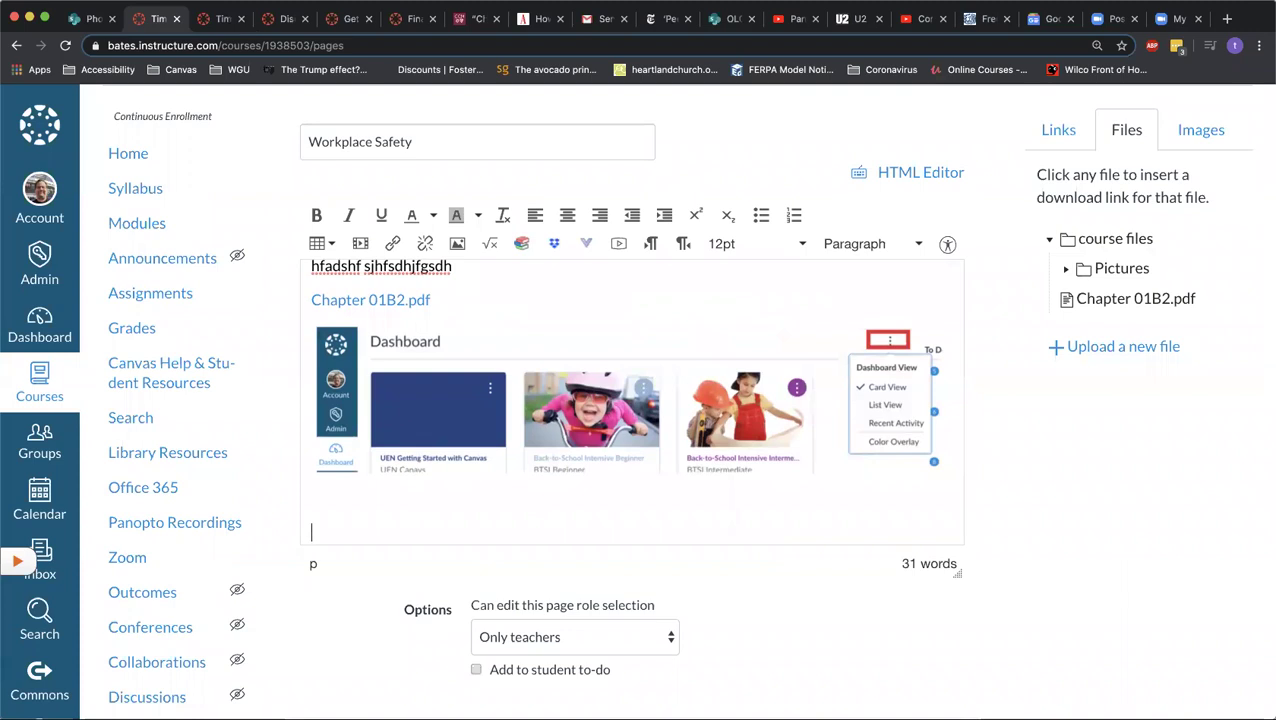
{"action": "key", "text": "super+v"}
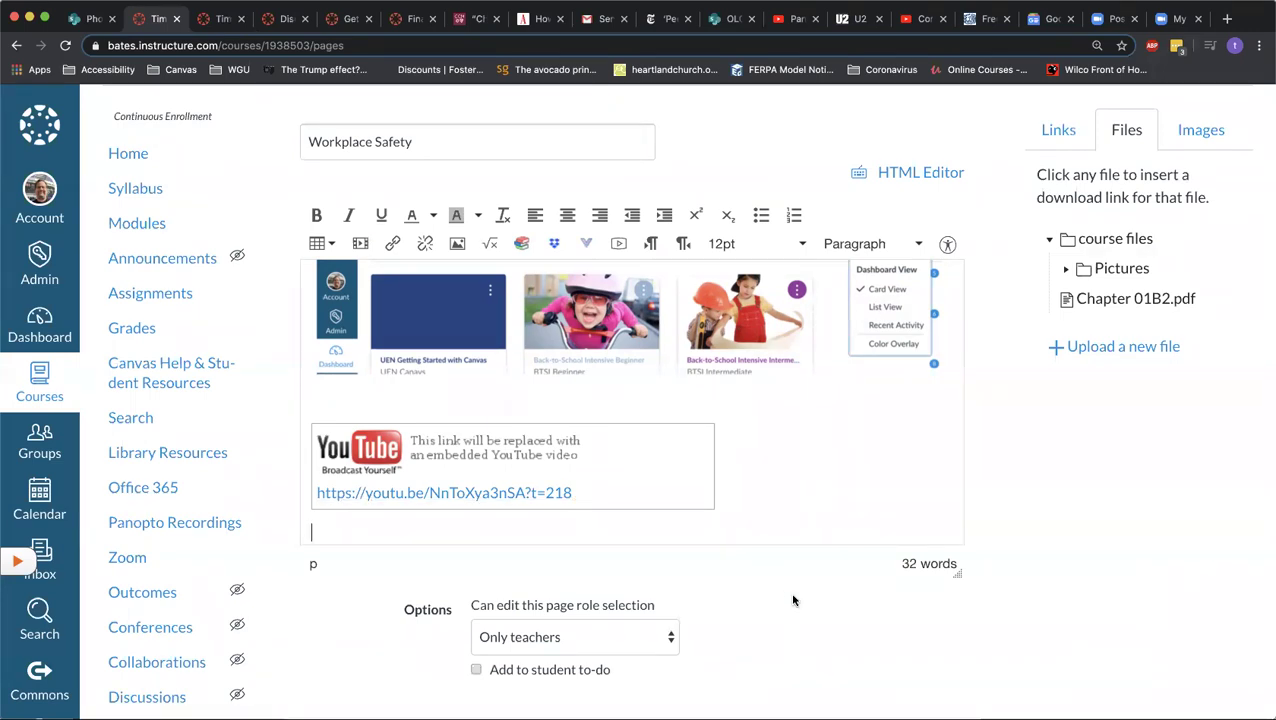
Step: Save the Workplace Safety page without publishing it and check the embedded video on it
{"action": "scroll", "coordinate": [793, 600], "scroll_direction": "down", "scroll_amount": 4}
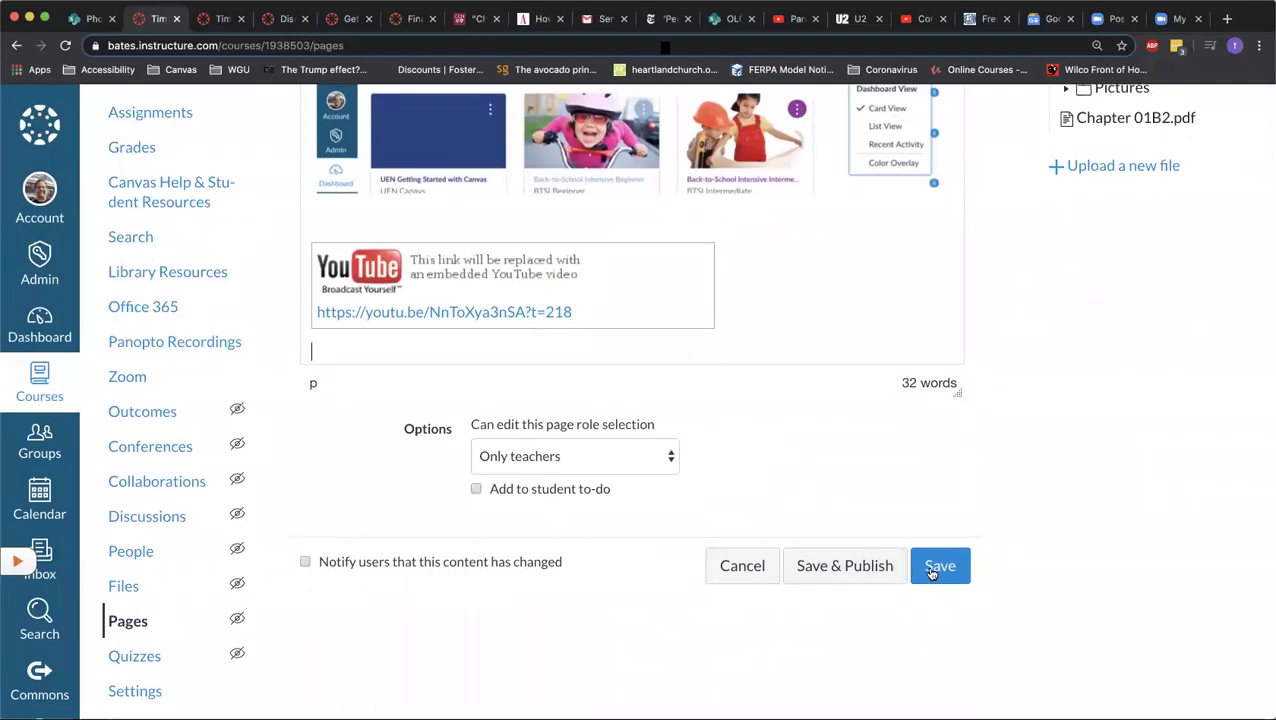
{"action": "left_click", "coordinate": [931, 570]}
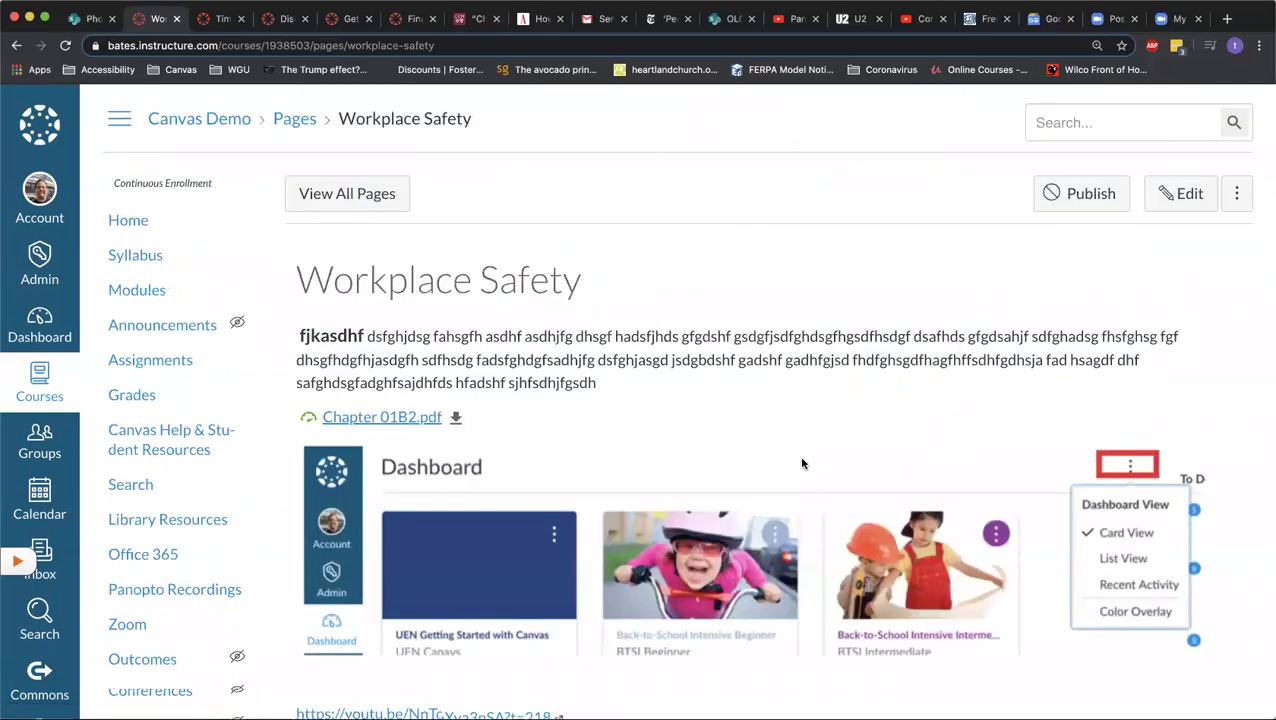
{"action": "scroll", "coordinate": [802, 463], "scroll_direction": "down", "scroll_amount": 5}
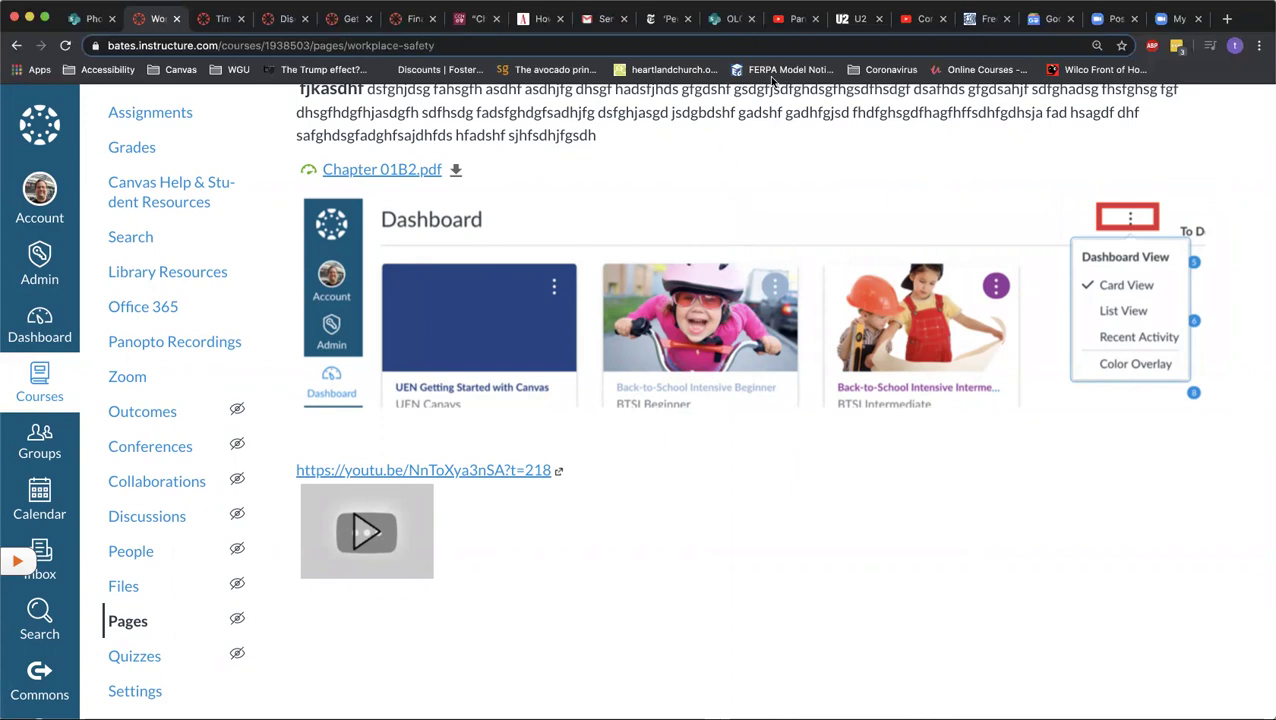
Step: Switch to YouTube and toggle the closed captions on the Panopto video, leaving them on
{"action": "left_click", "coordinate": [798, 19]}
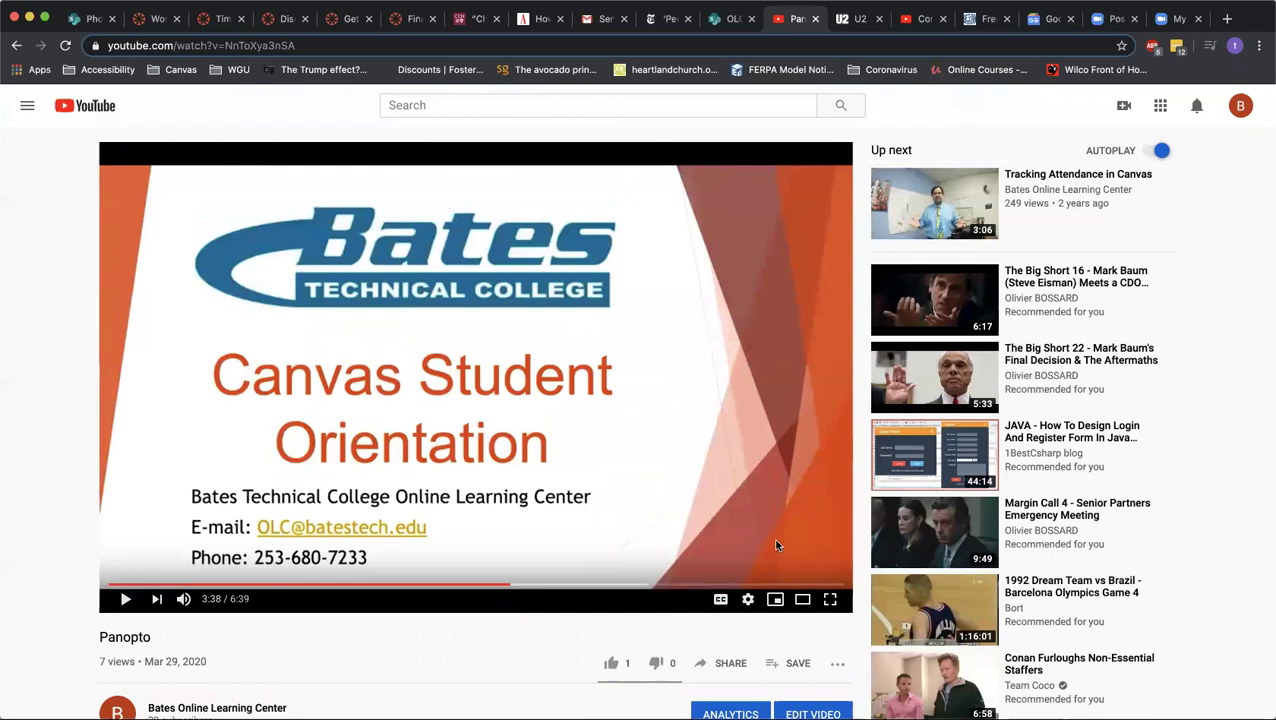
{"action": "left_click", "coordinate": [720, 600]}
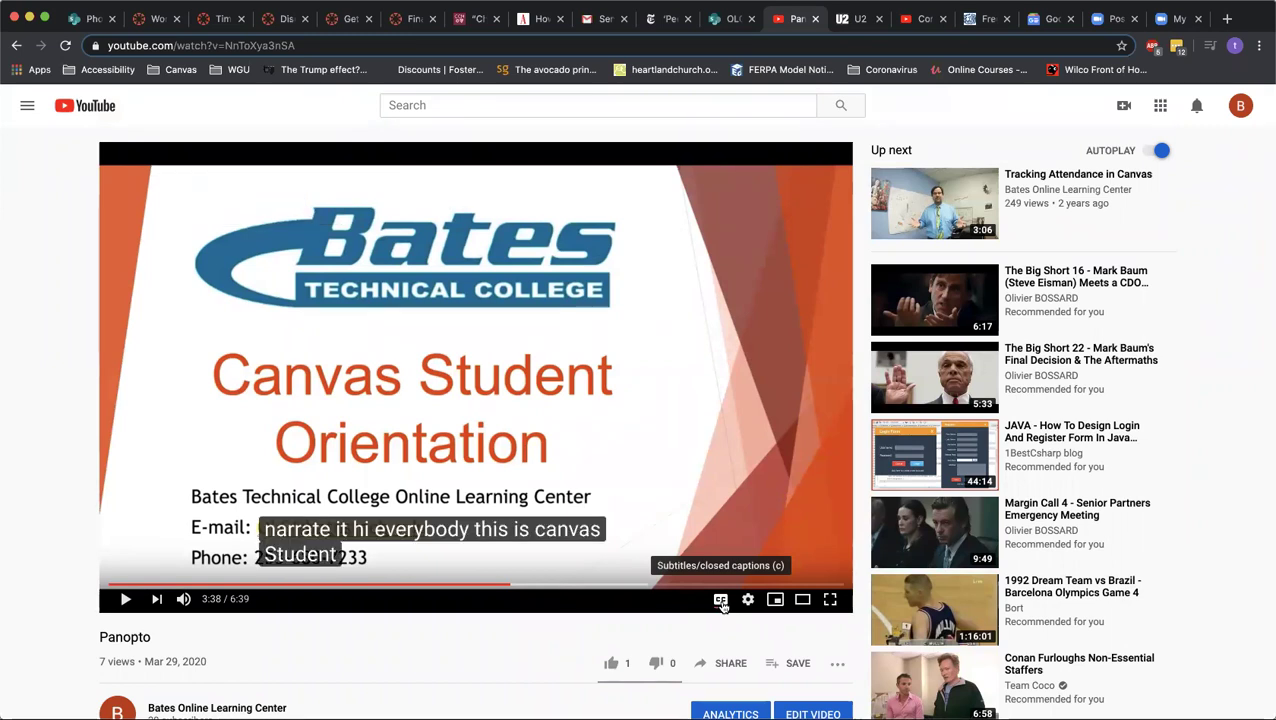
{"action": "left_click", "coordinate": [721, 603]}
{"action": "left_click", "coordinate": [721, 603]}
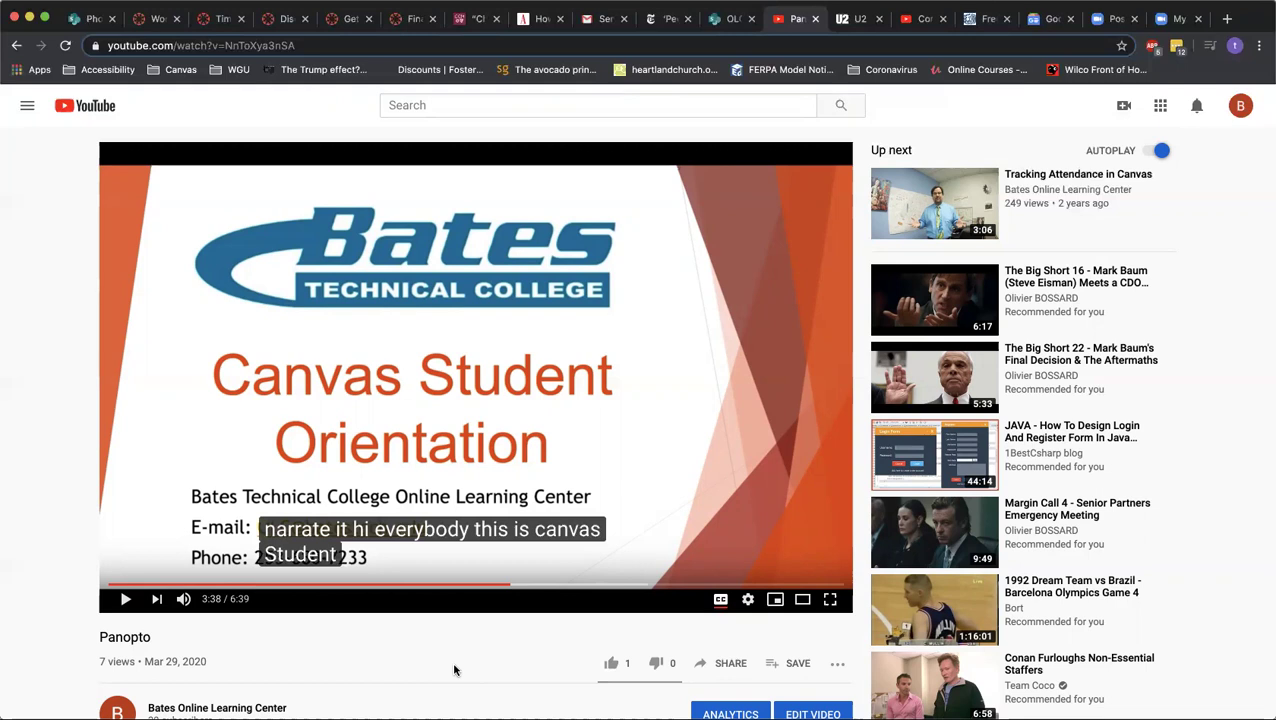
Step: Open the Tracking Attendance in Canvas video, pause it and compare the picture with closed captions on and off
{"action": "left_click", "coordinate": [1100, 174]}
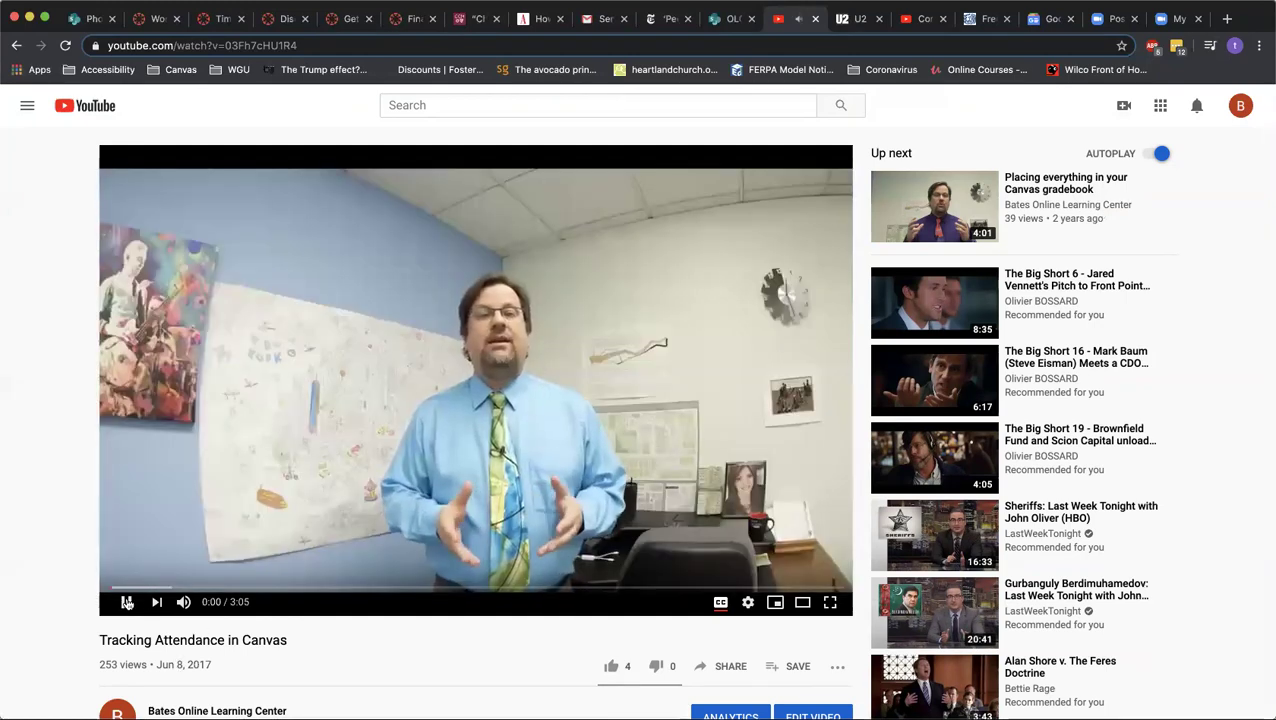
{"action": "left_click", "coordinate": [127, 603]}
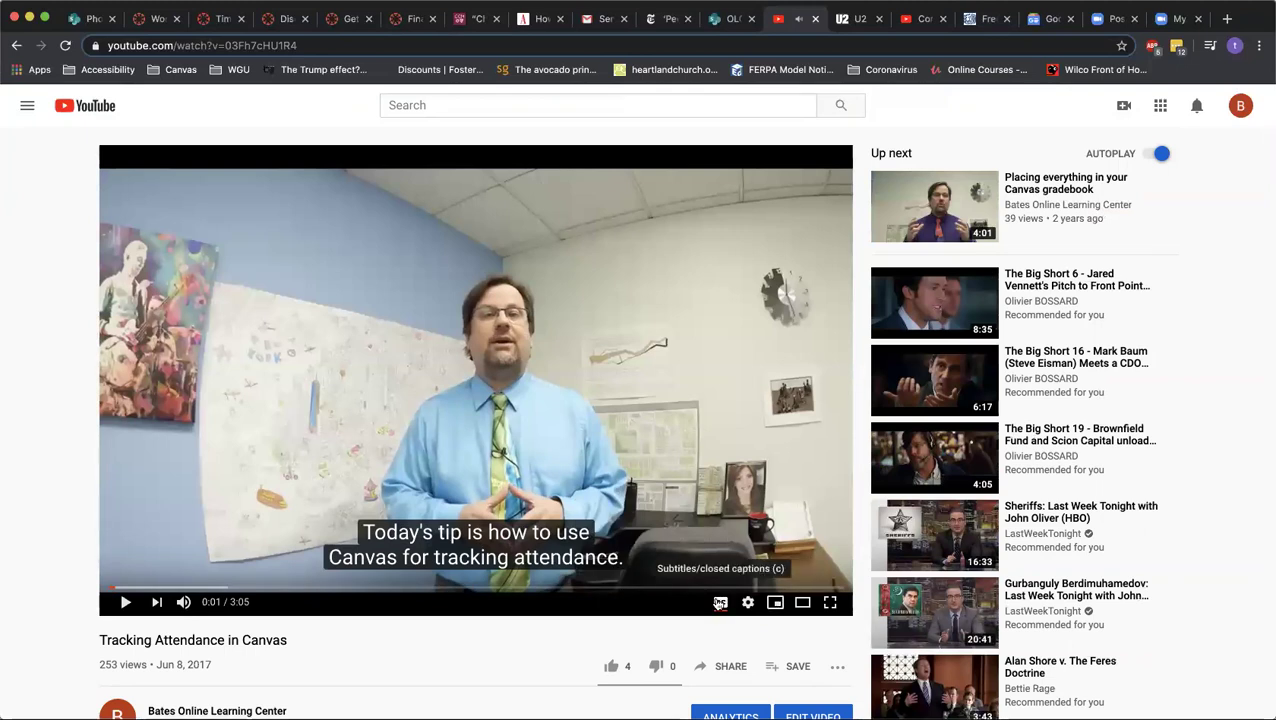
{"action": "left_click", "coordinate": [720, 603]}
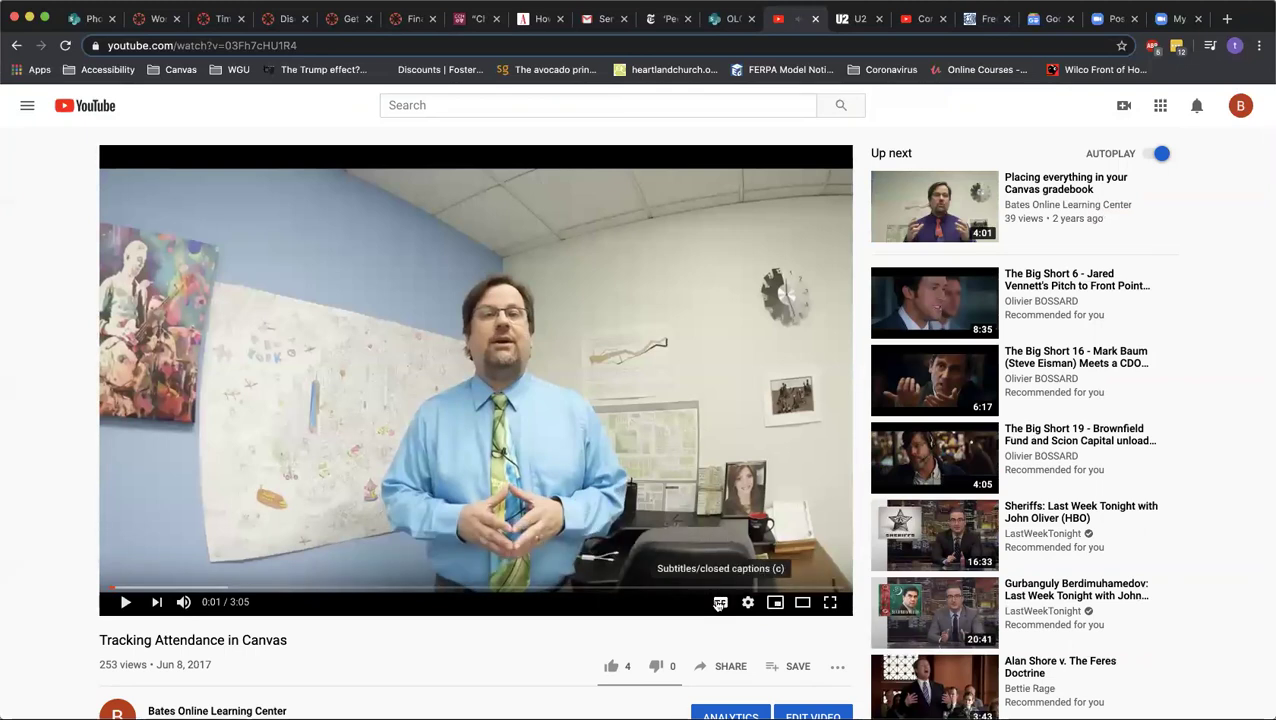
{"action": "left_click", "coordinate": [720, 603]}
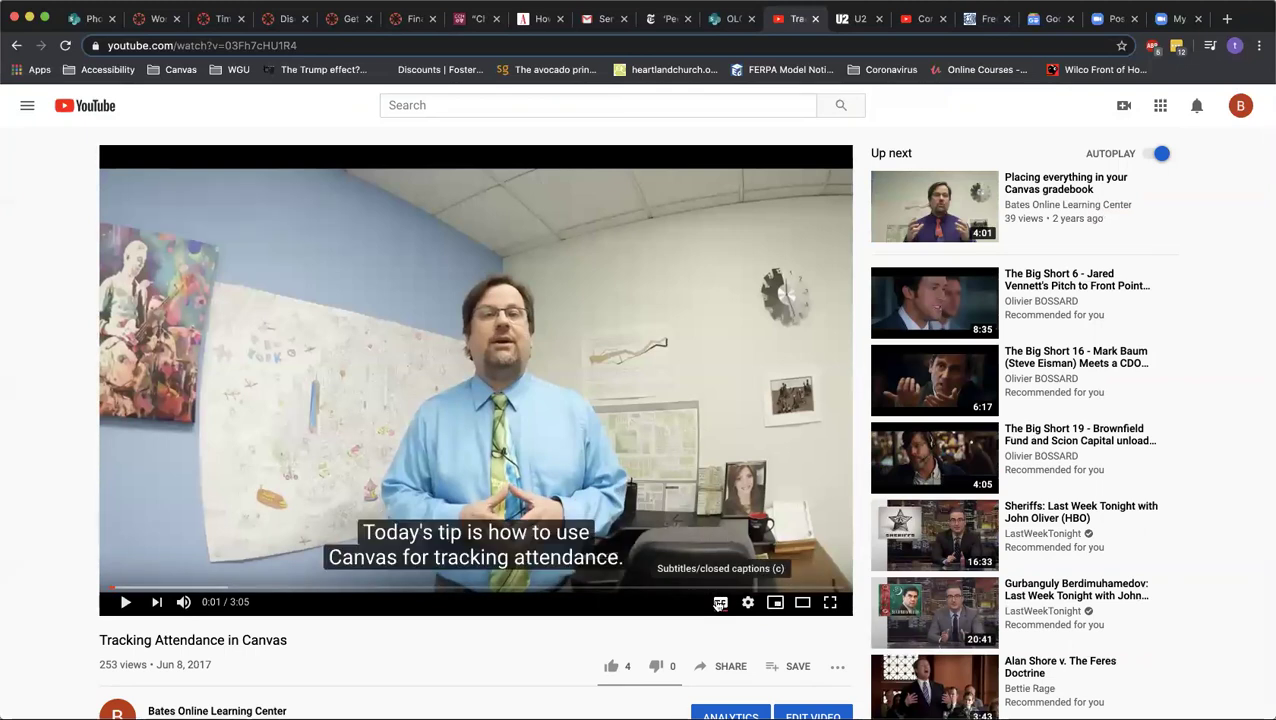
{"action": "left_click", "coordinate": [720, 603]}
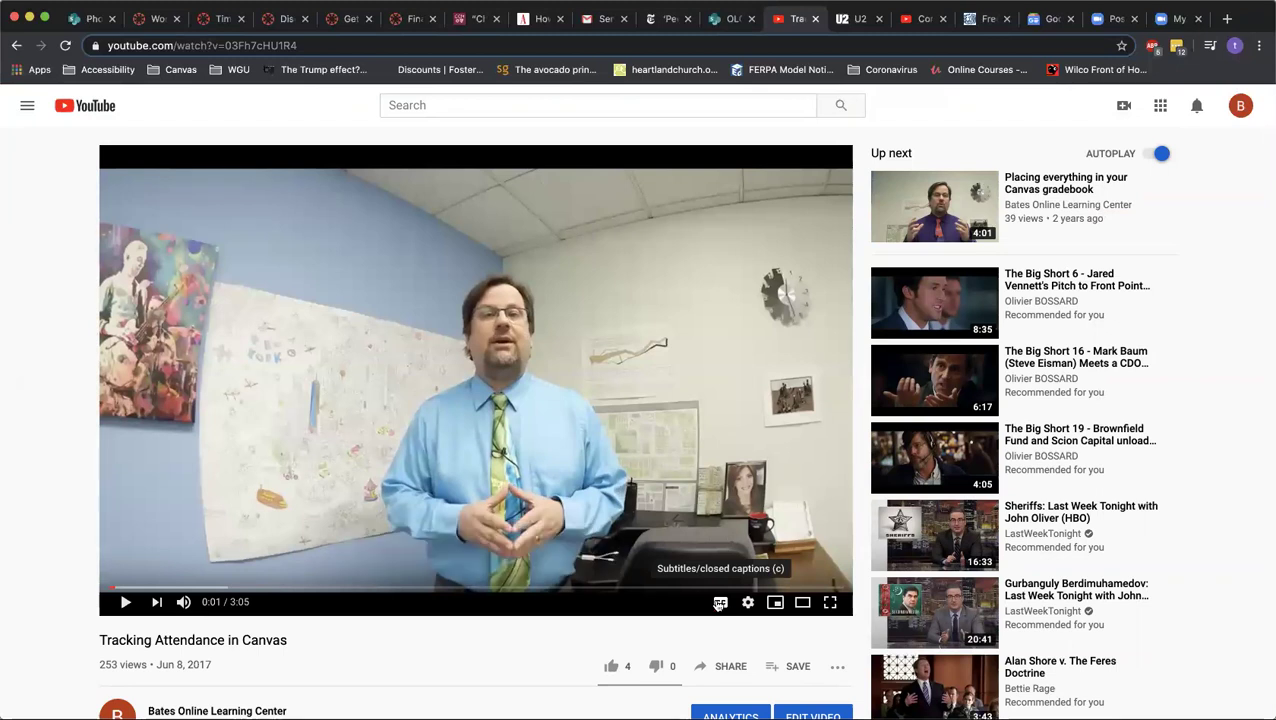
{"action": "left_click", "coordinate": [720, 603]}
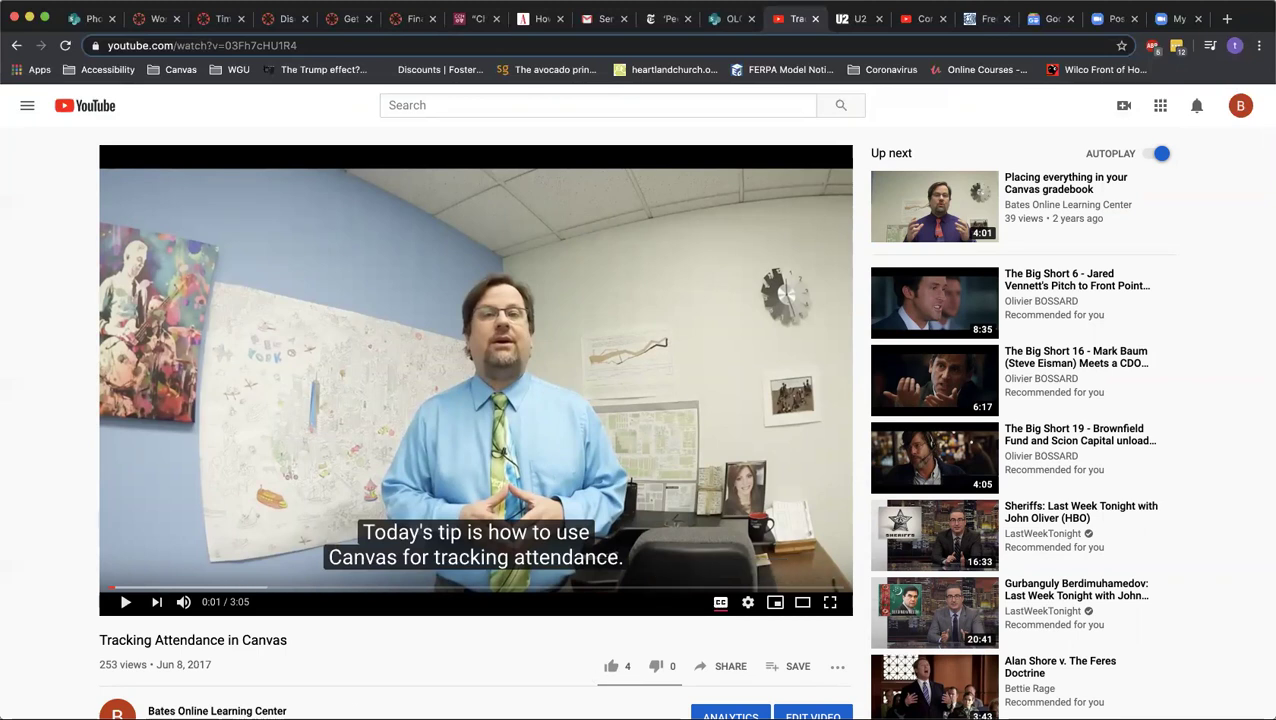
Step: Switch back to Canvas and bring up the practice course's home page
{"action": "left_click", "coordinate": [155, 19]}
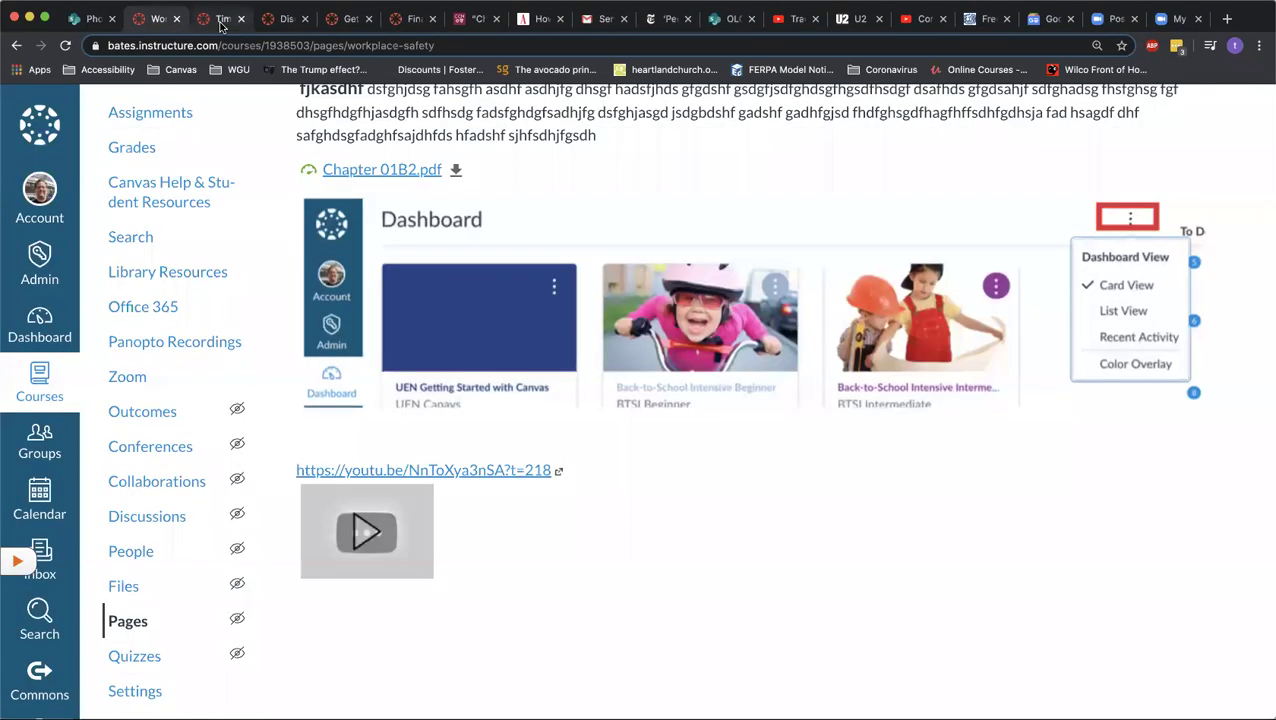
{"action": "left_click", "coordinate": [220, 22]}
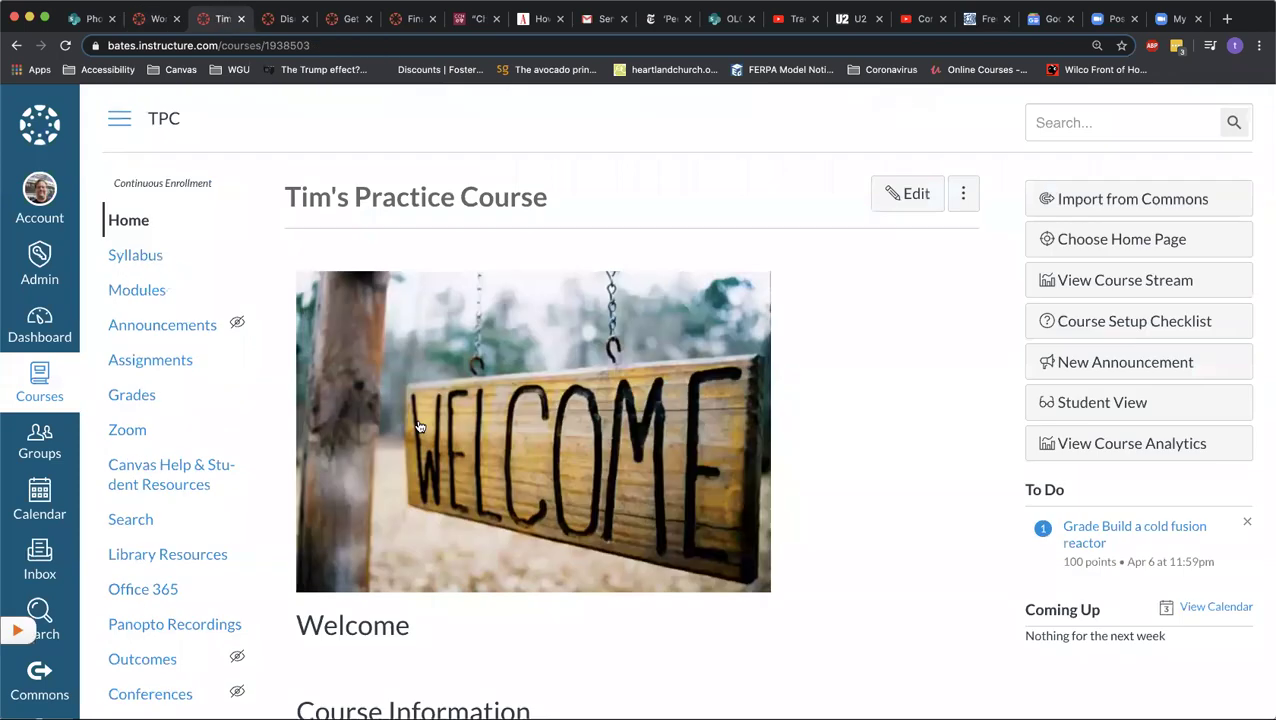
Step: Review the workplace safety page, then check the playback settings of the Coronavirus video on YouTube
{"action": "left_click", "coordinate": [148, 20]}
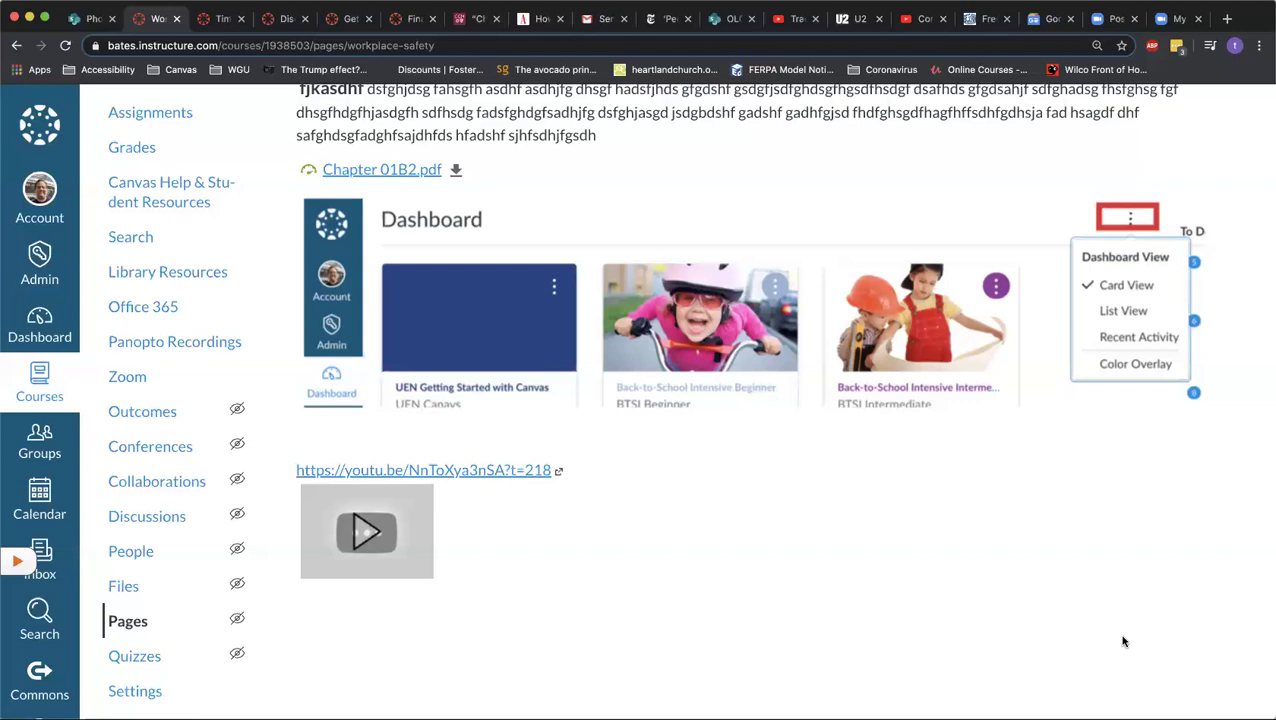
{"action": "left_click", "coordinate": [925, 20]}
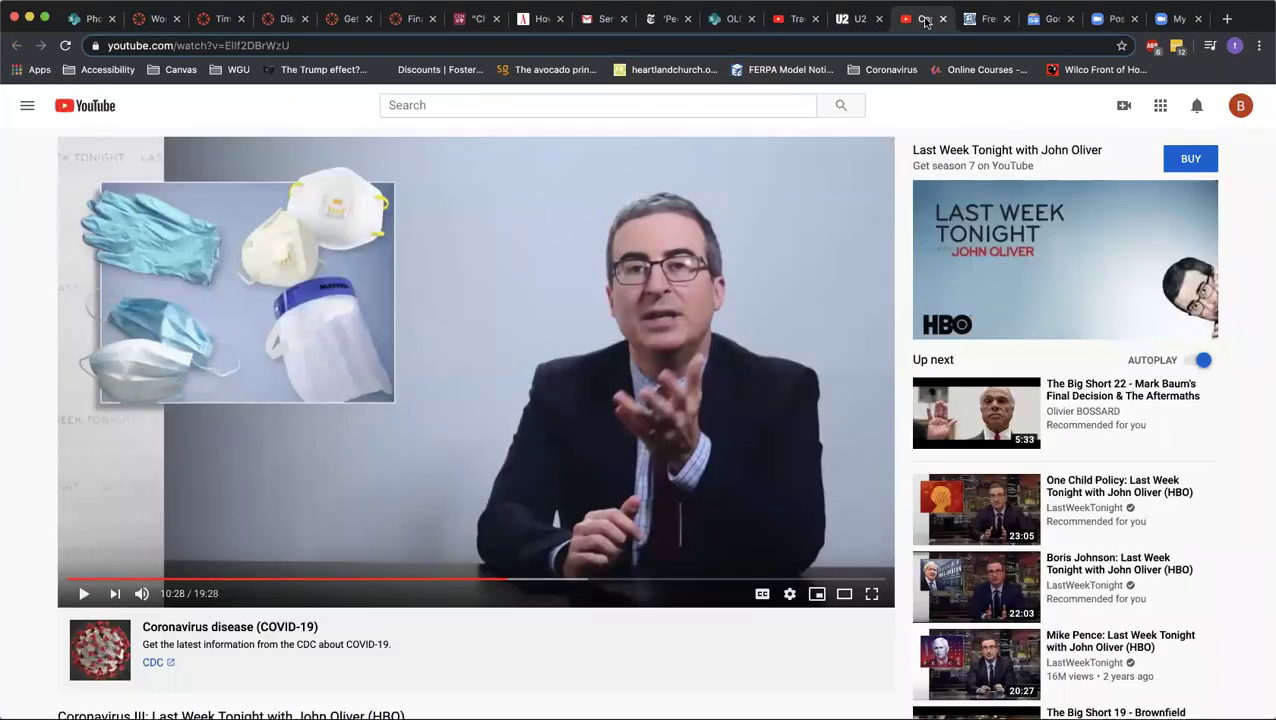
{"action": "left_click", "coordinate": [789, 595]}
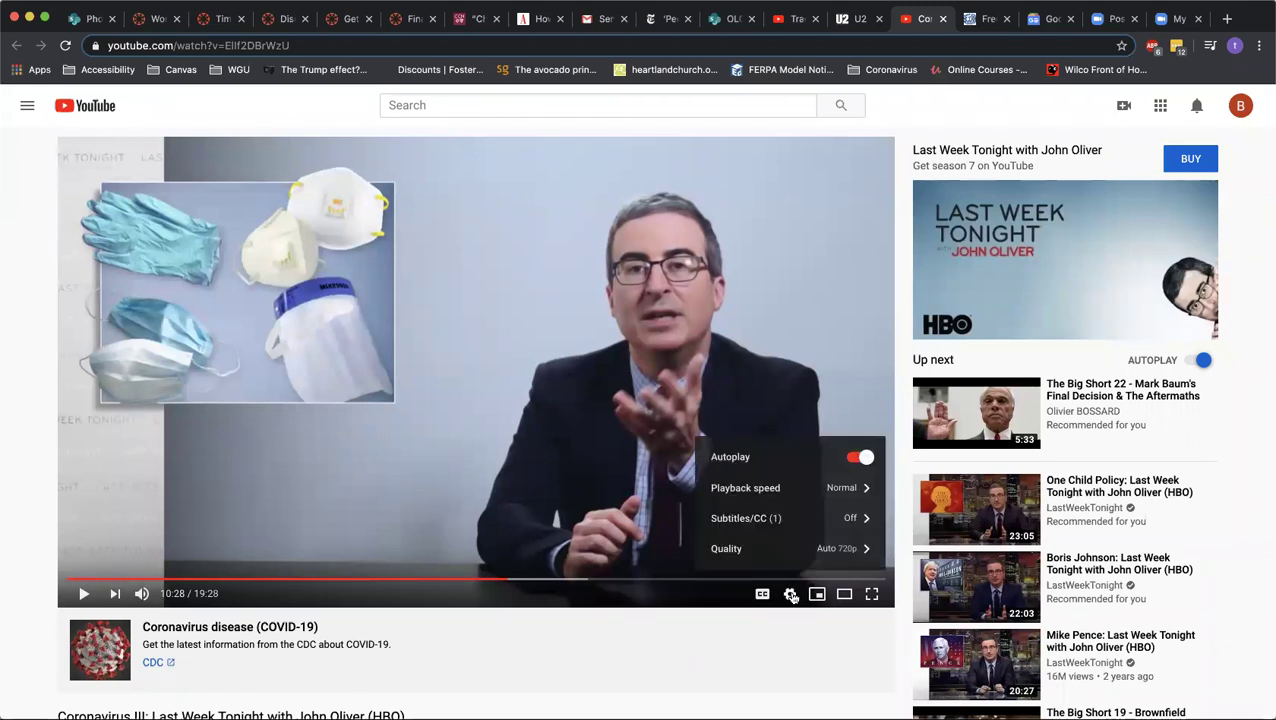
{"action": "left_click", "coordinate": [790, 595]}
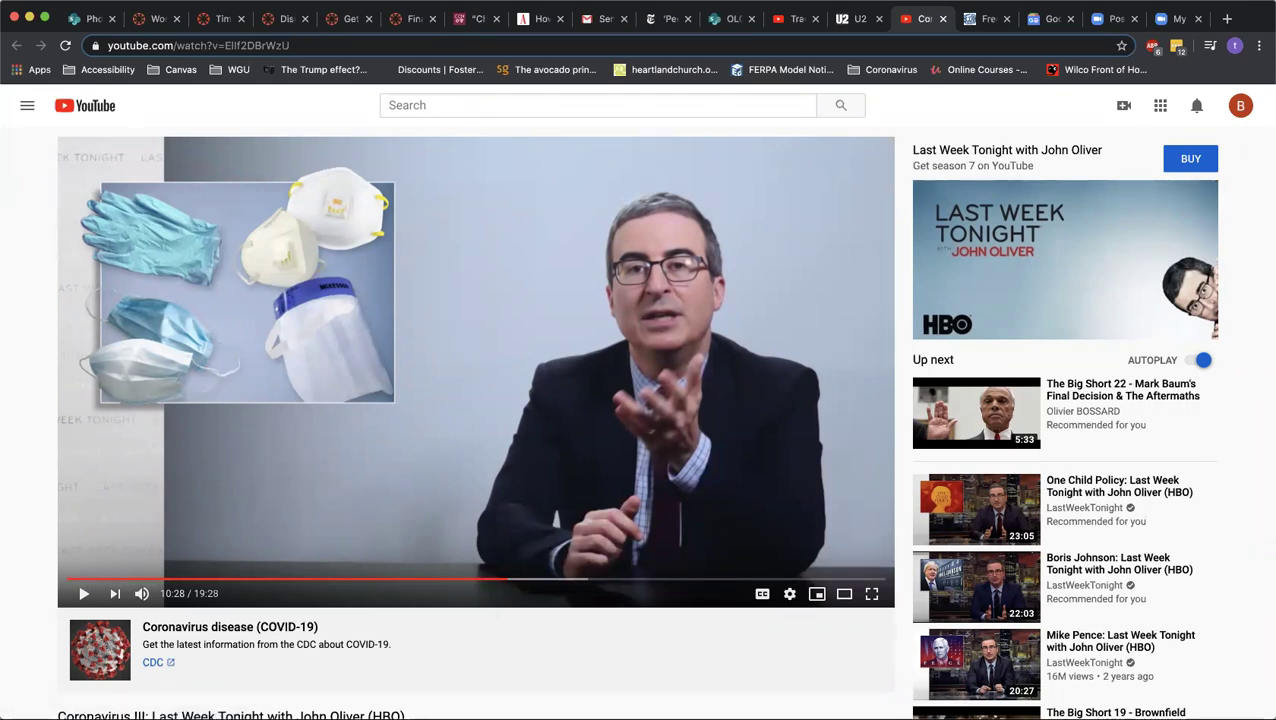
Step: Return to the practice course in Canvas and start creating a new assignment
{"action": "left_click", "coordinate": [218, 19]}
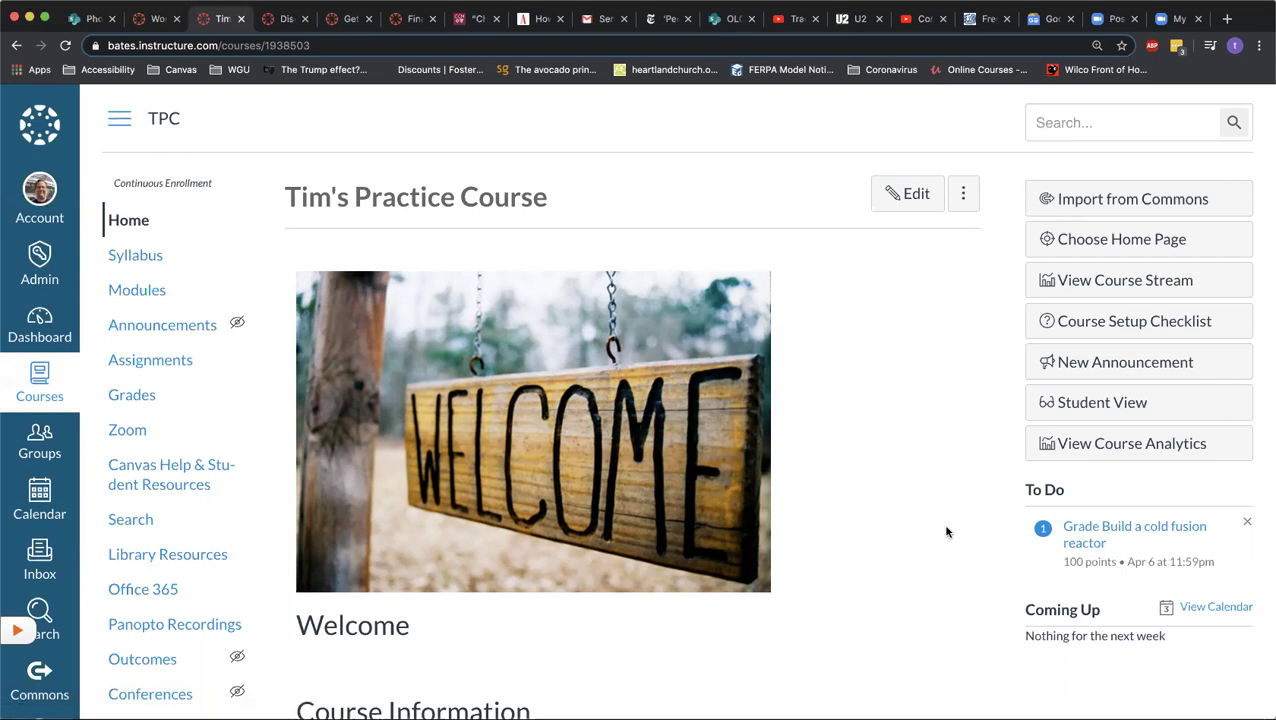
{"action": "scroll", "coordinate": [947, 532], "scroll_direction": "down", "scroll_amount": 1}
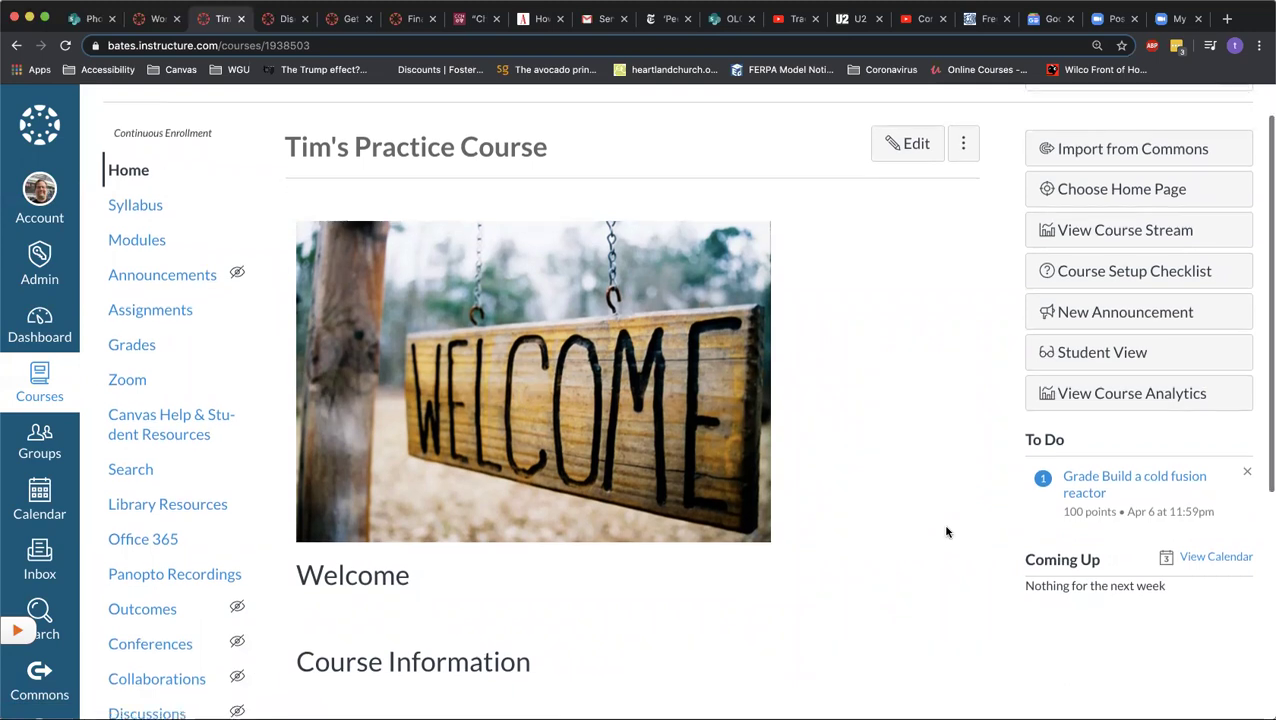
{"action": "scroll", "coordinate": [947, 532], "scroll_direction": "down", "scroll_amount": 1}
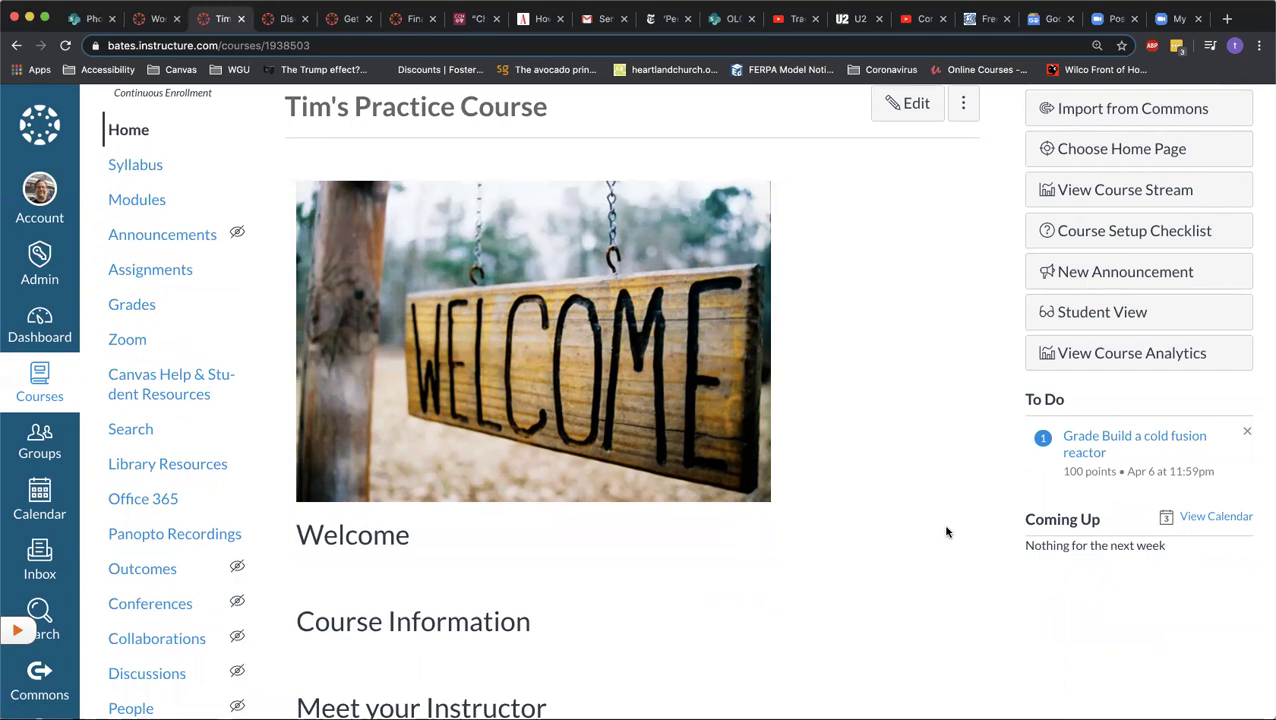
{"action": "left_click", "coordinate": [165, 279]}
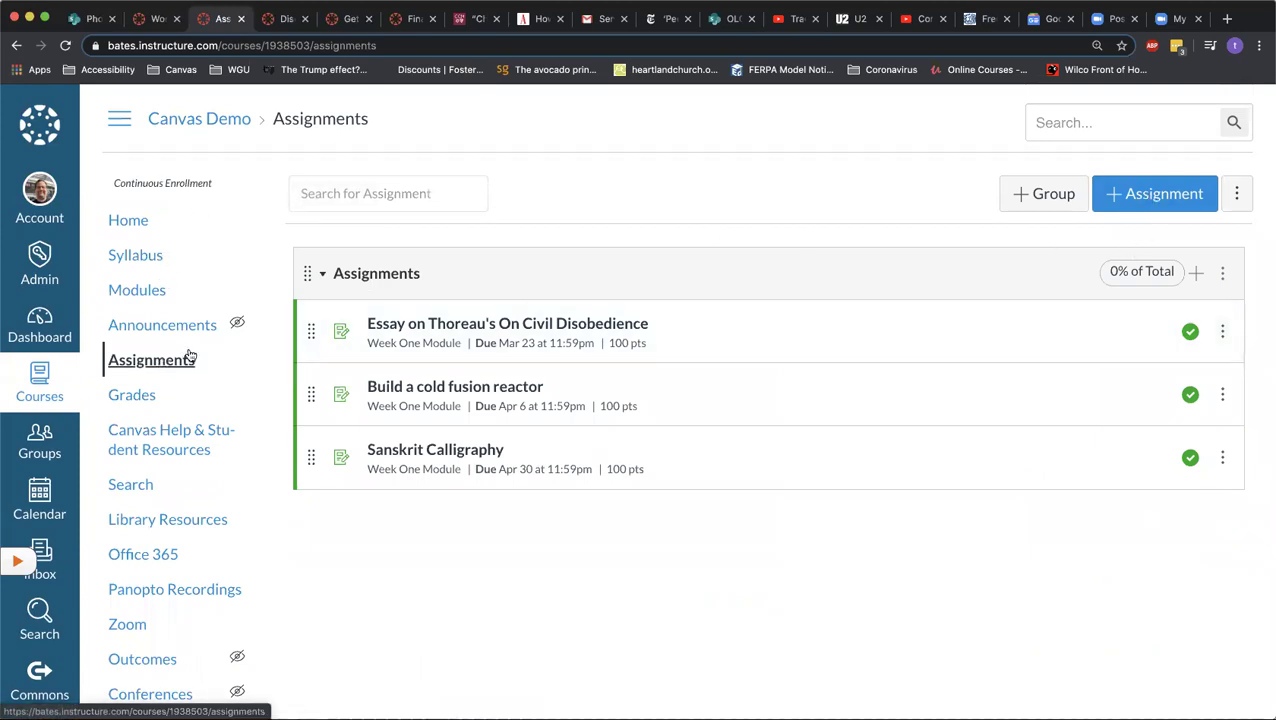
{"action": "left_click", "coordinate": [1168, 203]}
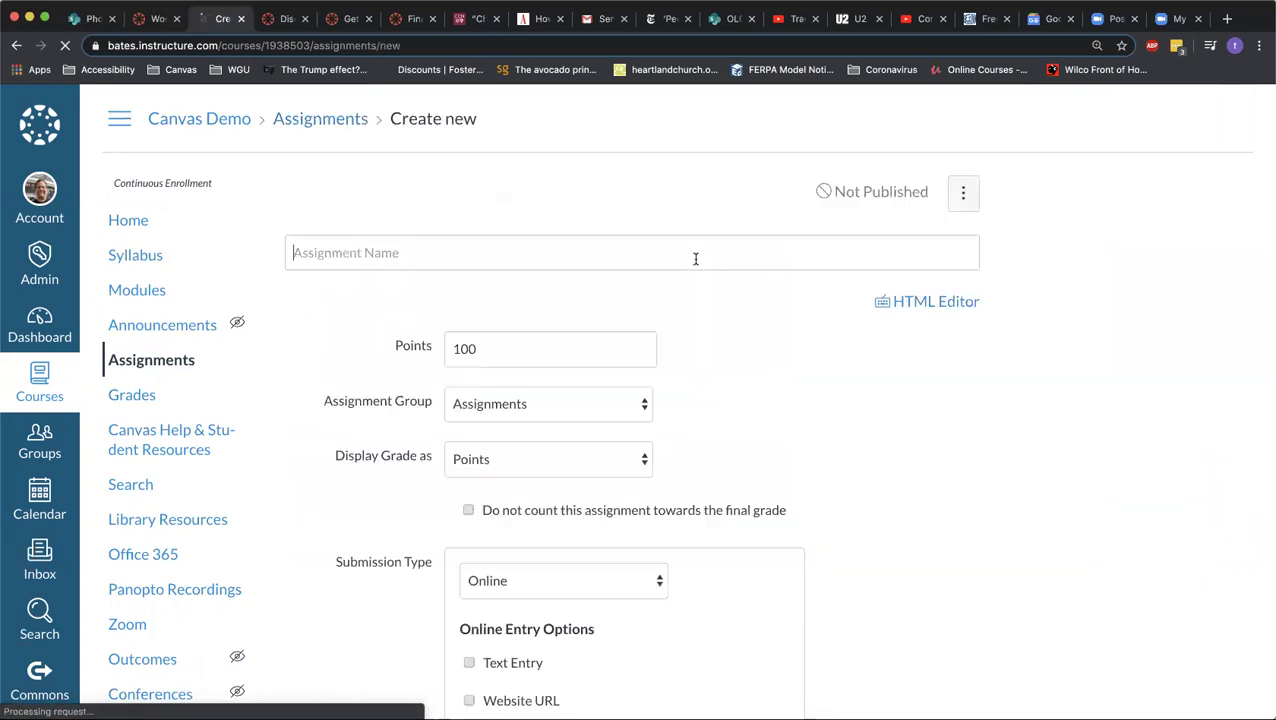
Step: Name the new assignment "Safety Assignment"
{"action": "left_click", "coordinate": [545, 254]}
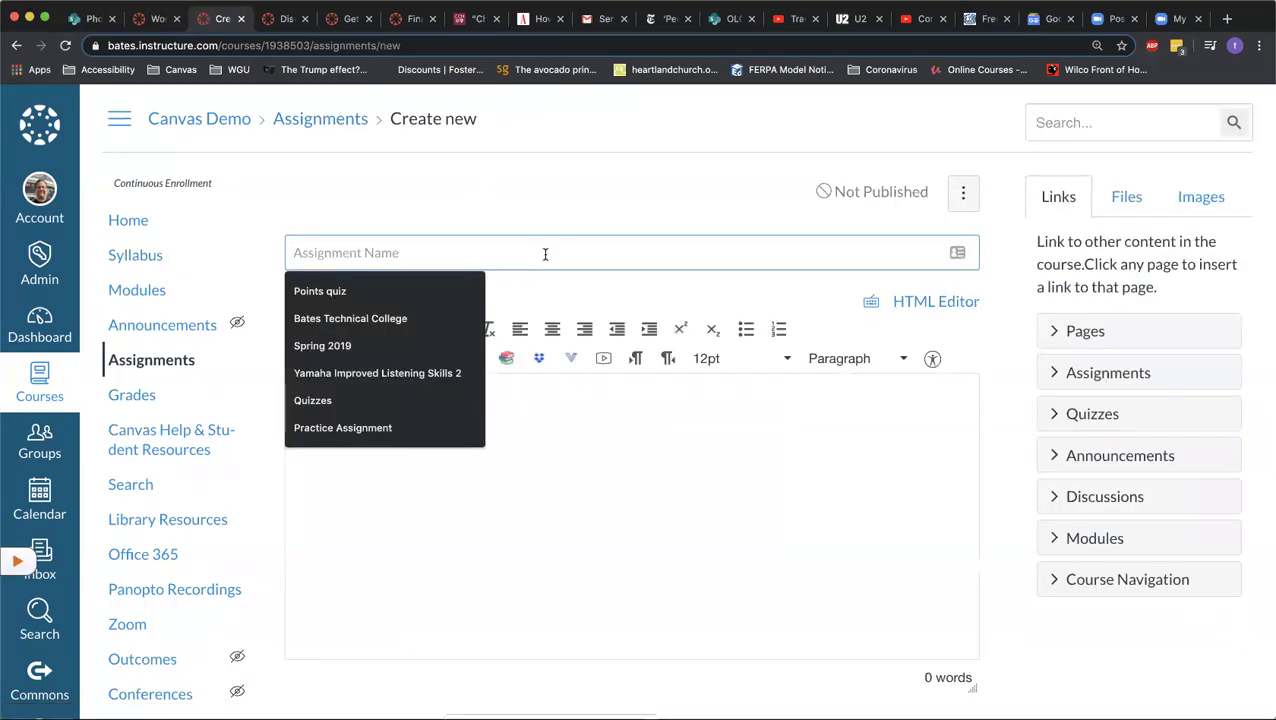
{"action": "type", "text": "Sa"}
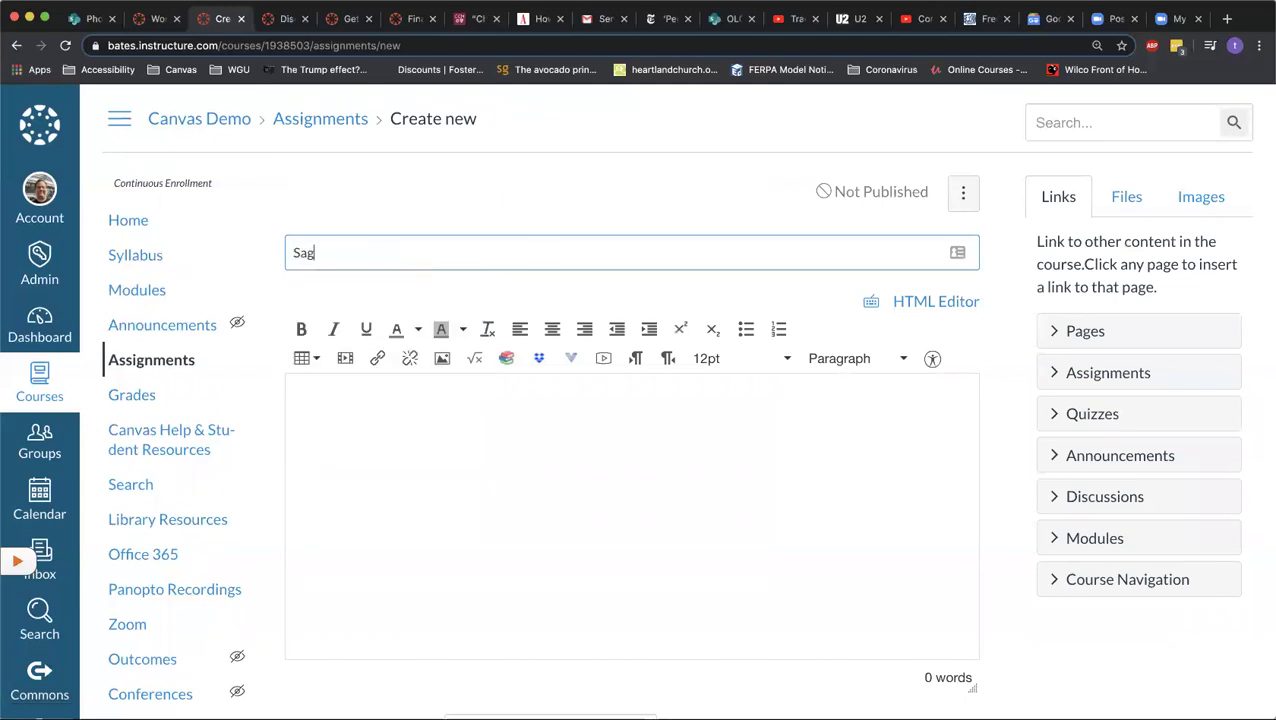
{"action": "type", "text": "fet"}
{"action": "key", "text": "BackSpace"}
{"action": "type", "text": "ety Quiz"}
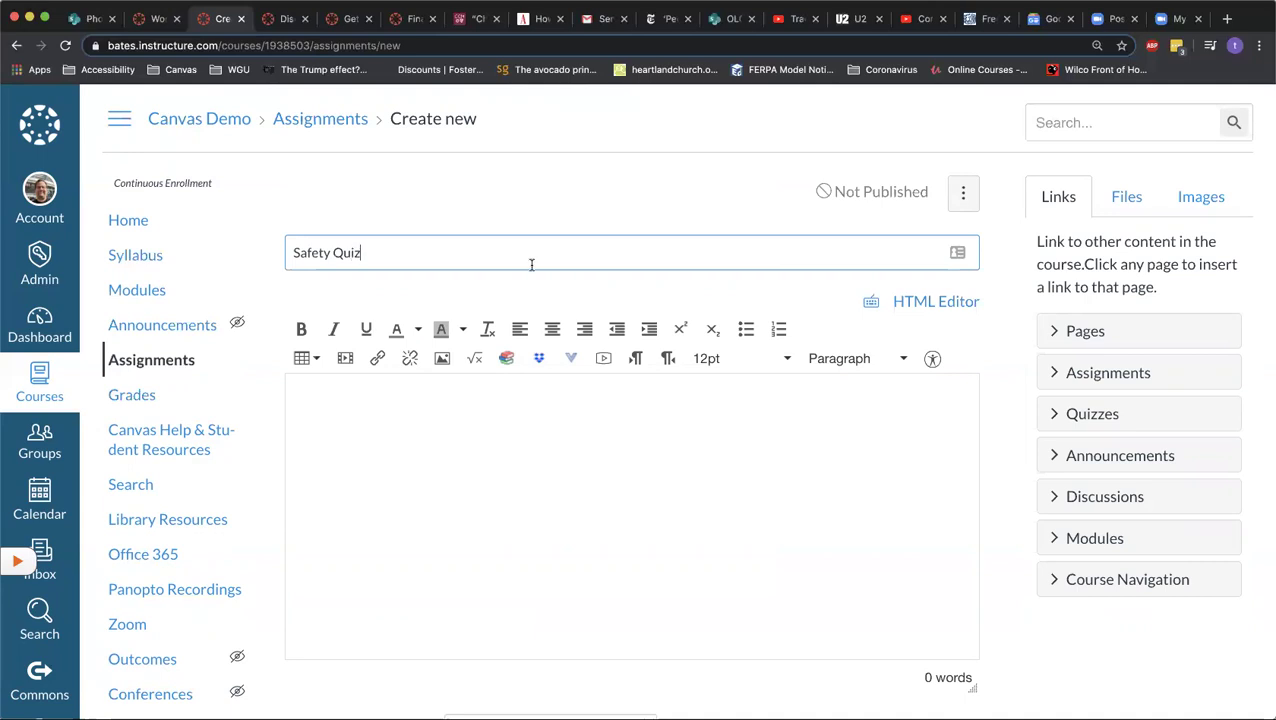
{"action": "key", "text": "BackSpace"}
{"action": "key", "text": "BackSpace"}
{"action": "key", "text": "BackSpace"}
{"action": "key", "text": "BackSpace"}
{"action": "type", "text": "Assignment"}
Step: Write a two-line paragraph of placeholder text as the introduction of the assignment description
{"action": "left_click", "coordinate": [323, 418]}
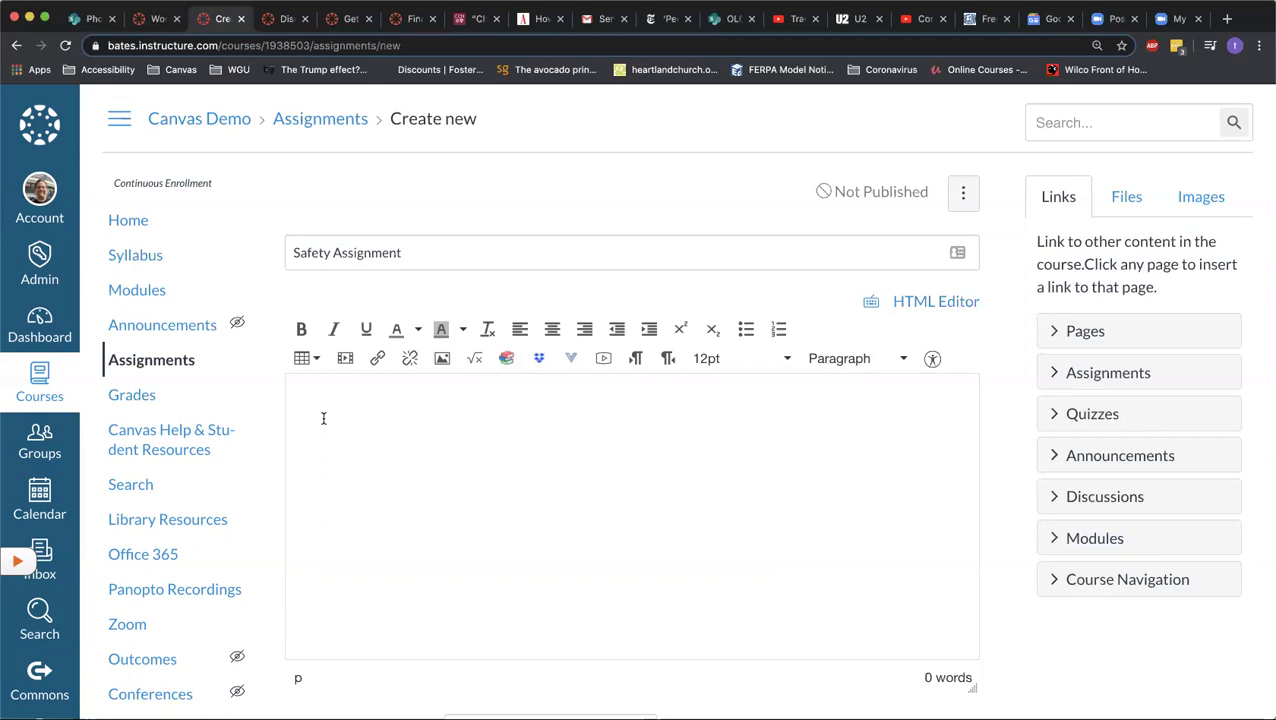
{"action": "type", "text": "jhfgjahdsgfjhgashgdshf g ashf ghasd gdsghfg dsf"}
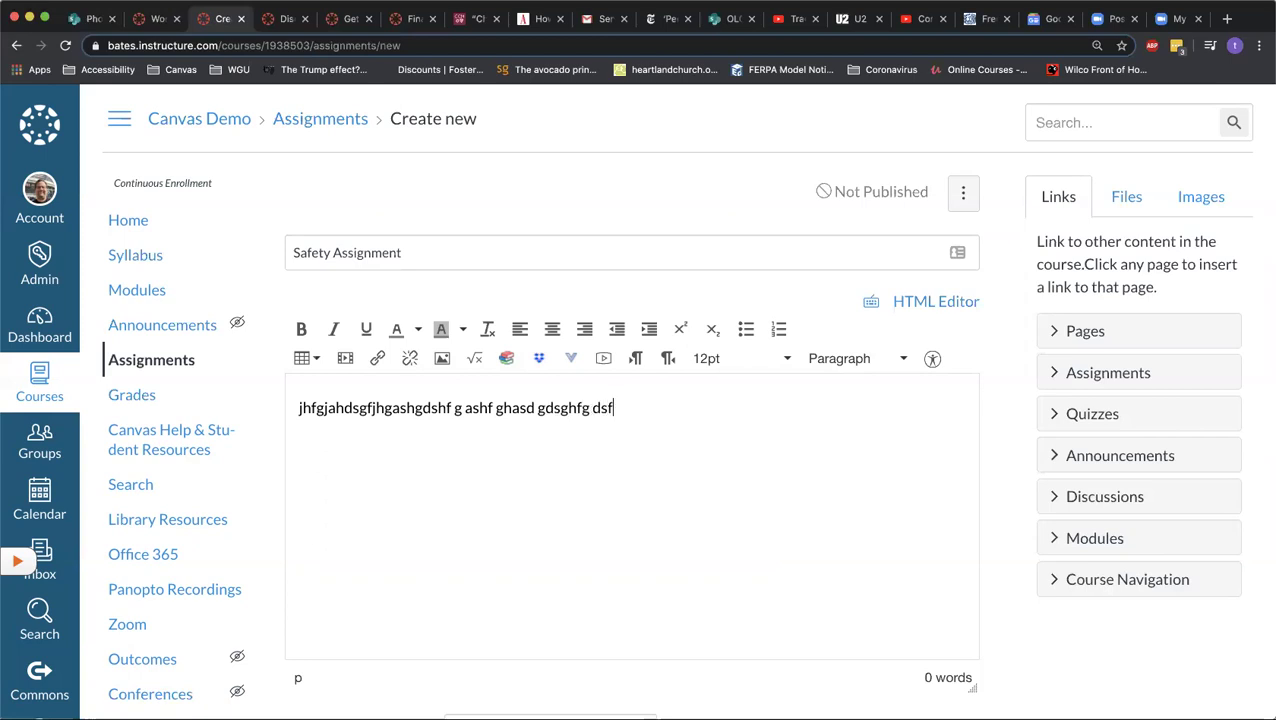
{"action": "type", "text": "ghjsdgfhga dfhdg  has gfsg dfhagsfhj"}
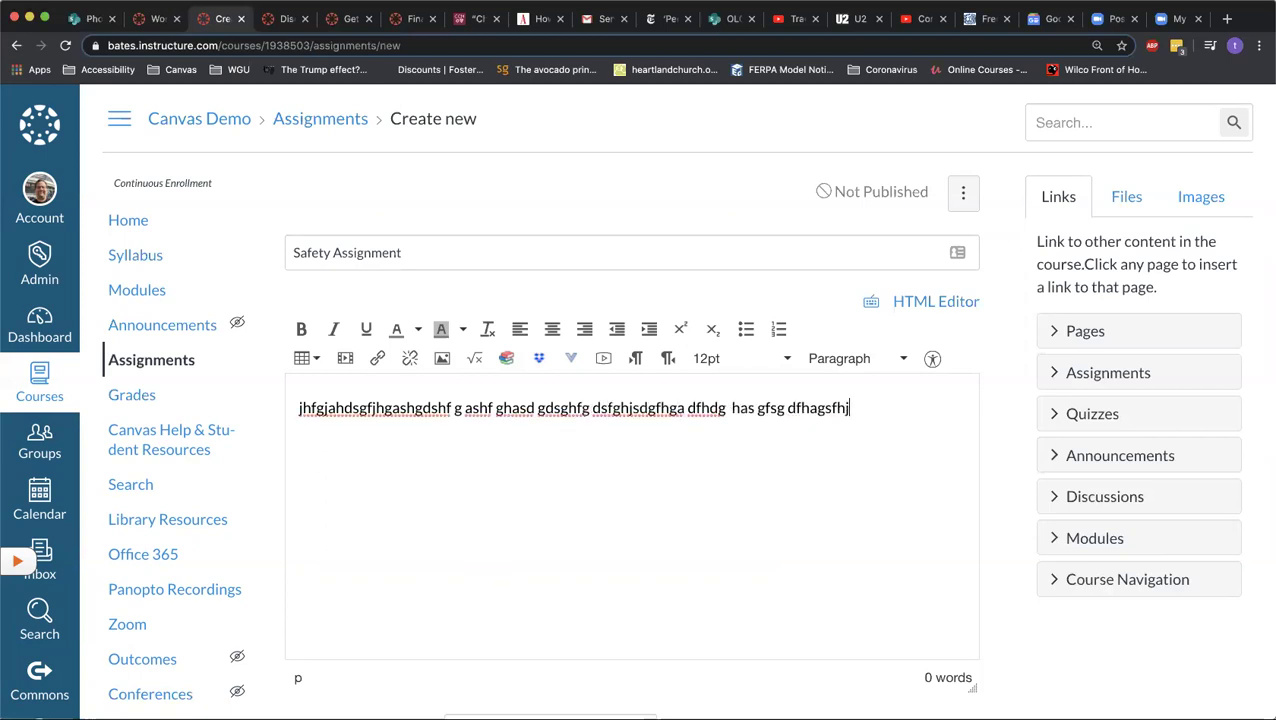
{"action": "type", "text": "gsda fadshfg asdgfhs gfgfgsgfasfghadsgfsdgjy "}
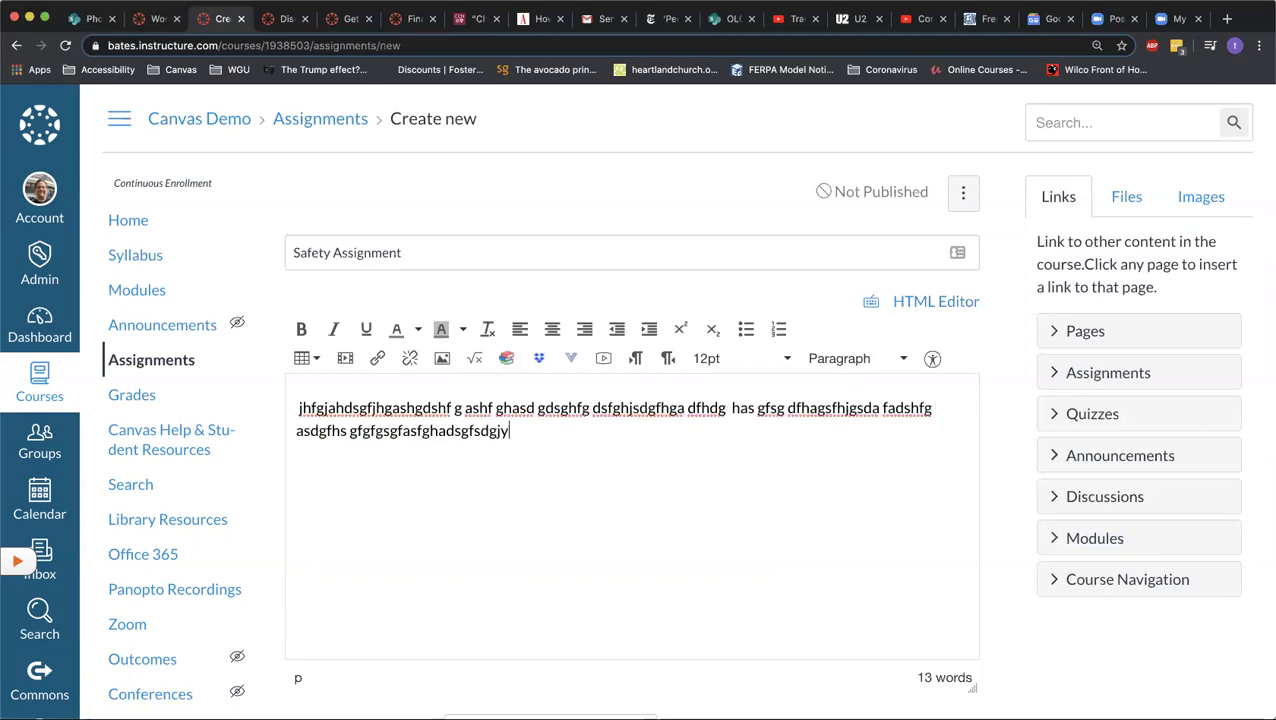
Step: Add three placeholder lines numbered 1), 2) and 3) below the introductory paragraph of the description
{"action": "type", "text": "1) asjdfhsdghf"}
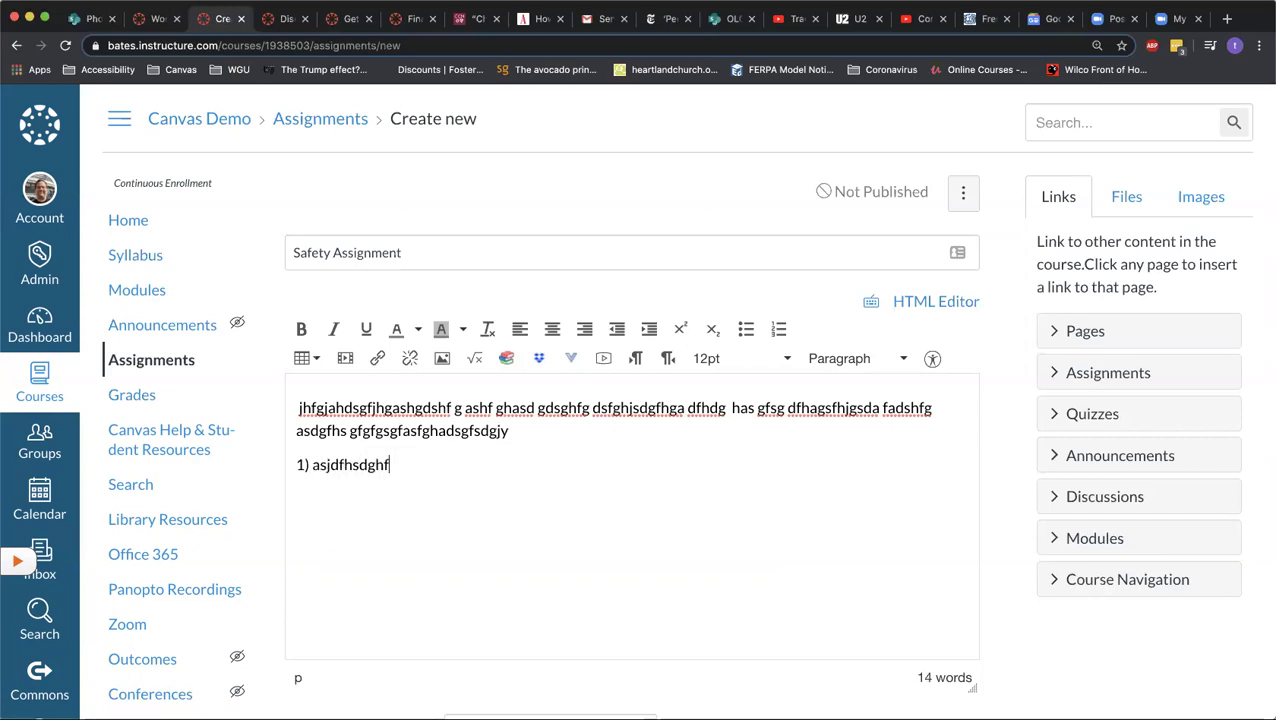
{"action": "type", "text": "sadgfsdhsgdfgasdjhf sdhf shfasdfg sf sadf"}
{"action": "key", "text": "Return"}
{"action": "type", "text": "2) "}
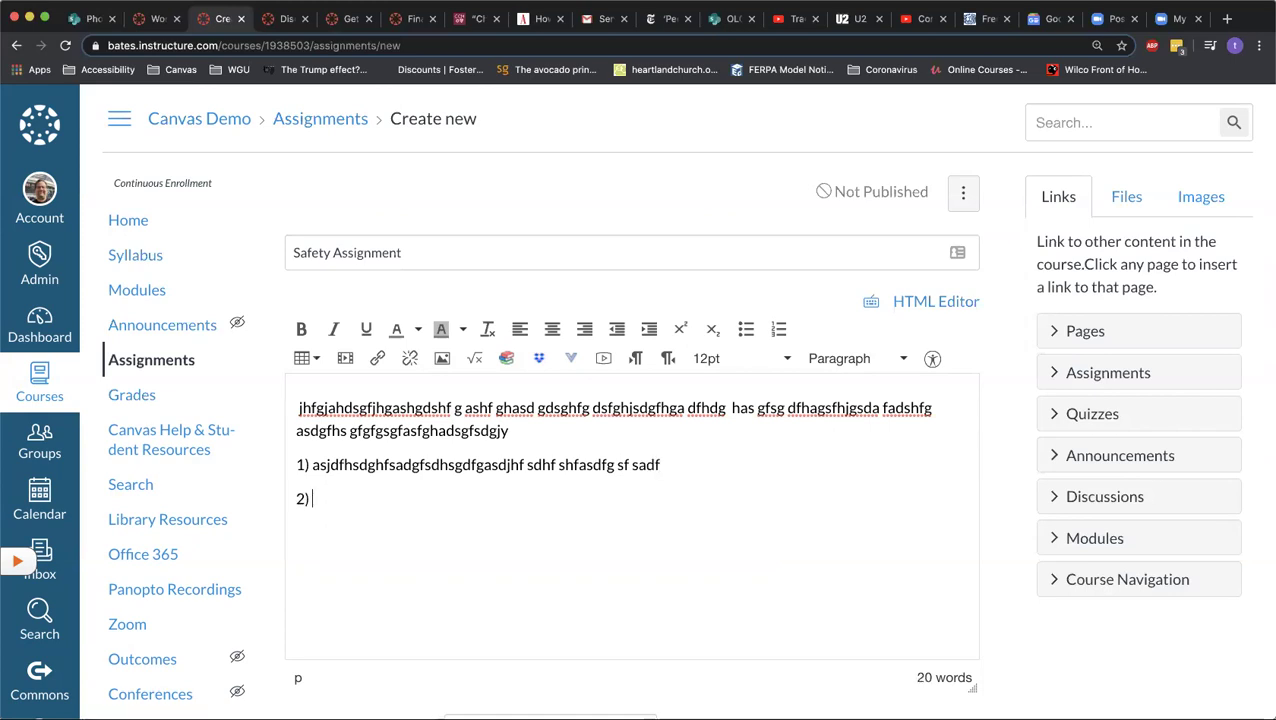
{"action": "type", "text": "f"}
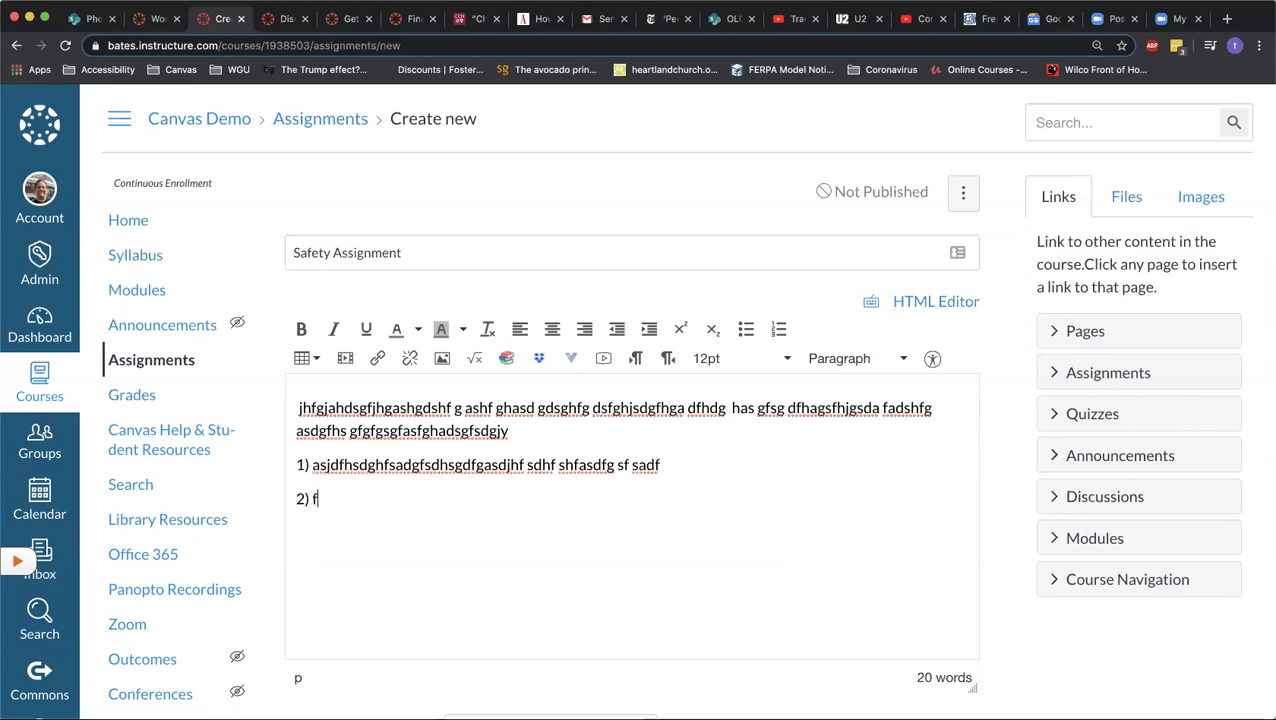
{"action": "type", "text": " sfhasd fahdsgf sadhgf hsadgfhgsdhfgsdhfgashdjg f"}
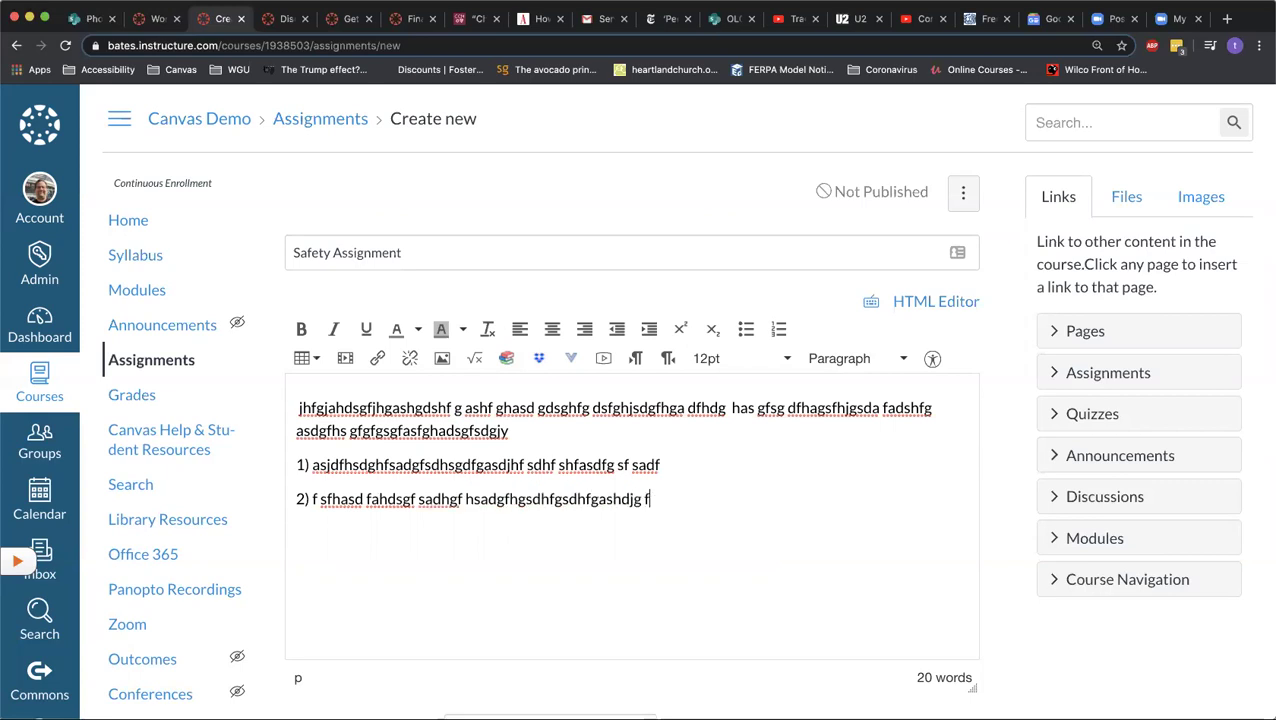
{"action": "type", "text": "s 3) dfkjasdhfdshfjghdsfhhsdgfhg "}
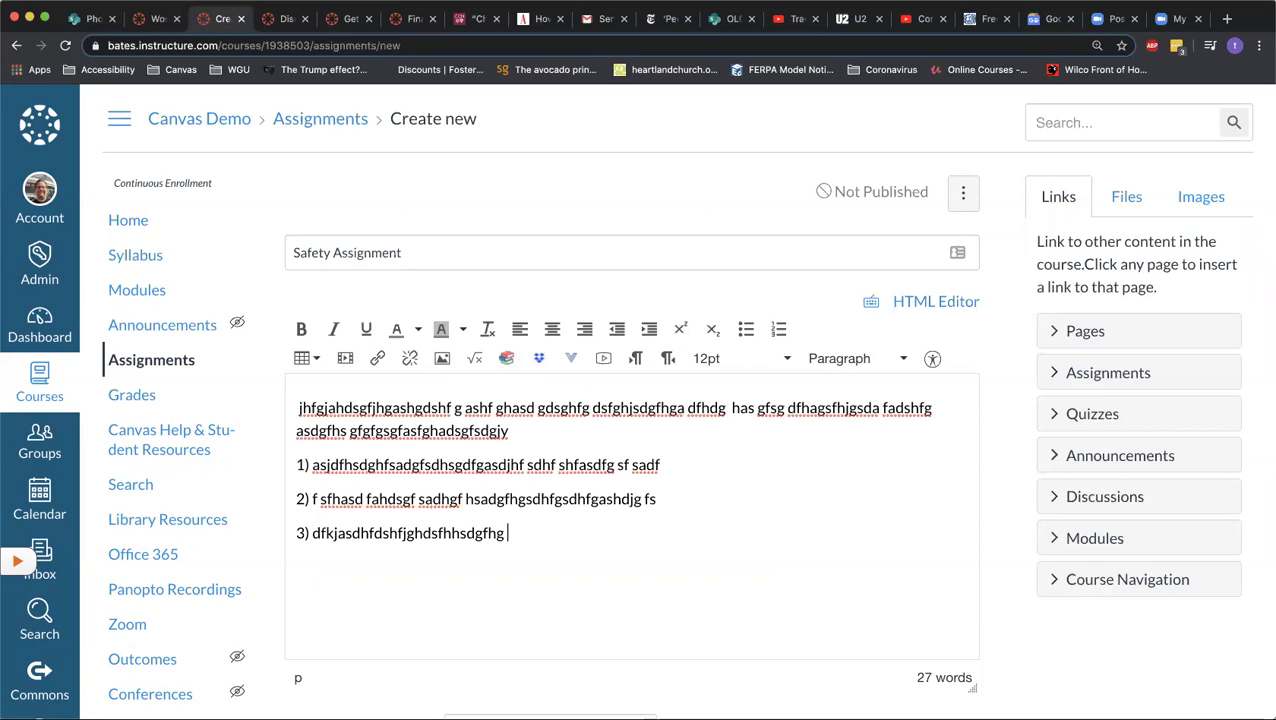
{"action": "type", "text": "dhsfgdshjgfdsgfjhgasdhfgkjsad"}
{"action": "key", "text": "Return"}
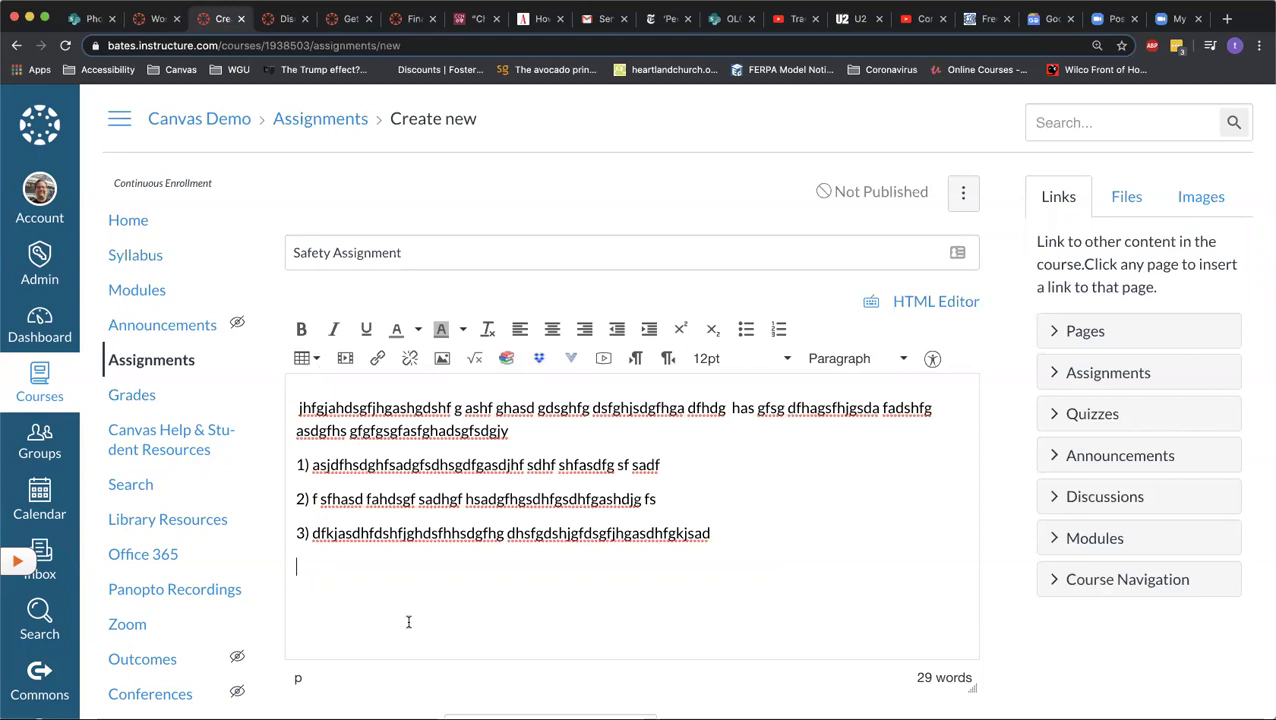
Step: Set the assignment's points to 10
{"action": "scroll", "coordinate": [408, 622], "scroll_direction": "down", "scroll_amount": 1}
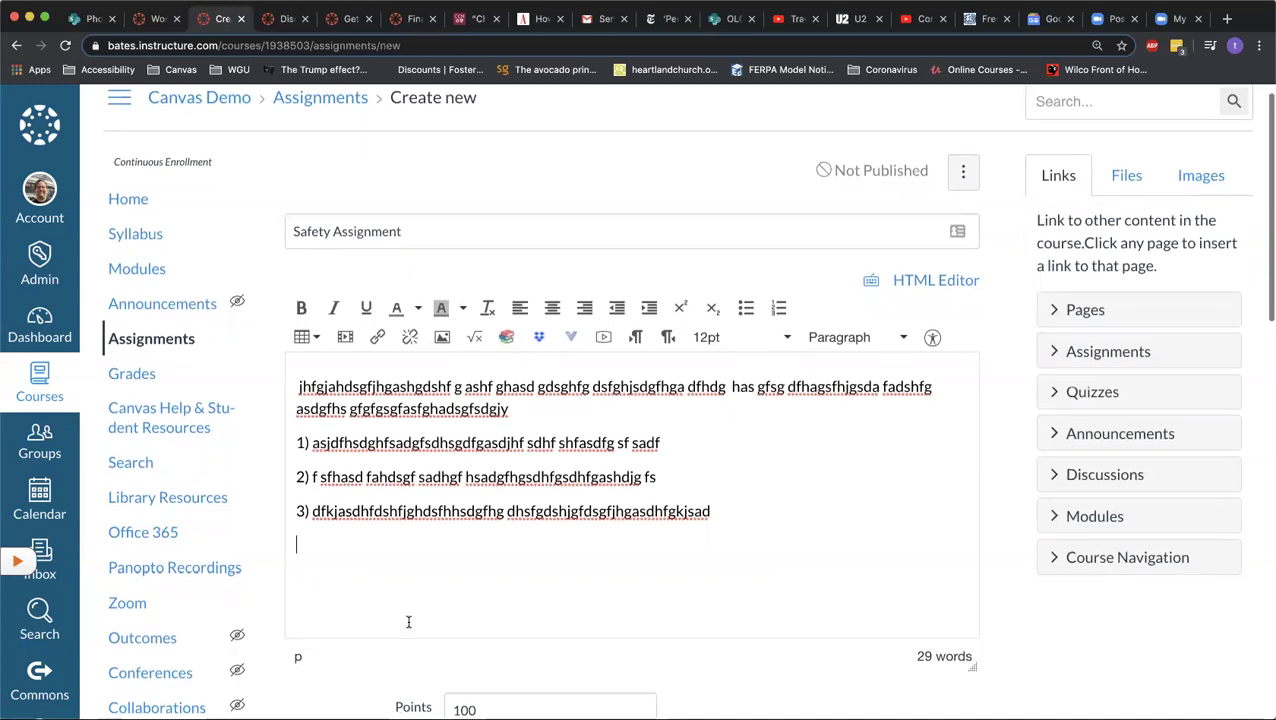
{"action": "scroll", "coordinate": [408, 622], "scroll_direction": "down", "scroll_amount": 1}
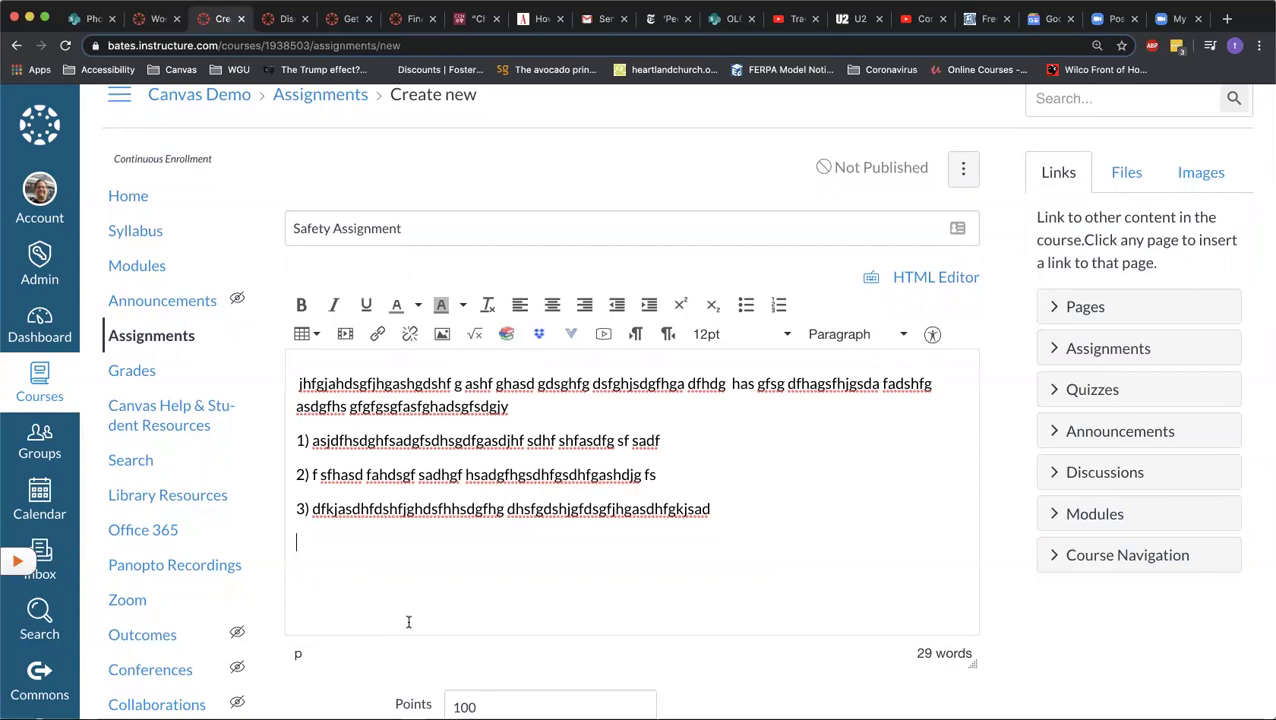
{"action": "scroll", "coordinate": [408, 622], "scroll_direction": "down", "scroll_amount": 2}
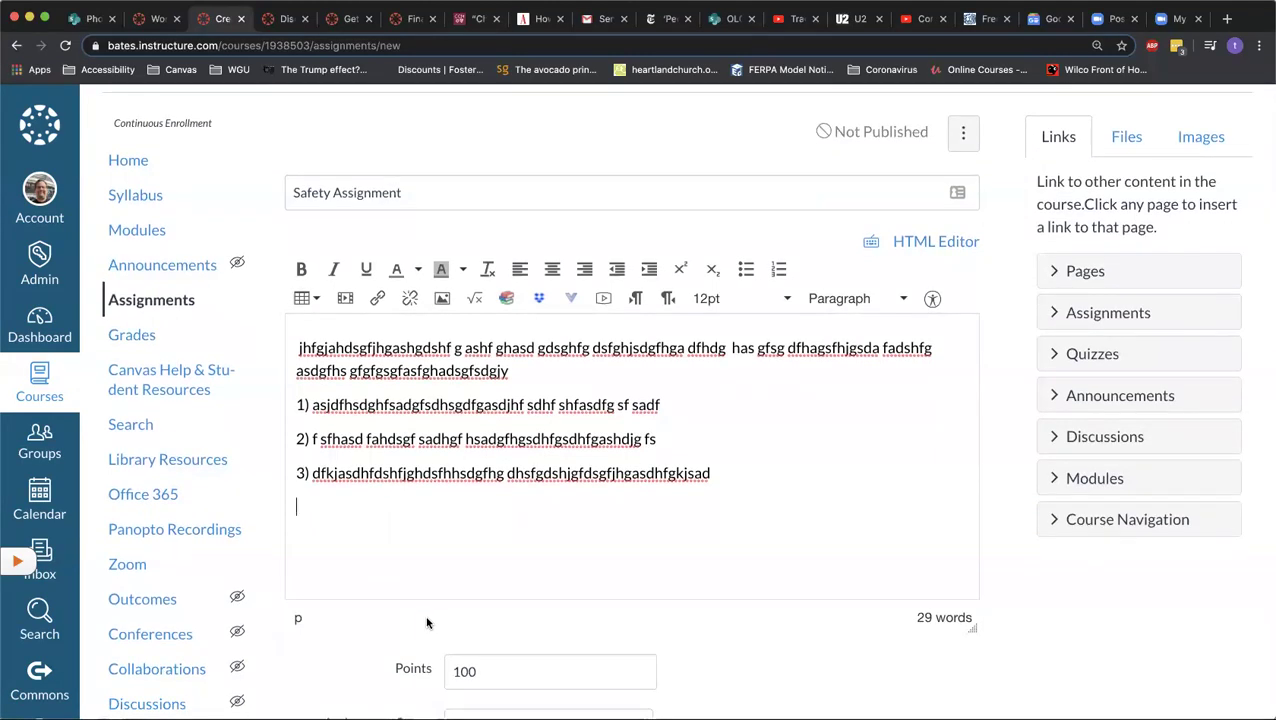
{"action": "scroll", "coordinate": [428, 620], "scroll_direction": "down", "scroll_amount": 3}
{"action": "scroll", "coordinate": [650, 605], "scroll_direction": "down", "scroll_amount": 2}
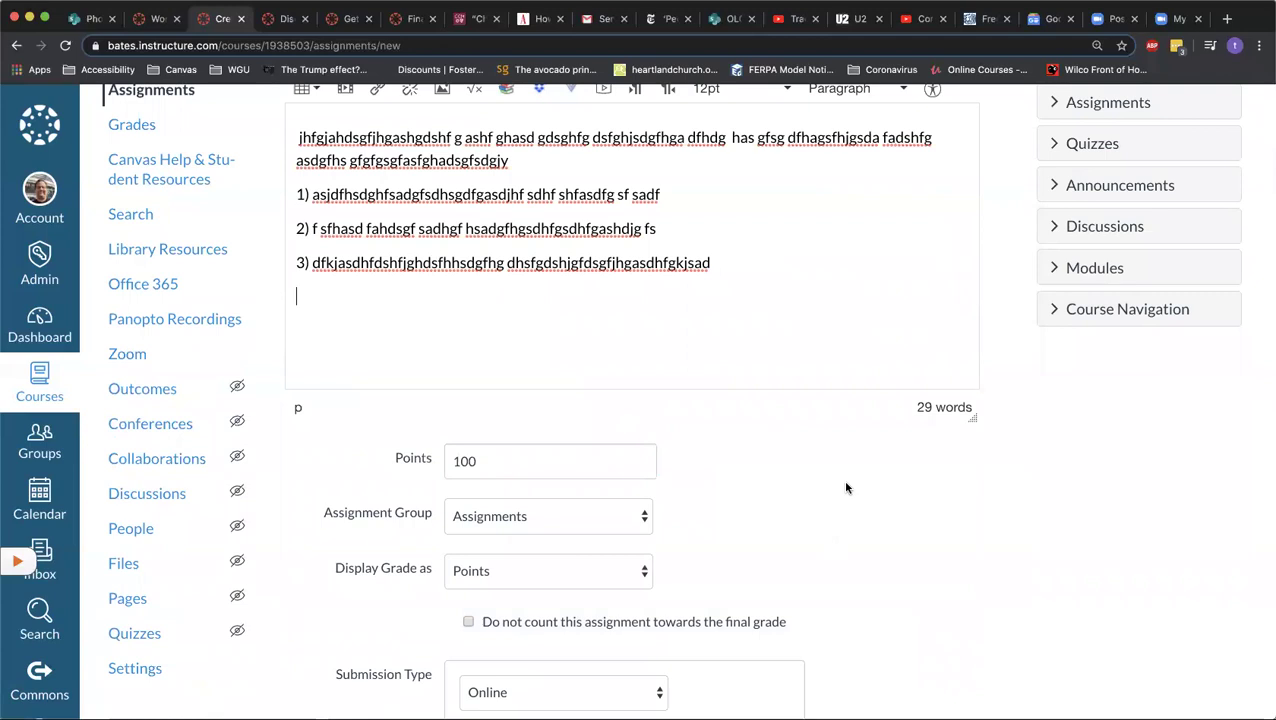
{"action": "scroll", "coordinate": [812, 474], "scroll_direction": "down", "scroll_amount": 2}
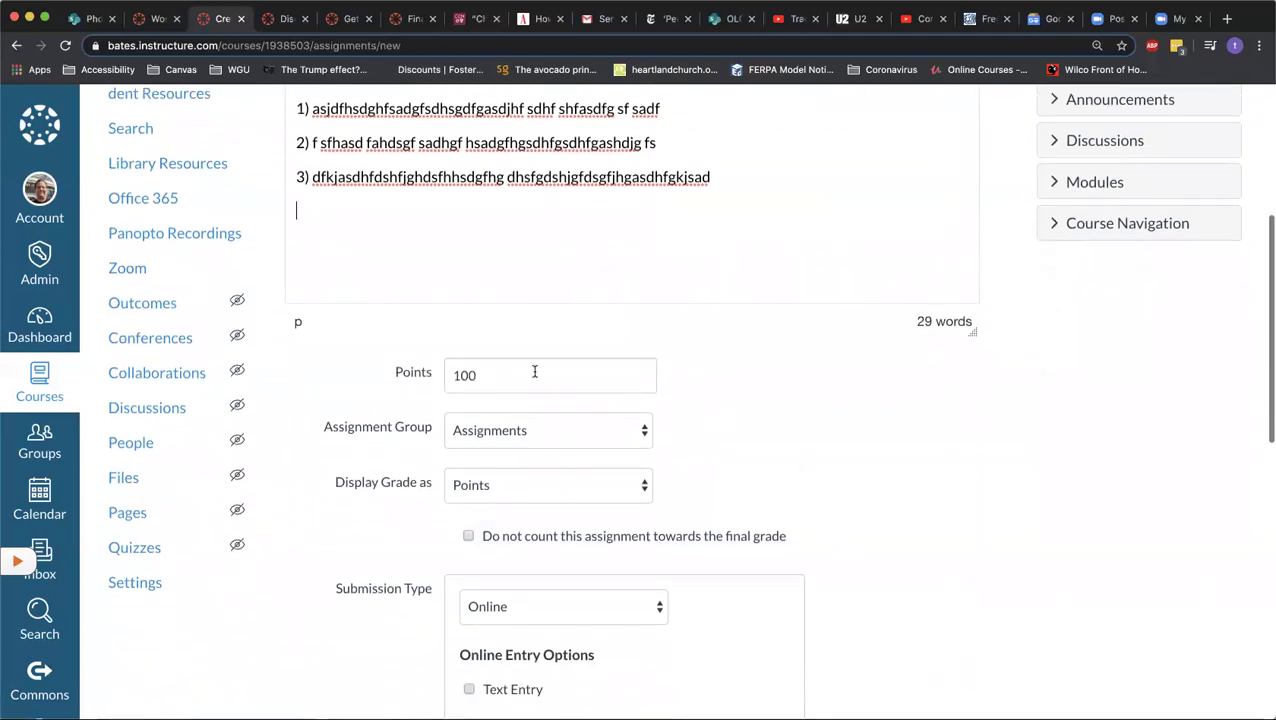
{"action": "scroll", "coordinate": [795, 439], "scroll_direction": "down", "scroll_amount": 2}
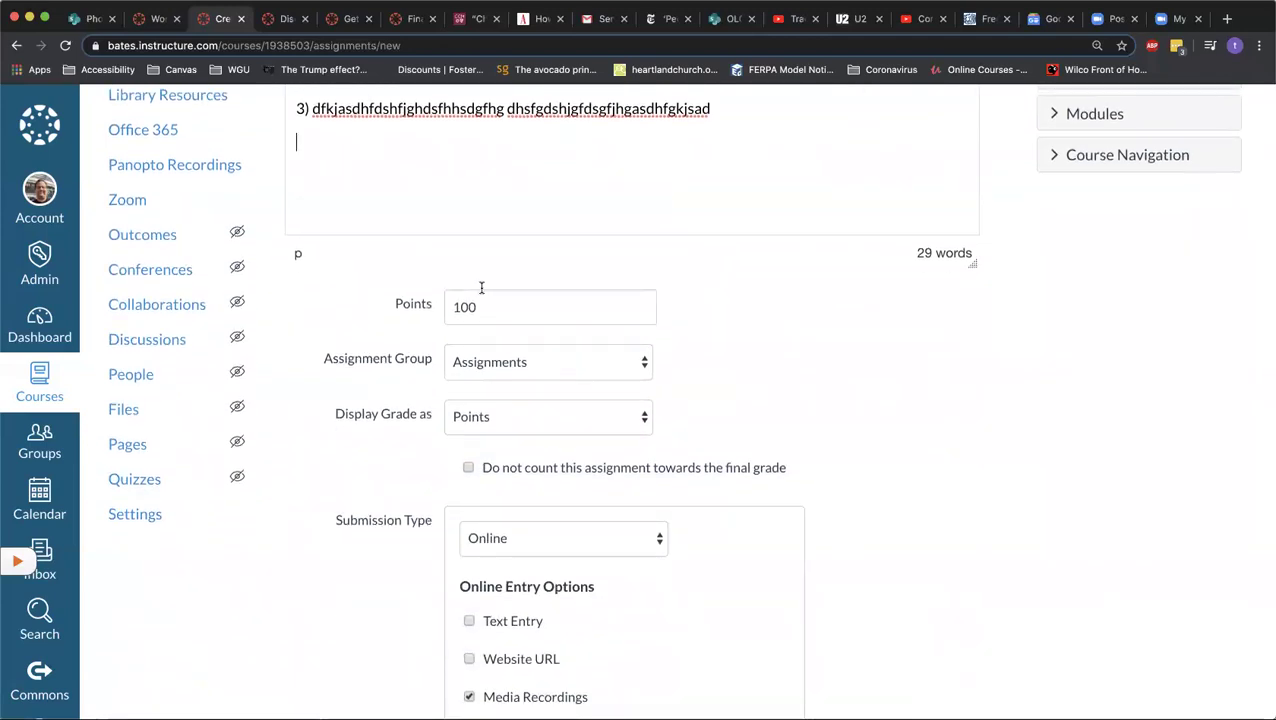
{"action": "left_click_drag", "start_coordinate": [482, 305], "coordinate": [432, 308]}
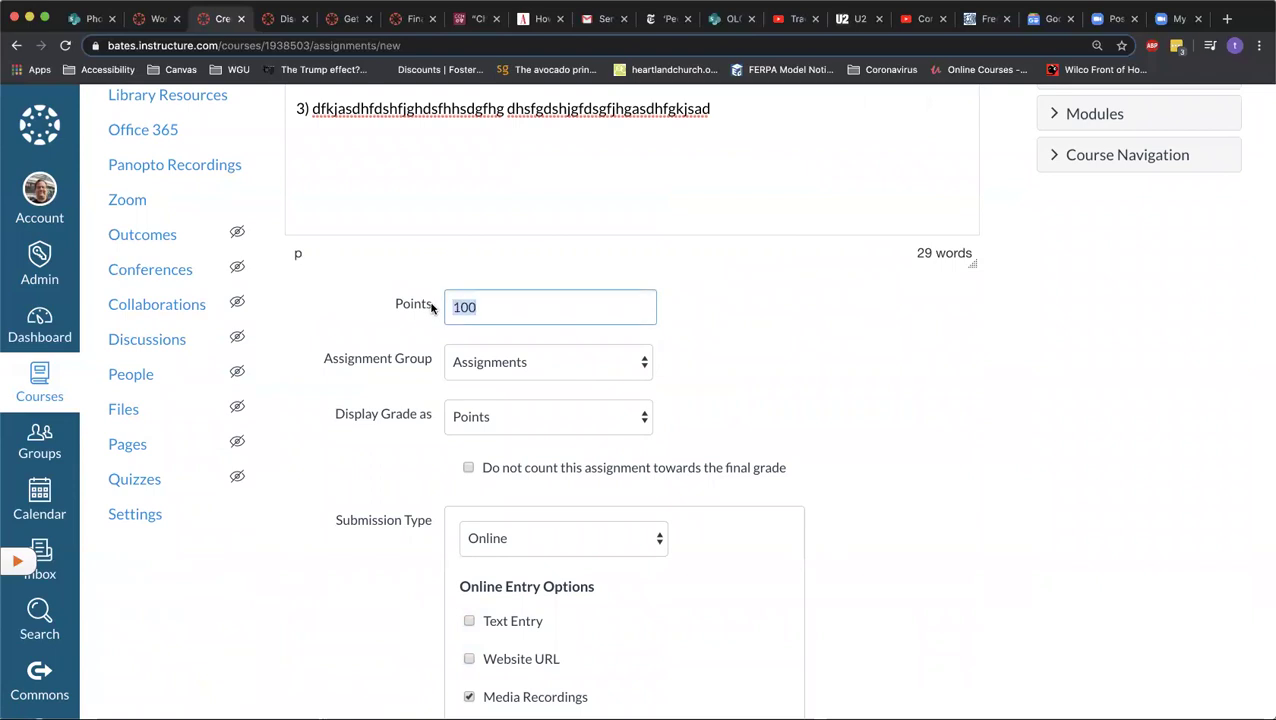
{"action": "type", "text": "2"}
{"action": "key", "text": "BackSpace"}
{"action": "type", "text": "10"}
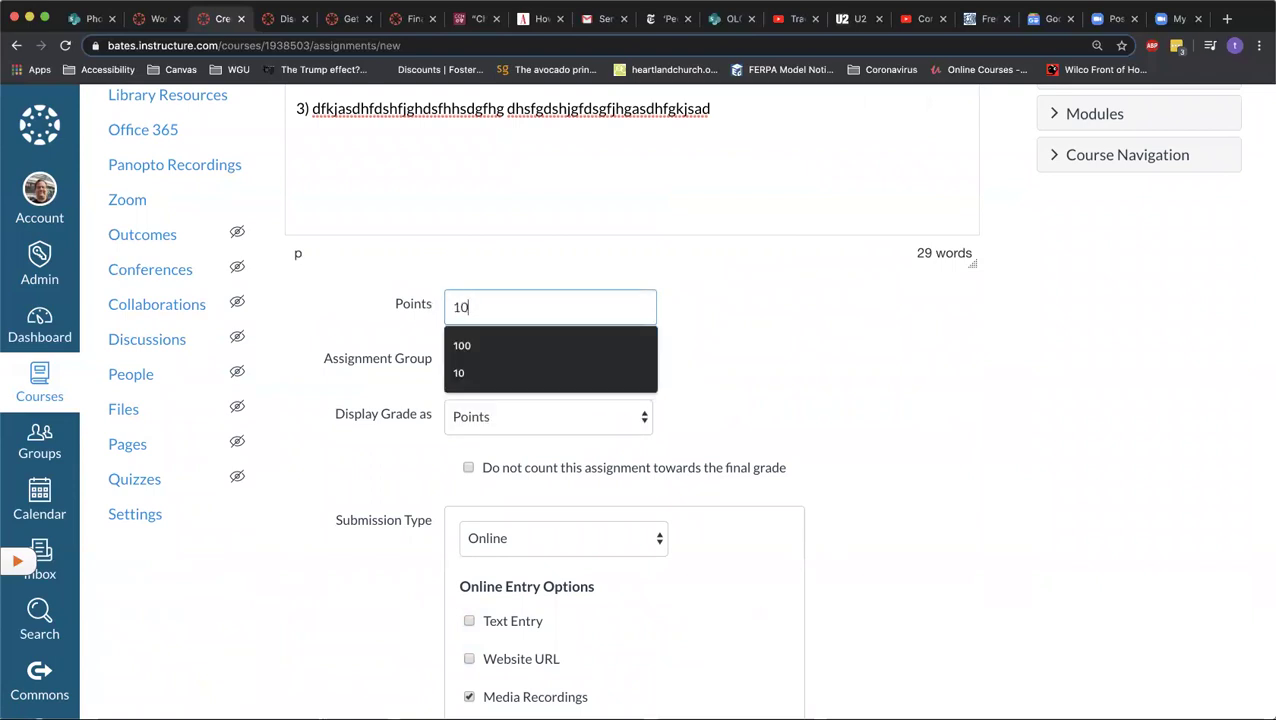
{"action": "key", "text": "Tab"}
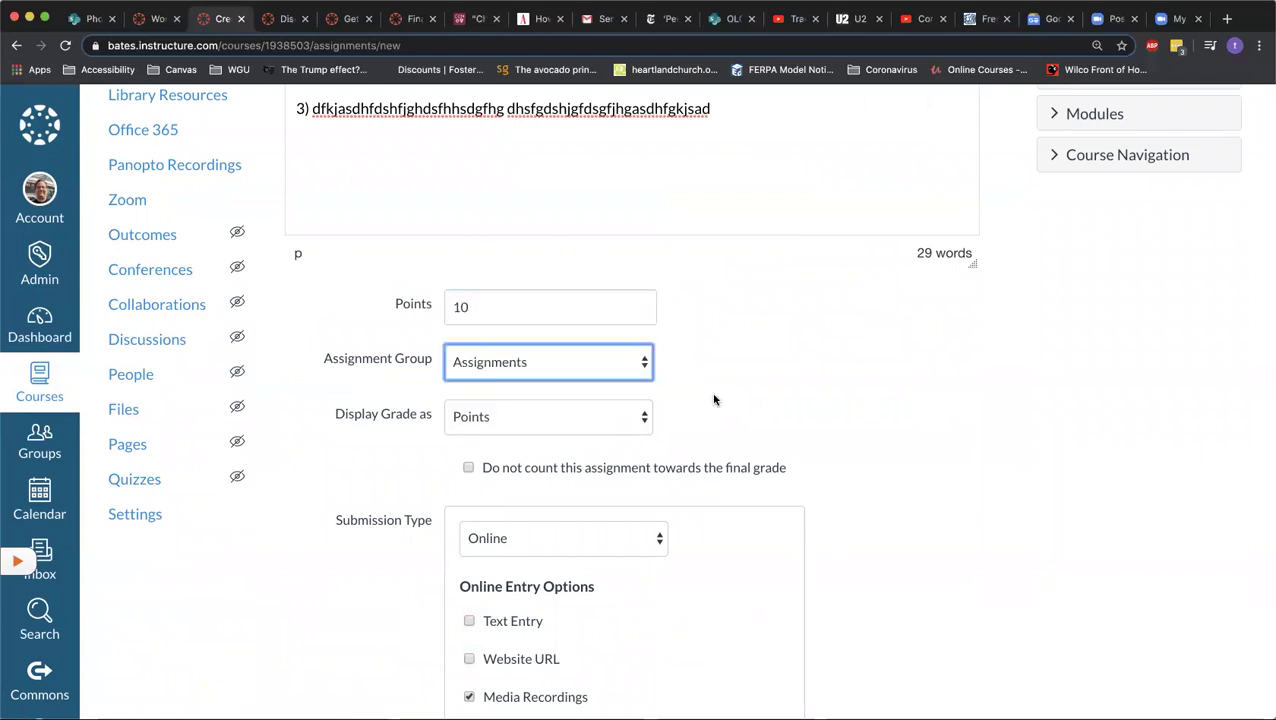
Step: Switch the submission type to No Submission and back to Online
{"action": "scroll", "coordinate": [740, 404], "scroll_direction": "down", "scroll_amount": 2}
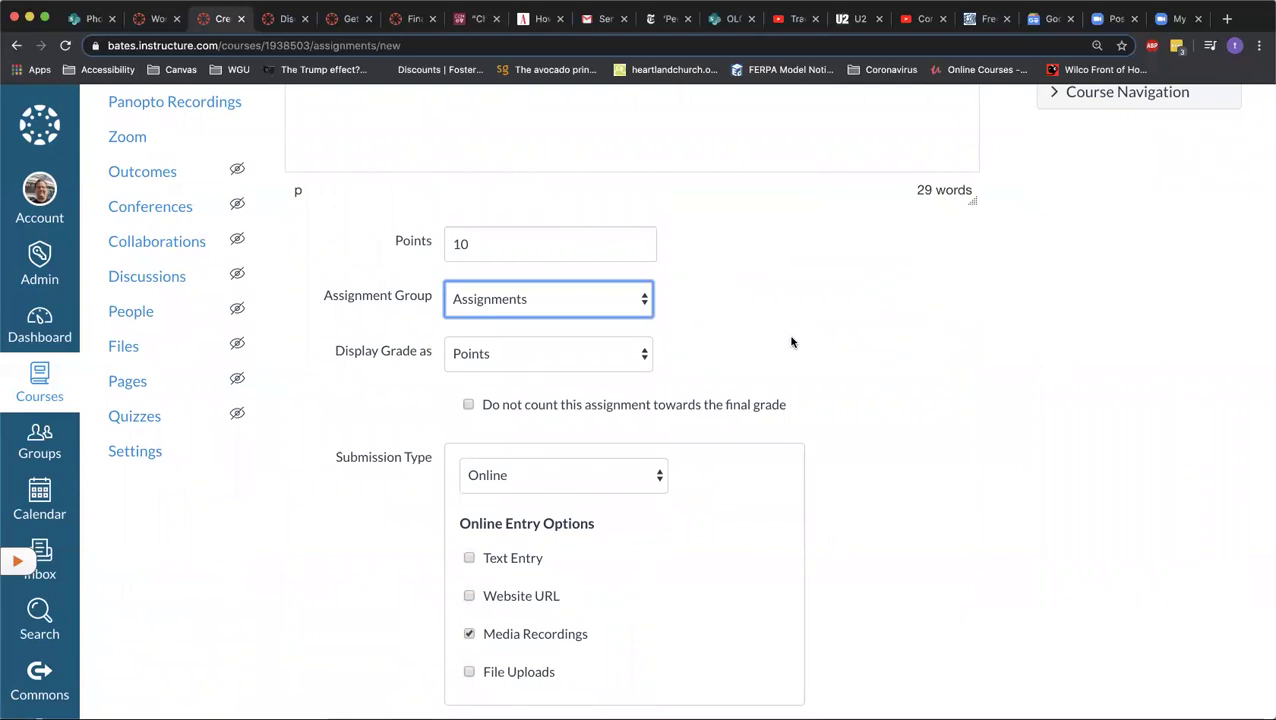
{"action": "scroll", "coordinate": [792, 340], "scroll_direction": "down", "scroll_amount": 2}
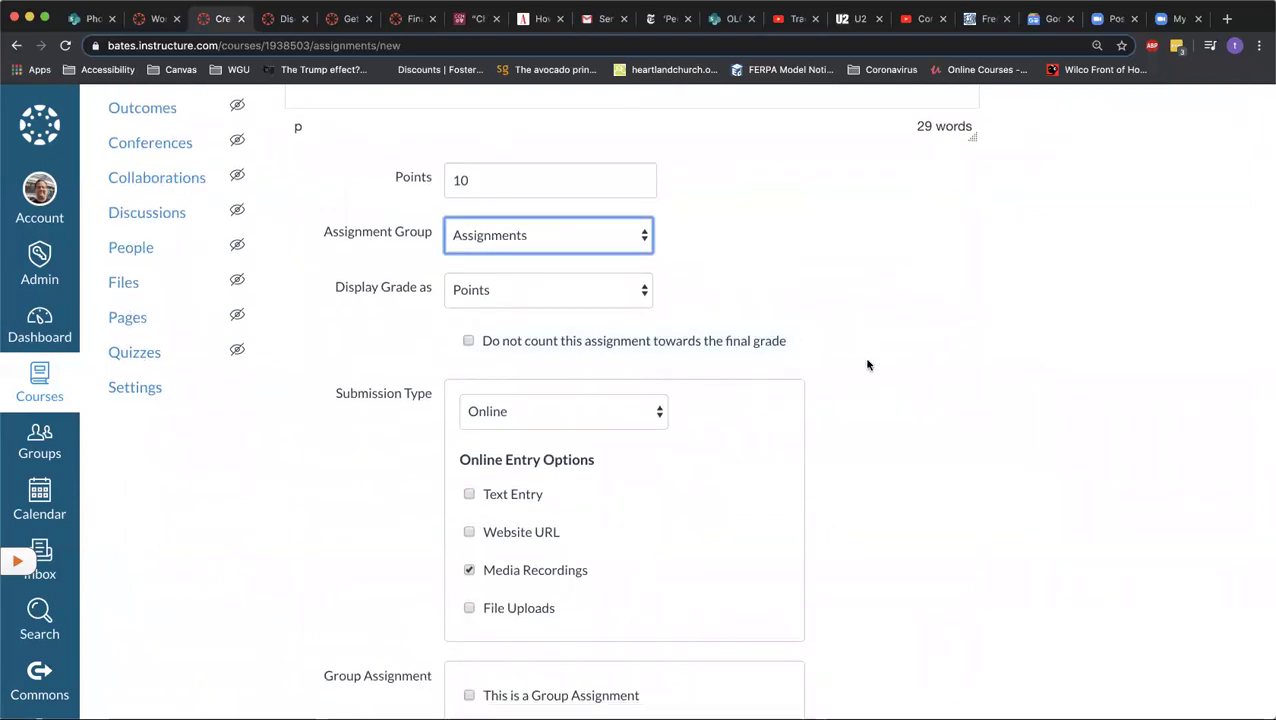
{"action": "scroll", "coordinate": [868, 365], "scroll_direction": "down", "scroll_amount": 5}
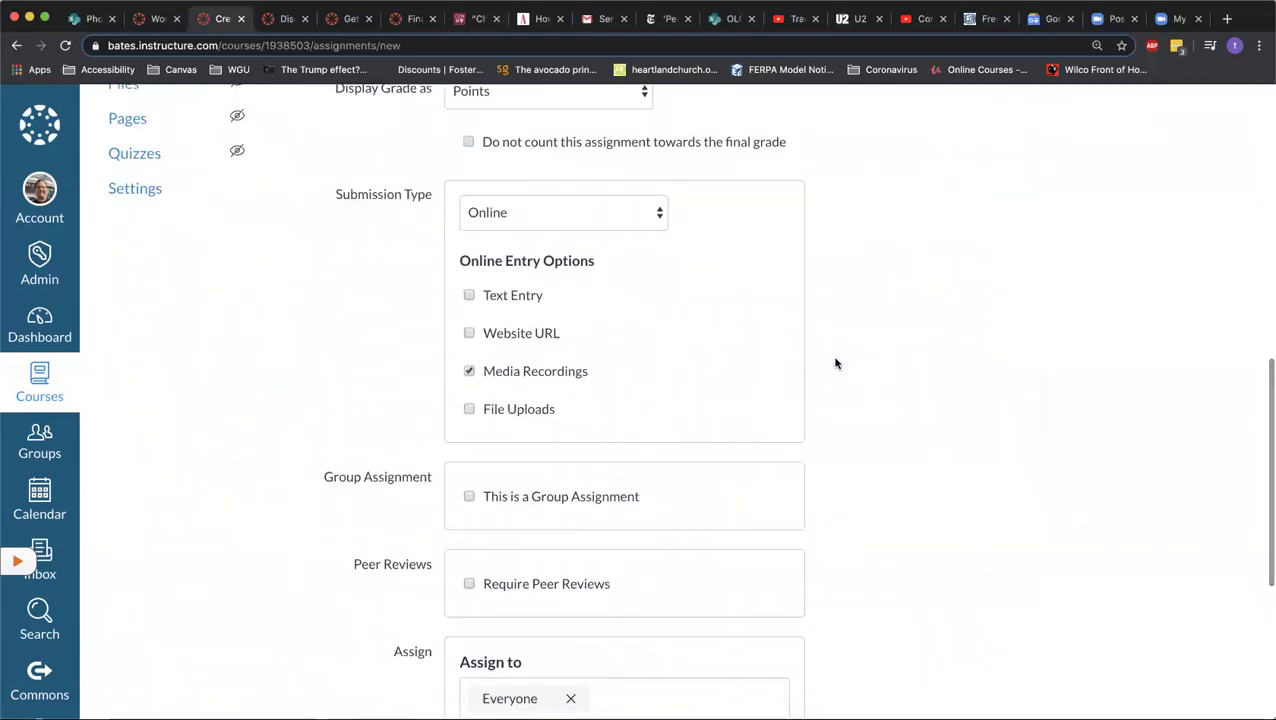
{"action": "left_click", "coordinate": [660, 213]}
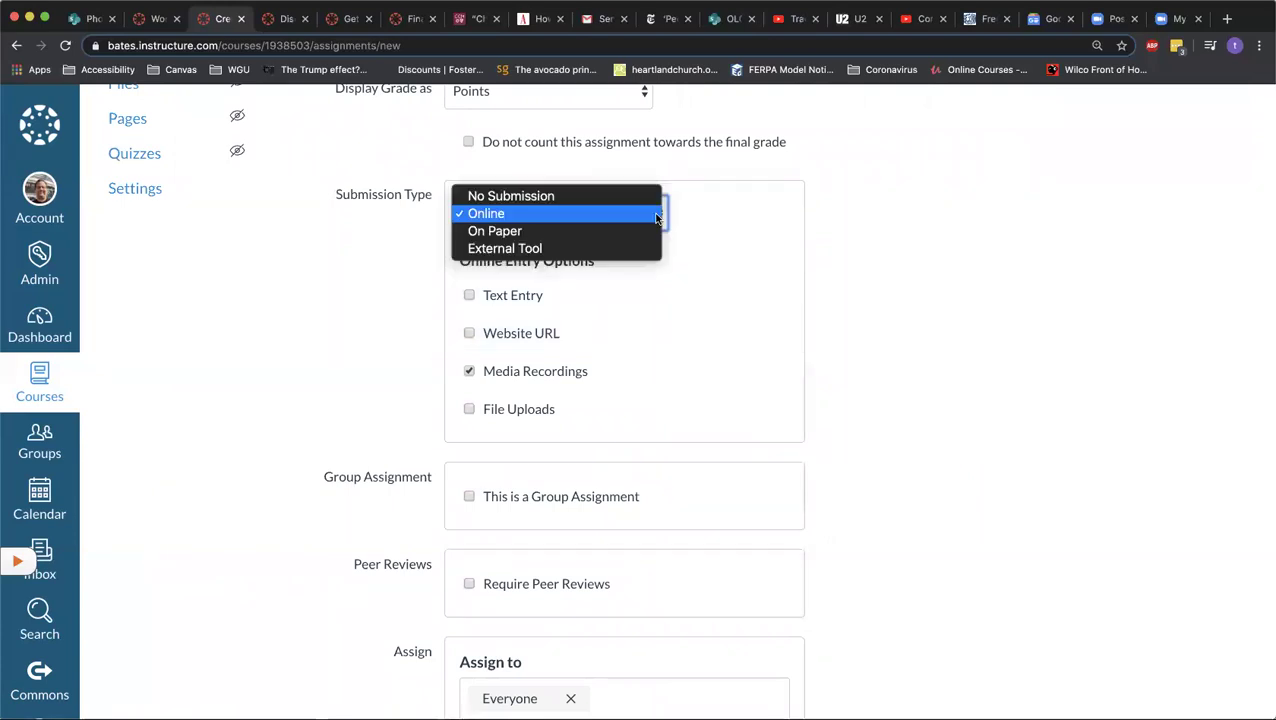
{"action": "left_click", "coordinate": [583, 198]}
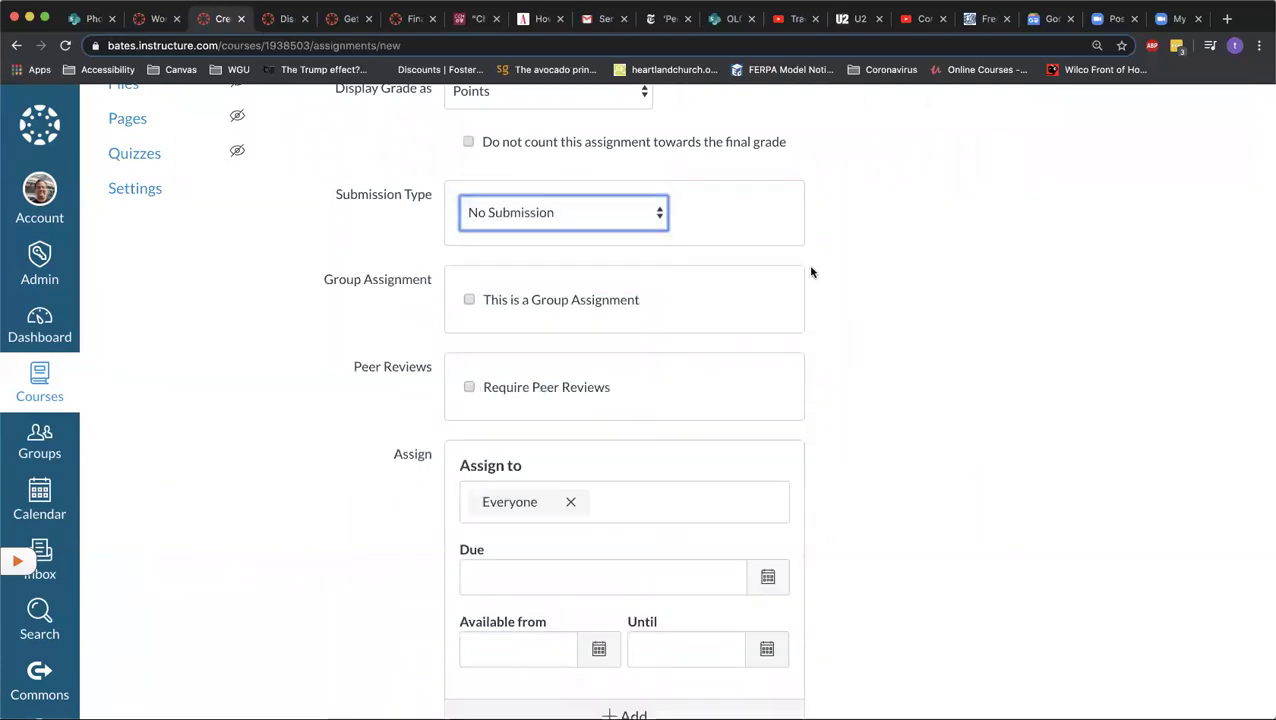
{"action": "left_click", "coordinate": [641, 216]}
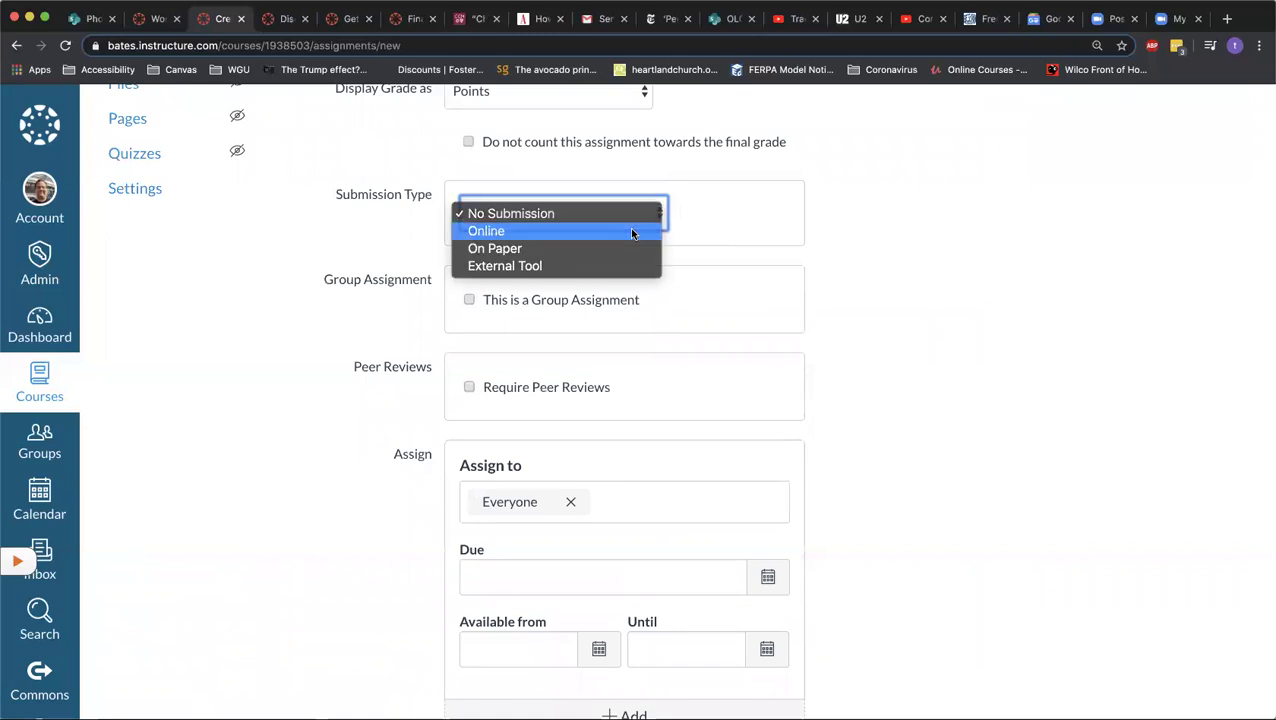
{"action": "left_click", "coordinate": [631, 232]}
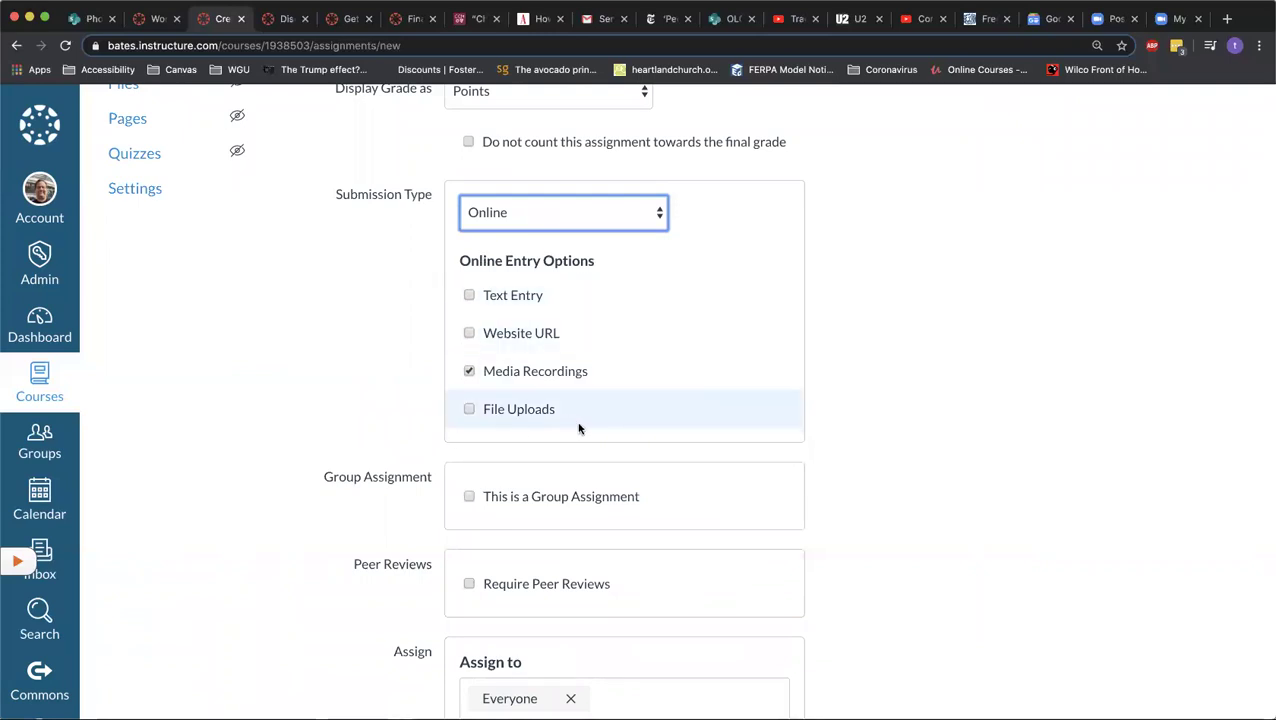
Step: Turn off Media Recordings and allow Text Entry and File Uploads as the online entry options
{"action": "left_click", "coordinate": [469, 371]}
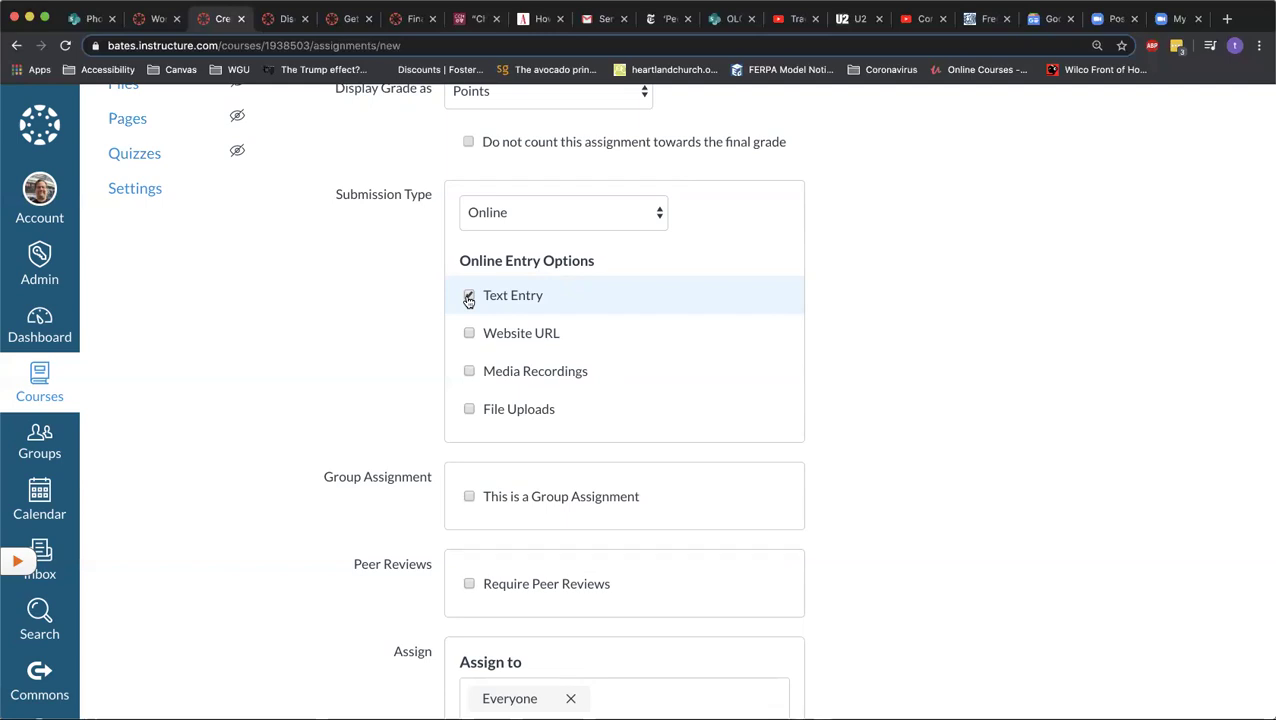
{"action": "left_click", "coordinate": [469, 409]}
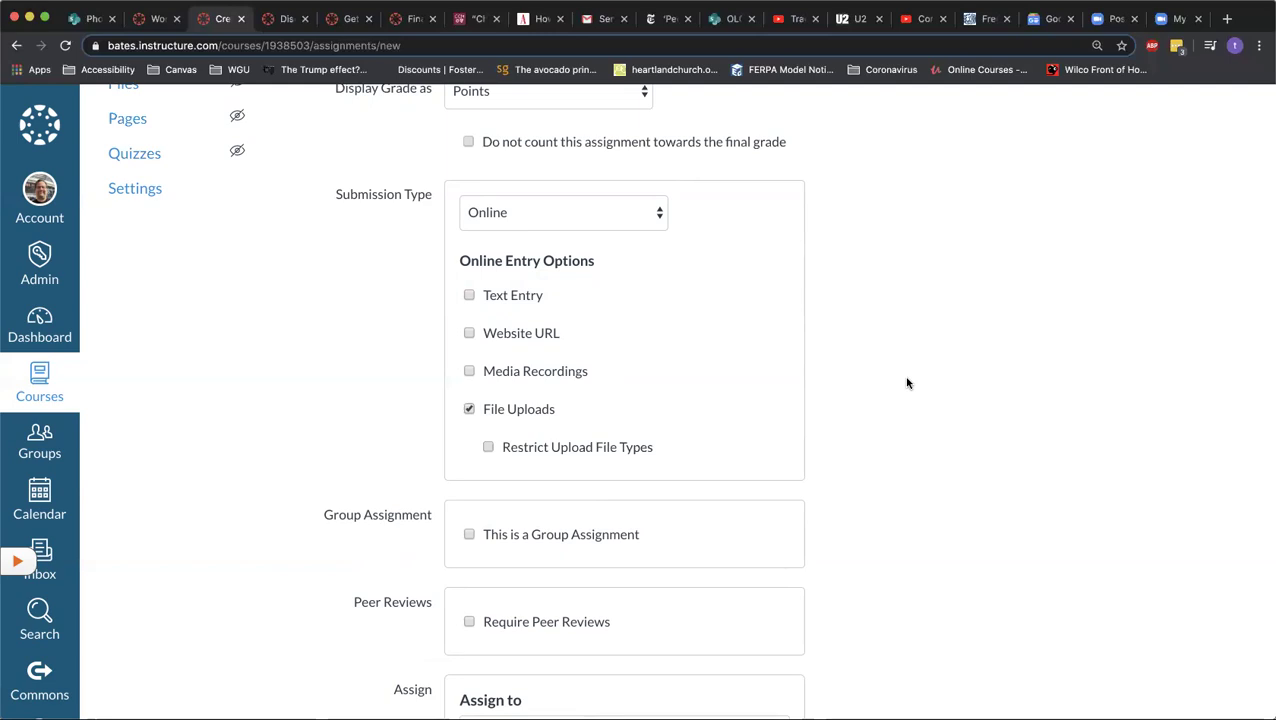
{"action": "left_click", "coordinate": [469, 295]}
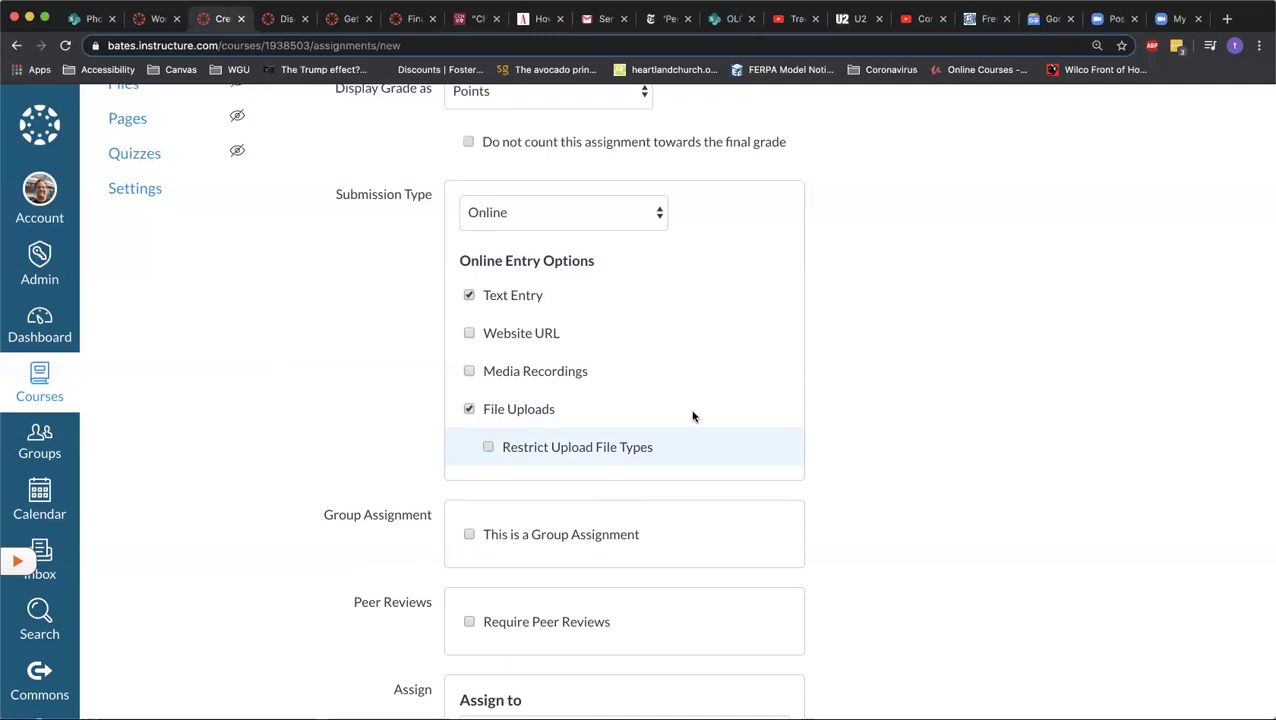
Step: Restrict the upload file types to the extensions doc,docx
{"action": "scroll", "coordinate": [791, 386], "scroll_direction": "down", "scroll_amount": 2}
{"action": "left_click", "coordinate": [489, 361]}
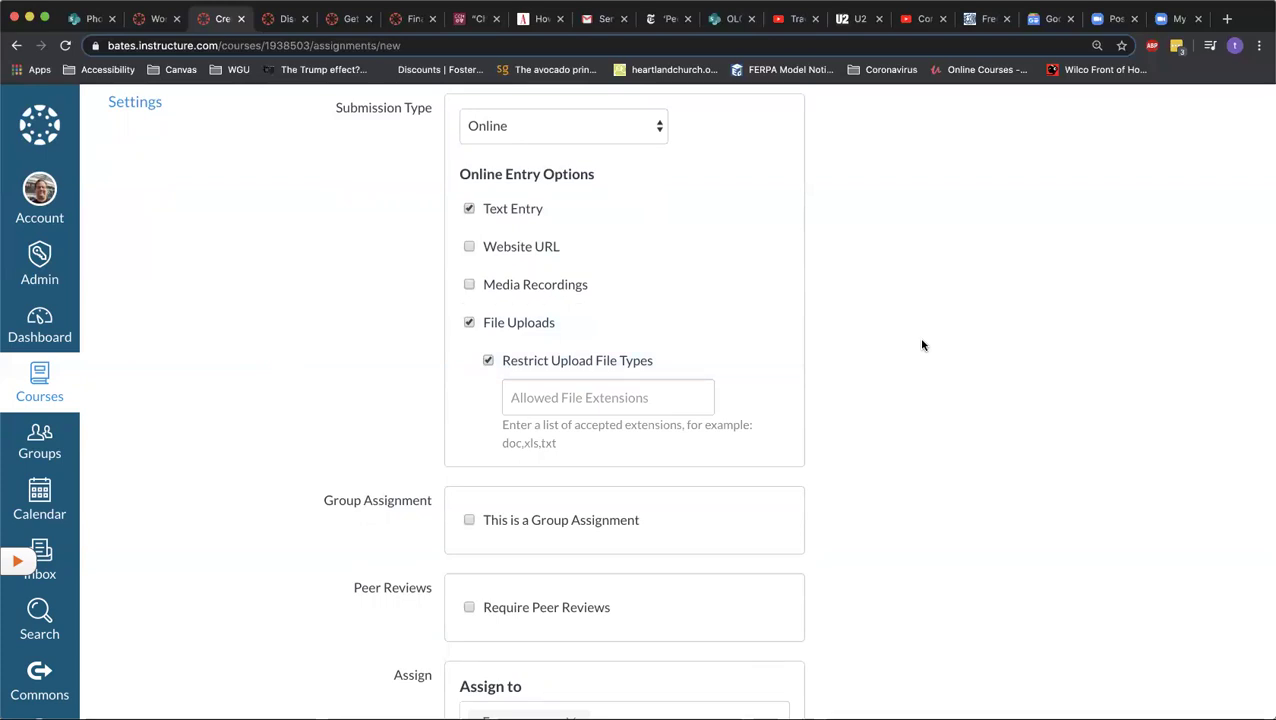
{"action": "left_click", "coordinate": [644, 402]}
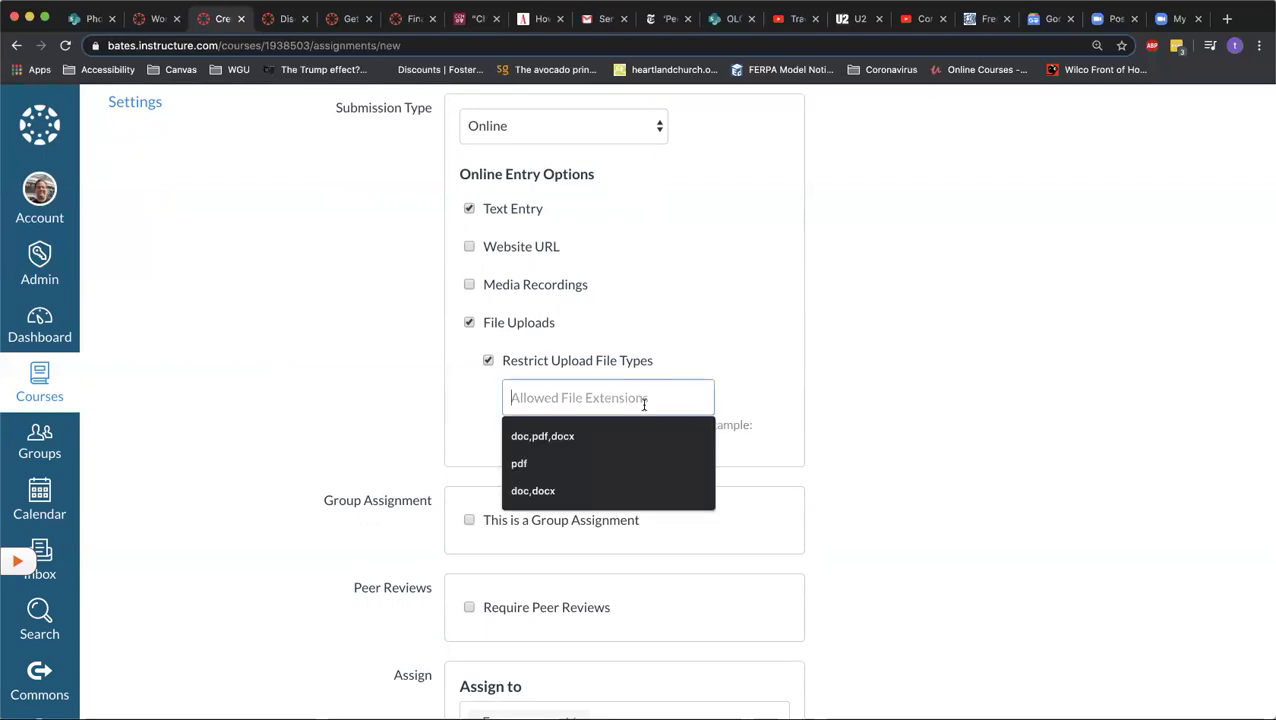
{"action": "type", "text": "doc"}
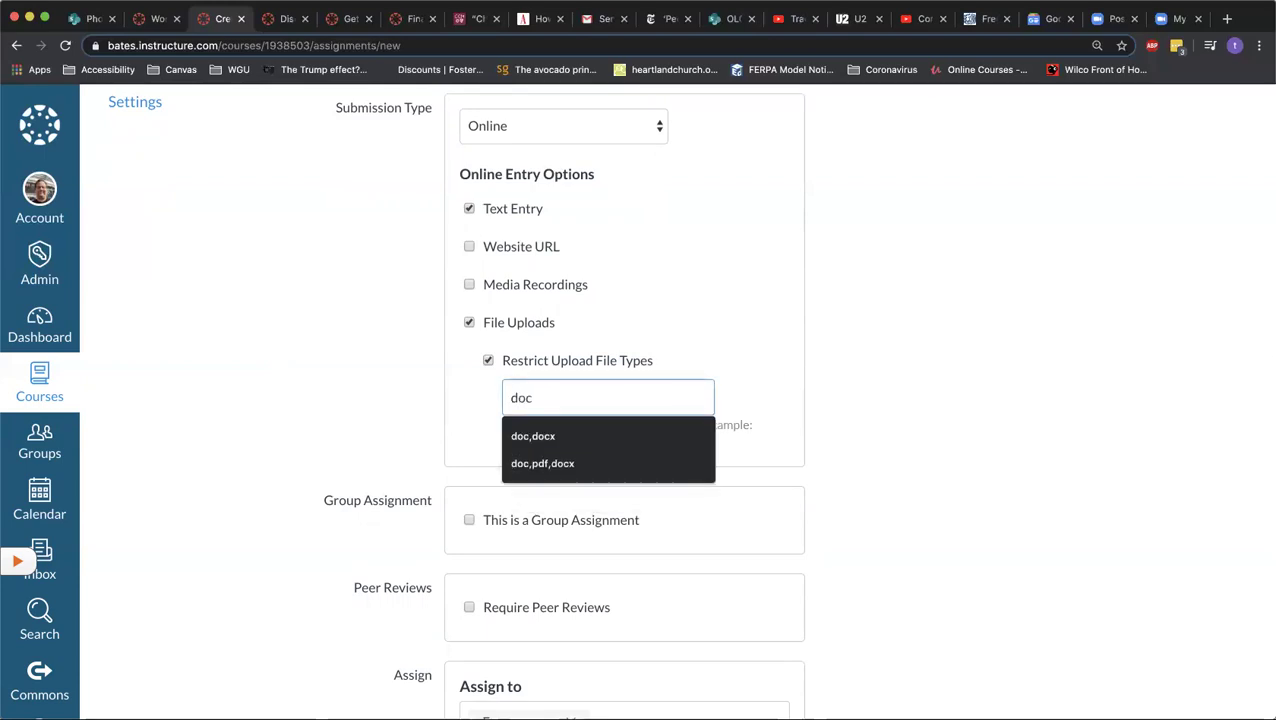
{"action": "type", "text": ",docx"}
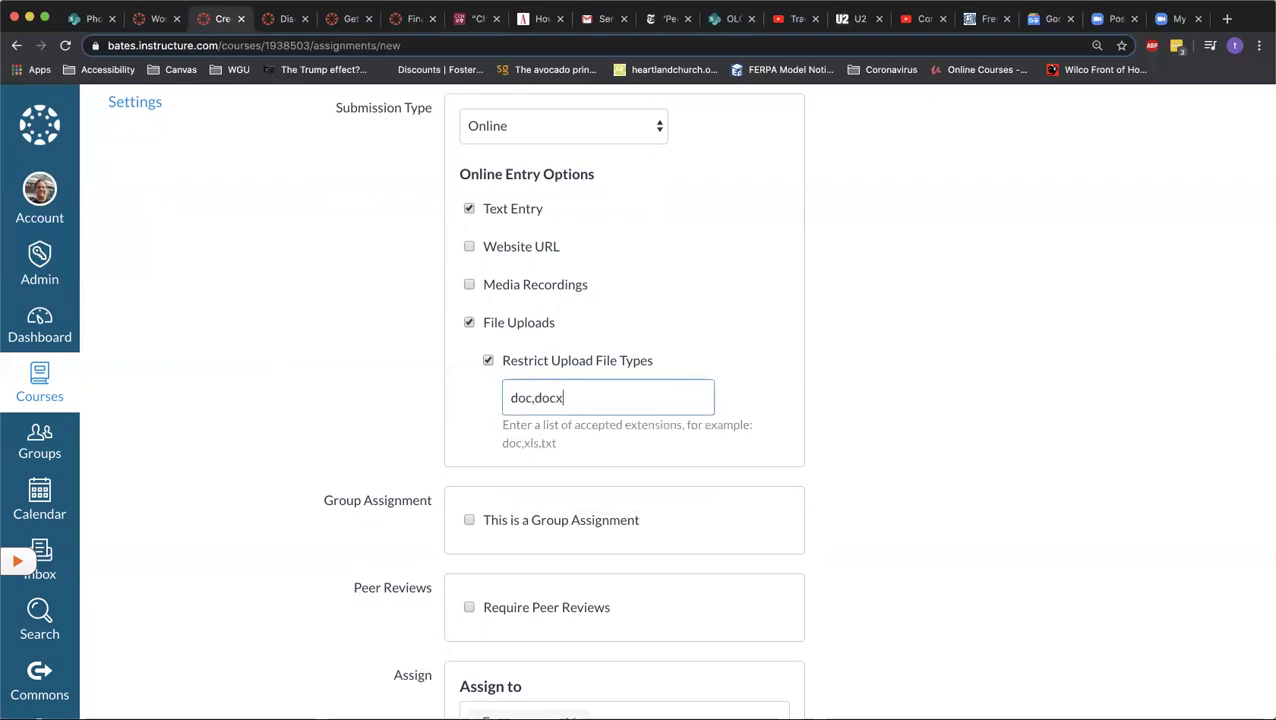
{"action": "left_click", "coordinate": [381, 426]}
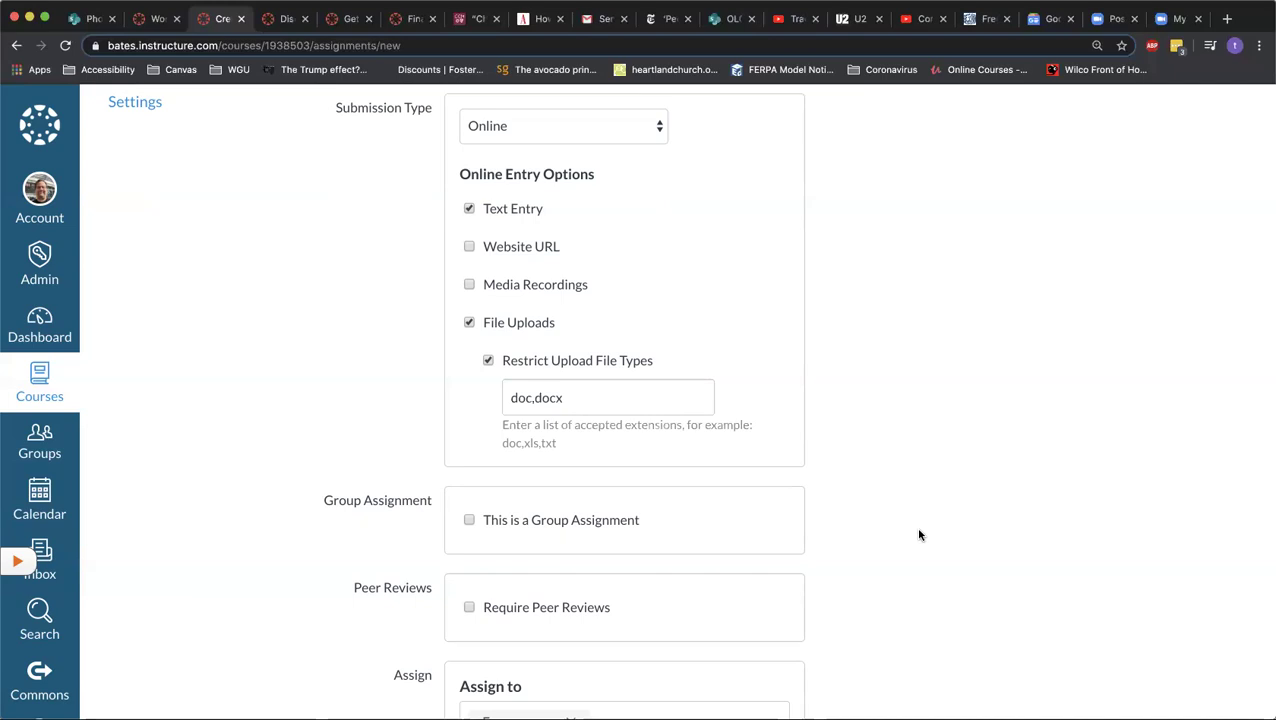
Step: Set the assignment's due date for everyone to April 3, 2020
{"action": "scroll", "coordinate": [919, 535], "scroll_direction": "down", "scroll_amount": 2}
{"action": "scroll", "coordinate": [919, 535], "scroll_direction": "down", "scroll_amount": 5}
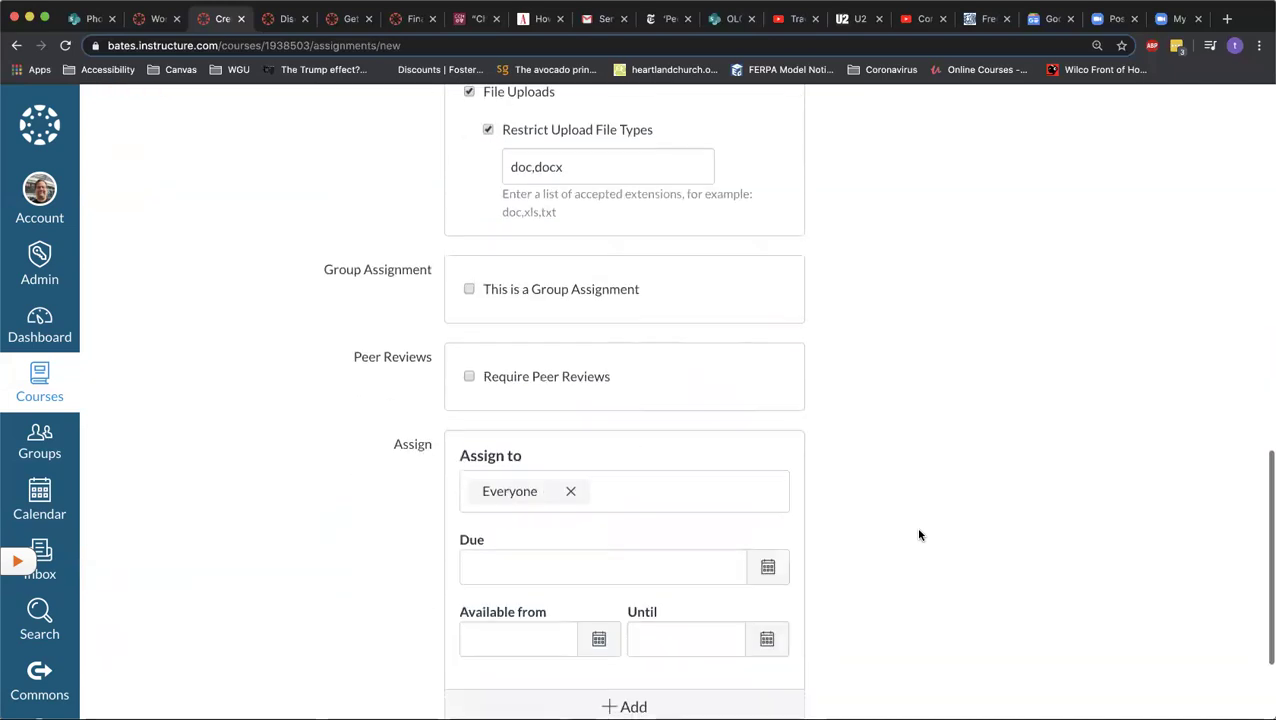
{"action": "scroll", "coordinate": [919, 535], "scroll_direction": "down", "scroll_amount": 1}
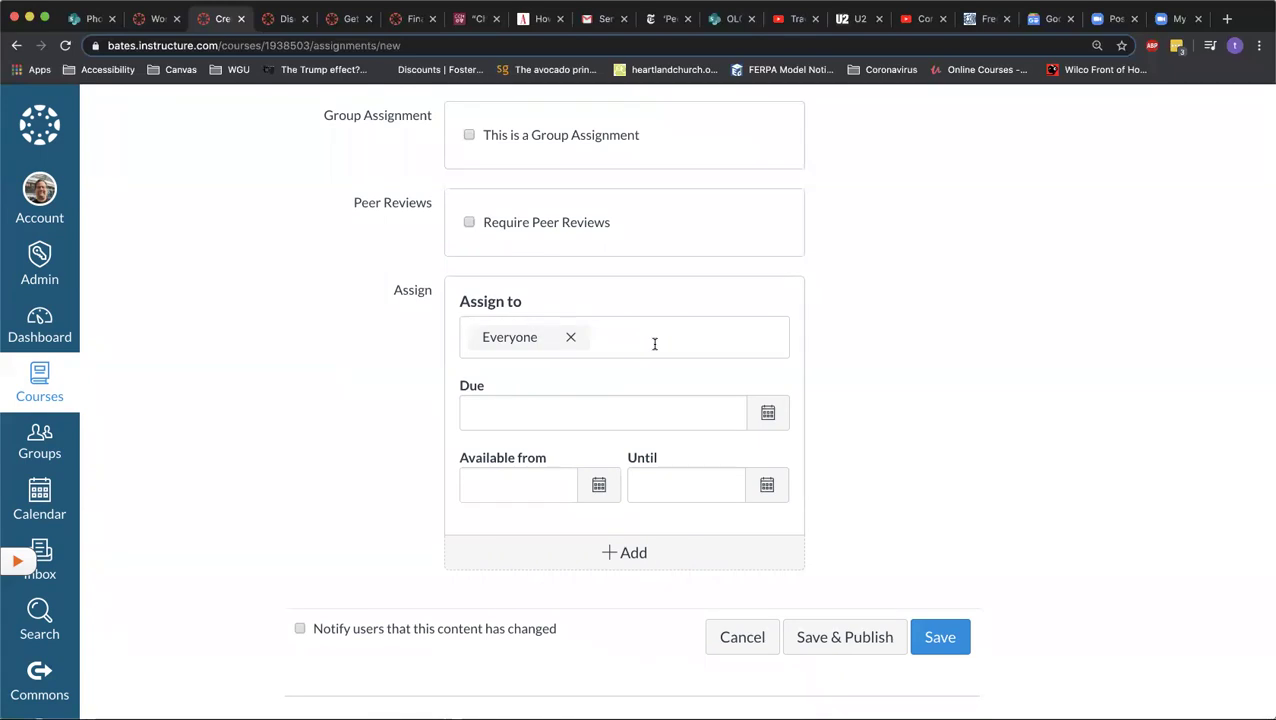
{"action": "left_click", "coordinate": [651, 405]}
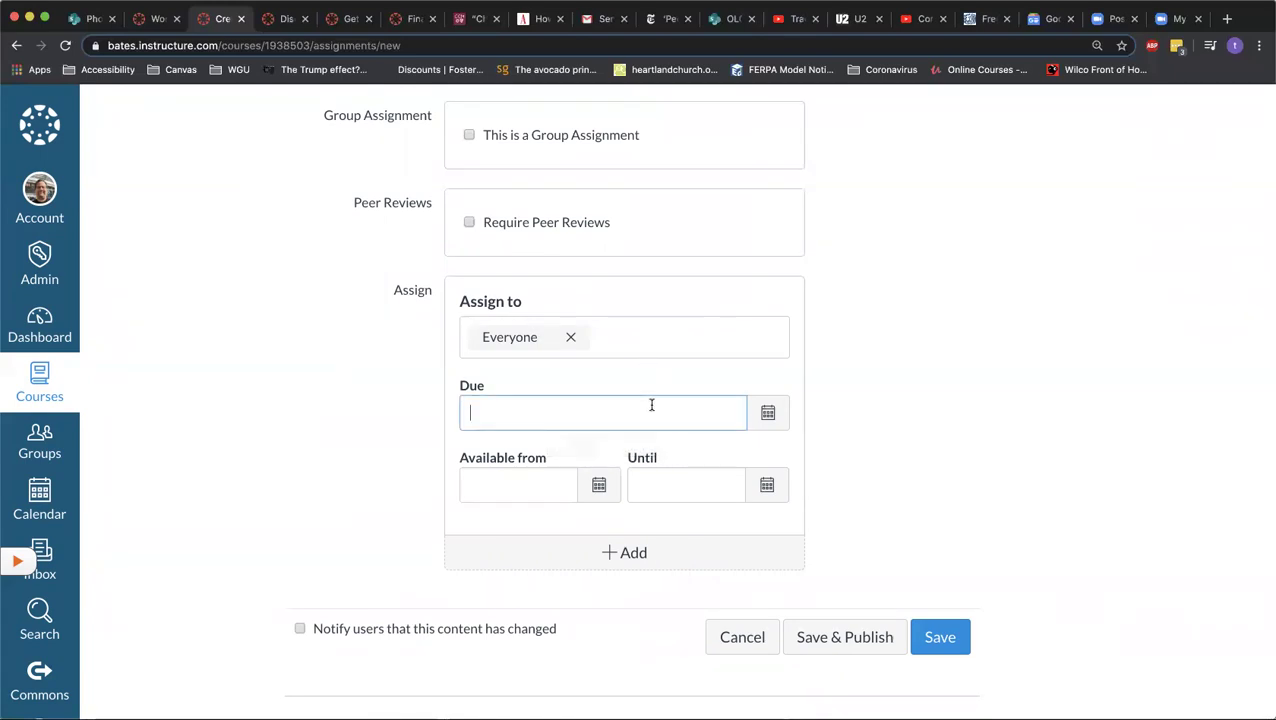
{"action": "left_click", "coordinate": [766, 412]}
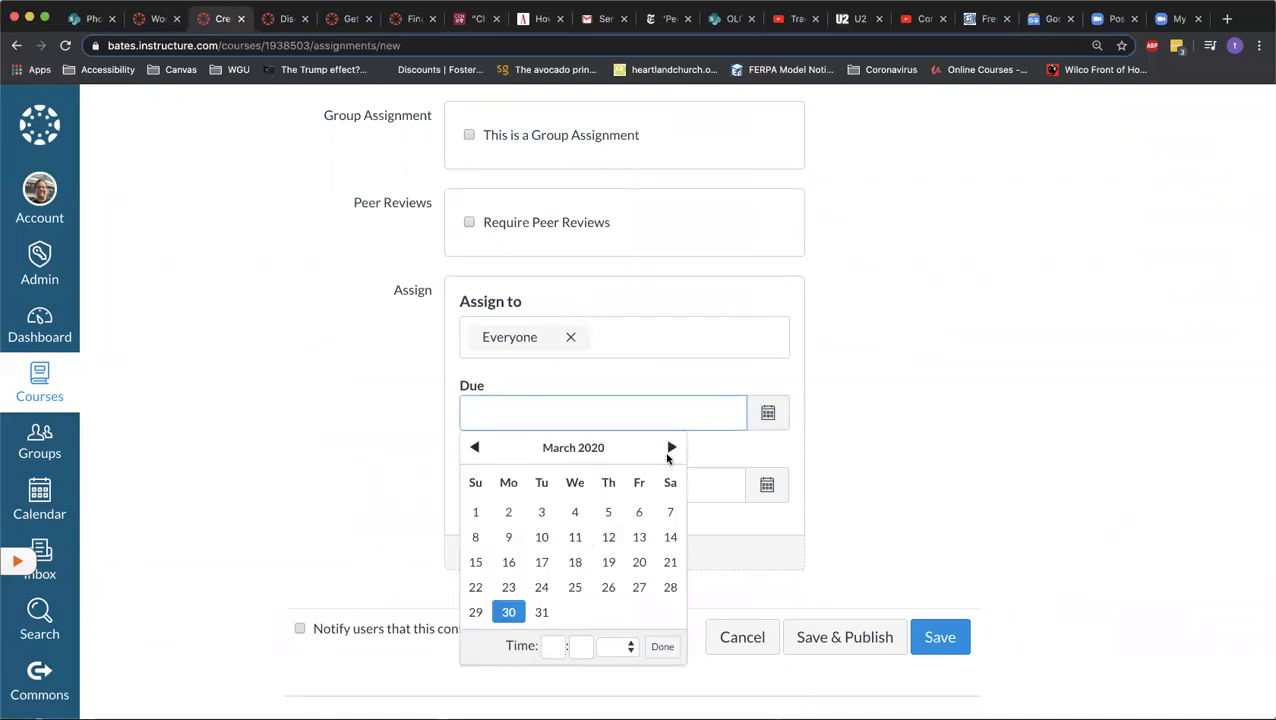
{"action": "left_click", "coordinate": [670, 449]}
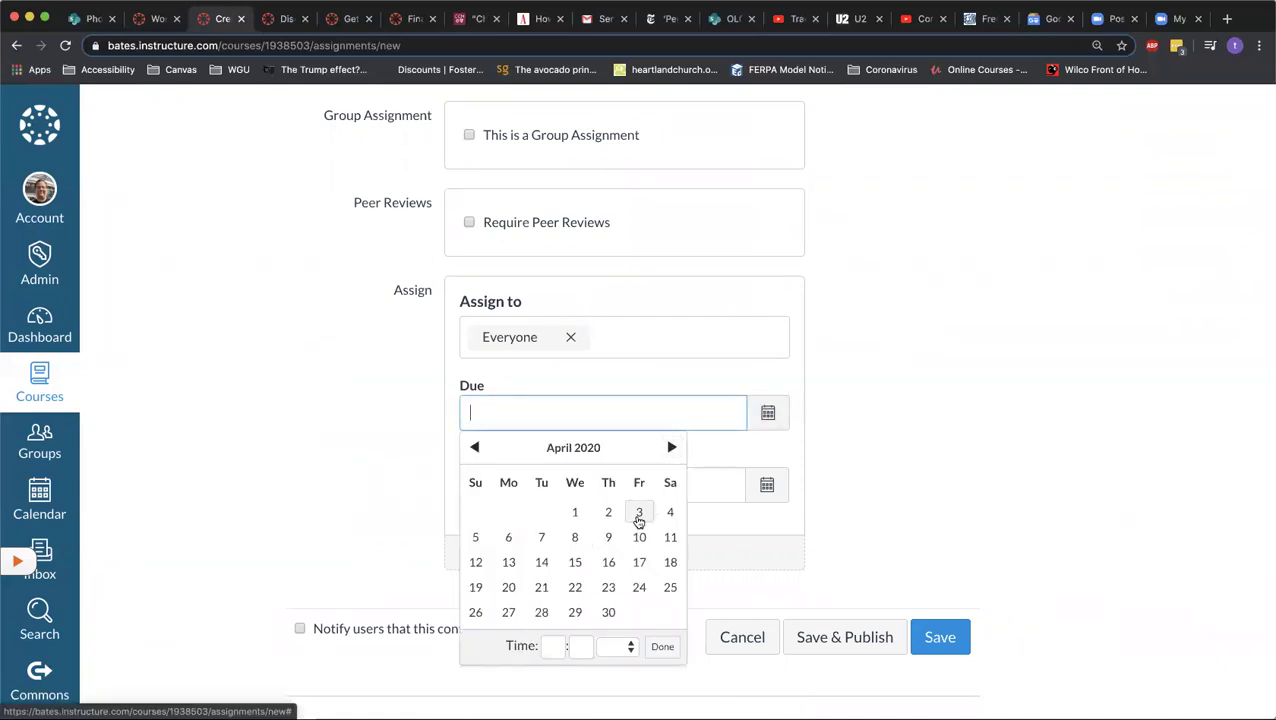
{"action": "left_click", "coordinate": [639, 514]}
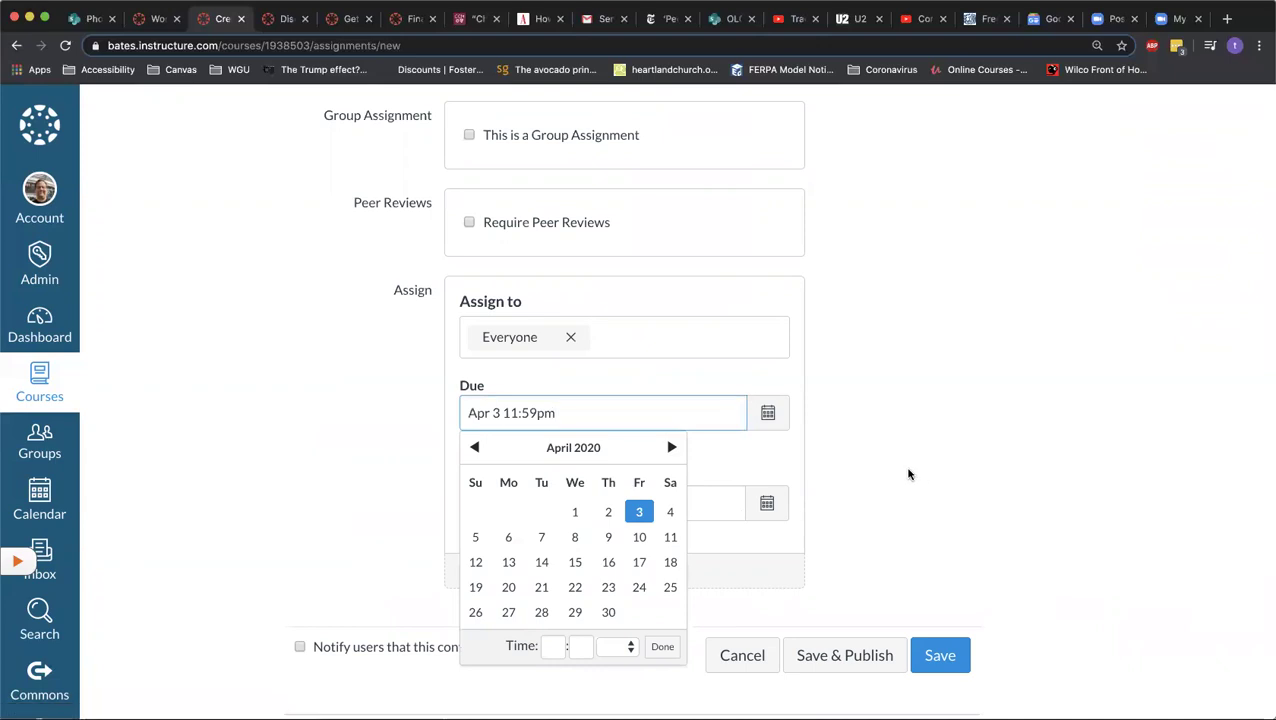
{"action": "left_click", "coordinate": [905, 476]}
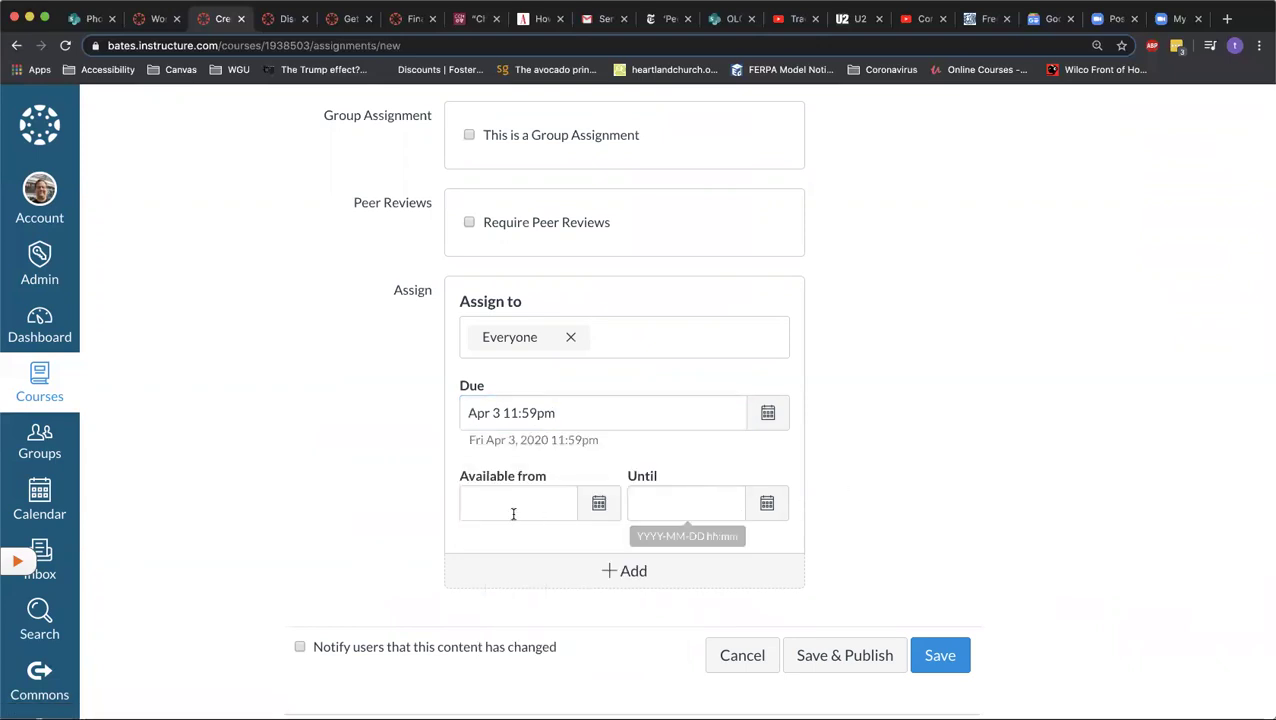
Step: Make the assignment available from March 30 until April 3, 2020
{"action": "left_click", "coordinate": [604, 510]}
{"action": "left_click", "coordinate": [508, 433]}
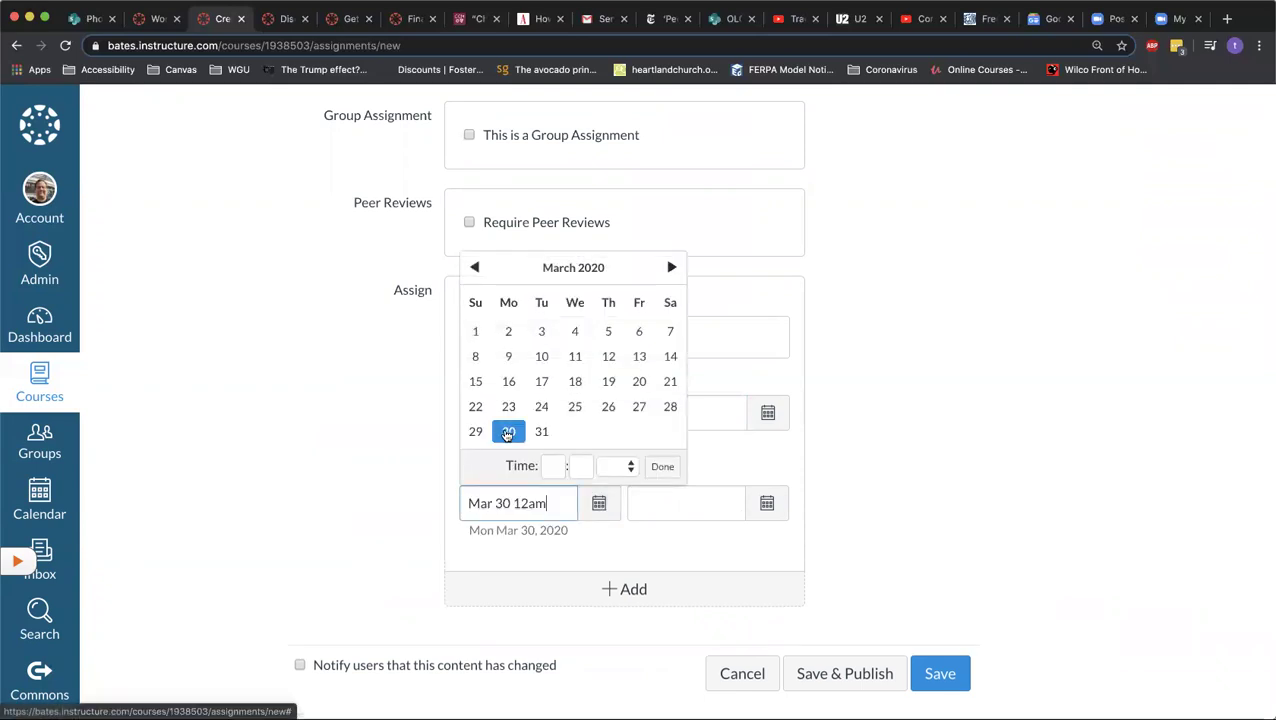
{"action": "left_click", "coordinate": [767, 503]}
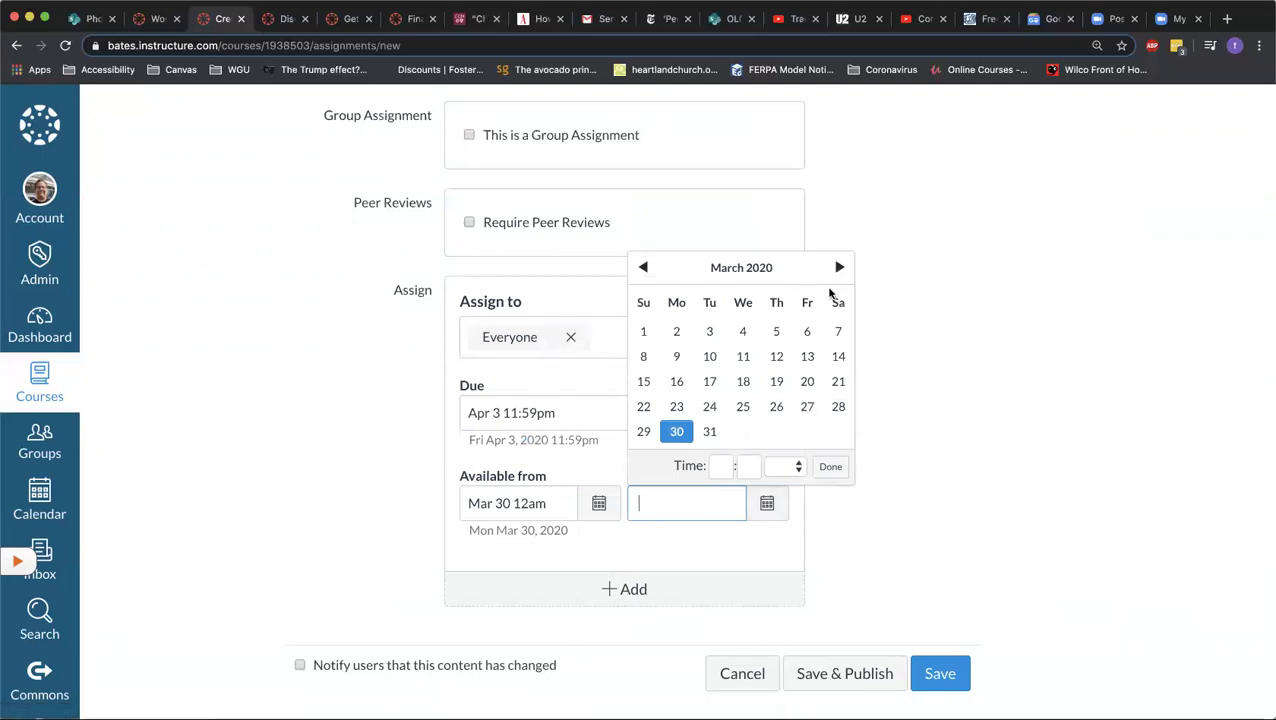
{"action": "left_click", "coordinate": [839, 268]}
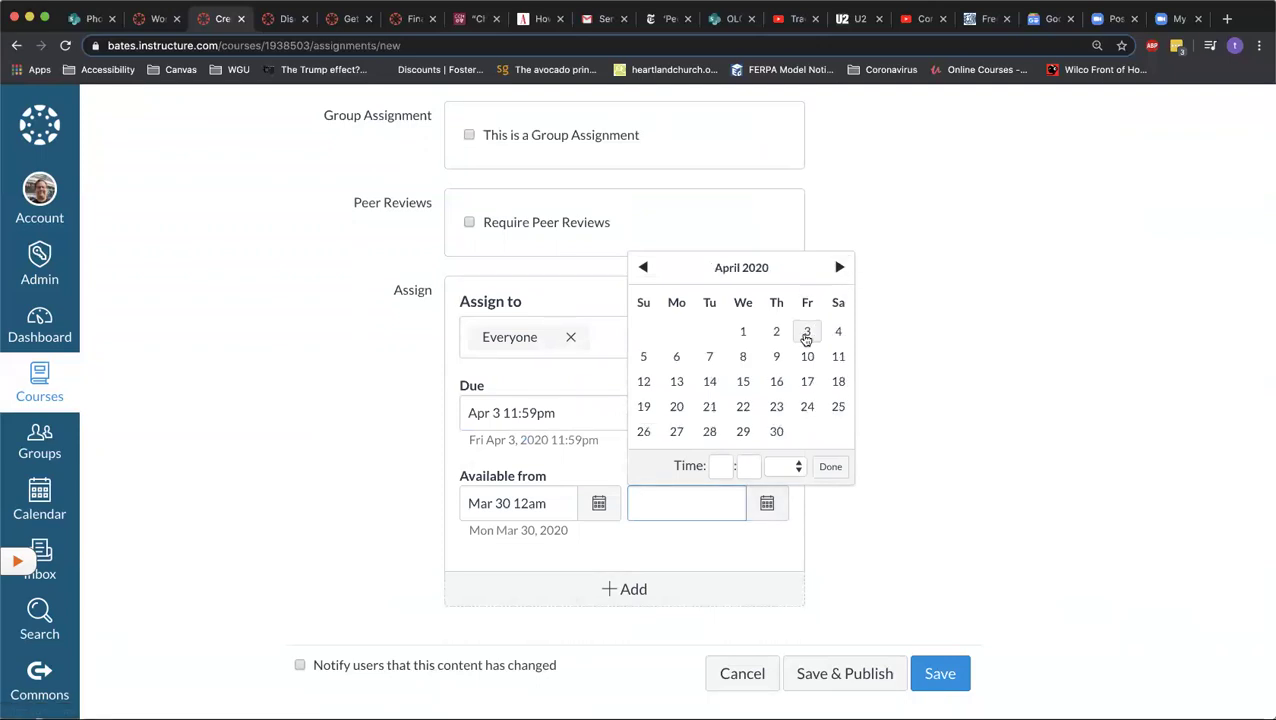
{"action": "left_click", "coordinate": [806, 331]}
{"action": "left_click", "coordinate": [836, 550]}
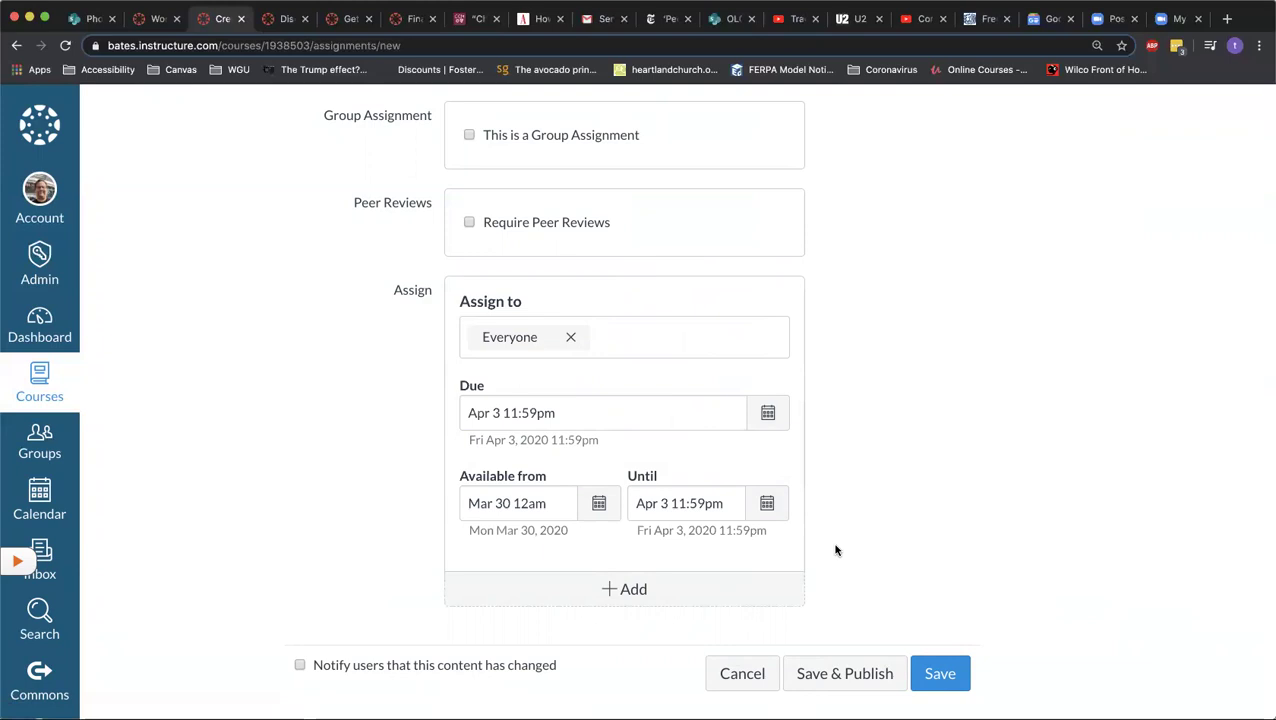
Step: Review the whole assignment form, from the title and description through points and submission options to the dates
{"action": "scroll", "coordinate": [836, 550], "scroll_direction": "up", "scroll_amount": 20}
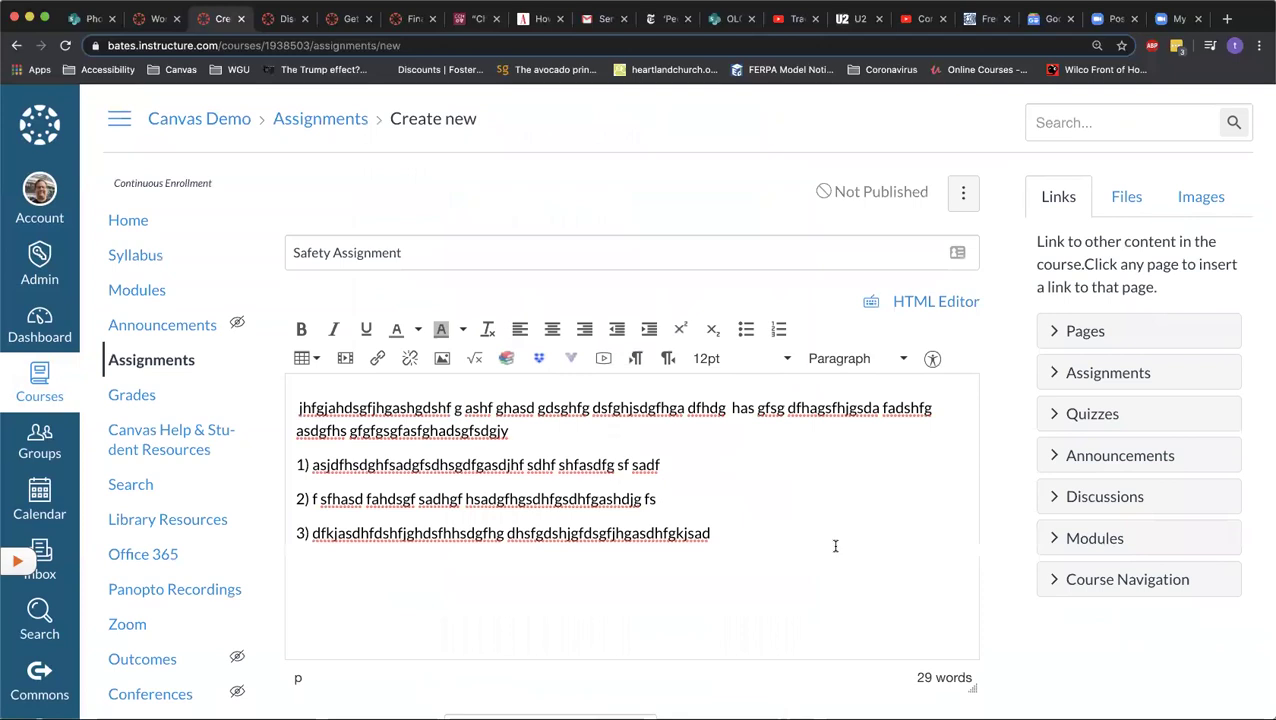
{"action": "scroll", "coordinate": [835, 546], "scroll_direction": "down", "scroll_amount": 2}
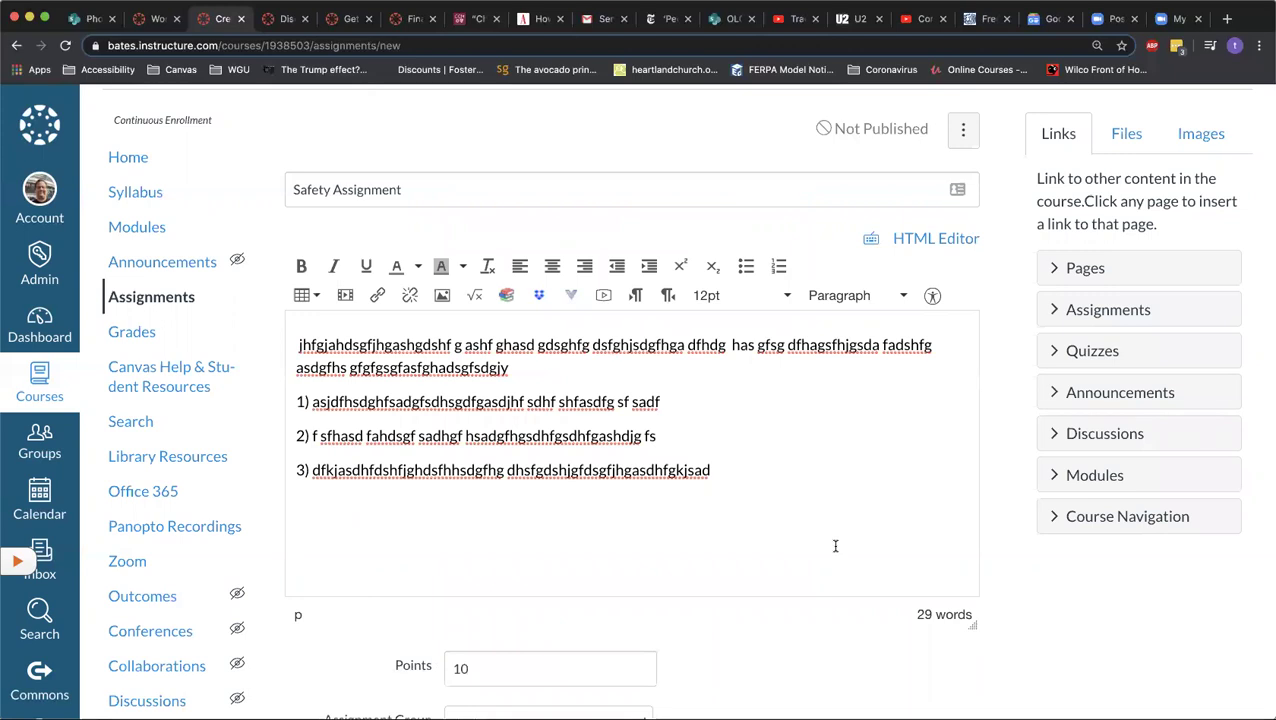
{"action": "scroll", "coordinate": [835, 546], "scroll_direction": "down", "scroll_amount": 10}
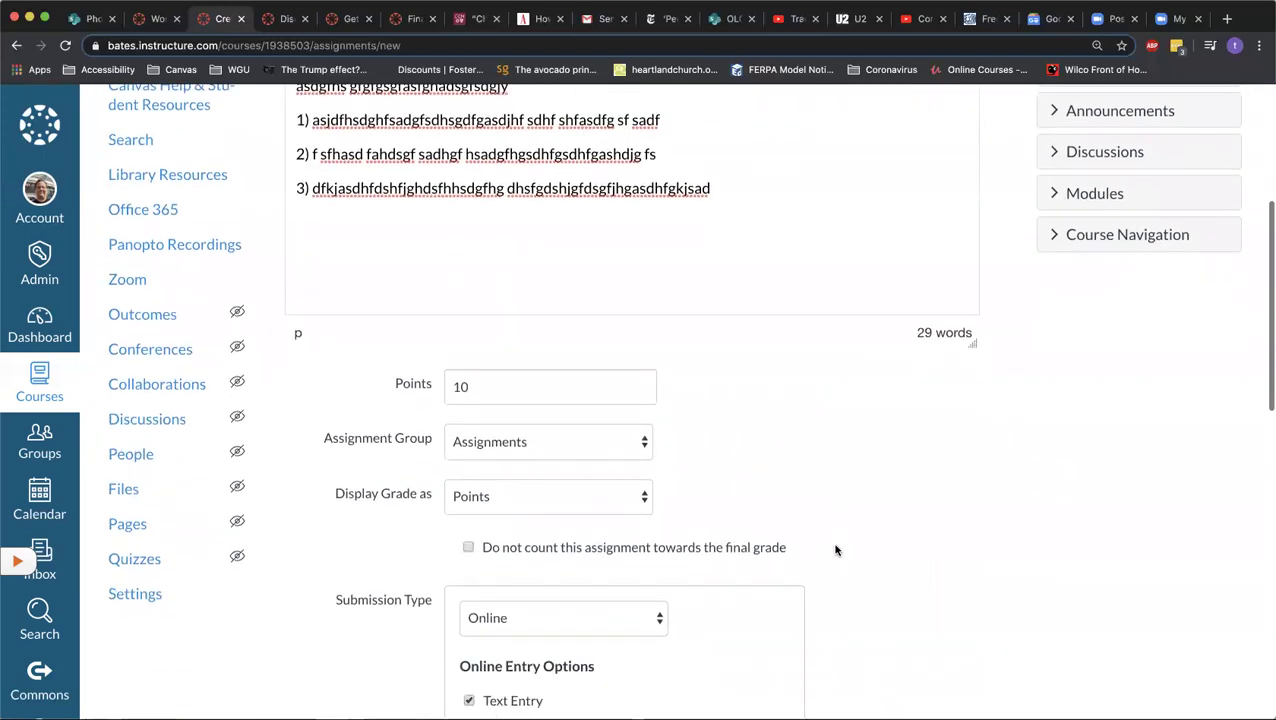
{"action": "scroll", "coordinate": [835, 549], "scroll_direction": "down", "scroll_amount": 8}
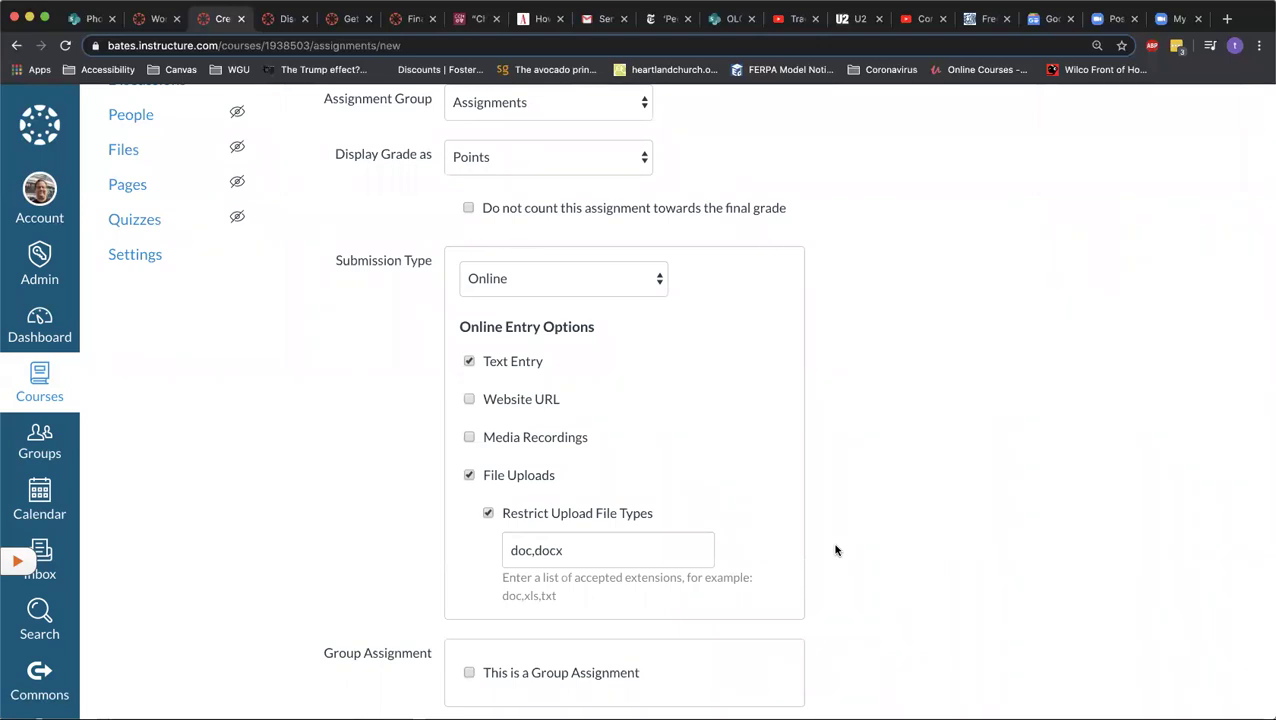
{"action": "scroll", "coordinate": [836, 550], "scroll_direction": "down", "scroll_amount": 9}
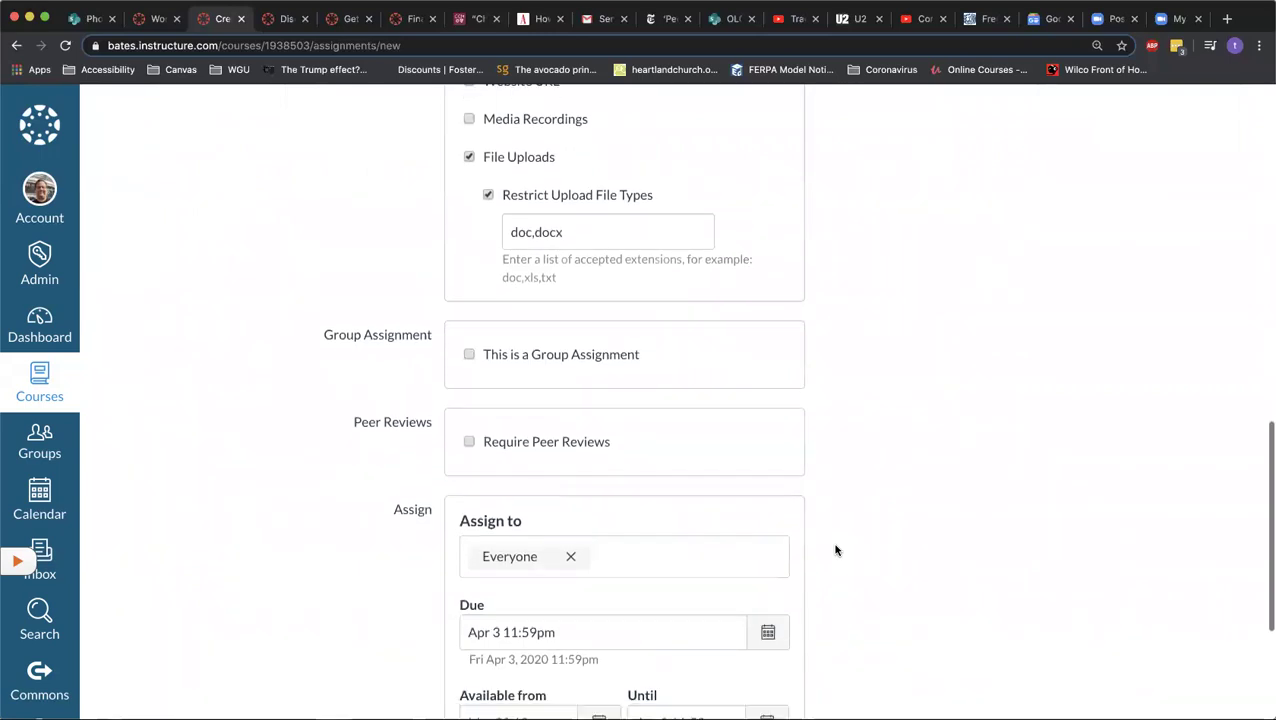
{"action": "scroll", "coordinate": [836, 550], "scroll_direction": "down", "scroll_amount": 7}
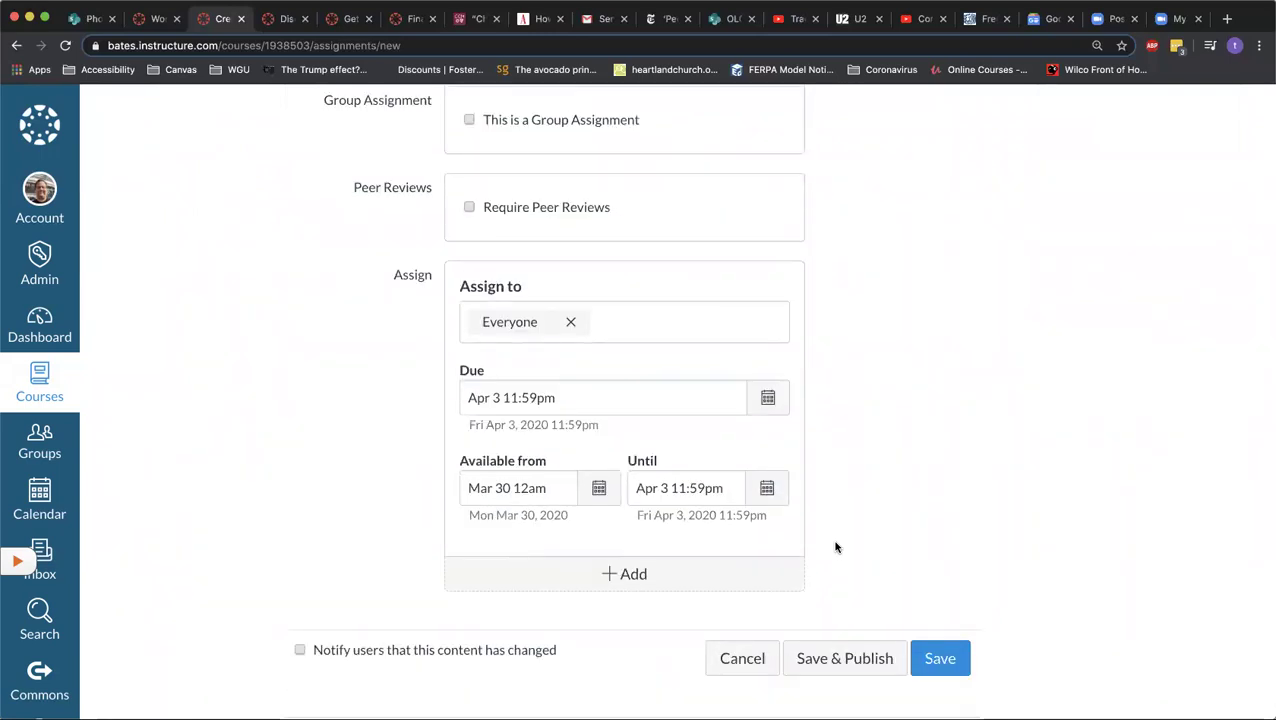
{"action": "scroll", "coordinate": [836, 547], "scroll_direction": "down", "scroll_amount": 1}
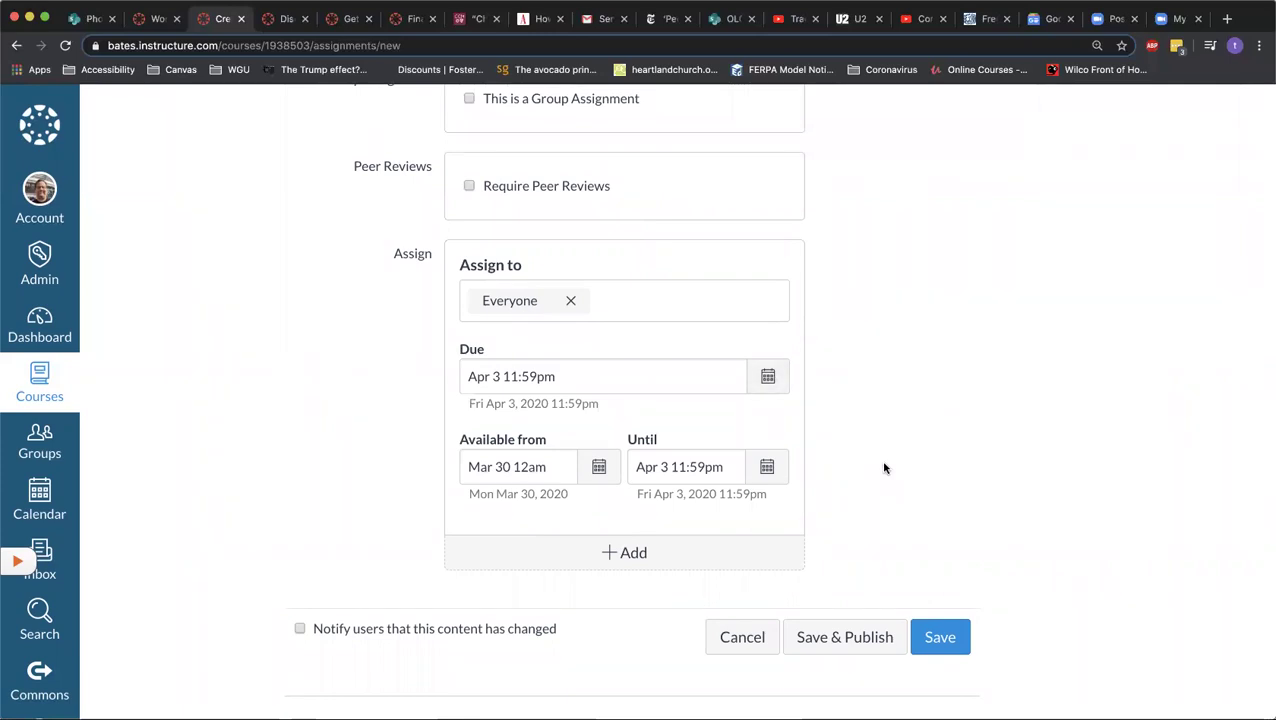
Step: Save and publish the Safety Assignment and check its published page
{"action": "left_click", "coordinate": [838, 642]}
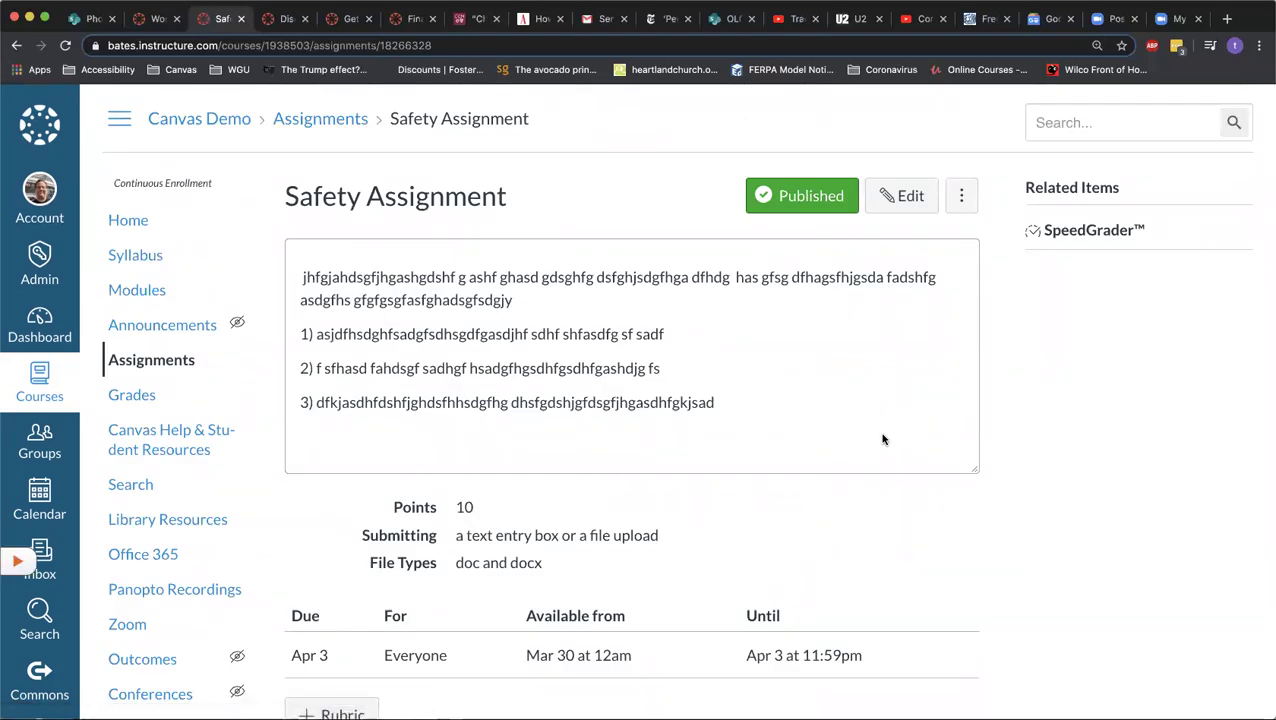
{"action": "scroll", "coordinate": [882, 439], "scroll_direction": "down", "scroll_amount": 3}
{"action": "scroll", "coordinate": [882, 439], "scroll_direction": "up", "scroll_amount": 1}
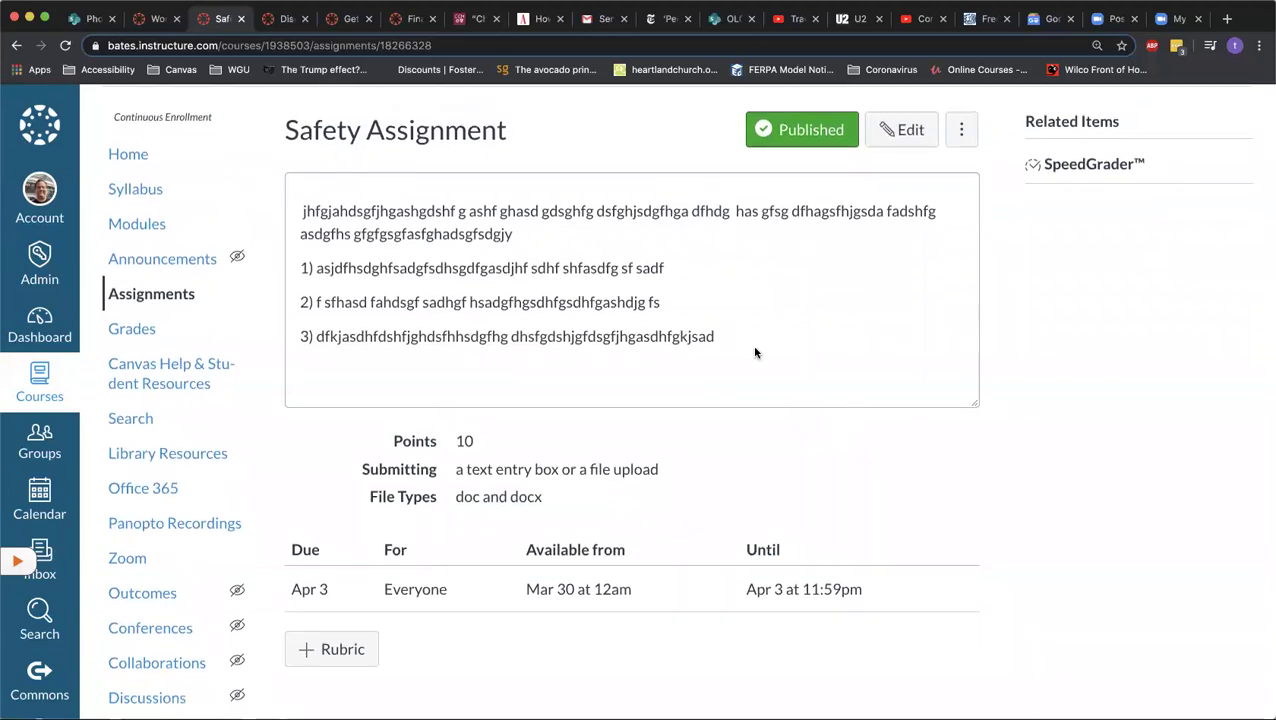
Step: Go to the course home page and switch to Student View
{"action": "scroll", "coordinate": [298, 414], "scroll_direction": "down", "scroll_amount": 2}
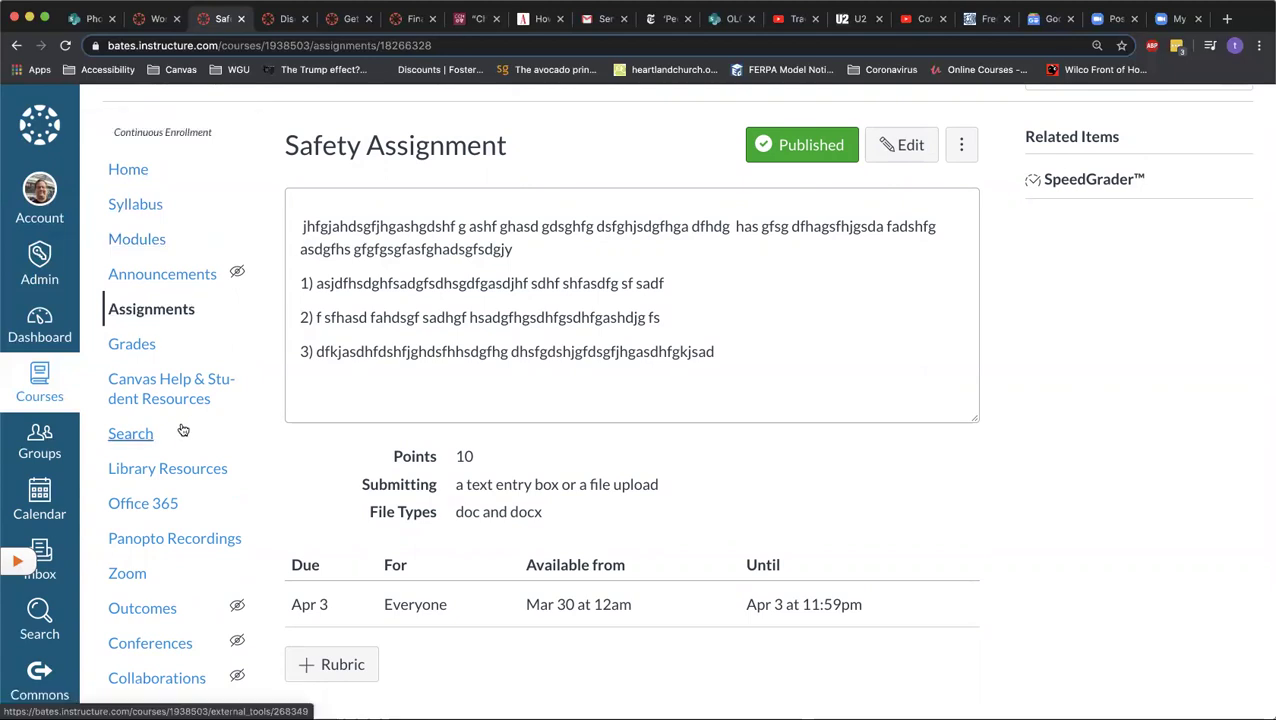
{"action": "scroll", "coordinate": [130, 433], "scroll_direction": "down", "scroll_amount": 3}
{"action": "scroll", "coordinate": [128, 400], "scroll_direction": "up", "scroll_amount": 5}
{"action": "left_click", "coordinate": [131, 223]}
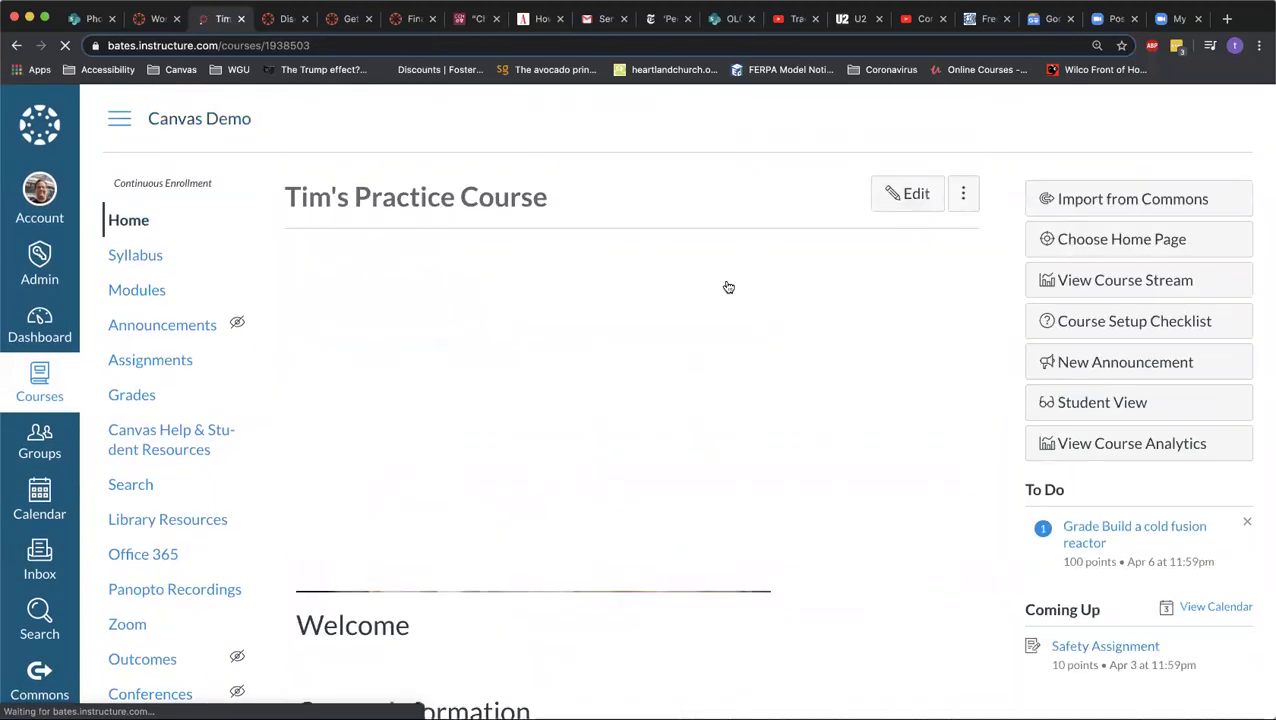
{"action": "scroll", "coordinate": [788, 355], "scroll_direction": "down", "scroll_amount": 4}
{"action": "scroll", "coordinate": [788, 355], "scroll_direction": "up", "scroll_amount": 1}
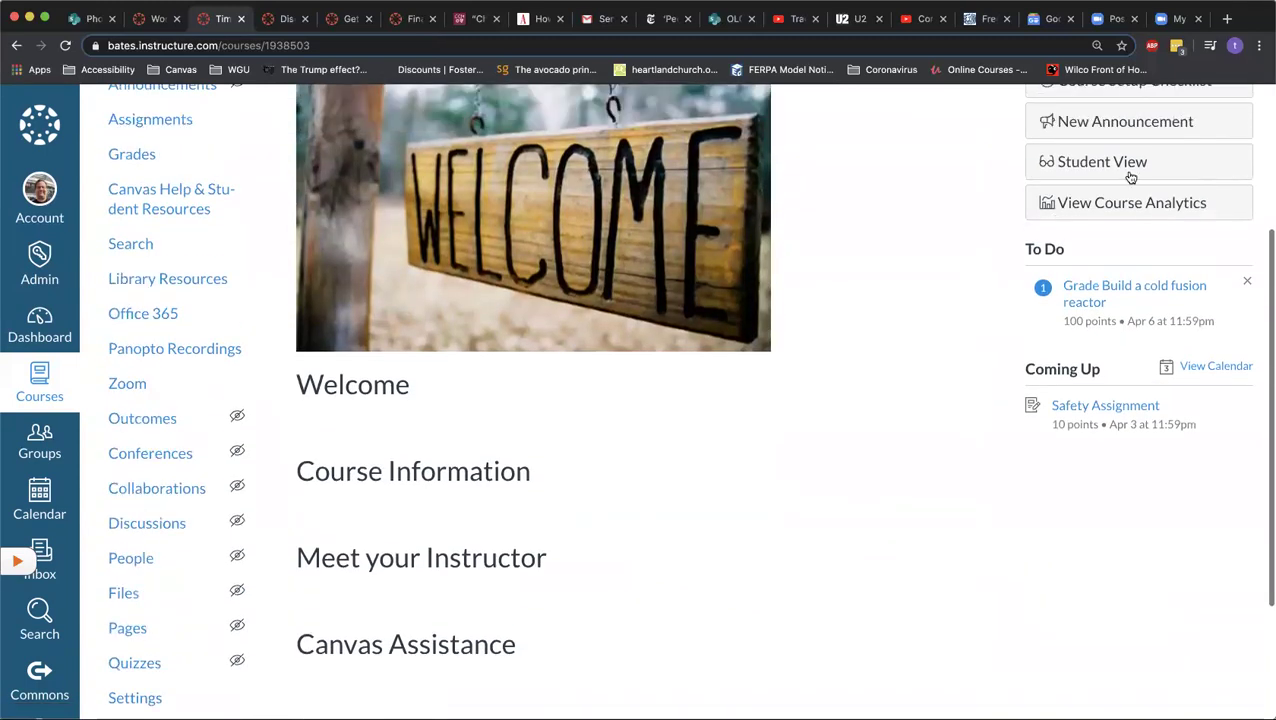
{"action": "left_click", "coordinate": [1131, 170]}
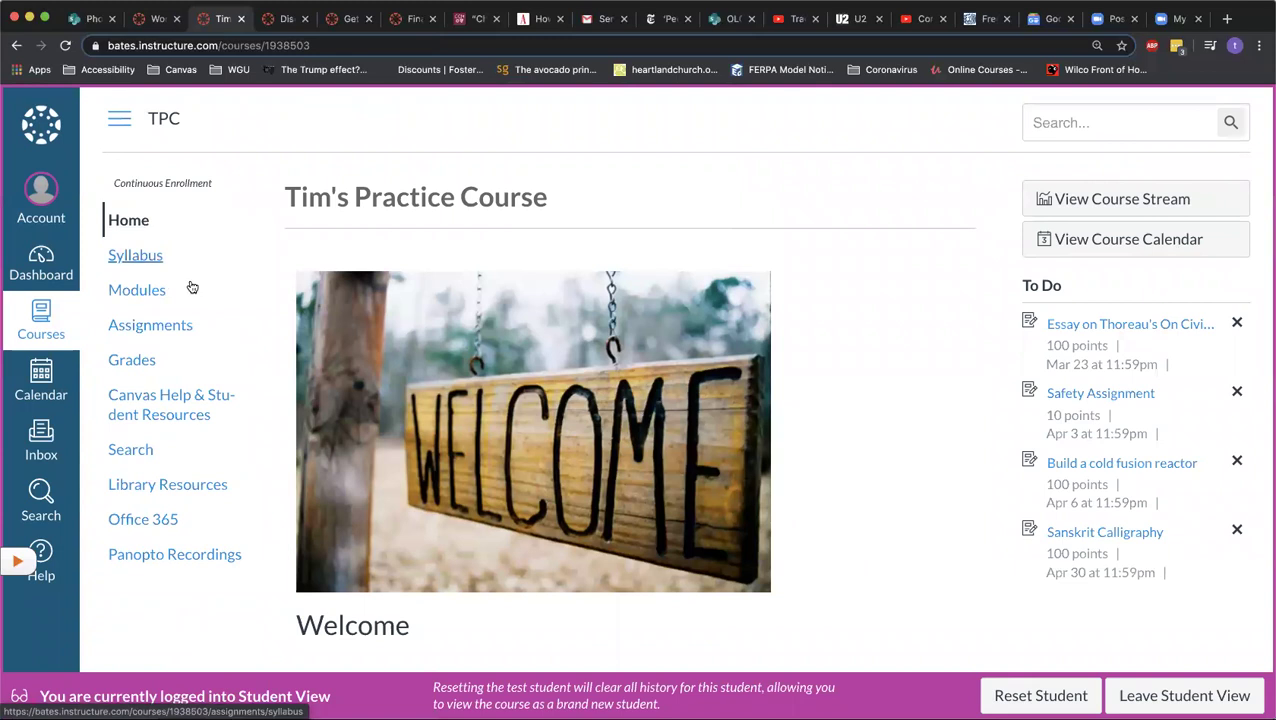
Step: Open the Safety Assignment from the student's assignments, start a submission and inspect its file upload chooser without picking a file
{"action": "left_click", "coordinate": [150, 325]}
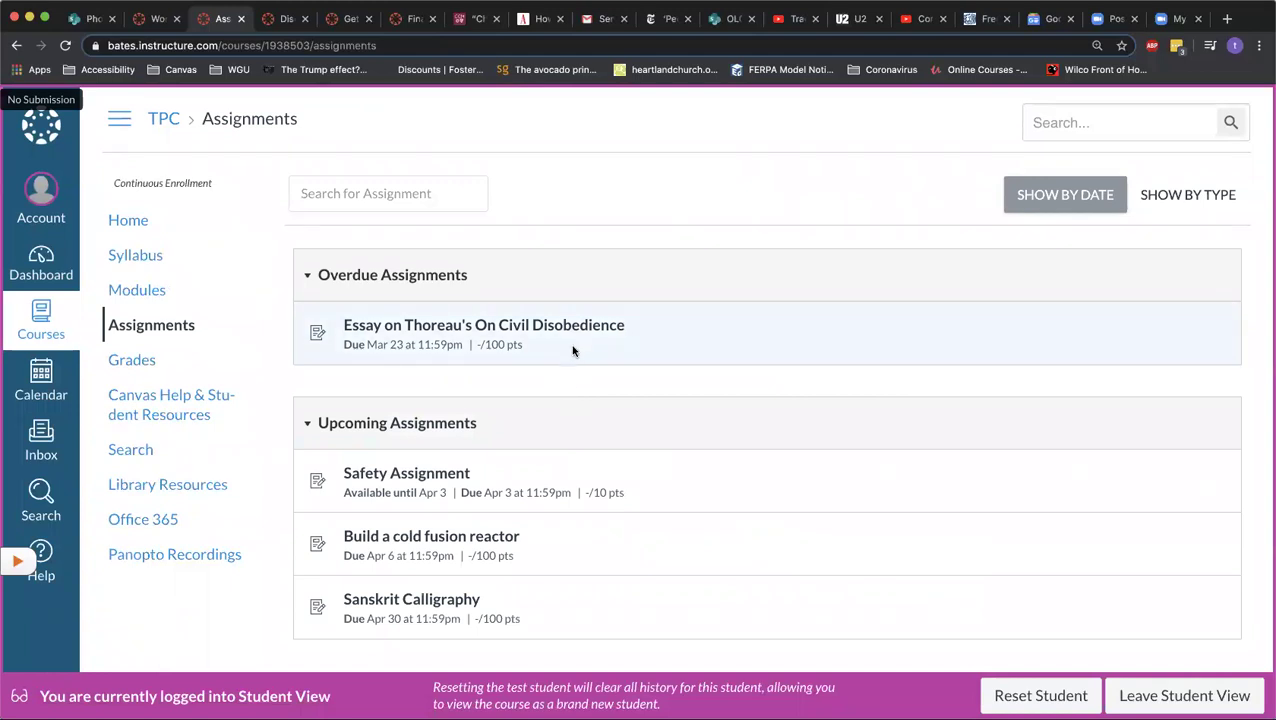
{"action": "left_click", "coordinate": [438, 480]}
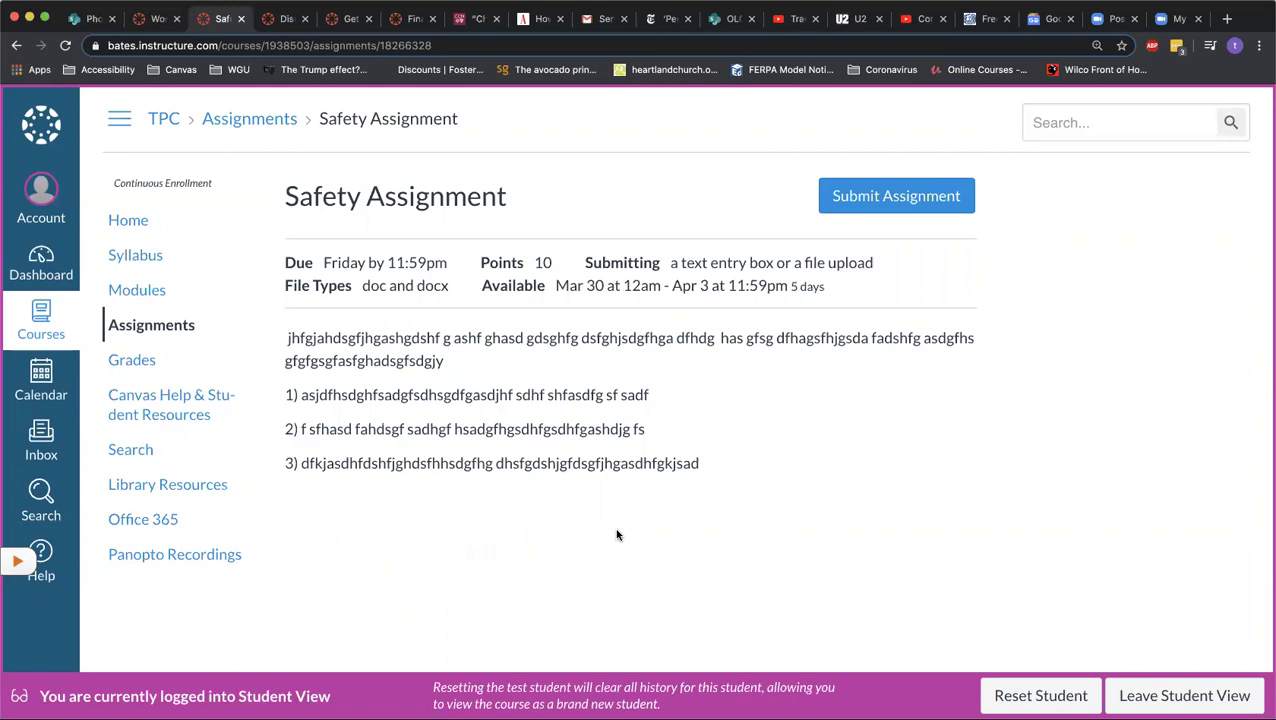
{"action": "left_click", "coordinate": [912, 196]}
{"action": "scroll", "coordinate": [899, 357], "scroll_direction": "down", "scroll_amount": 2}
{"action": "scroll", "coordinate": [899, 357], "scroll_direction": "down", "scroll_amount": 1}
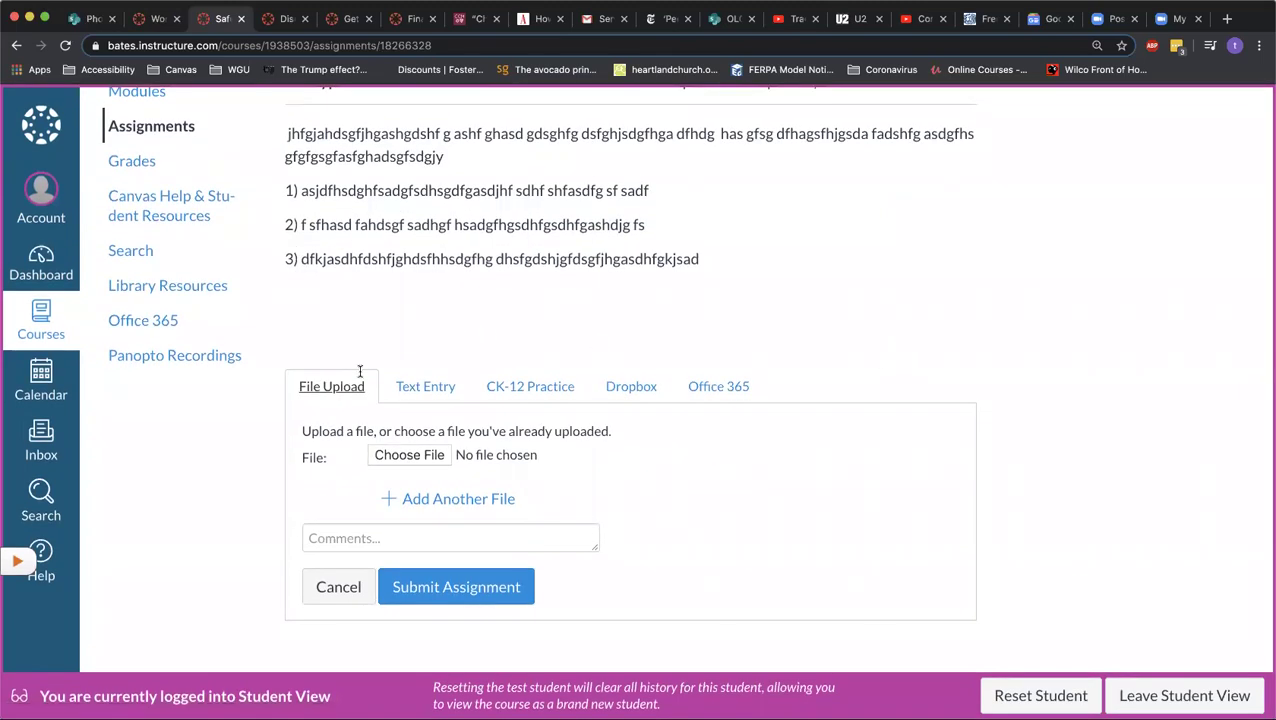
{"action": "left_click", "coordinate": [384, 457]}
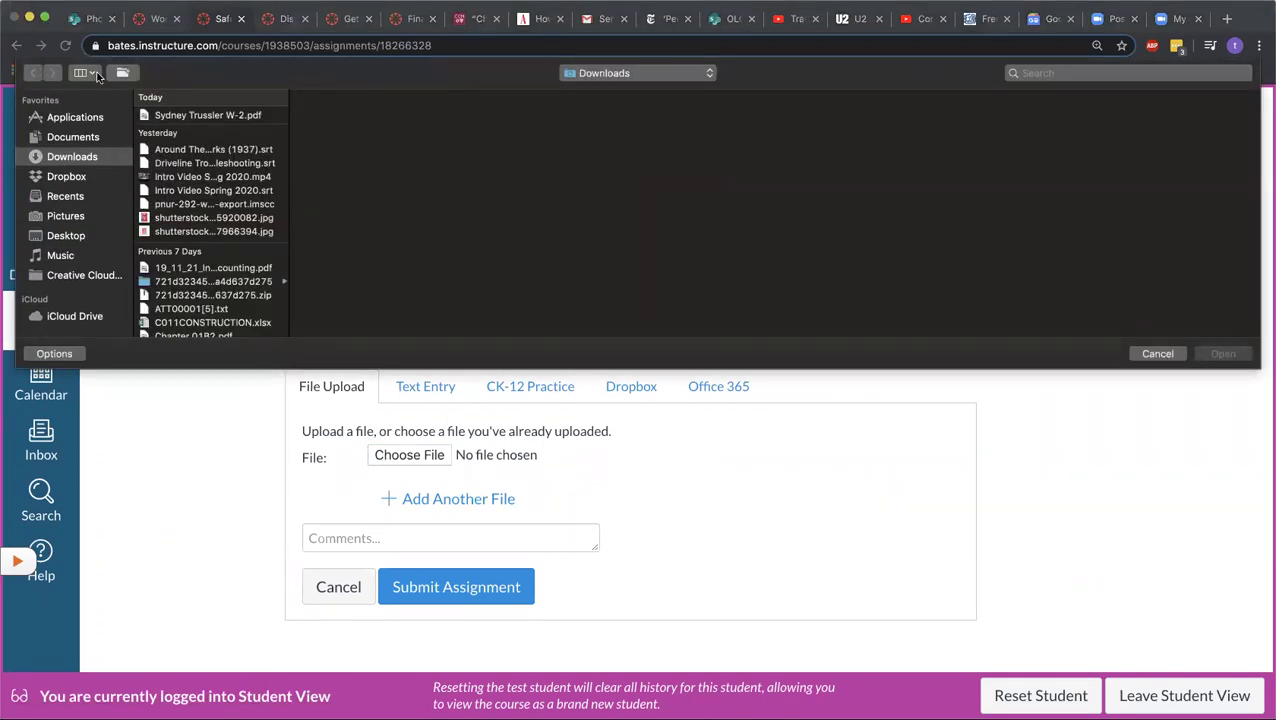
{"action": "left_click", "coordinate": [1150, 353]}
Step: Draft a text entry submission reading "kjf kjhf gsdfhsdg fjdsfg jahsdfg sd fg" and "kf f", and cancel it without submitting
{"action": "left_click", "coordinate": [421, 390]}
{"action": "type", "text": "kjf kjhf gsdfhsdg fjdsfg jahsdfg sd fg"}
{"action": "key", "text": "Return"}
{"action": "type", "text": "kf f"}
{"action": "key", "text": "Return"}
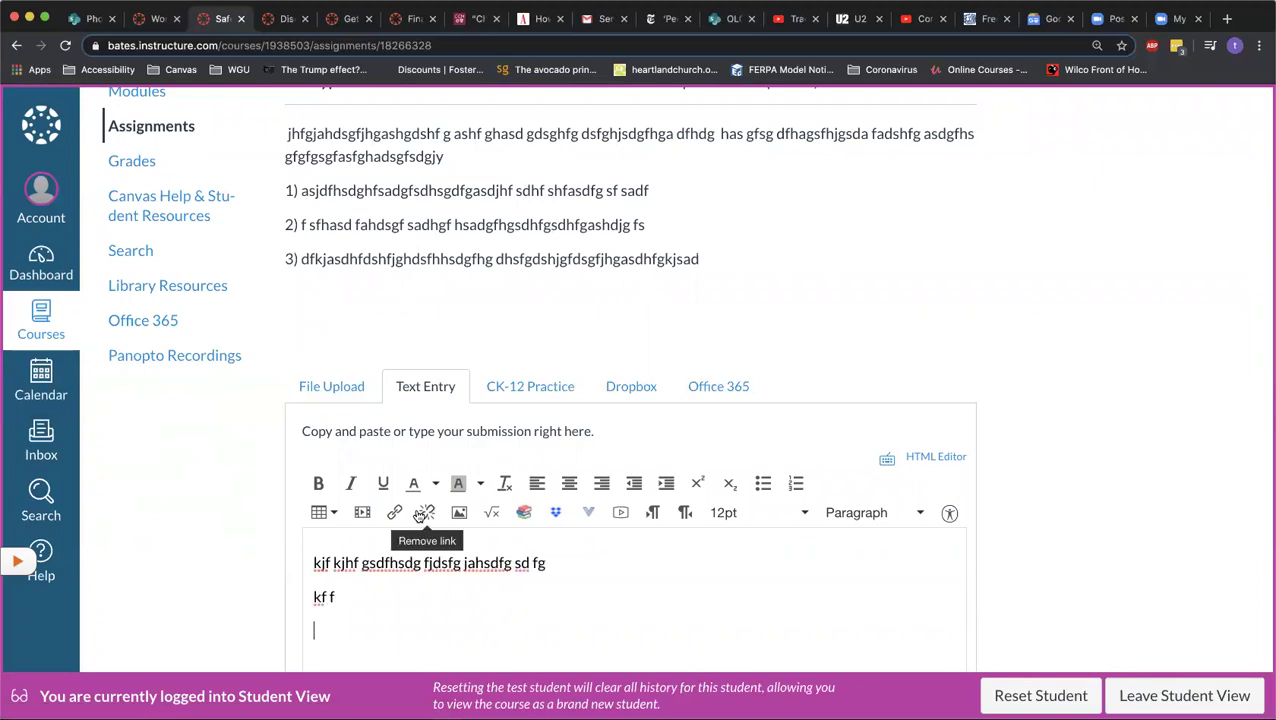
{"action": "scroll", "coordinate": [421, 515], "scroll_direction": "down", "scroll_amount": 5}
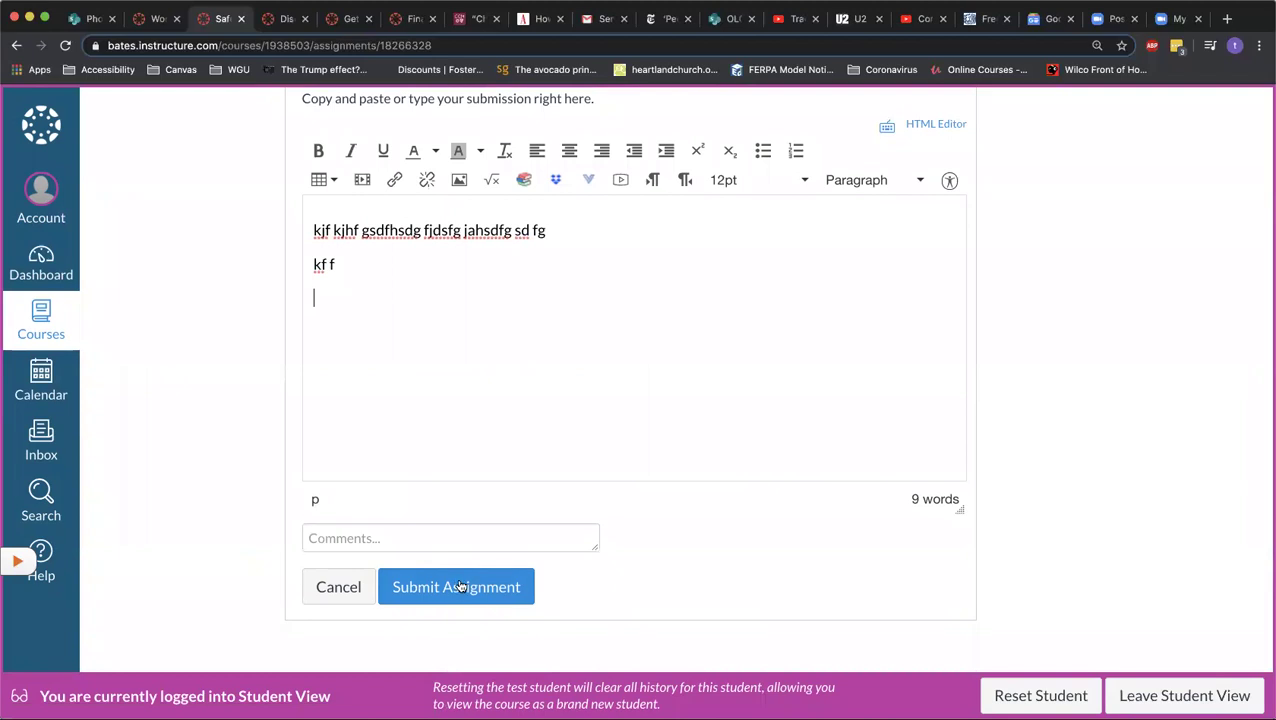
{"action": "left_click", "coordinate": [339, 592]}
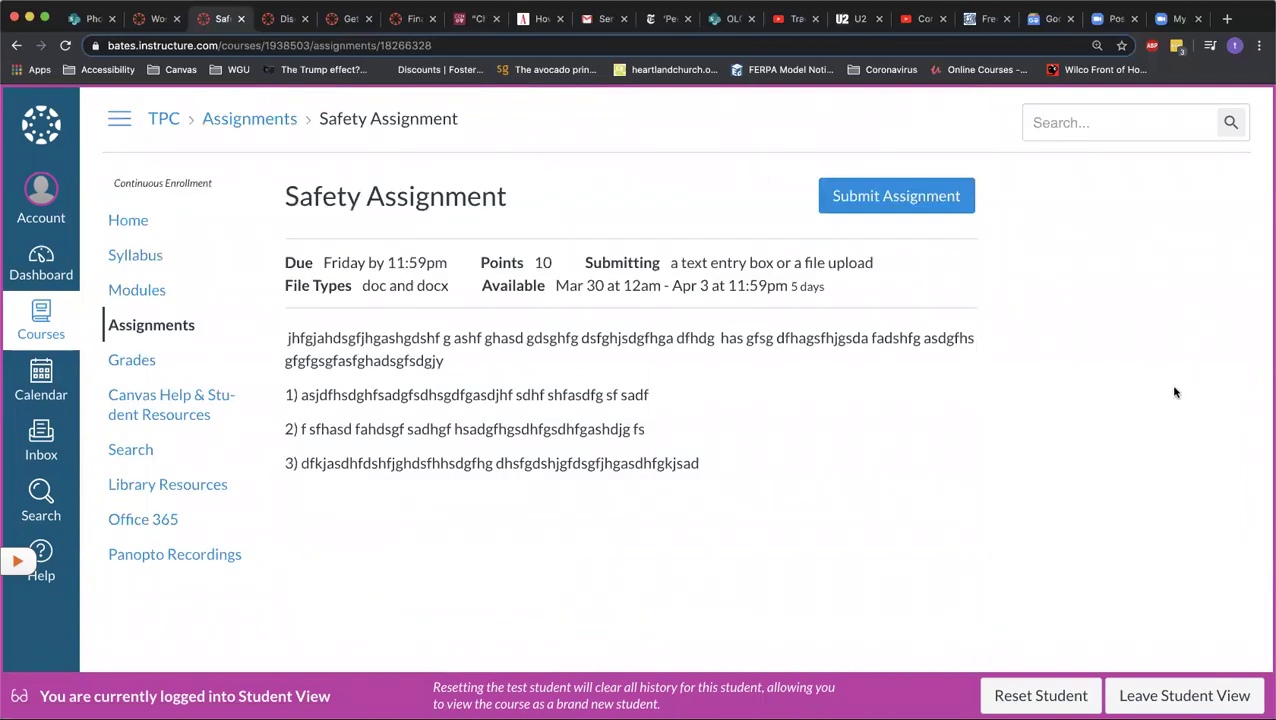
Step: Leave Student View and review the Safety Assignment's description, points, submission types and dates as the teacher
{"action": "left_click", "coordinate": [1189, 697]}
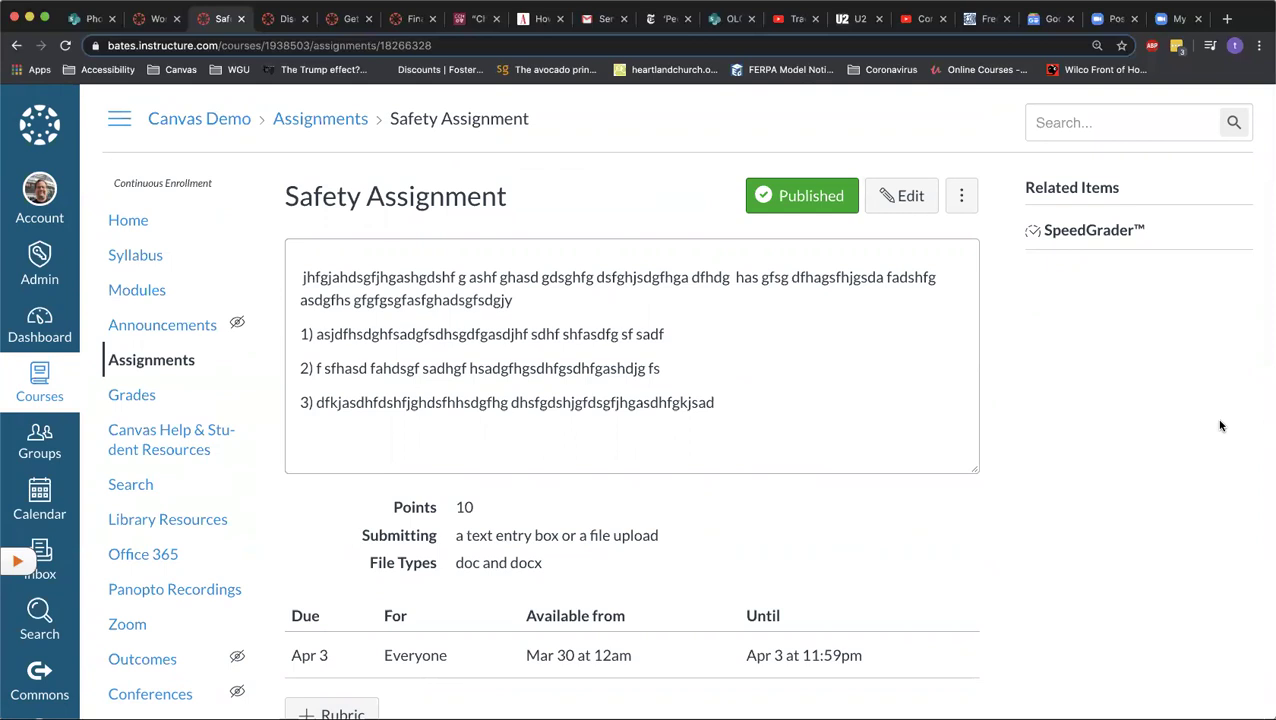
{"action": "scroll", "coordinate": [222, 530], "scroll_direction": "down", "scroll_amount": 5}
{"action": "scroll", "coordinate": [221, 532], "scroll_direction": "down", "scroll_amount": 1}
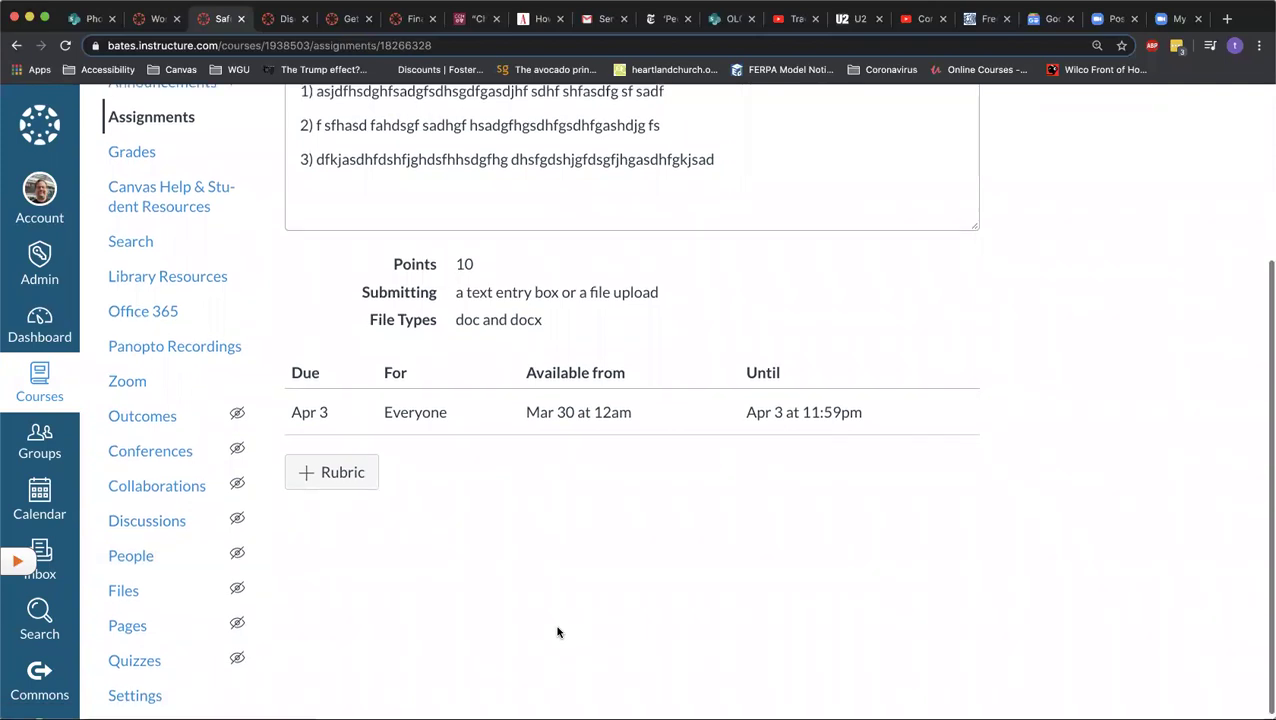
{"action": "scroll", "coordinate": [700, 580], "scroll_direction": "up", "scroll_amount": 1}
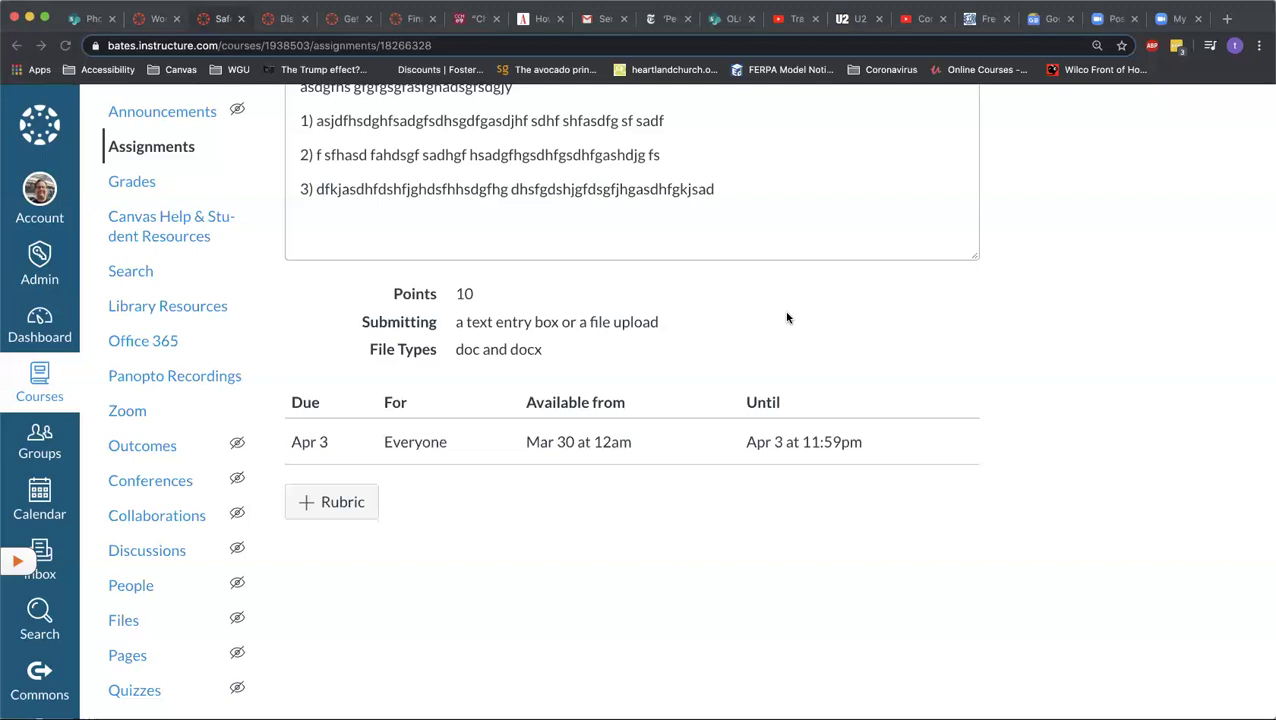
{"action": "scroll", "coordinate": [787, 318], "scroll_direction": "up", "scroll_amount": 5}
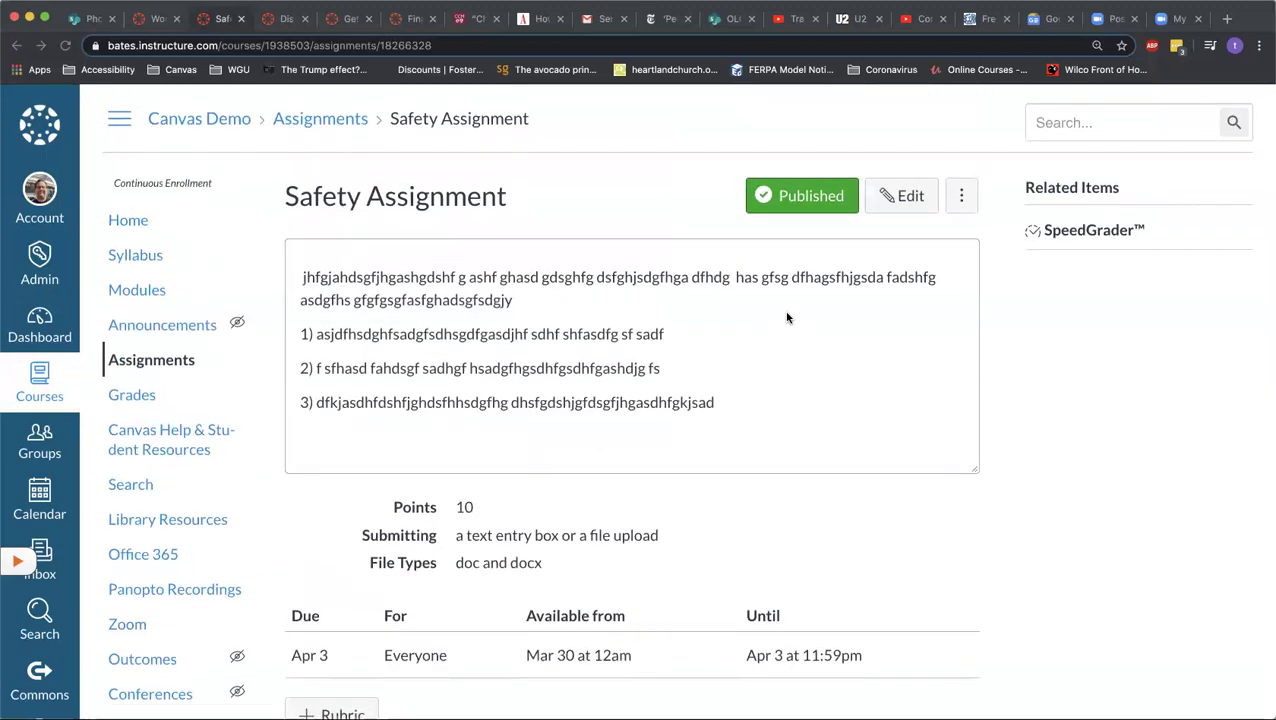
{"action": "scroll", "coordinate": [622, 293], "scroll_direction": "down", "scroll_amount": 1}
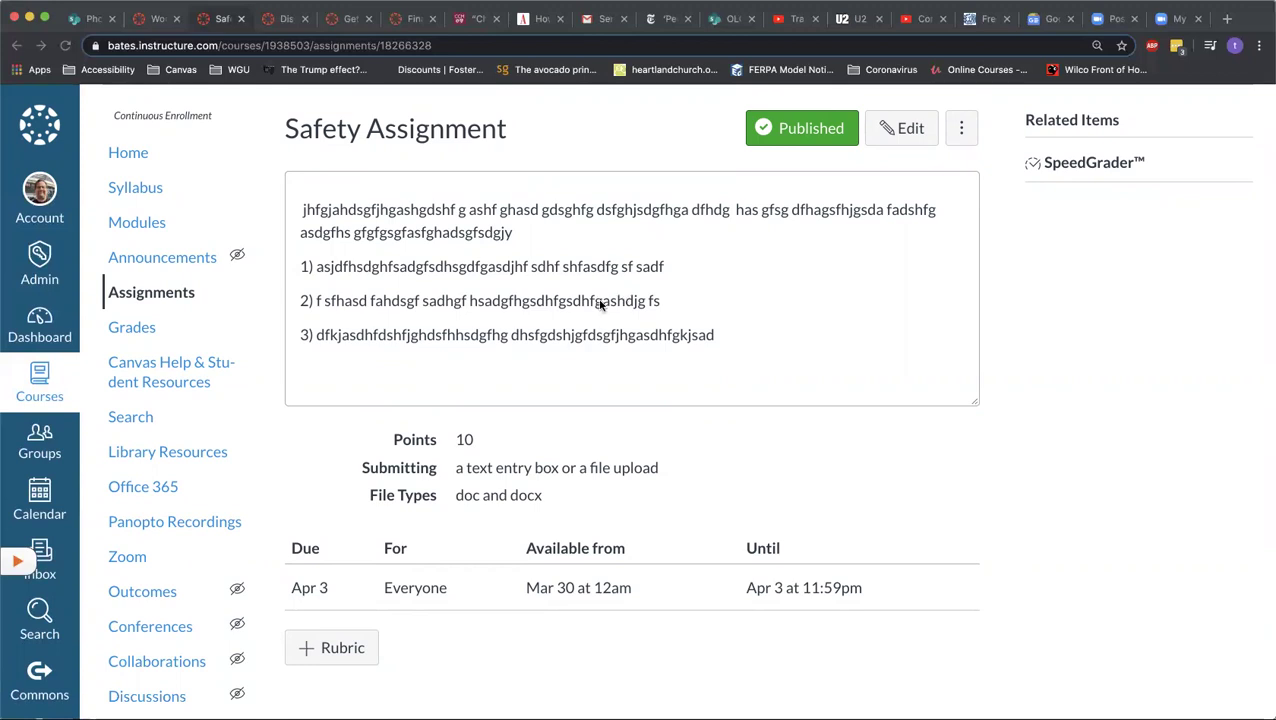
Step: Open the course's discussions and start creating a new discussion topic
{"action": "scroll", "coordinate": [367, 507], "scroll_direction": "down", "scroll_amount": 3}
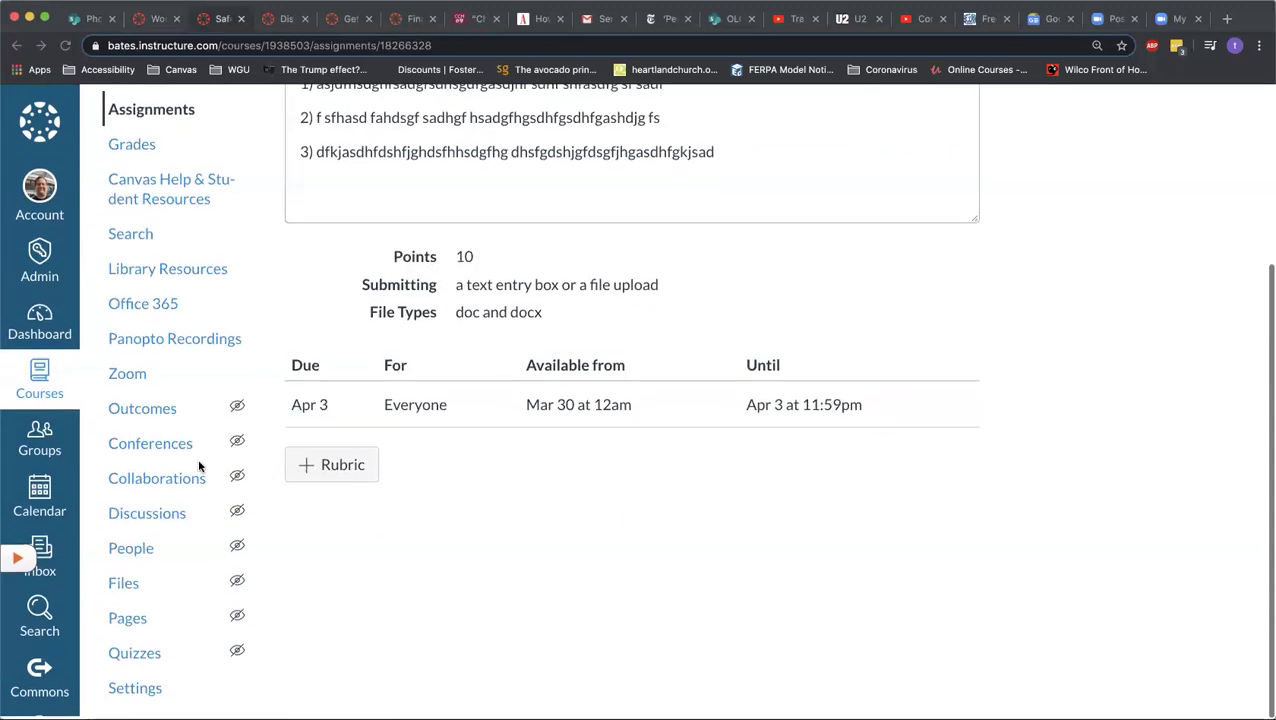
{"action": "left_click", "coordinate": [144, 520]}
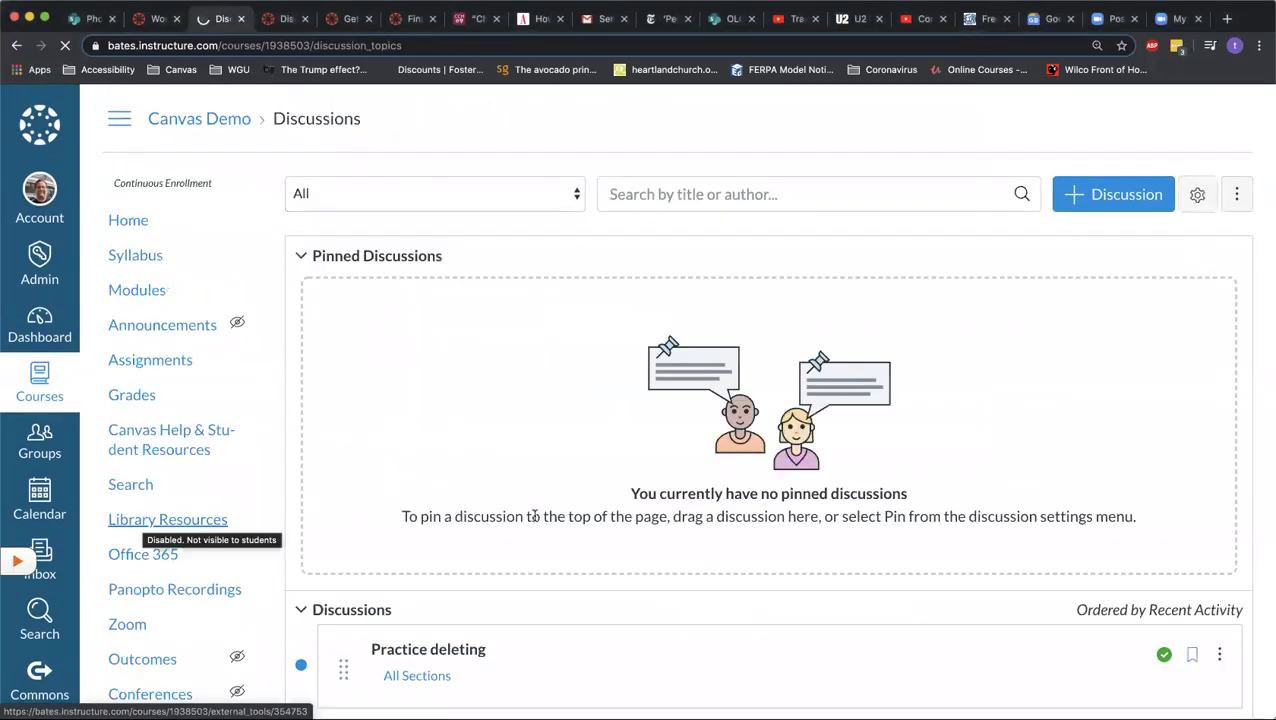
{"action": "scroll", "coordinate": [604, 401], "scroll_direction": "down", "scroll_amount": 4}
{"action": "scroll", "coordinate": [604, 404], "scroll_direction": "up", "scroll_amount": 3}
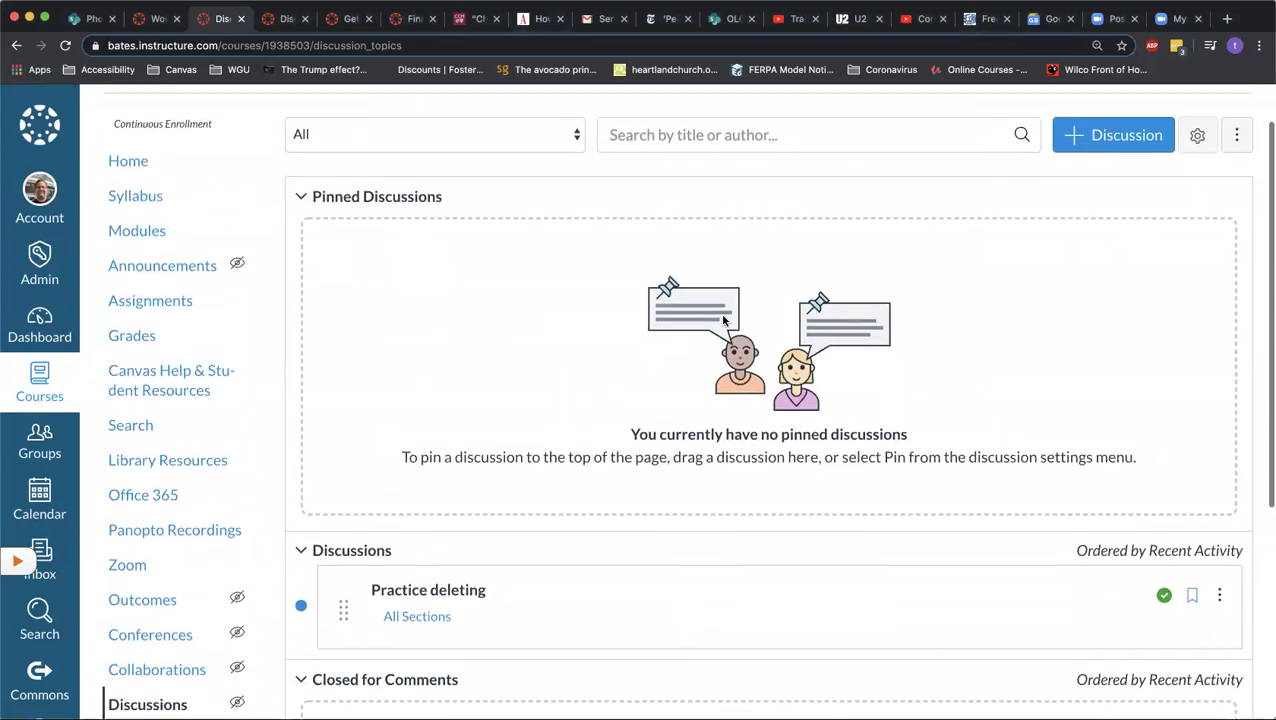
{"action": "left_click", "coordinate": [1131, 137]}
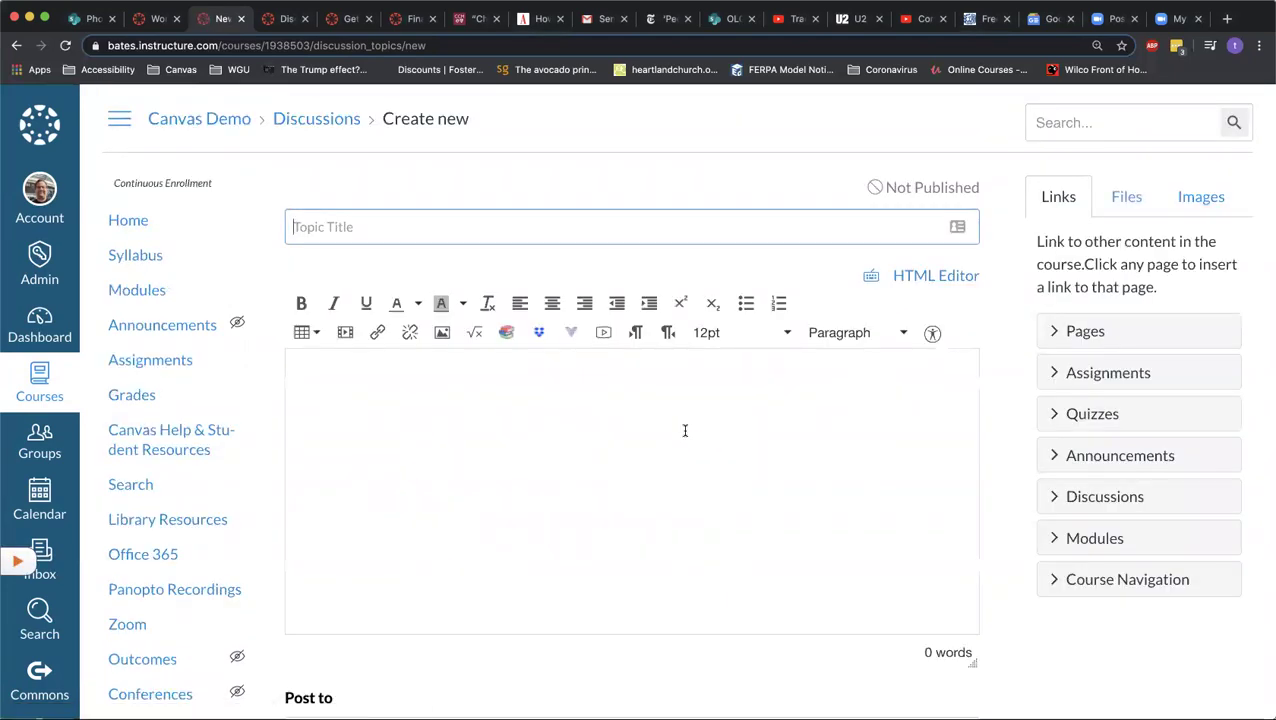
Step: Look over the new discussion form and title the topic "Practice Discussion"
{"action": "scroll", "coordinate": [685, 430], "scroll_direction": "down", "scroll_amount": 10}
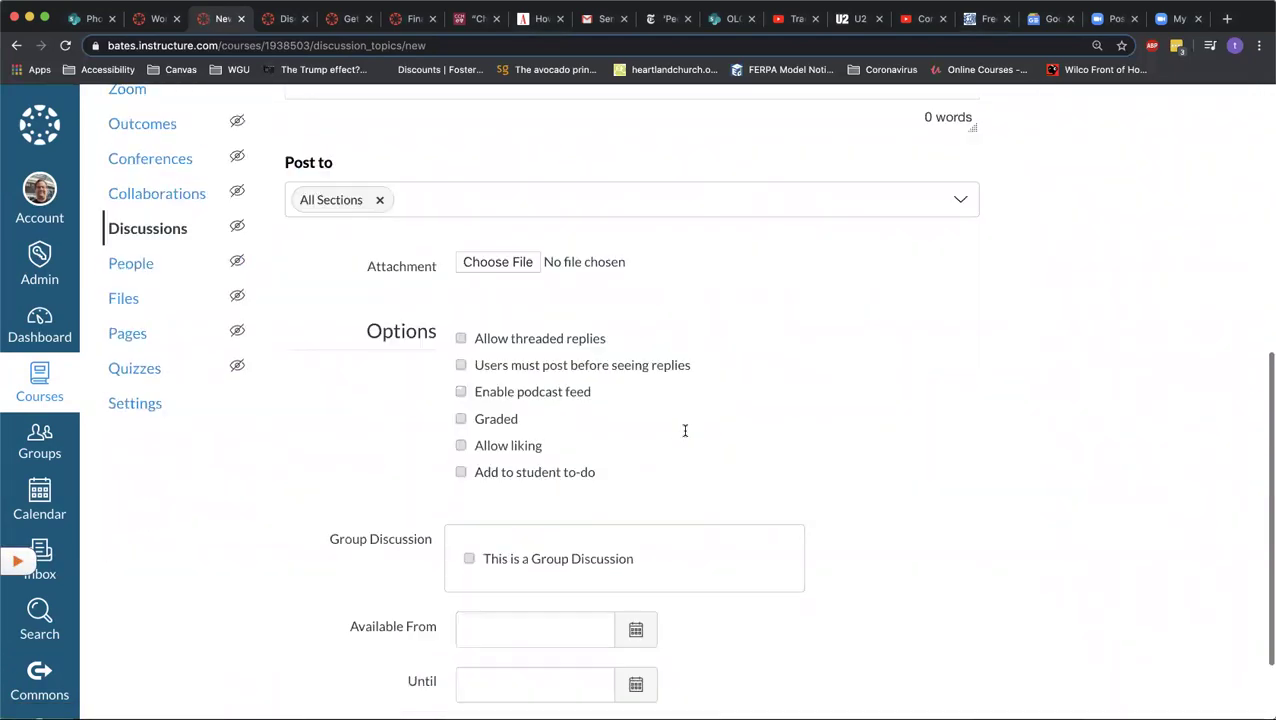
{"action": "scroll", "coordinate": [685, 430], "scroll_direction": "up", "scroll_amount": 10}
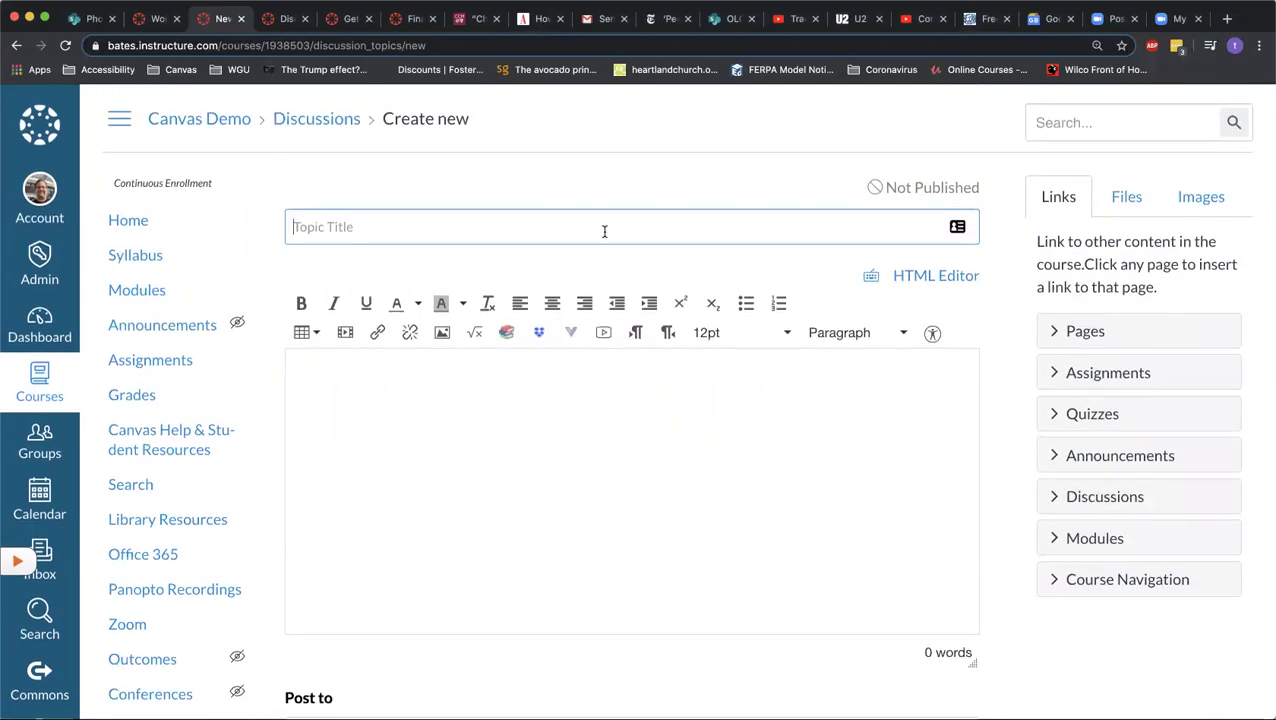
{"action": "left_click", "coordinate": [603, 230]}
{"action": "type", "text": "Pr"}
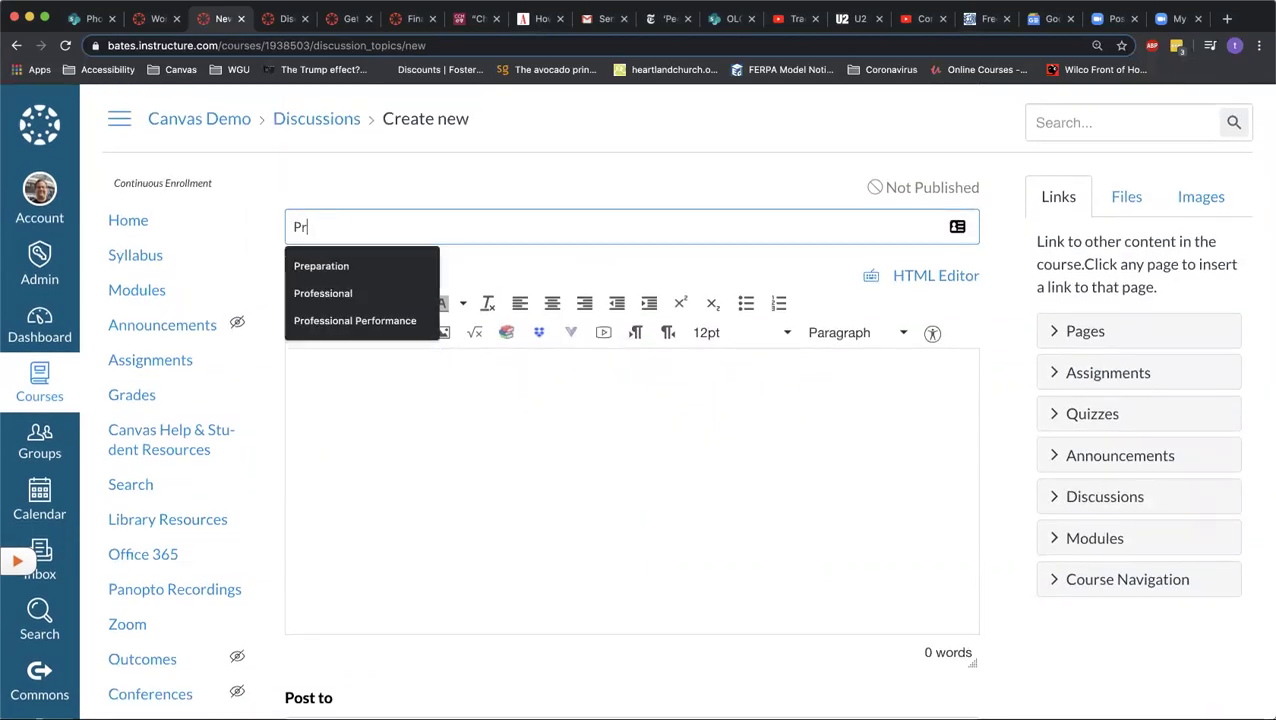
{"action": "type", "text": "actice Discurr"}
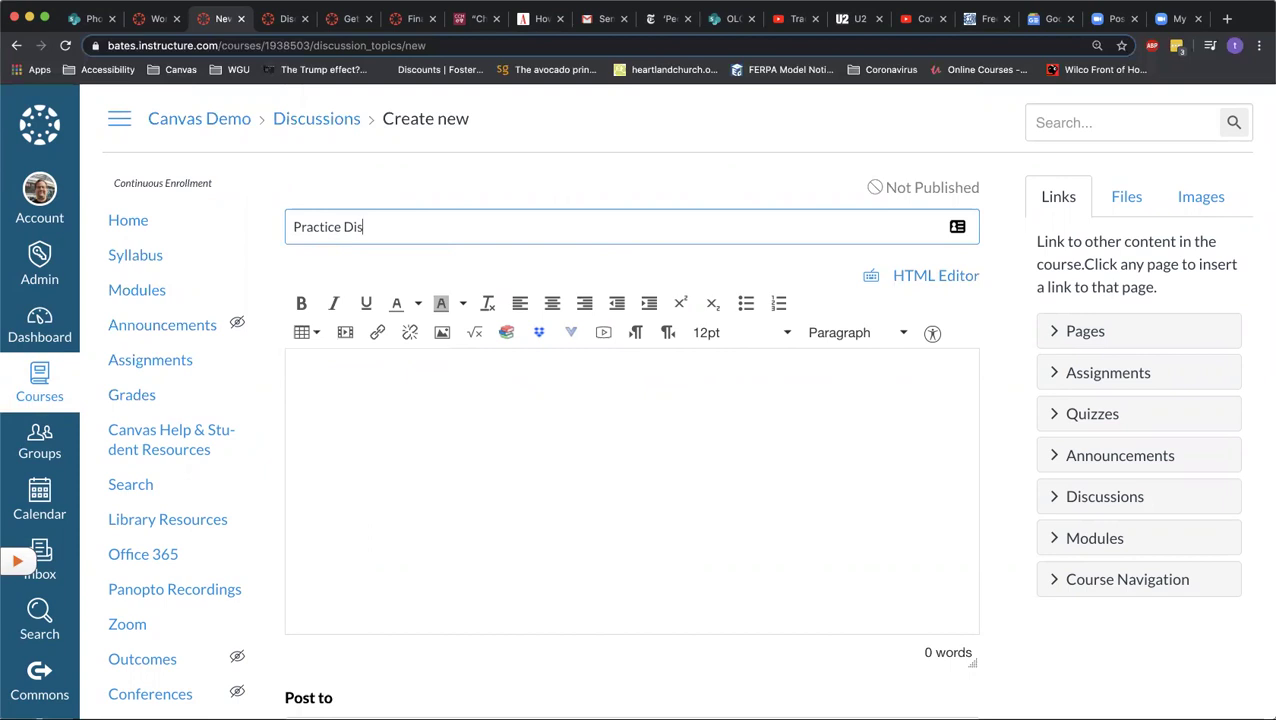
{"action": "key", "text": "BackSpace"}
{"action": "key", "text": "BackSpace"}
{"action": "type", "text": "ssion"}
Step: Inspect the options for recording or uploading a media comment in the discussion body, and close the dialog without adding media
{"action": "left_click", "coordinate": [536, 536]}
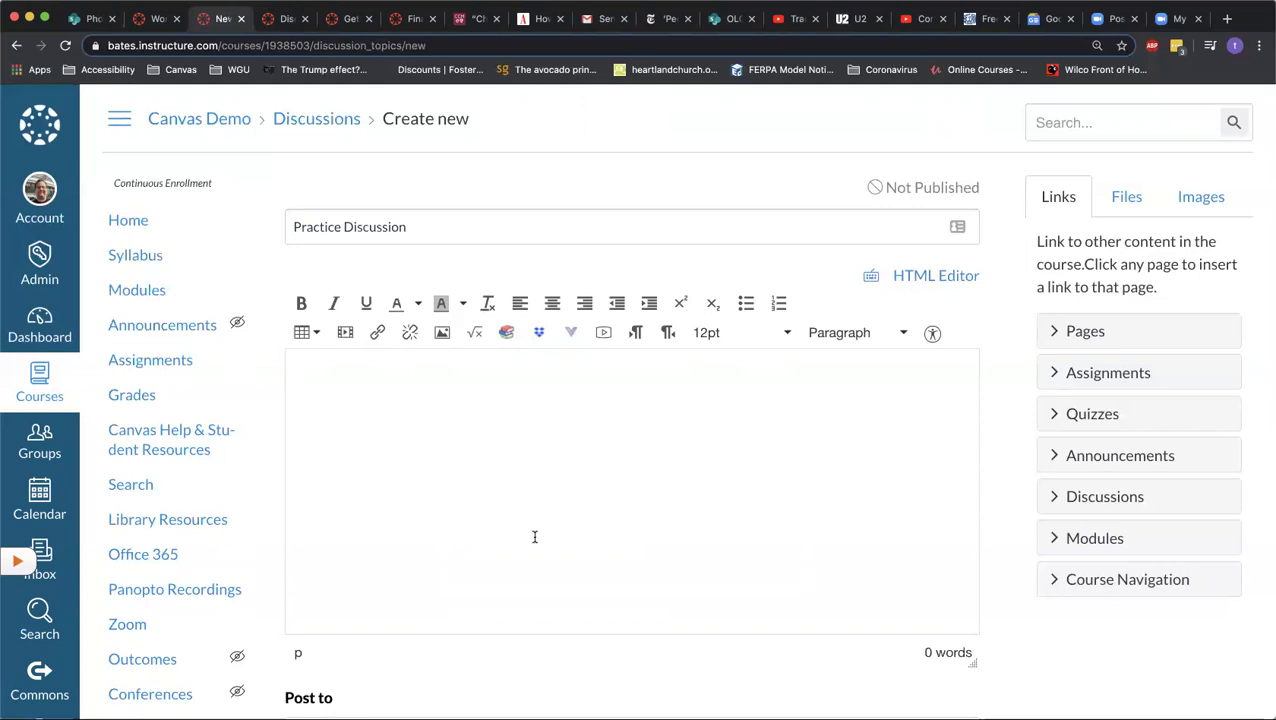
{"action": "left_click", "coordinate": [603, 335]}
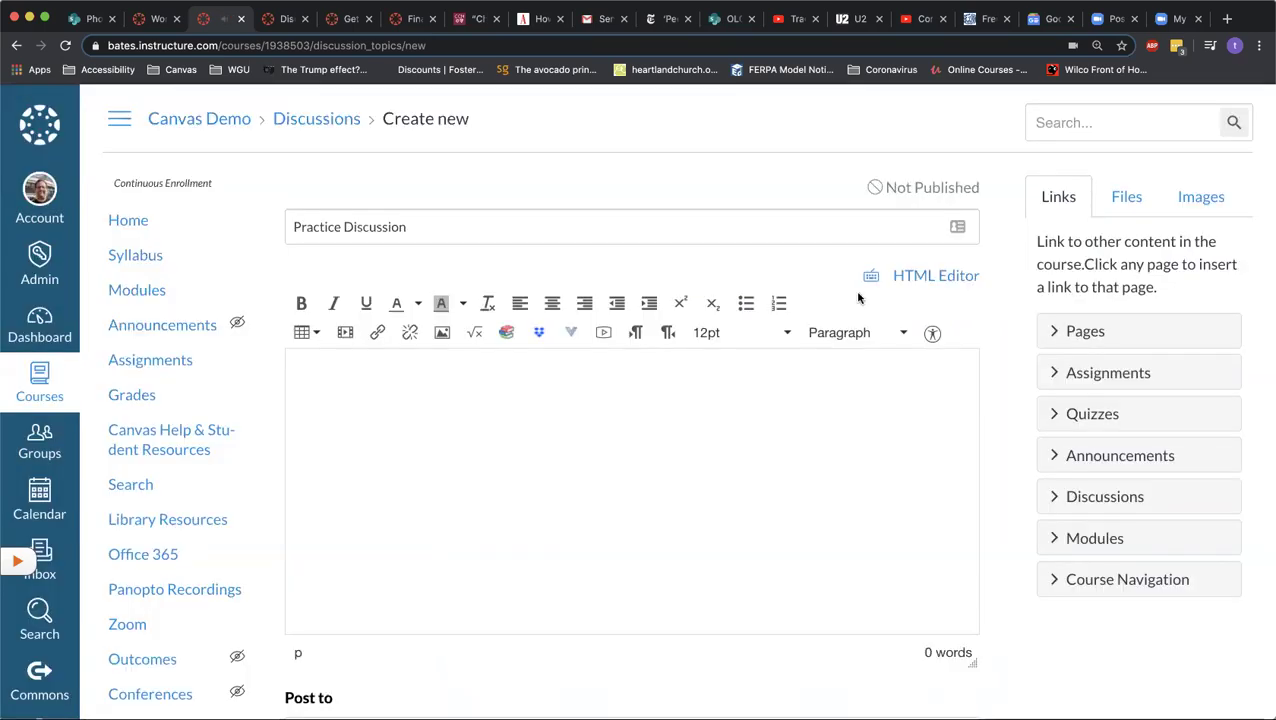
{"action": "left_click", "coordinate": [1011, 288]}
{"action": "left_click", "coordinate": [604, 333]}
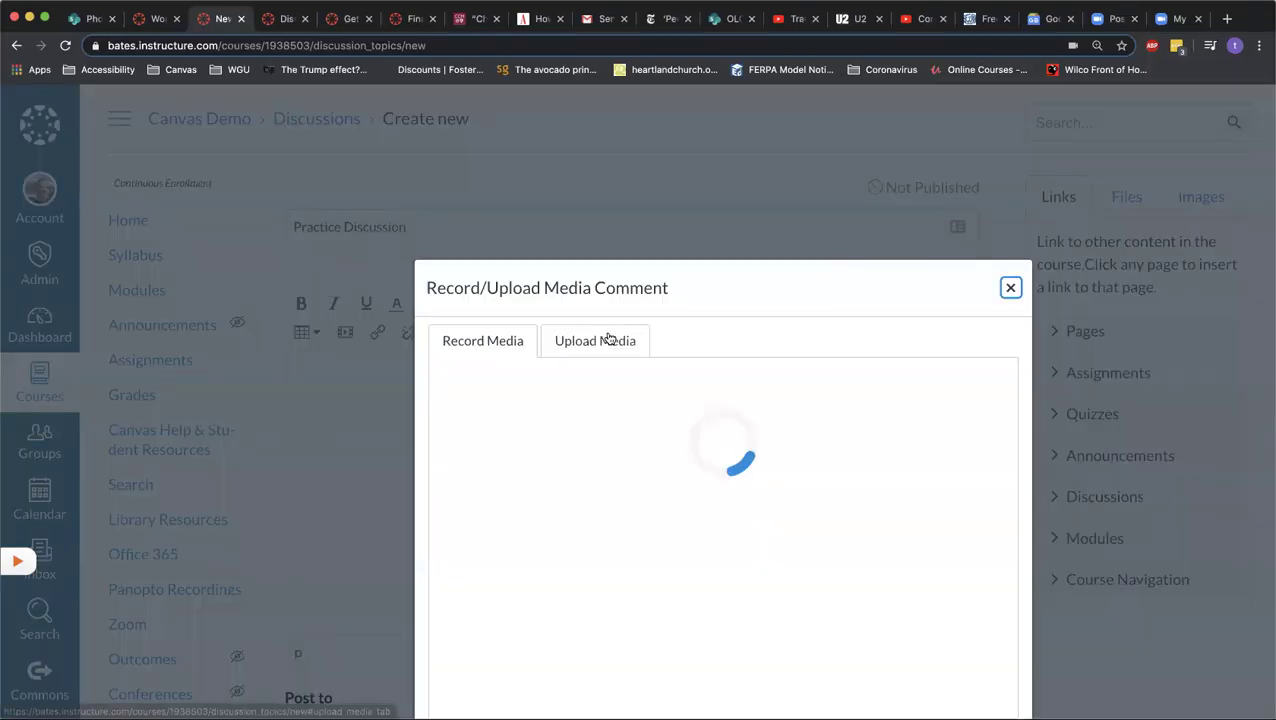
{"action": "left_click", "coordinate": [600, 337]}
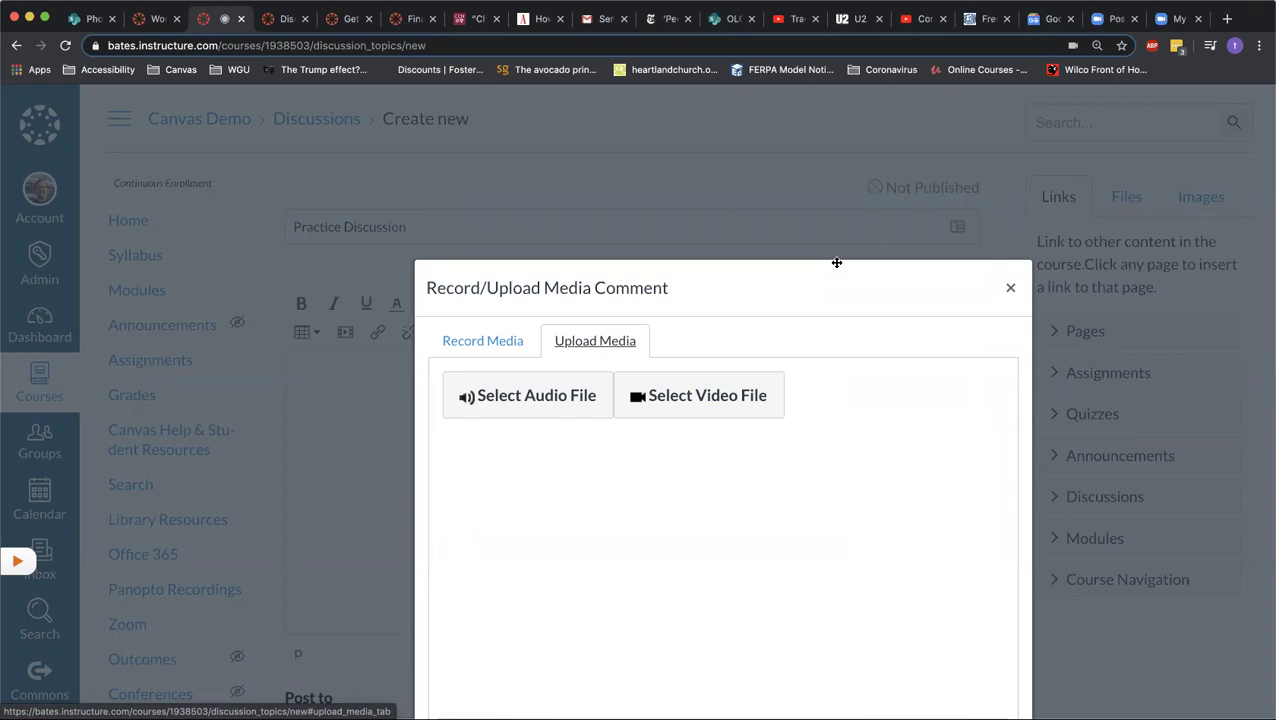
{"action": "left_click", "coordinate": [1010, 287]}
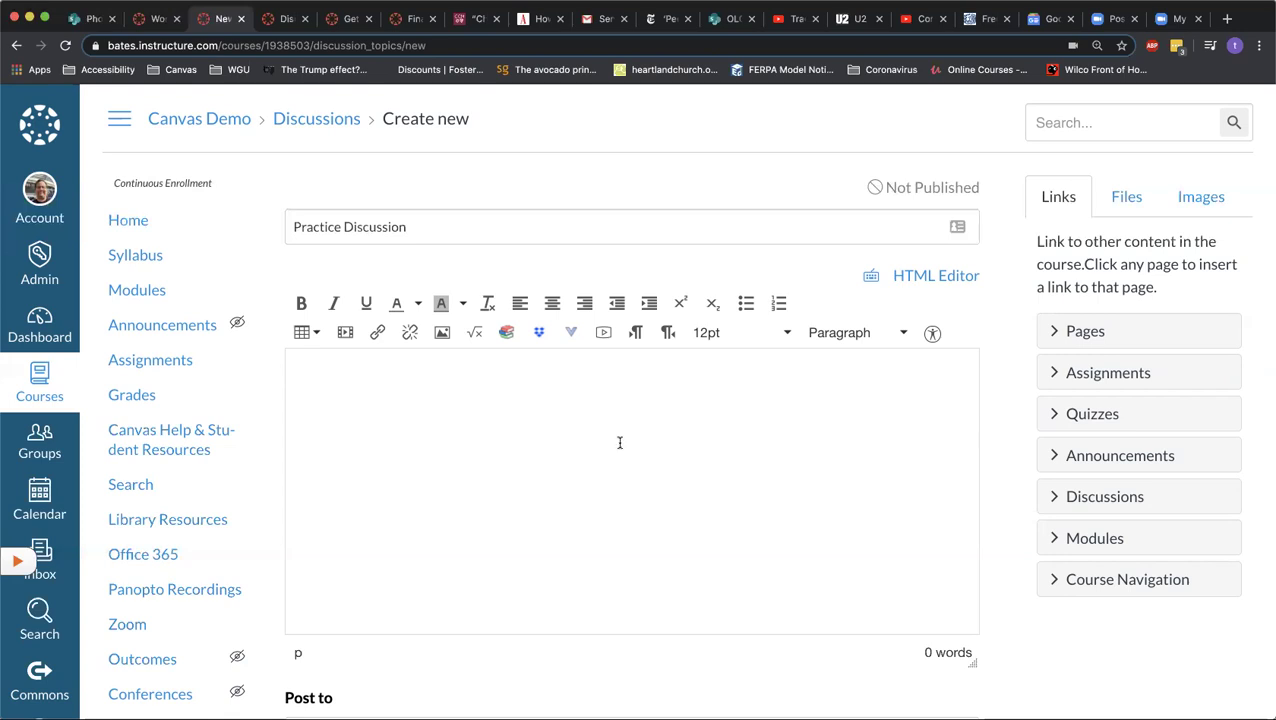
Step: Write the discussion prompt as two lines, "jhfkjsd fkjasd fkjsdghf asfghdjs fgasdfjgksd jg" and "kjsdf ajlsdf"
{"action": "type", "text": "jhfkjsd fkjasd fkjsdghf asfghdjs fgasdfjgksd jg"}
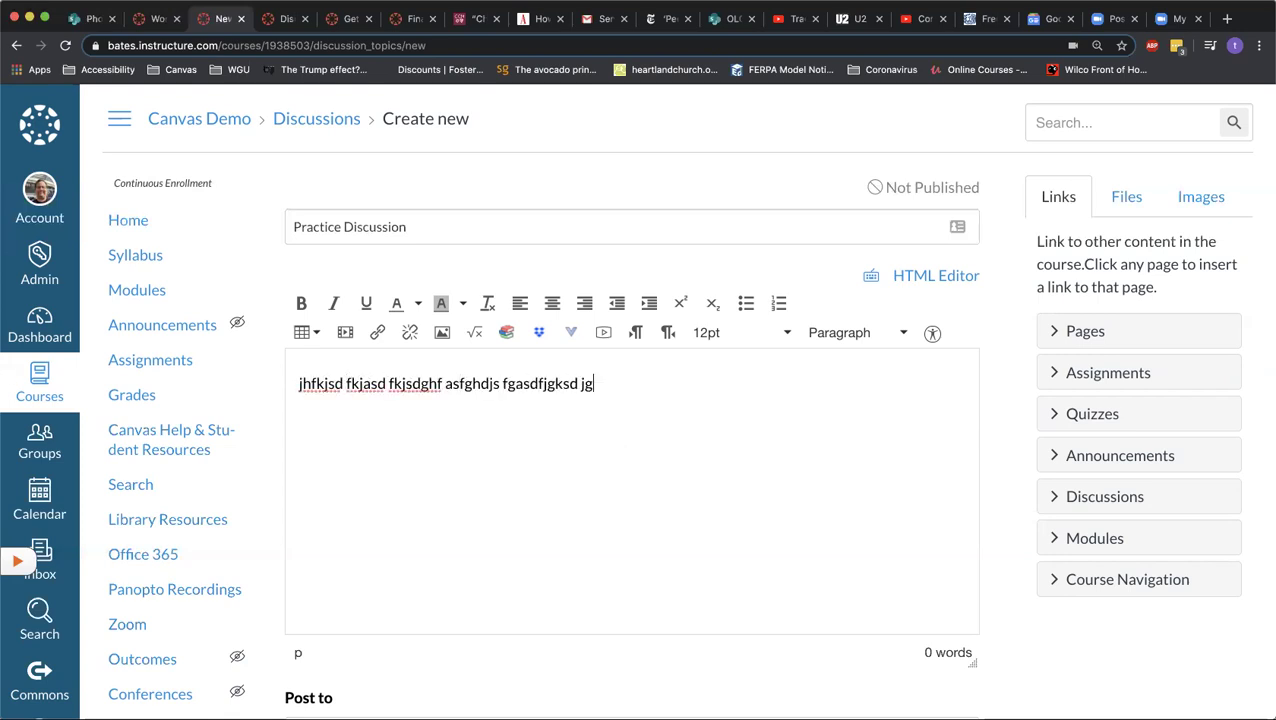
{"action": "key", "text": "Return"}
{"action": "type", "text": "kjsdf ajlsdf"}
{"action": "key", "text": "Return"}
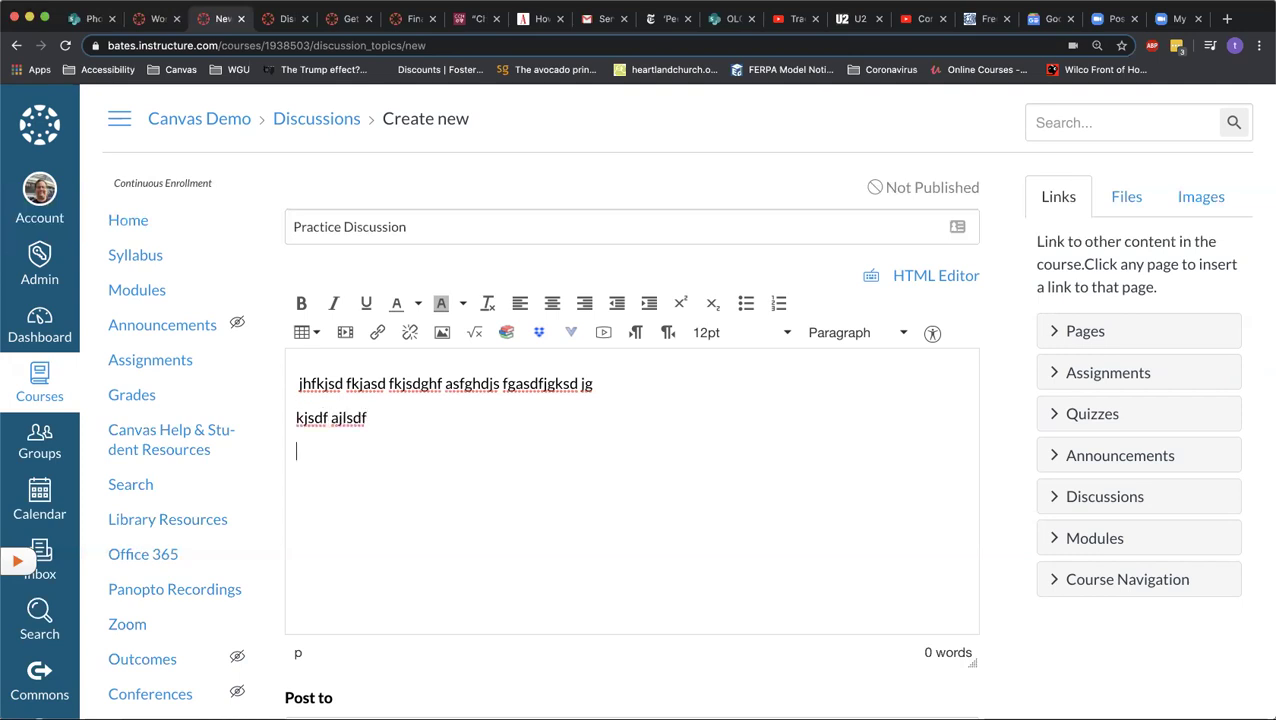
Step: Allow threaded replies in the discussion and require users to post before seeing replies
{"action": "scroll", "coordinate": [621, 510], "scroll_direction": "down", "scroll_amount": 6}
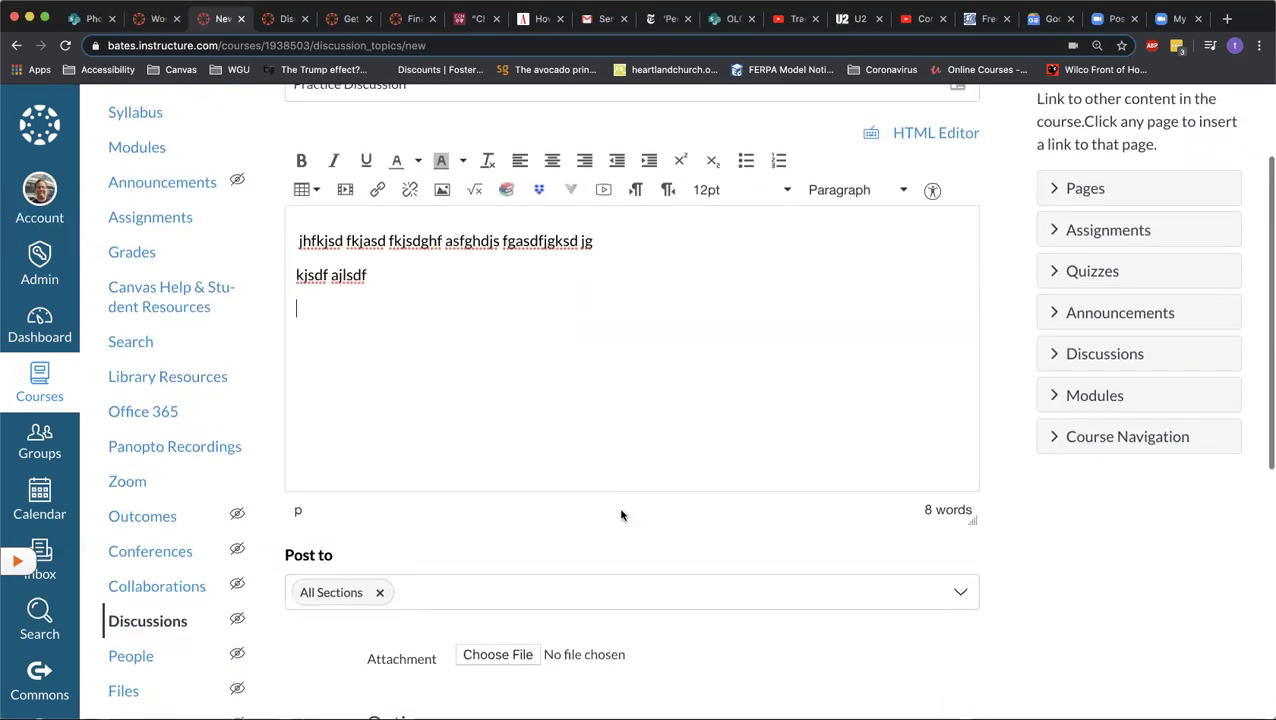
{"action": "scroll", "coordinate": [621, 515], "scroll_direction": "down", "scroll_amount": 2}
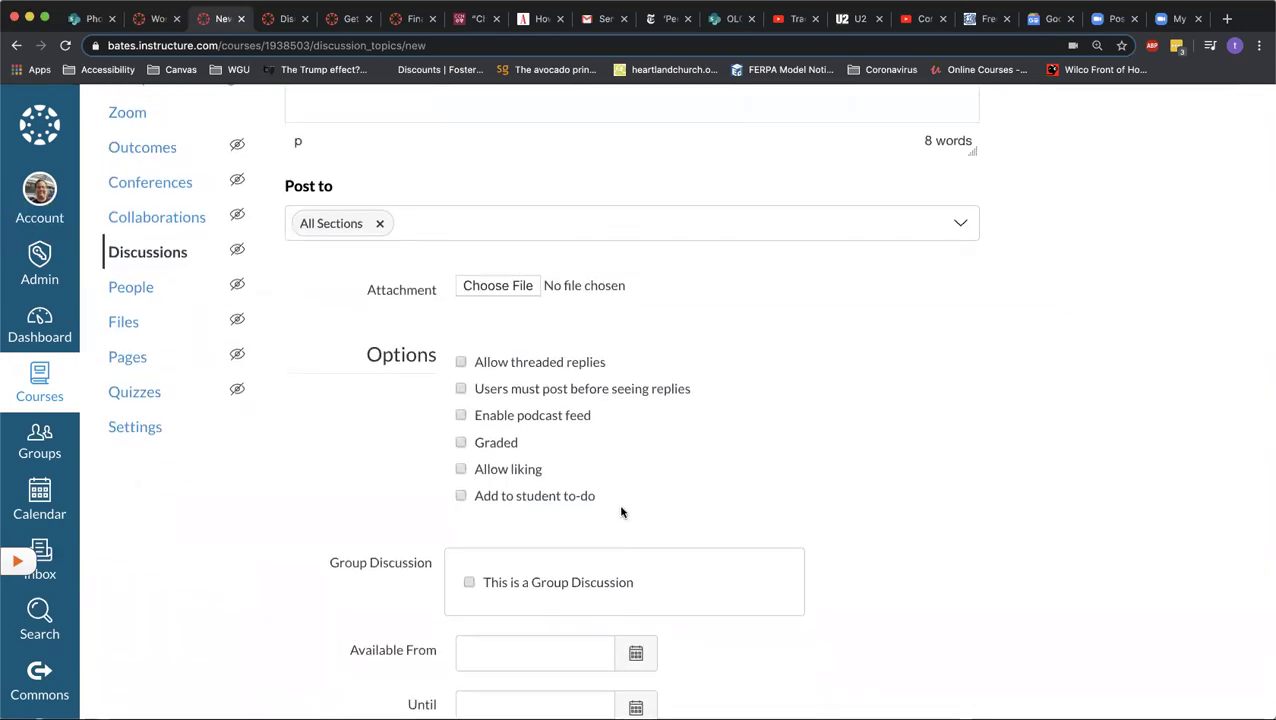
{"action": "scroll", "coordinate": [621, 512], "scroll_direction": "down", "scroll_amount": 1}
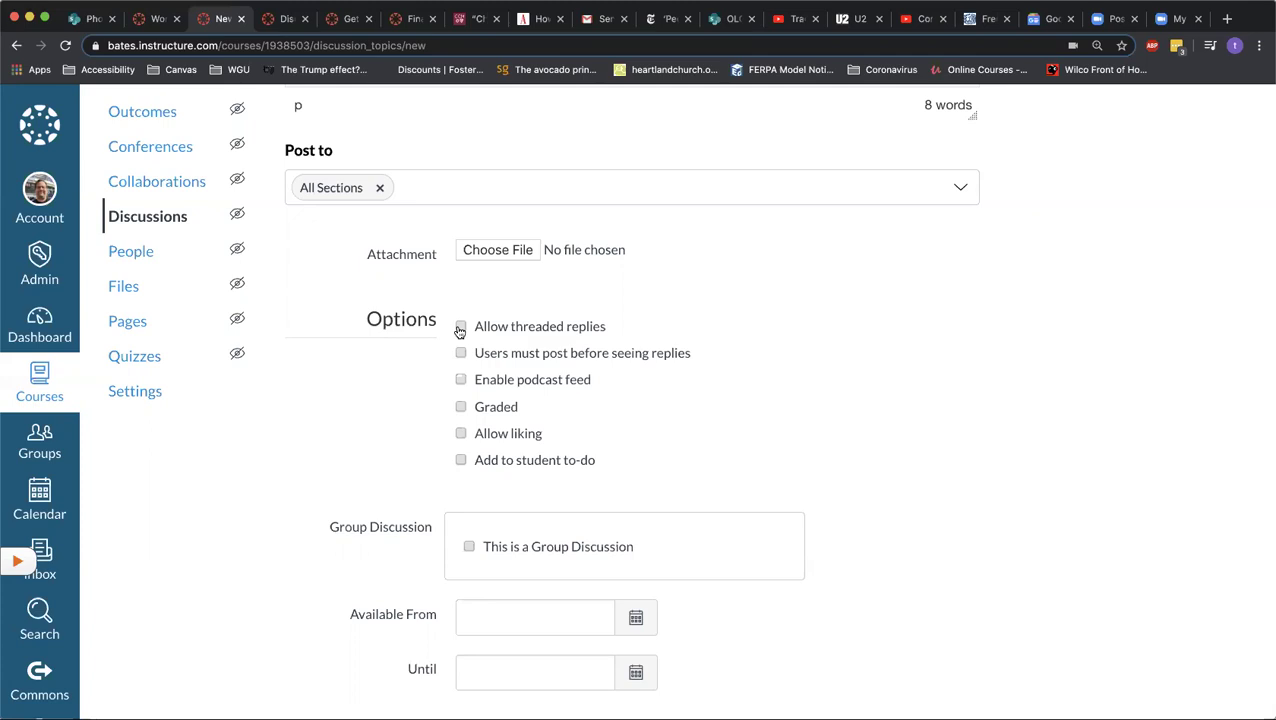
{"action": "left_click", "coordinate": [461, 327]}
{"action": "left_click", "coordinate": [460, 353]}
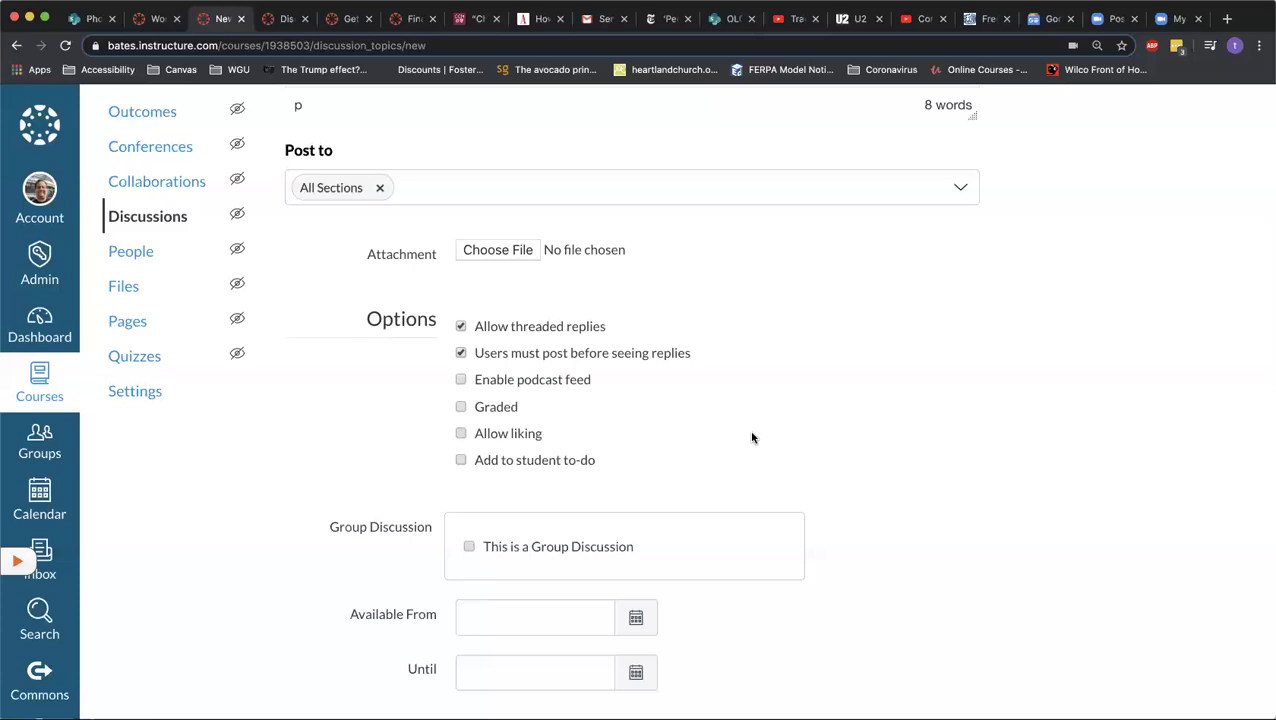
Step: Make the discussion graded with 10 points possible and allow liking of replies
{"action": "left_click", "coordinate": [461, 408]}
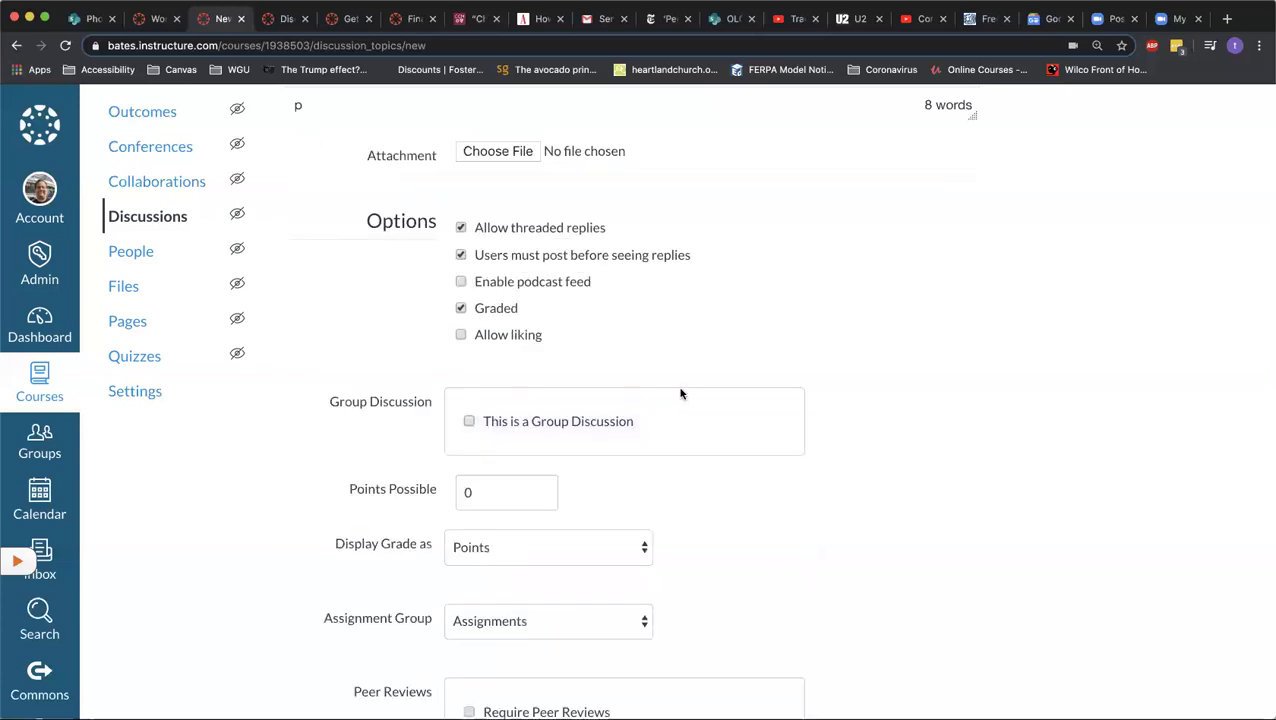
{"action": "left_click", "coordinate": [461, 308]}
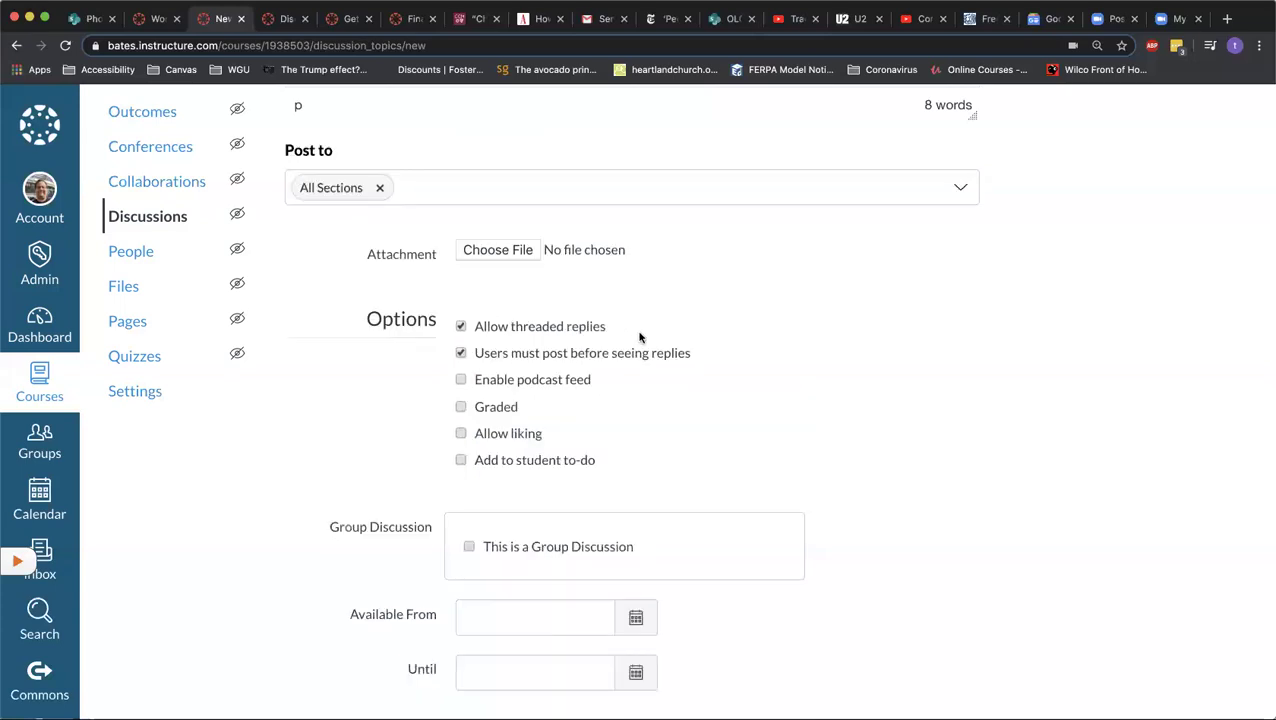
{"action": "left_click", "coordinate": [461, 407]}
{"action": "double_click", "coordinate": [489, 491]}
{"action": "type", "text": "10"}
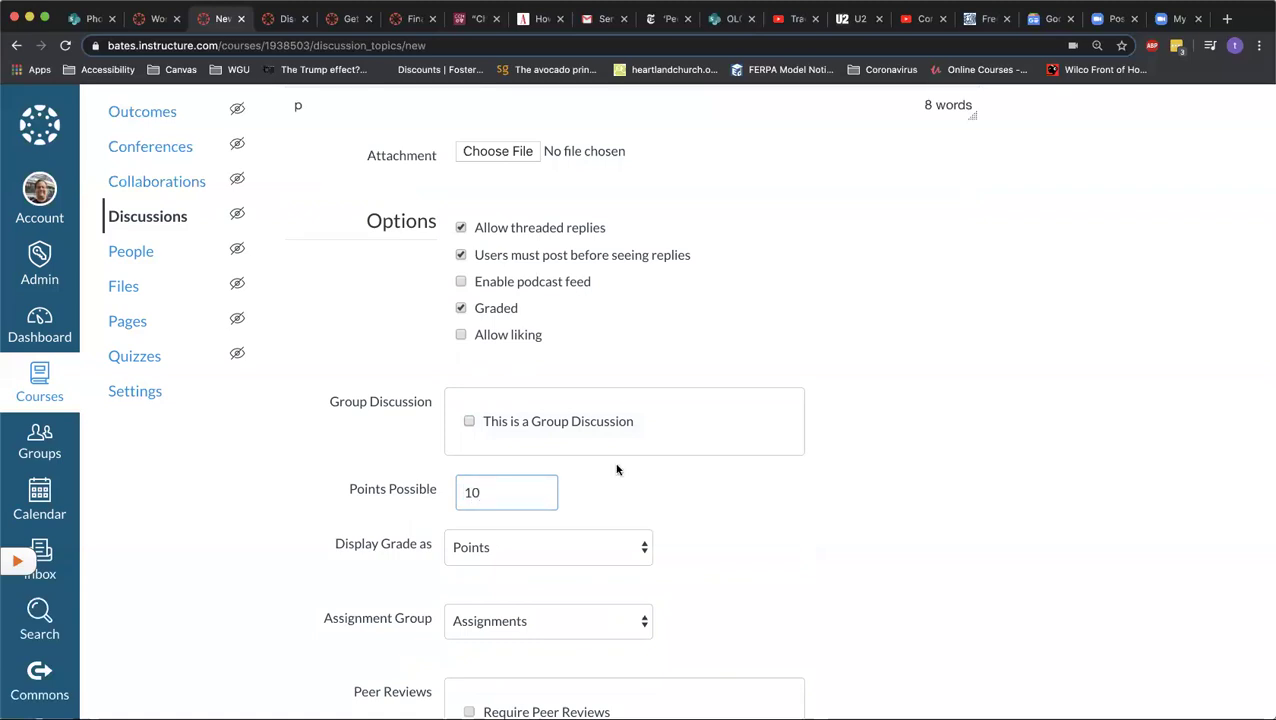
{"action": "left_click", "coordinate": [461, 336]}
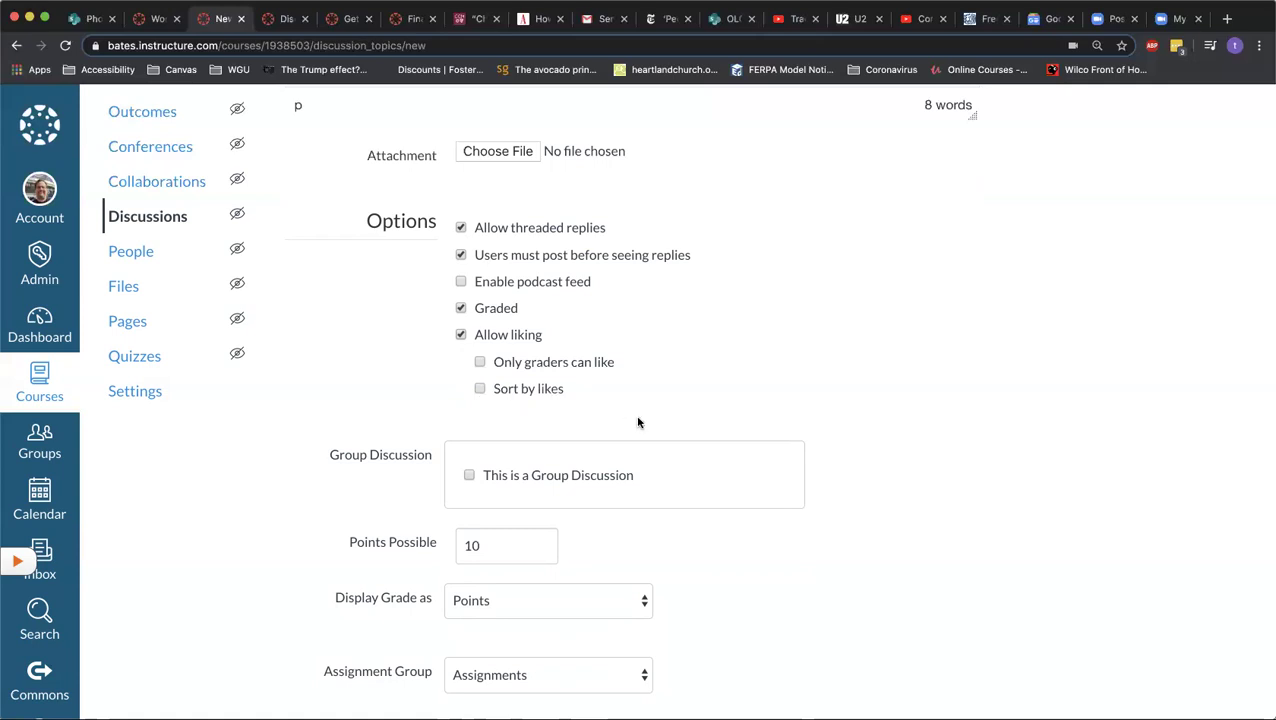
Step: Set the discussion's due date to April 3, 2020 for everyone, and save and publish it
{"action": "scroll", "coordinate": [638, 422], "scroll_direction": "down", "scroll_amount": 1}
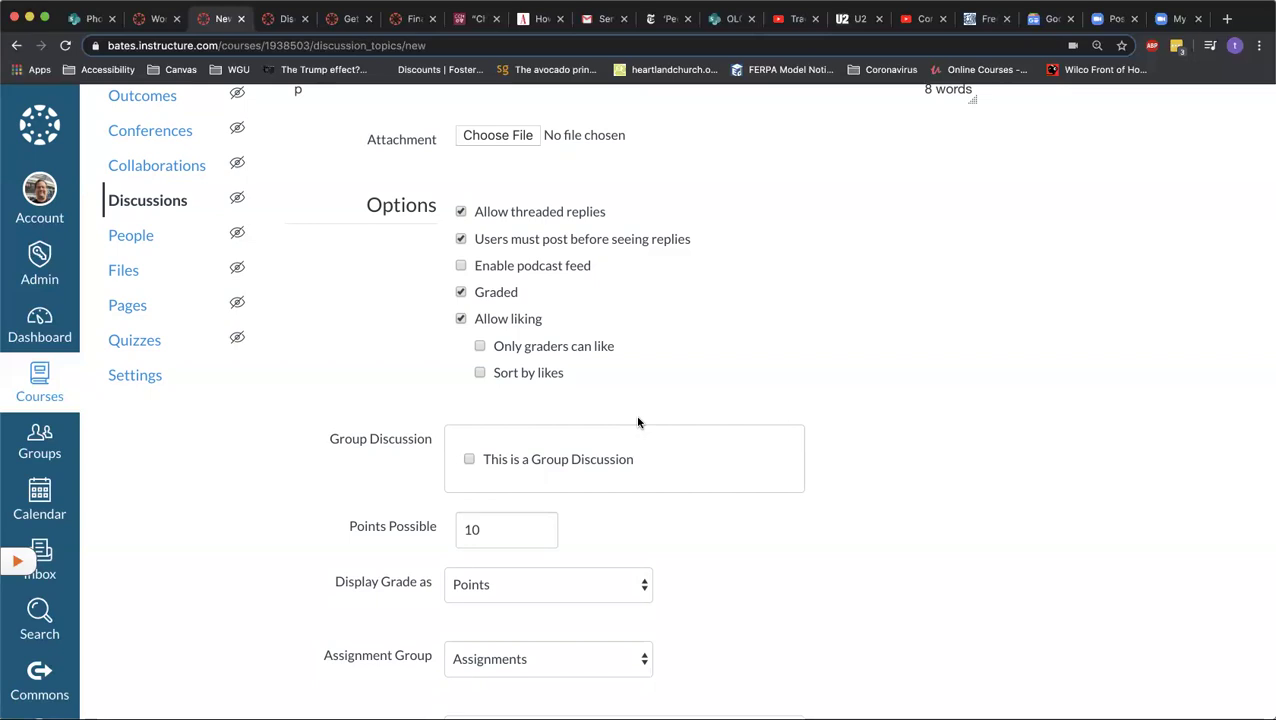
{"action": "scroll", "coordinate": [638, 422], "scroll_direction": "up", "scroll_amount": 5}
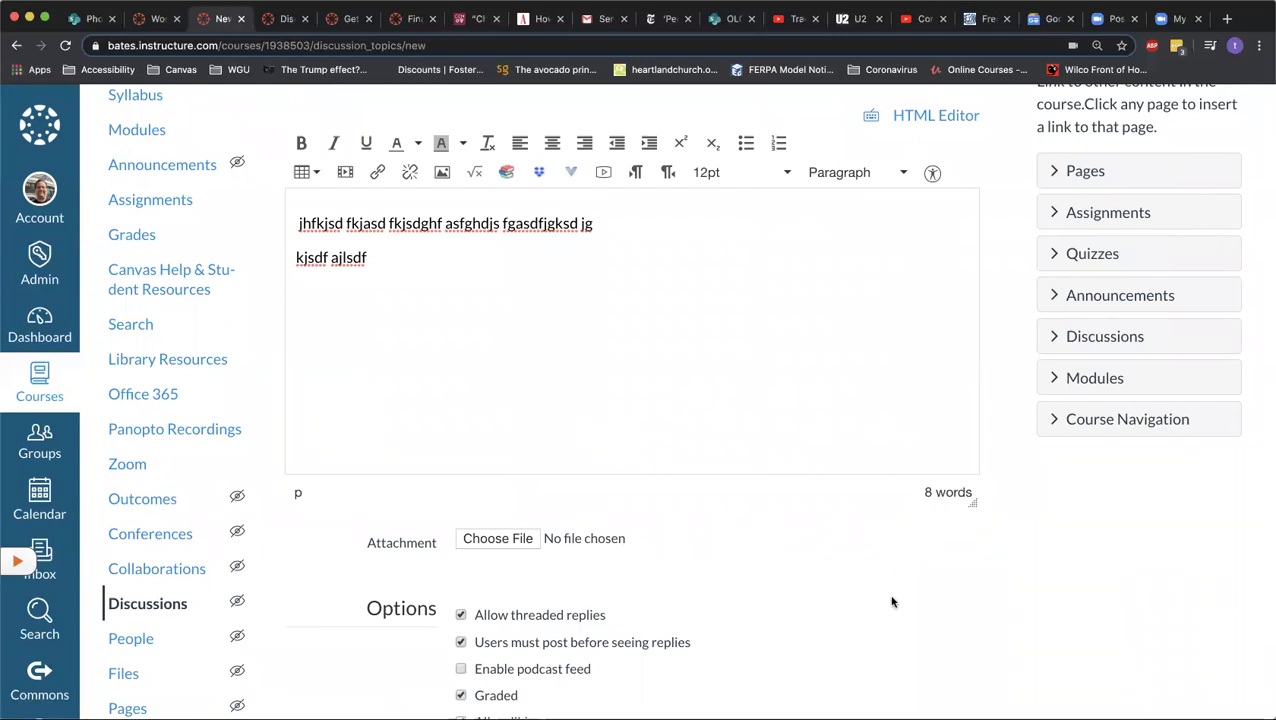
{"action": "scroll", "coordinate": [893, 601], "scroll_direction": "down", "scroll_amount": 10}
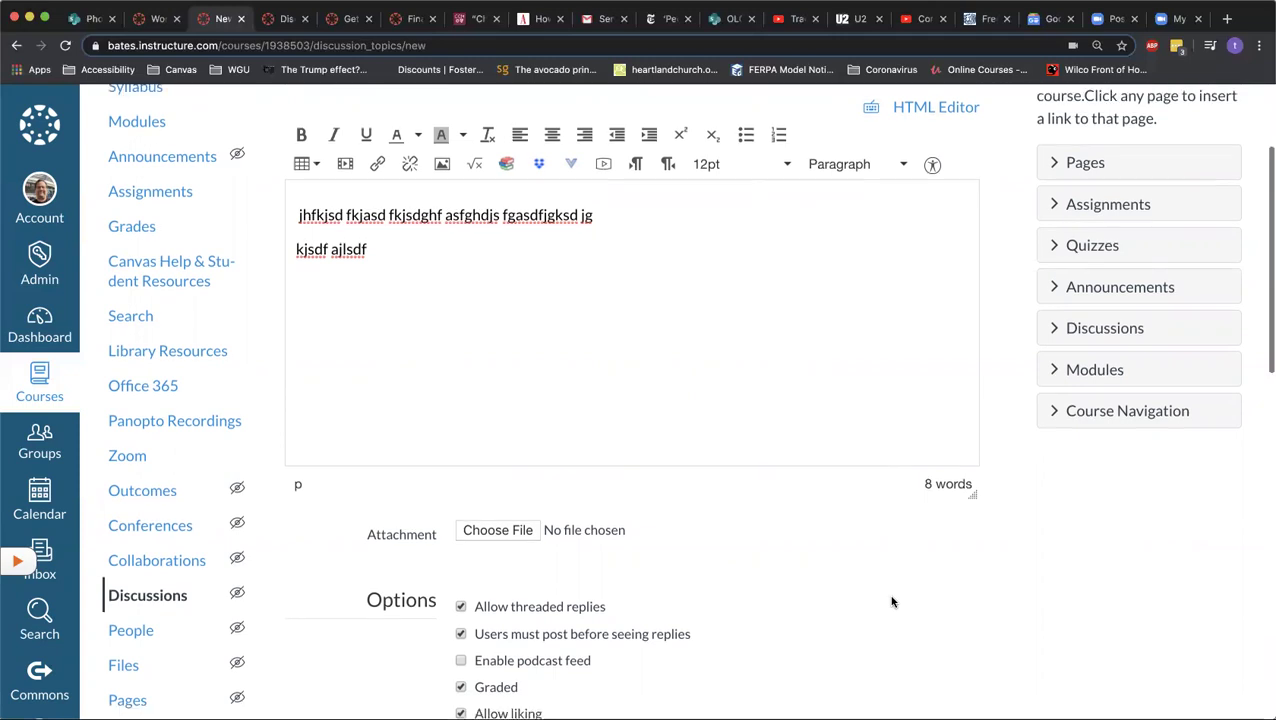
{"action": "scroll", "coordinate": [893, 601], "scroll_direction": "down", "scroll_amount": 5}
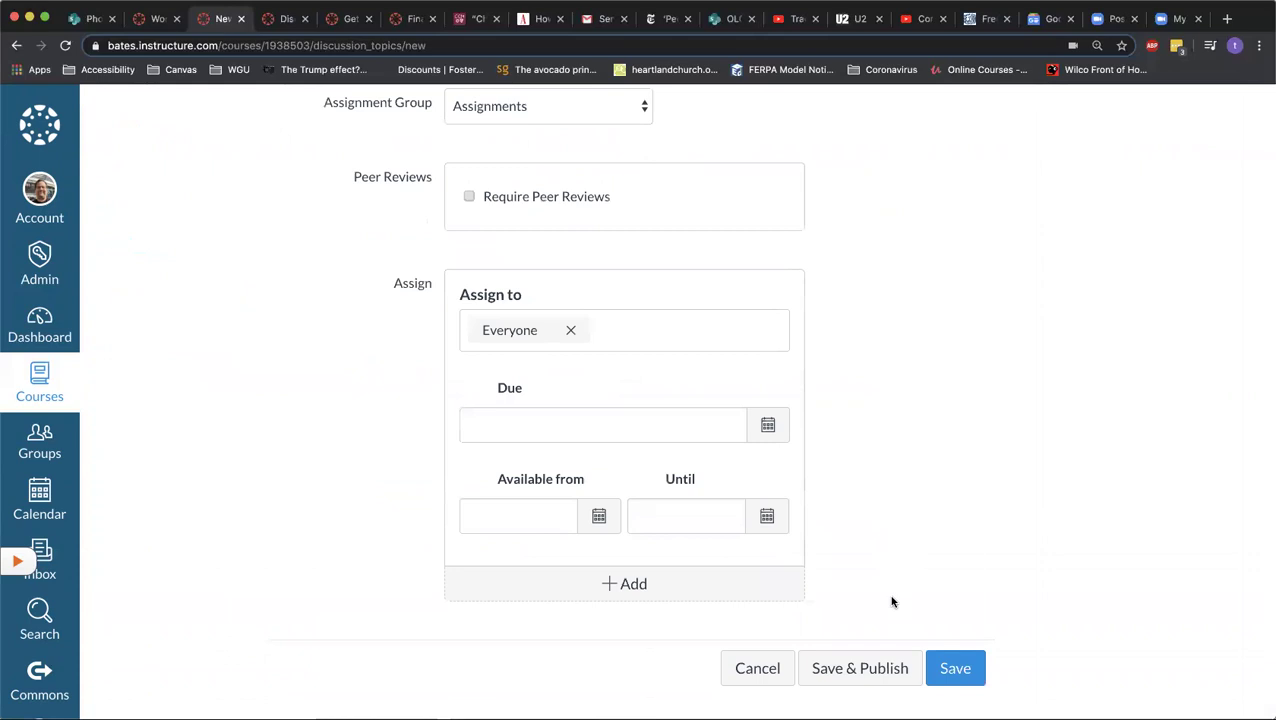
{"action": "scroll", "coordinate": [893, 601], "scroll_direction": "up", "scroll_amount": 1}
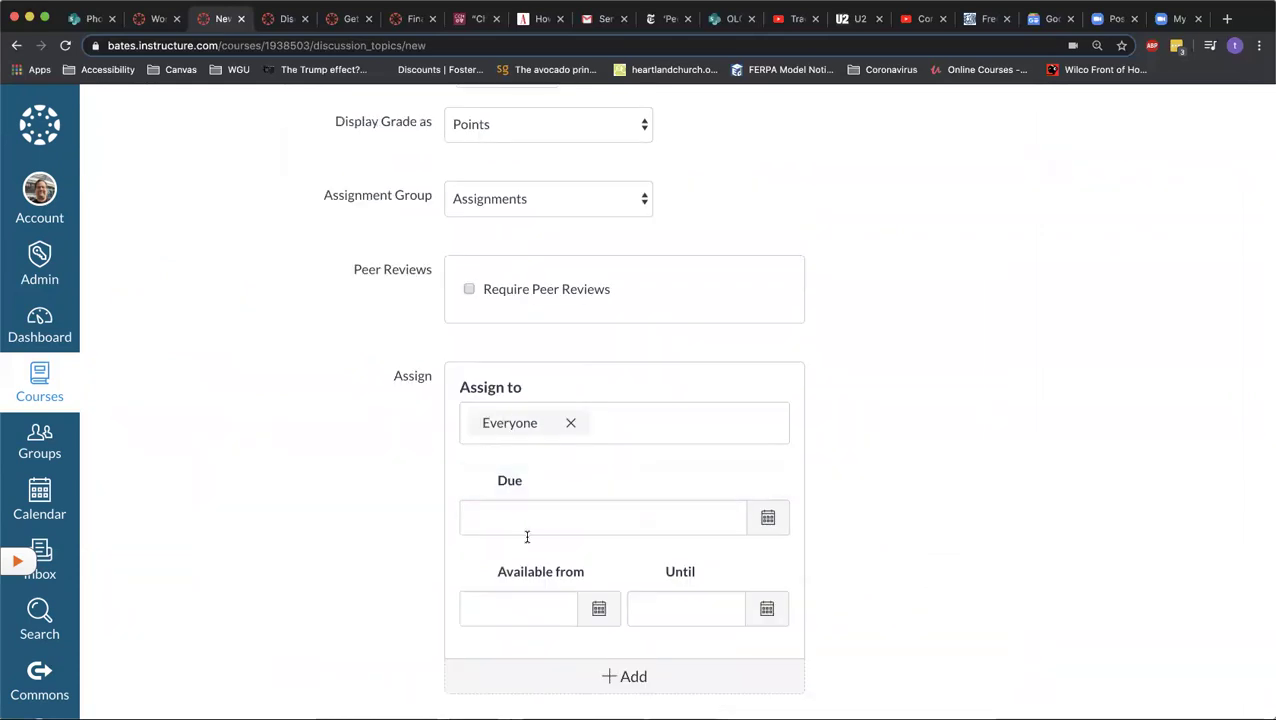
{"action": "scroll", "coordinate": [907, 574], "scroll_direction": "down", "scroll_amount": 1}
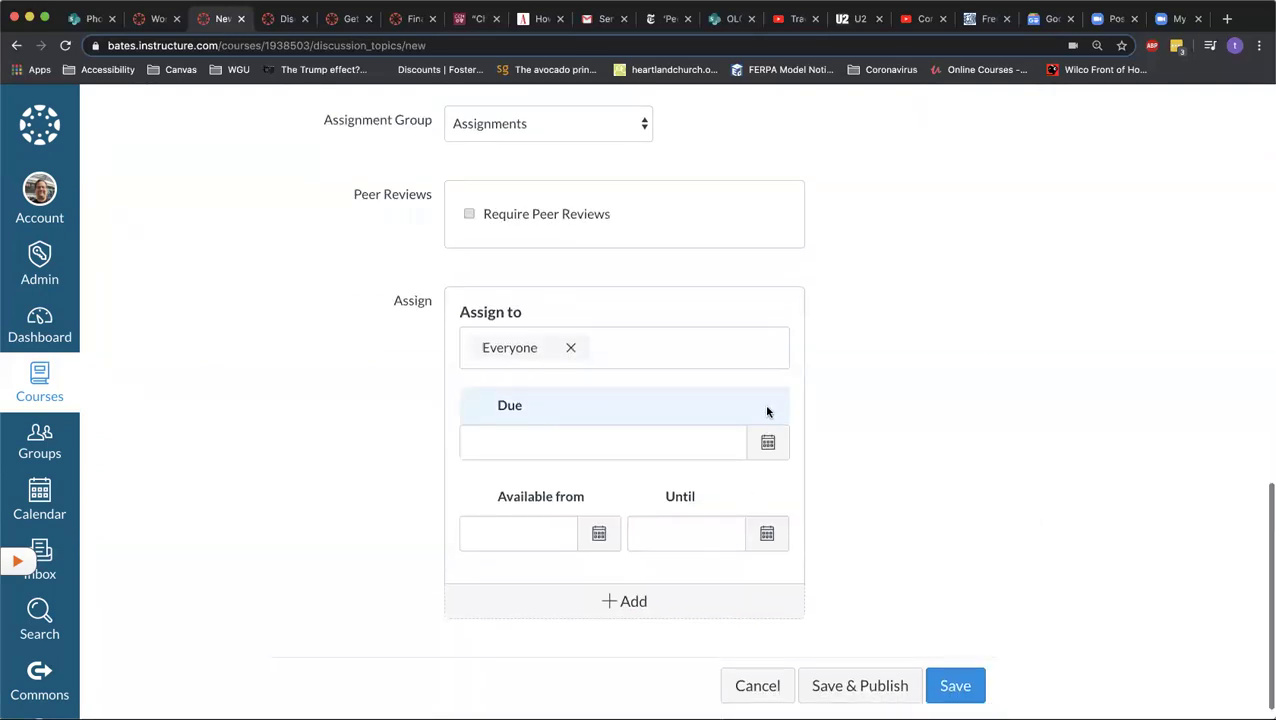
{"action": "left_click", "coordinate": [767, 442]}
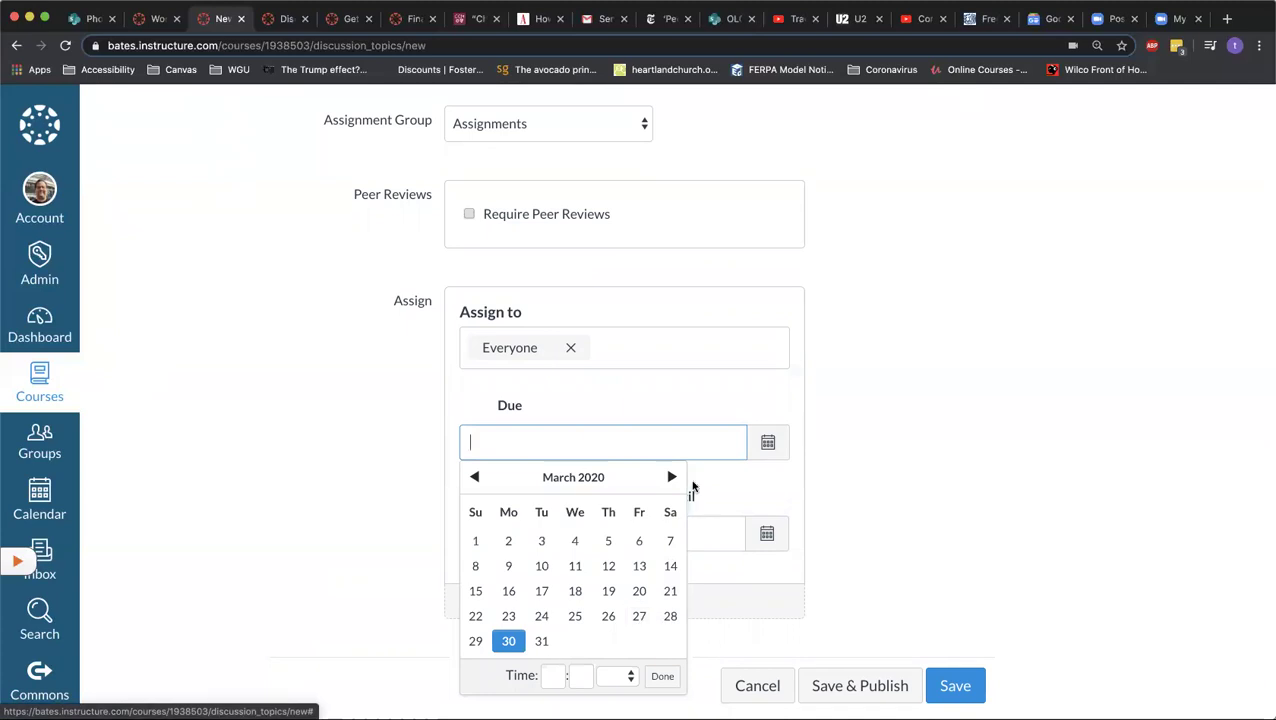
{"action": "left_click", "coordinate": [671, 477]}
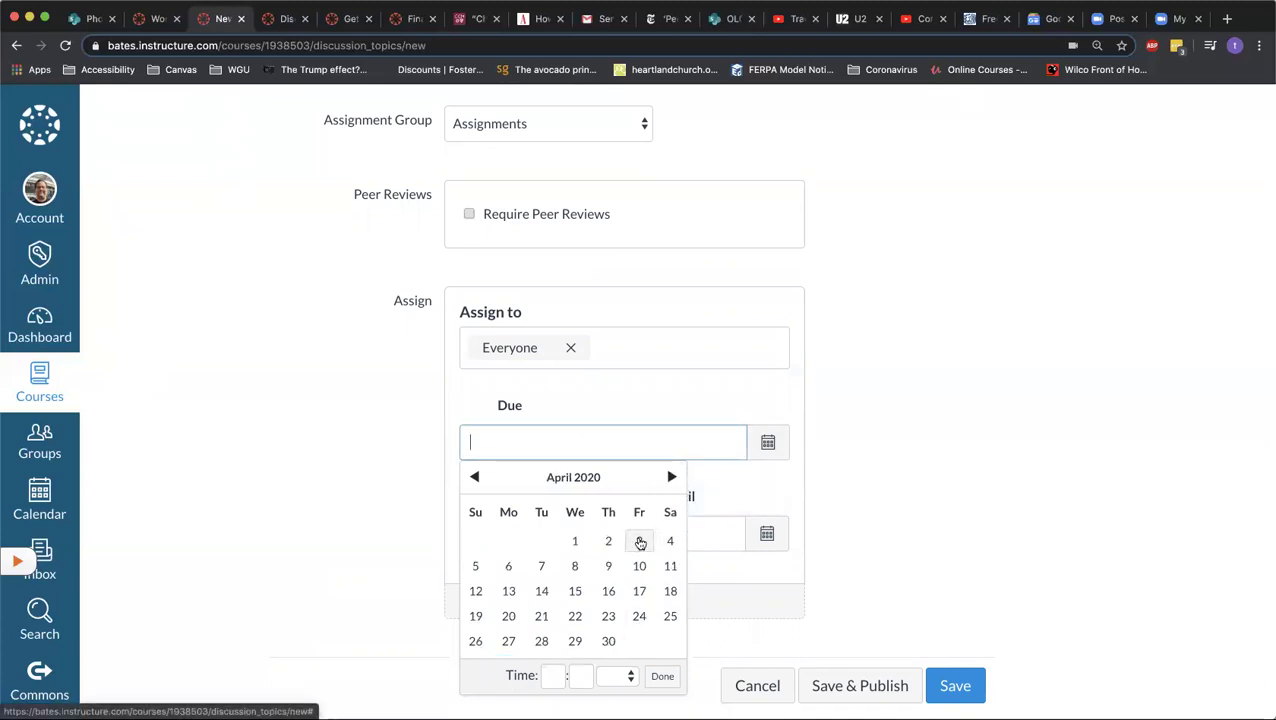
{"action": "left_click", "coordinate": [641, 543]}
{"action": "left_click", "coordinate": [860, 704]}
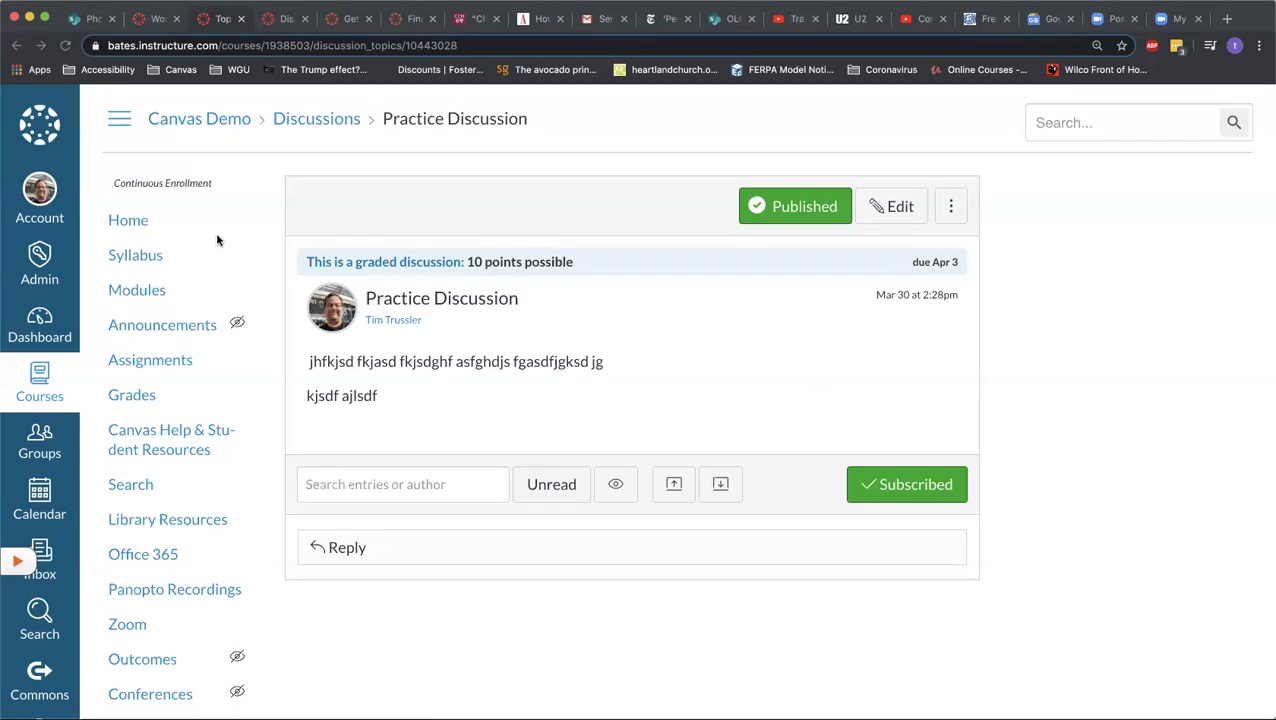
Step: Go to the course's quizzes and create a new quiz with the Classic Quizzes engine
{"action": "scroll", "coordinate": [232, 409], "scroll_direction": "down", "scroll_amount": 1}
{"action": "scroll", "coordinate": [232, 409], "scroll_direction": "down", "scroll_amount": 5}
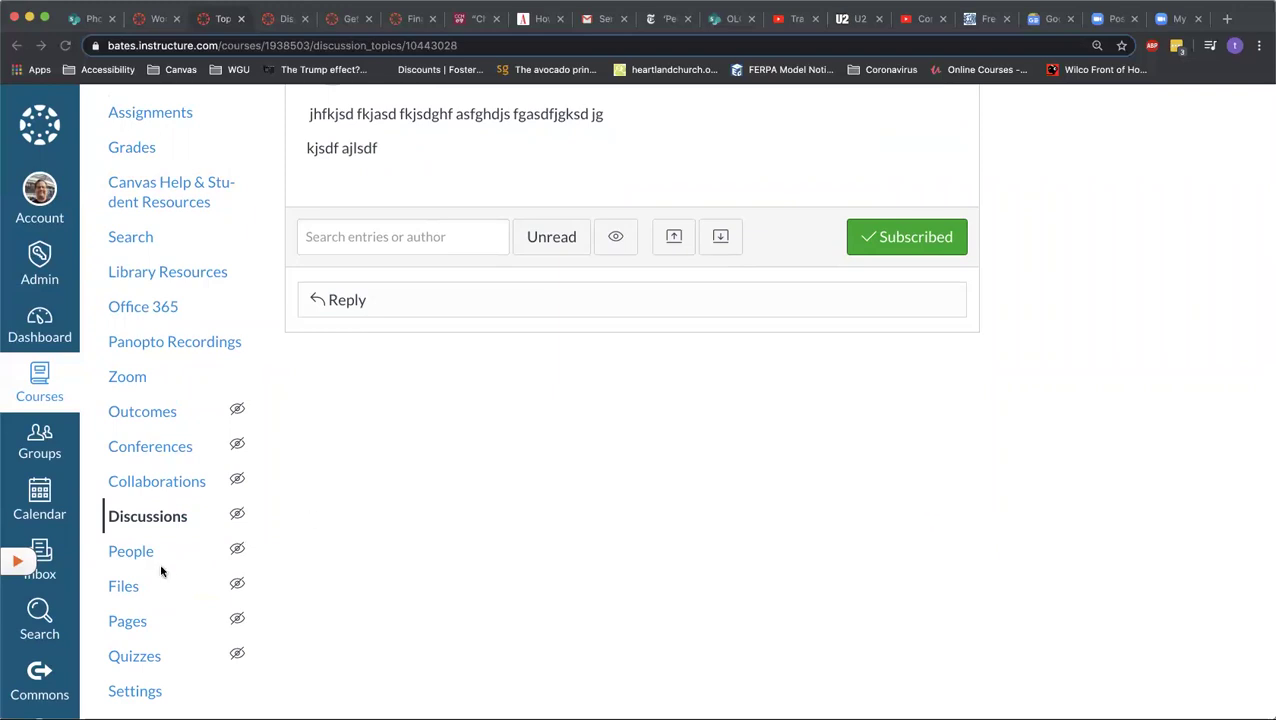
{"action": "left_click", "coordinate": [143, 660]}
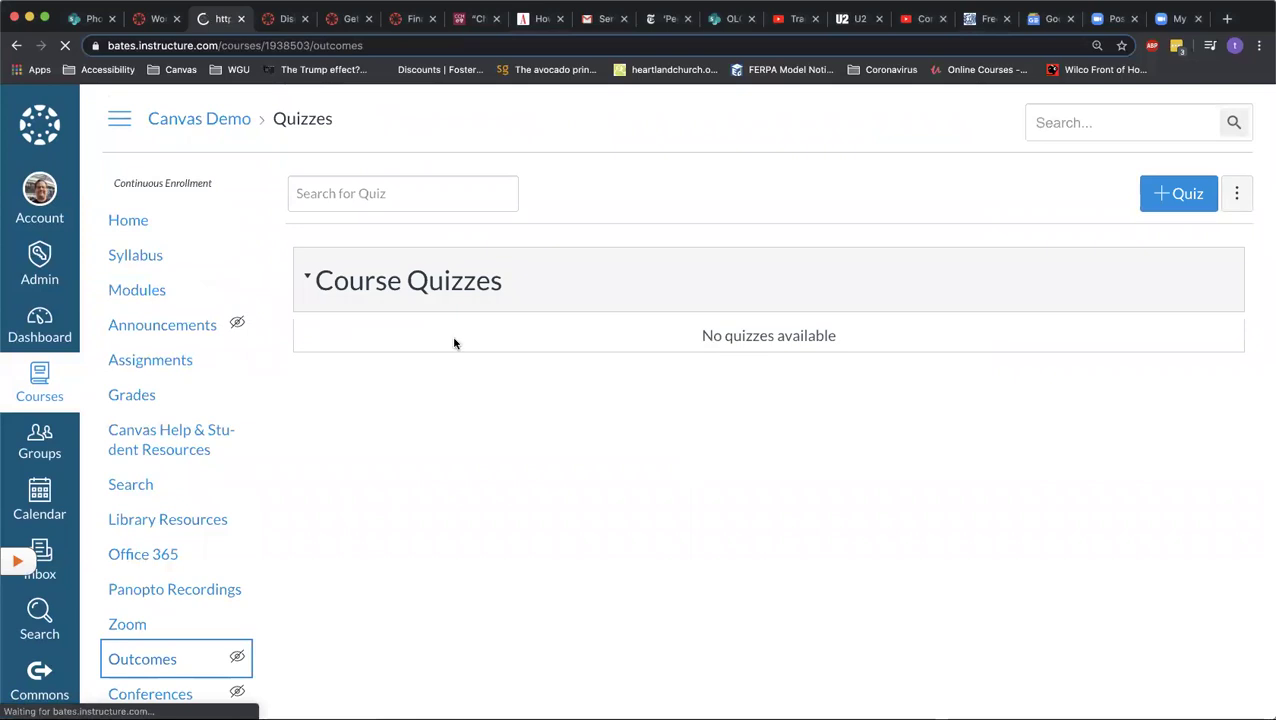
{"action": "scroll", "coordinate": [160, 572], "scroll_direction": "down", "scroll_amount": 3}
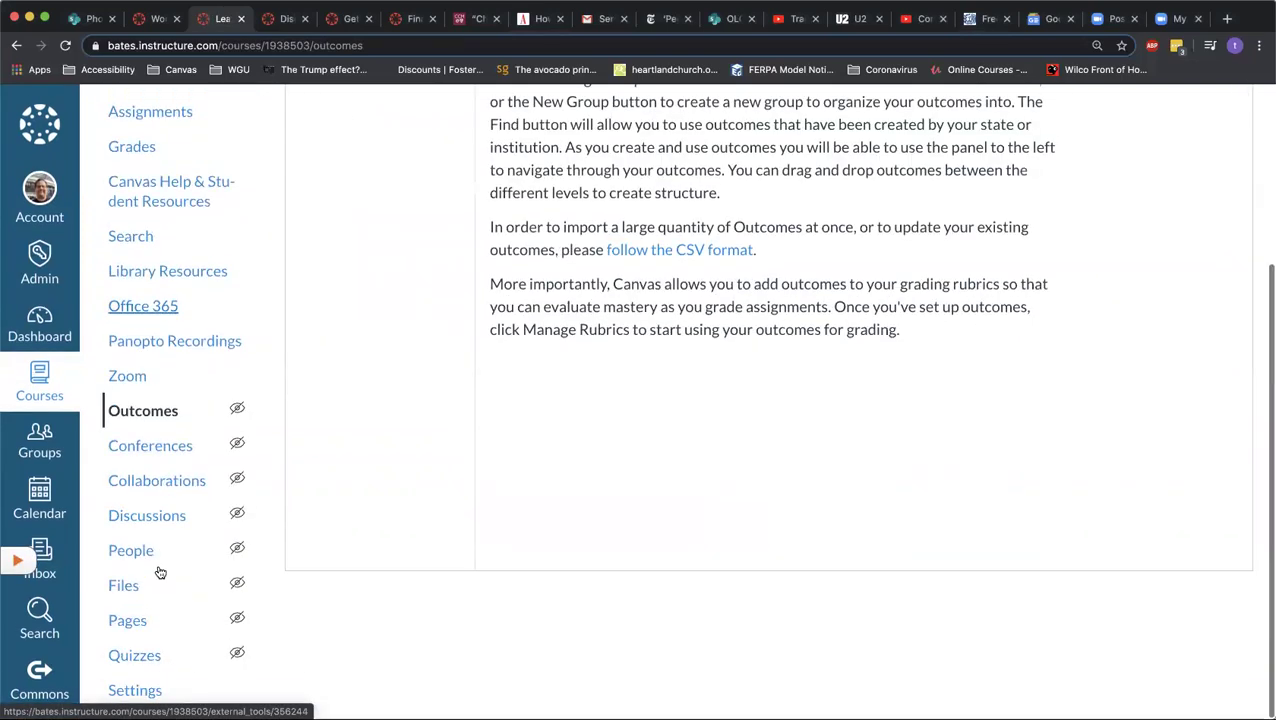
{"action": "left_click", "coordinate": [130, 657]}
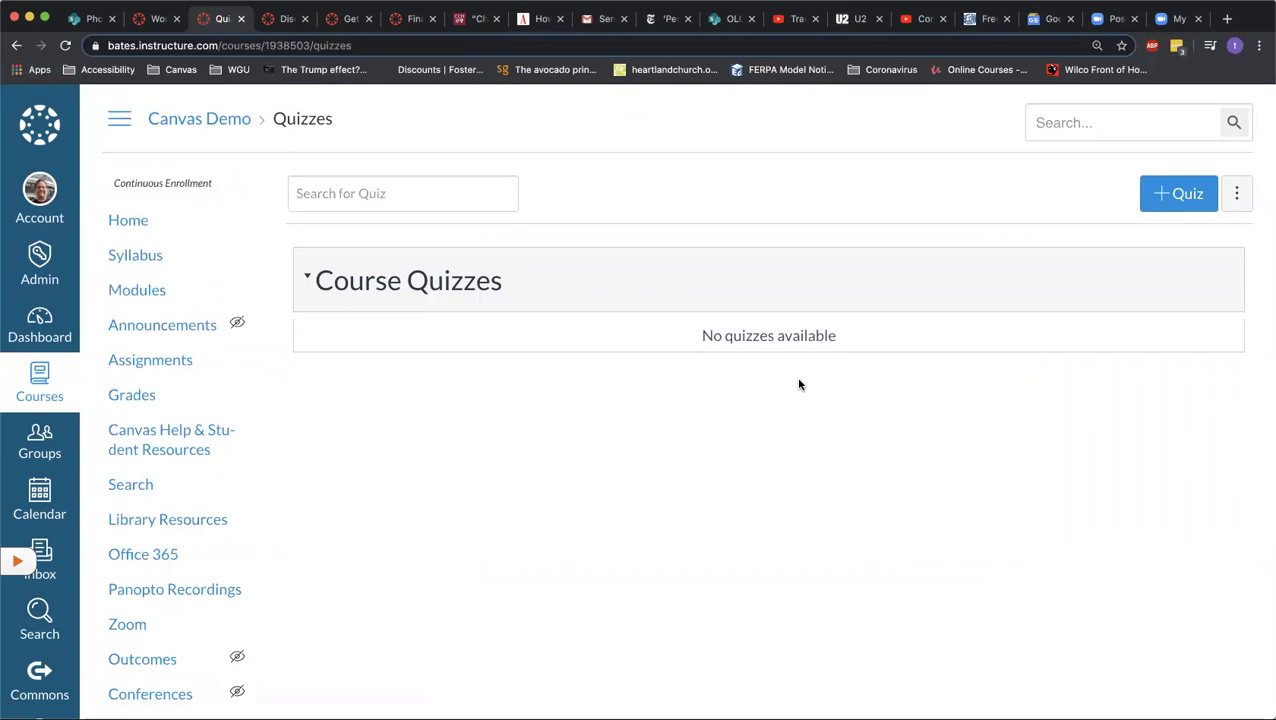
{"action": "left_click", "coordinate": [1168, 188]}
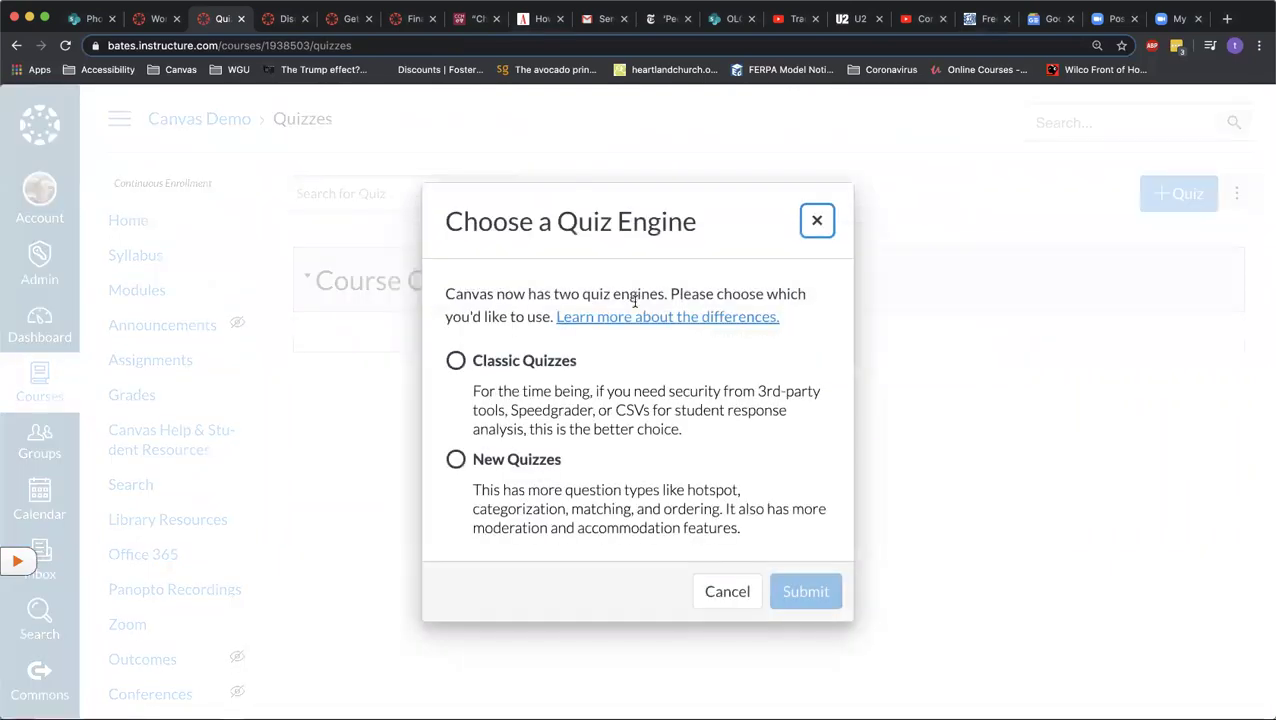
{"action": "left_click", "coordinate": [456, 362]}
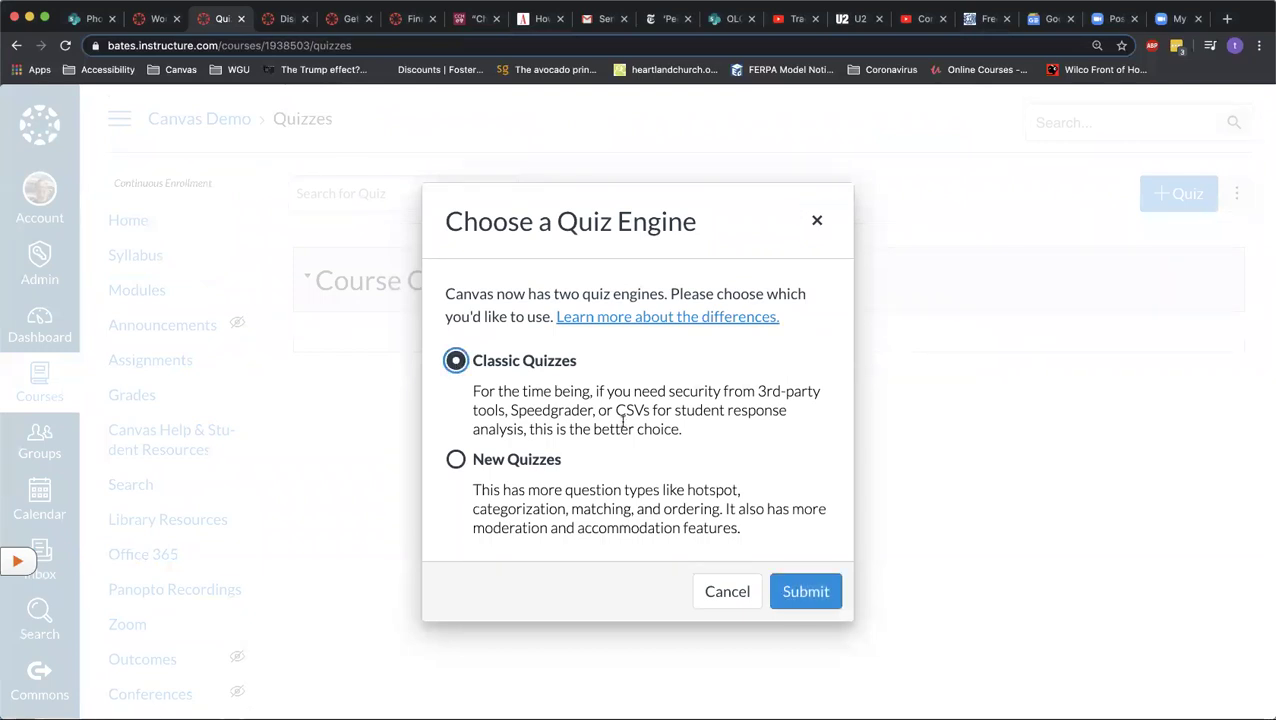
{"action": "left_click", "coordinate": [805, 593]}
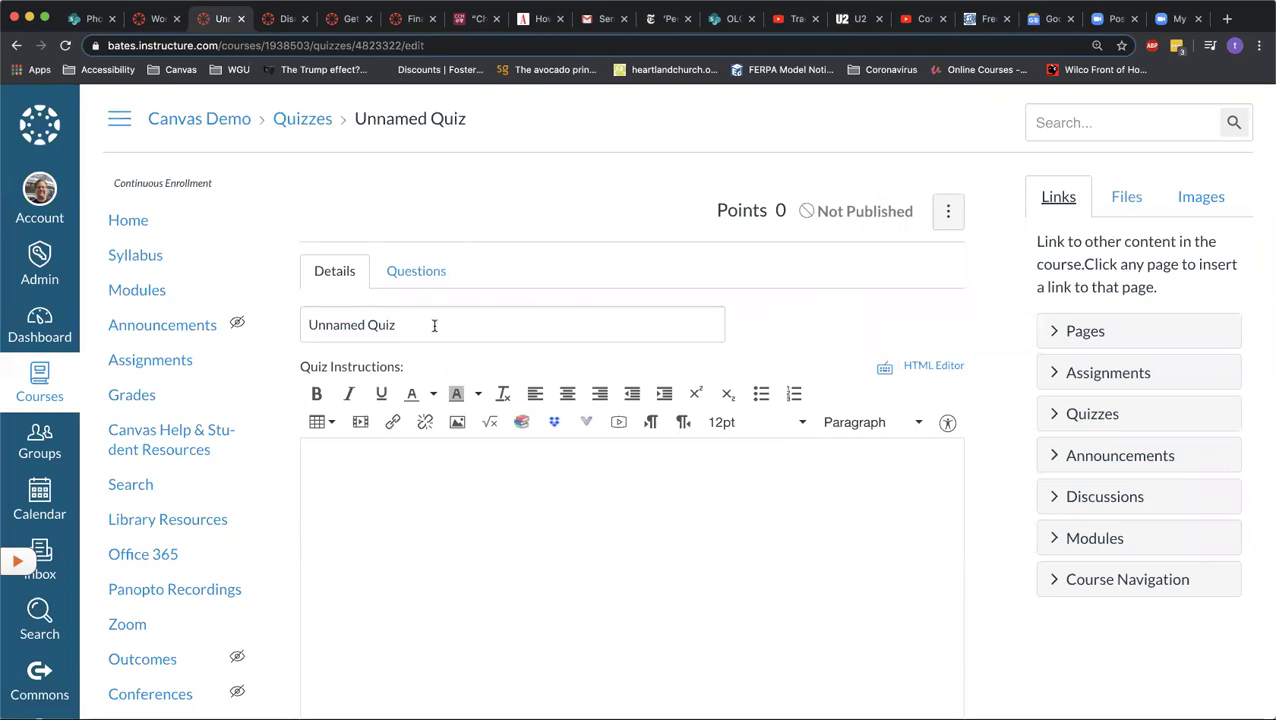
Step: Name the quiz "Quiz #1" and write two instruction lines, "fknf jklasd njk fdhjsda fsdakj" and "f klasd fkj"
{"action": "left_click_drag", "start_coordinate": [431, 320], "coordinate": [242, 323]}
{"action": "type", "text": "Quiz #1"}
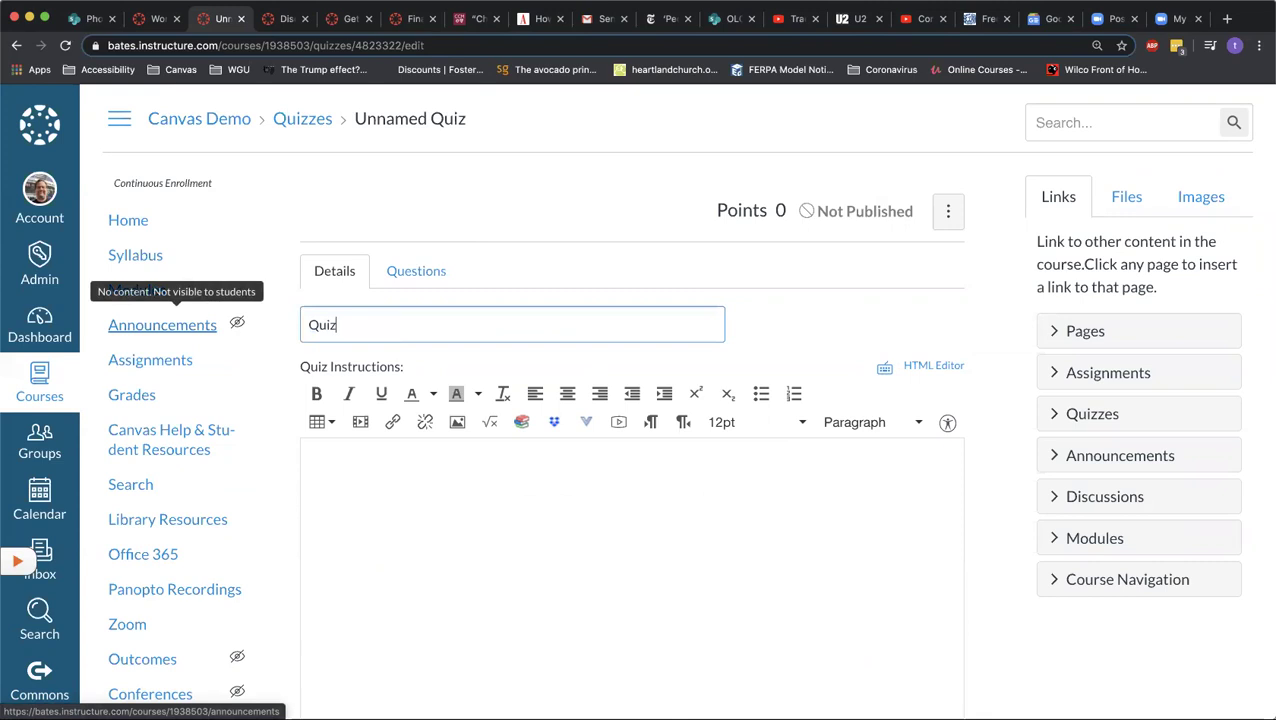
{"action": "left_click", "coordinate": [382, 505]}
{"action": "type", "text": "fknf jklasd njk fdhjsda fsdakj"}
{"action": "key", "text": "Return"}
{"action": "type", "text": "f klasd fkj"}
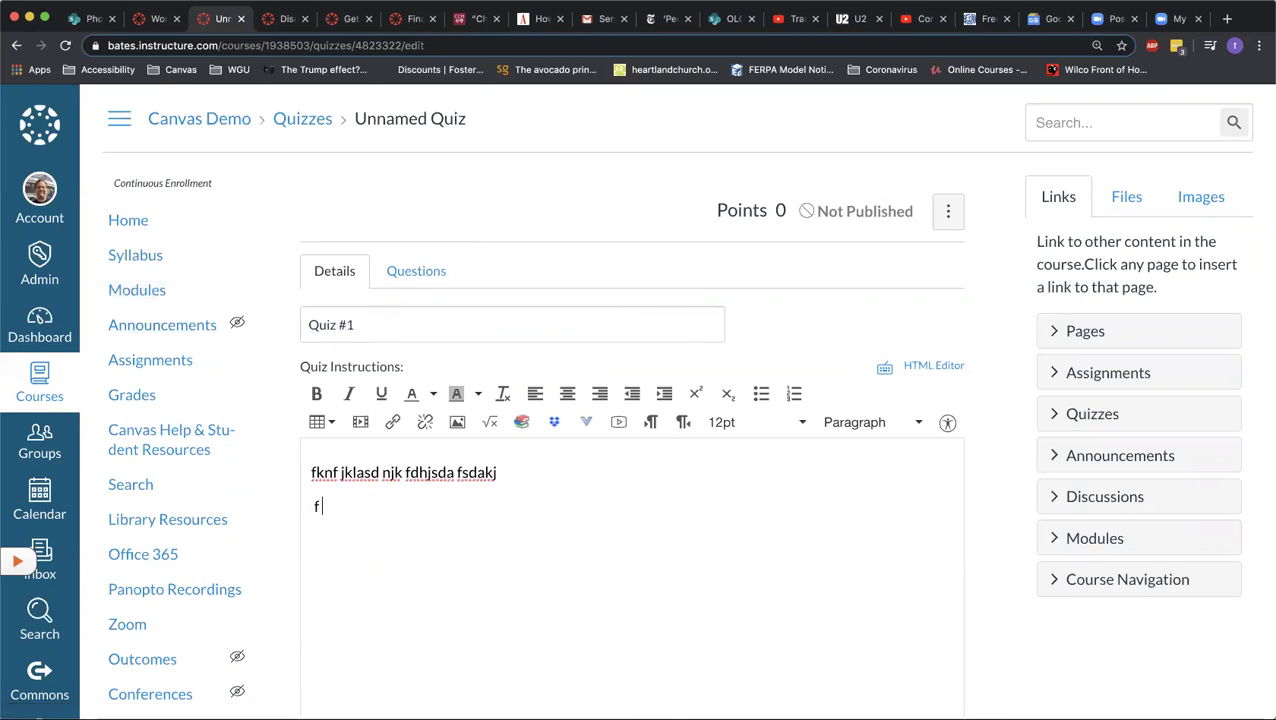
Step: Inspect the available quiz types without changing the selection, and look over the quiz options
{"action": "scroll", "coordinate": [672, 400], "scroll_direction": "down", "scroll_amount": 5}
{"action": "scroll", "coordinate": [399, 495], "scroll_direction": "down", "scroll_amount": 2}
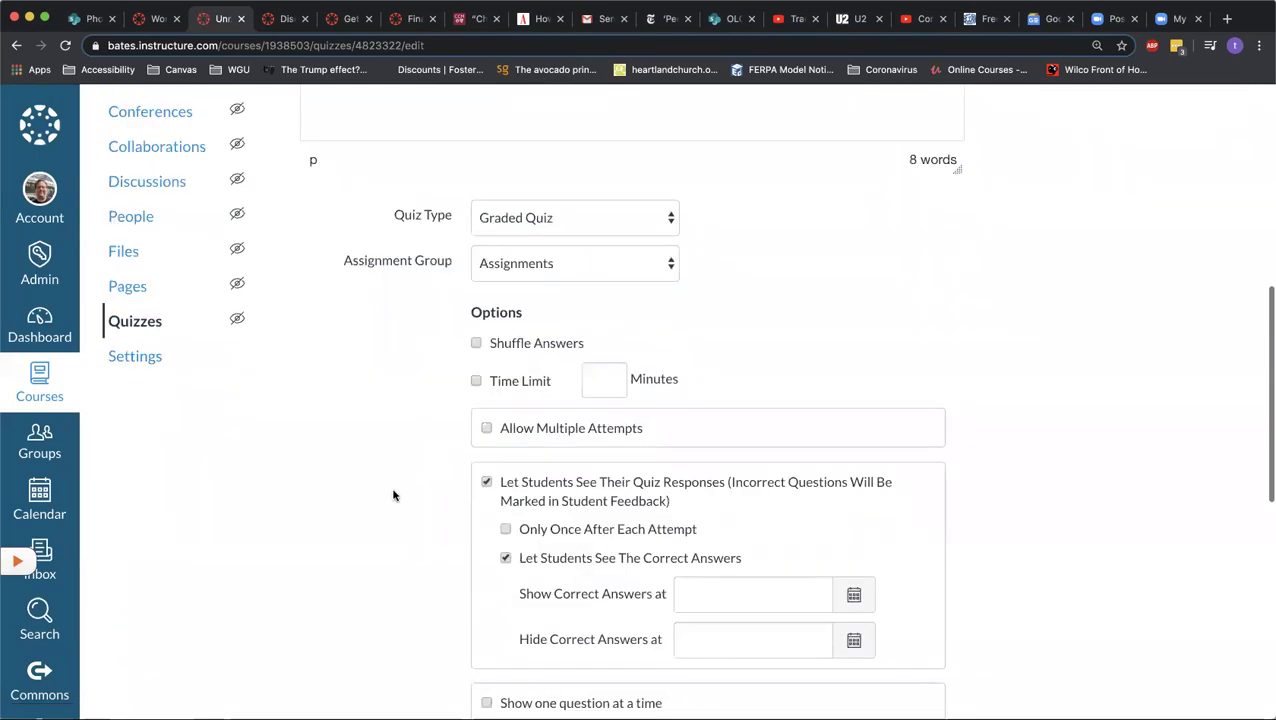
{"action": "left_click", "coordinate": [652, 218]}
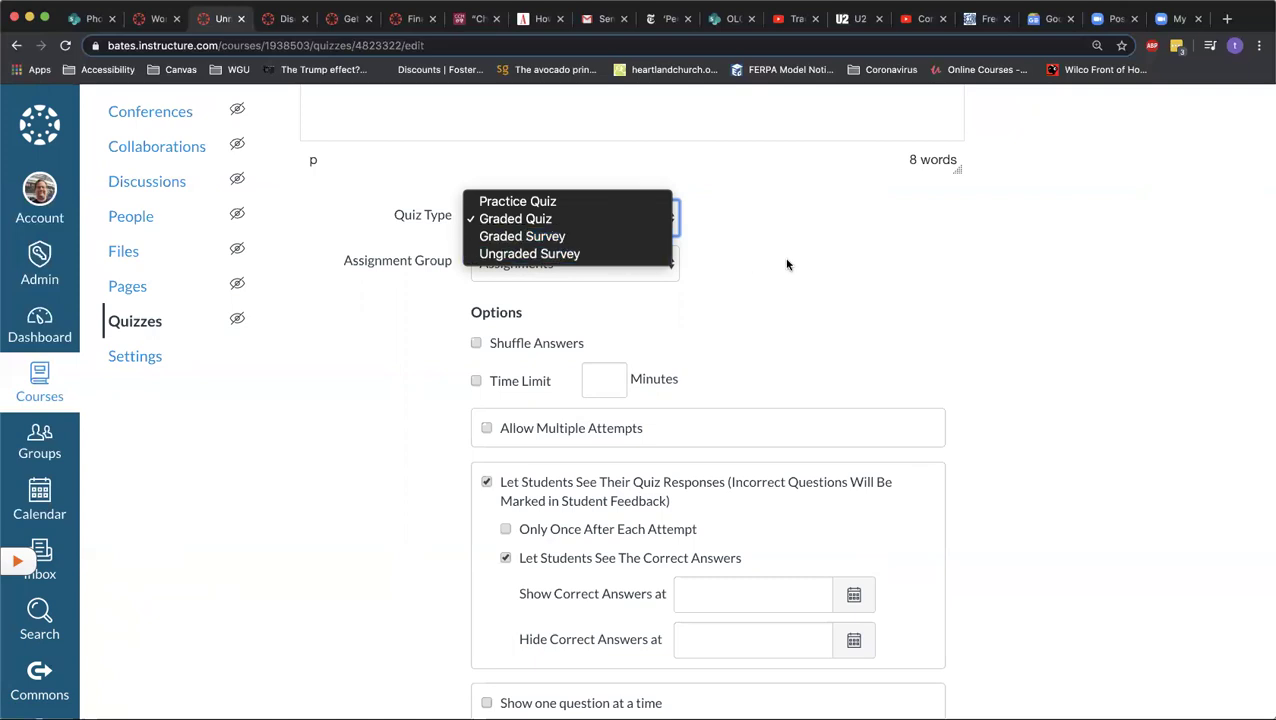
{"action": "left_click", "coordinate": [808, 298]}
{"action": "scroll", "coordinate": [808, 298], "scroll_direction": "down", "scroll_amount": 3}
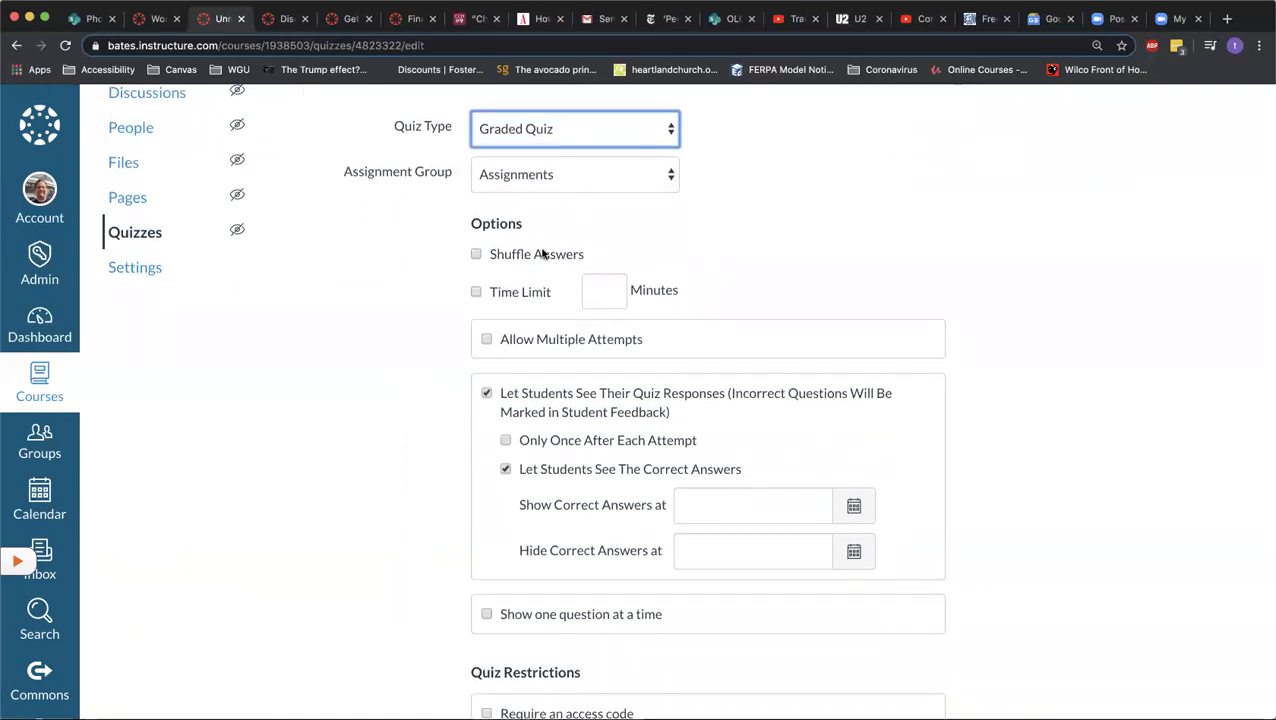
{"action": "scroll", "coordinate": [541, 253], "scroll_direction": "down", "scroll_amount": 2}
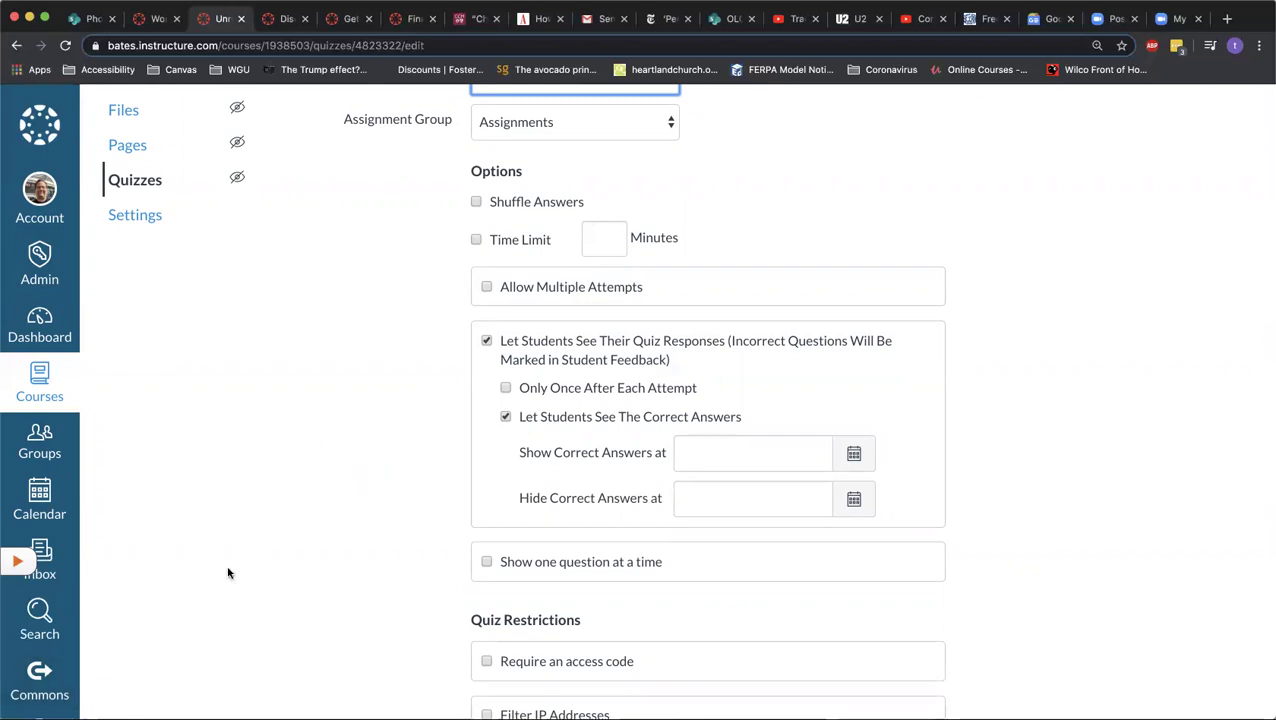
Step: Switch answer shuffling on and back off, and enable the time limit for the quiz
{"action": "left_click", "coordinate": [477, 203]}
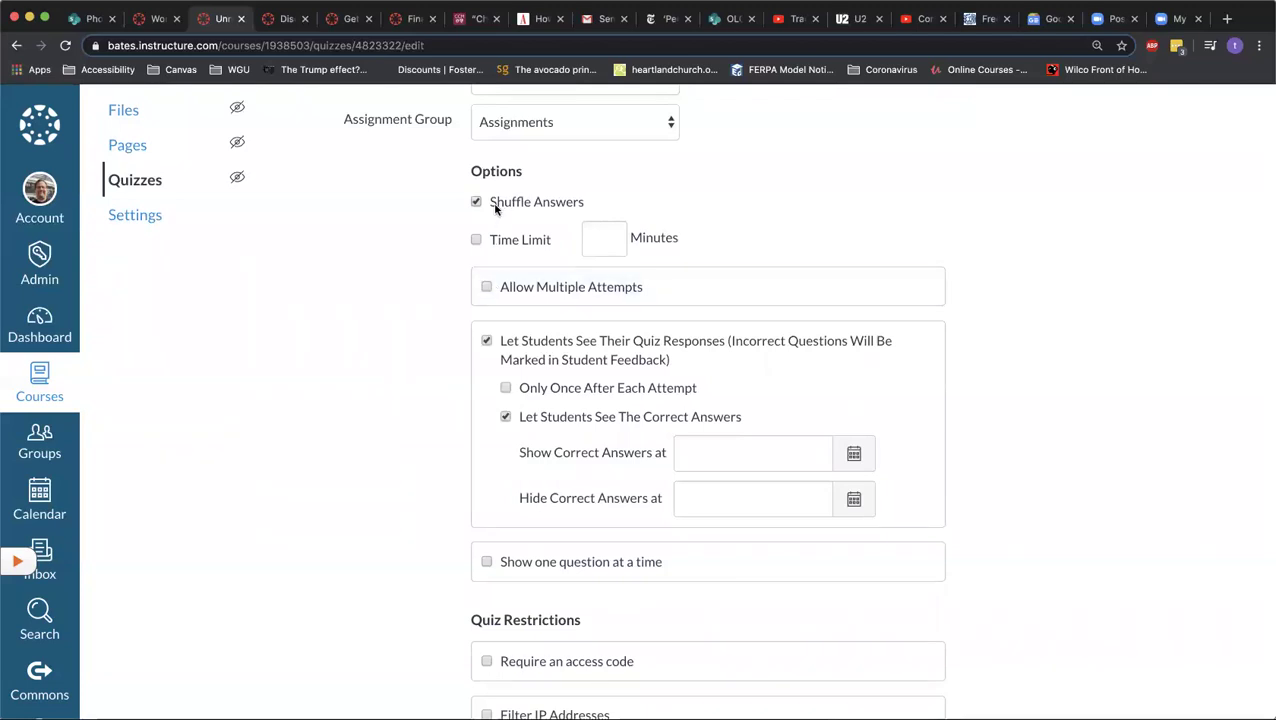
{"action": "left_click", "coordinate": [477, 241]}
{"action": "left_click", "coordinate": [476, 202]}
Step: Allow multiple attempts on the quiz and keep the average score
{"action": "left_click", "coordinate": [486, 288]}
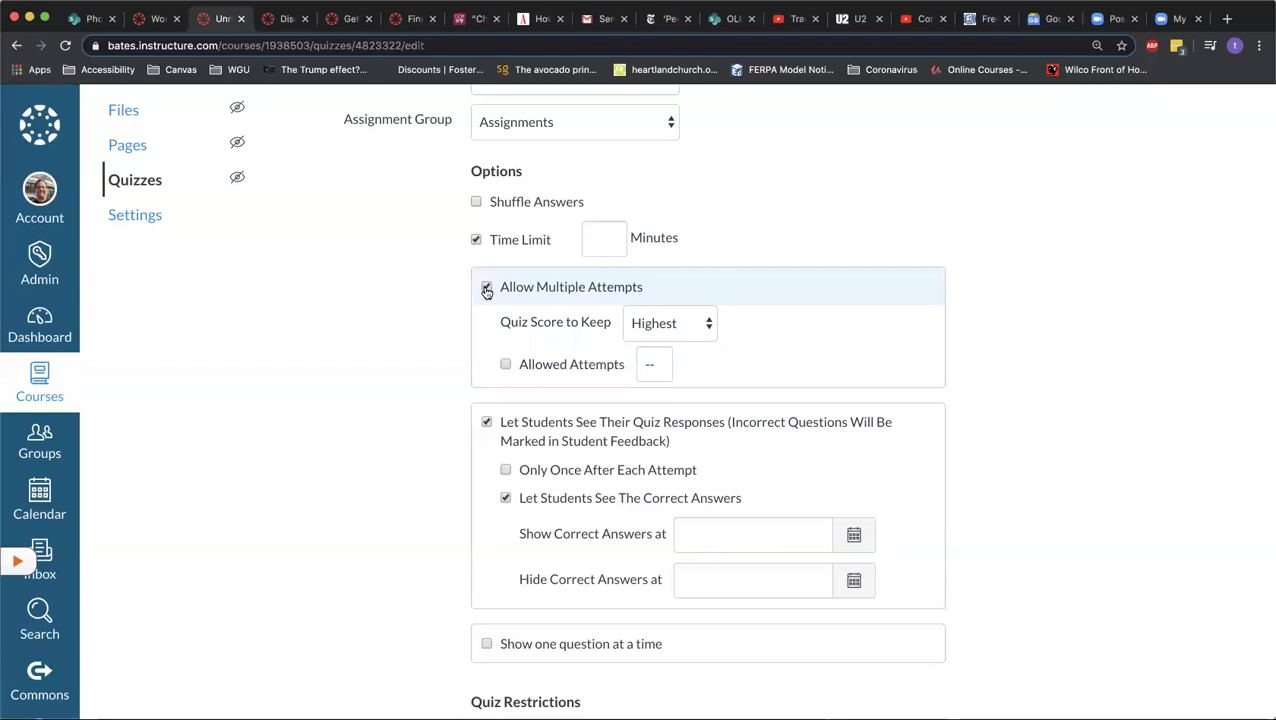
{"action": "left_click", "coordinate": [692, 326]}
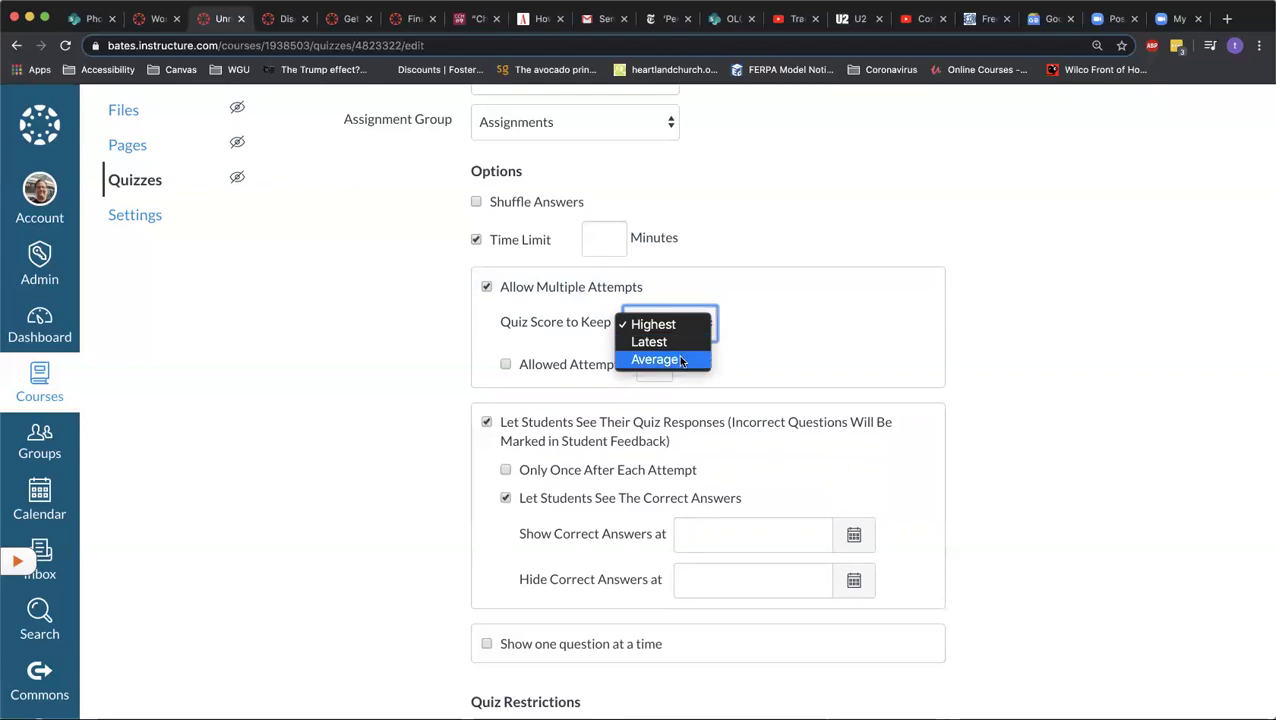
{"action": "left_click", "coordinate": [680, 361]}
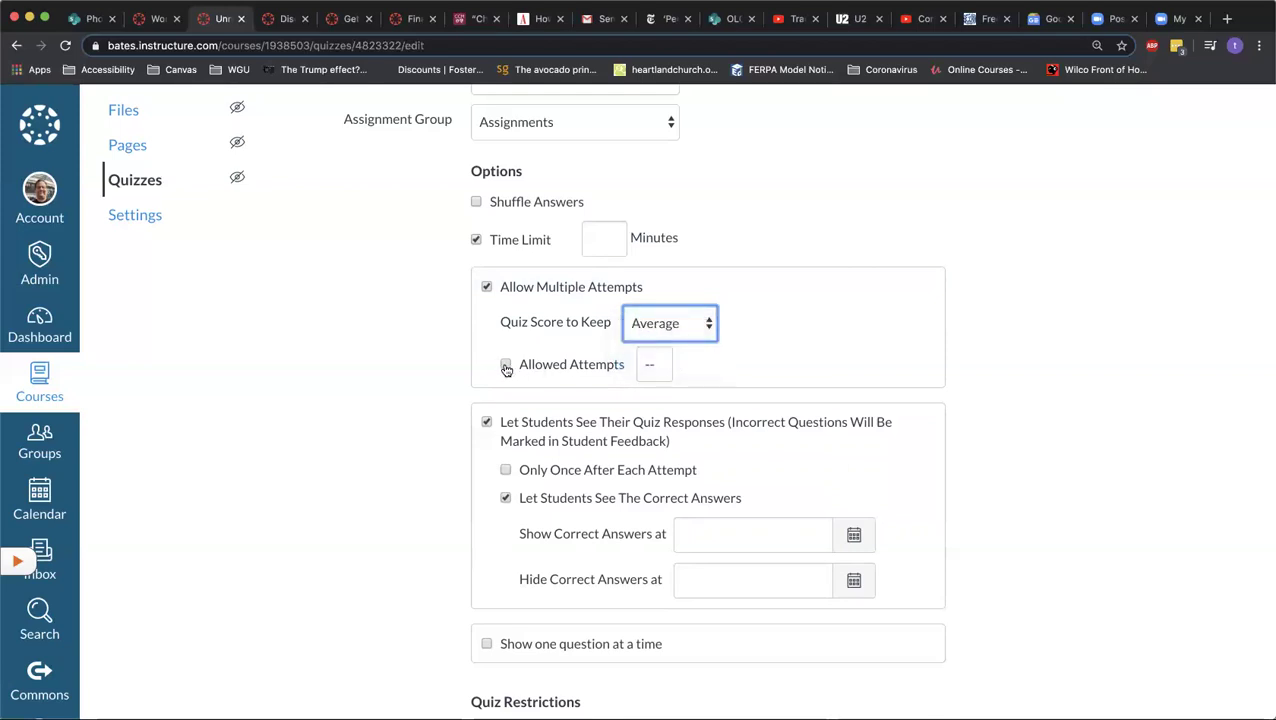
Step: Try limiting the quiz to 3 allowed attempts, and remove the limit again
{"action": "left_click", "coordinate": [506, 366]}
{"action": "left_click", "coordinate": [670, 363]}
{"action": "key", "text": "BackSpace"}
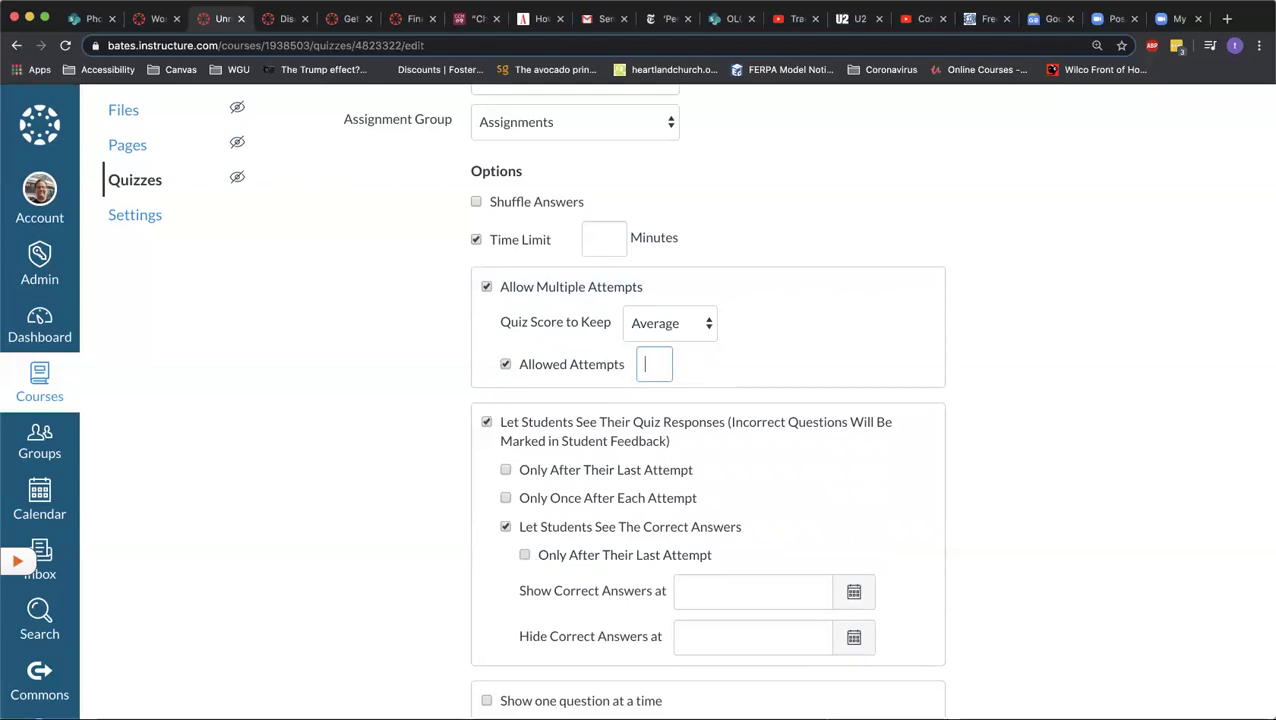
{"action": "type", "text": "3"}
{"action": "left_click", "coordinate": [506, 365]}
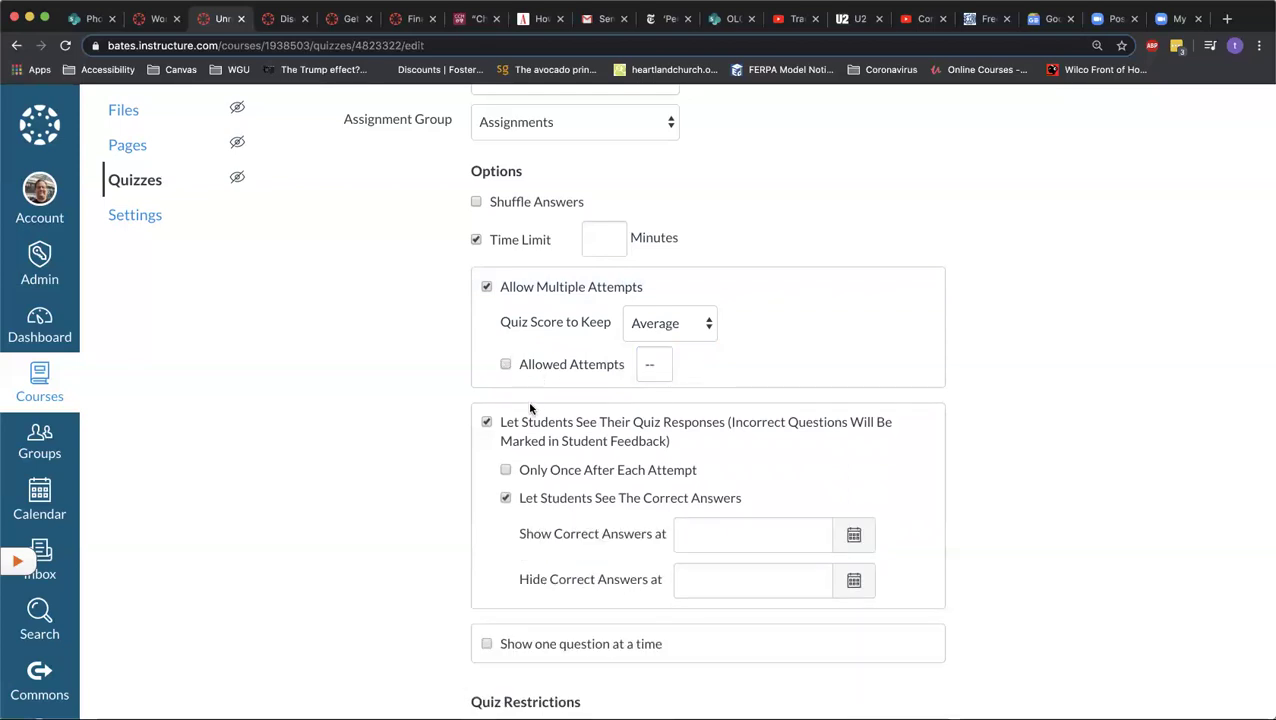
Step: Stop letting students see the correct answers while still letting them see their quiz responses
{"action": "scroll", "coordinate": [528, 406], "scroll_direction": "down", "scroll_amount": 5}
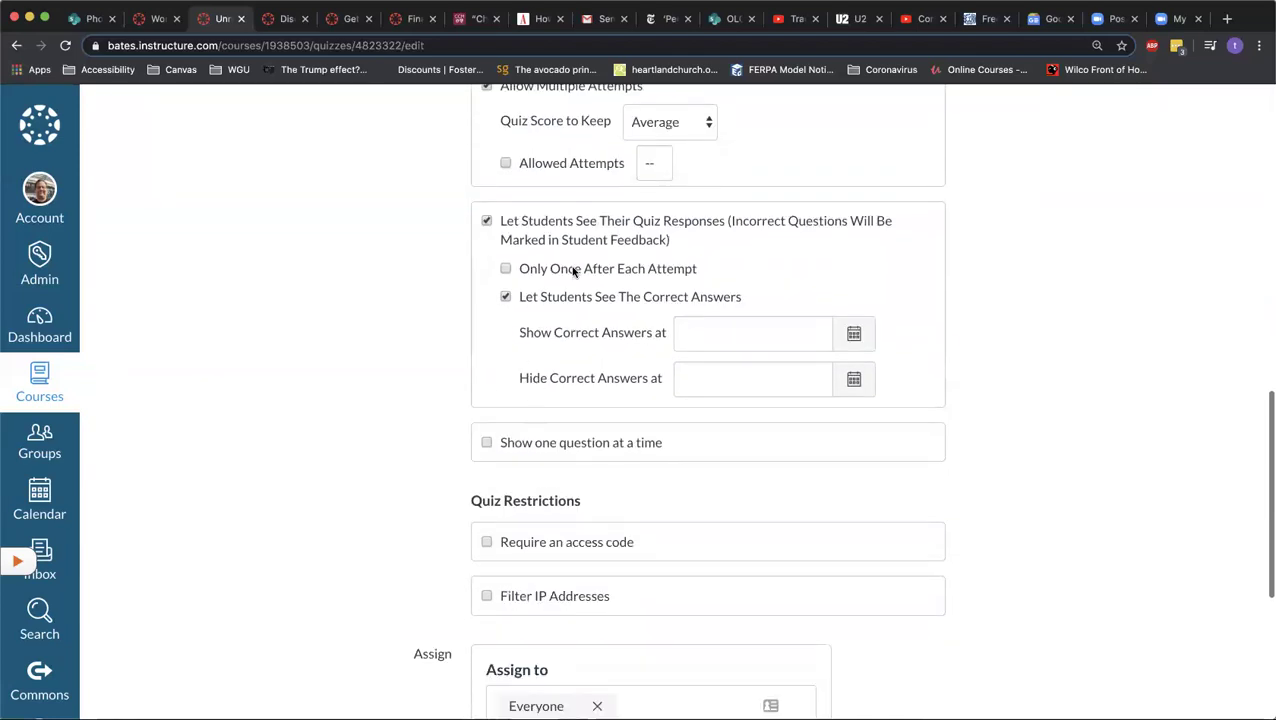
{"action": "scroll", "coordinate": [575, 260], "scroll_direction": "down", "scroll_amount": 1}
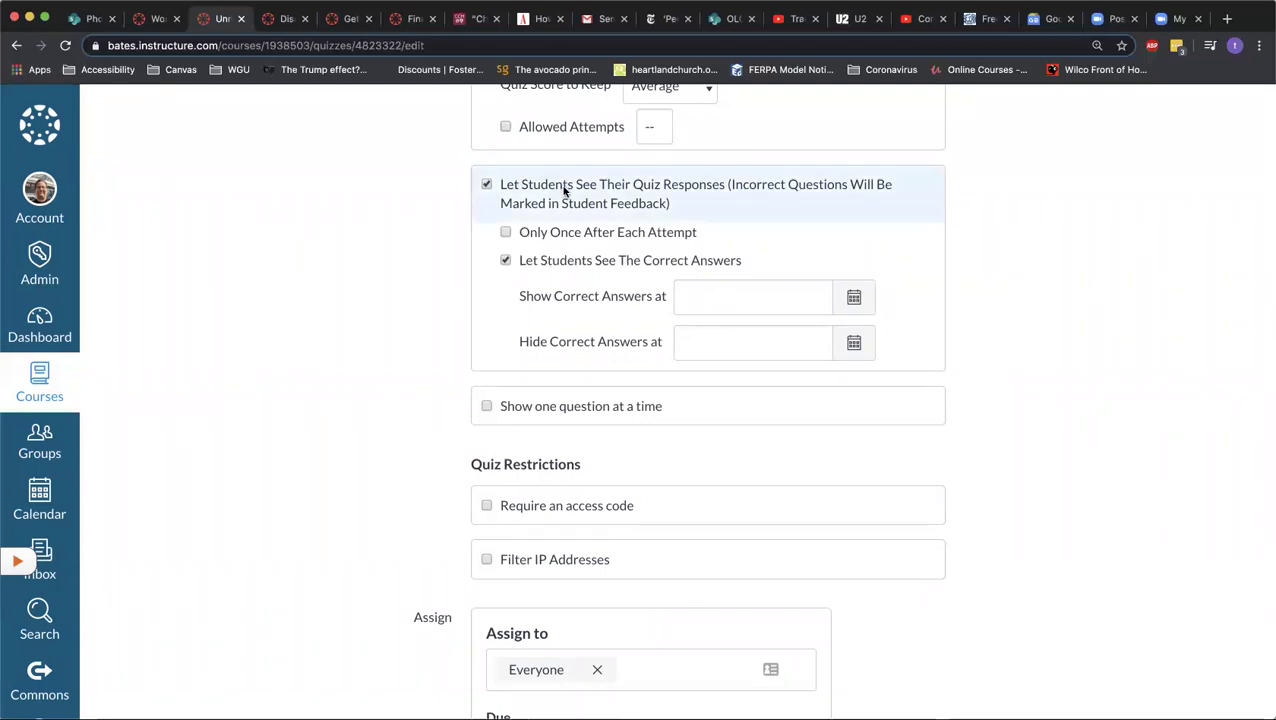
{"action": "left_click", "coordinate": [506, 260]}
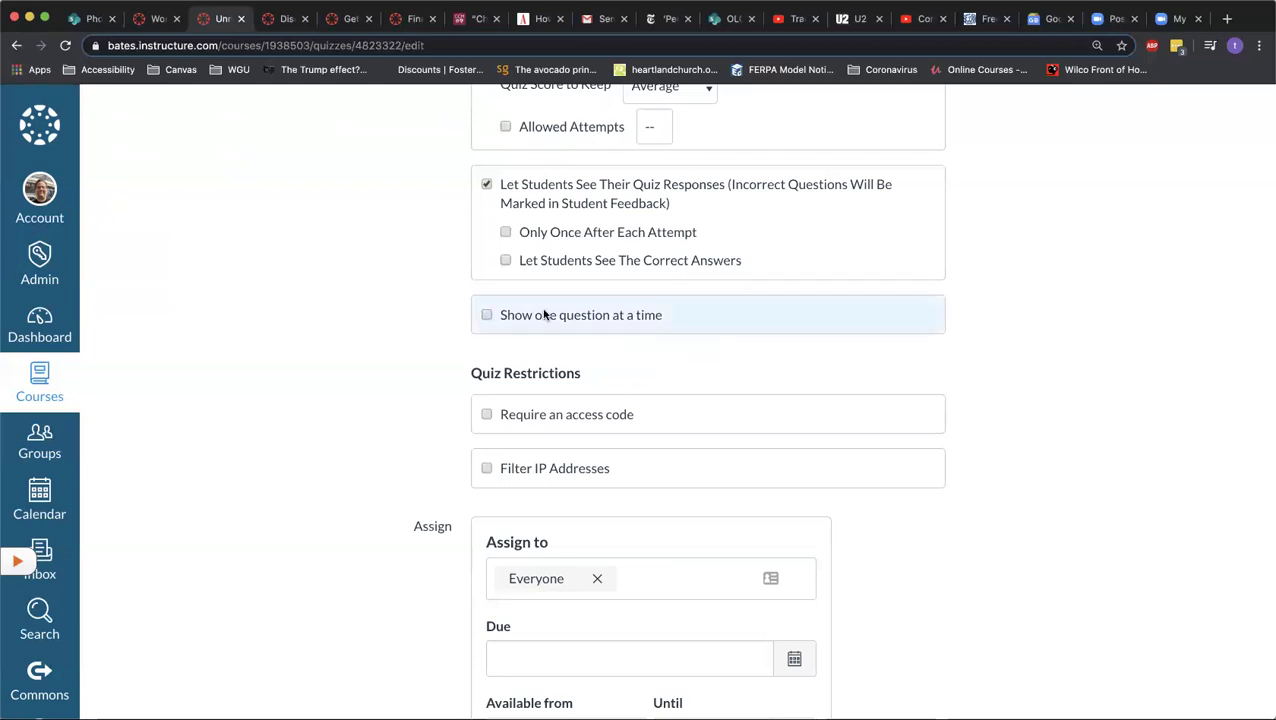
Step: Set the quiz to show one question at a time and lock questions after answering
{"action": "scroll", "coordinate": [564, 350], "scroll_direction": "down", "scroll_amount": 1}
{"action": "scroll", "coordinate": [564, 350], "scroll_direction": "down", "scroll_amount": 1}
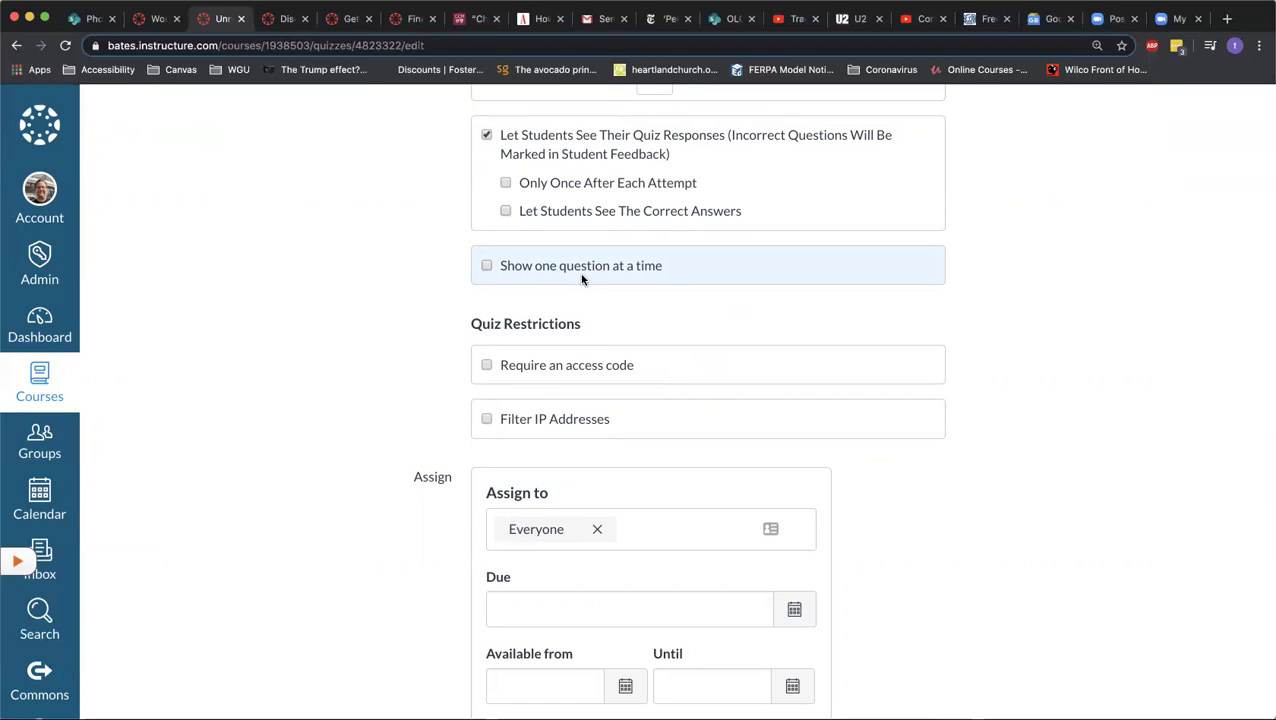
{"action": "left_click", "coordinate": [486, 265]}
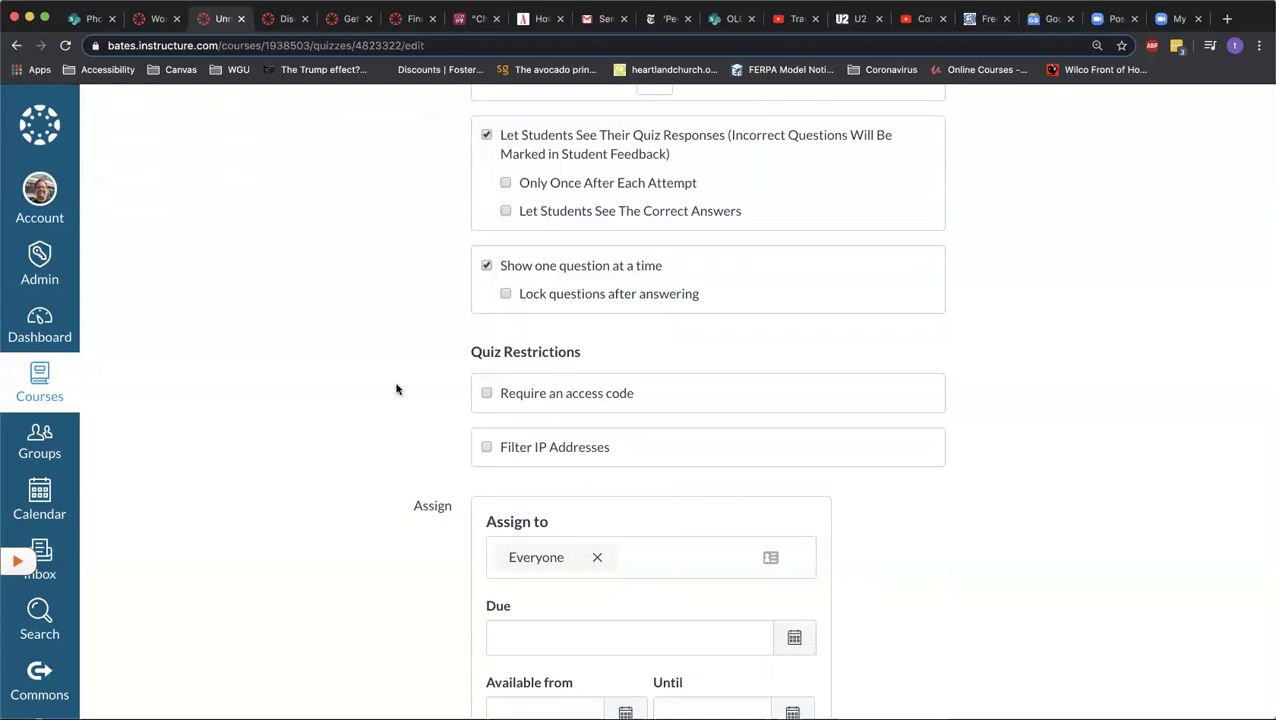
{"action": "left_click", "coordinate": [506, 294]}
Step: Set the quiz's due date to April 15 at 11:59pm for everyone
{"action": "scroll", "coordinate": [558, 413], "scroll_direction": "down", "scroll_amount": 1}
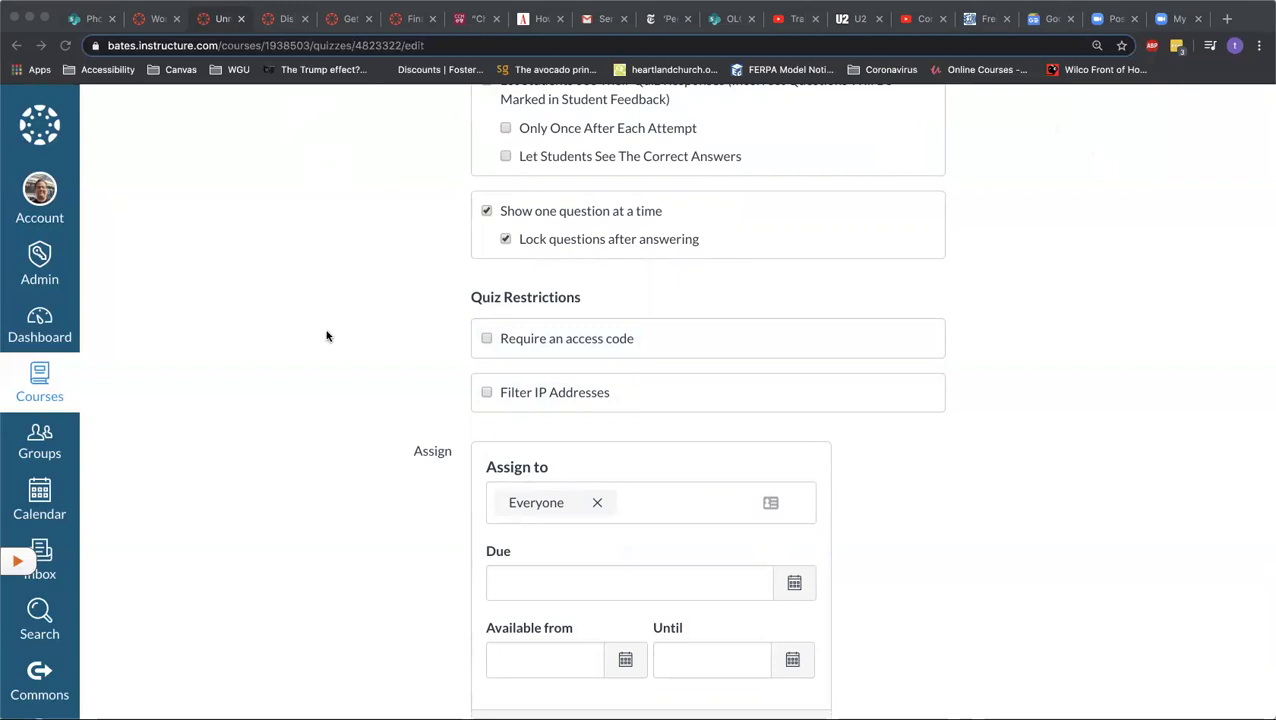
{"action": "scroll", "coordinate": [326, 336], "scroll_direction": "down", "scroll_amount": 3}
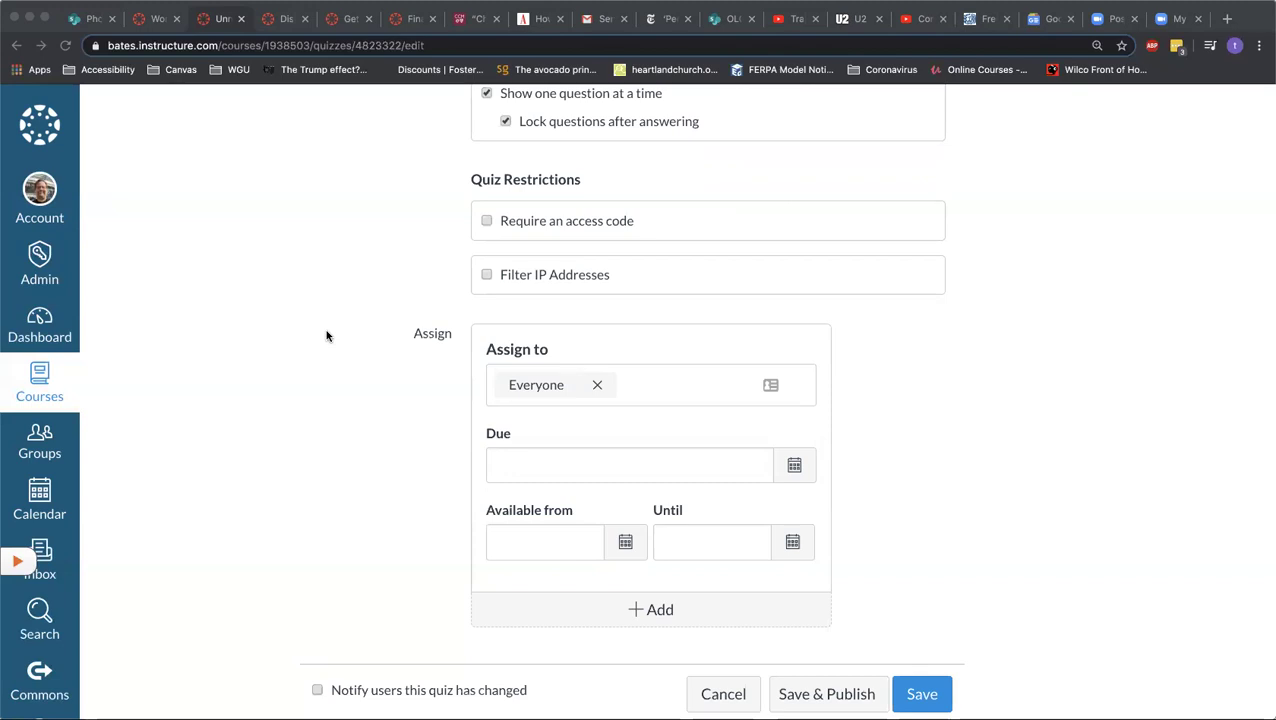
{"action": "left_click", "coordinate": [621, 466]}
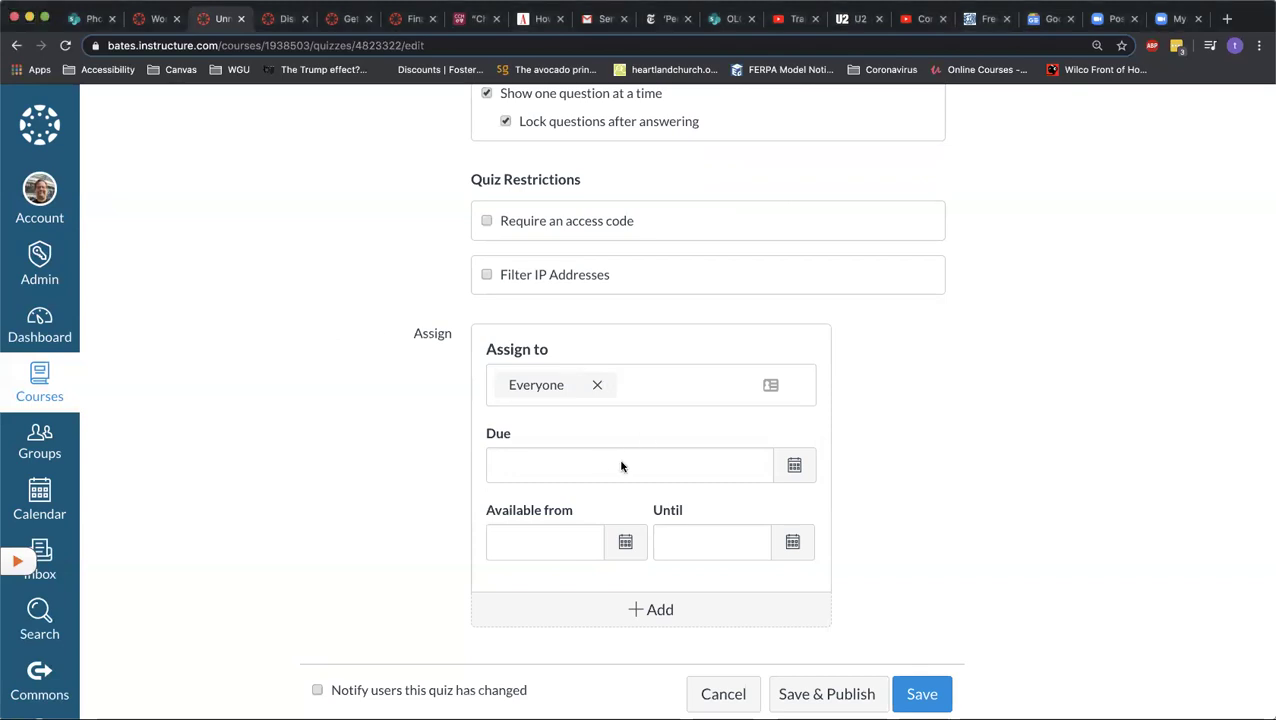
{"action": "left_click", "coordinate": [797, 473]}
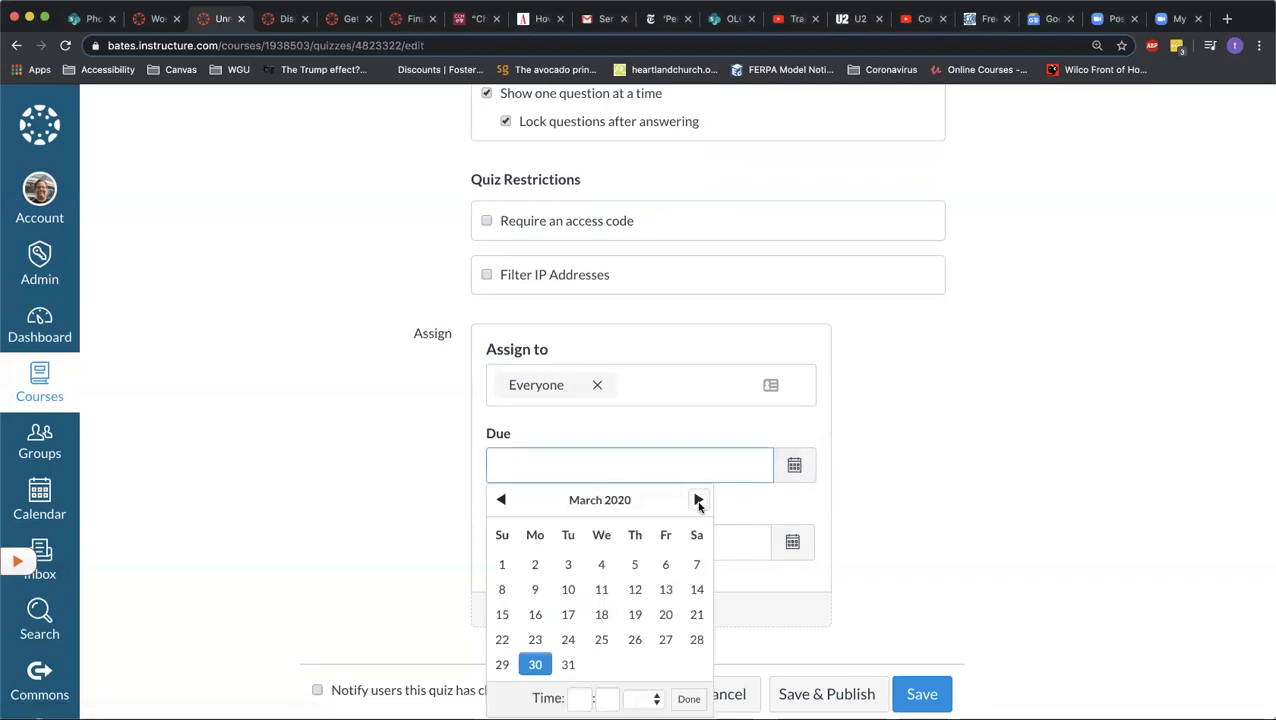
{"action": "left_click", "coordinate": [698, 500]}
{"action": "left_click", "coordinate": [601, 614]}
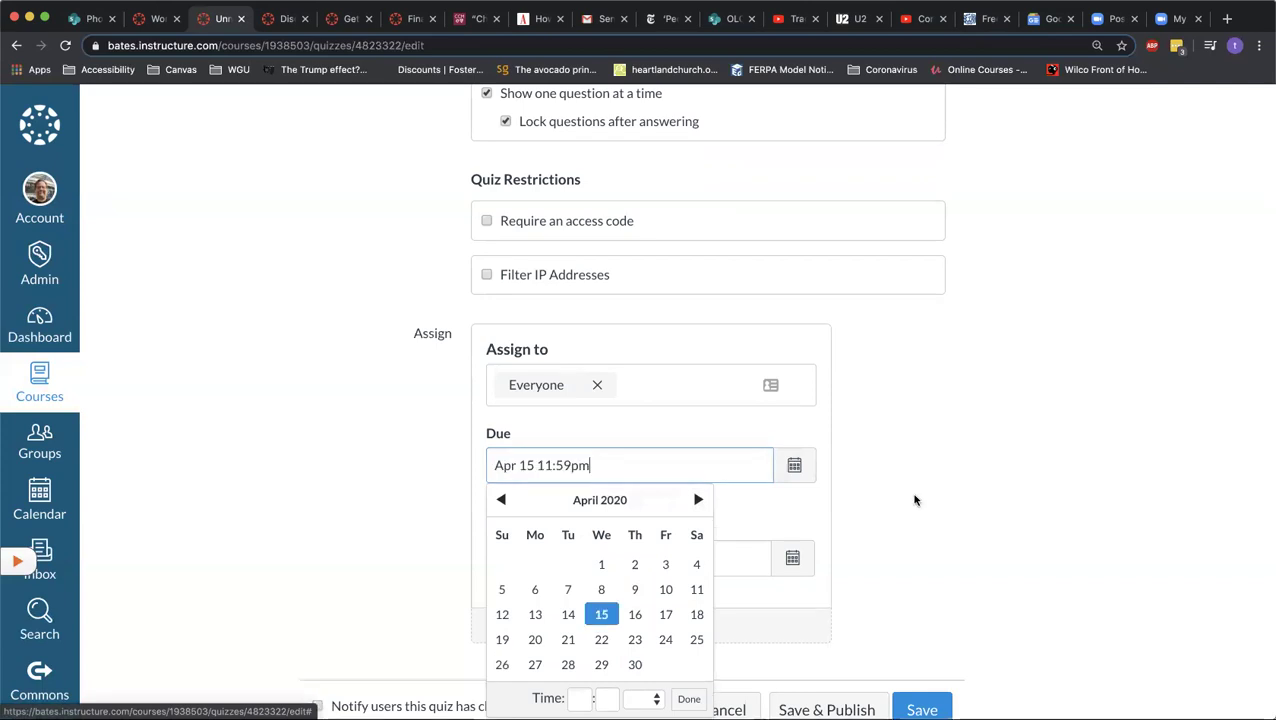
{"action": "left_click", "coordinate": [902, 500]}
{"action": "scroll", "coordinate": [902, 500], "scroll_direction": "down", "scroll_amount": 2}
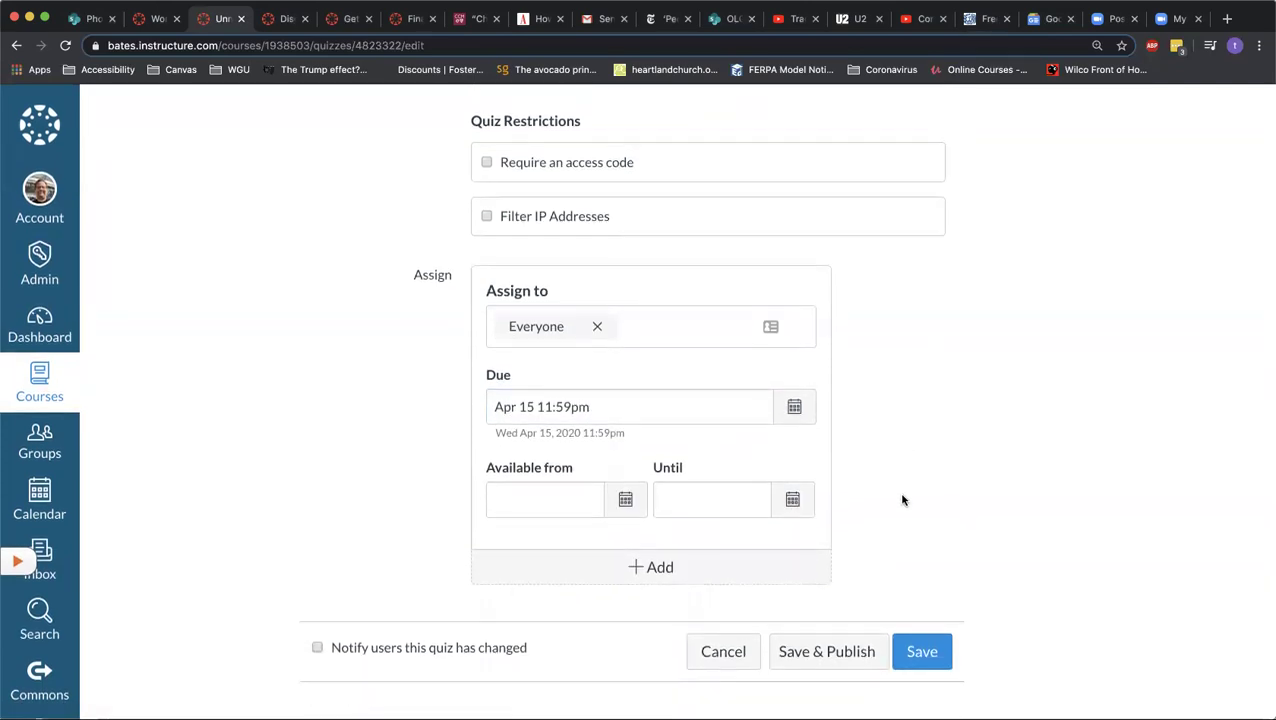
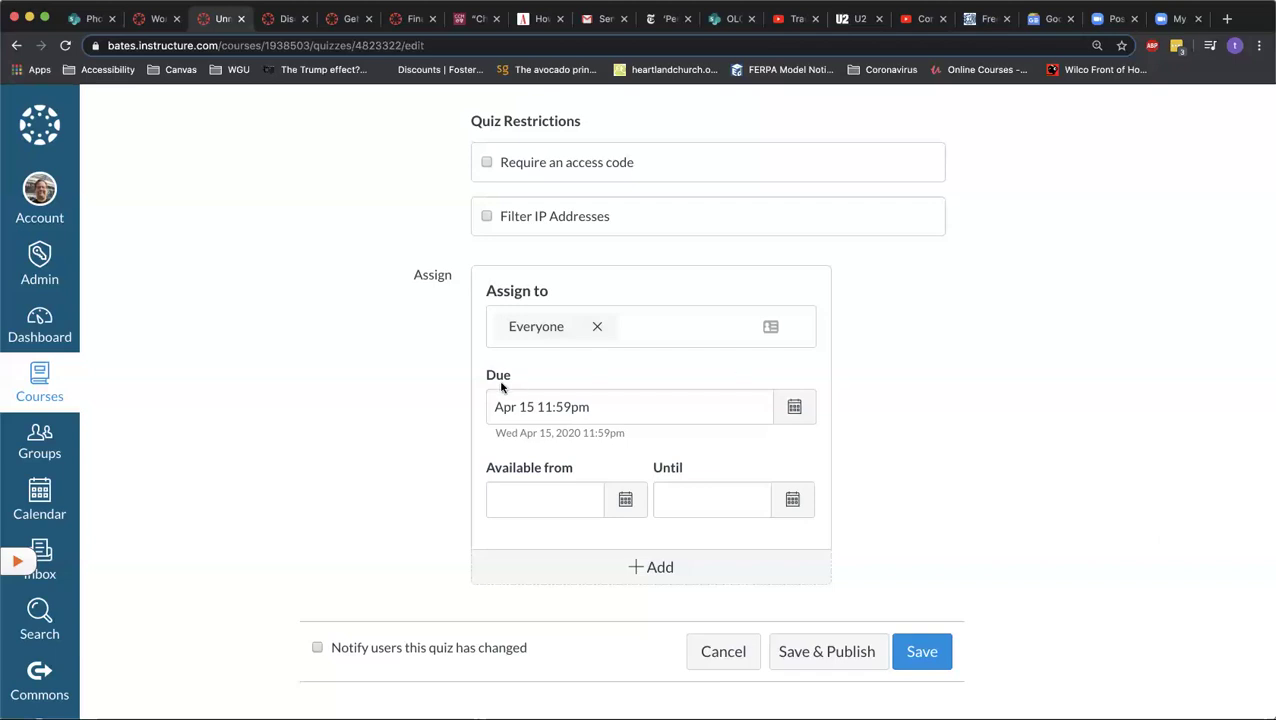
Step: Let students see the correct answers, and show their quiz responses only once after each attempt
{"action": "scroll", "coordinate": [502, 387], "scroll_direction": "up", "scroll_amount": 5}
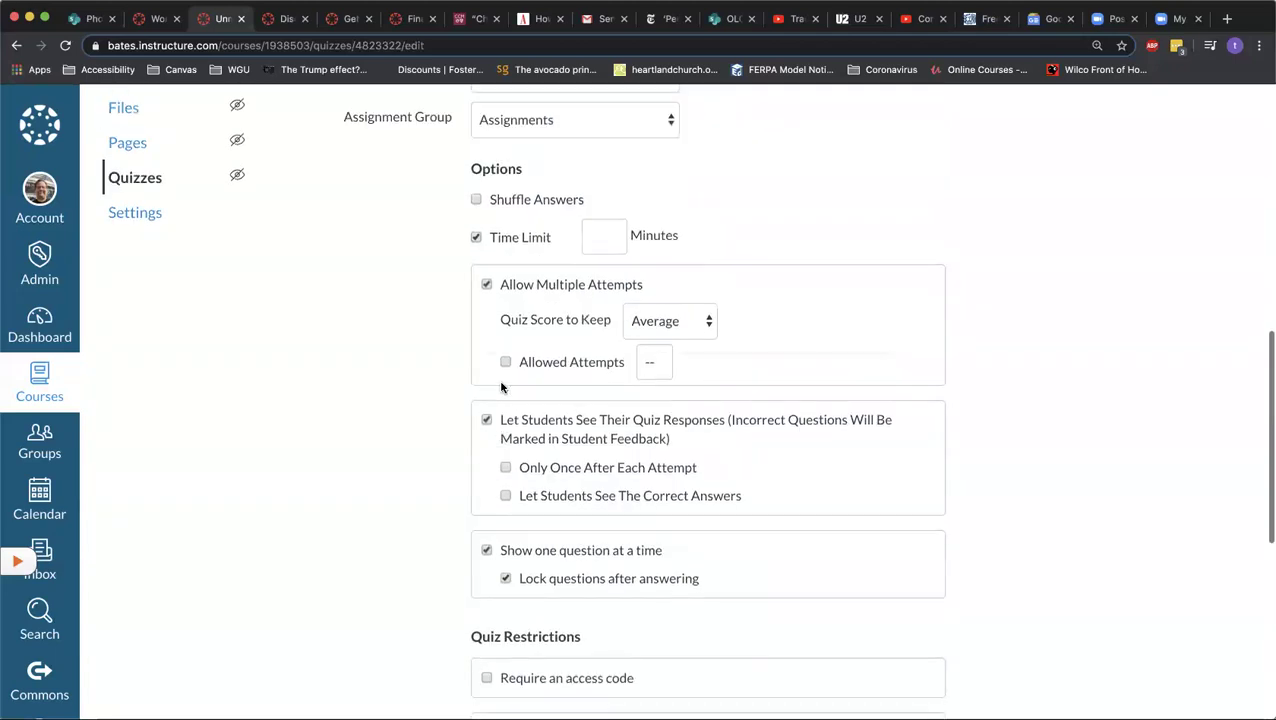
{"action": "scroll", "coordinate": [585, 441], "scroll_direction": "down", "scroll_amount": 2}
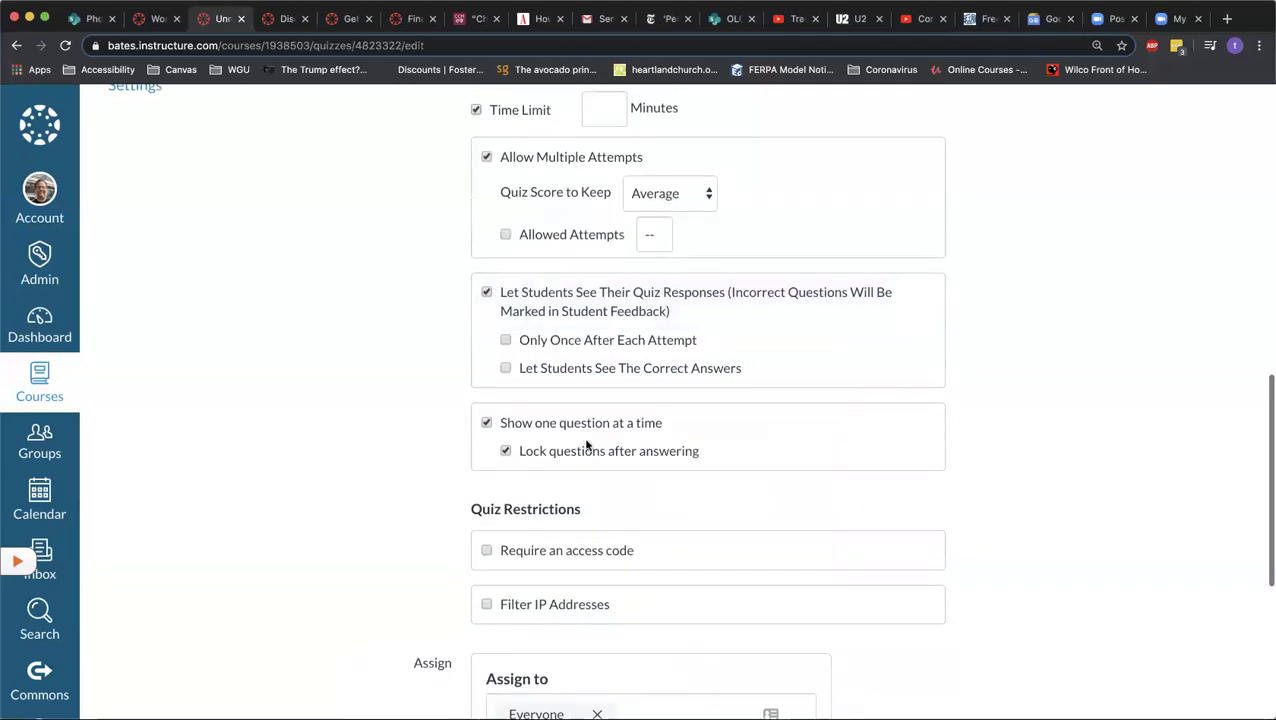
{"action": "left_click", "coordinate": [507, 369]}
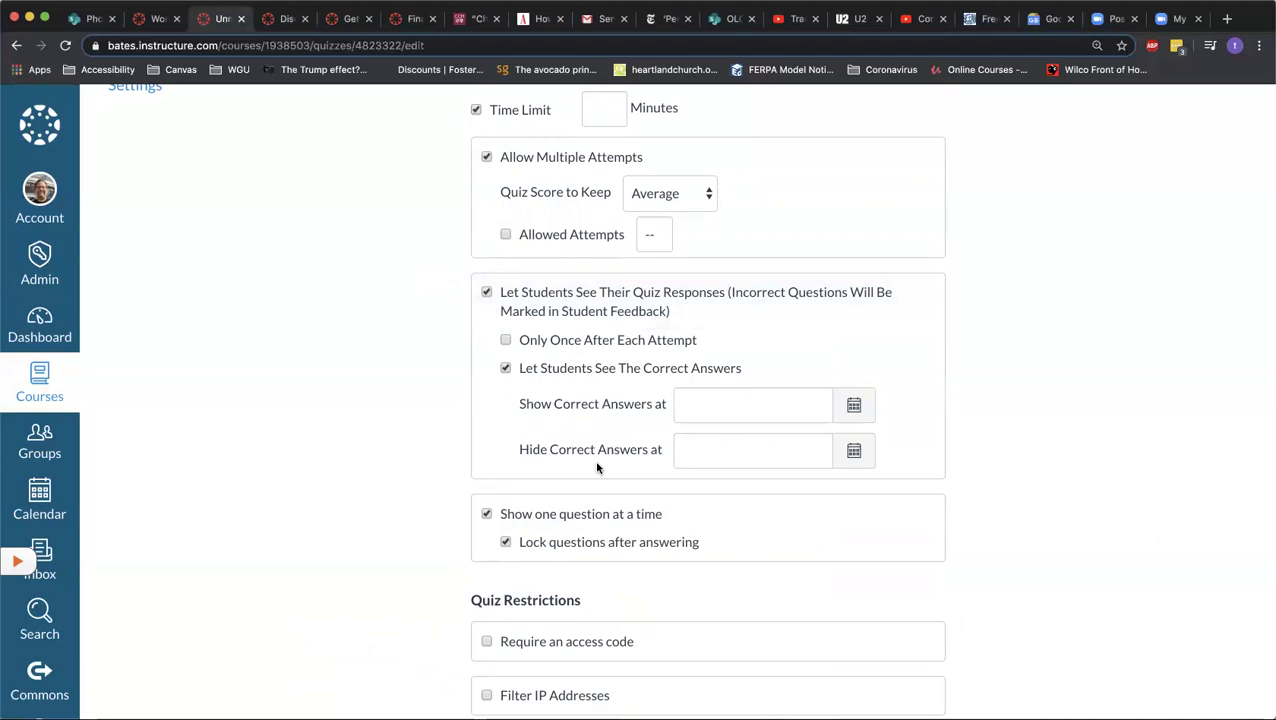
{"action": "left_click", "coordinate": [857, 406]}
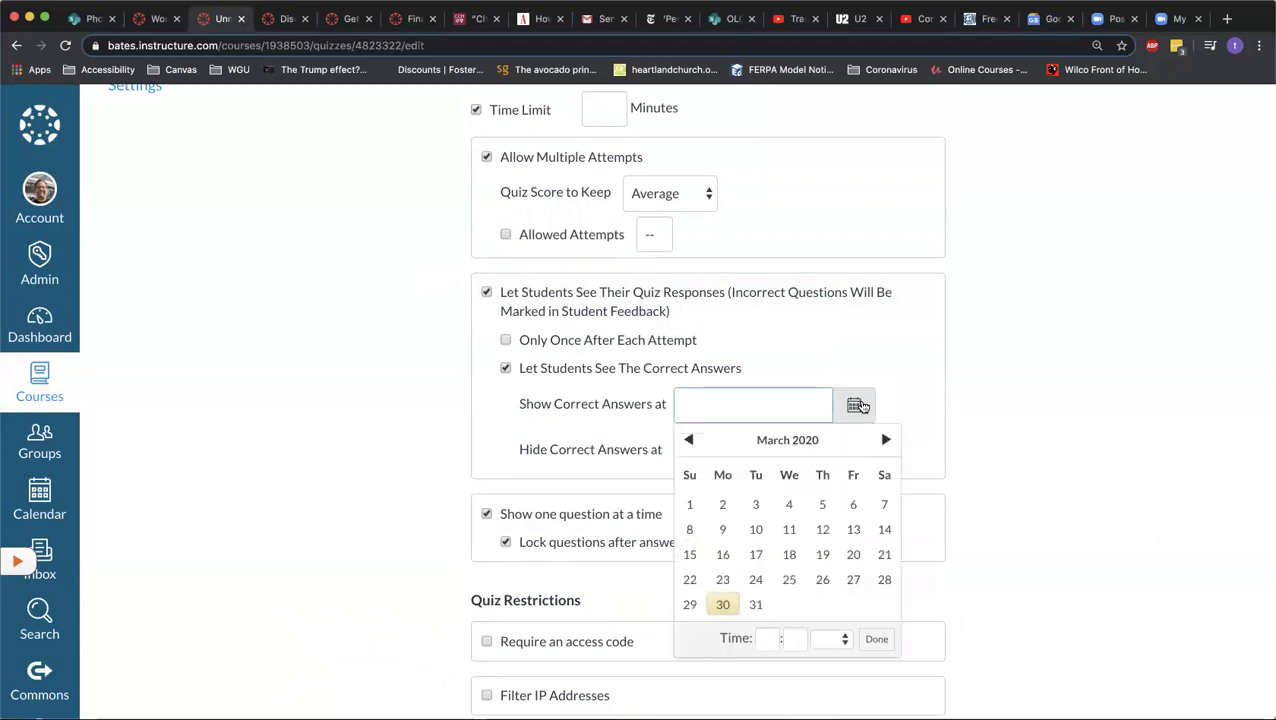
{"action": "left_click", "coordinate": [933, 347]}
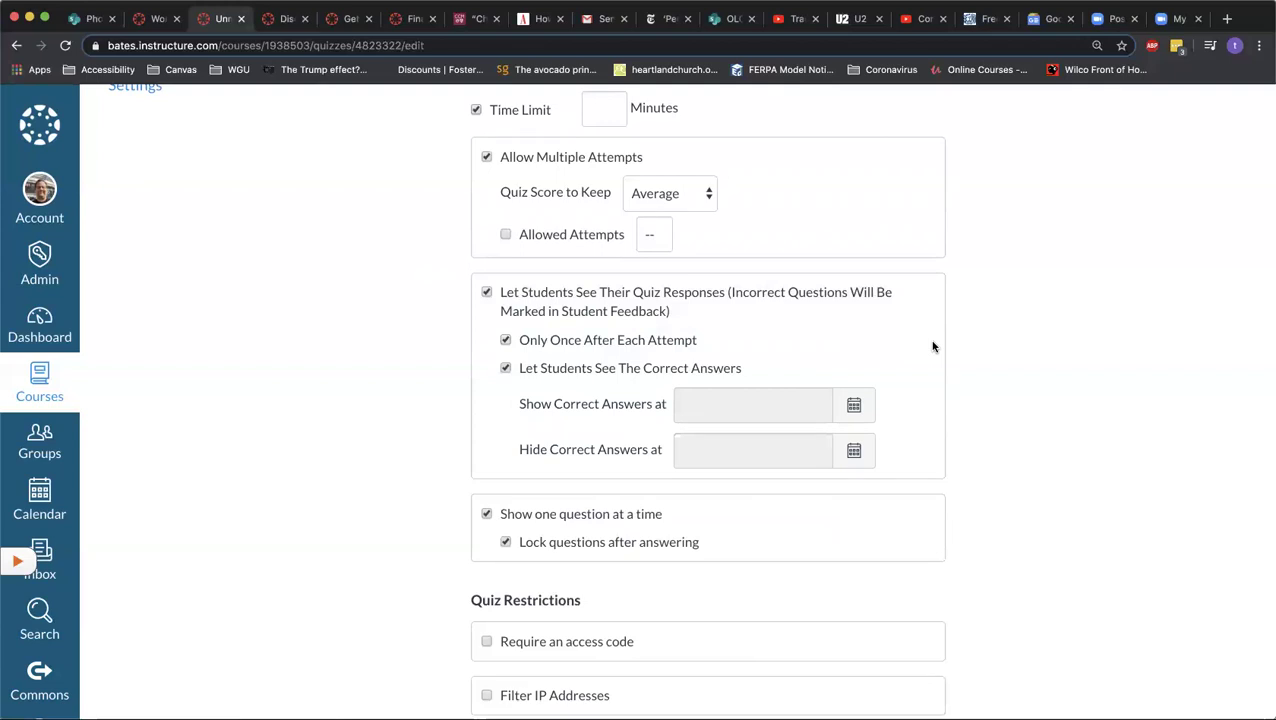
Step: Start a new question in the quiz's question list
{"action": "scroll", "coordinate": [933, 346], "scroll_direction": "down", "scroll_amount": 10}
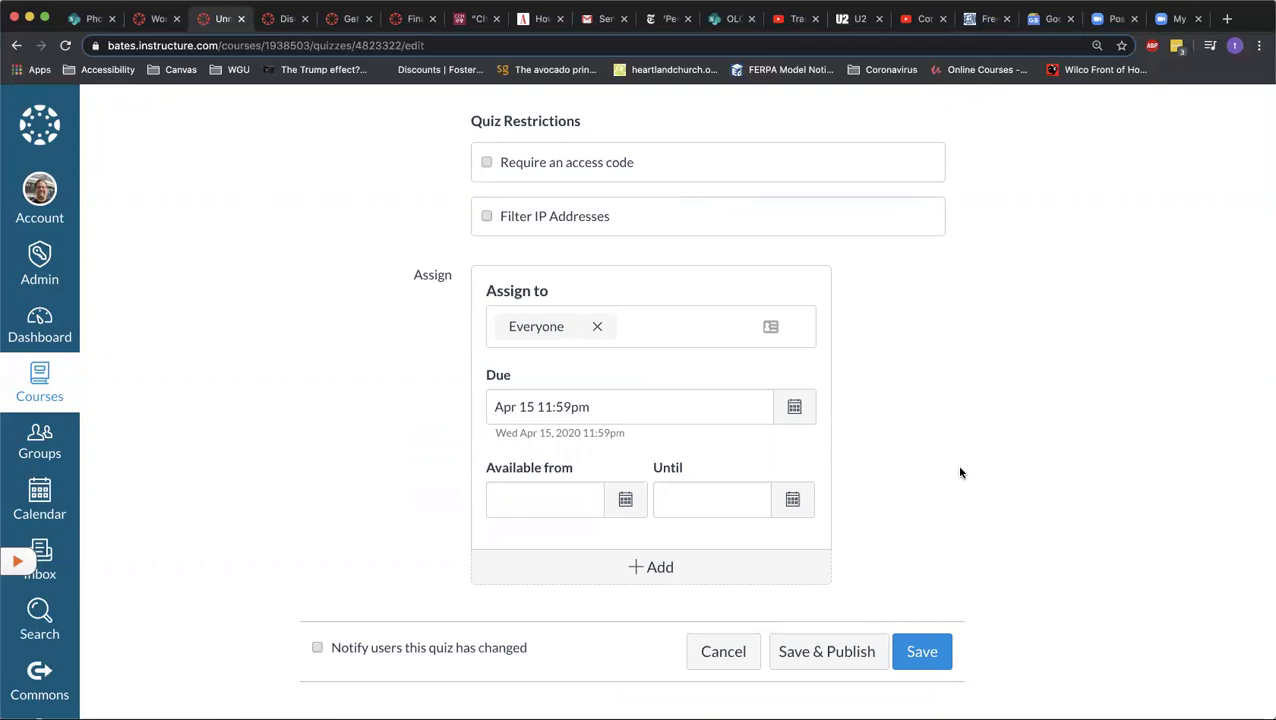
{"action": "scroll", "coordinate": [960, 472], "scroll_direction": "up", "scroll_amount": 15}
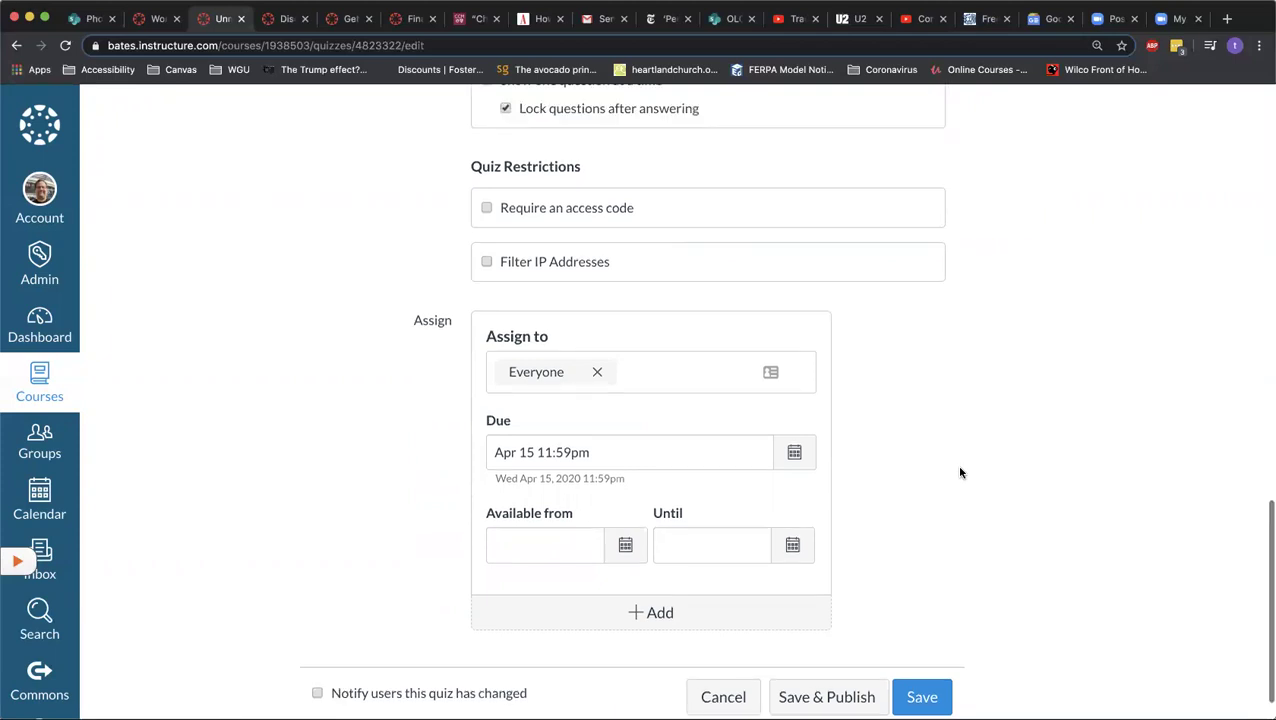
{"action": "left_click", "coordinate": [415, 271]}
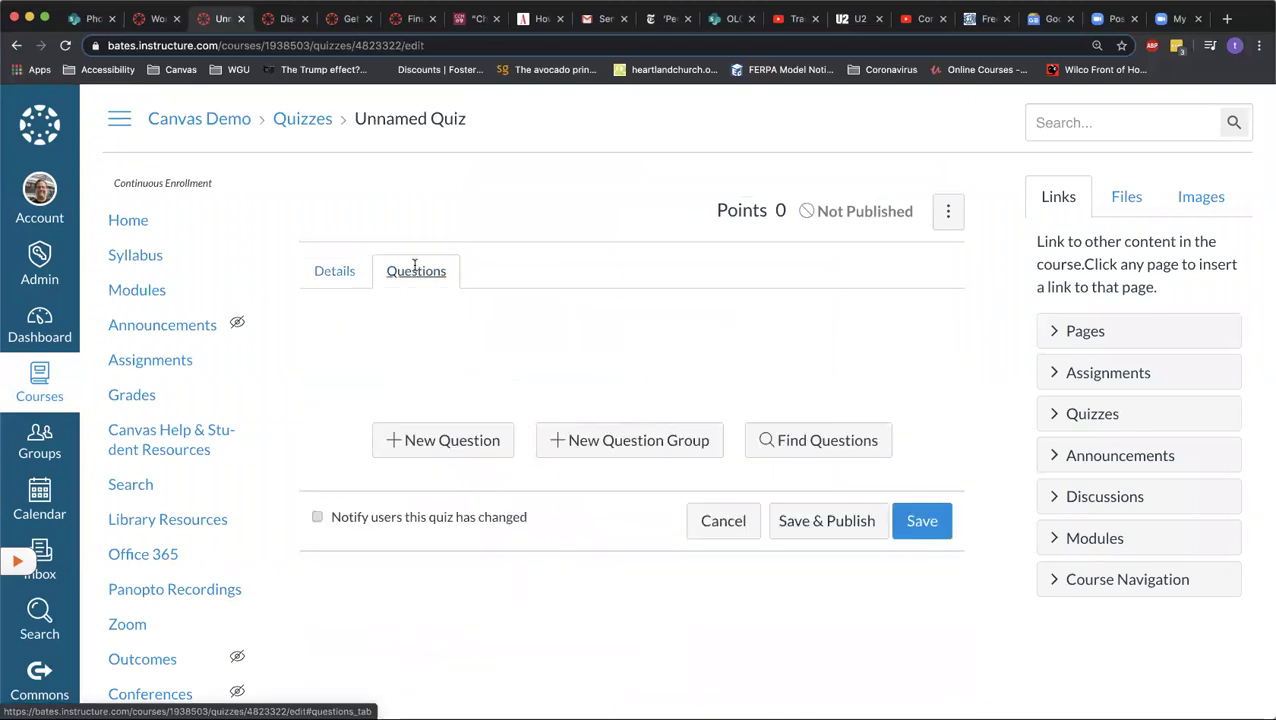
{"action": "left_click", "coordinate": [462, 446]}
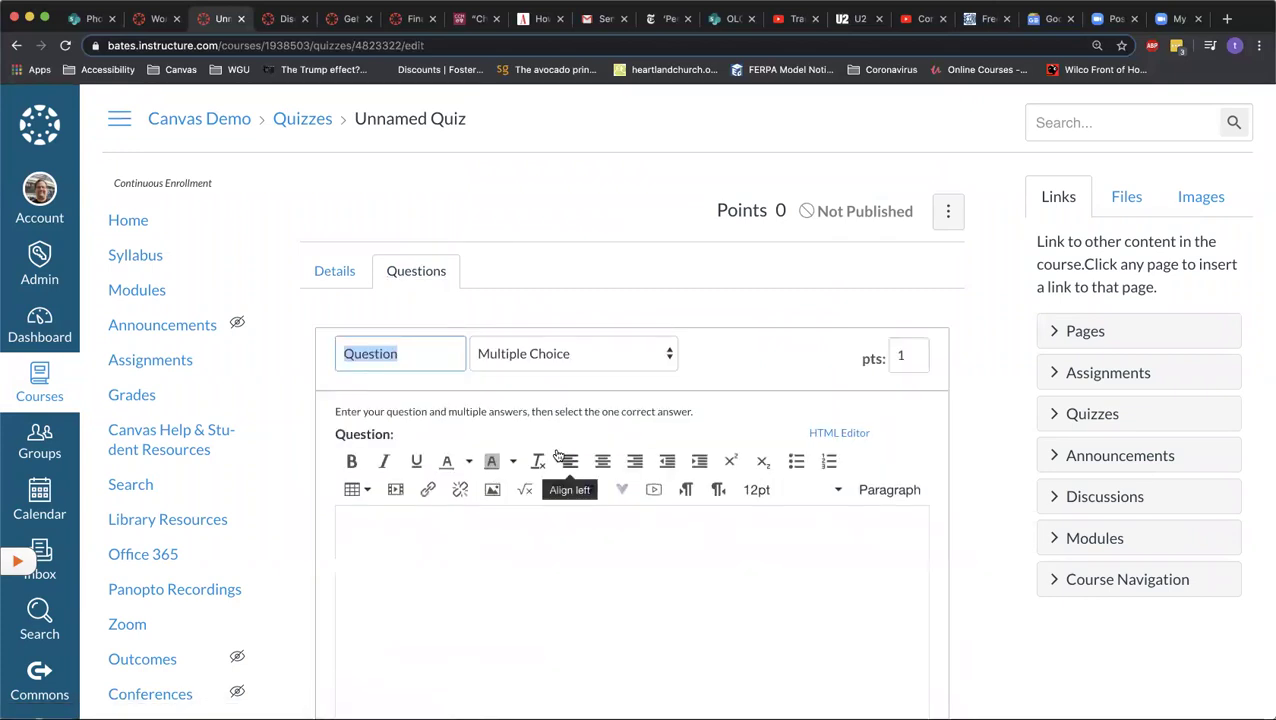
{"action": "scroll", "coordinate": [556, 450], "scroll_direction": "down", "scroll_amount": 3}
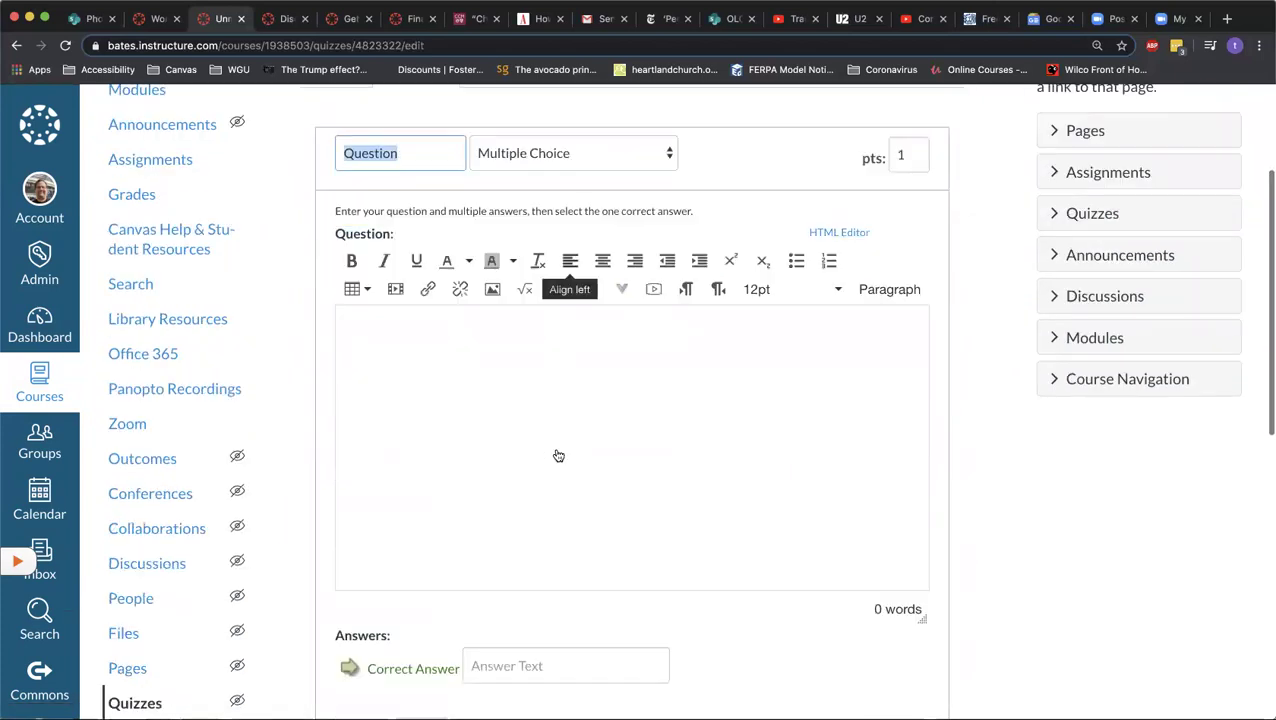
Step: Examine the available question types for the new question, leaving Multiple Choice selected
{"action": "left_click", "coordinate": [644, 150]}
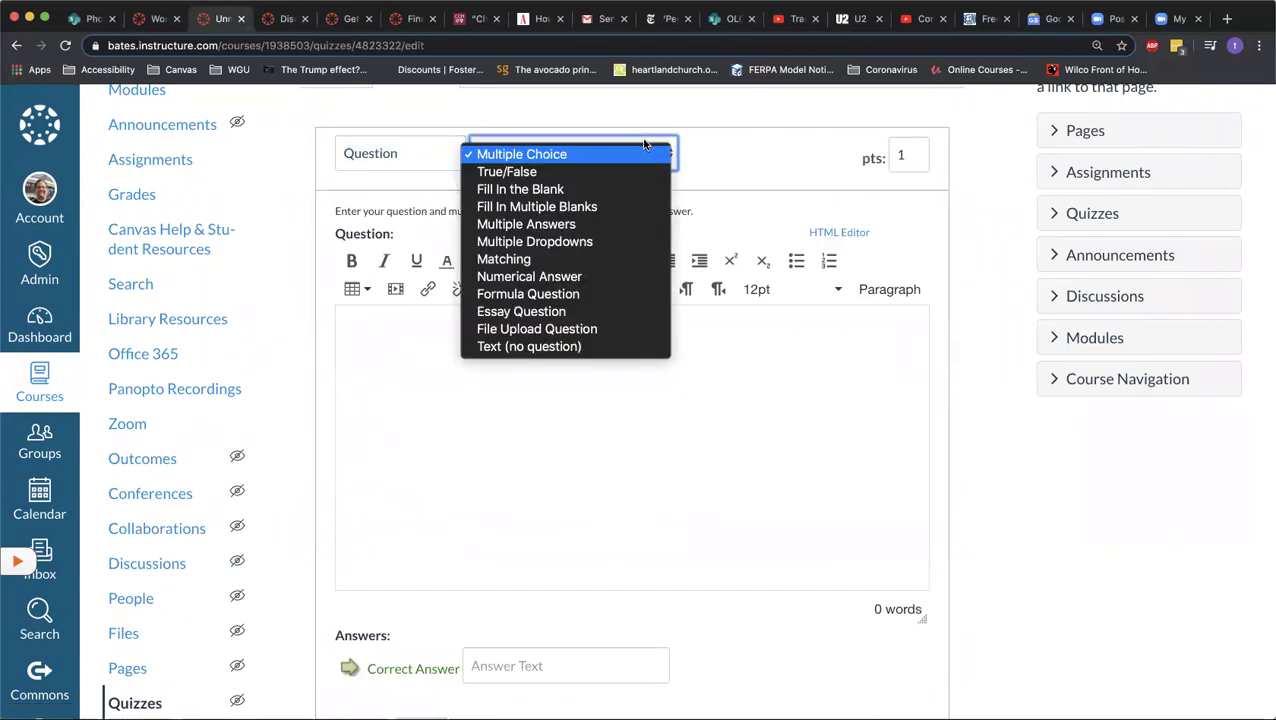
{"action": "left_click", "coordinate": [638, 146]}
{"action": "left_click", "coordinate": [598, 371]}
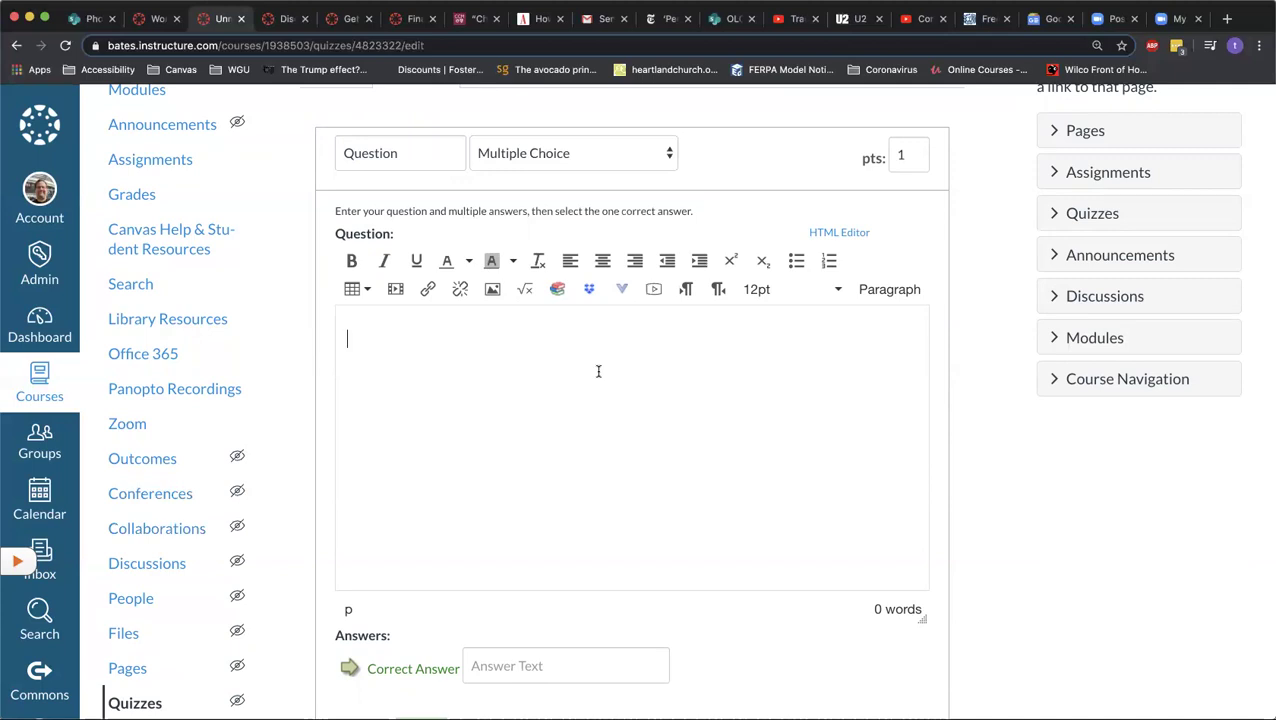
{"action": "left_click", "coordinate": [660, 152]}
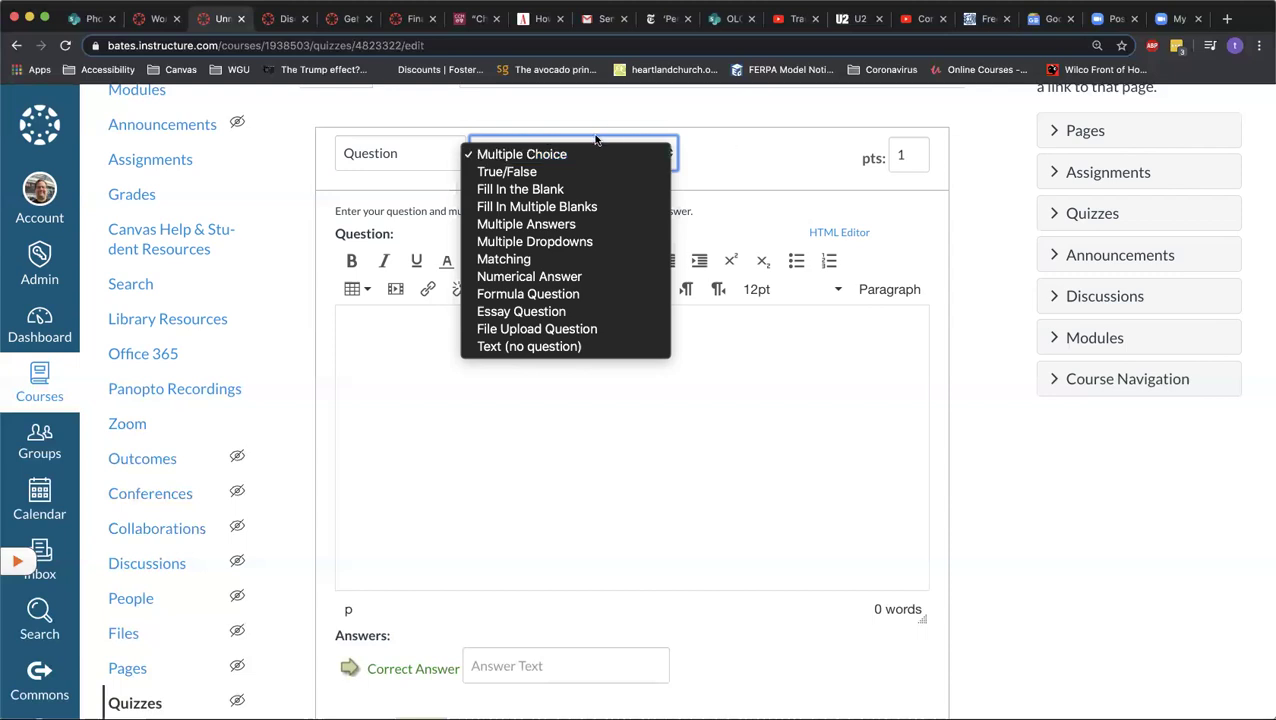
{"action": "left_click", "coordinate": [770, 154]}
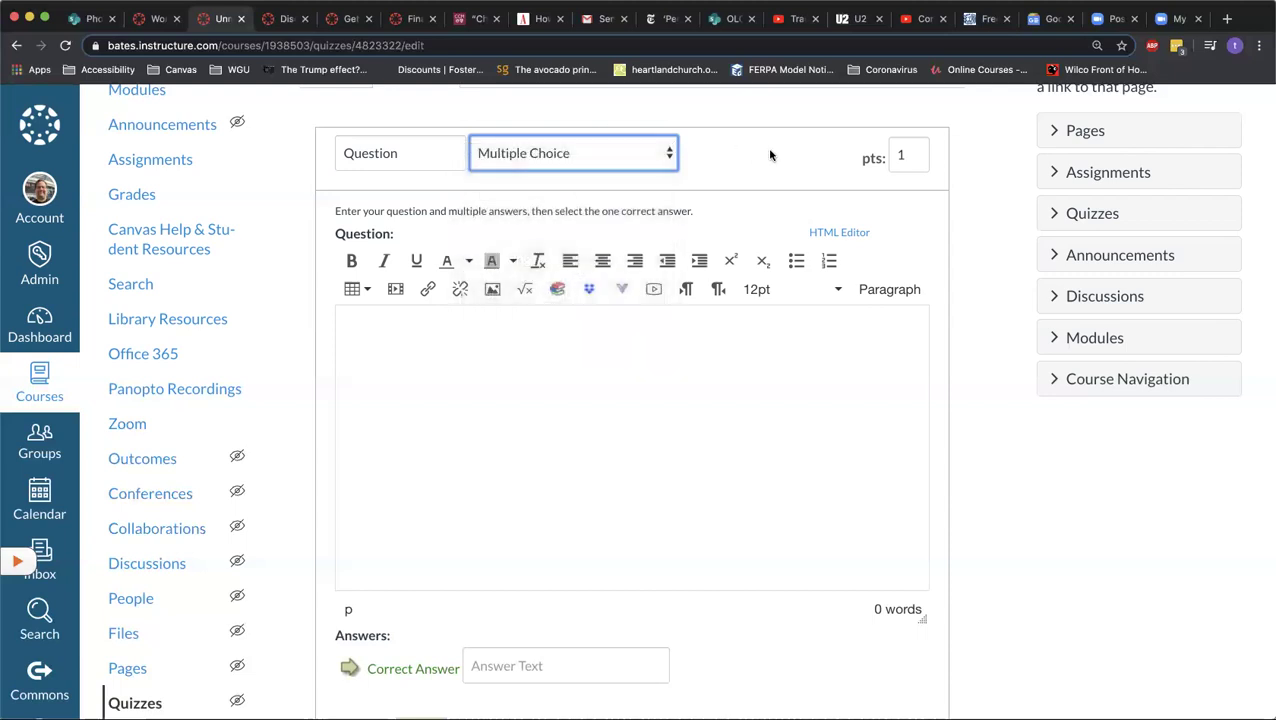
{"action": "left_click", "coordinate": [660, 152]}
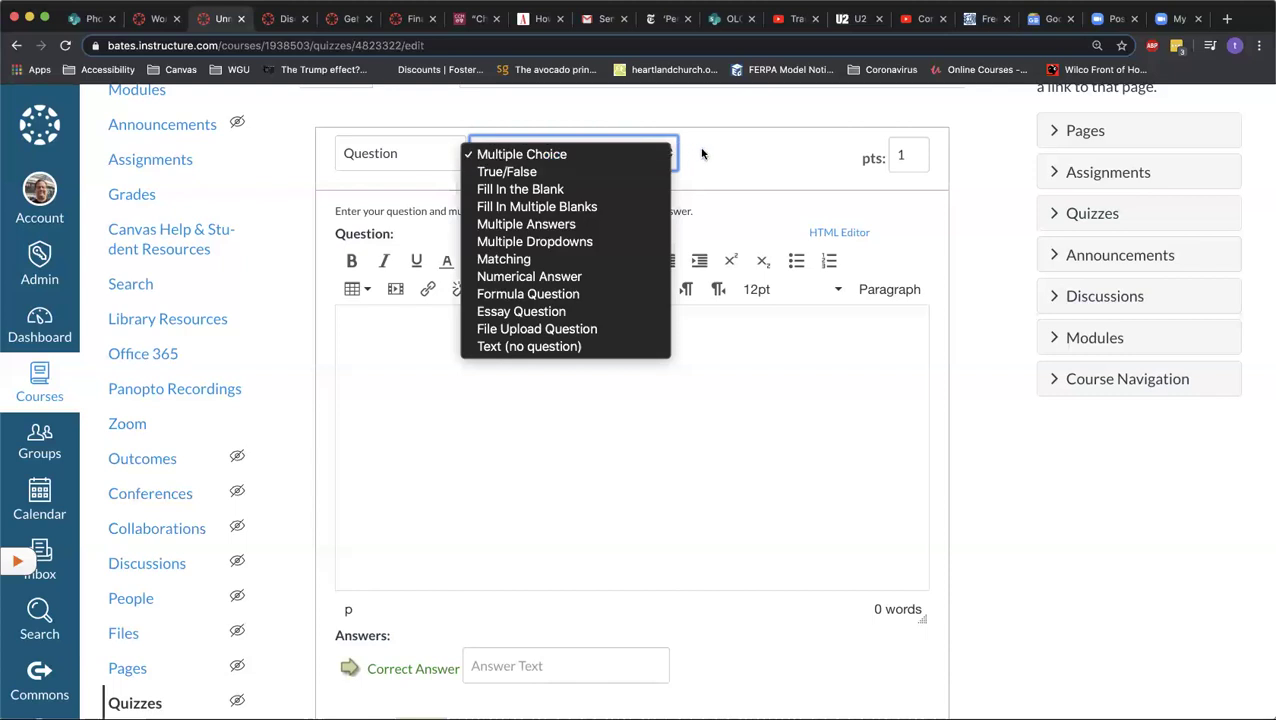
{"action": "left_click", "coordinate": [617, 150]}
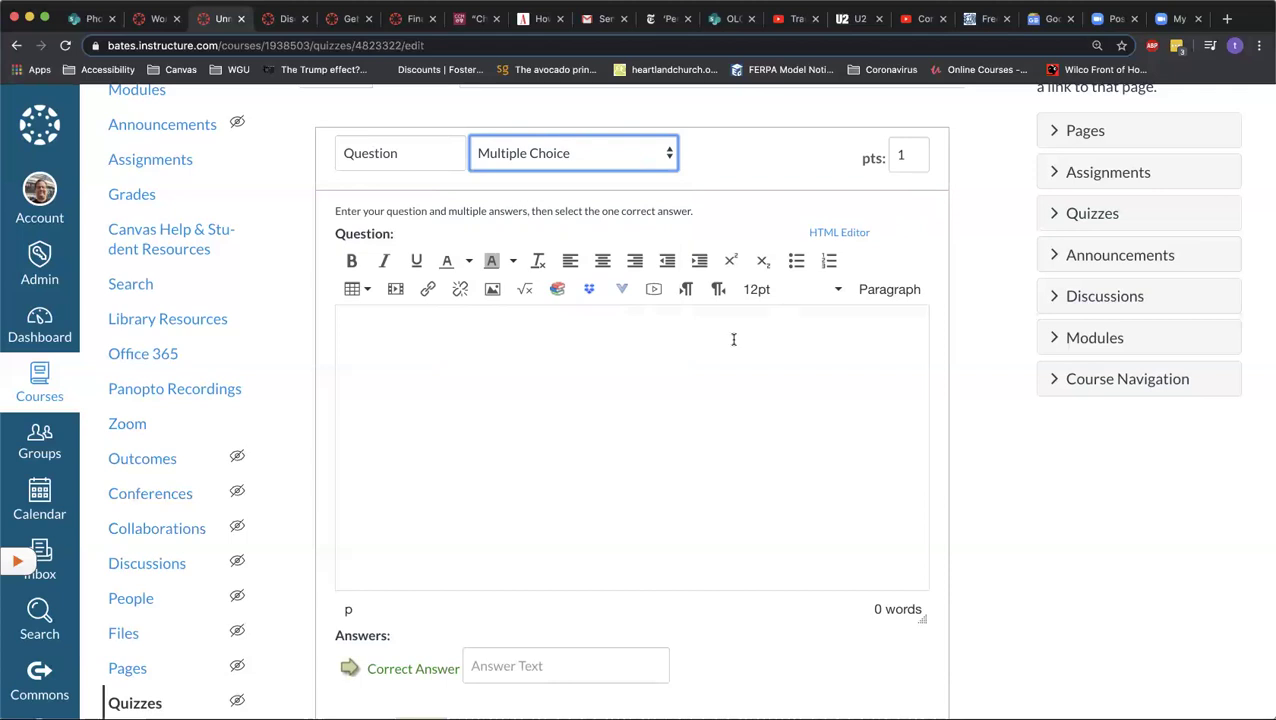
Step: Write the question text "What is your favorite color"
{"action": "left_click", "coordinate": [653, 362]}
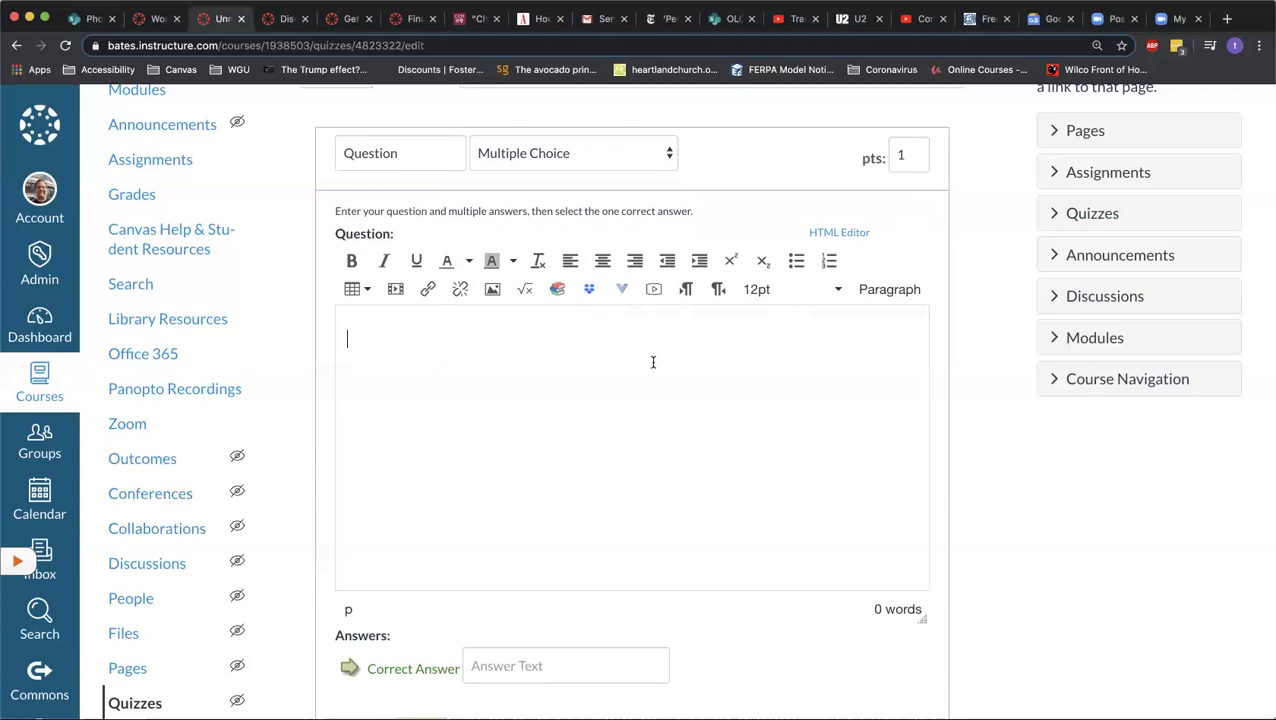
{"action": "type", "text": "What is "}
{"action": "type", "text": "tyo"}
{"action": "key", "text": "BackSpace"}
{"action": "key", "text": "BackSpace"}
{"action": "key", "text": "BackSpace"}
{"action": "type", "text": "your favorite "}
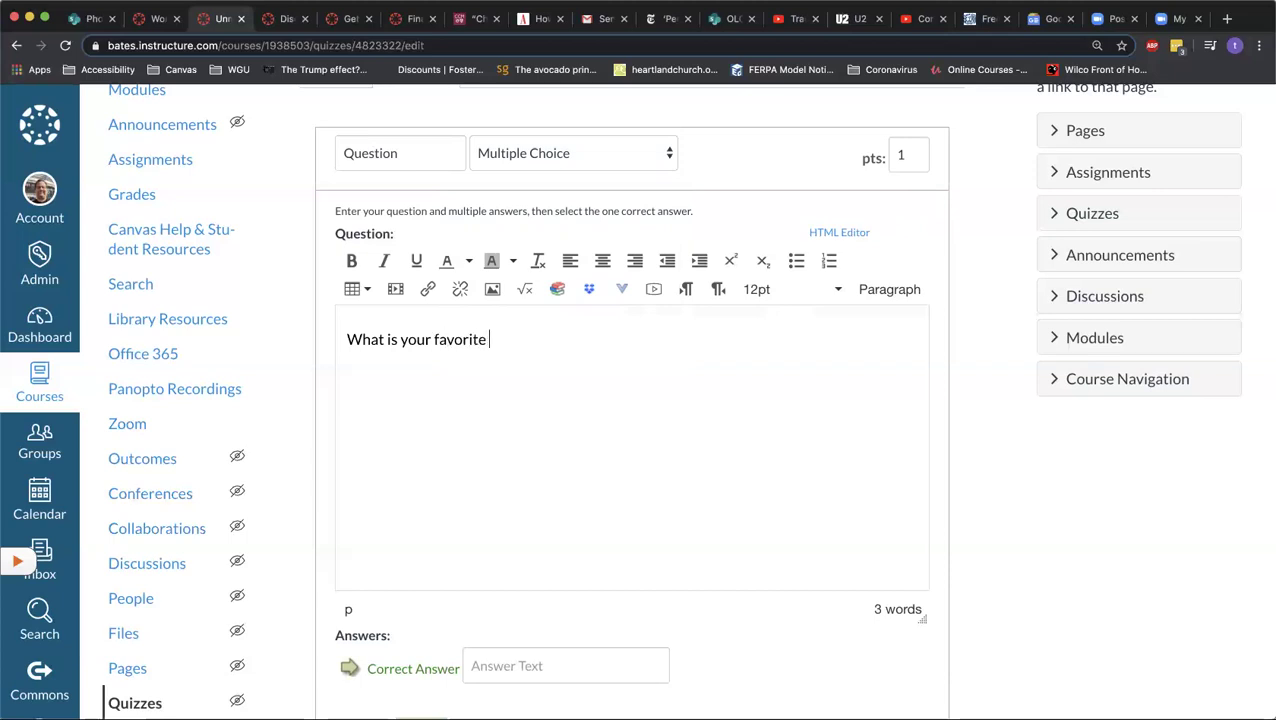
{"action": "type", "text": "color"}
Step: Fill in the first three answer choices as Red, Black and Blue
{"action": "scroll", "coordinate": [640, 400], "scroll_direction": "down", "scroll_amount": 2}
{"action": "scroll", "coordinate": [646, 362], "scroll_direction": "down", "scroll_amount": 5}
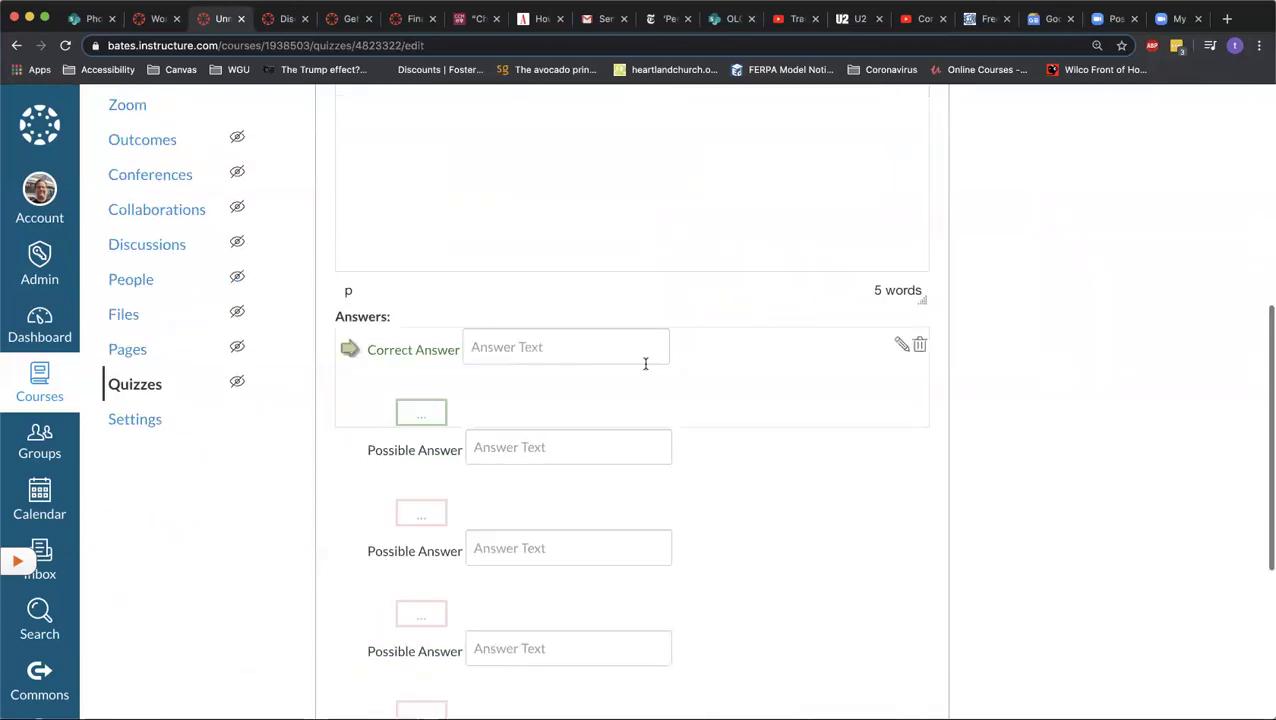
{"action": "left_click", "coordinate": [560, 344]}
{"action": "type", "text": "Red"}
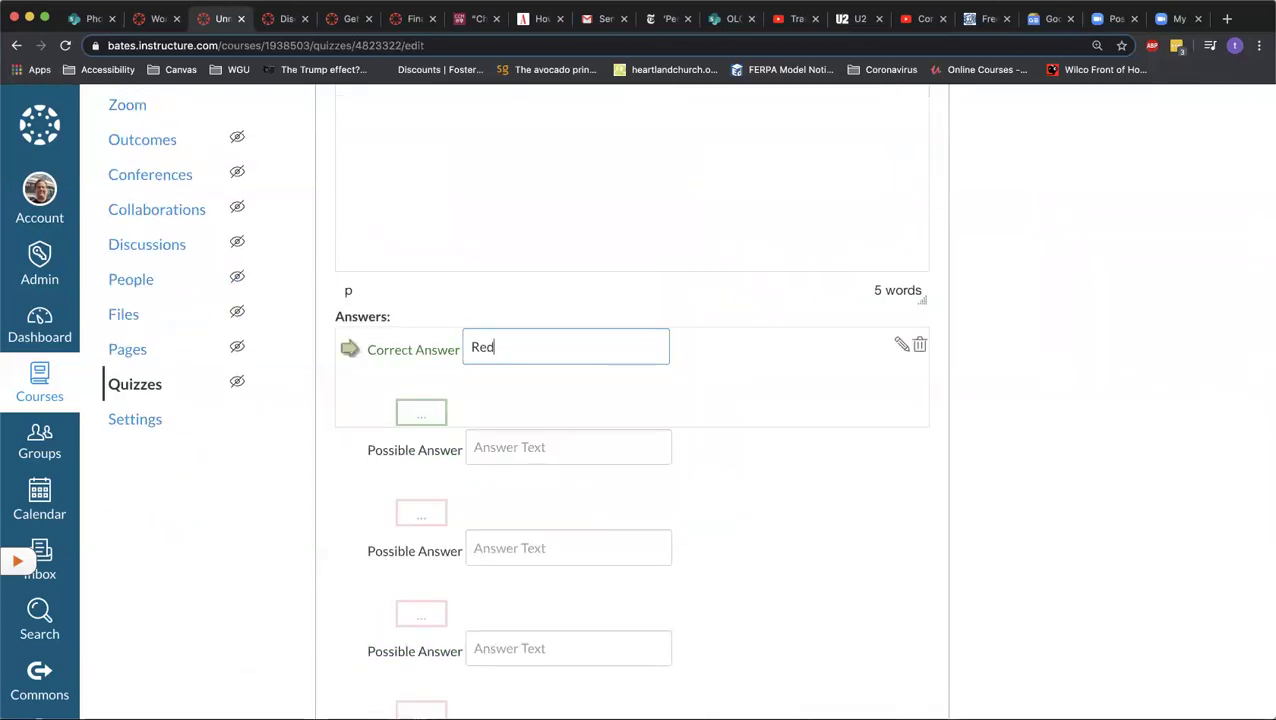
{"action": "left_click", "coordinate": [531, 445]}
{"action": "type", "text": "Blakc"}
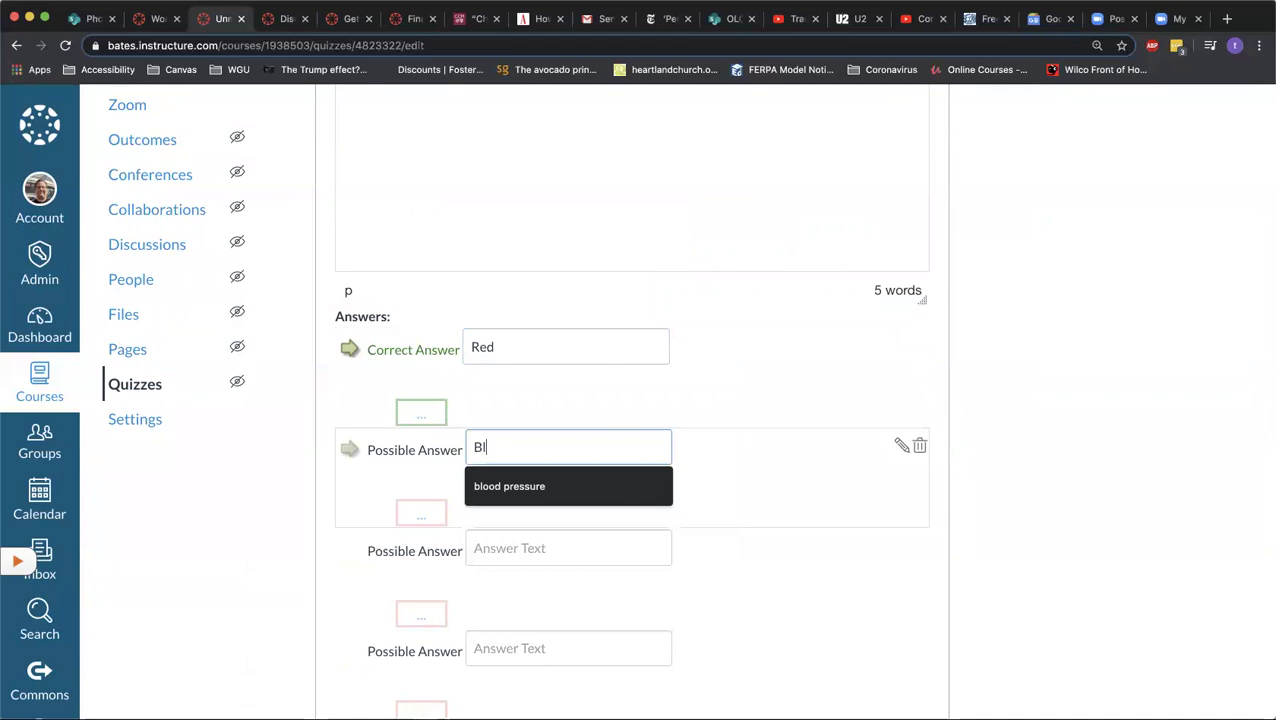
{"action": "key", "text": "BackSpace"}
{"action": "key", "text": "BackSpace"}
{"action": "type", "text": "ck"}
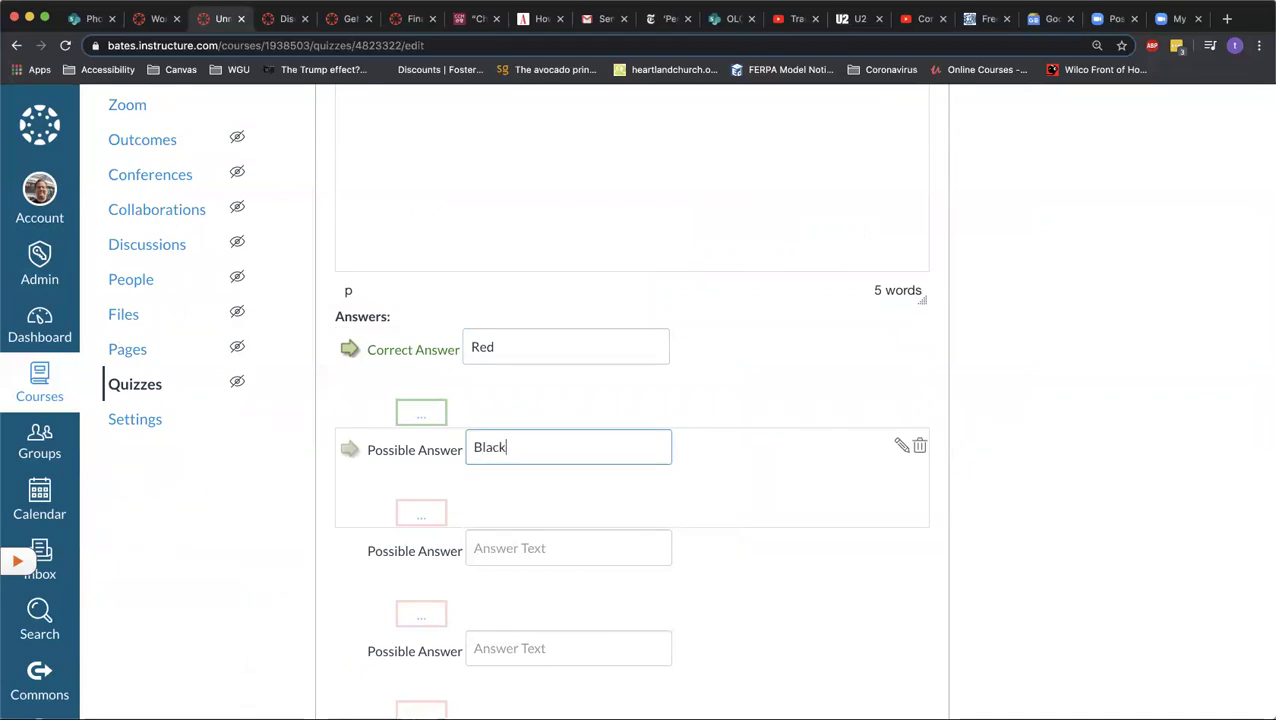
{"action": "left_click", "coordinate": [538, 545]}
{"action": "type", "text": "Blue"}
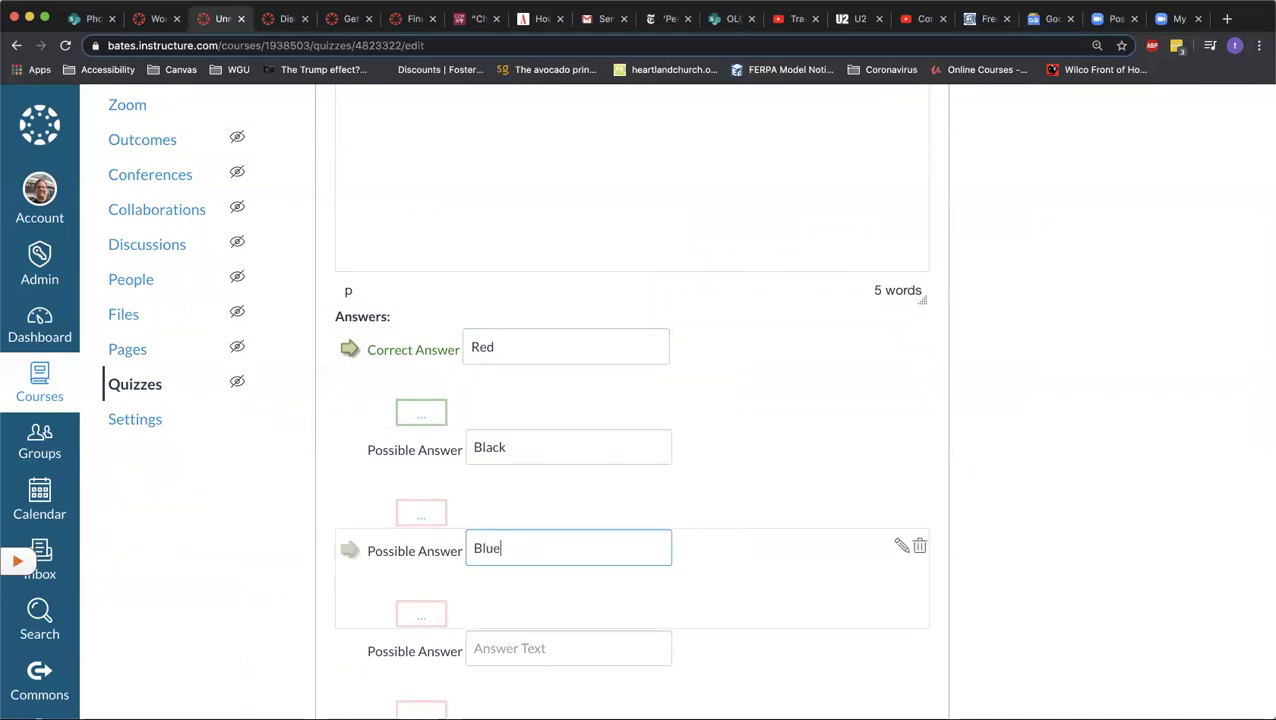
Step: Try switching the correct answer between Black and Red, and leave Black marked as correct
{"action": "scroll", "coordinate": [734, 501], "scroll_direction": "down", "scroll_amount": 4}
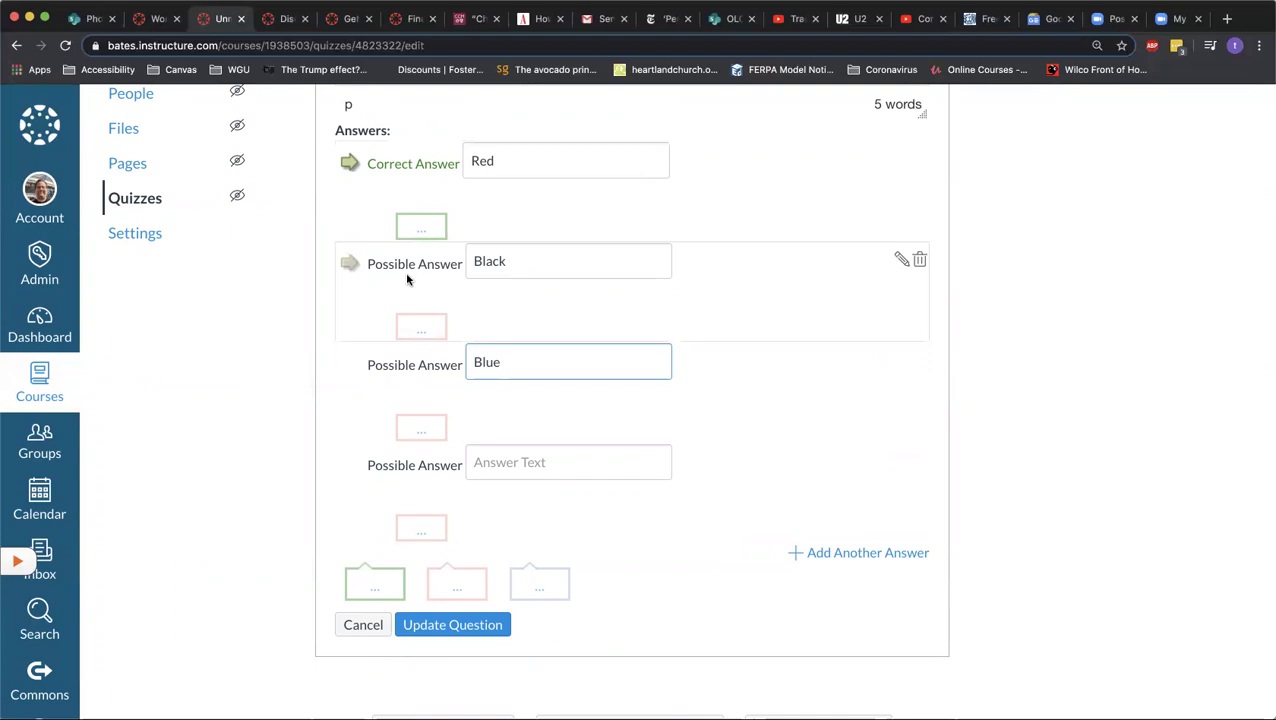
{"action": "left_click", "coordinate": [350, 265]}
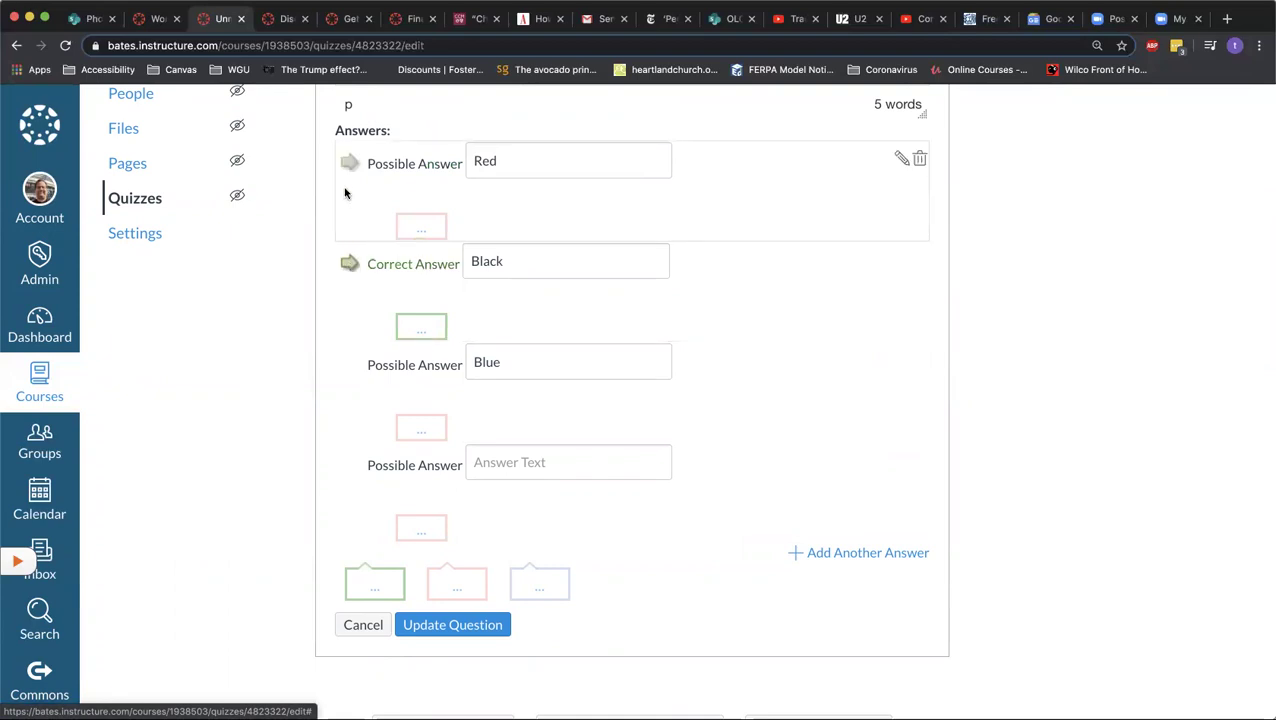
{"action": "left_click", "coordinate": [350, 162]}
{"action": "left_click", "coordinate": [350, 263]}
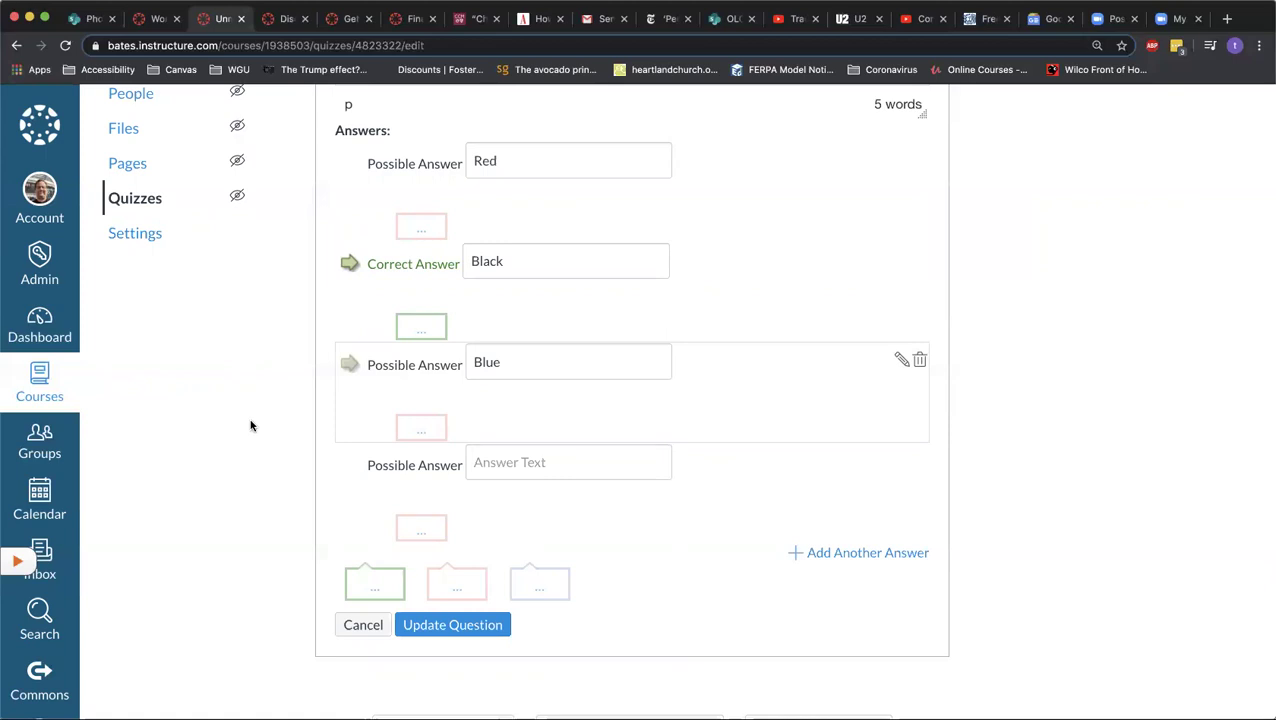
Step: Remove the blank fourth answer choice, then add another answer with the text "Grey"
{"action": "scroll", "coordinate": [251, 426], "scroll_direction": "down", "scroll_amount": 1}
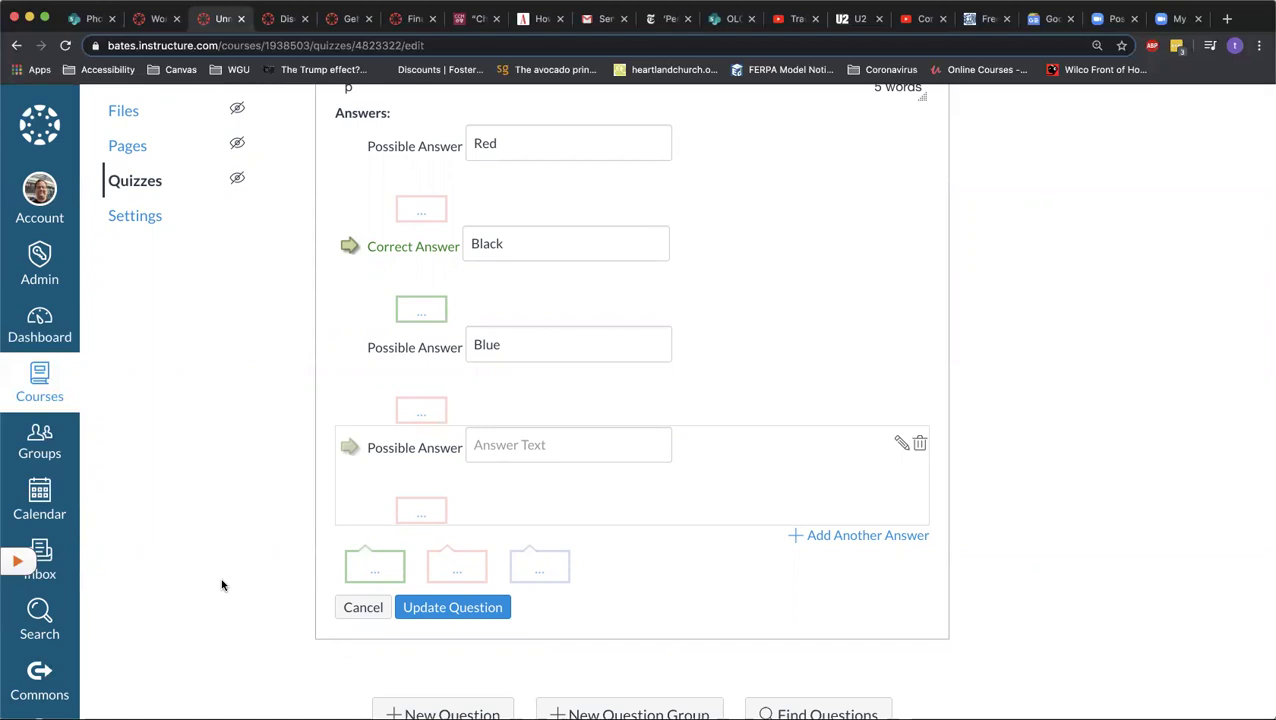
{"action": "left_click", "coordinate": [920, 445]}
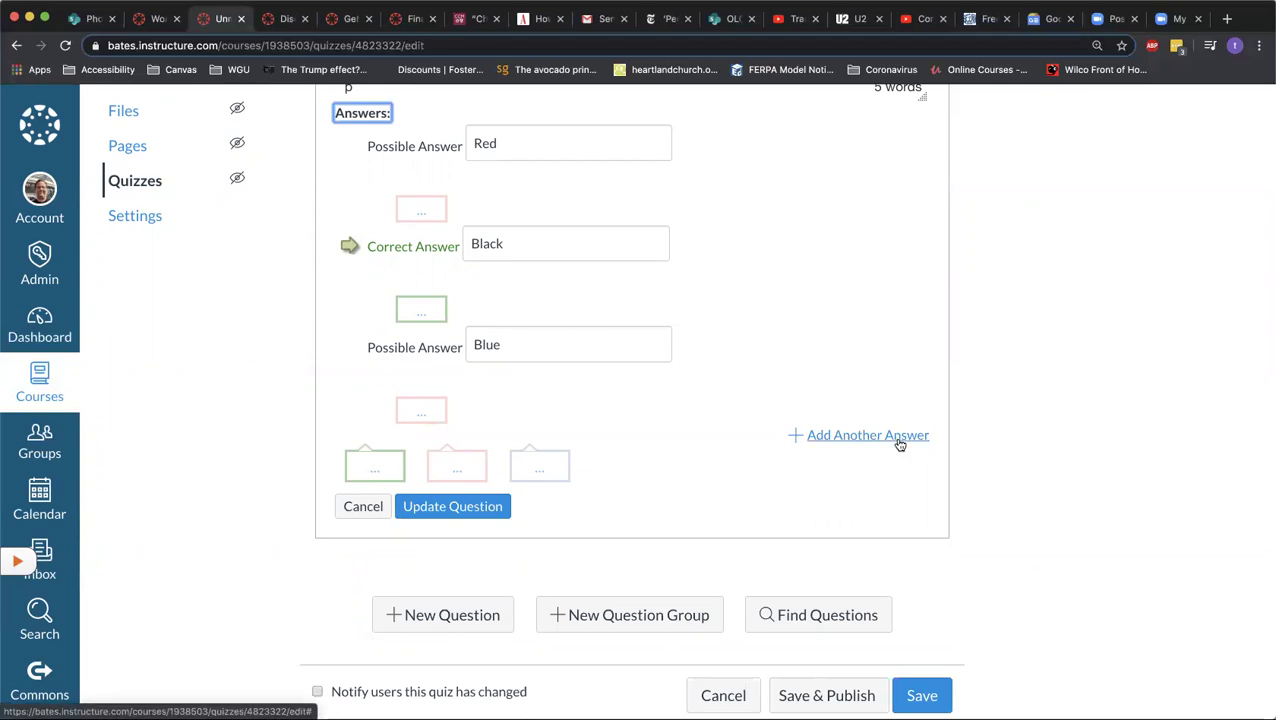
{"action": "left_click", "coordinate": [899, 438]}
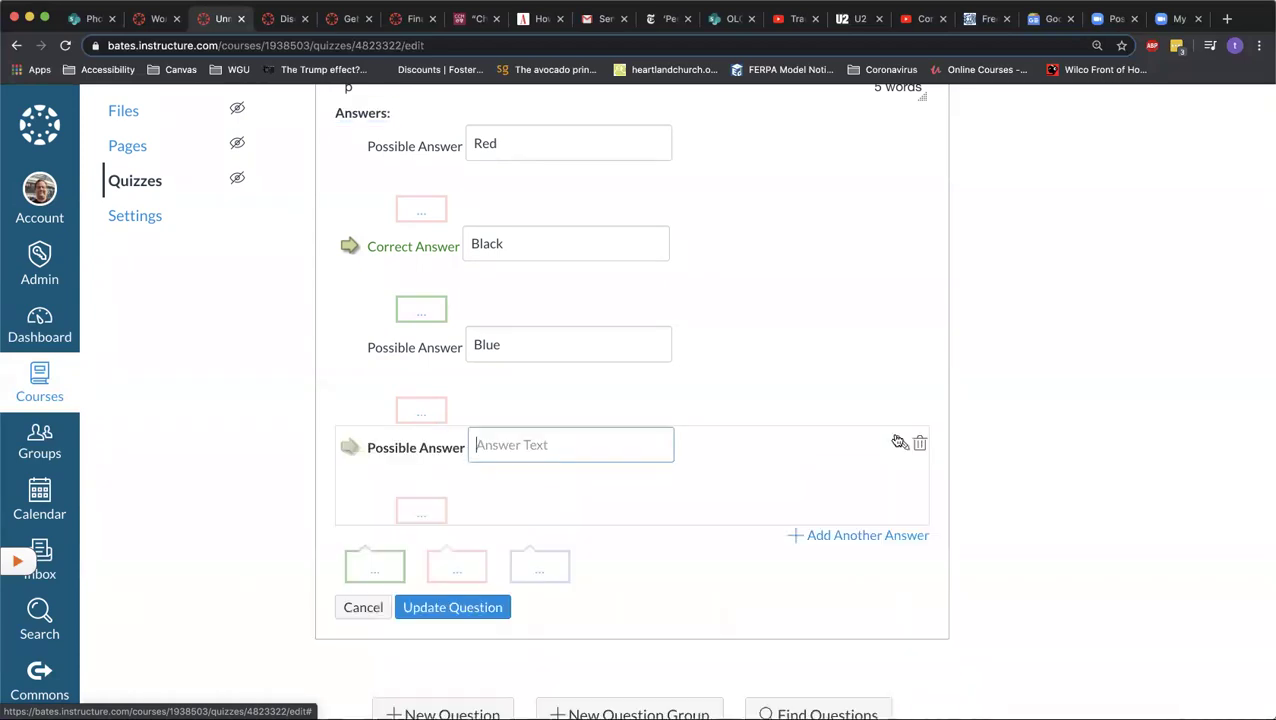
{"action": "type", "text": "Grey"}
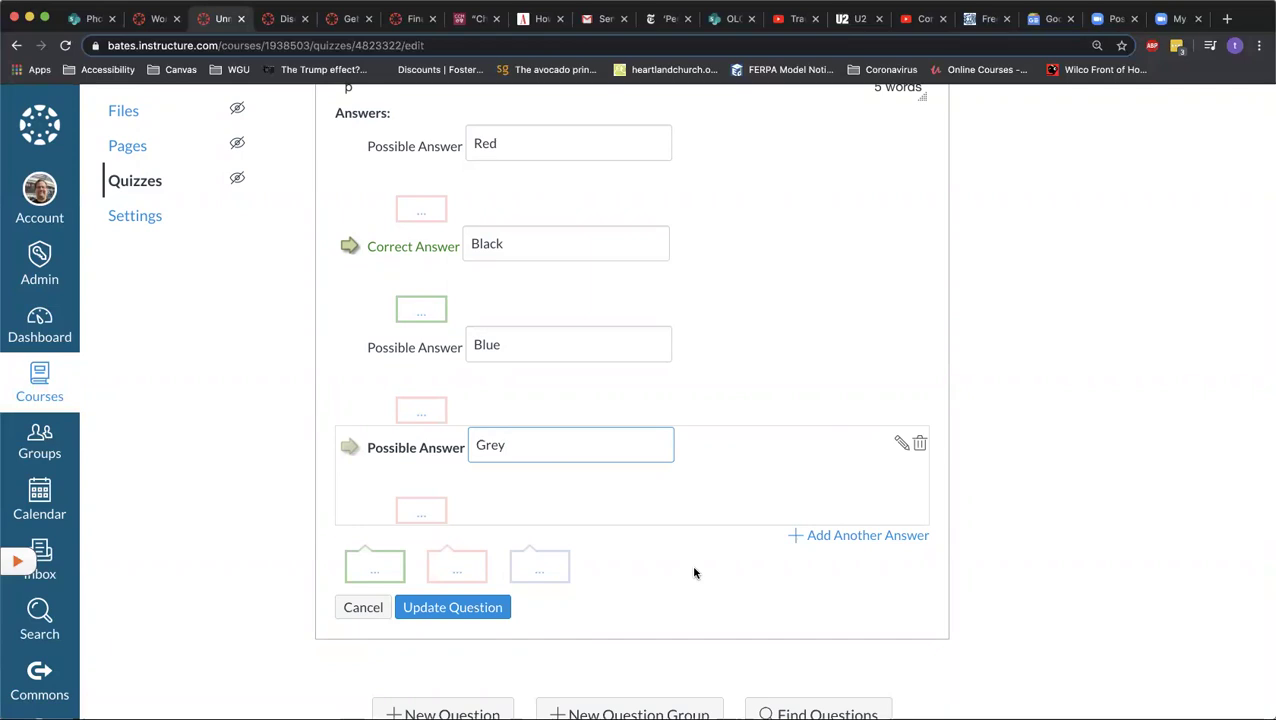
Step: Update the favorite color question and save the quiz without publishing it
{"action": "scroll", "coordinate": [740, 459], "scroll_direction": "down", "scroll_amount": 2}
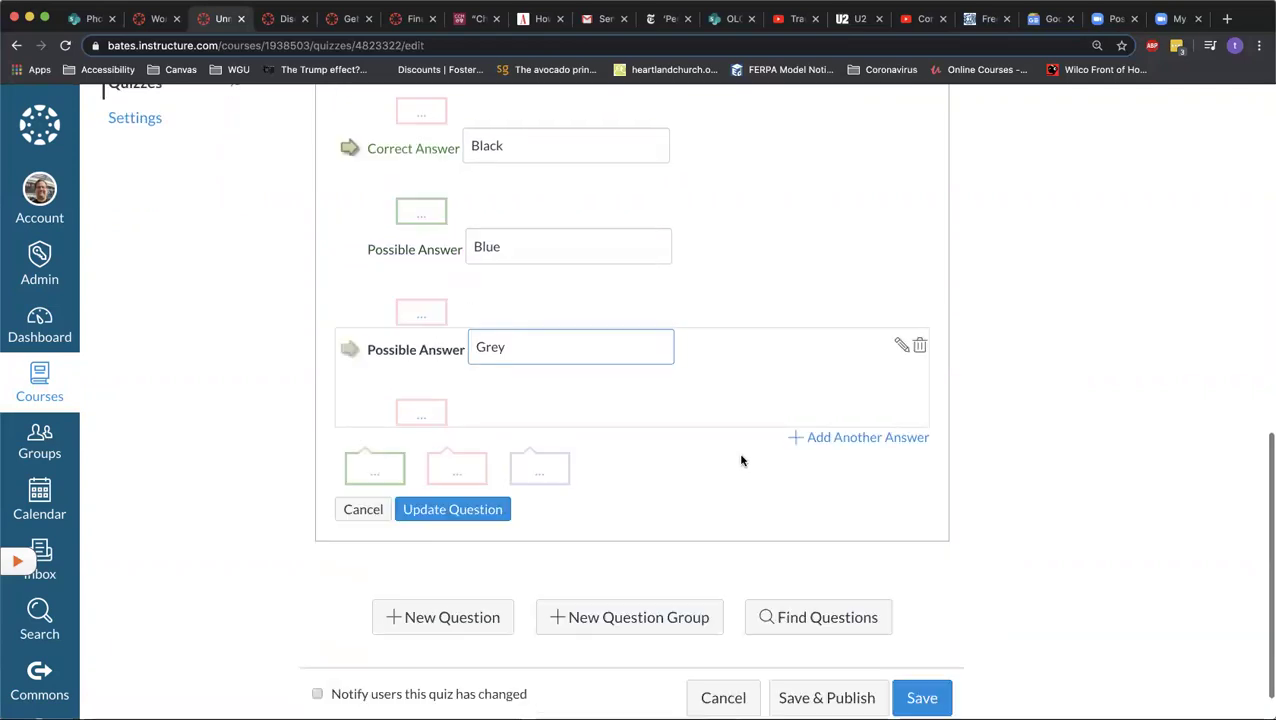
{"action": "left_click", "coordinate": [467, 506]}
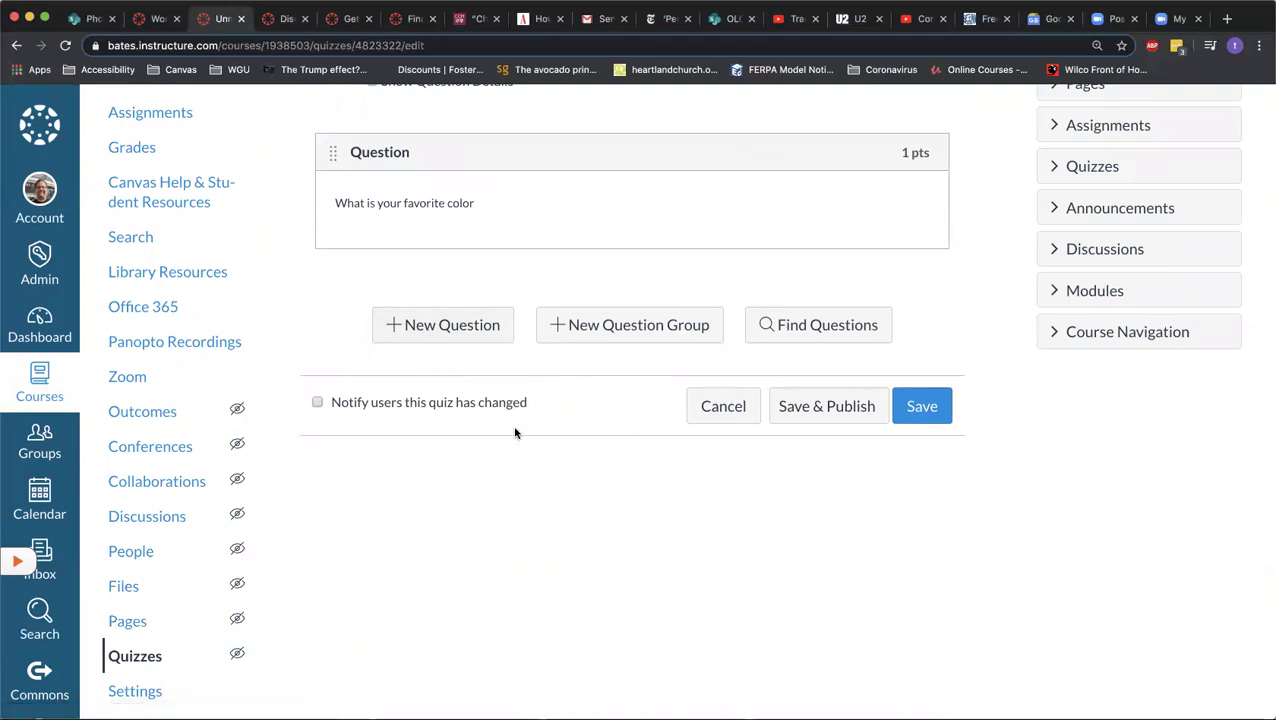
{"action": "left_click", "coordinate": [925, 412]}
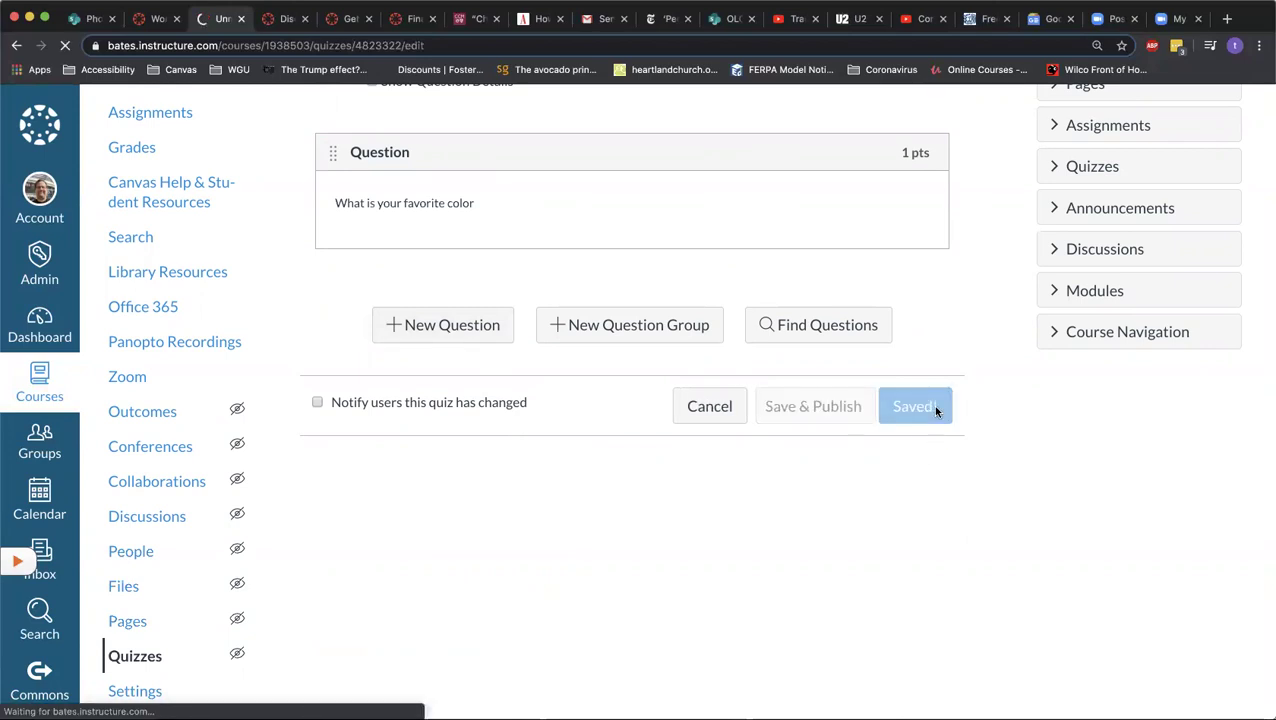
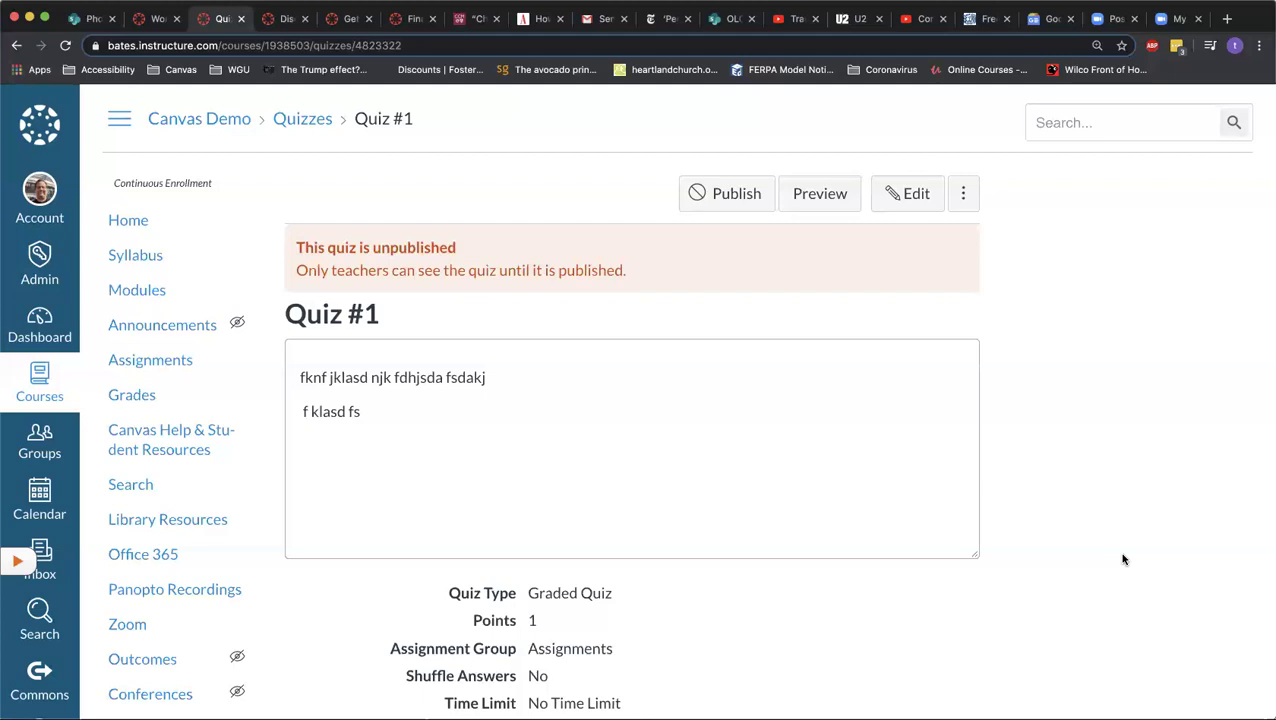
Step: In the course modules, add the existing Workplace Safety page to the Week Two module
{"action": "left_click", "coordinate": [158, 289]}
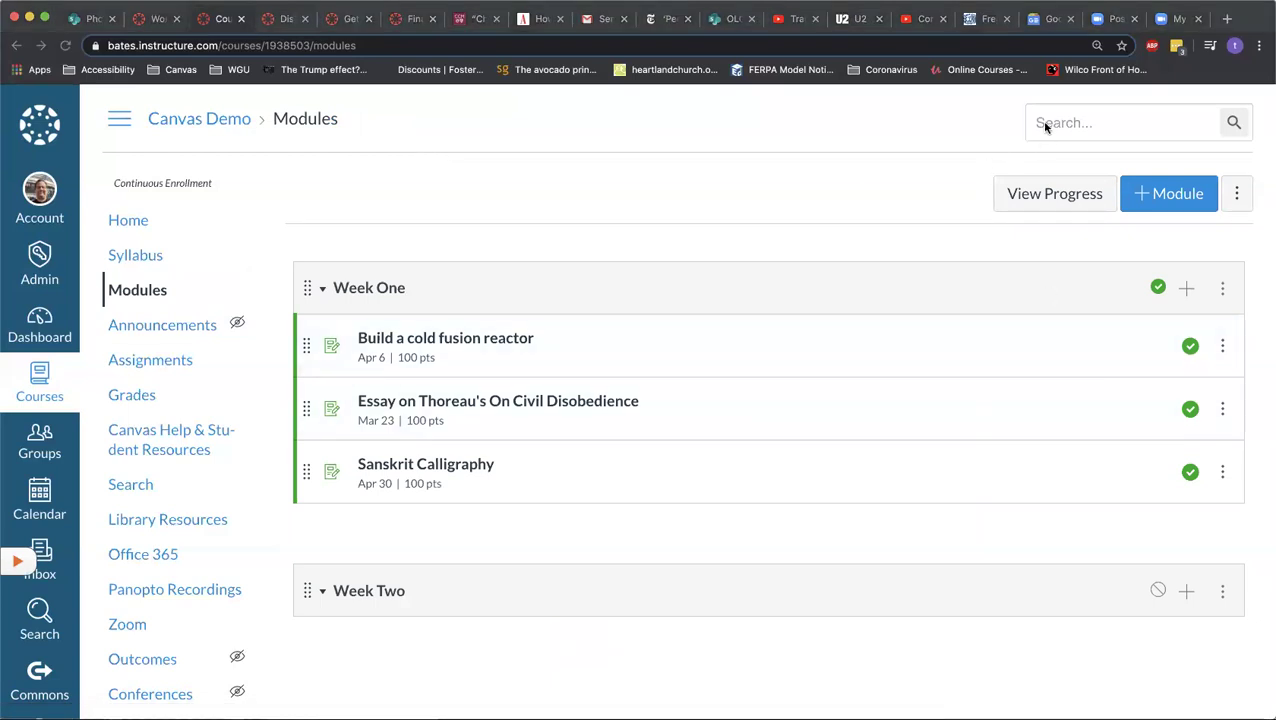
{"action": "scroll", "coordinate": [676, 400], "scroll_direction": "down", "scroll_amount": 3}
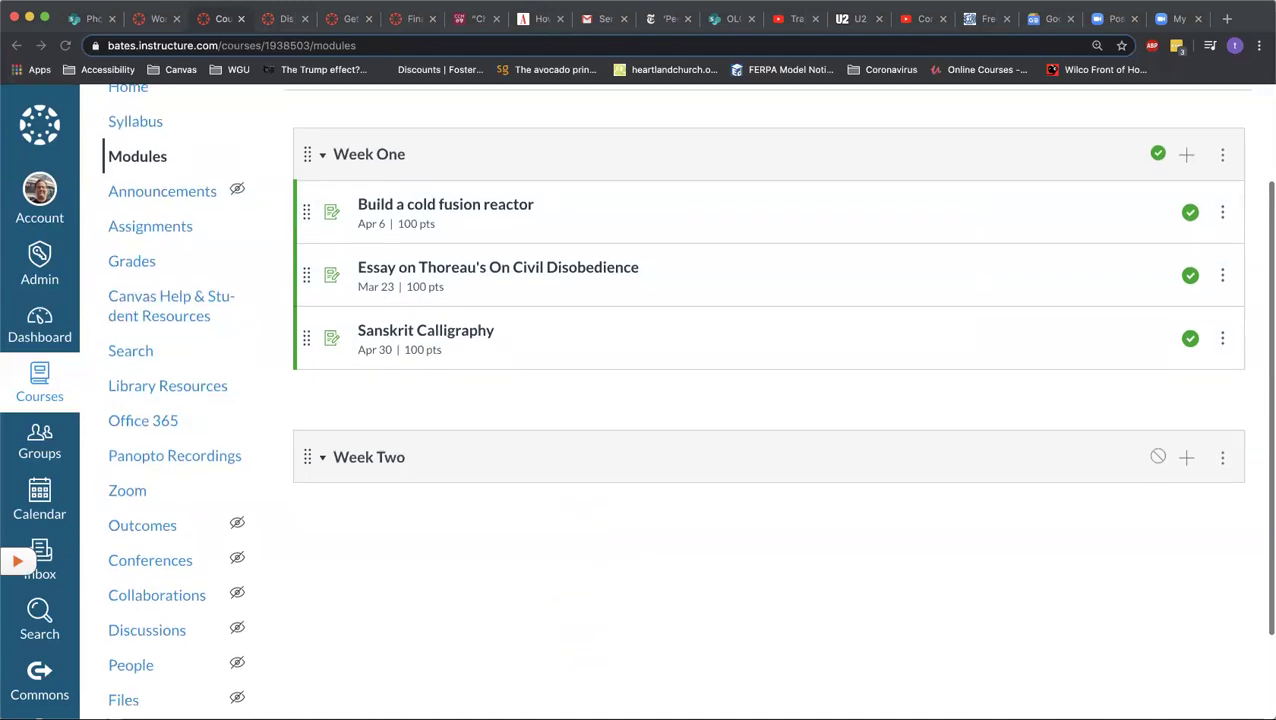
{"action": "scroll", "coordinate": [676, 400], "scroll_direction": "up", "scroll_amount": 1}
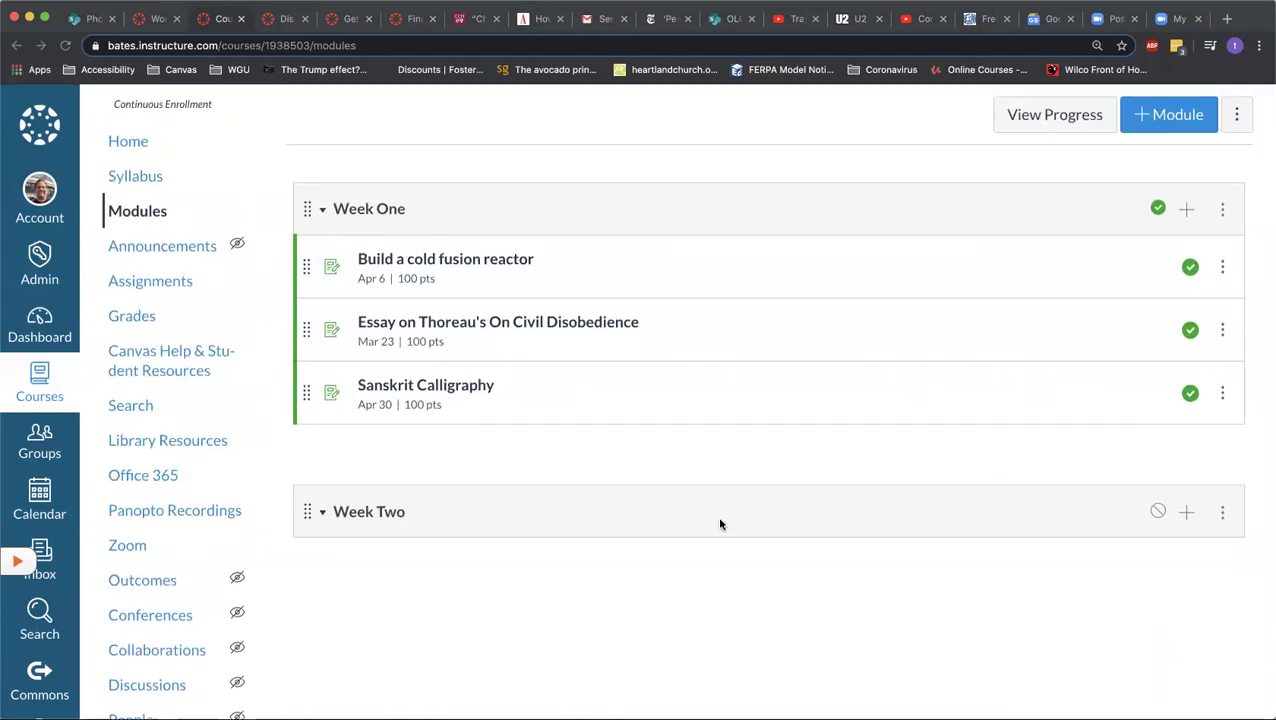
{"action": "left_click", "coordinate": [1186, 512]}
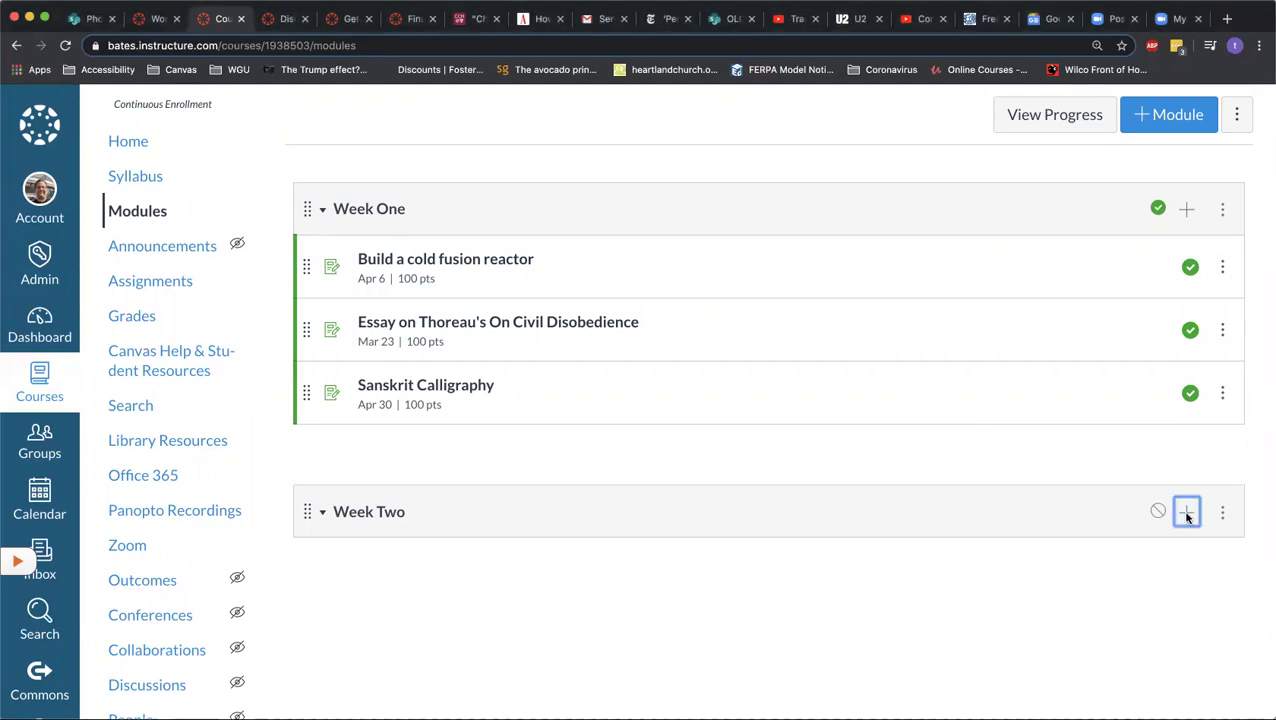
{"action": "left_click", "coordinate": [398, 249]}
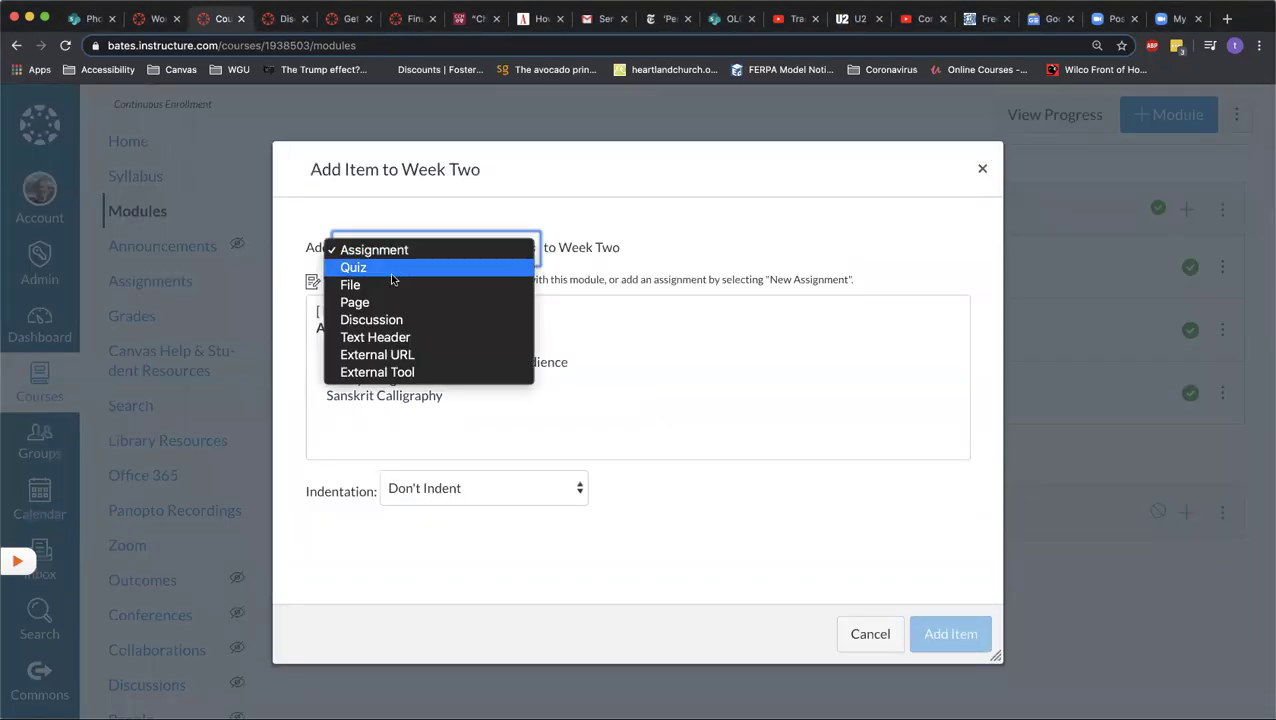
{"action": "left_click", "coordinate": [390, 301]}
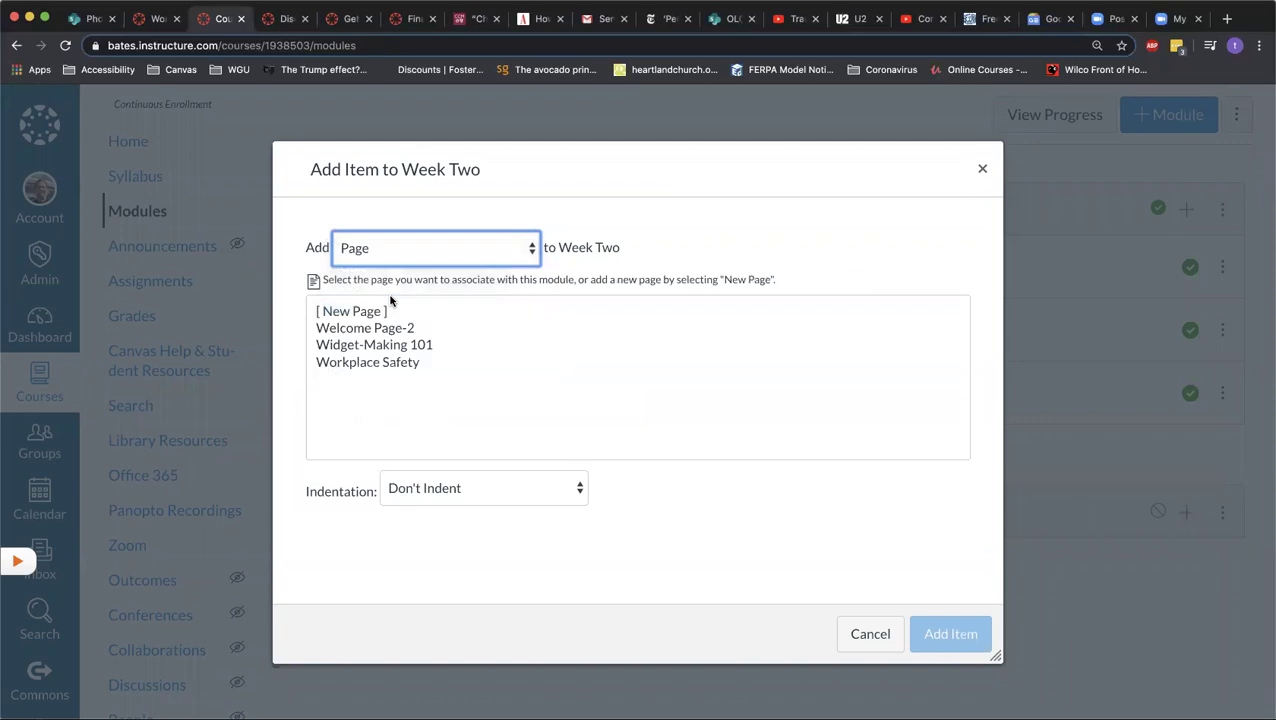
{"action": "left_click", "coordinate": [393, 362]}
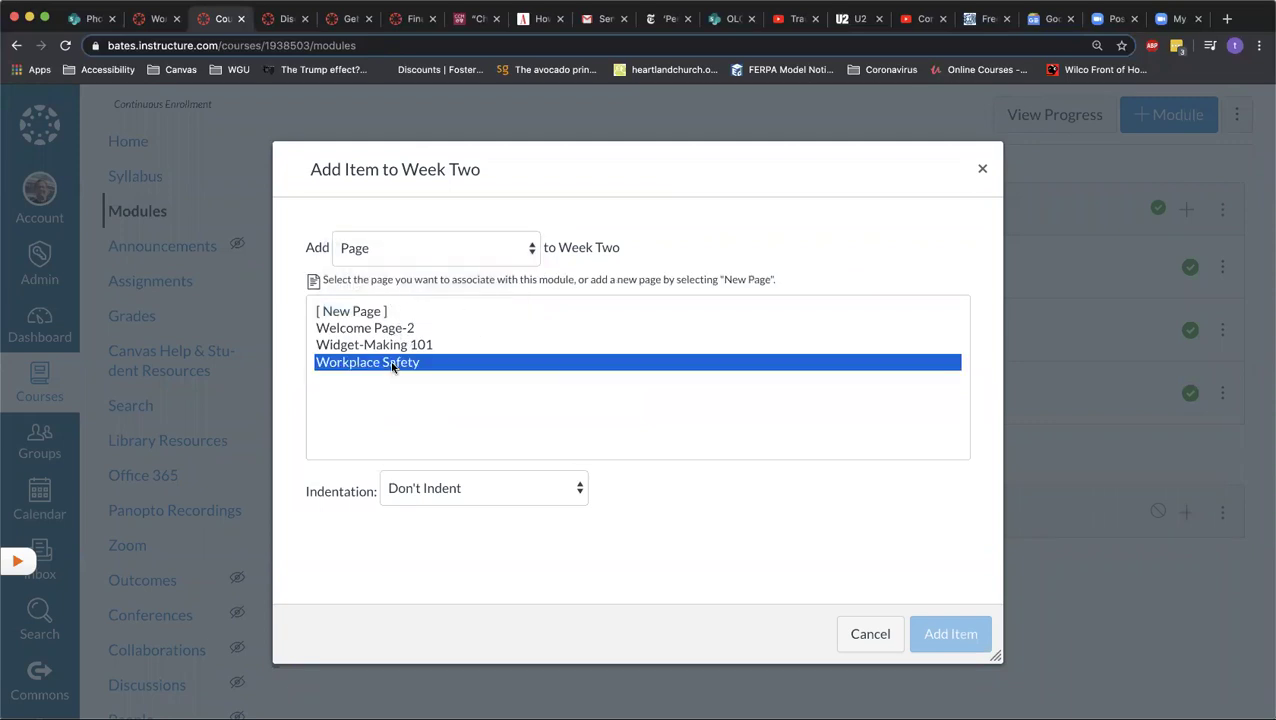
{"action": "left_click", "coordinate": [955, 633]}
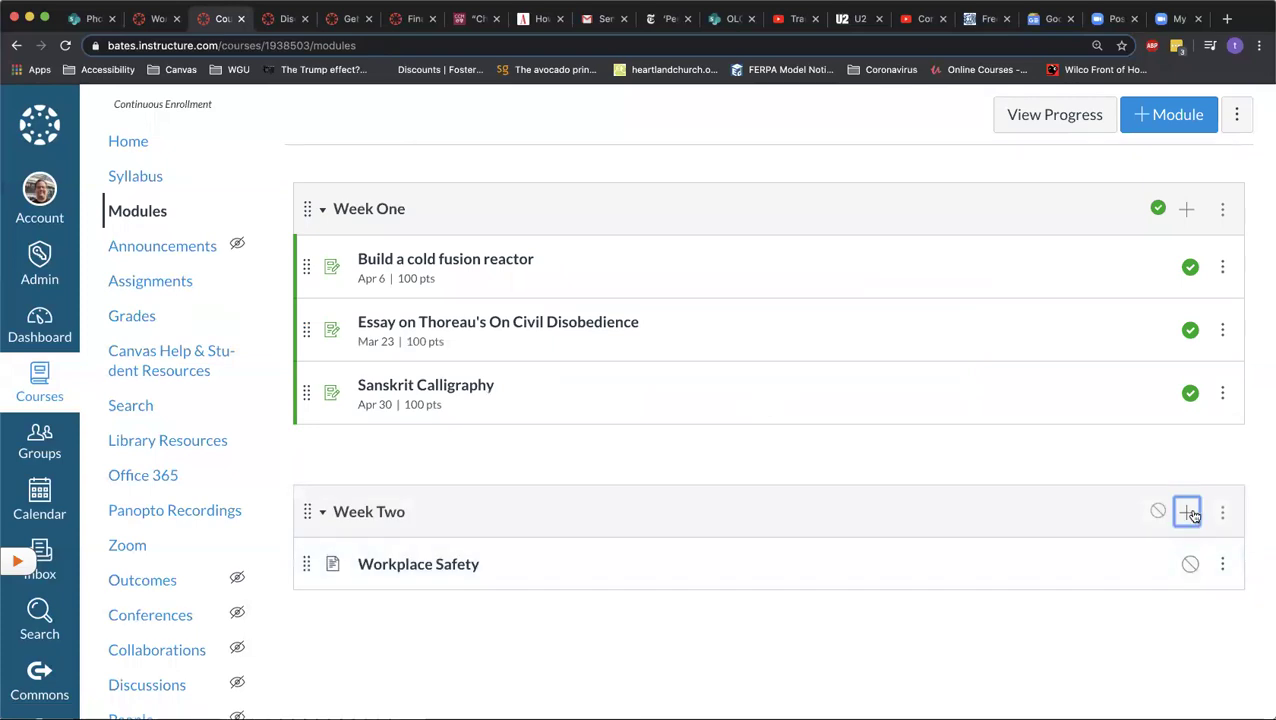
Step: Add the existing Safety Assignment to the Week Two module
{"action": "left_click", "coordinate": [1188, 512]}
{"action": "left_click", "coordinate": [484, 245]}
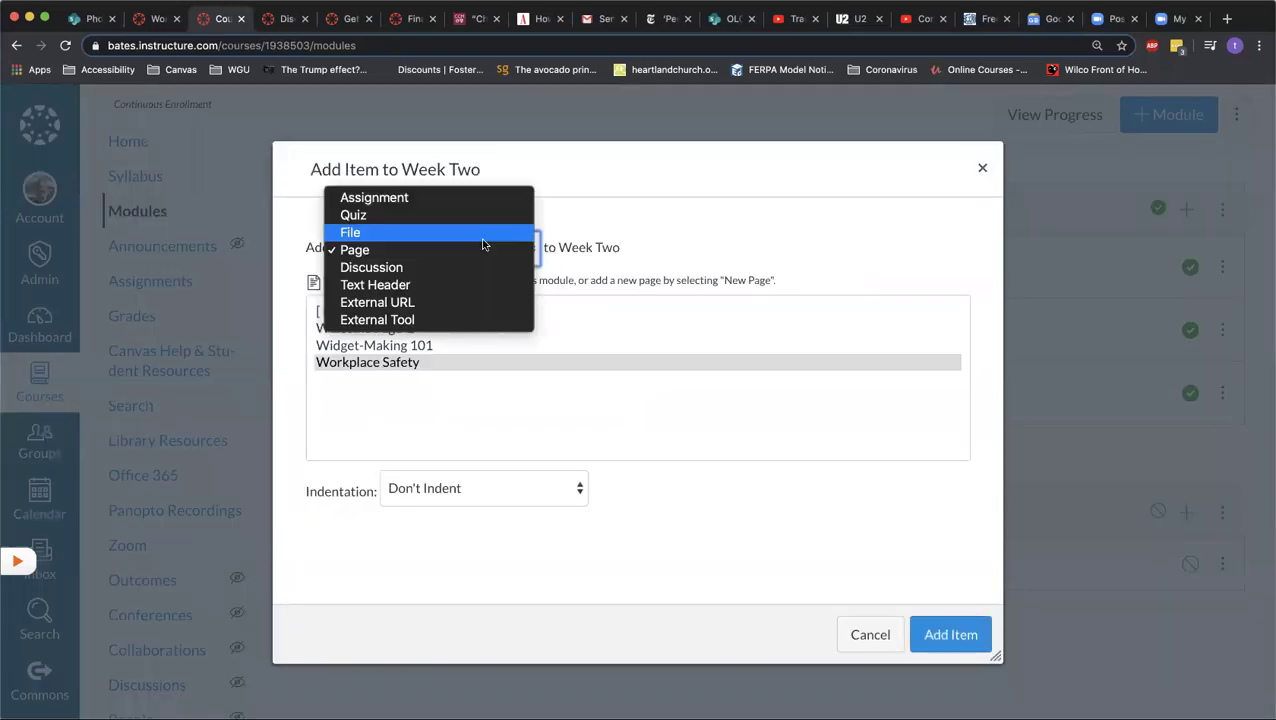
{"action": "left_click", "coordinate": [454, 197]}
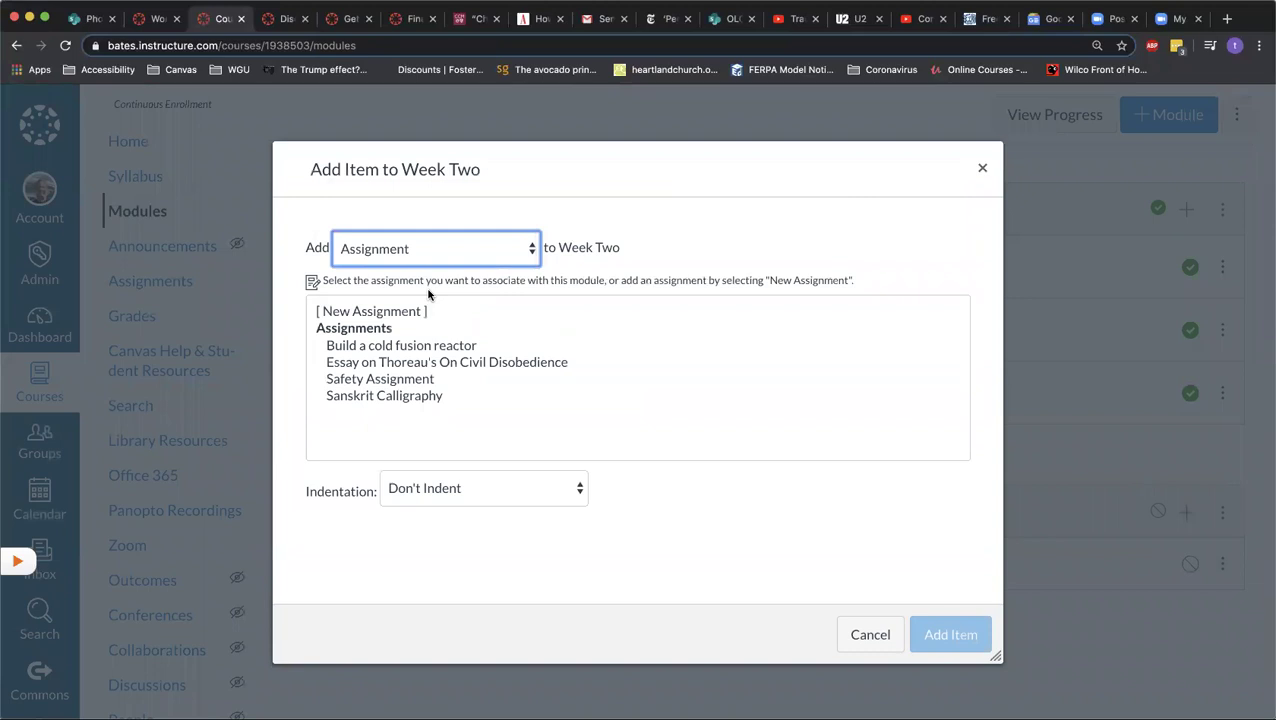
{"action": "left_click", "coordinate": [416, 379]}
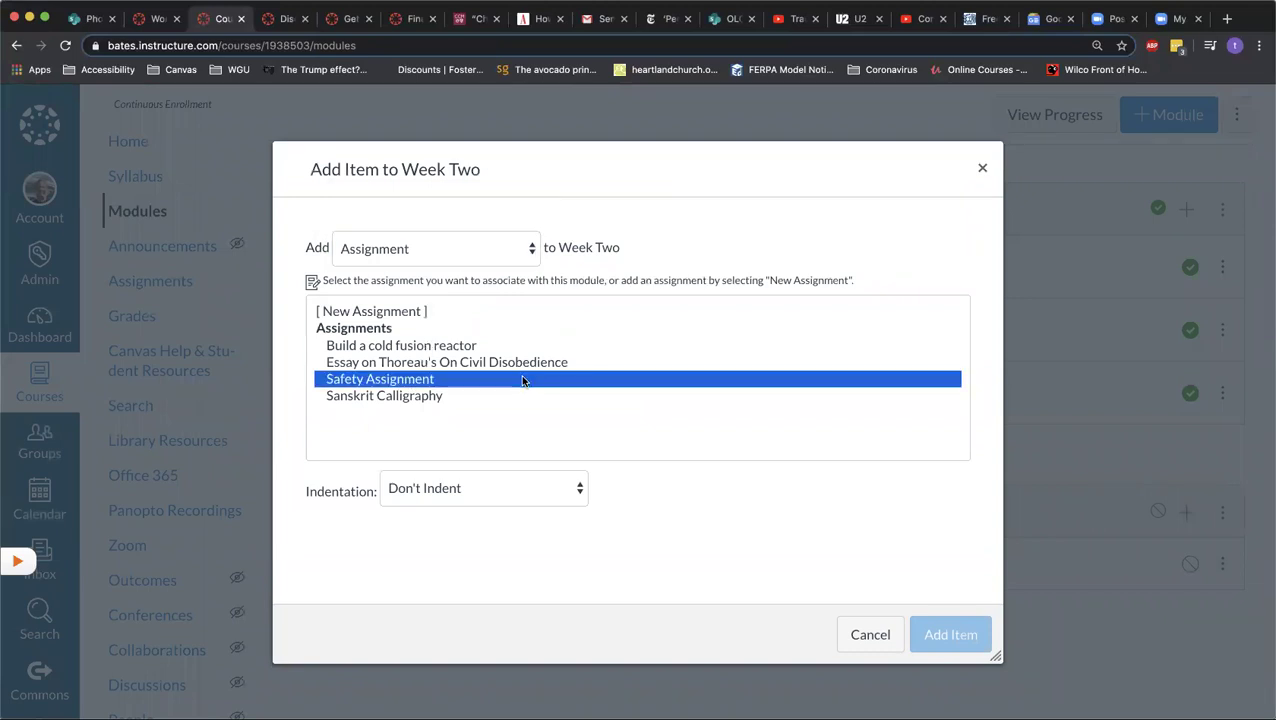
{"action": "left_click", "coordinate": [953, 639]}
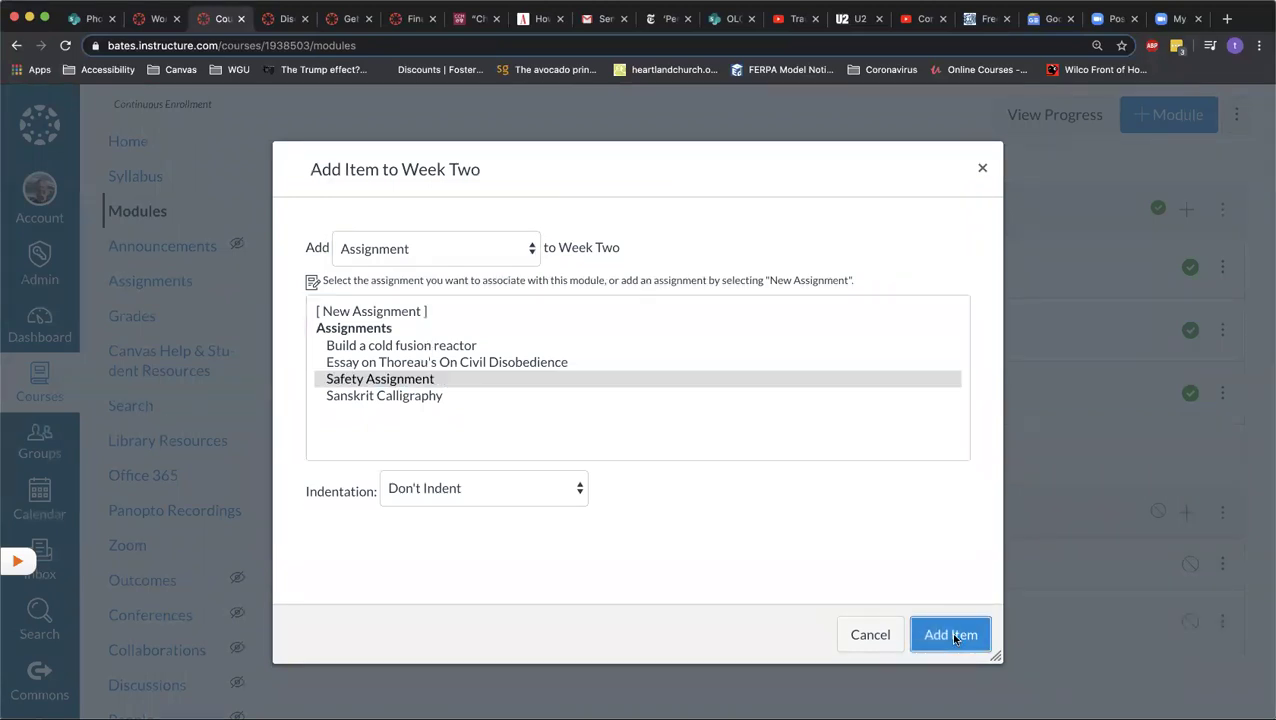
Step: Add the existing Practice Discussion topic to the Week Two module
{"action": "left_click", "coordinate": [1184, 511]}
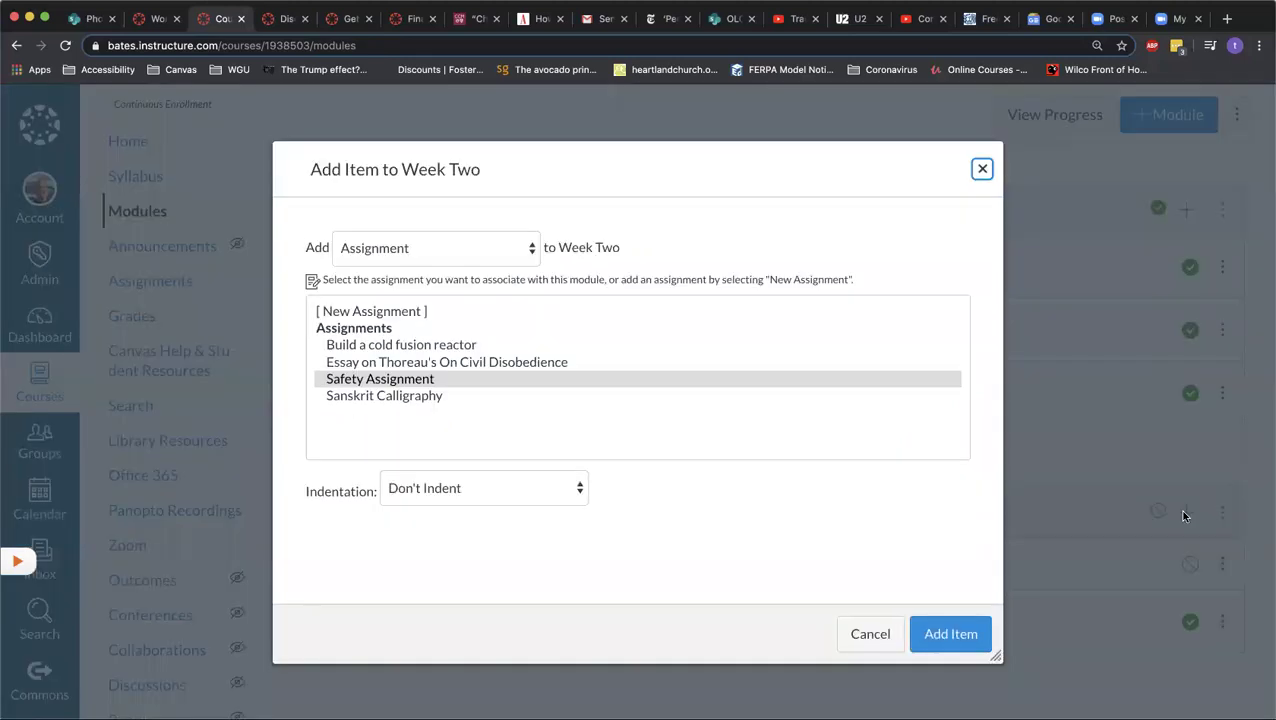
{"action": "left_click", "coordinate": [485, 245]}
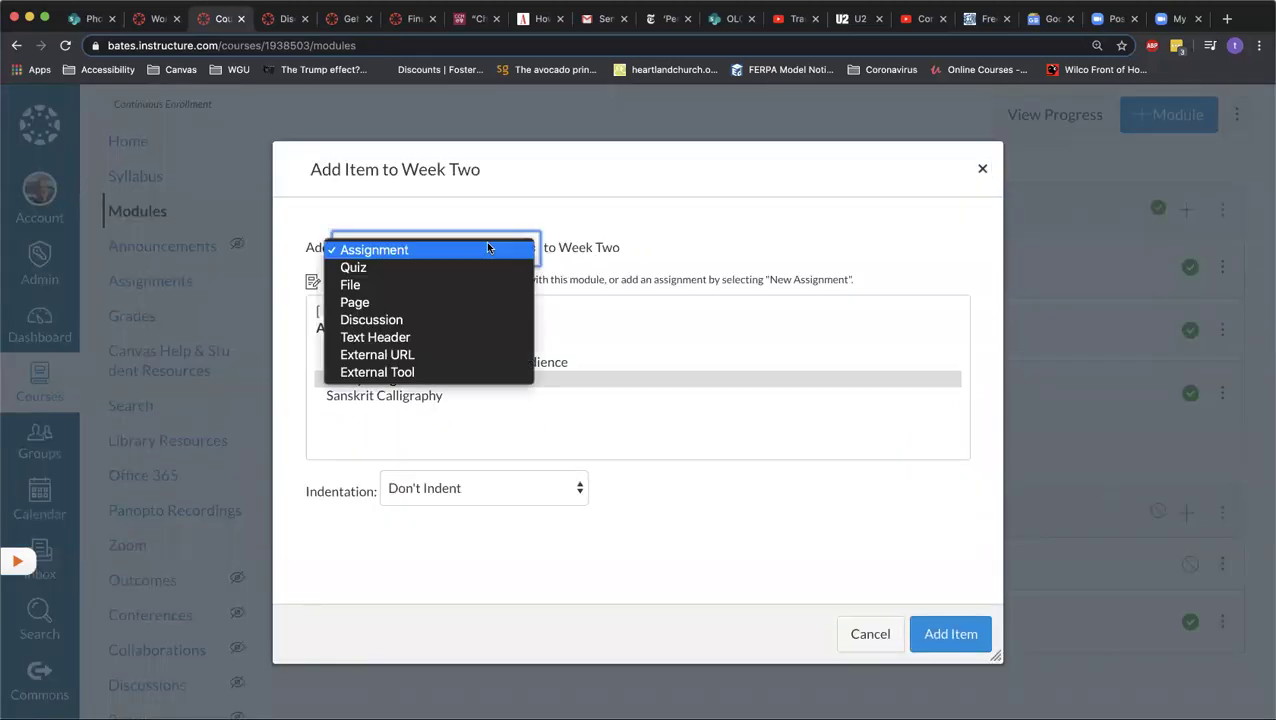
{"action": "left_click", "coordinate": [432, 320]}
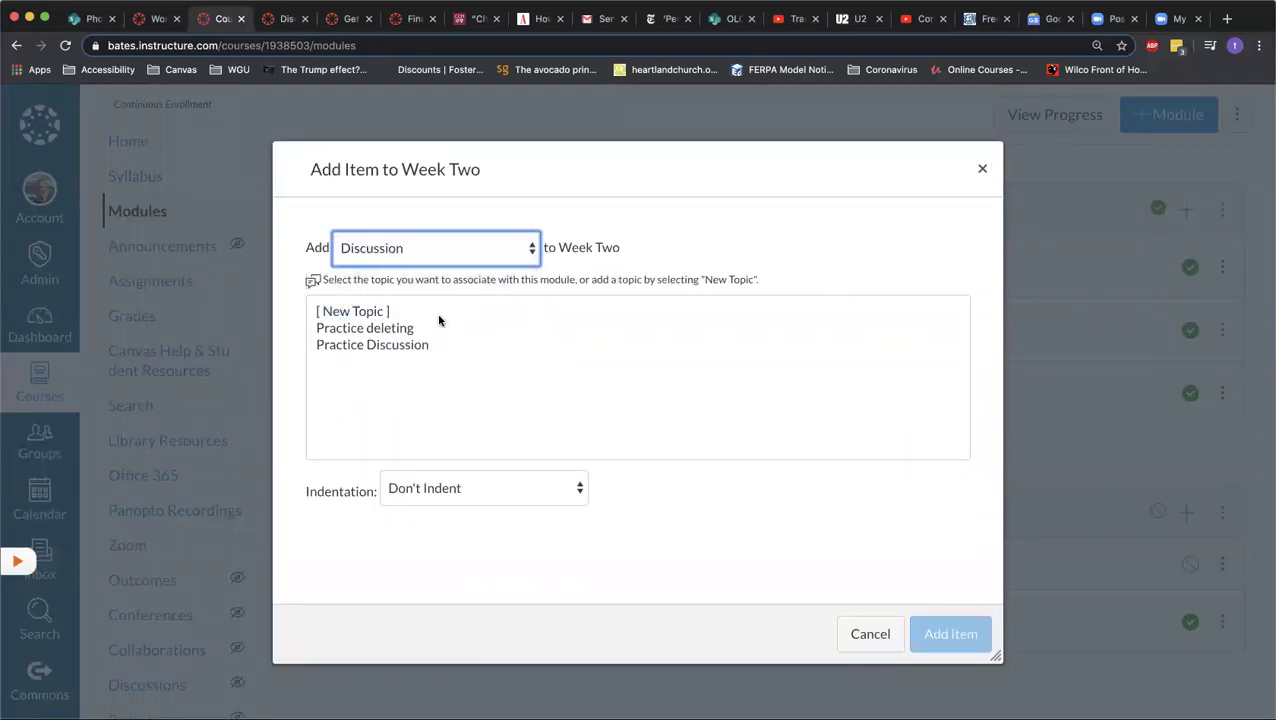
{"action": "left_click", "coordinate": [374, 344]}
{"action": "left_click", "coordinate": [948, 640]}
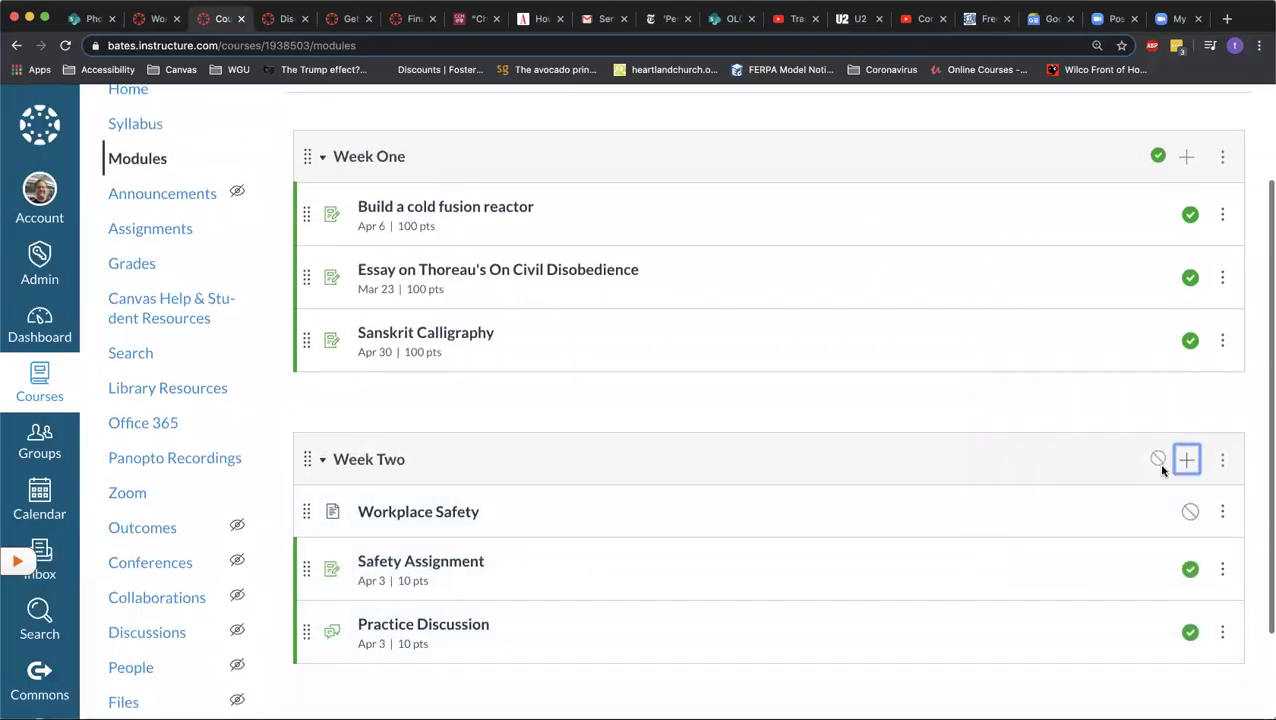
Step: Add the existing Quiz #1 to the Week Two module
{"action": "left_click", "coordinate": [1187, 460]}
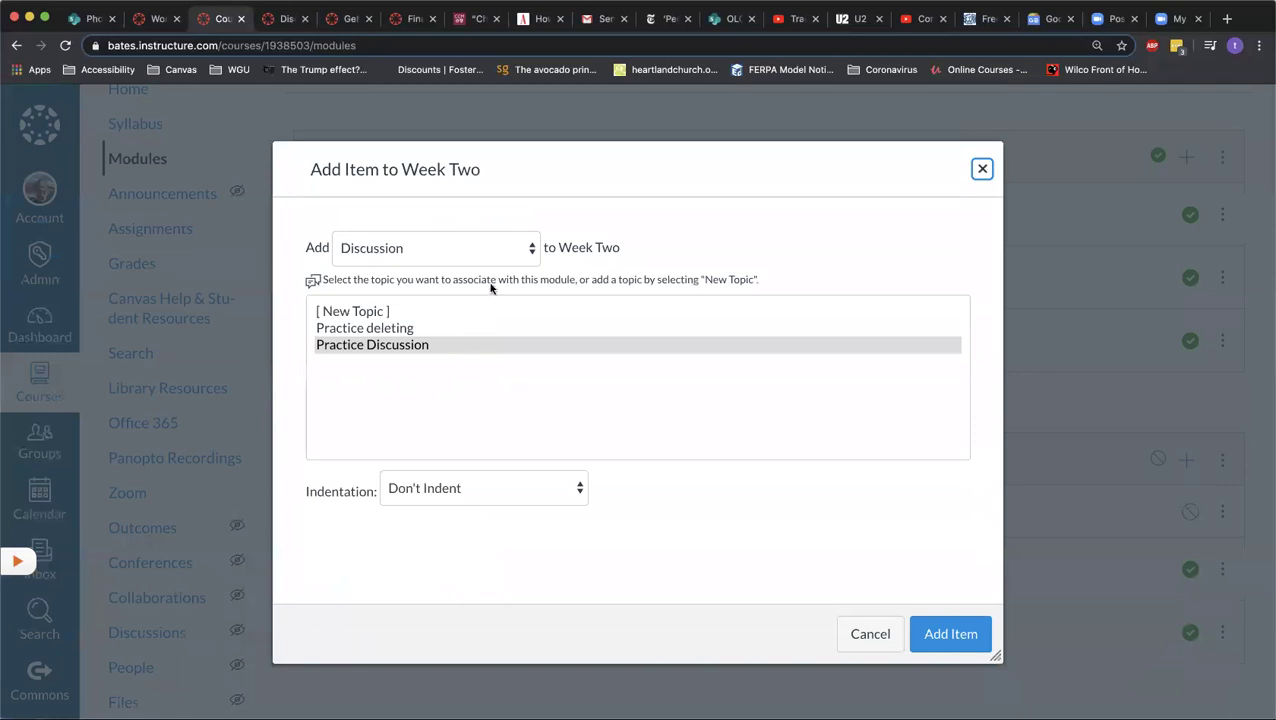
{"action": "left_click", "coordinate": [486, 254]}
{"action": "left_click", "coordinate": [457, 198]}
{"action": "left_click", "coordinate": [330, 337]}
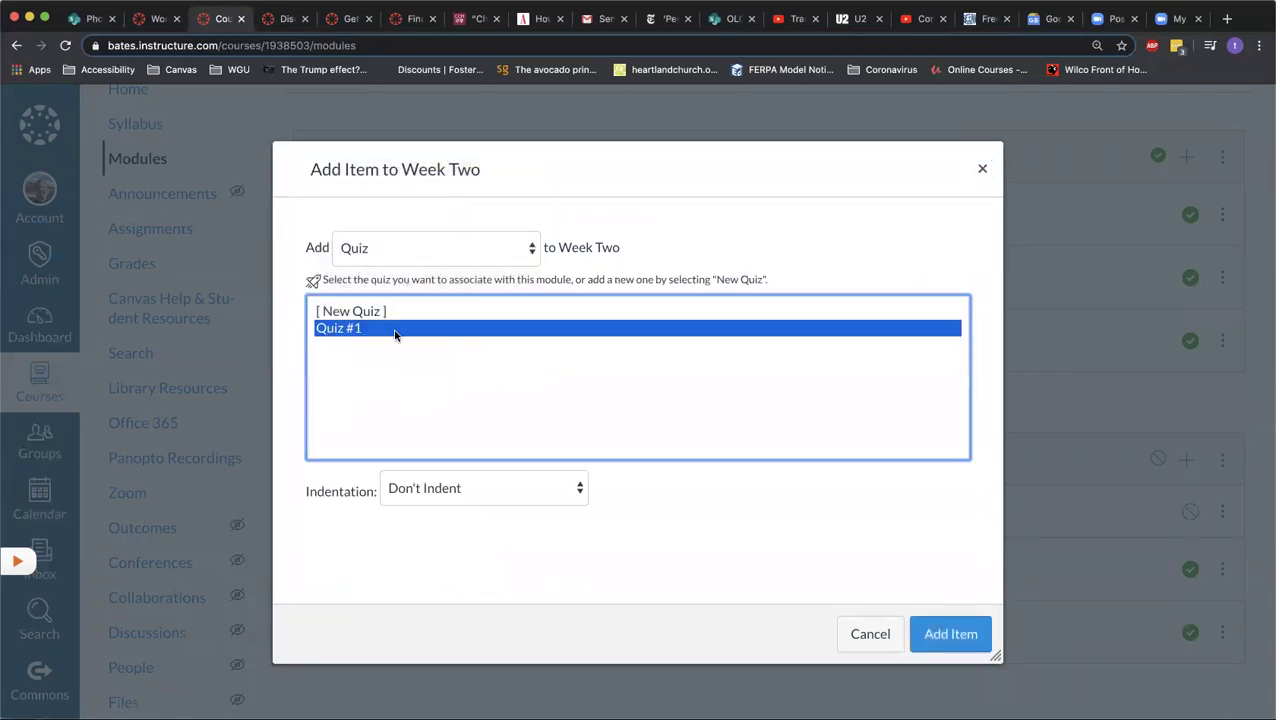
{"action": "left_click", "coordinate": [949, 623]}
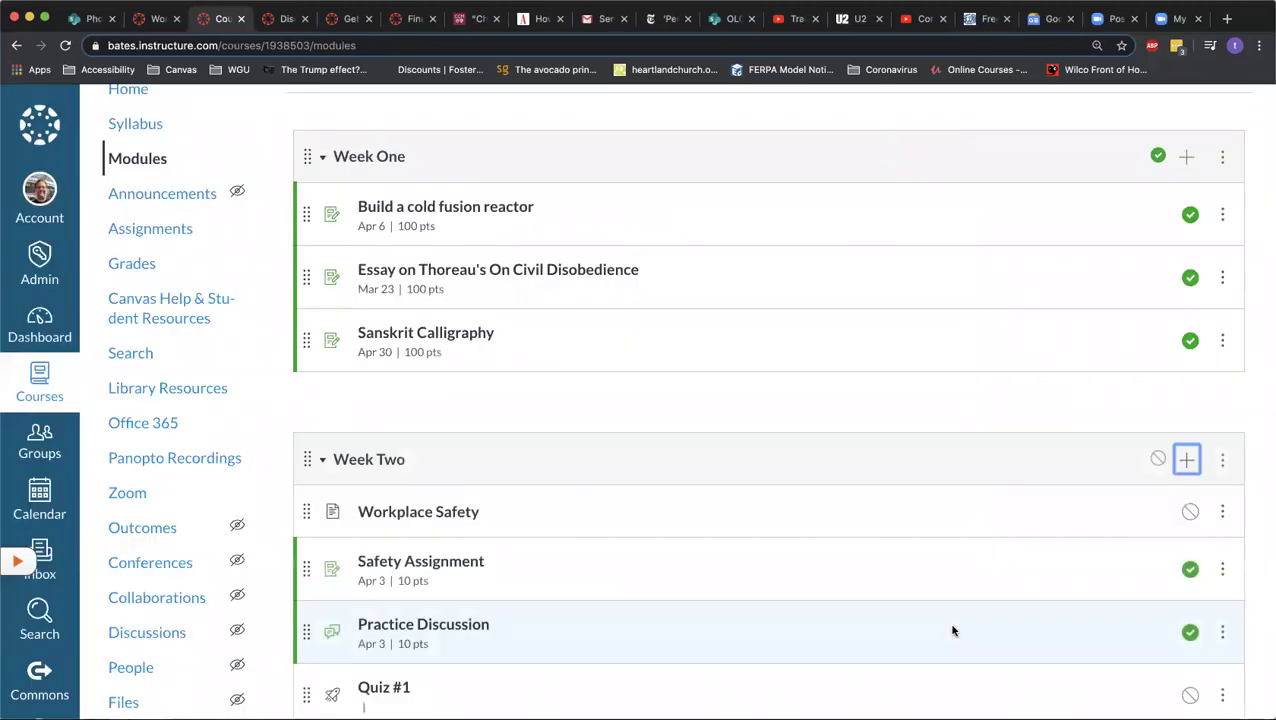
Step: Publish the Week Two module together with all of its items
{"action": "scroll", "coordinate": [952, 630], "scroll_direction": "down", "scroll_amount": 3}
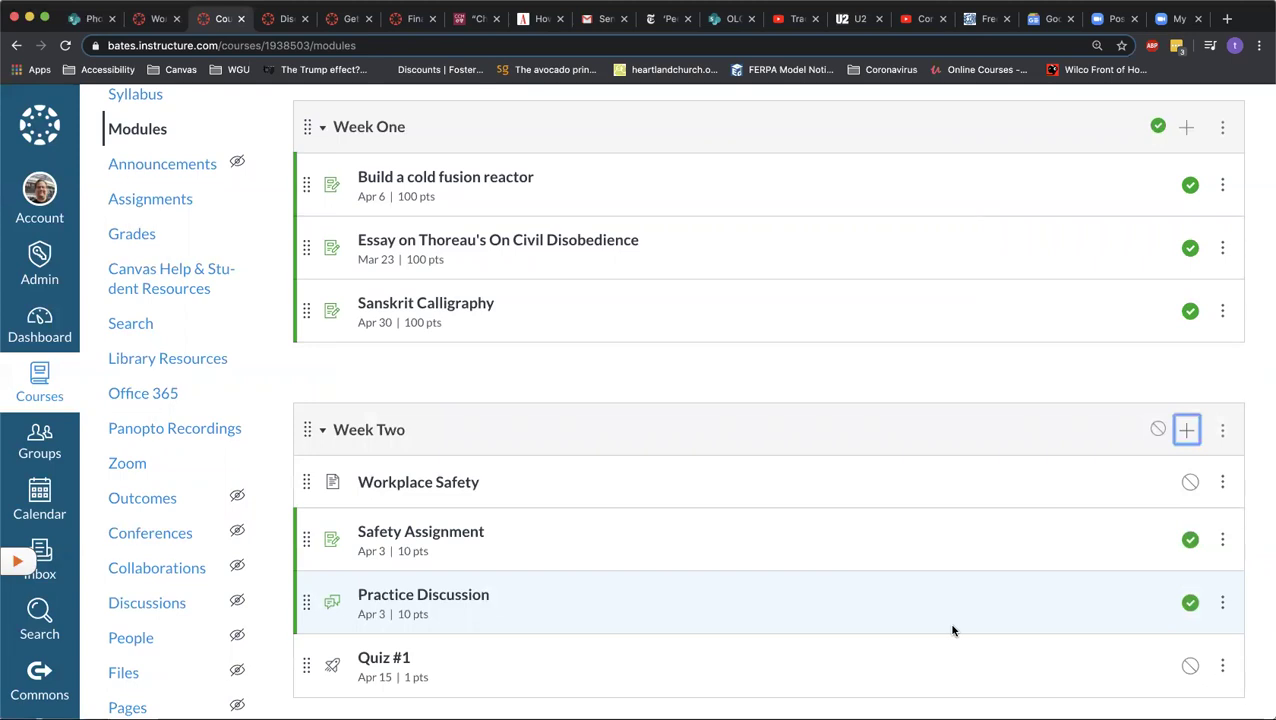
{"action": "scroll", "coordinate": [952, 630], "scroll_direction": "up", "scroll_amount": 1}
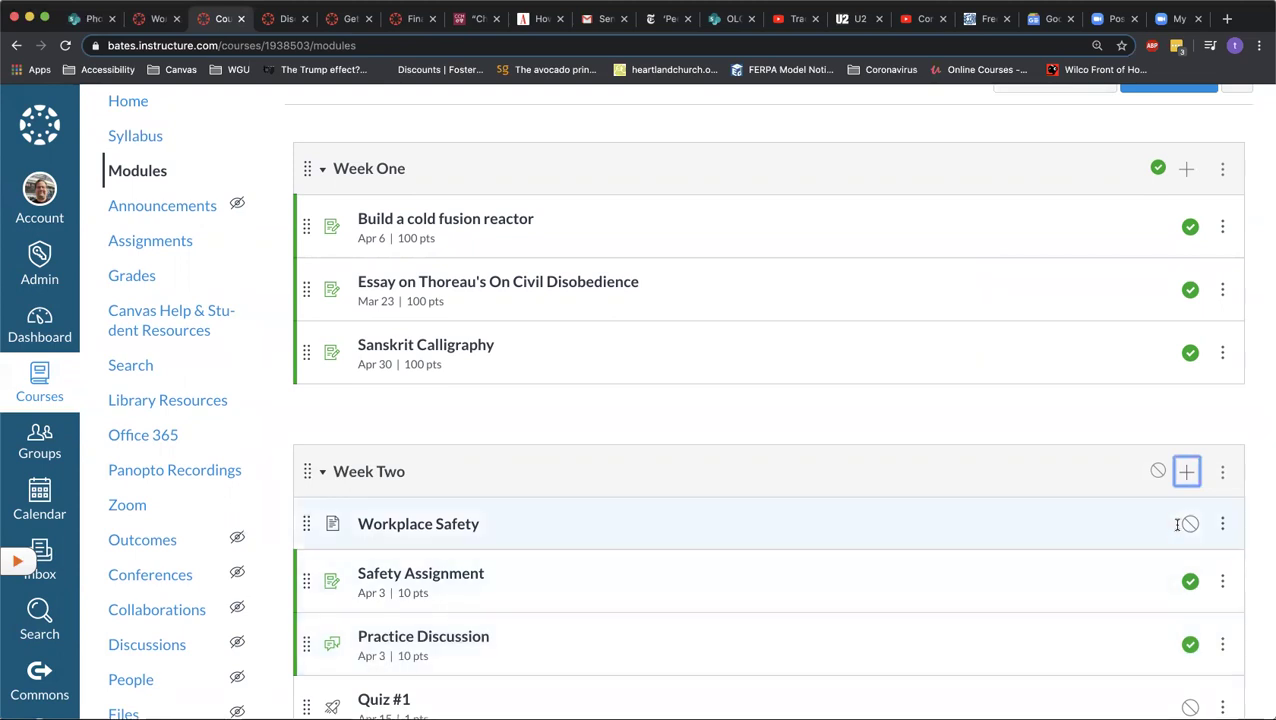
{"action": "left_click", "coordinate": [1158, 472]}
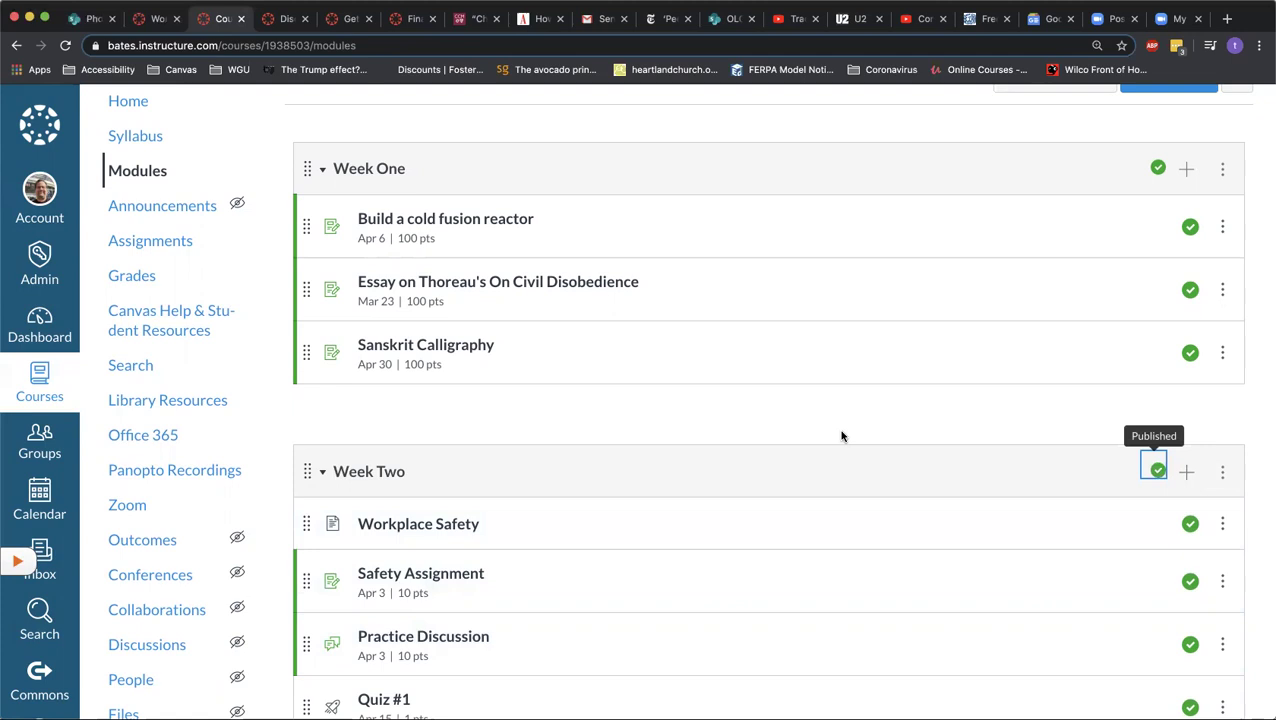
Step: Unpublish Quiz #1 within the Week Two module, and publish it again
{"action": "scroll", "coordinate": [842, 436], "scroll_direction": "down", "scroll_amount": 1}
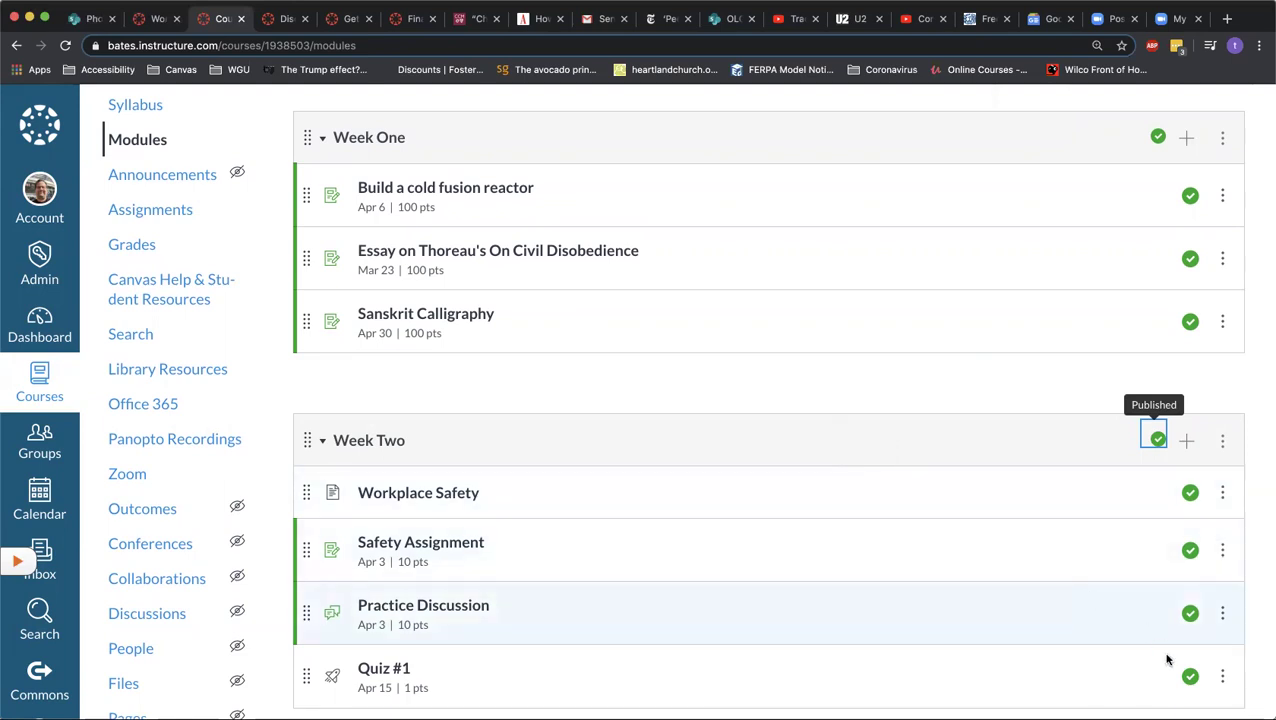
{"action": "left_click", "coordinate": [1190, 678]}
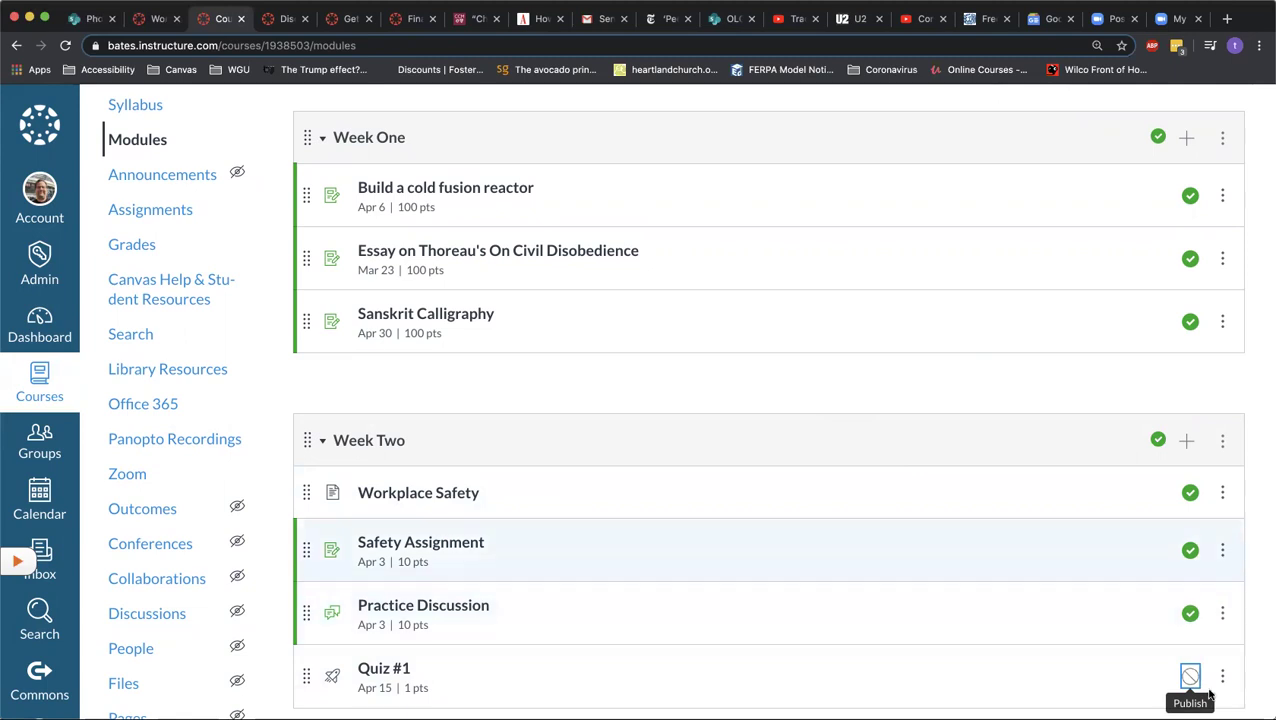
{"action": "left_click", "coordinate": [1190, 677]}
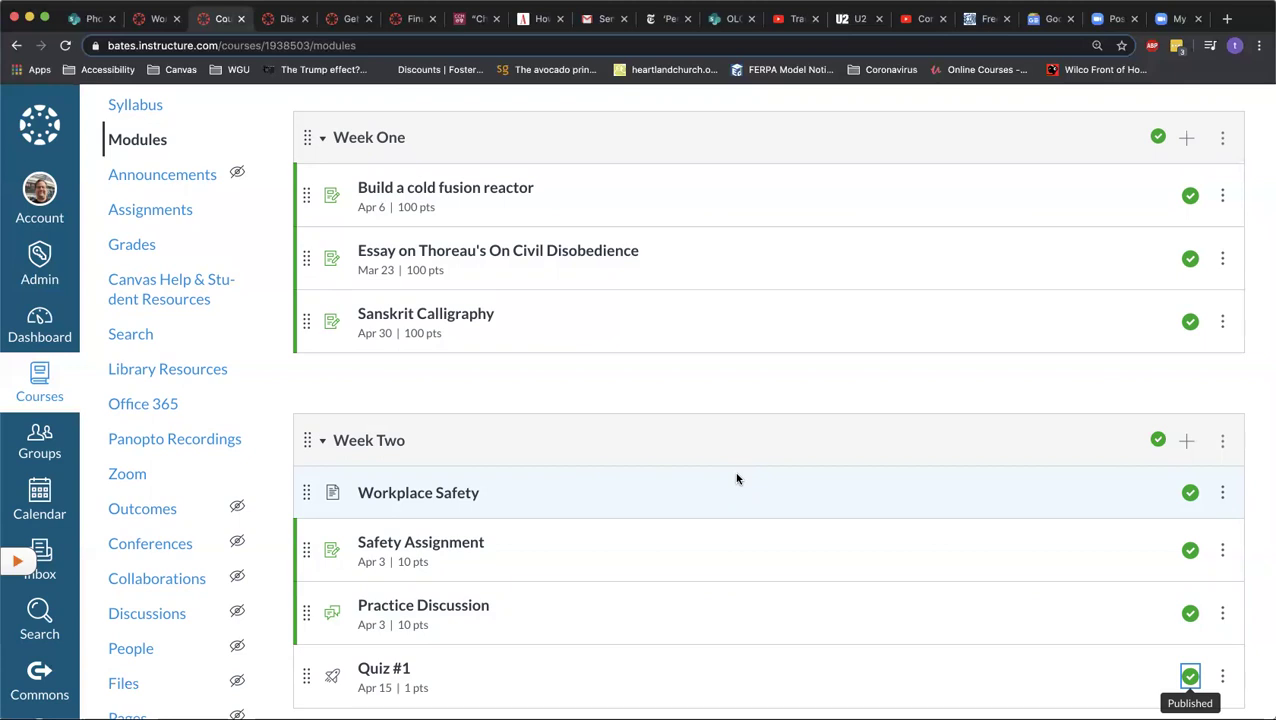
{"action": "scroll", "coordinate": [737, 479], "scroll_direction": "up", "scroll_amount": 3}
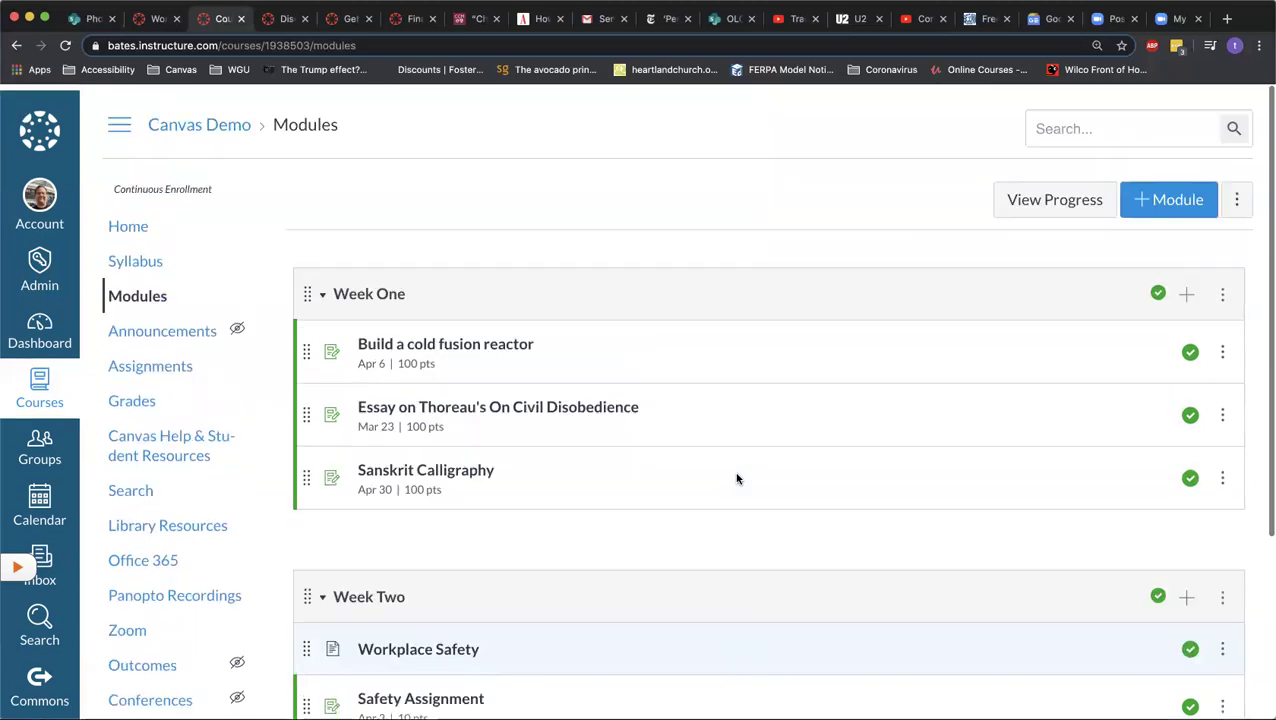